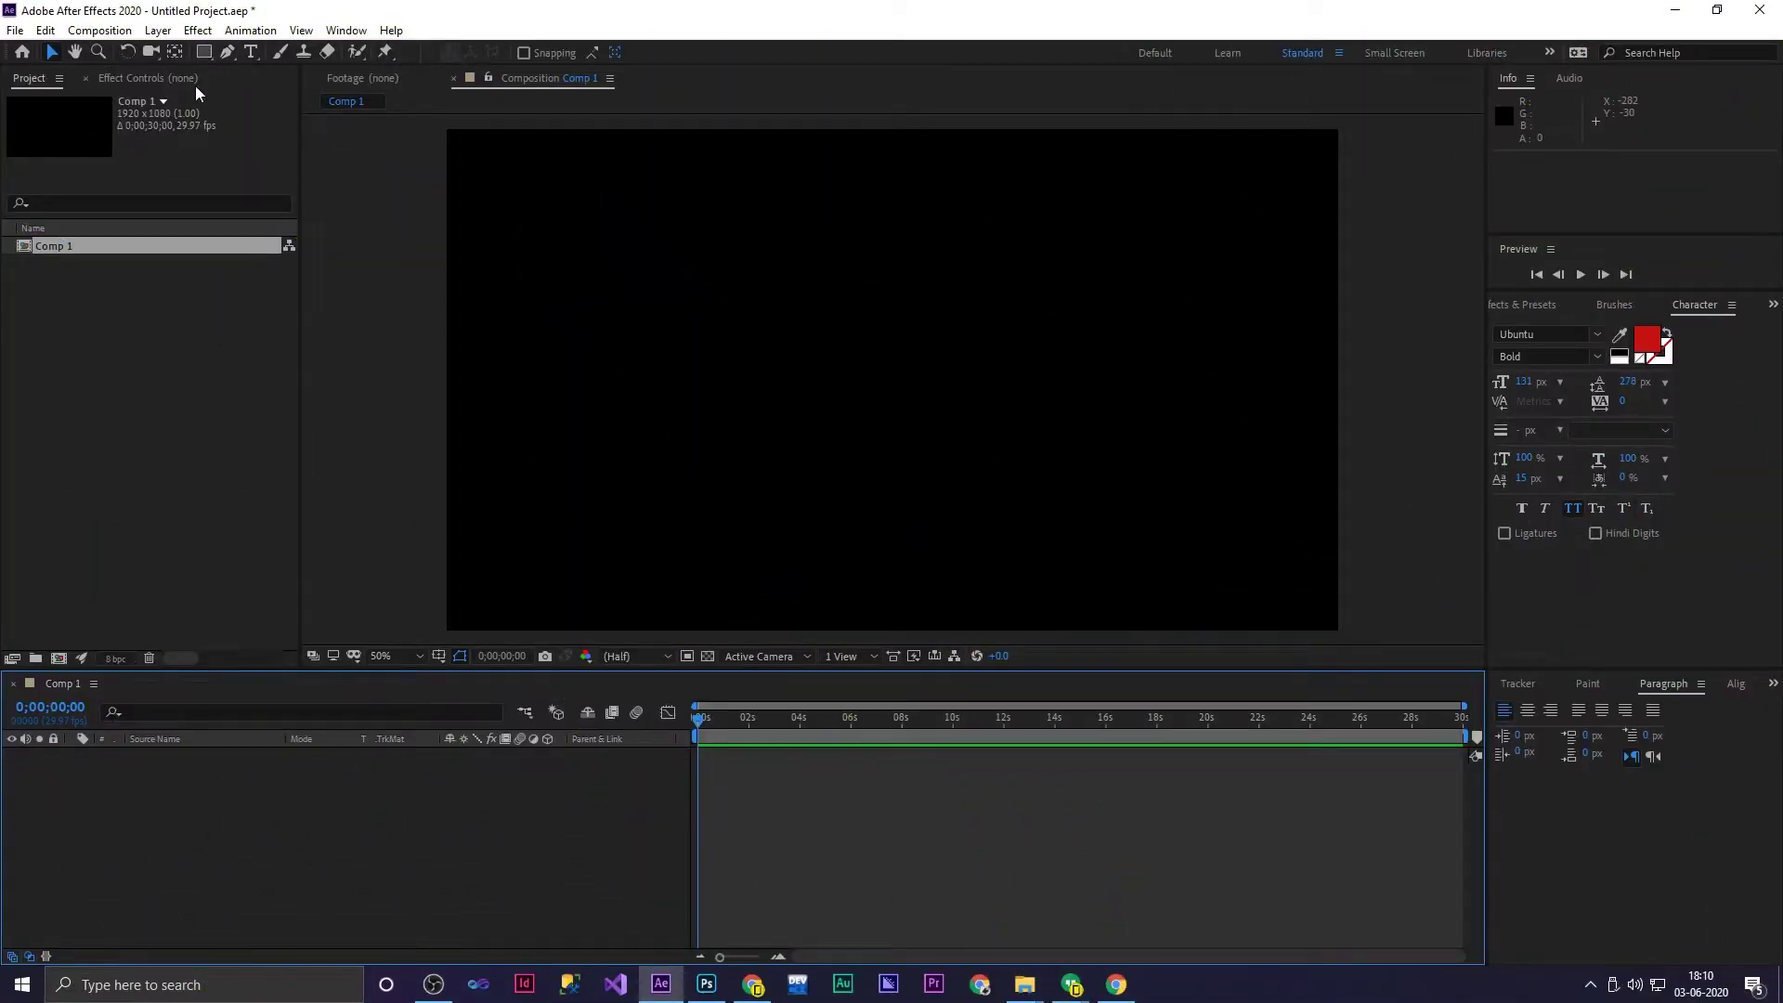
Add the red text "Welcome To Digi inside" to Comp 1 and move it to mid-frame, at about position 134, 598
{"action": "left_click", "coordinate": [250, 52]}
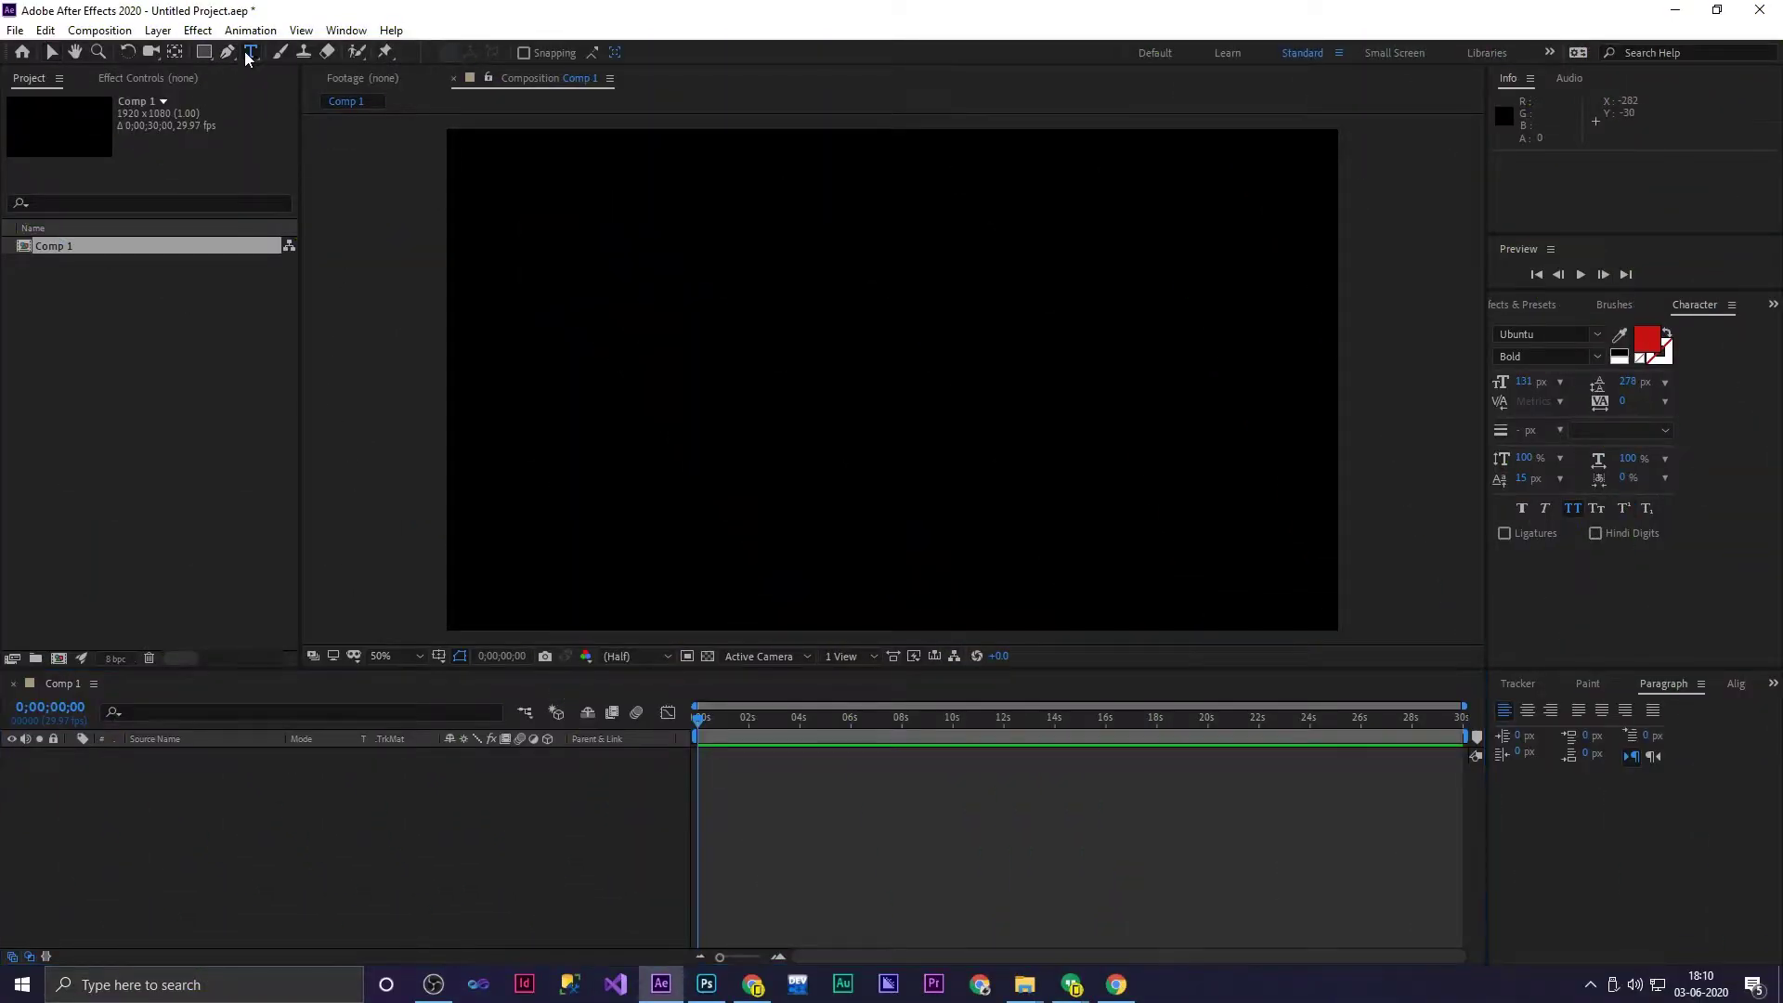
{"action": "left_click", "coordinate": [542, 356]}
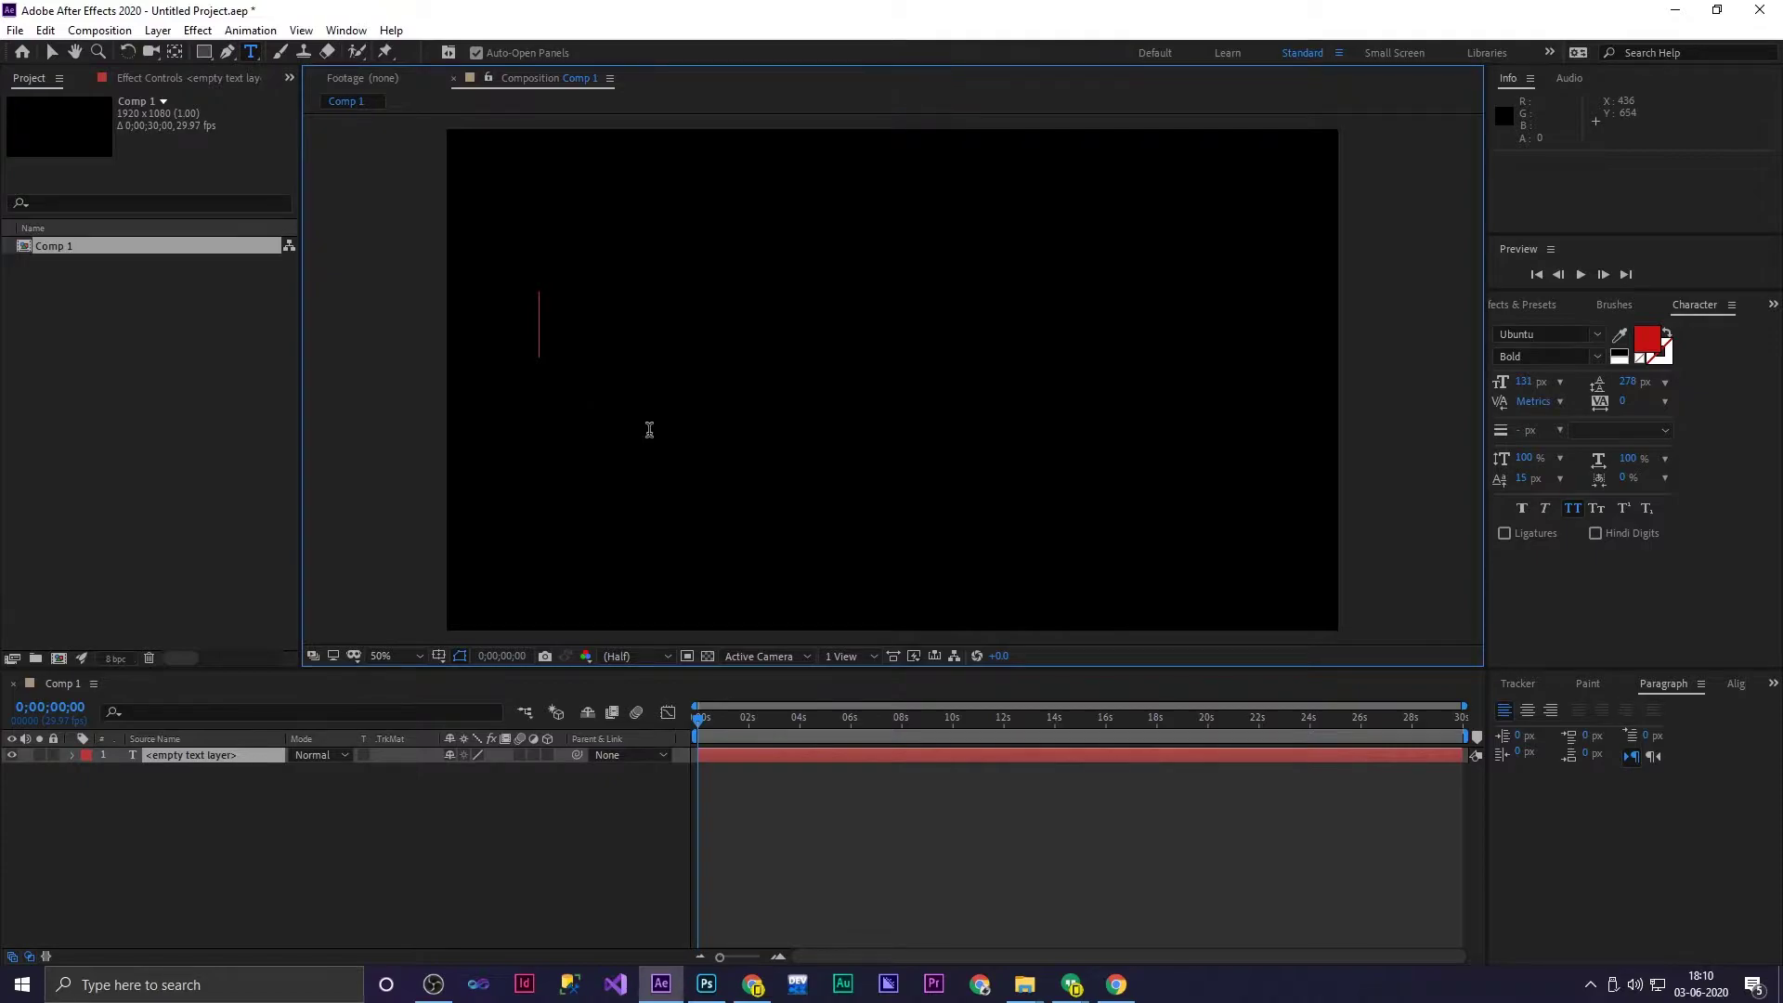
{"action": "type", "text": "We"}
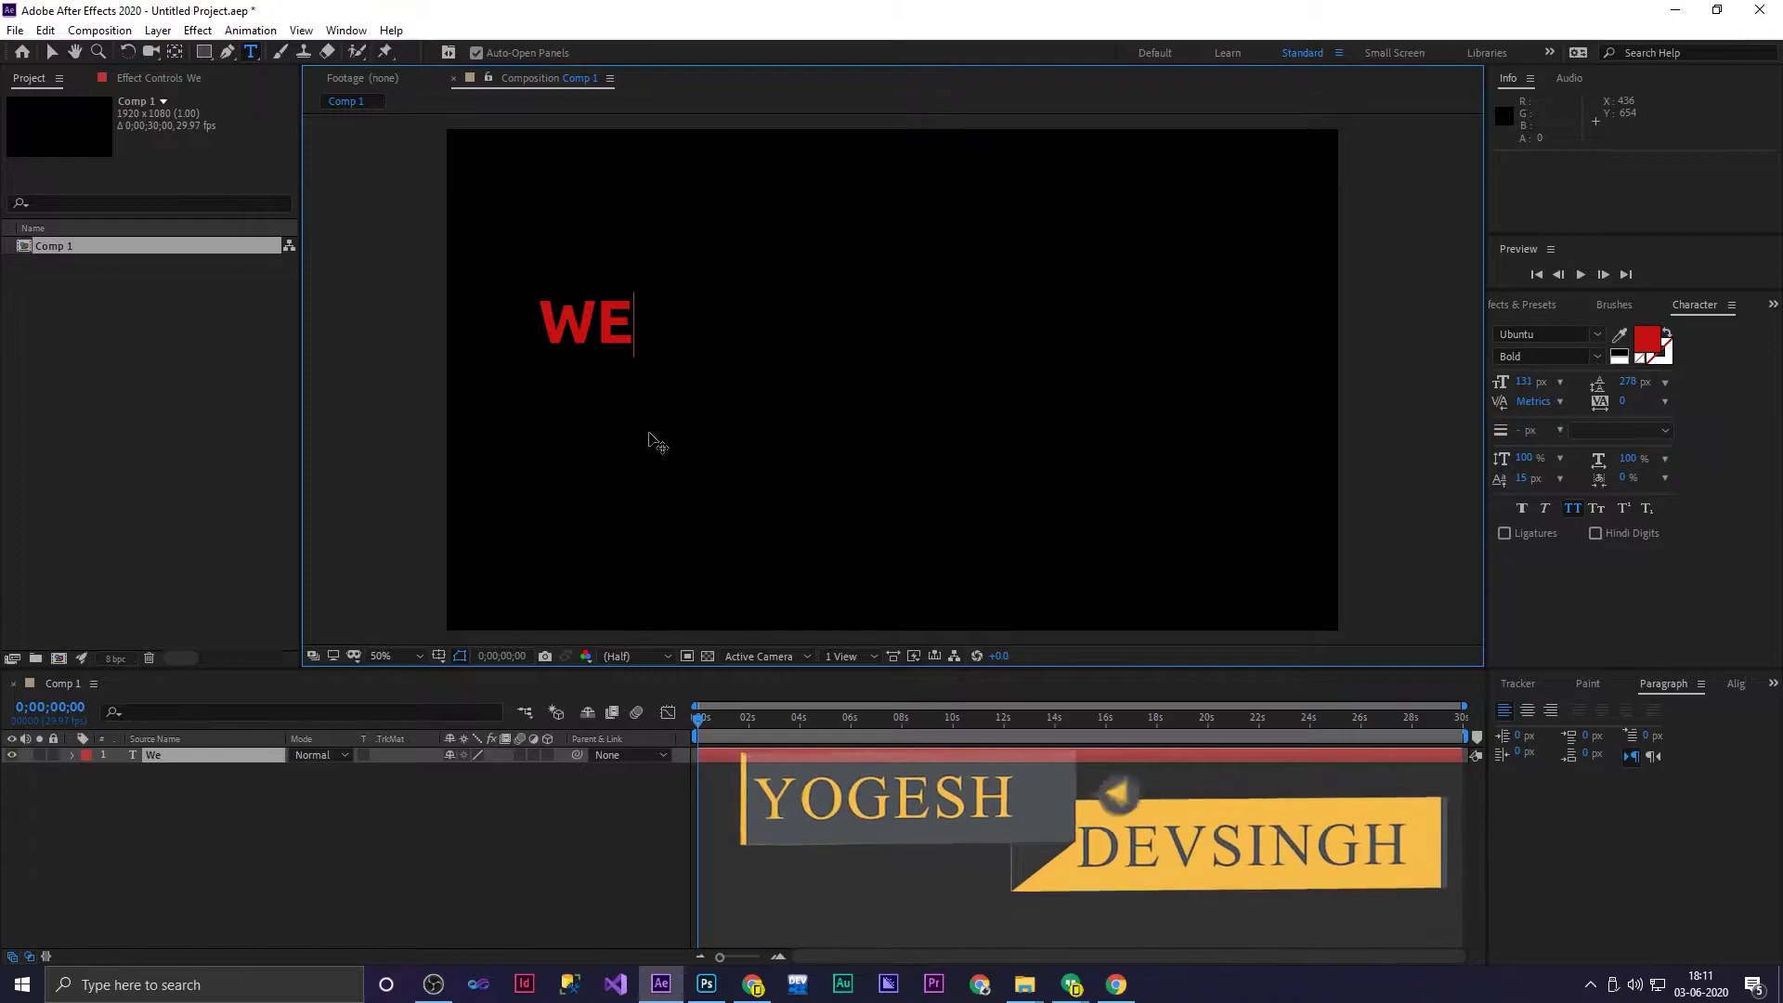
{"action": "type", "text": "lcome To "}
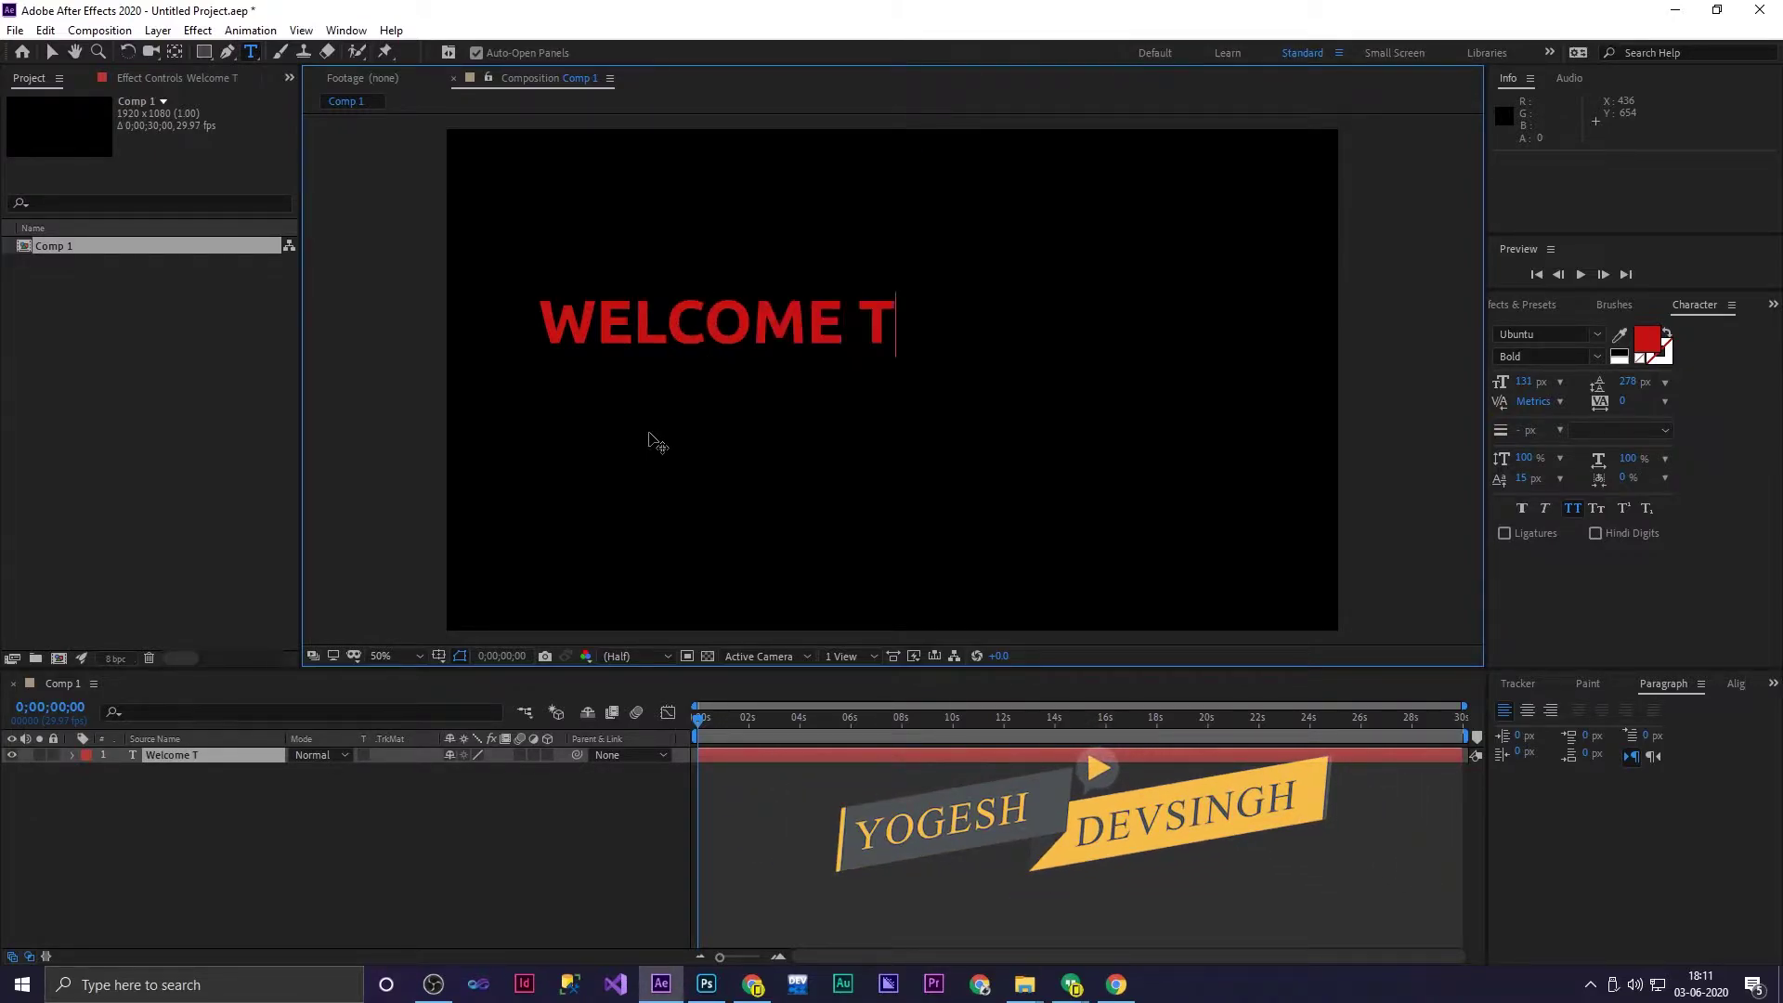
{"action": "type", "text": "D"}
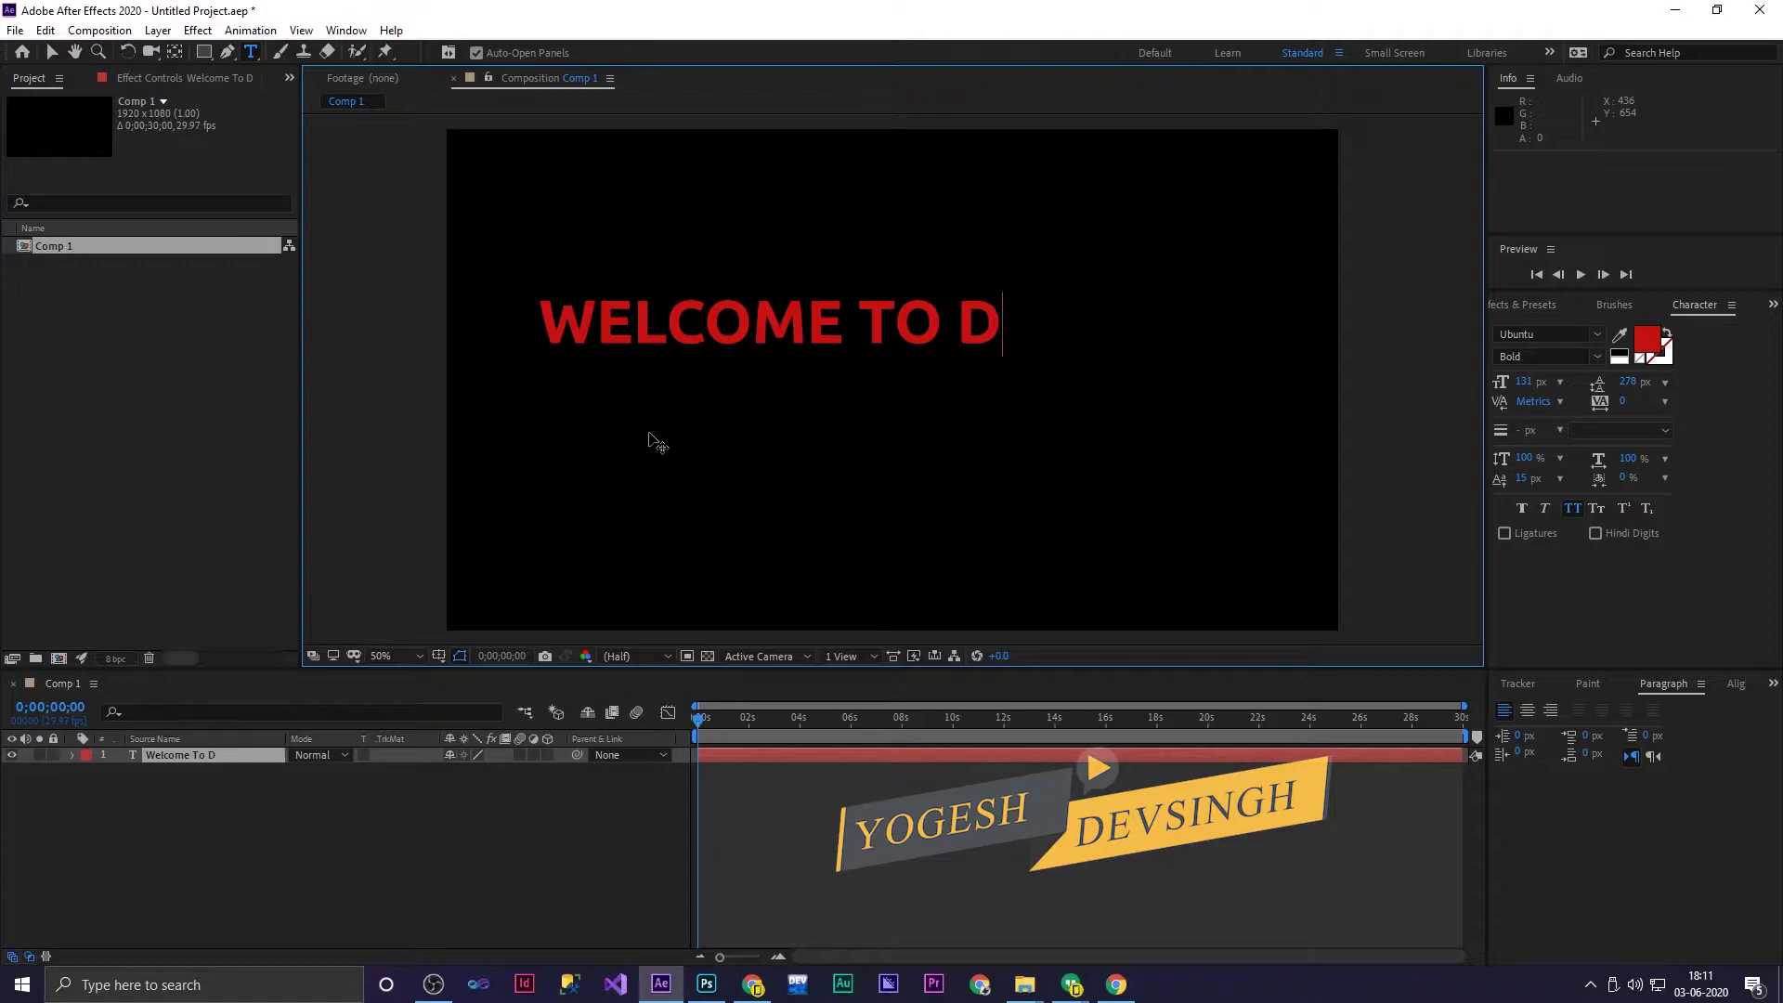
{"action": "type", "text": "igi insid"}
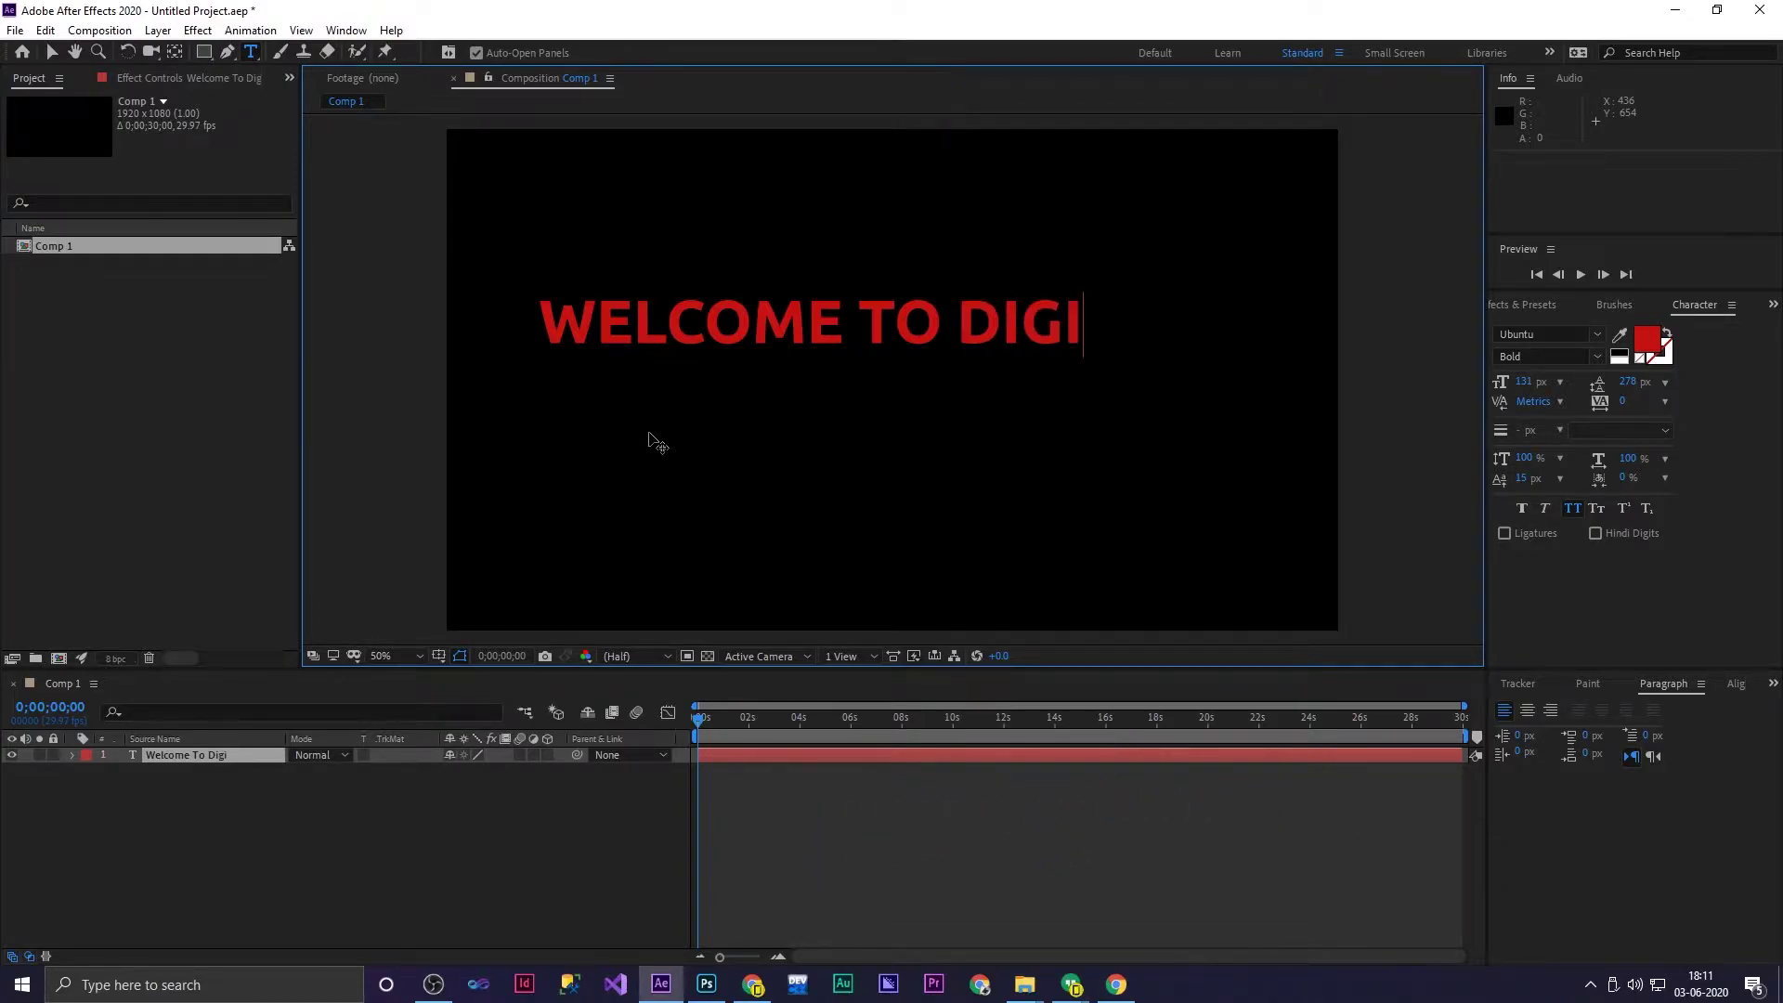
{"action": "type", "text": "e"}
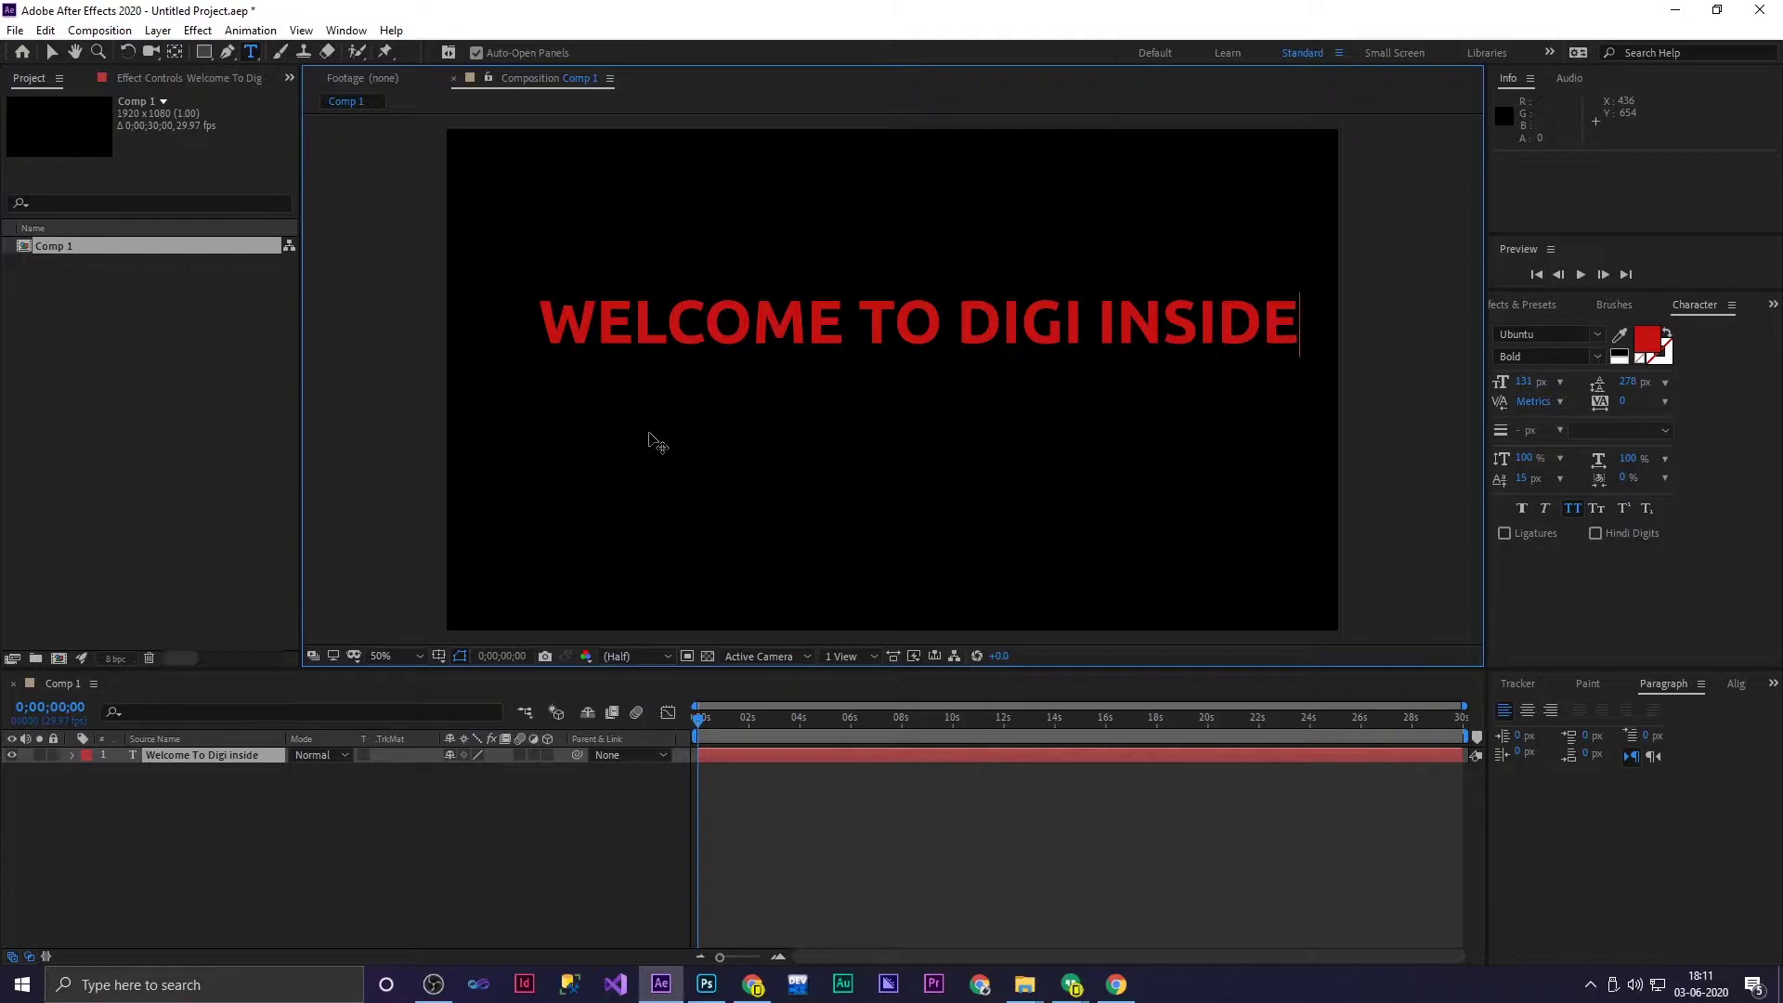
{"action": "left_click", "coordinate": [53, 52]}
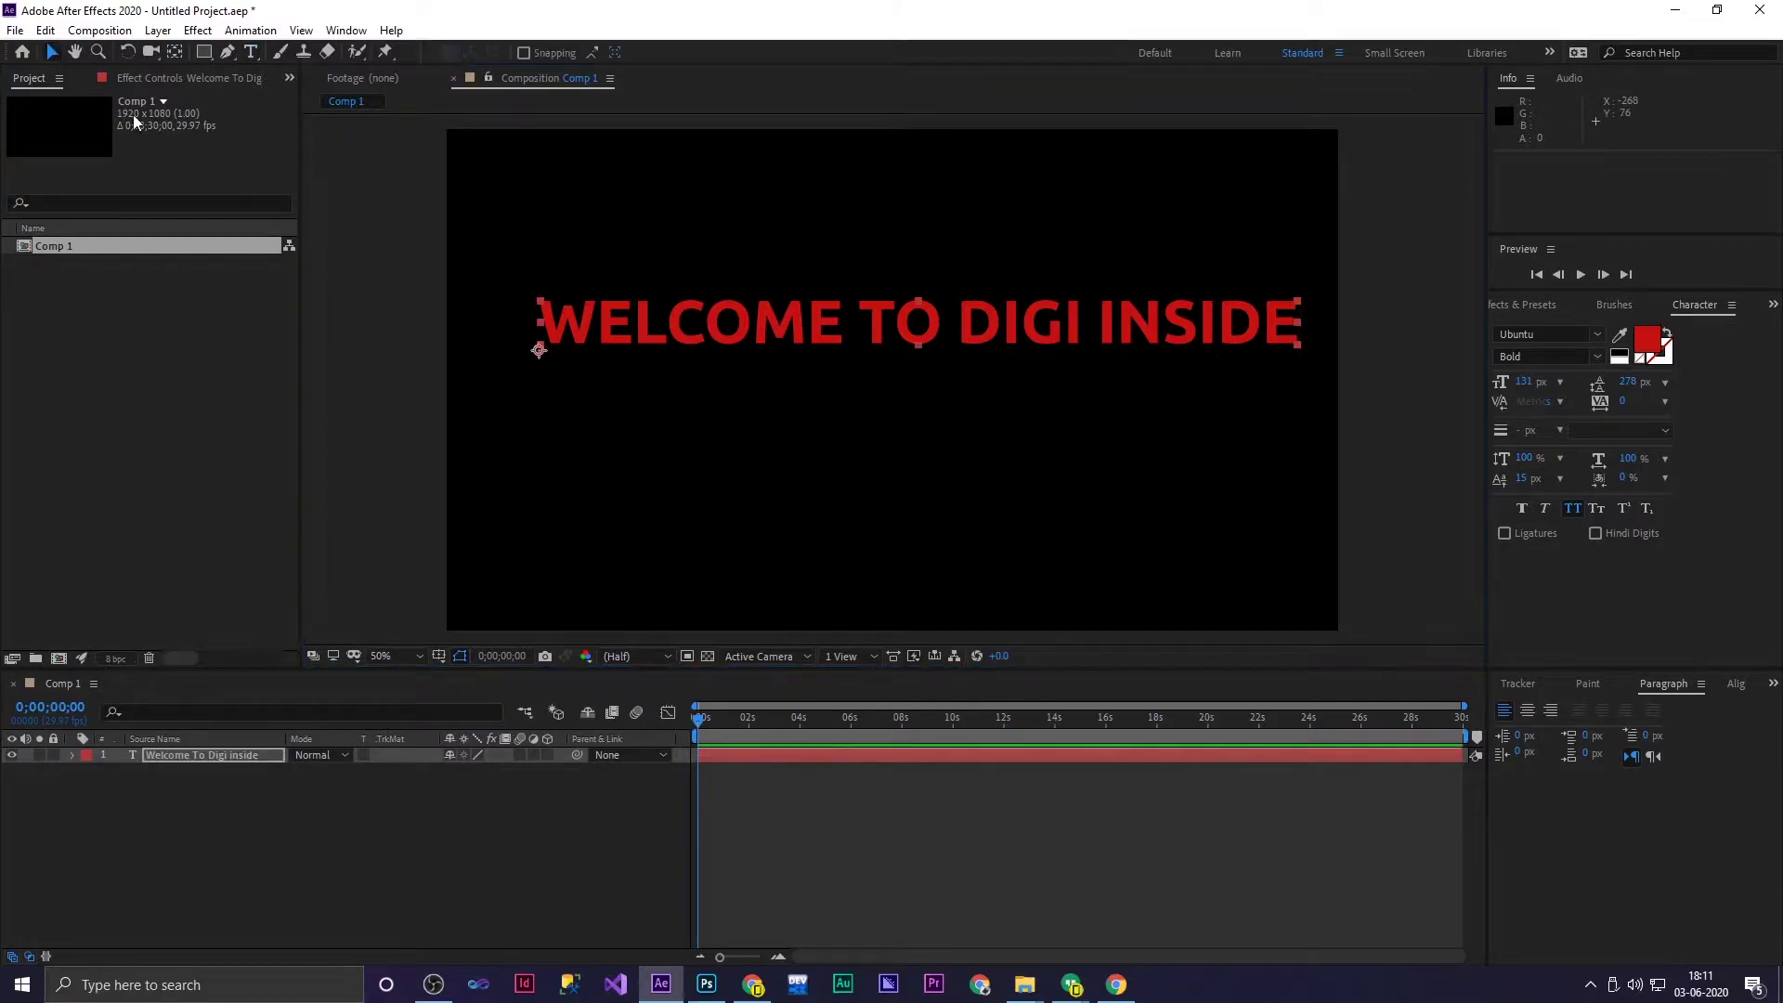
{"action": "left_click_drag", "start_coordinate": [1010, 342], "coordinate": [982, 402]}
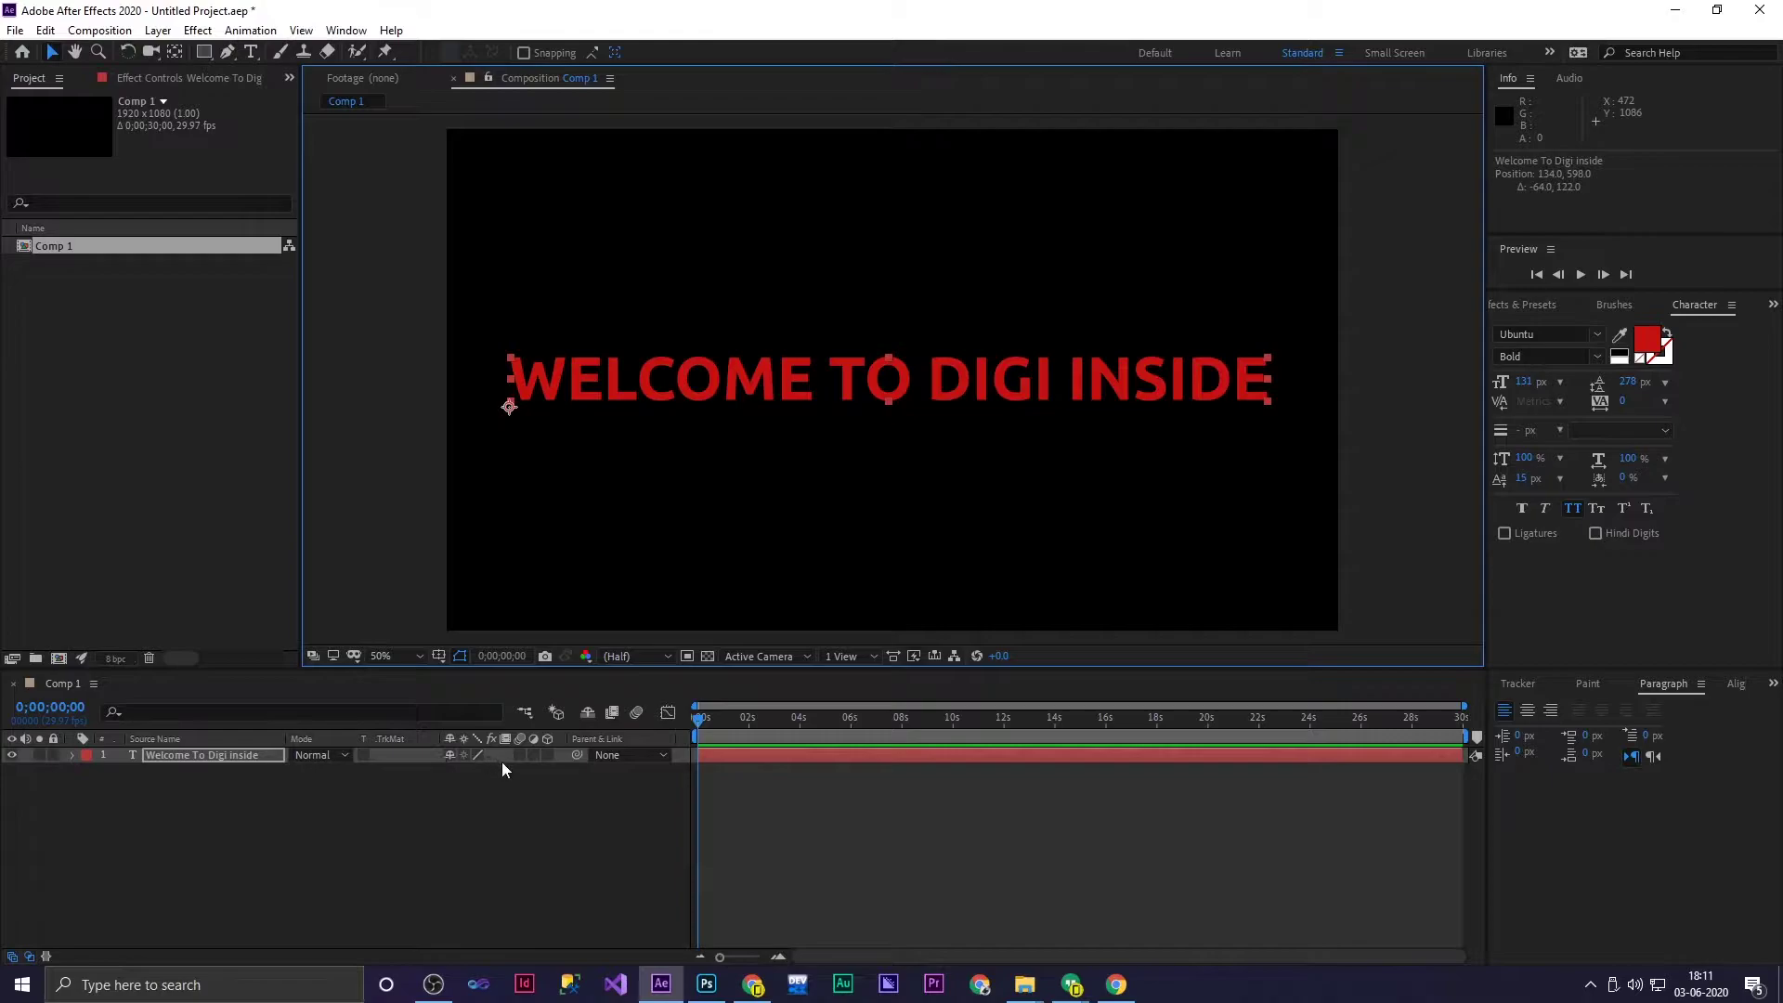
Add a Fill Color RGB animator to the "Welcome To Digi inside" text layer
{"action": "left_click", "coordinate": [544, 758]}
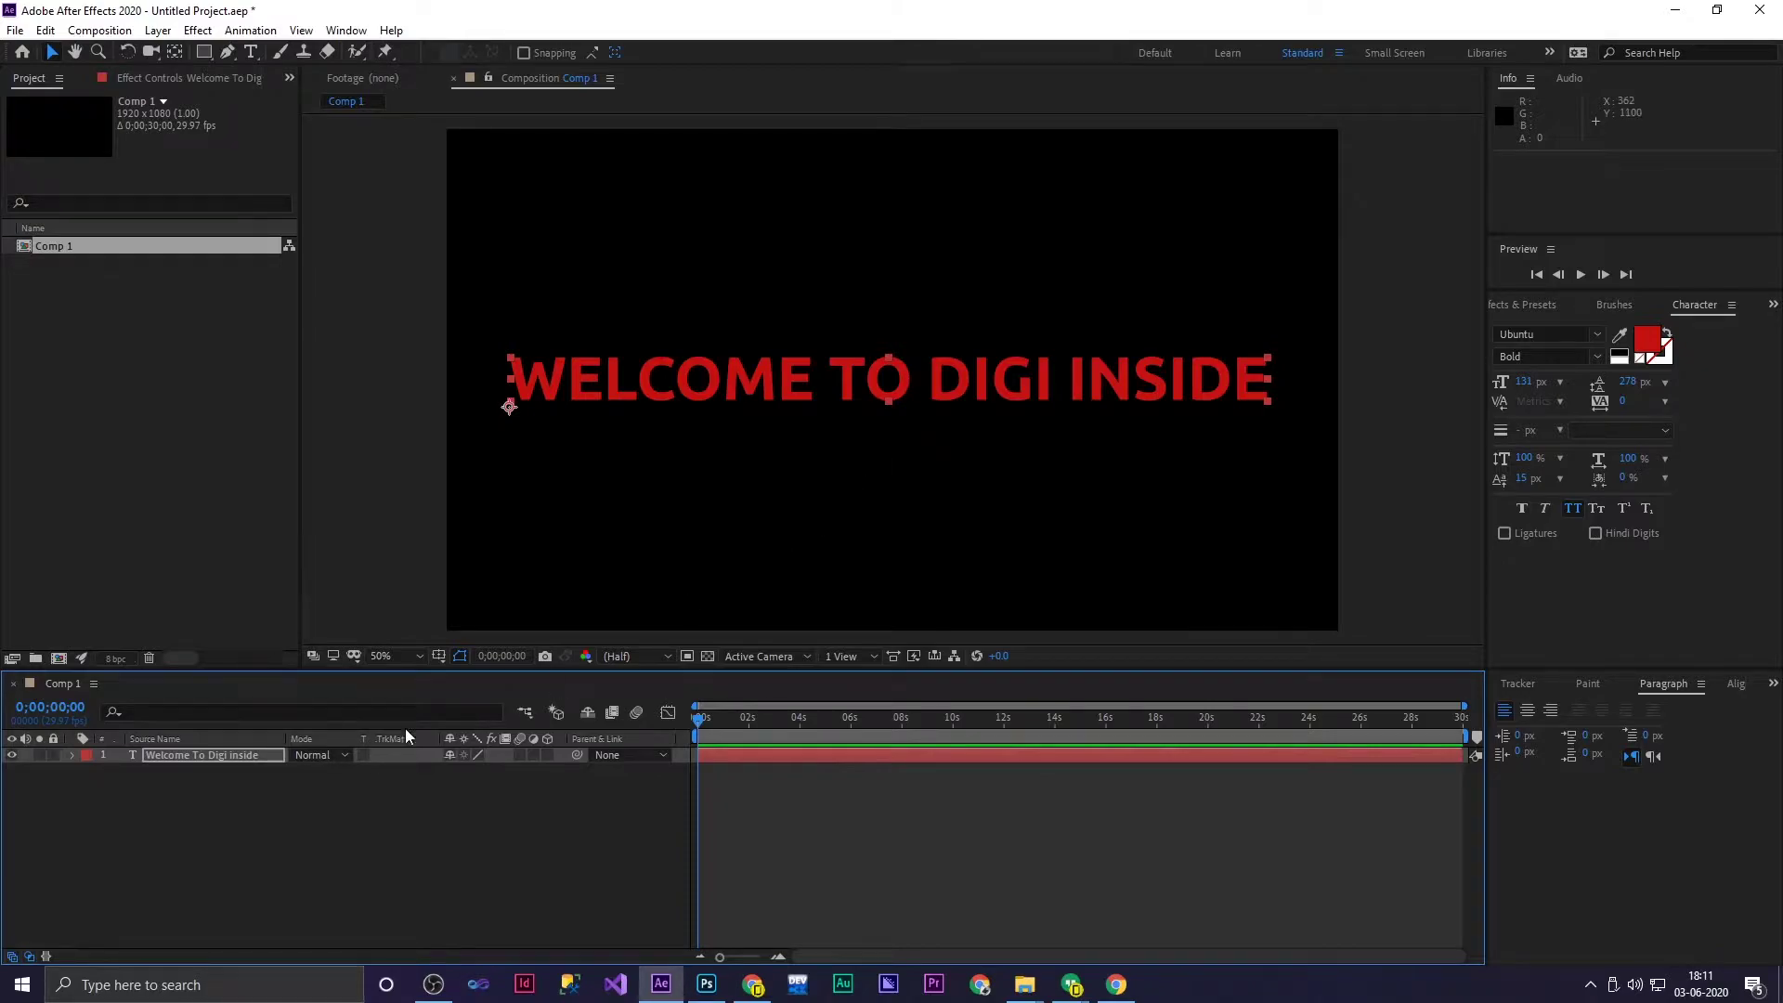
{"action": "left_click", "coordinate": [73, 756]}
{"action": "left_click", "coordinate": [557, 772]}
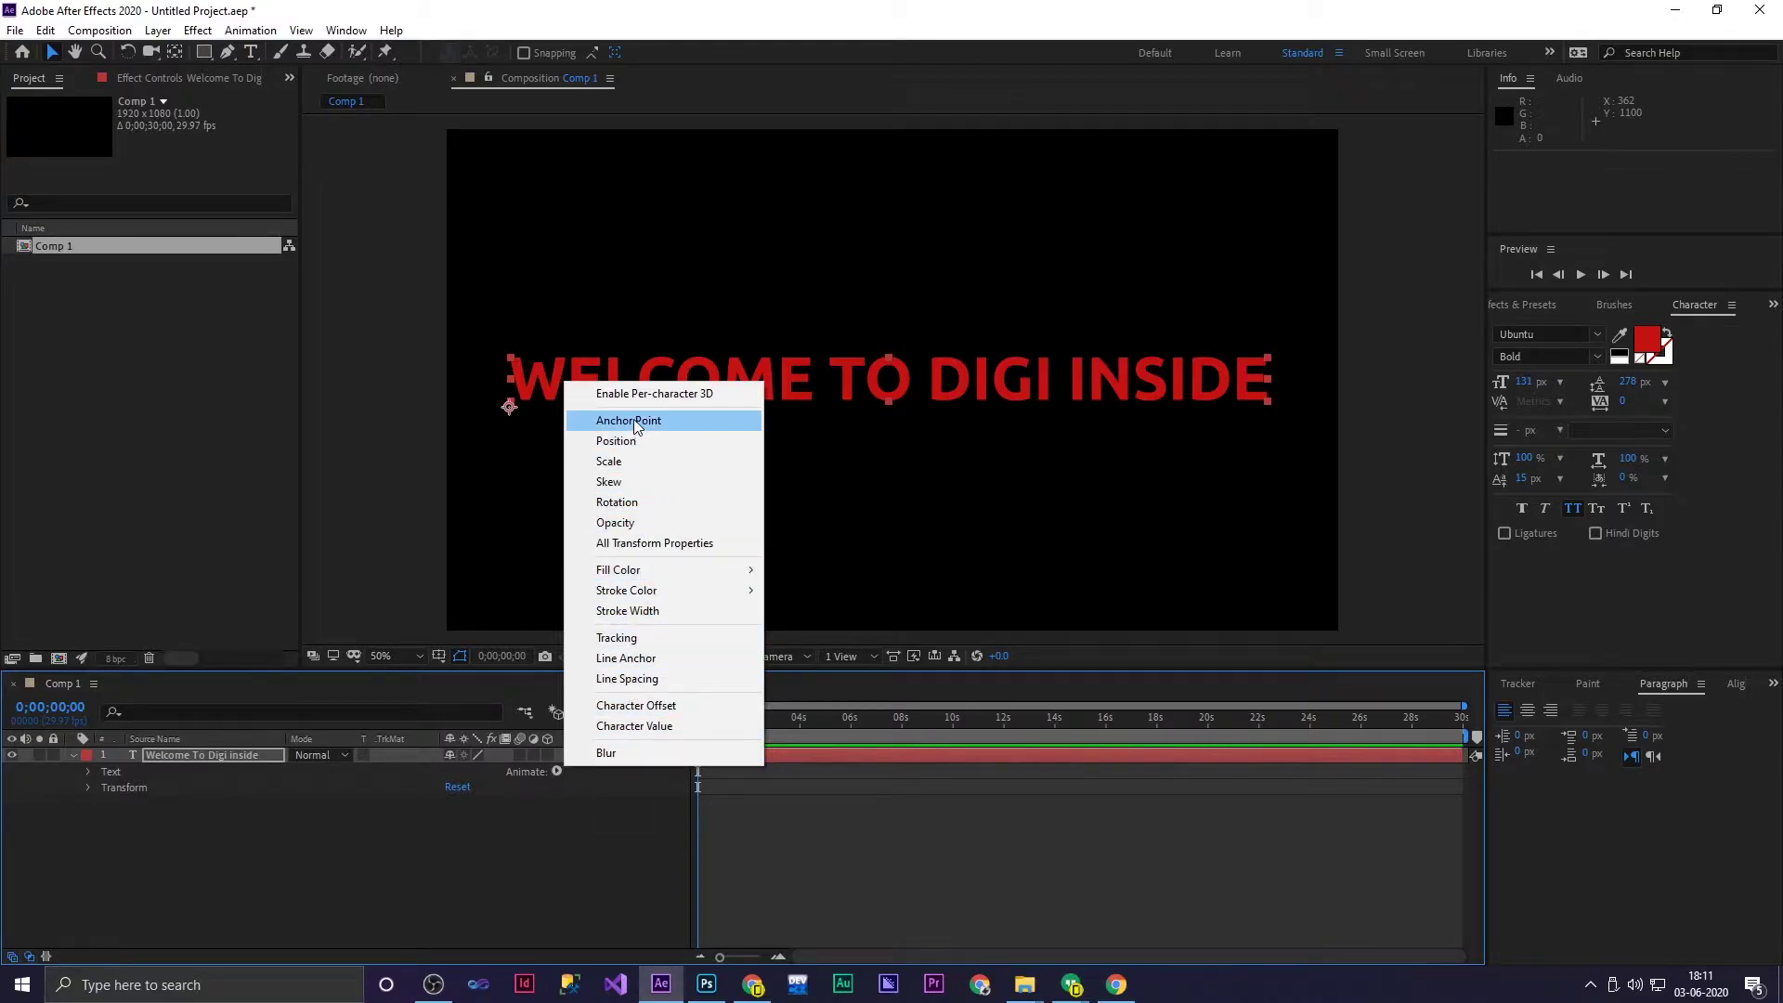
{"action": "mouse_move", "coordinate": [620, 574]}
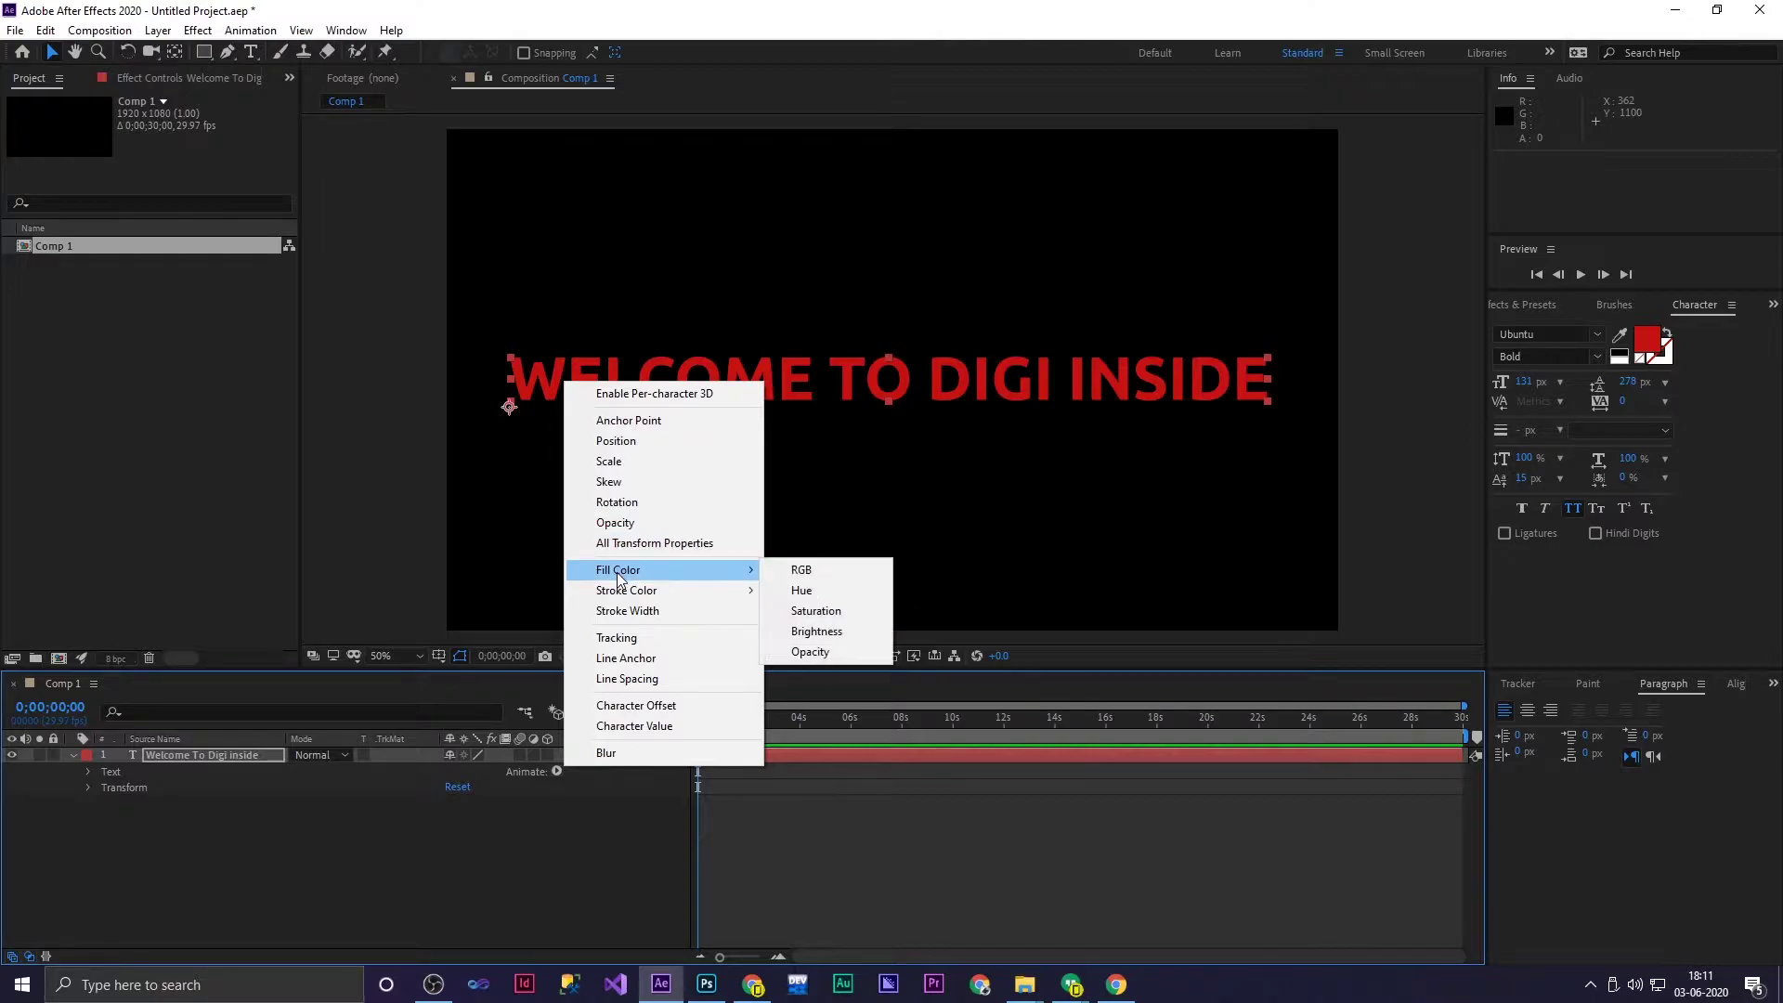
{"action": "left_click", "coordinate": [818, 573]}
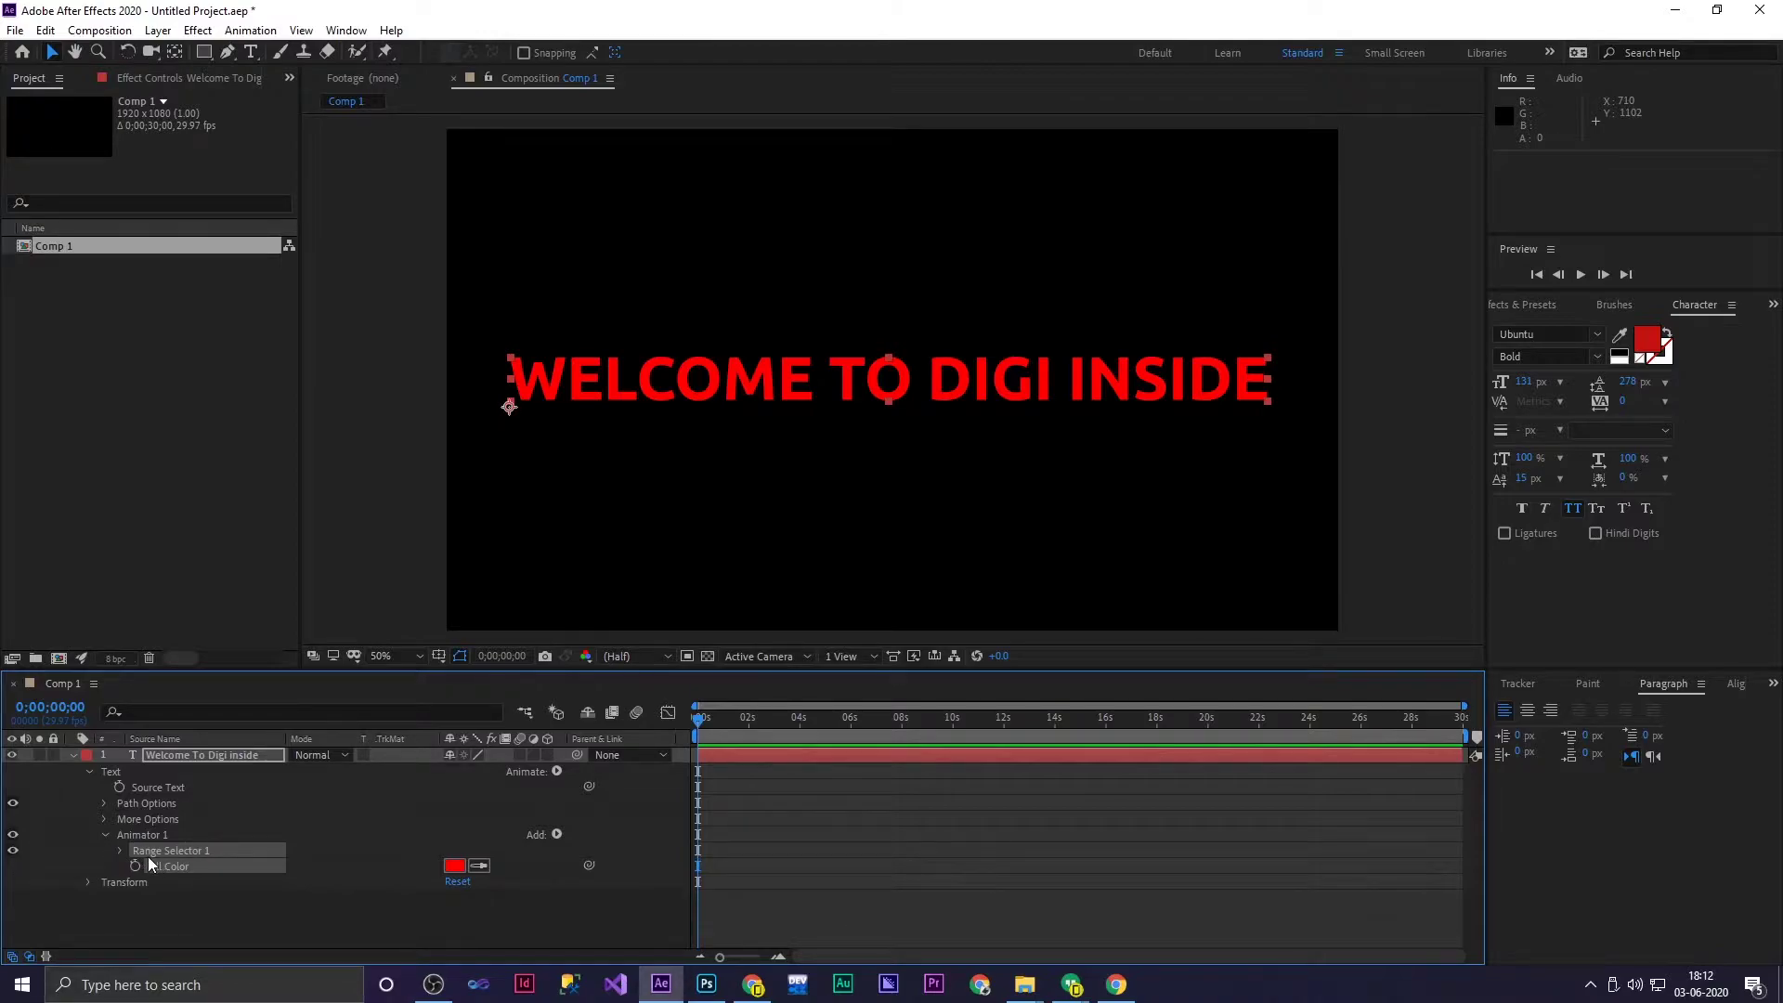
Set Animator 1's fill color to white, FFFFFF
{"action": "left_click", "coordinate": [459, 867]}
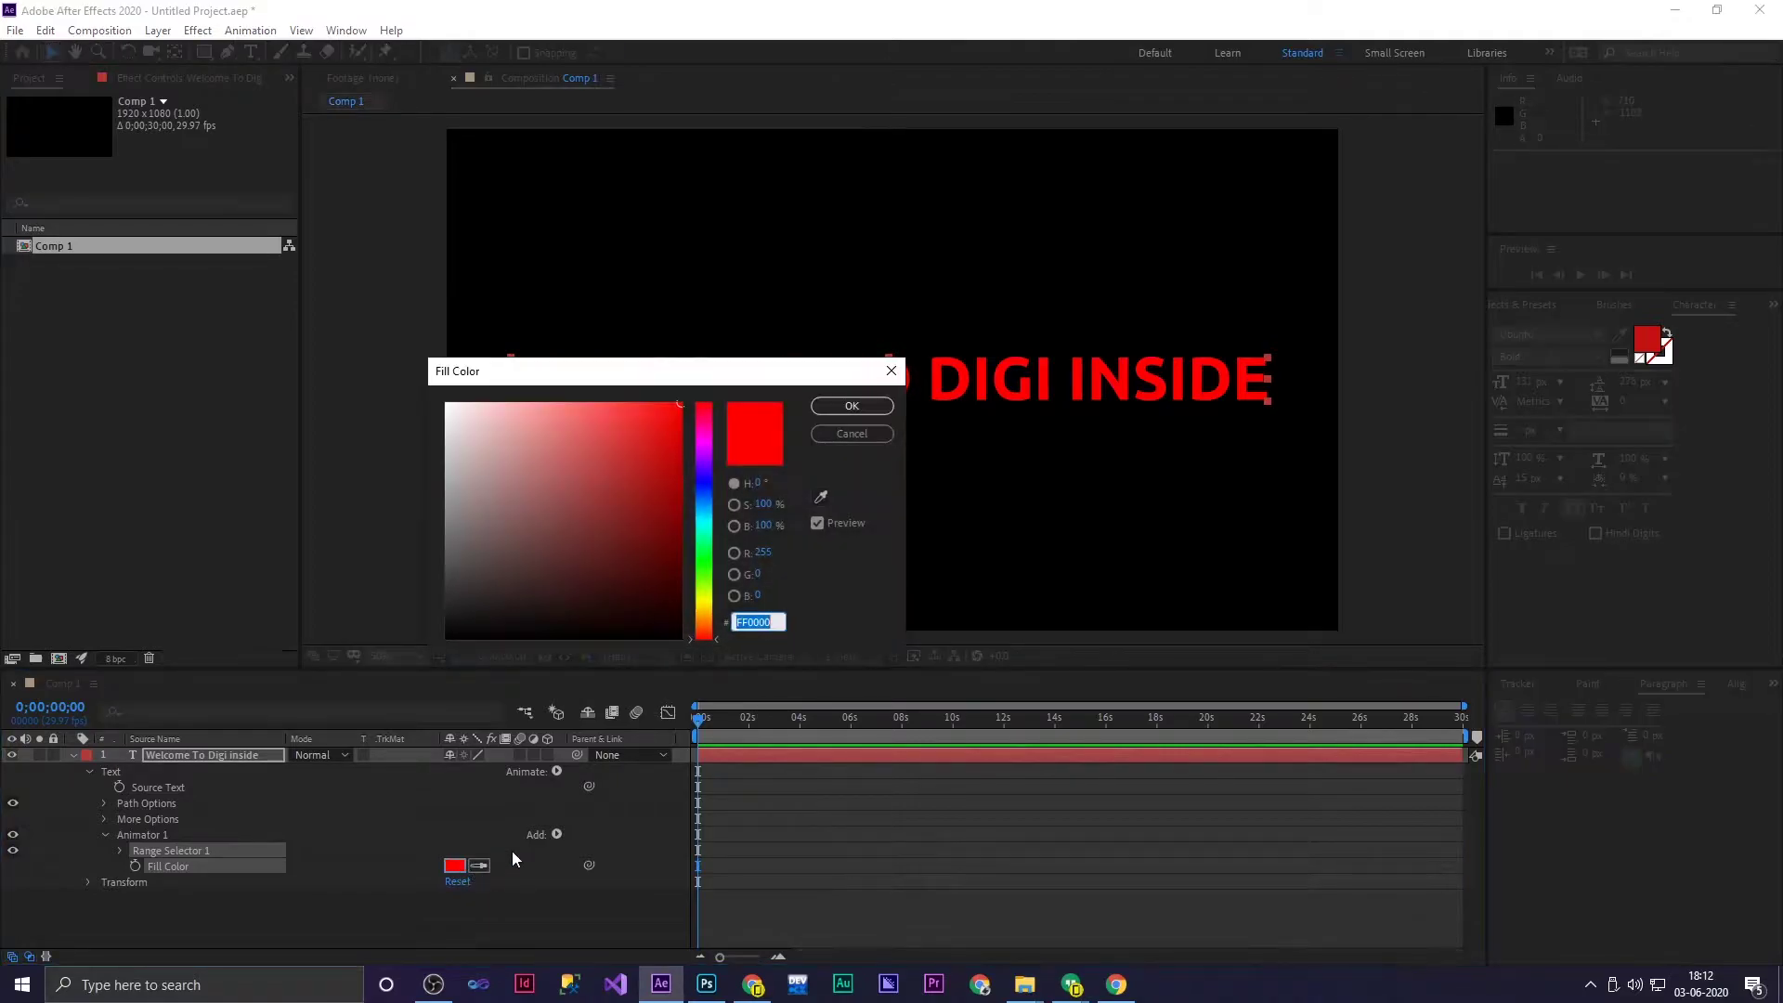
{"action": "left_click_drag", "start_coordinate": [538, 490], "coordinate": [421, 369]}
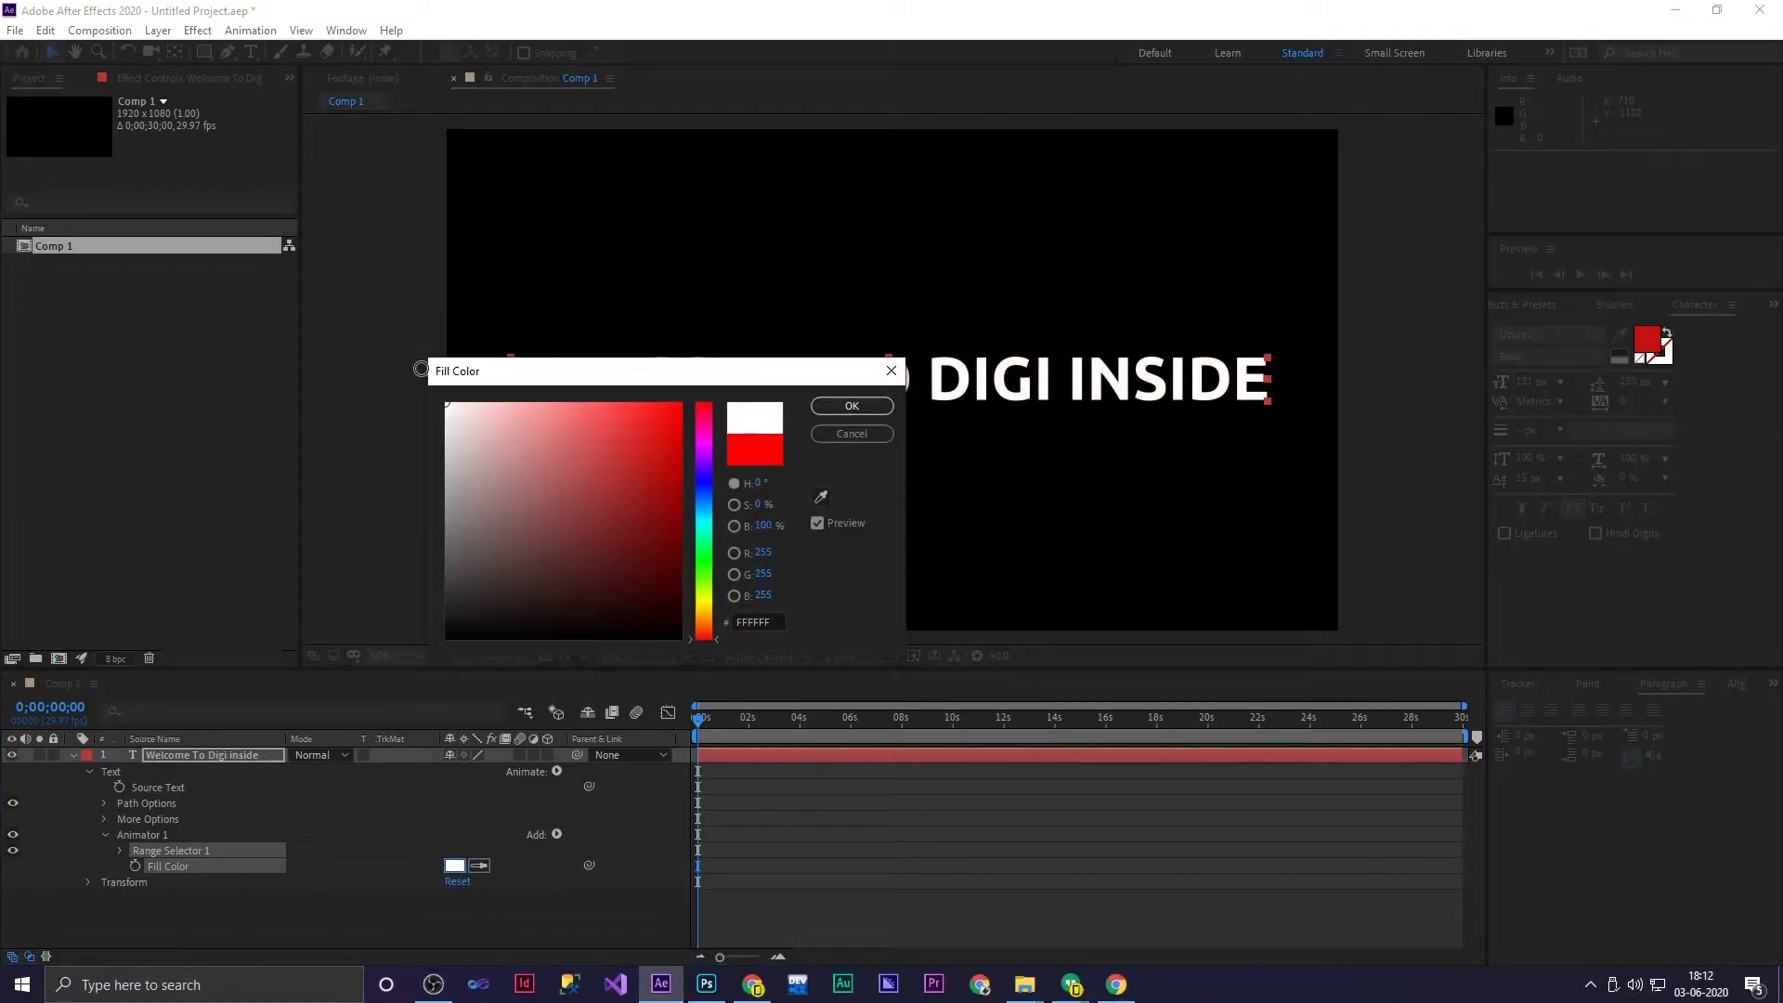
{"action": "left_click", "coordinate": [851, 406]}
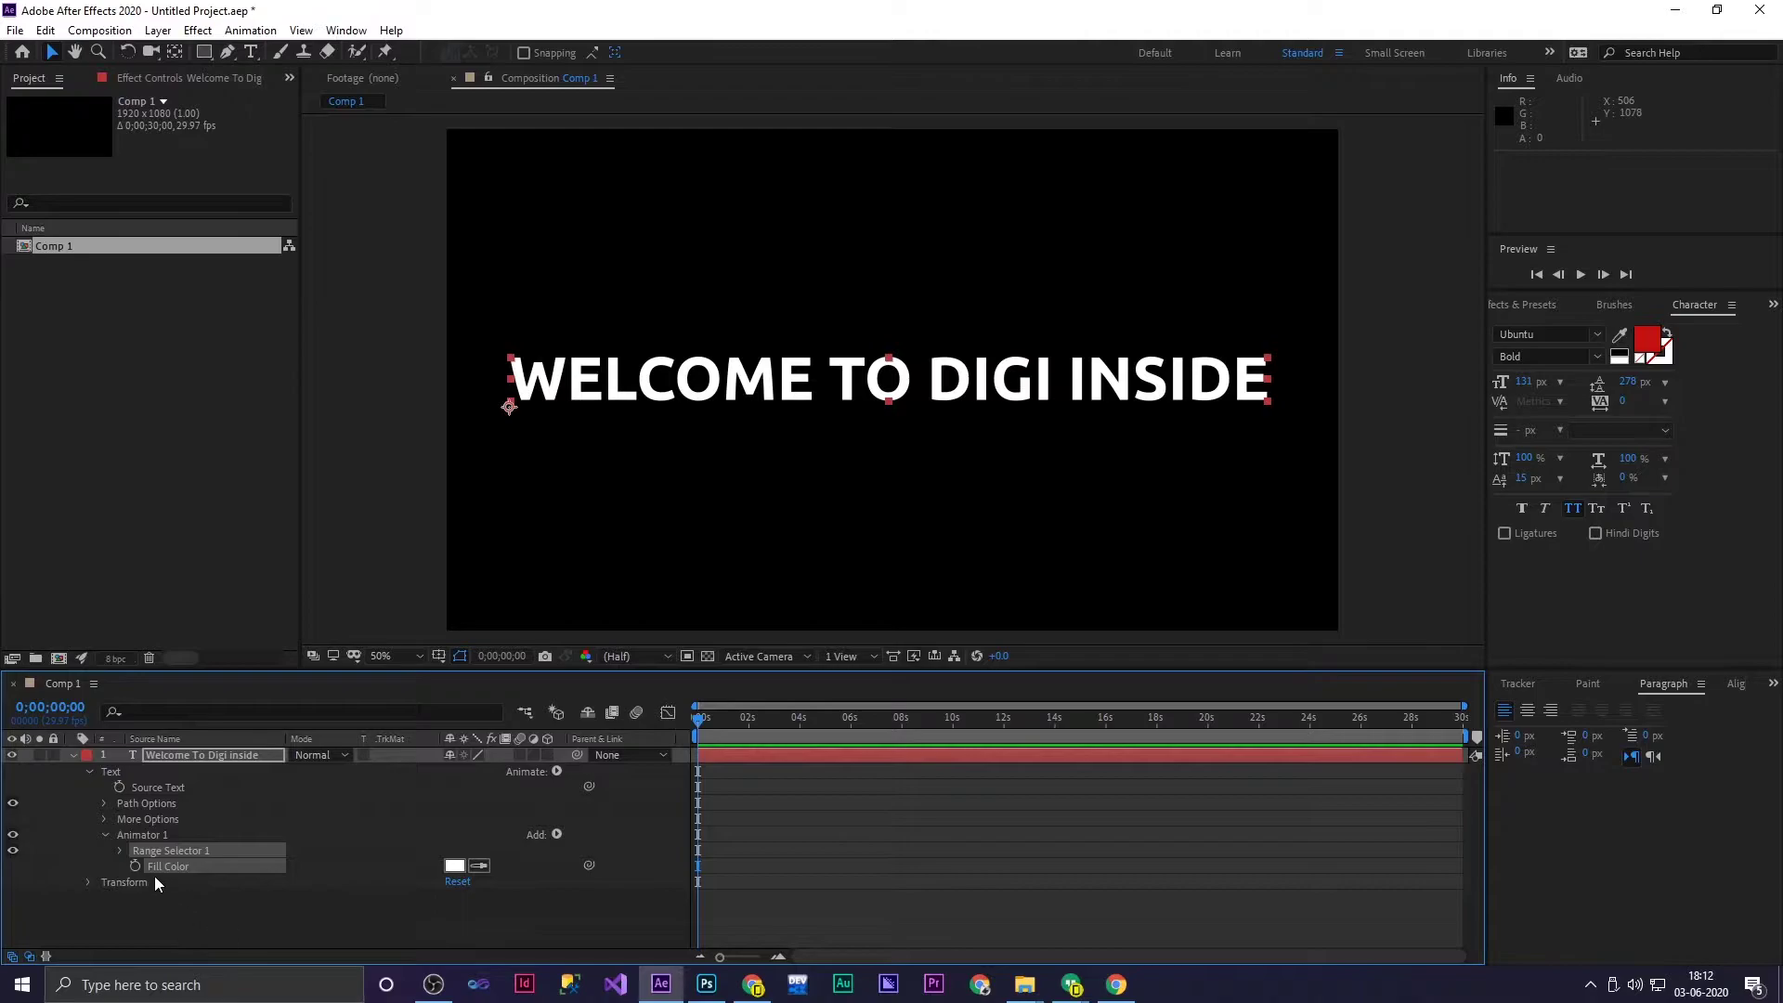
Try out different Start, End and Offset values in Range Selector 1
{"action": "left_click", "coordinate": [119, 851]}
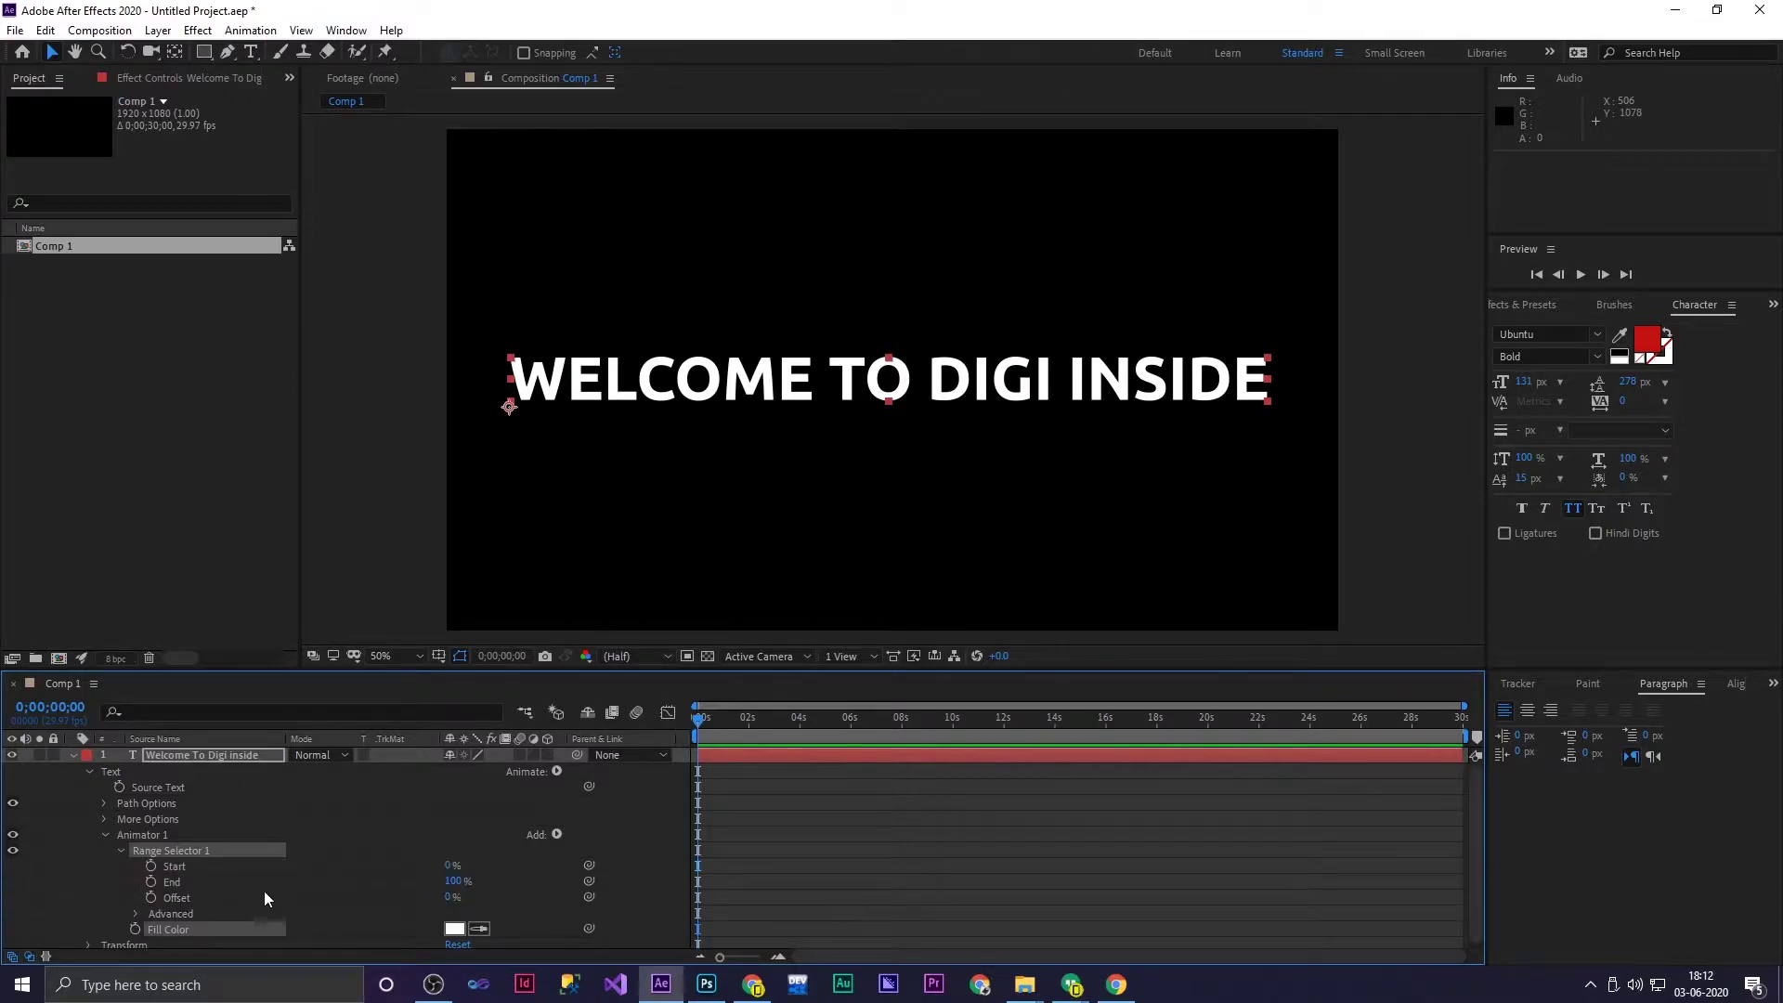
{"action": "left_click_drag", "start_coordinate": [447, 865], "coordinate": [393, 906]}
{"action": "left_click", "coordinate": [444, 899]}
Undo all trial changes to Range Selector 1's Start, End and Offset
{"action": "key", "text": "ctrl+z"}
{"action": "key", "text": "ctrl+z"}
{"action": "key", "text": "ctrl+z"}
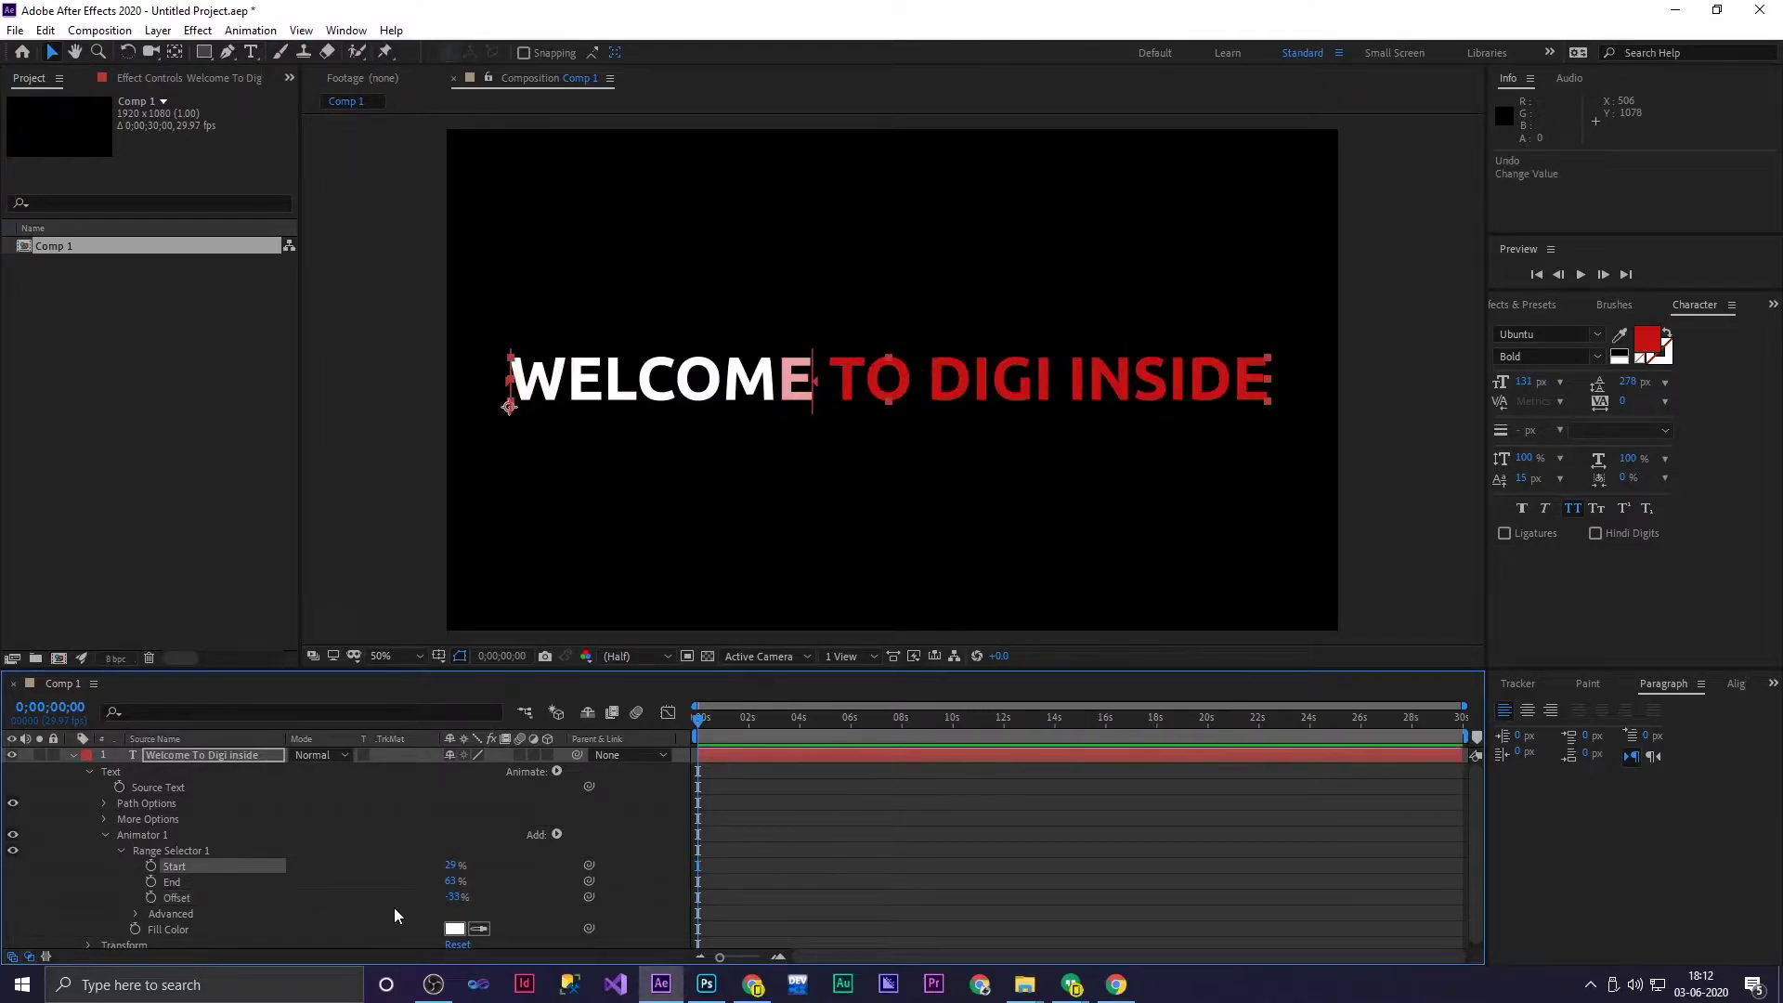
{"action": "key", "text": "ctrl+z"}
{"action": "key", "text": "ctrl+z"}
{"action": "key", "text": "ctrl+z"}
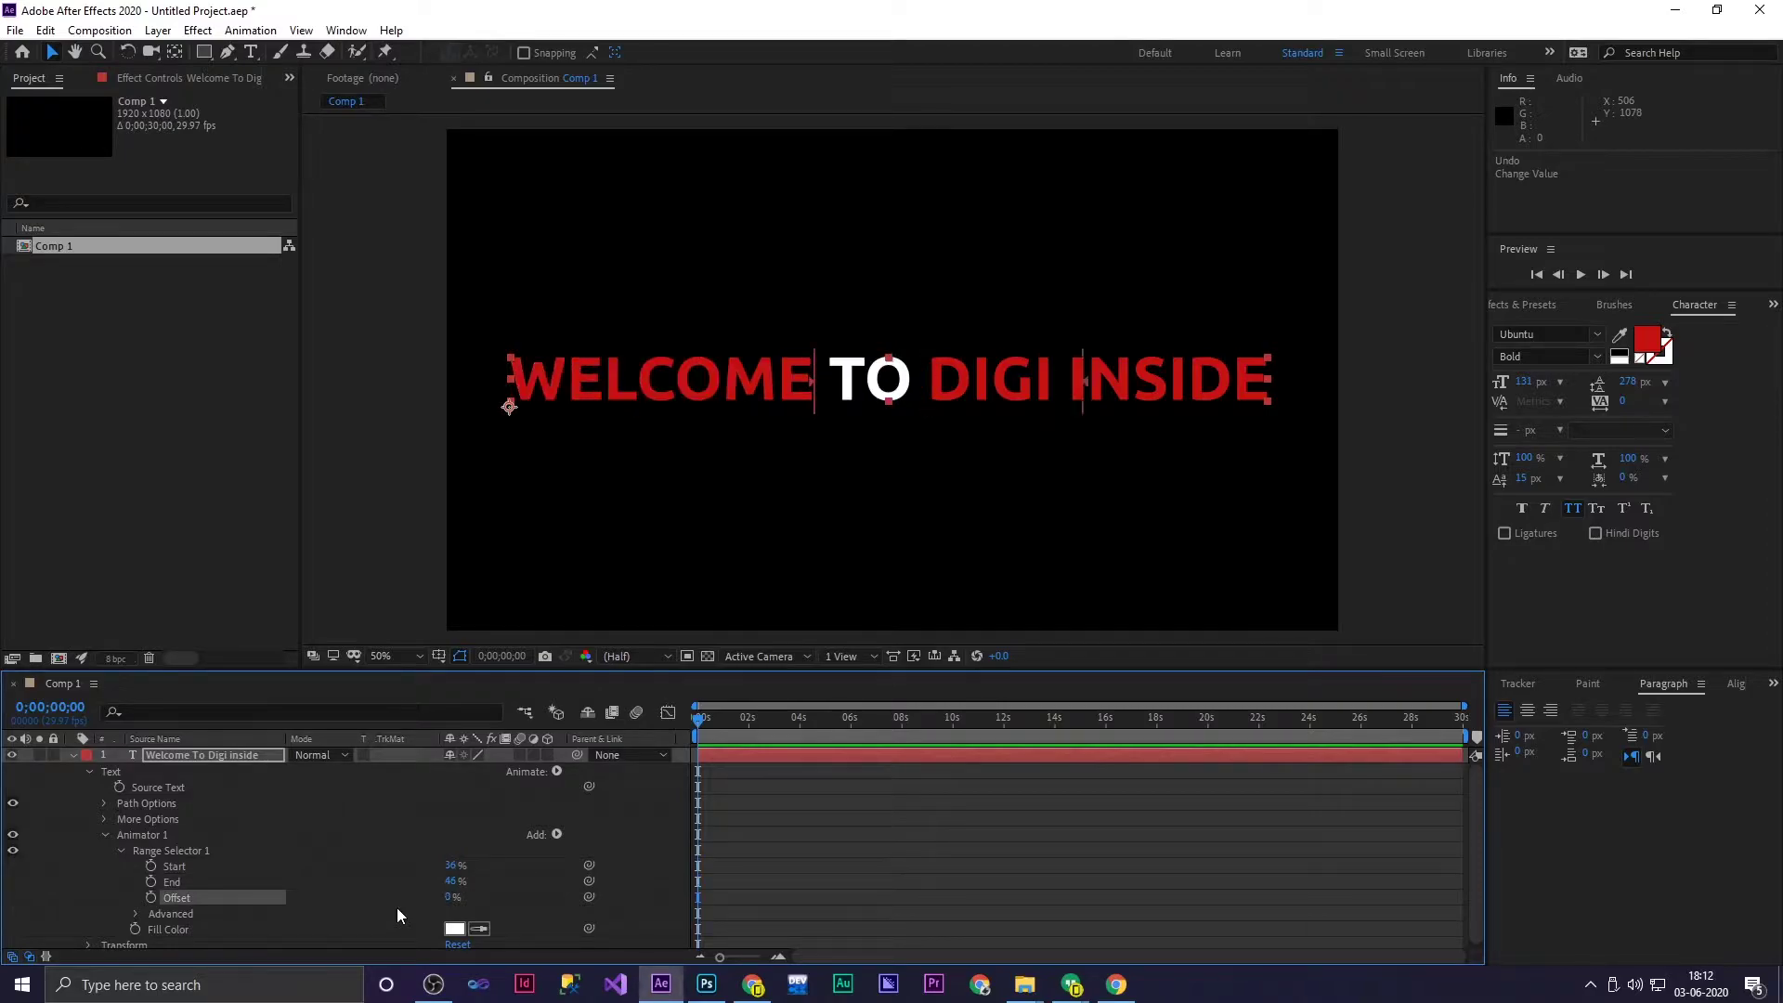
{"action": "key", "text": "ctrl+z"}
{"action": "key", "text": "ctrl+z"}
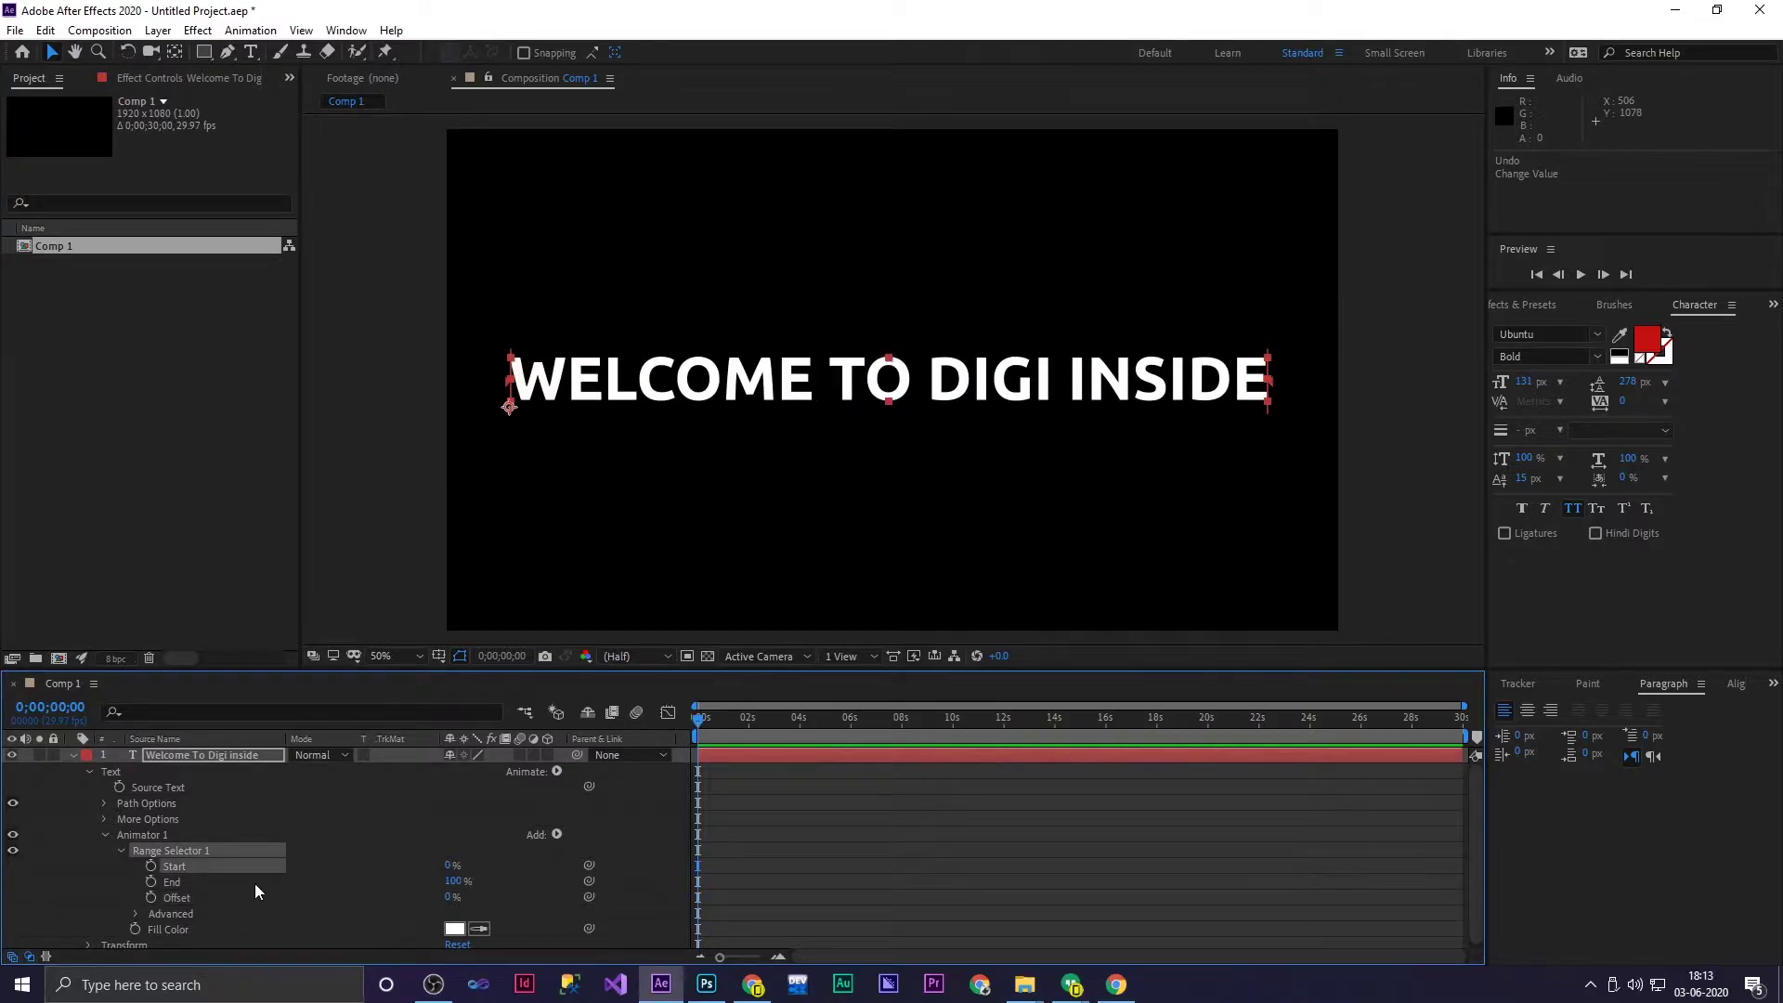
Keyframe the range selector's Start from 0% at the first frame to 100% at 0;00;01;22, and preview the color sweep
{"action": "left_click", "coordinate": [151, 866]}
{"action": "left_click_drag", "start_coordinate": [703, 720], "coordinate": [745, 730]}
{"action": "left_click_drag", "start_coordinate": [451, 871], "coordinate": [575, 865]}
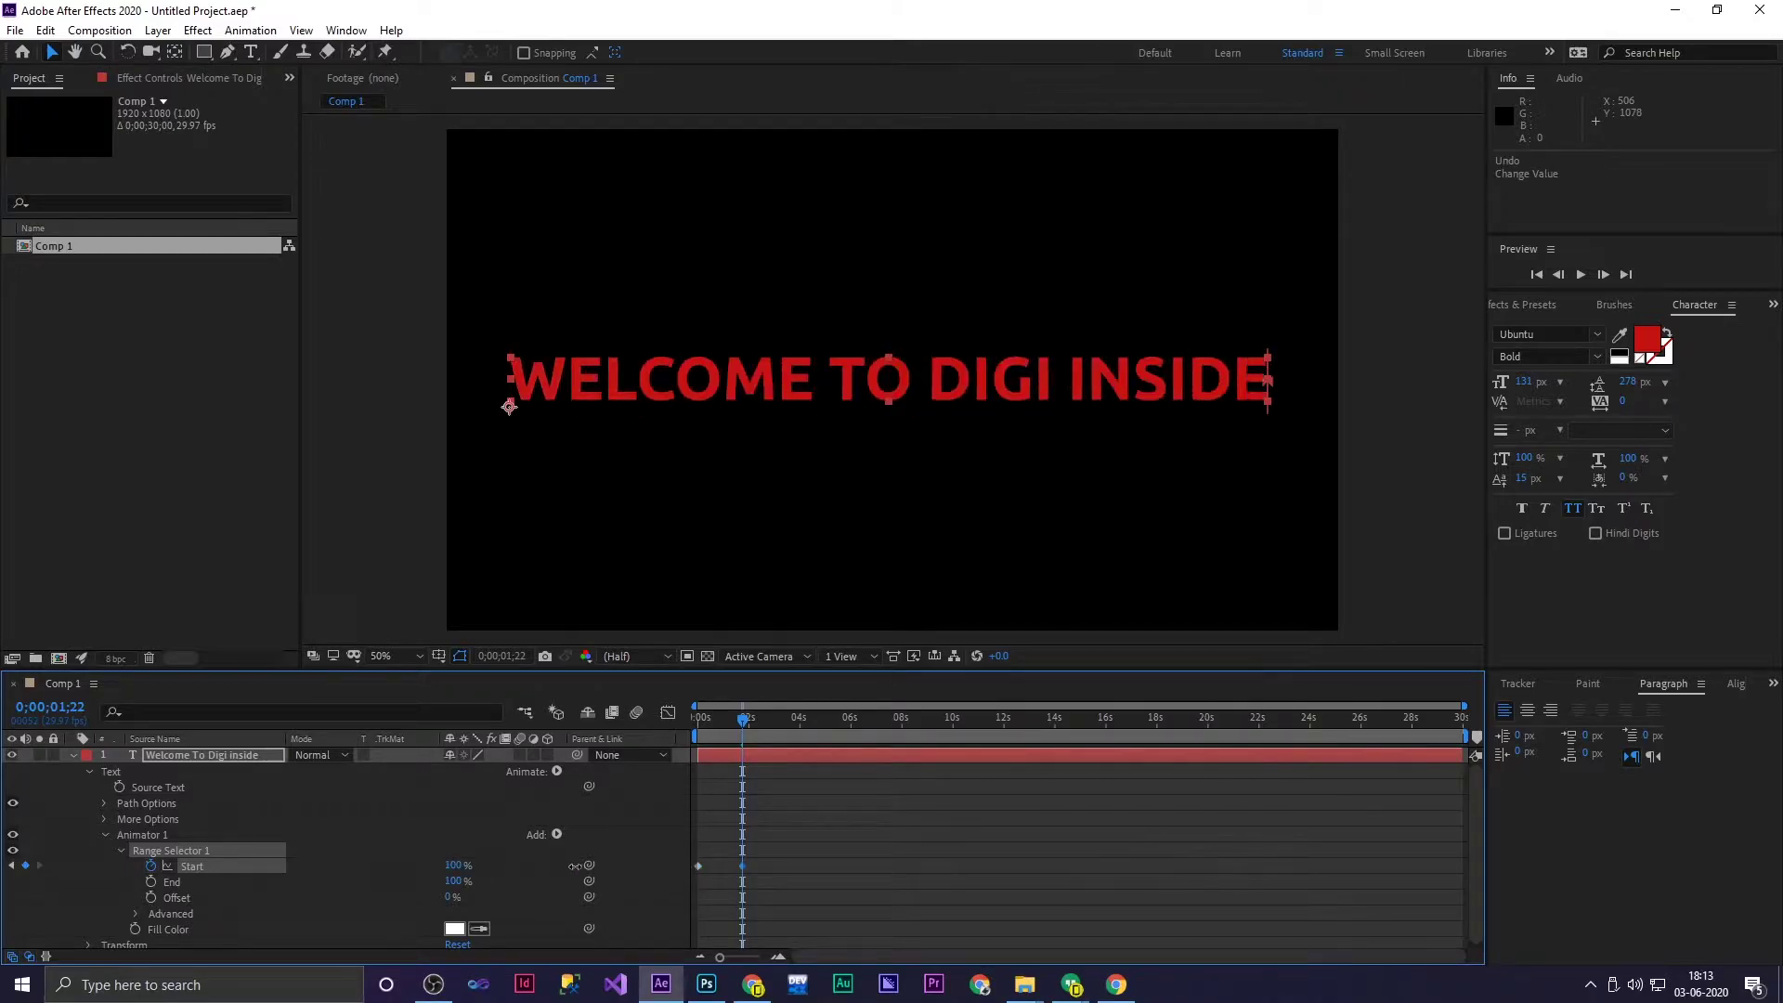
{"action": "left_click_drag", "start_coordinate": [746, 720], "coordinate": [660, 730]}
{"action": "key", "text": "space"}
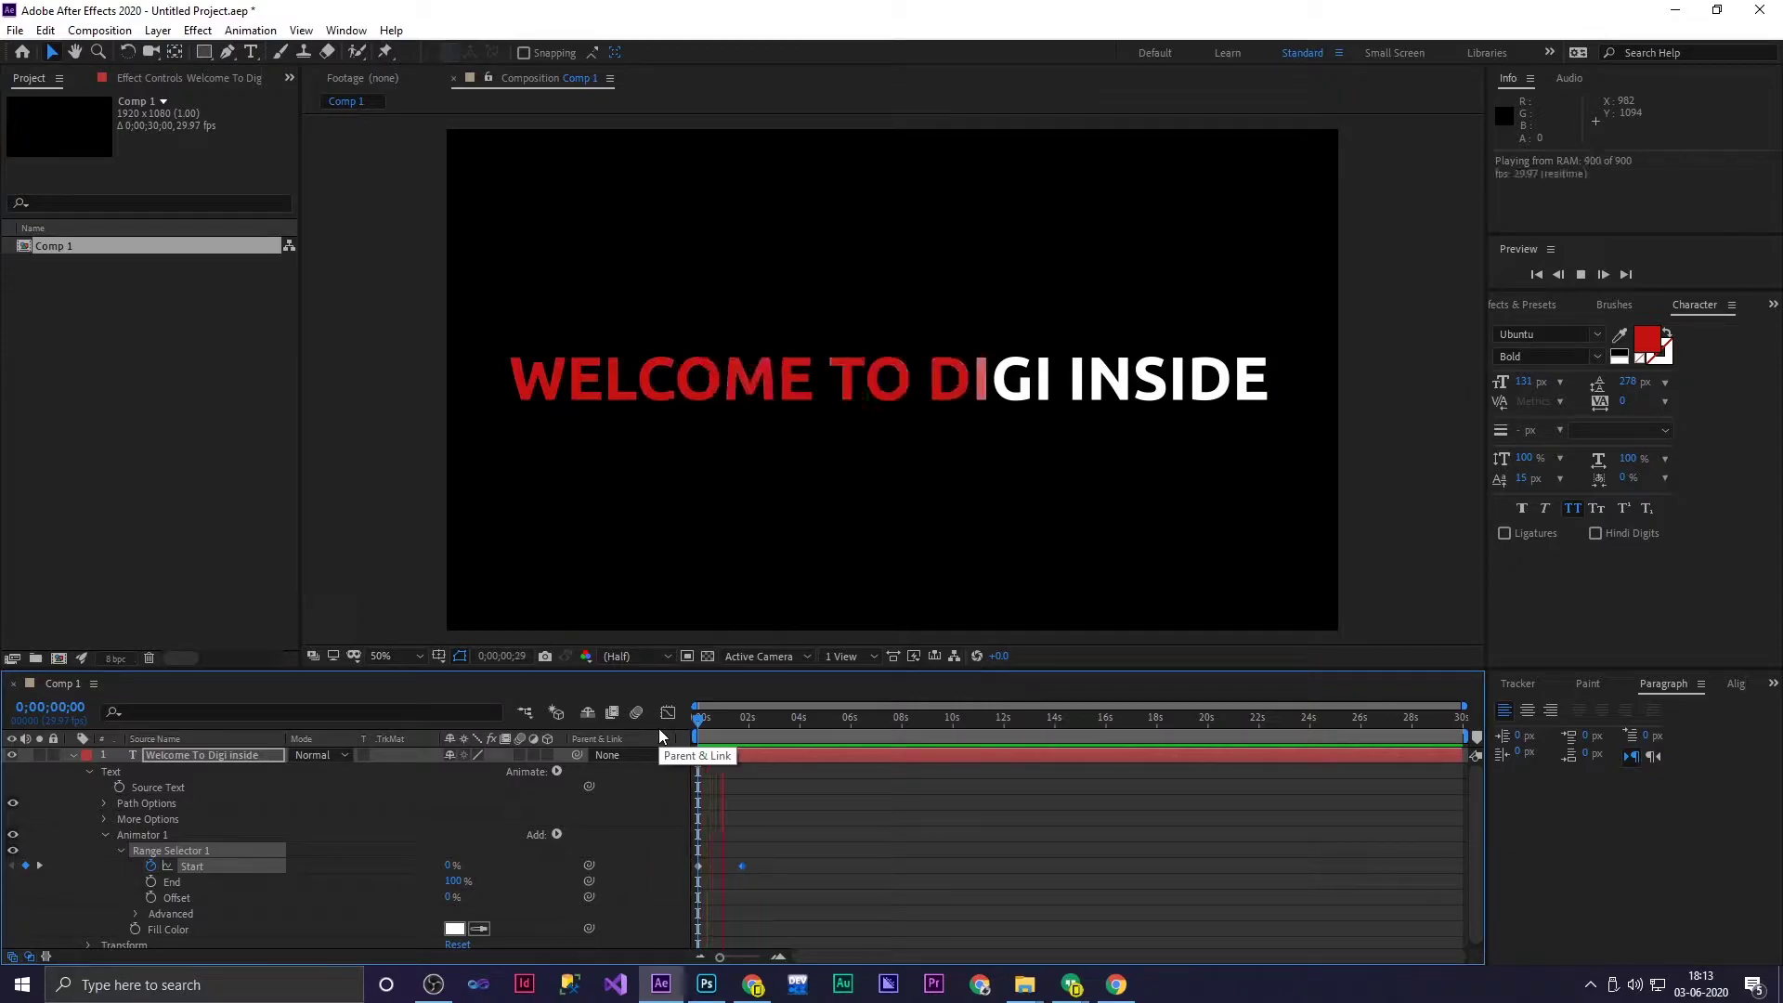
{"action": "key", "text": "space"}
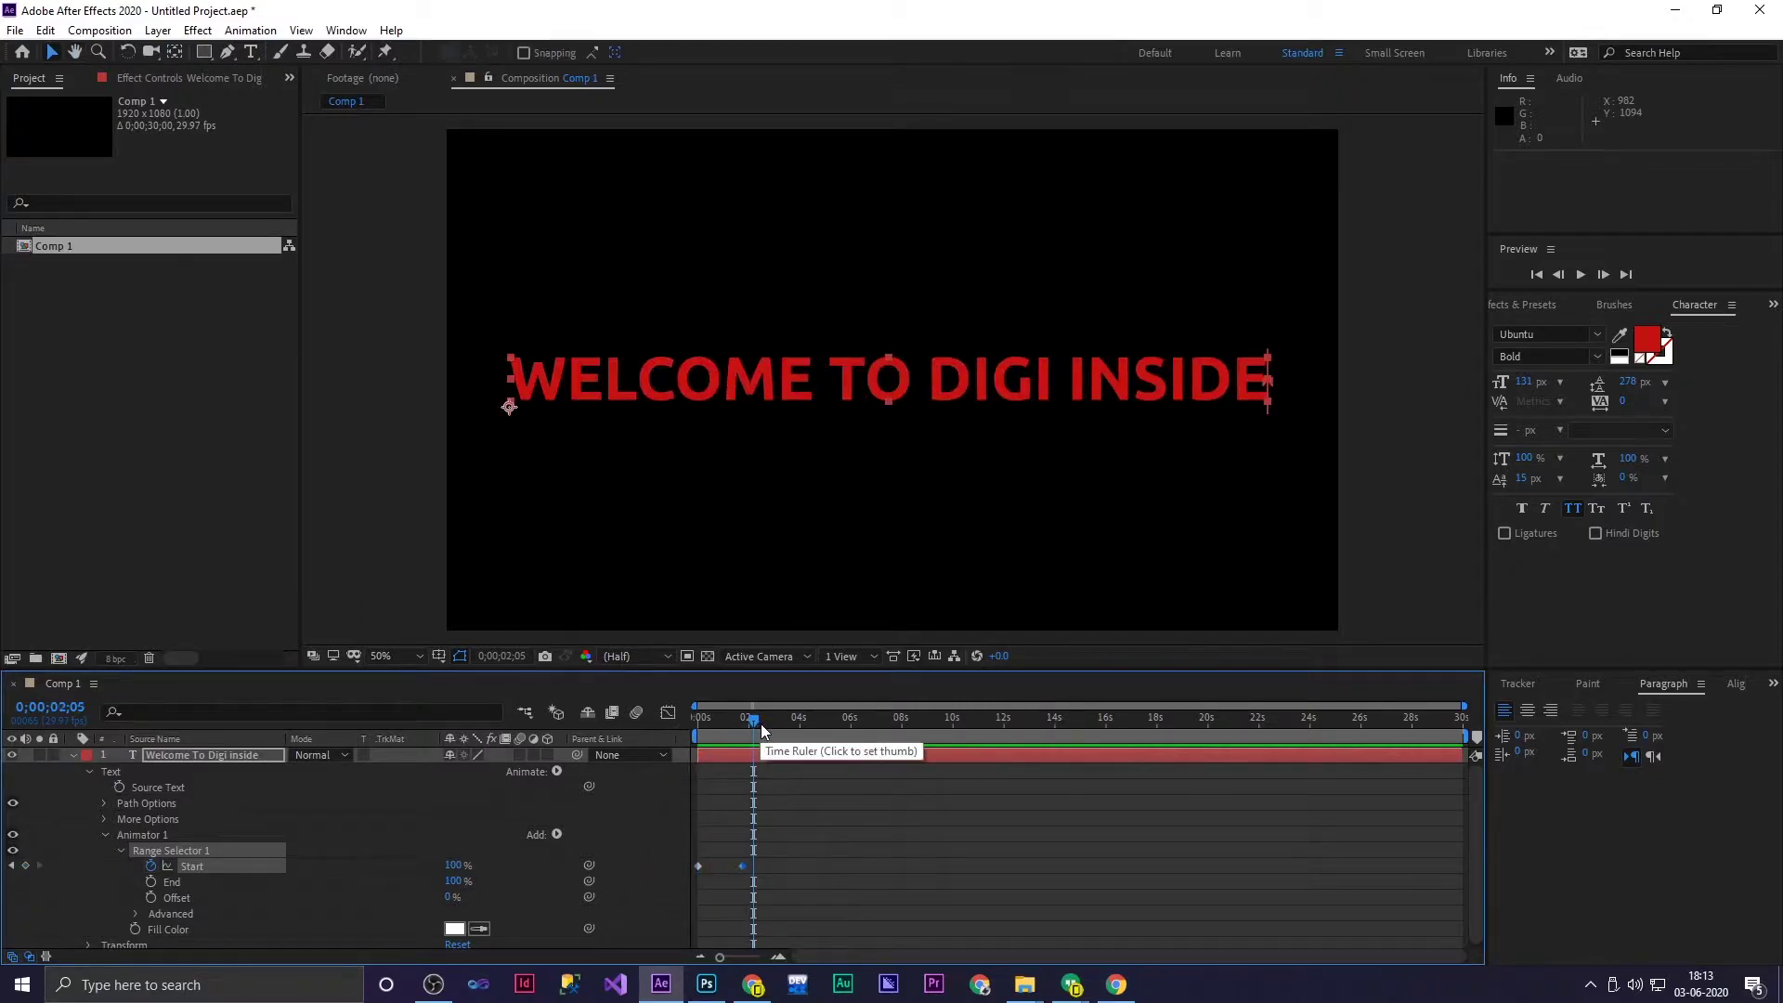
Apply Easy Ease to both Start keyframes, reshape the speed graph to peak near the beginning, and preview the animation
{"action": "left_click_drag", "start_coordinate": [747, 853], "coordinate": [684, 897]}
{"action": "key", "text": "F9"}
{"action": "left_click", "coordinate": [663, 718]}
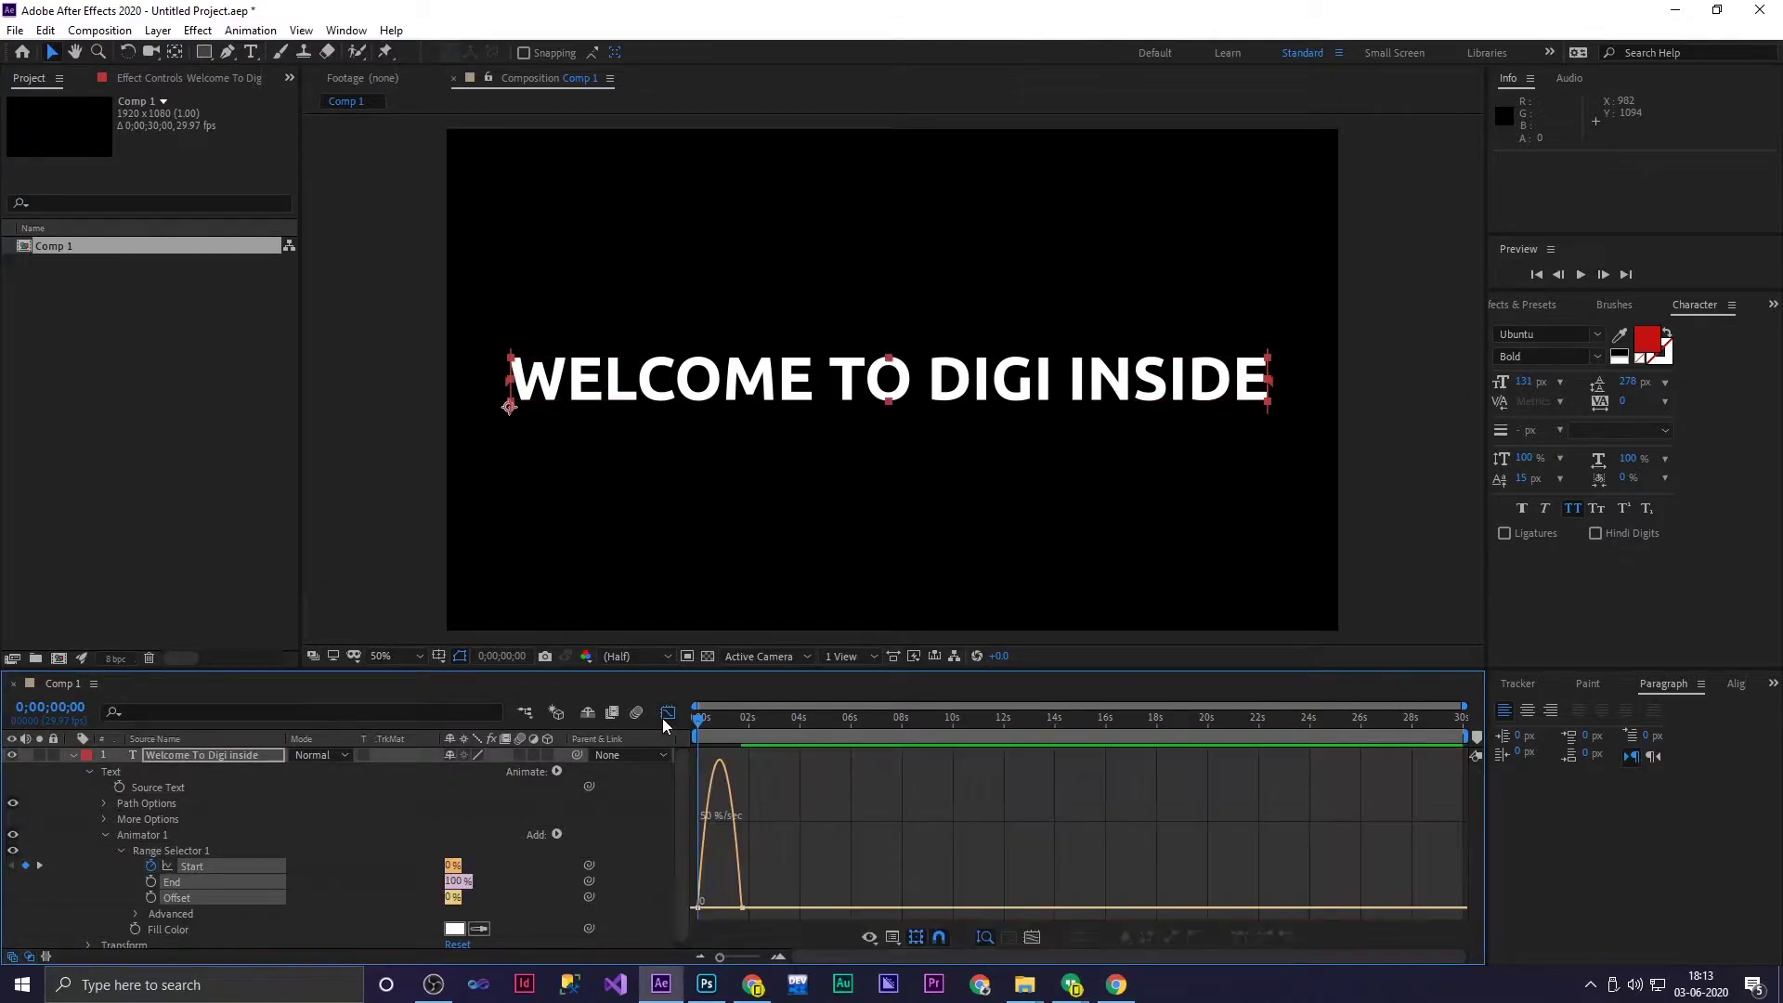
{"action": "left_click_drag", "start_coordinate": [740, 908], "coordinate": [714, 912]}
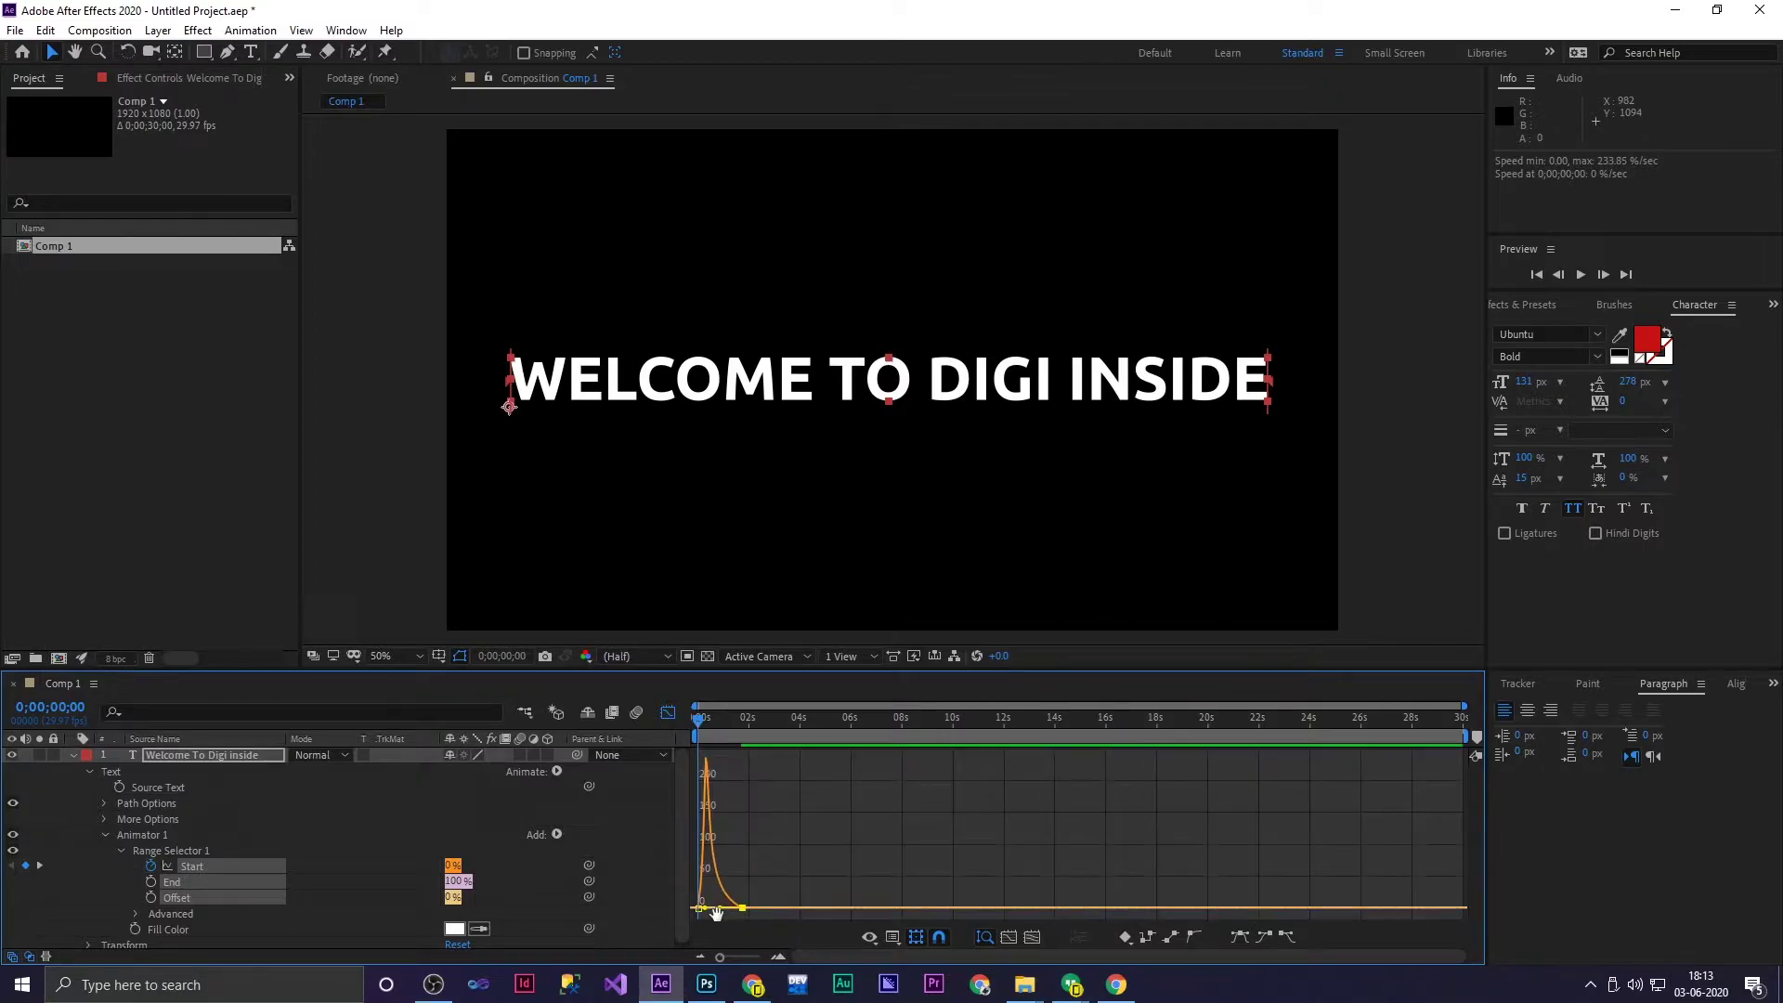
{"action": "key", "text": "space"}
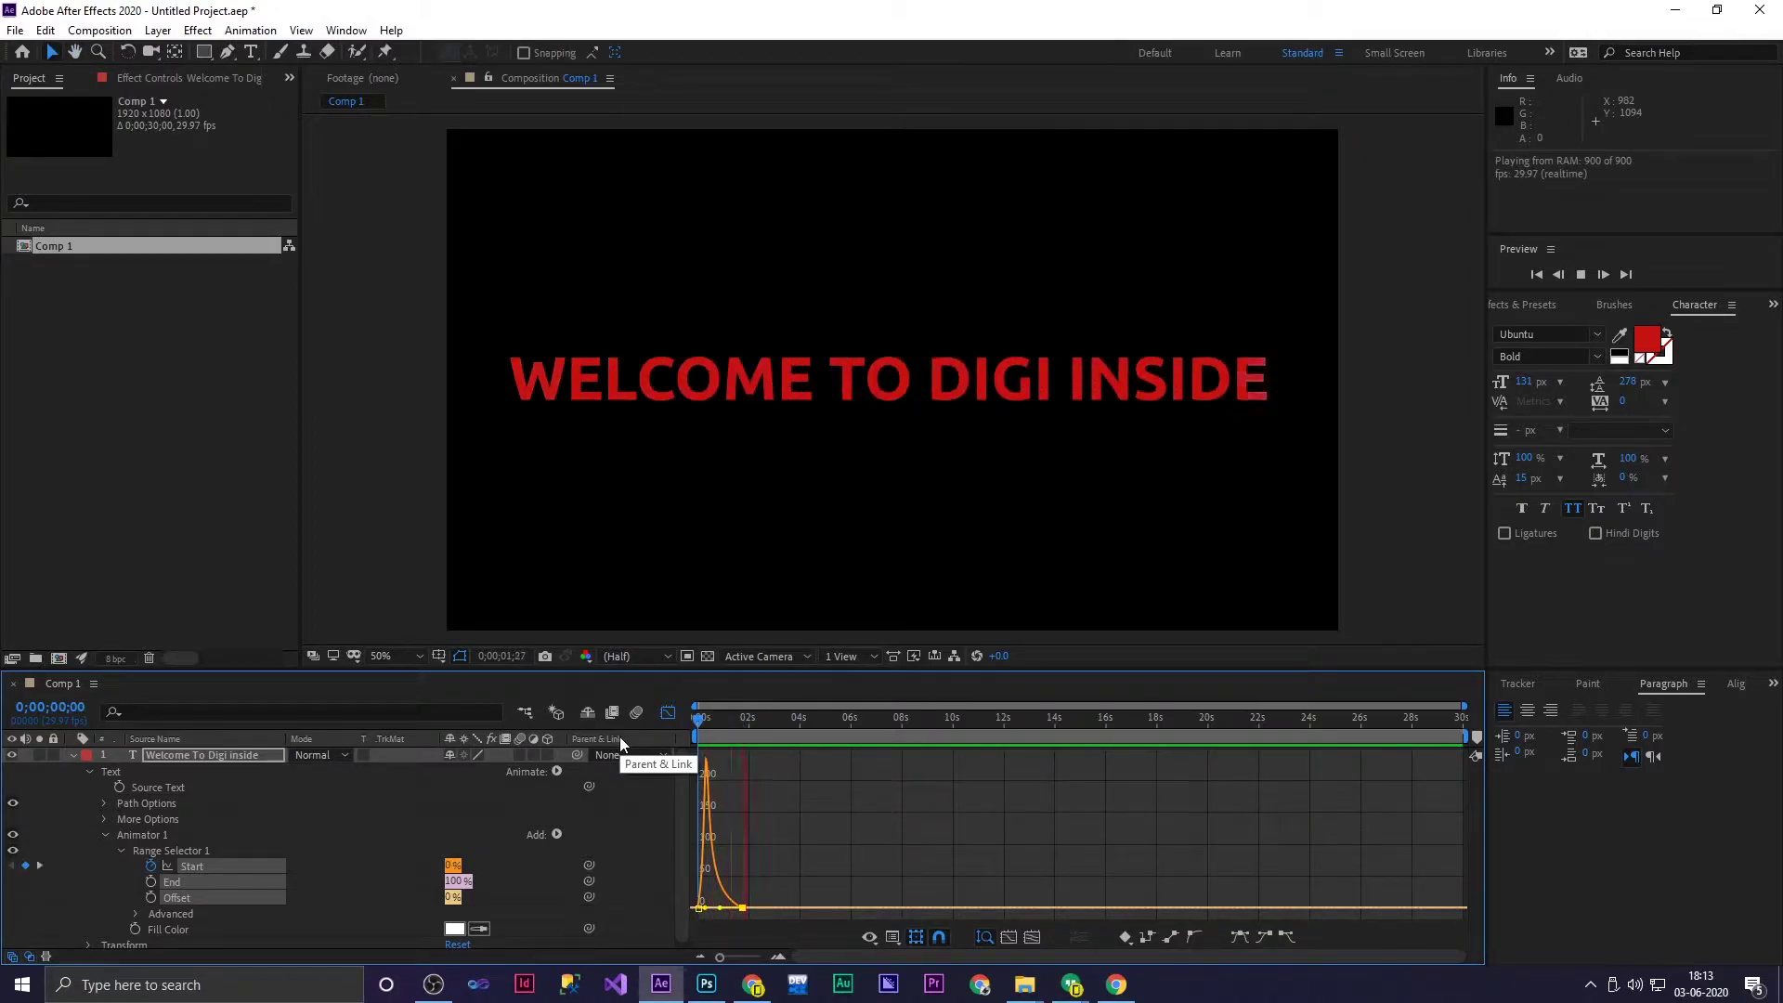
{"action": "key", "text": "space"}
Undo the speed graph change, the Easy Ease and the Start keyframes, returning to the layer bar view
{"action": "key", "text": "ctrl+z"}
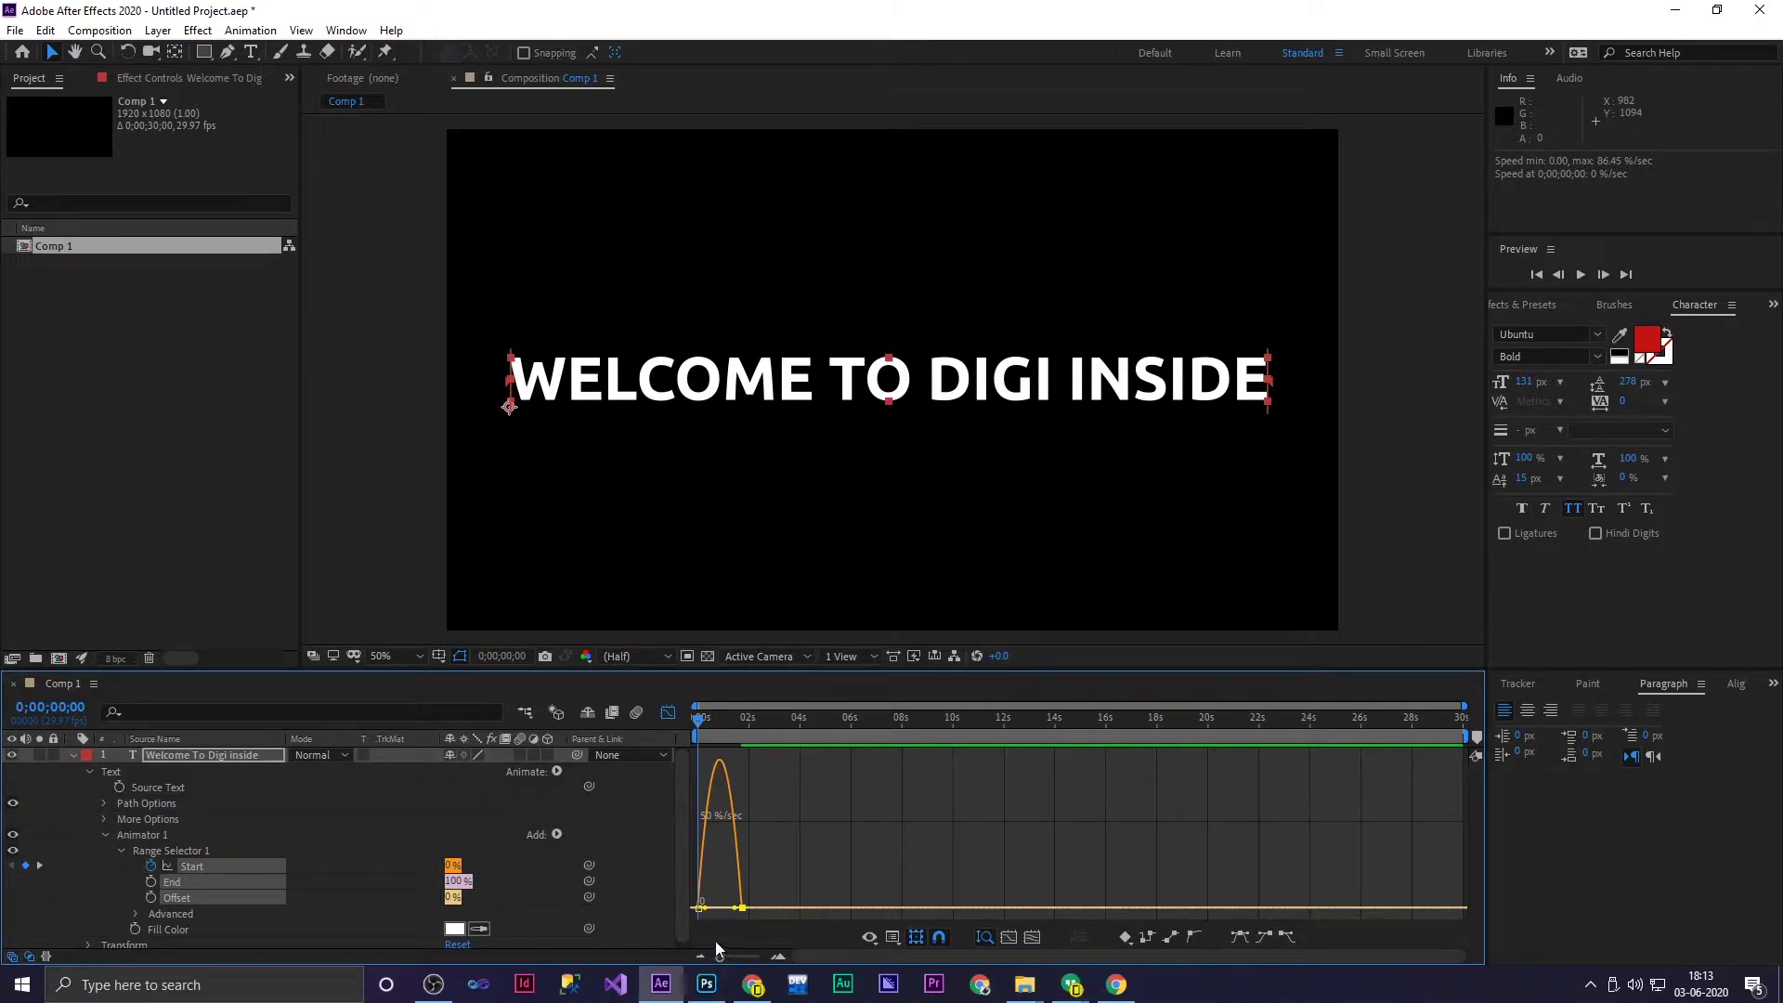
{"action": "left_click", "coordinate": [673, 712]}
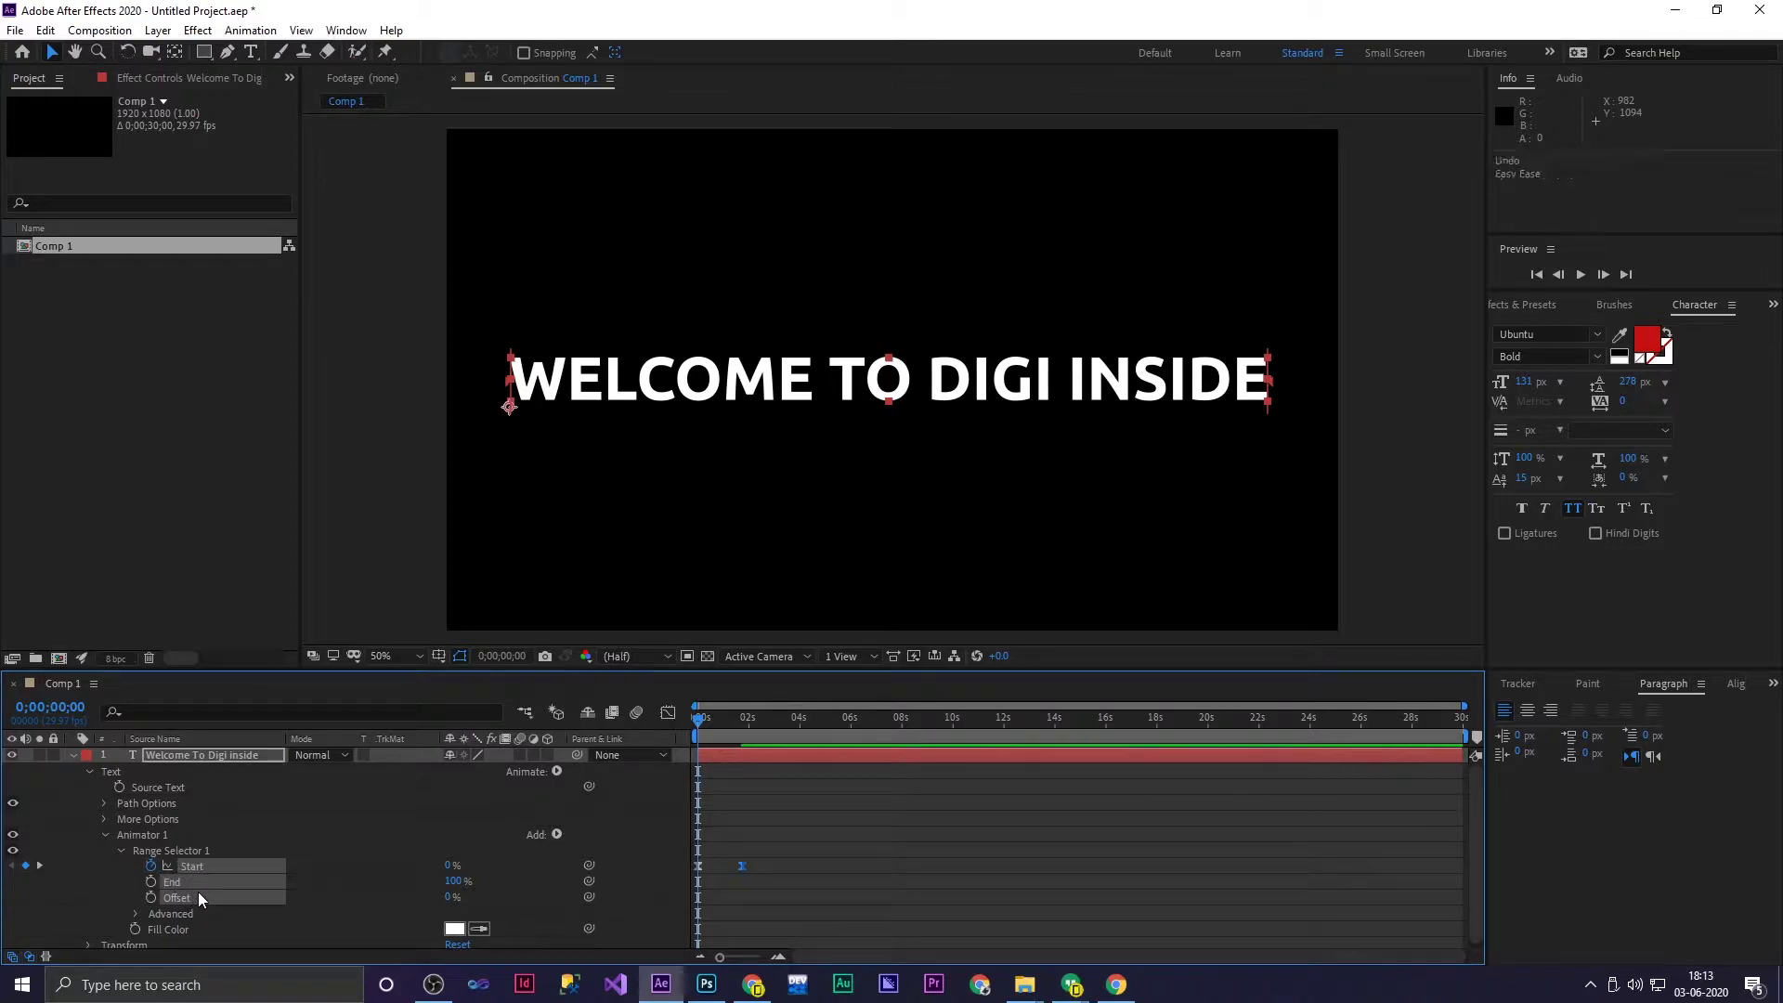
{"action": "key", "text": "ctrl+z"}
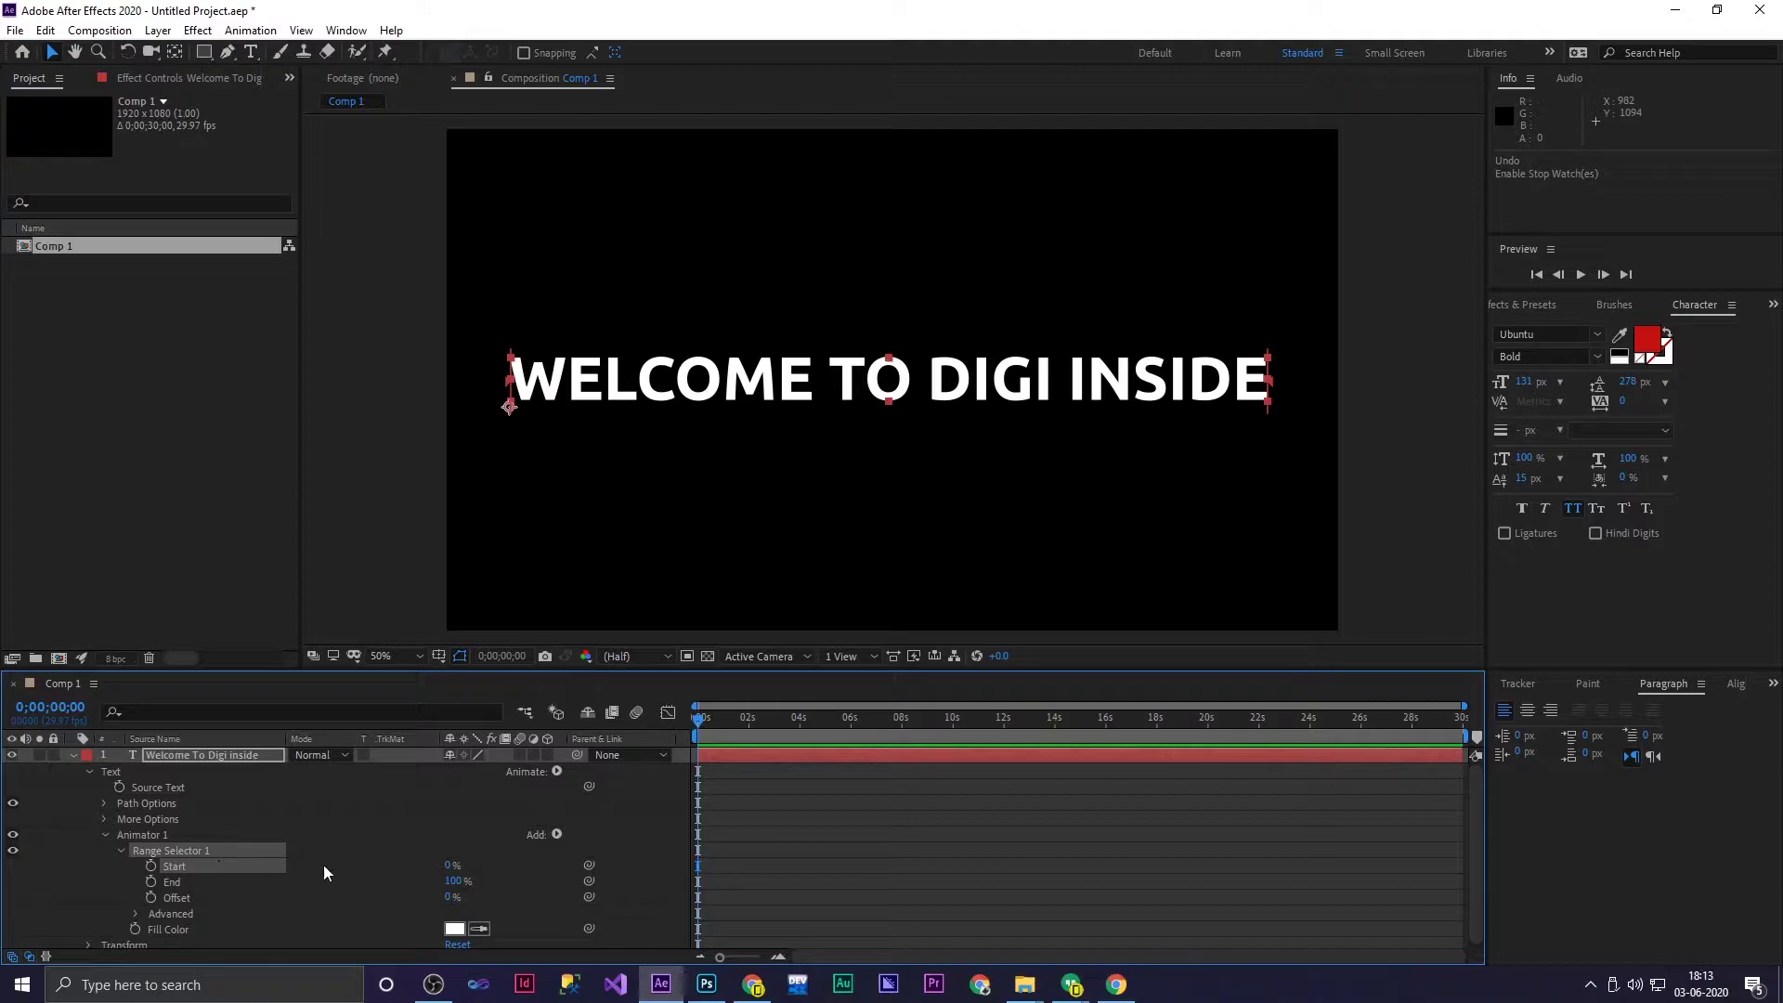
Add a Fill Brightness property to the text layer's existing Animator 1
{"action": "left_click", "coordinate": [555, 832]}
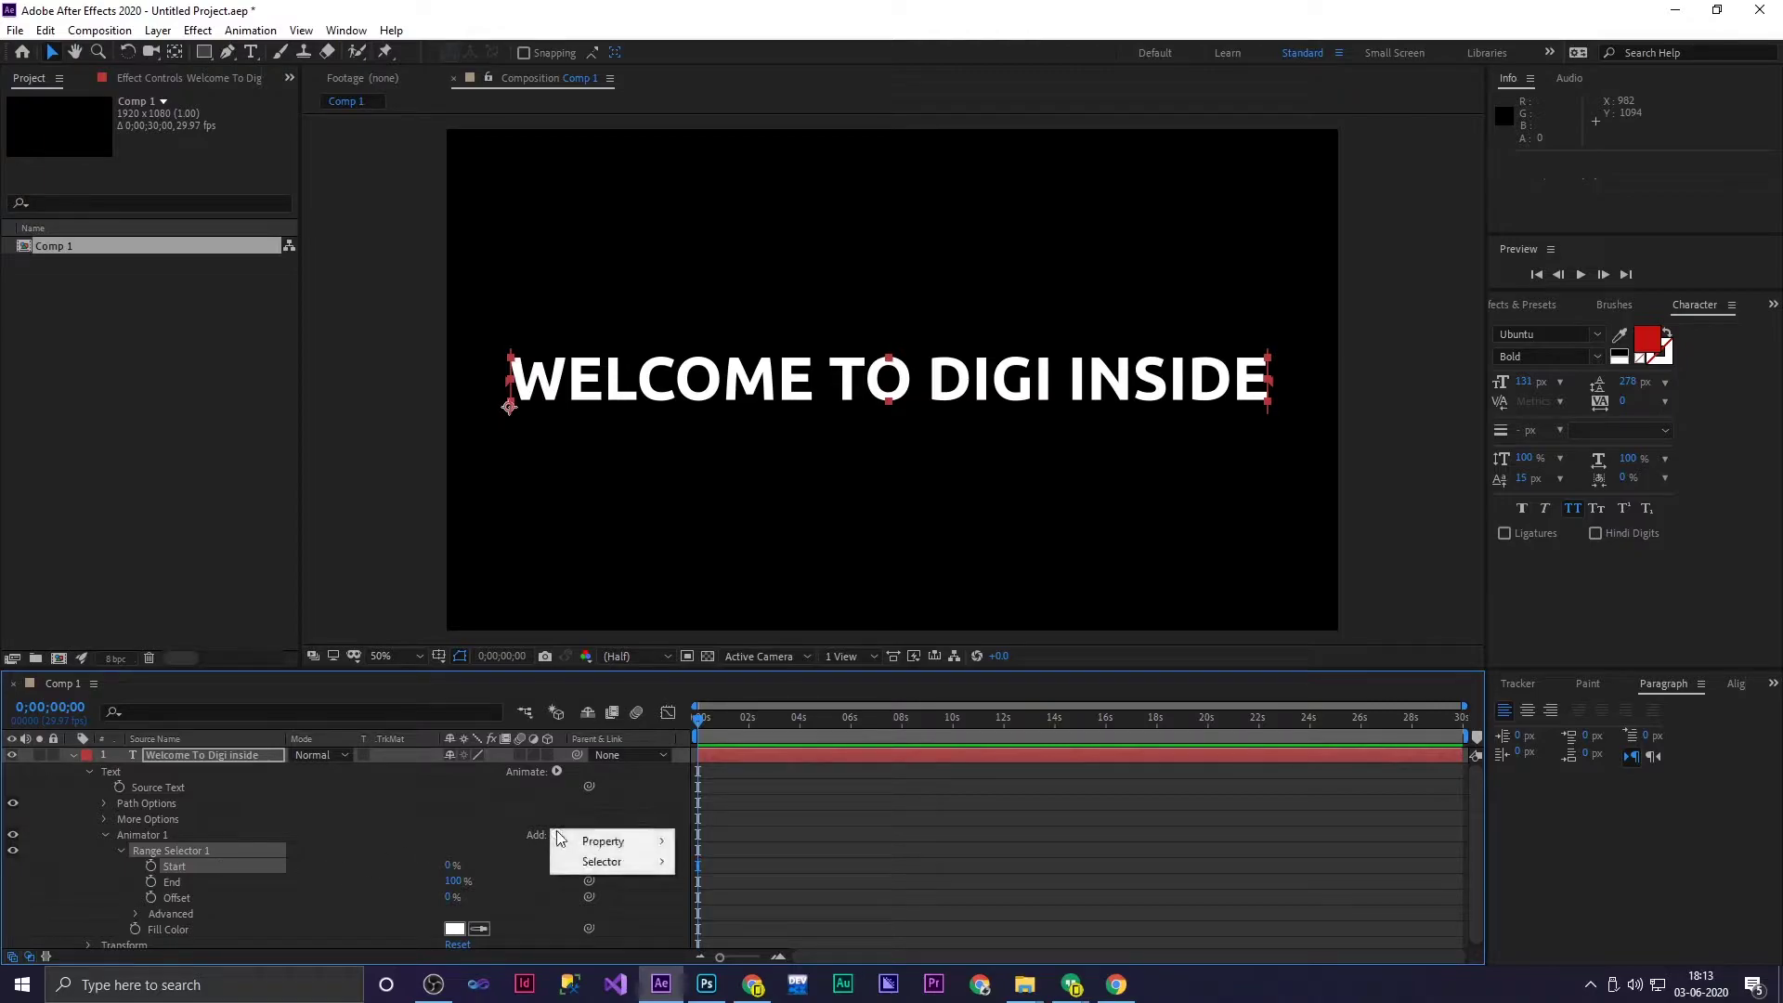
{"action": "left_click", "coordinate": [557, 771]}
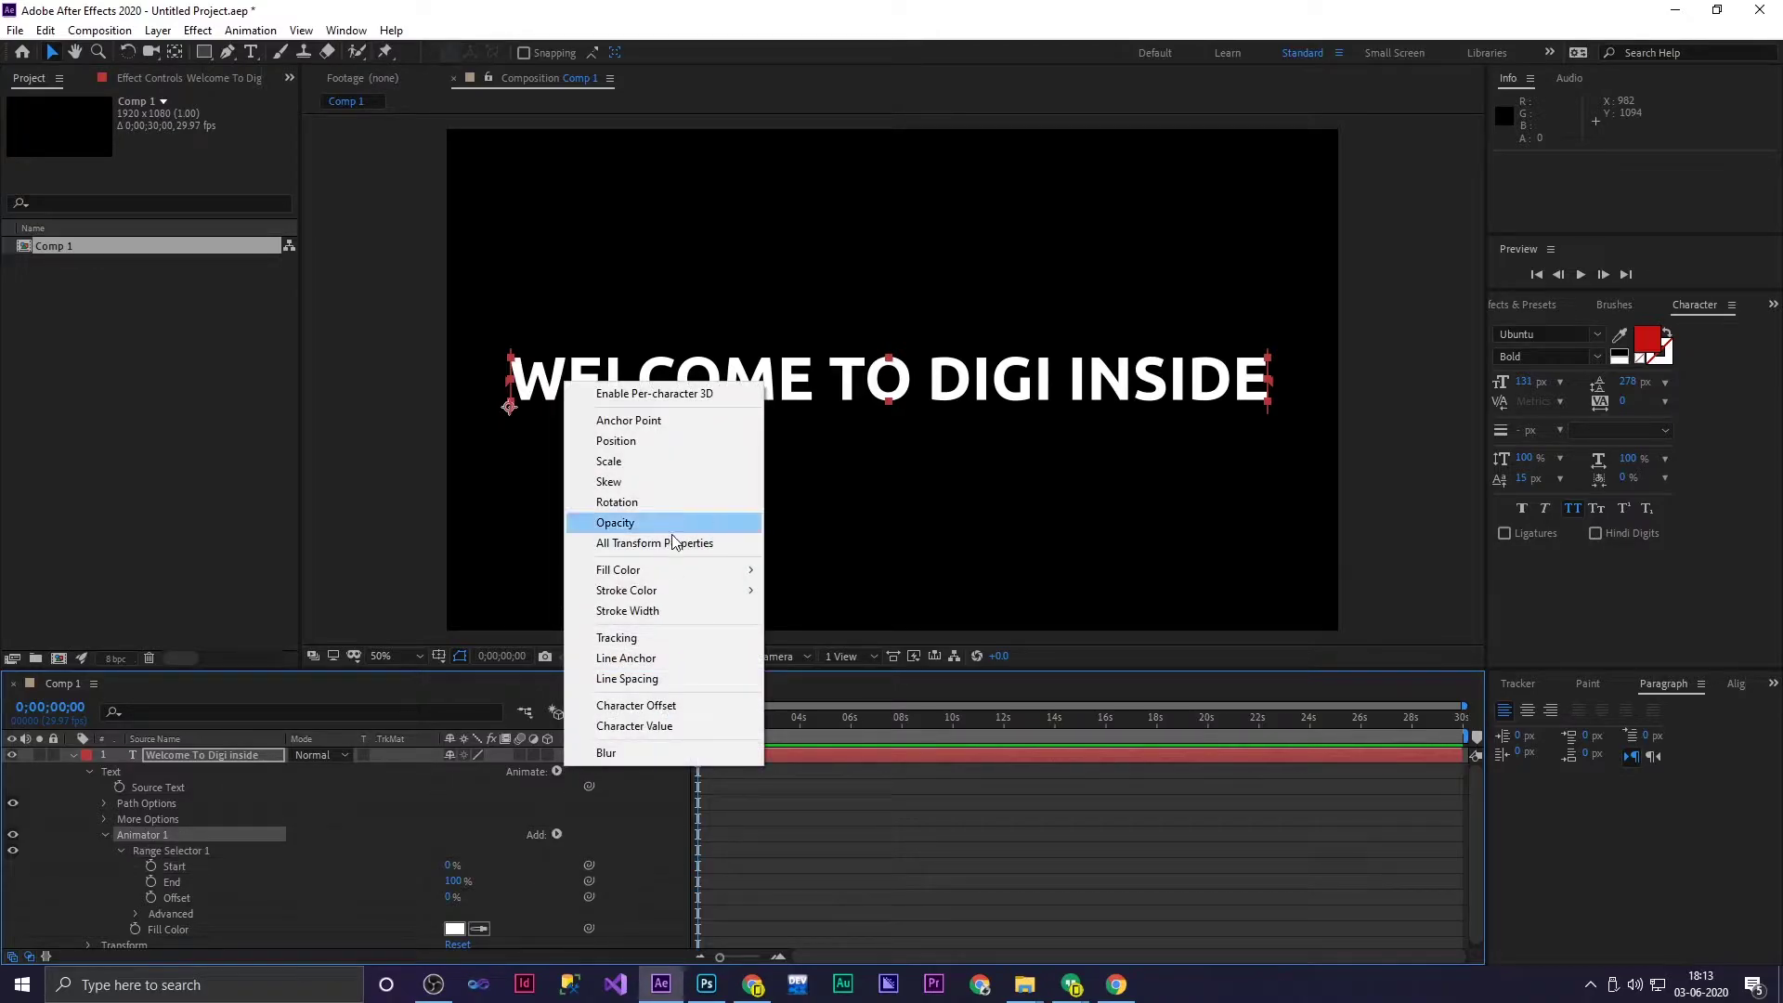
{"action": "mouse_move", "coordinate": [674, 576]}
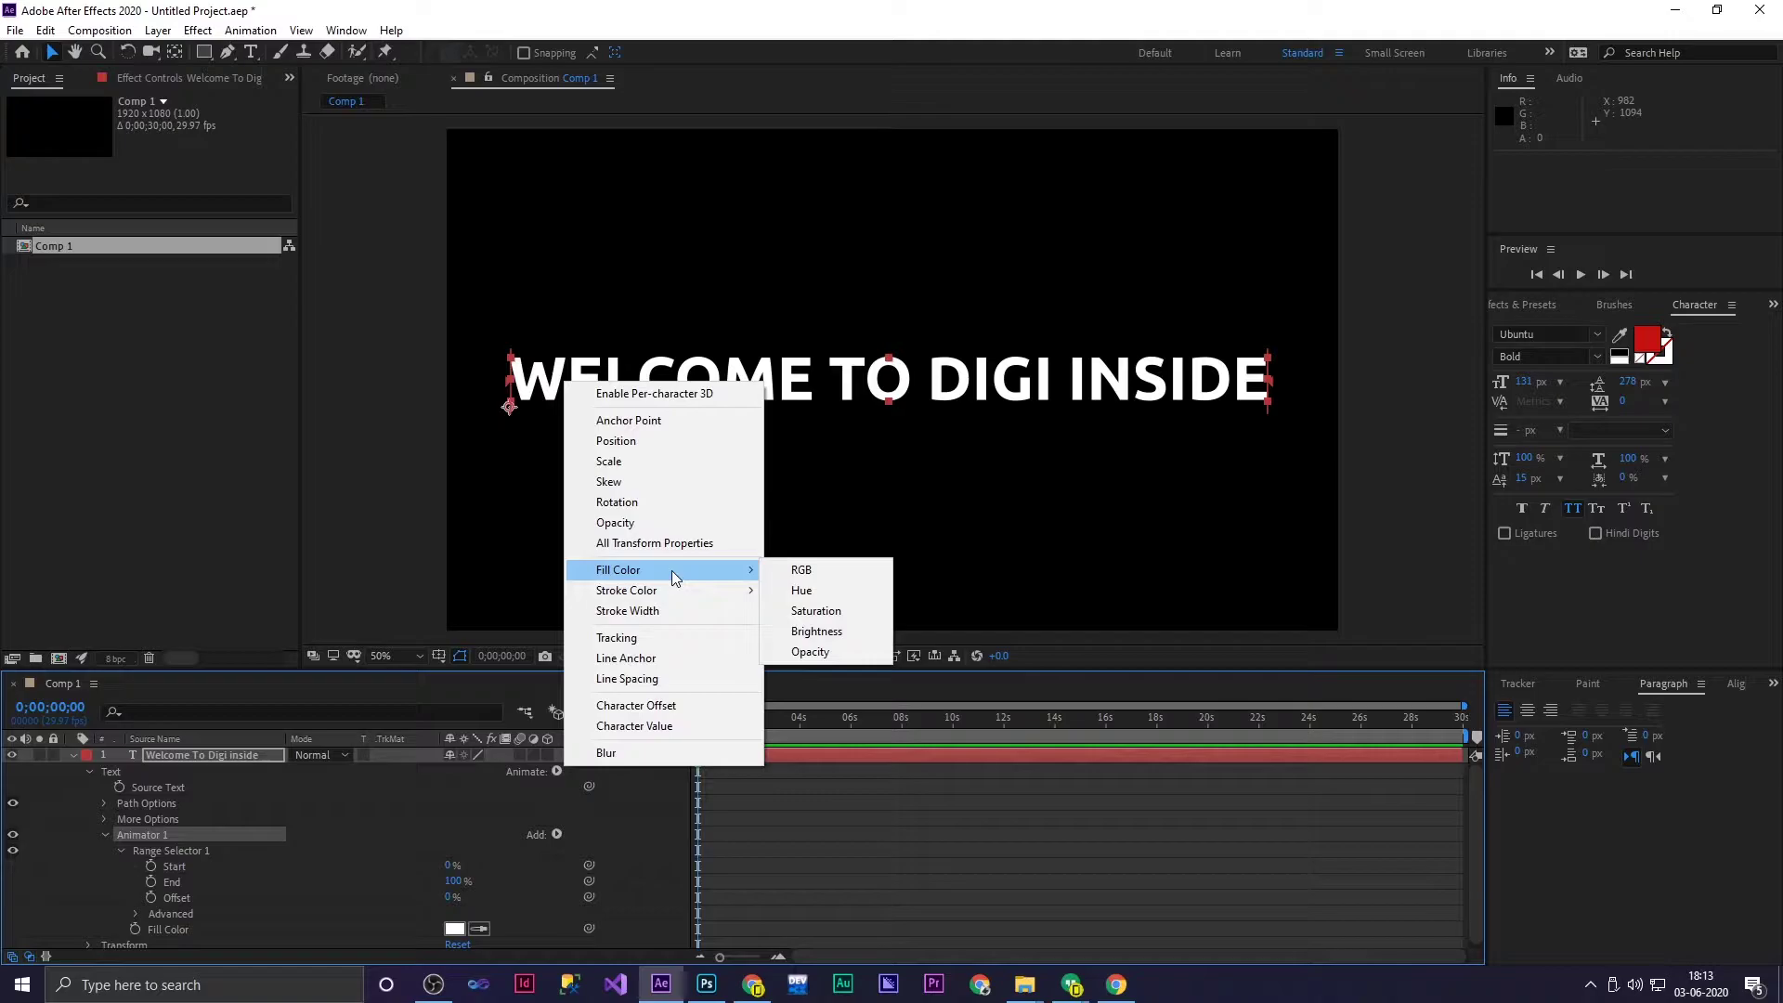
{"action": "left_click", "coordinate": [818, 632]}
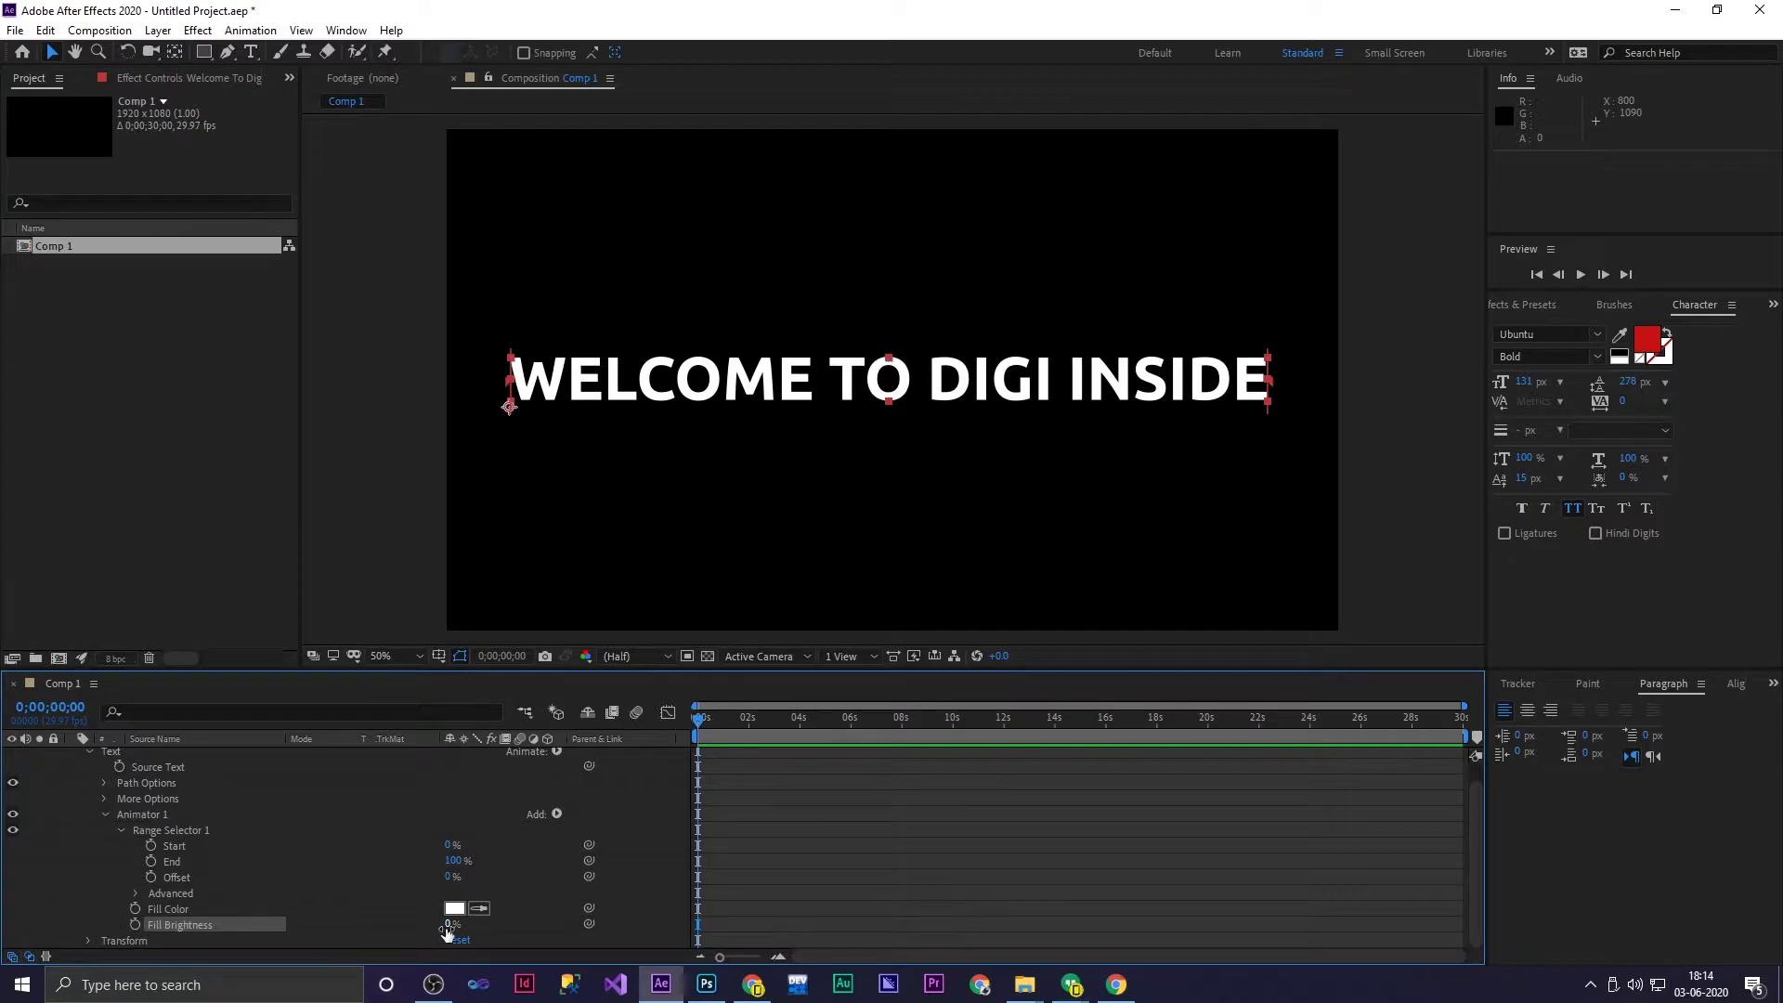
Set Fill Brightness to -100% and Range Selector 1's End to 61%
{"action": "mouse_move", "coordinate": [447, 927]}
{"action": "left_mouse_down"}
{"action": "mouse_move", "coordinate": [402, 929]}
{"action": "mouse_move", "coordinate": [544, 929]}
{"action": "mouse_move", "coordinate": [392, 934]}
{"action": "mouse_move", "coordinate": [469, 933]}
{"action": "left_mouse_up"}
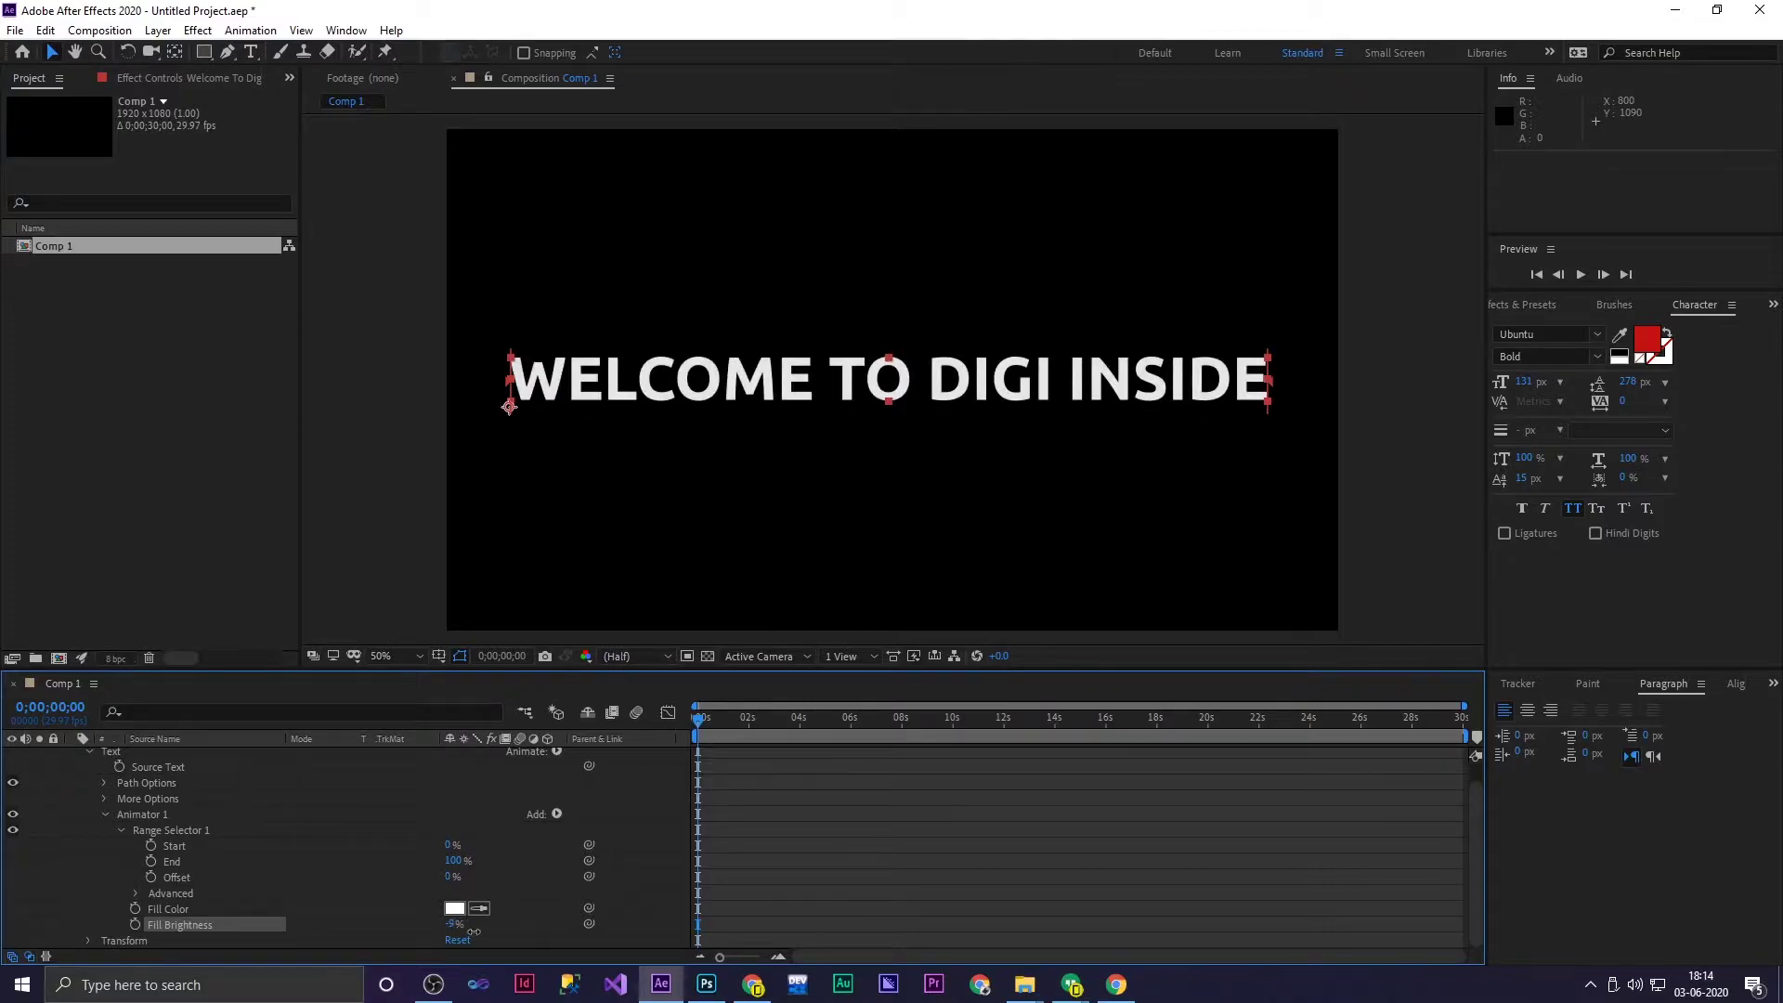
{"action": "left_click_drag", "start_coordinate": [454, 861], "coordinate": [364, 926]}
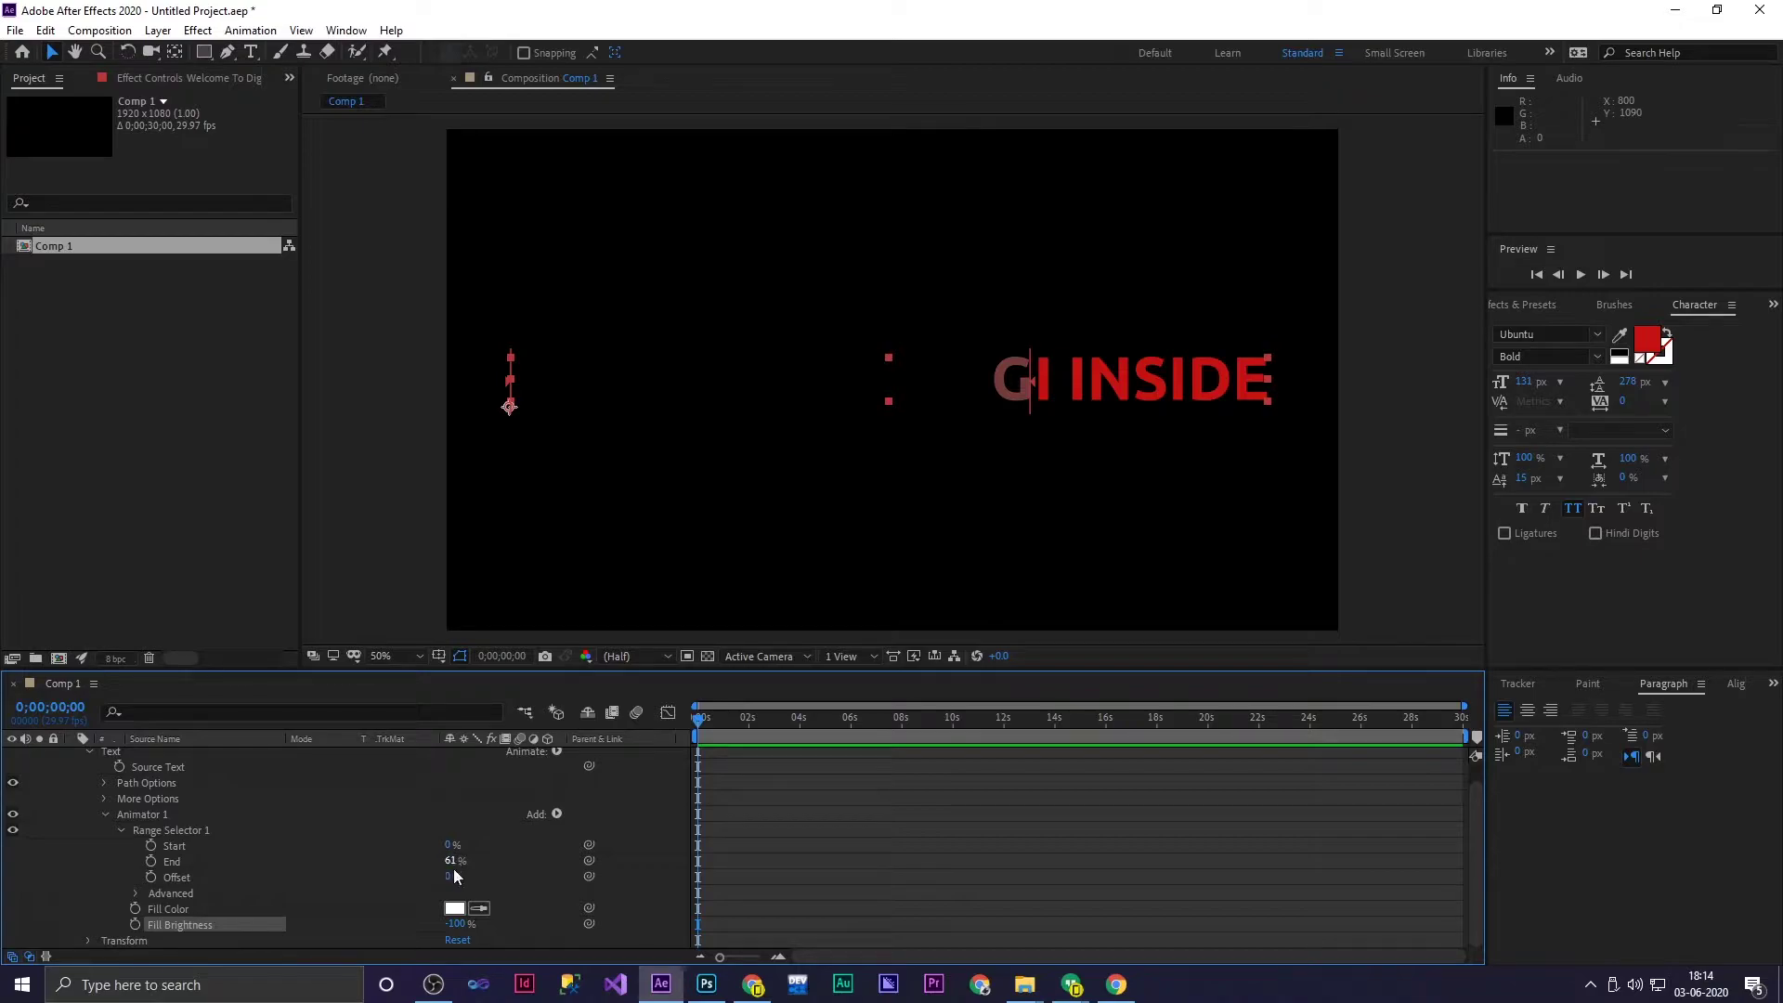
Set Range Selector 1's End to 0%, keyframe Start from 0% at the beginning to 100% at 0;00;01;16, and preview the animation
{"action": "mouse_move", "coordinate": [451, 861]}
{"action": "left_mouse_down"}
{"action": "mouse_move", "coordinate": [495, 868]}
{"action": "mouse_move", "coordinate": [439, 873]}
{"action": "mouse_move", "coordinate": [478, 847]}
{"action": "mouse_move", "coordinate": [571, 840]}
{"action": "mouse_move", "coordinate": [469, 860]}
{"action": "left_mouse_up"}
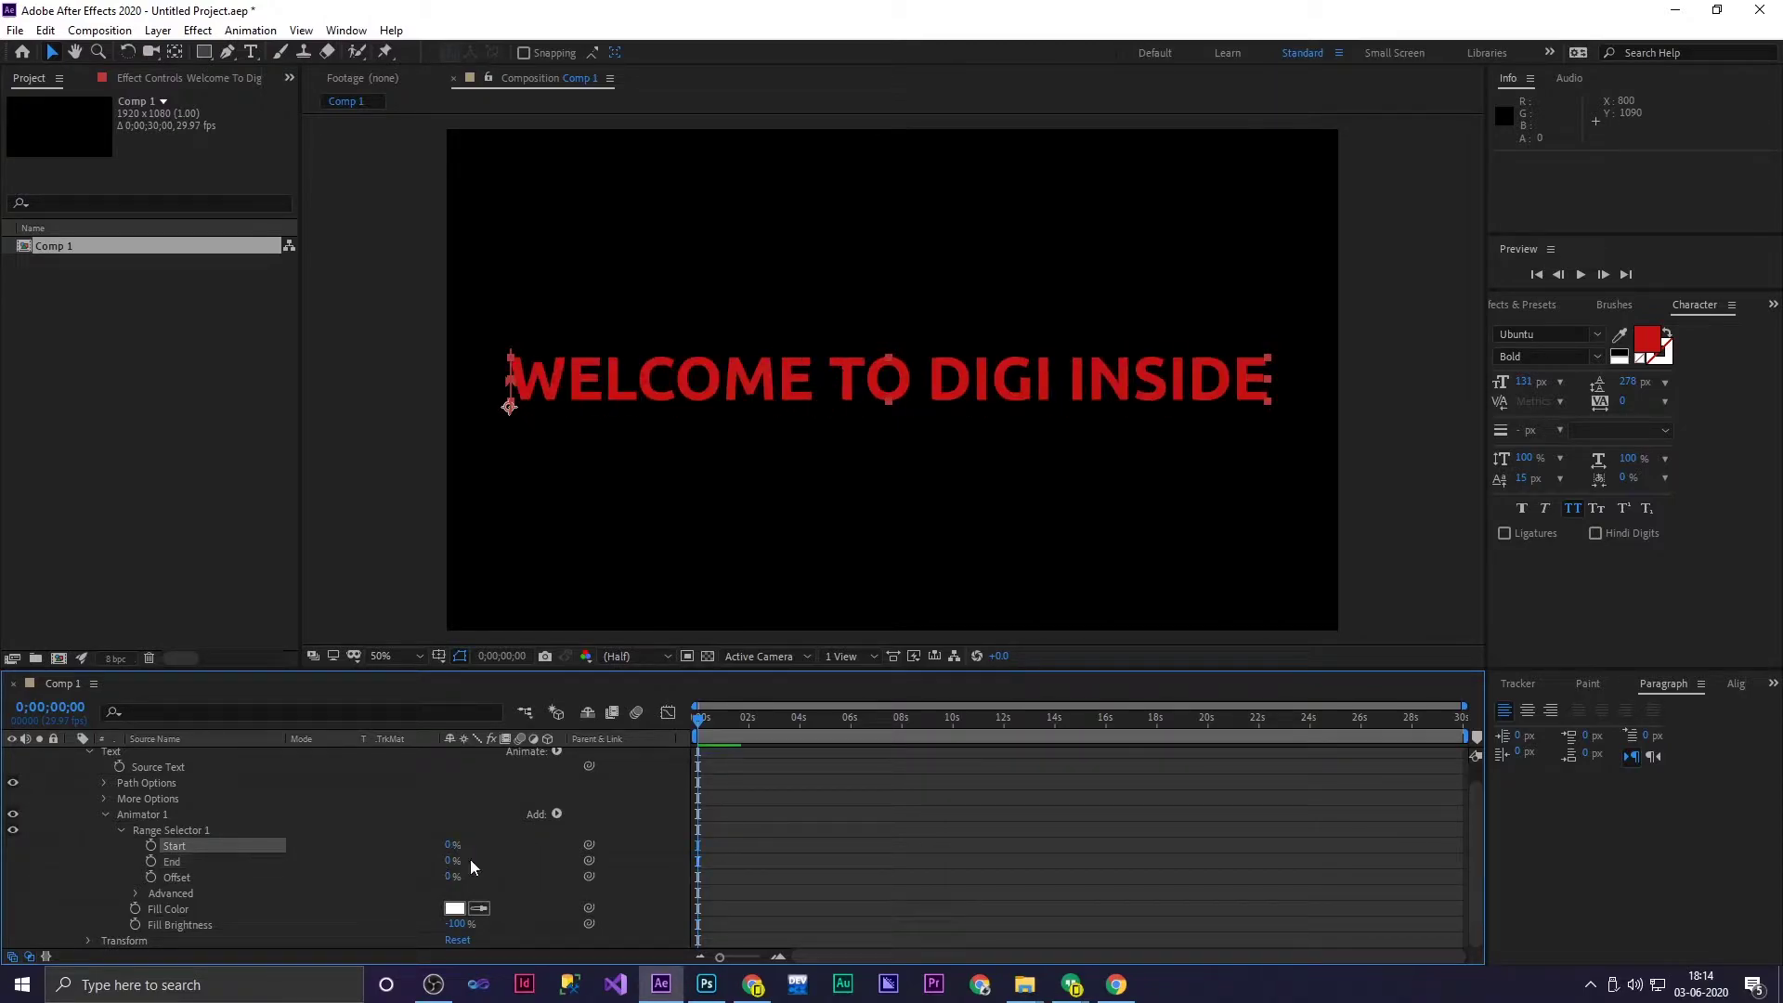
{"action": "left_click", "coordinate": [152, 846]}
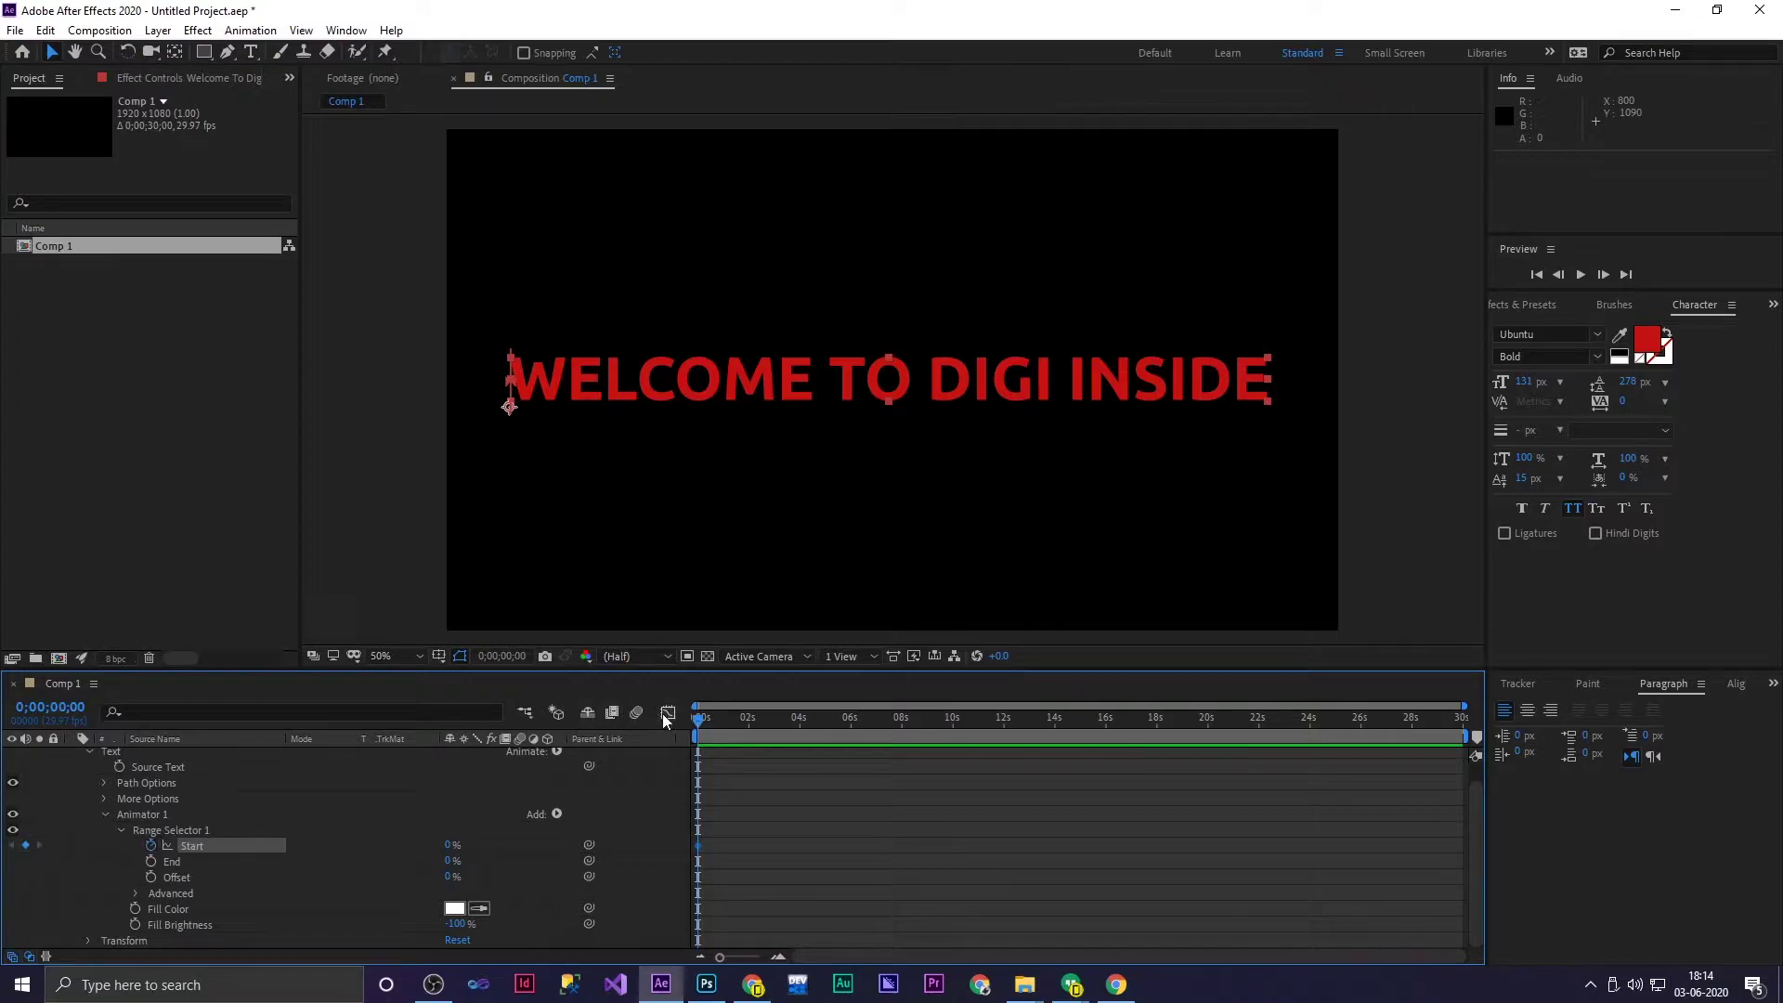
{"action": "left_click_drag", "start_coordinate": [702, 720], "coordinate": [742, 730]}
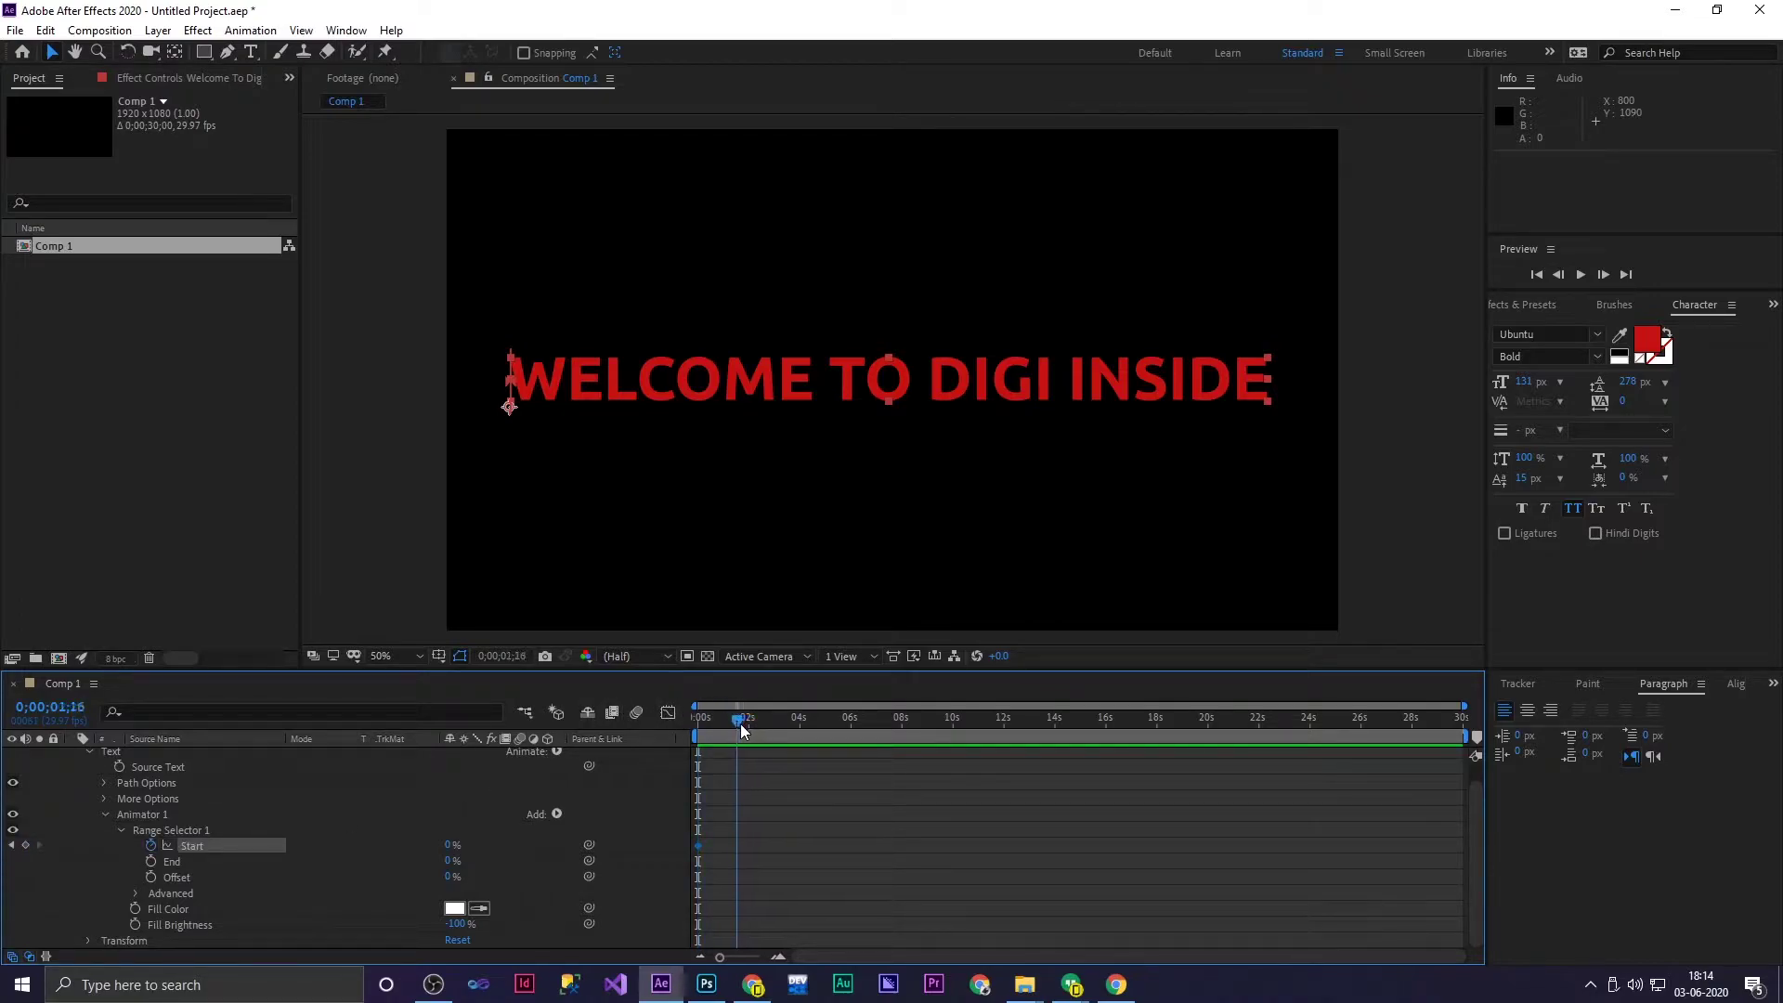
{"action": "left_click_drag", "start_coordinate": [446, 846], "coordinate": [594, 834]}
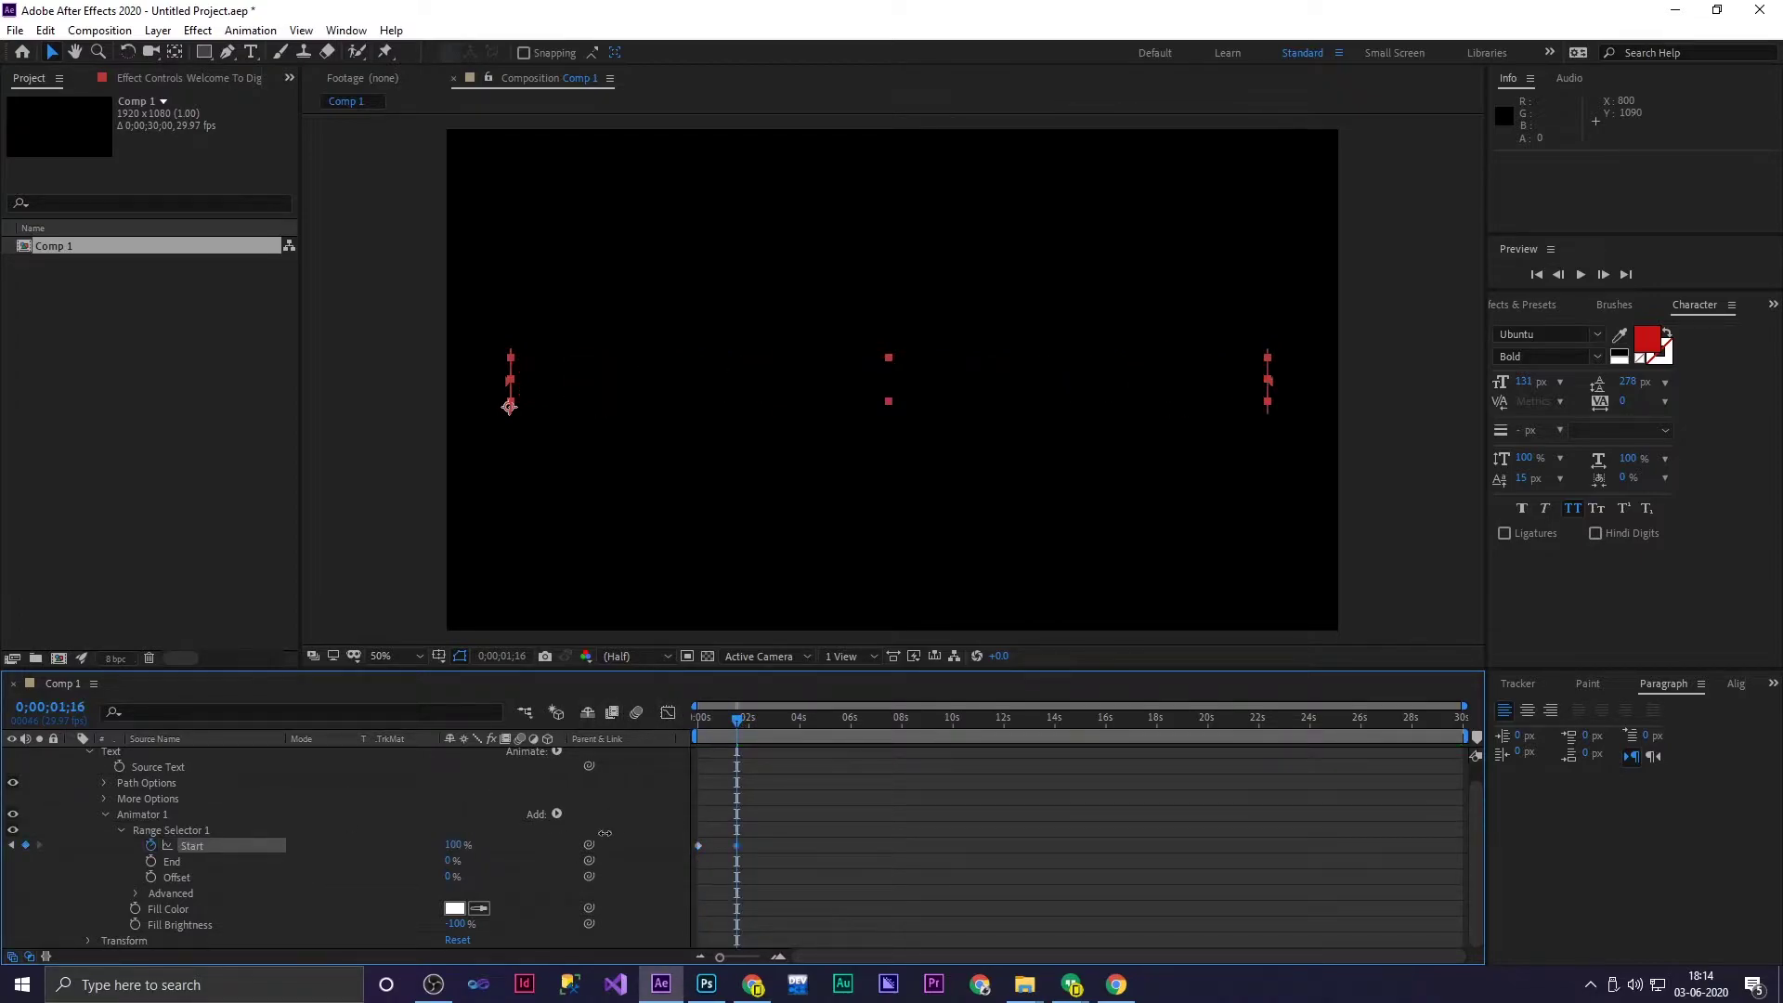
{"action": "left_click_drag", "start_coordinate": [723, 720], "coordinate": [633, 736]}
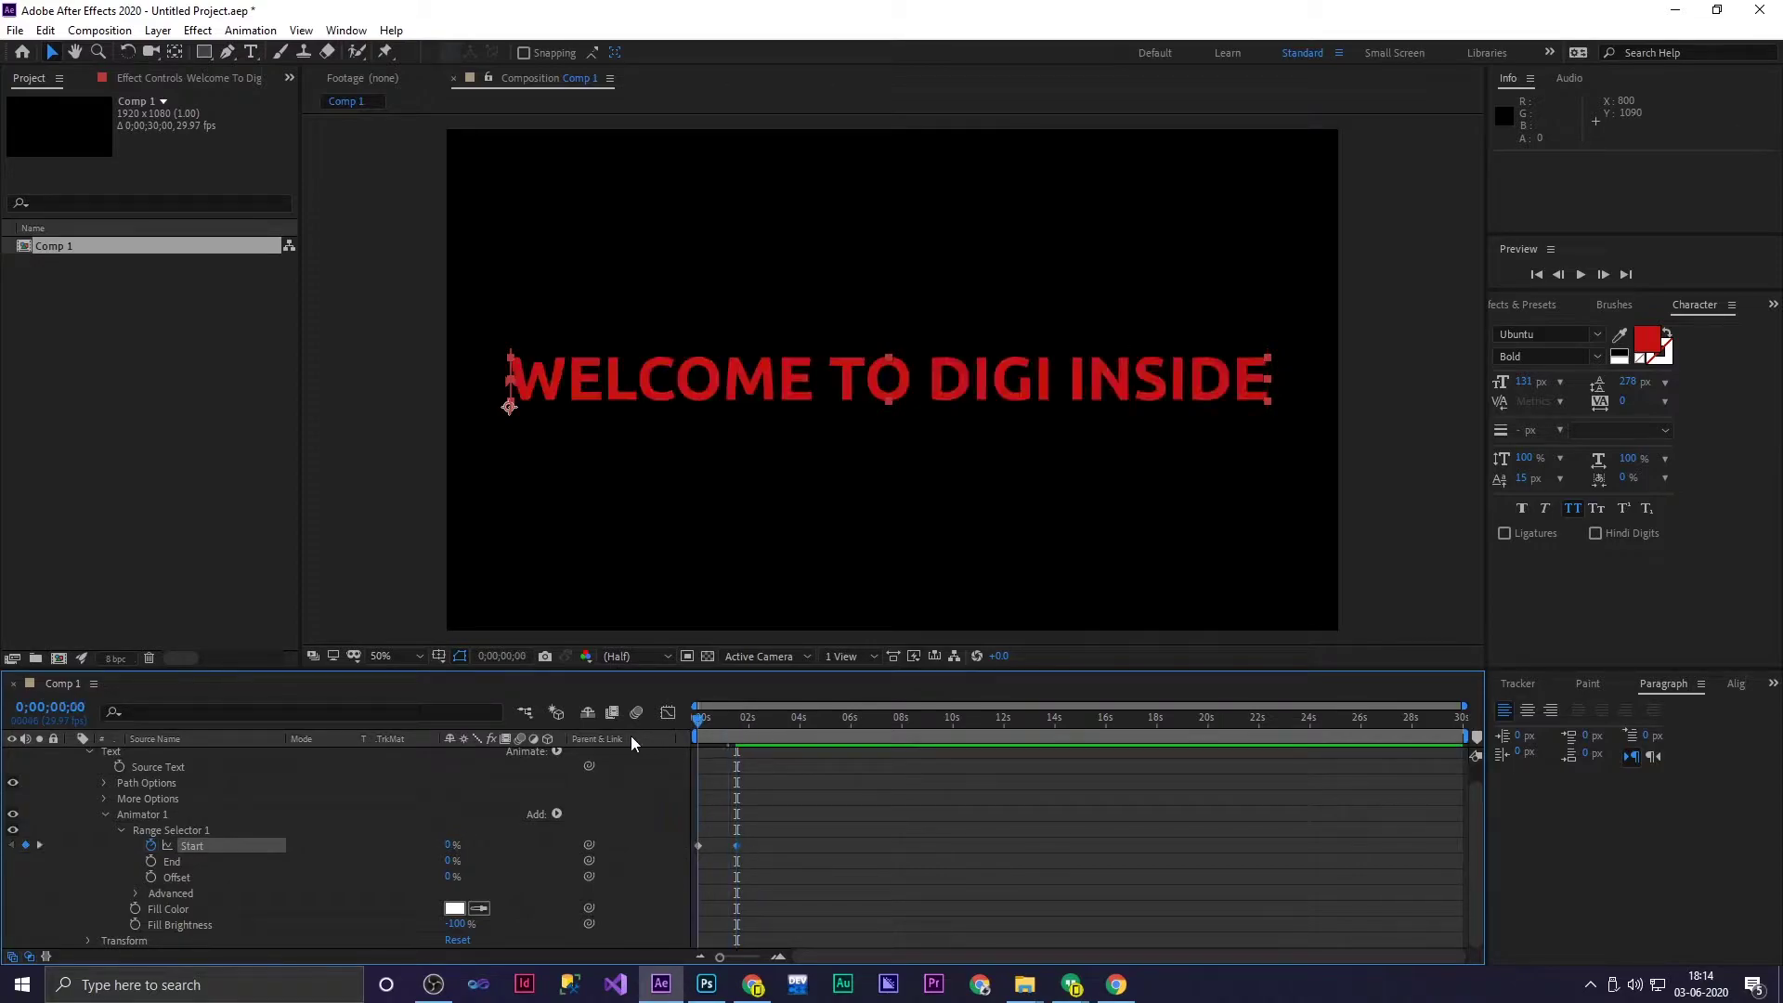
{"action": "key", "text": "space"}
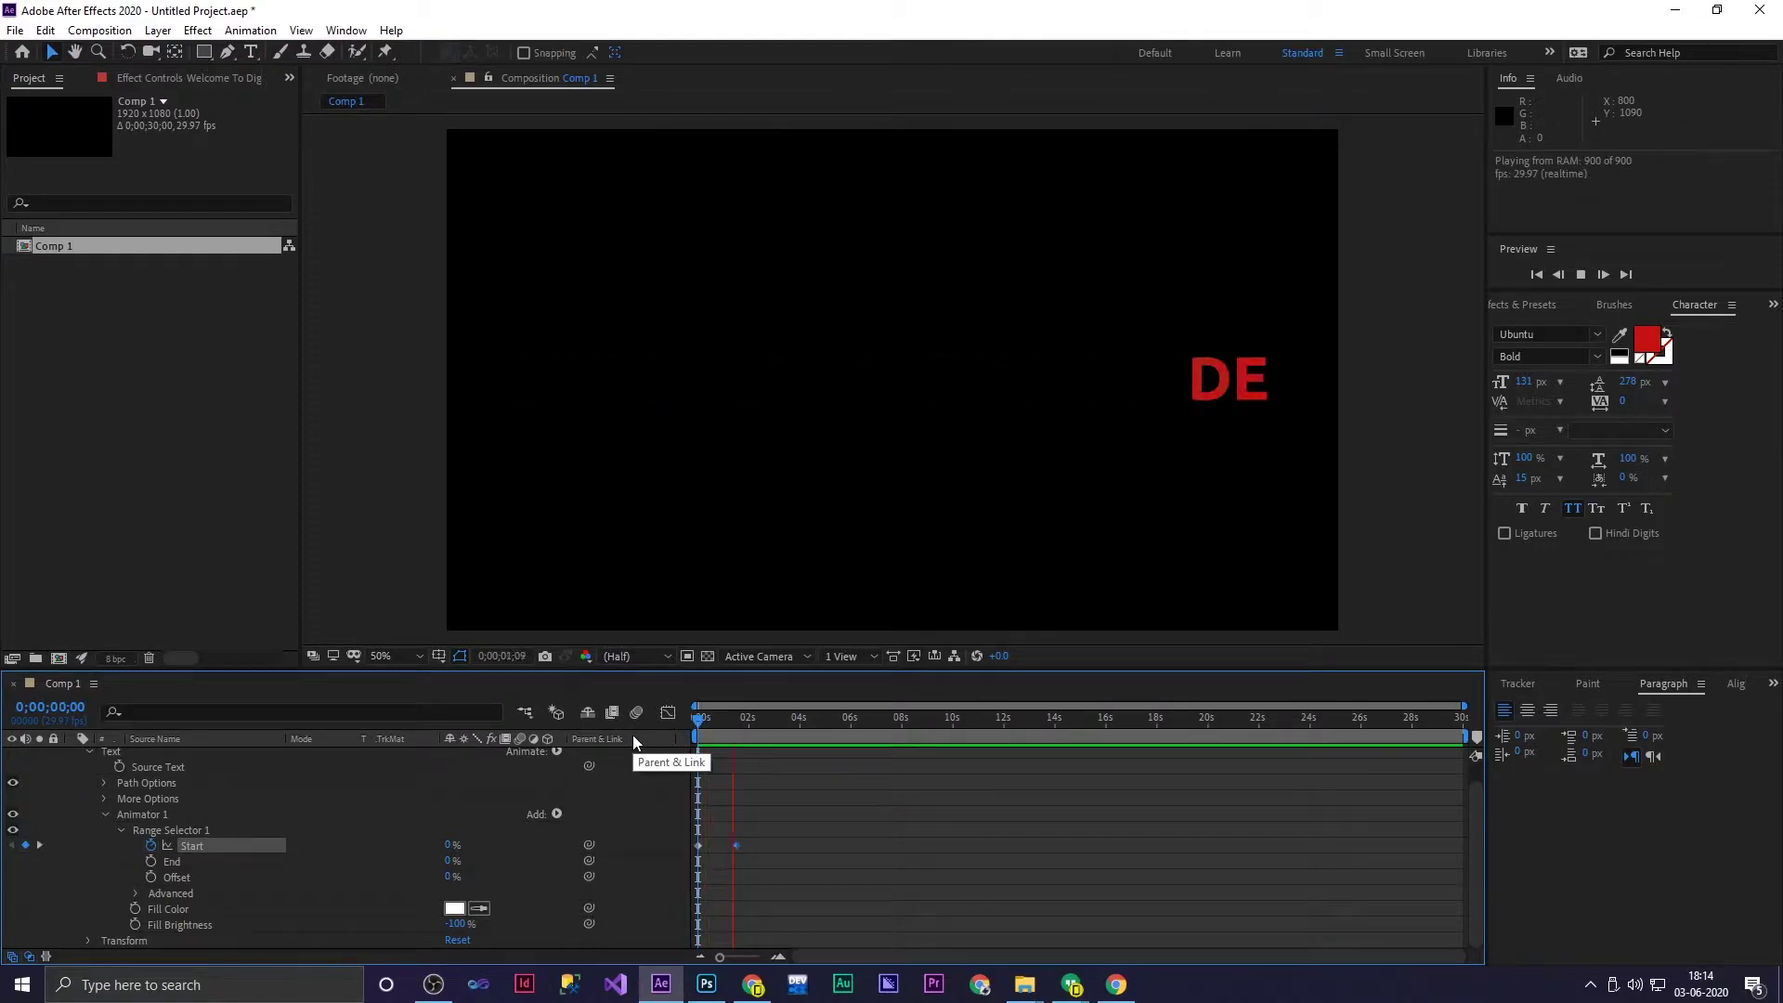
{"action": "key", "text": "space"}
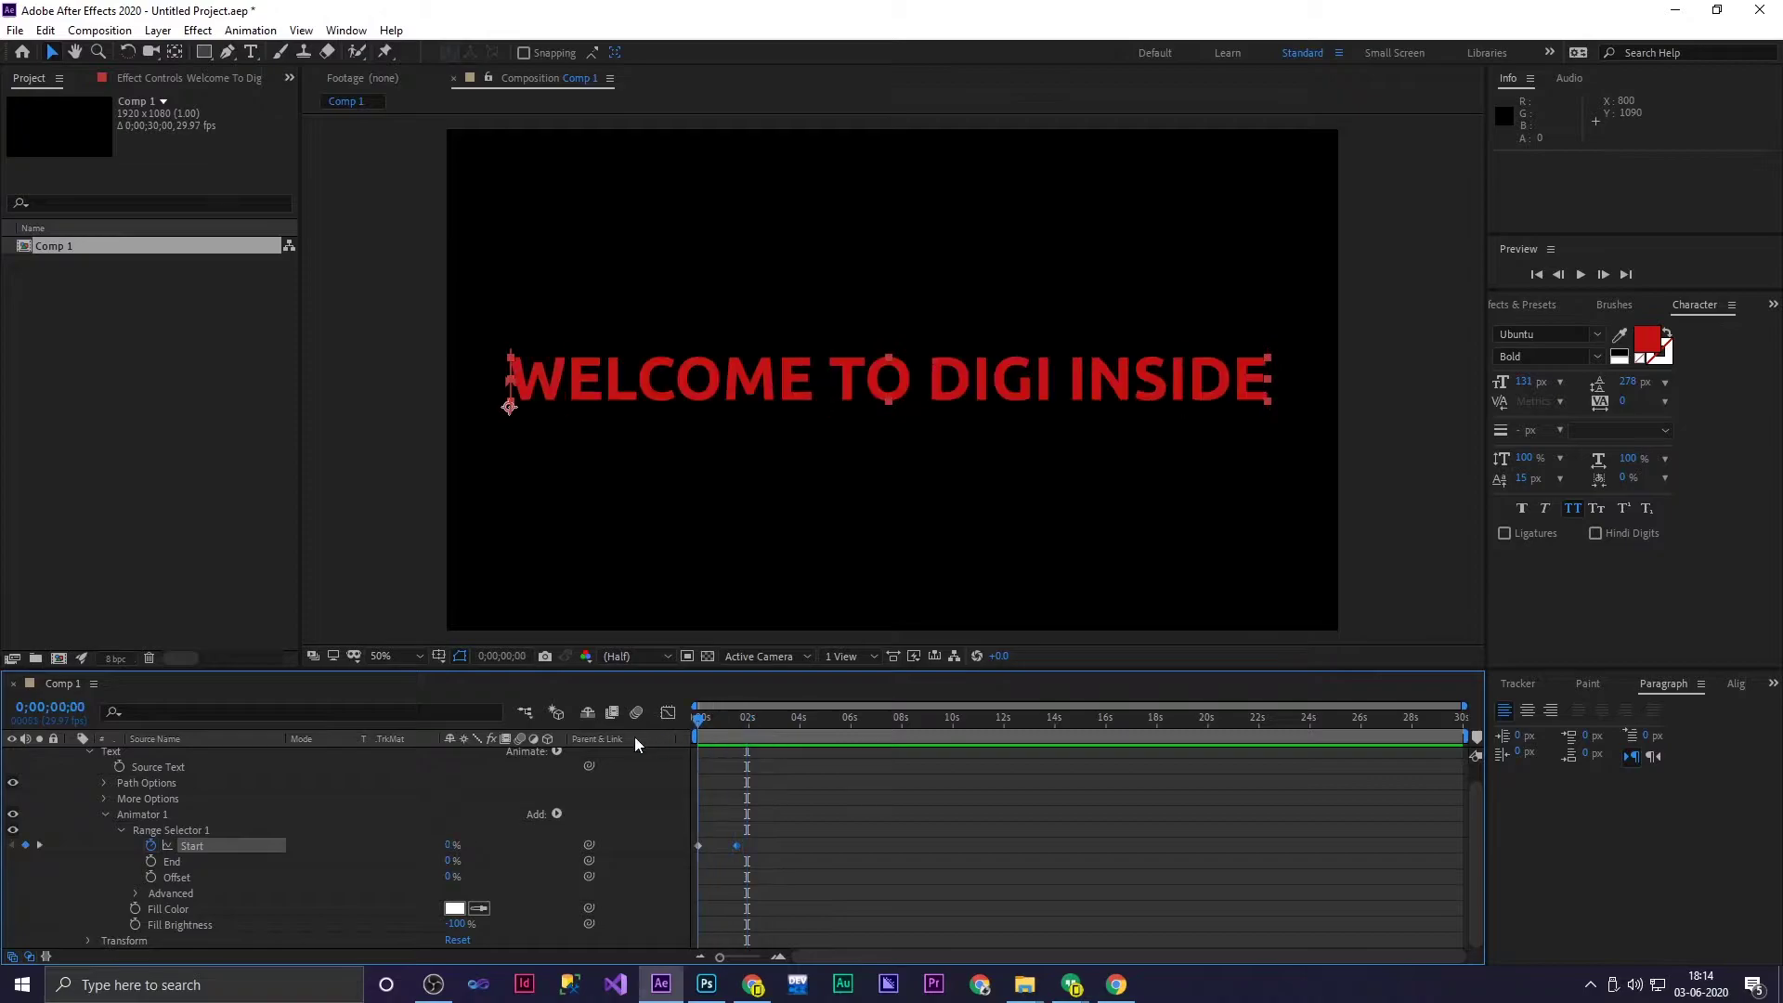
Time-reverse both Start keyframes, preview the reversed animation, and return to the beginning of the composition
{"action": "left_click_drag", "start_coordinate": [784, 816], "coordinate": [674, 865]}
{"action": "right_click", "coordinate": [731, 848]}
{"action": "mouse_move", "coordinate": [780, 839]}
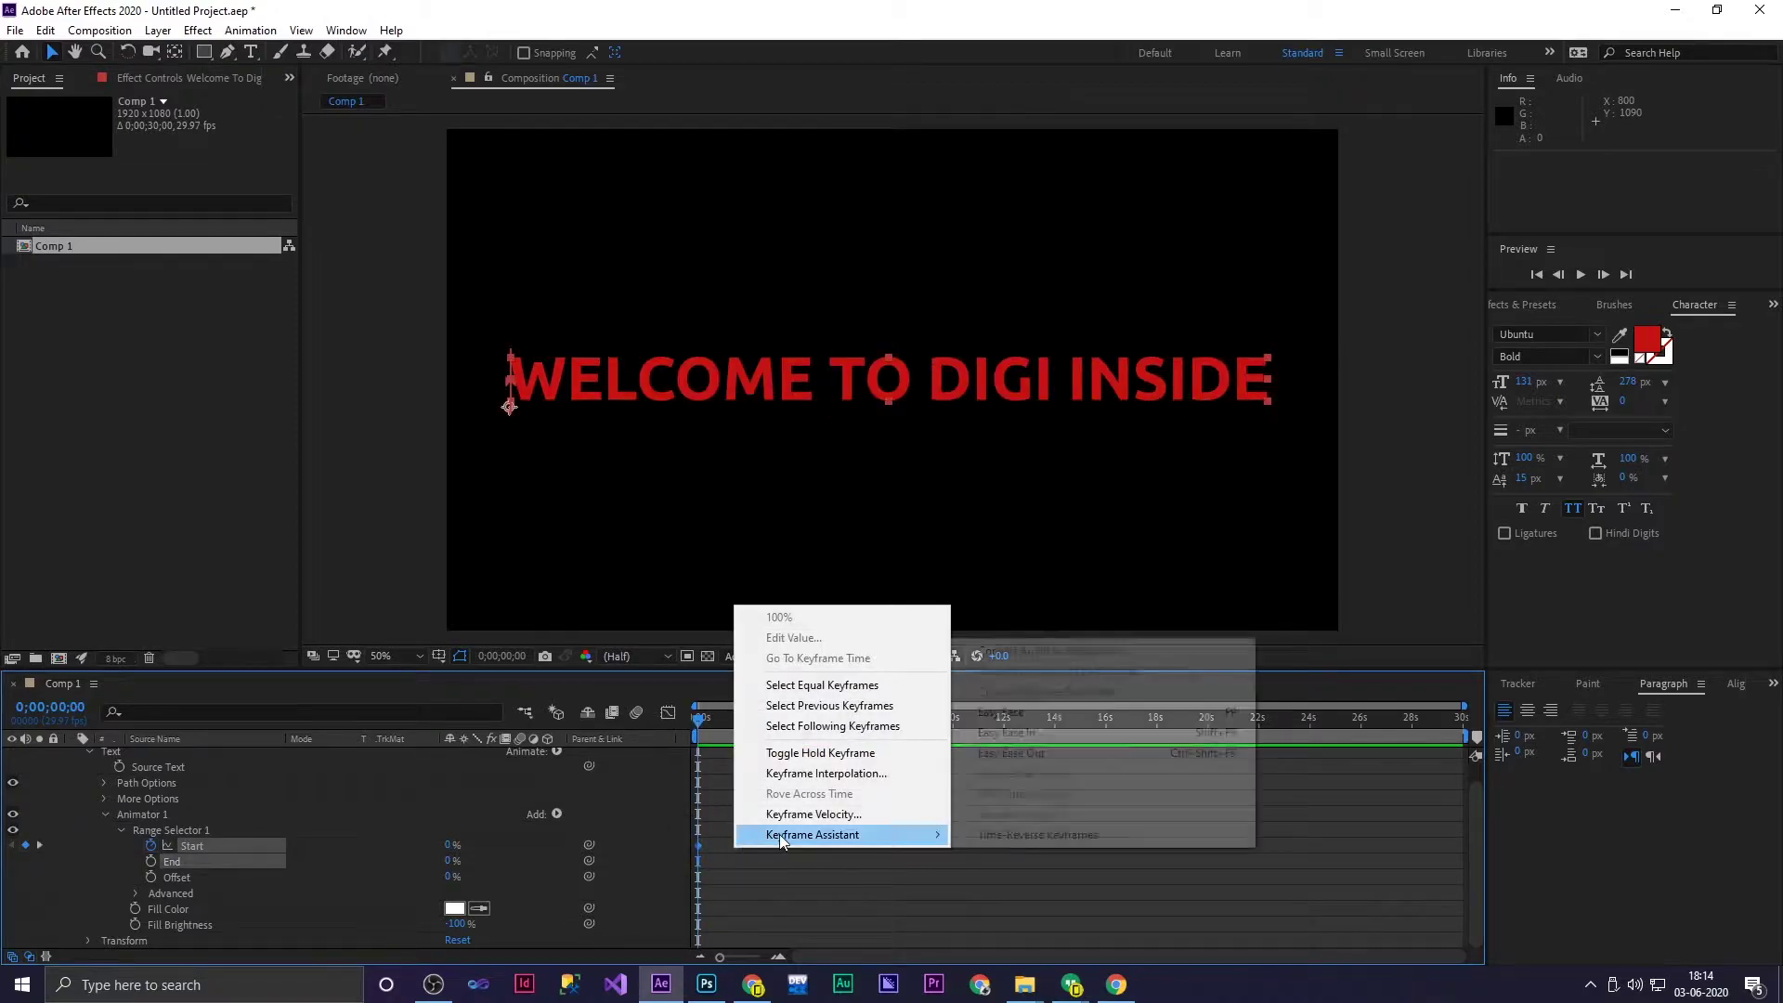
{"action": "left_click", "coordinate": [988, 837]}
{"action": "key", "text": "space"}
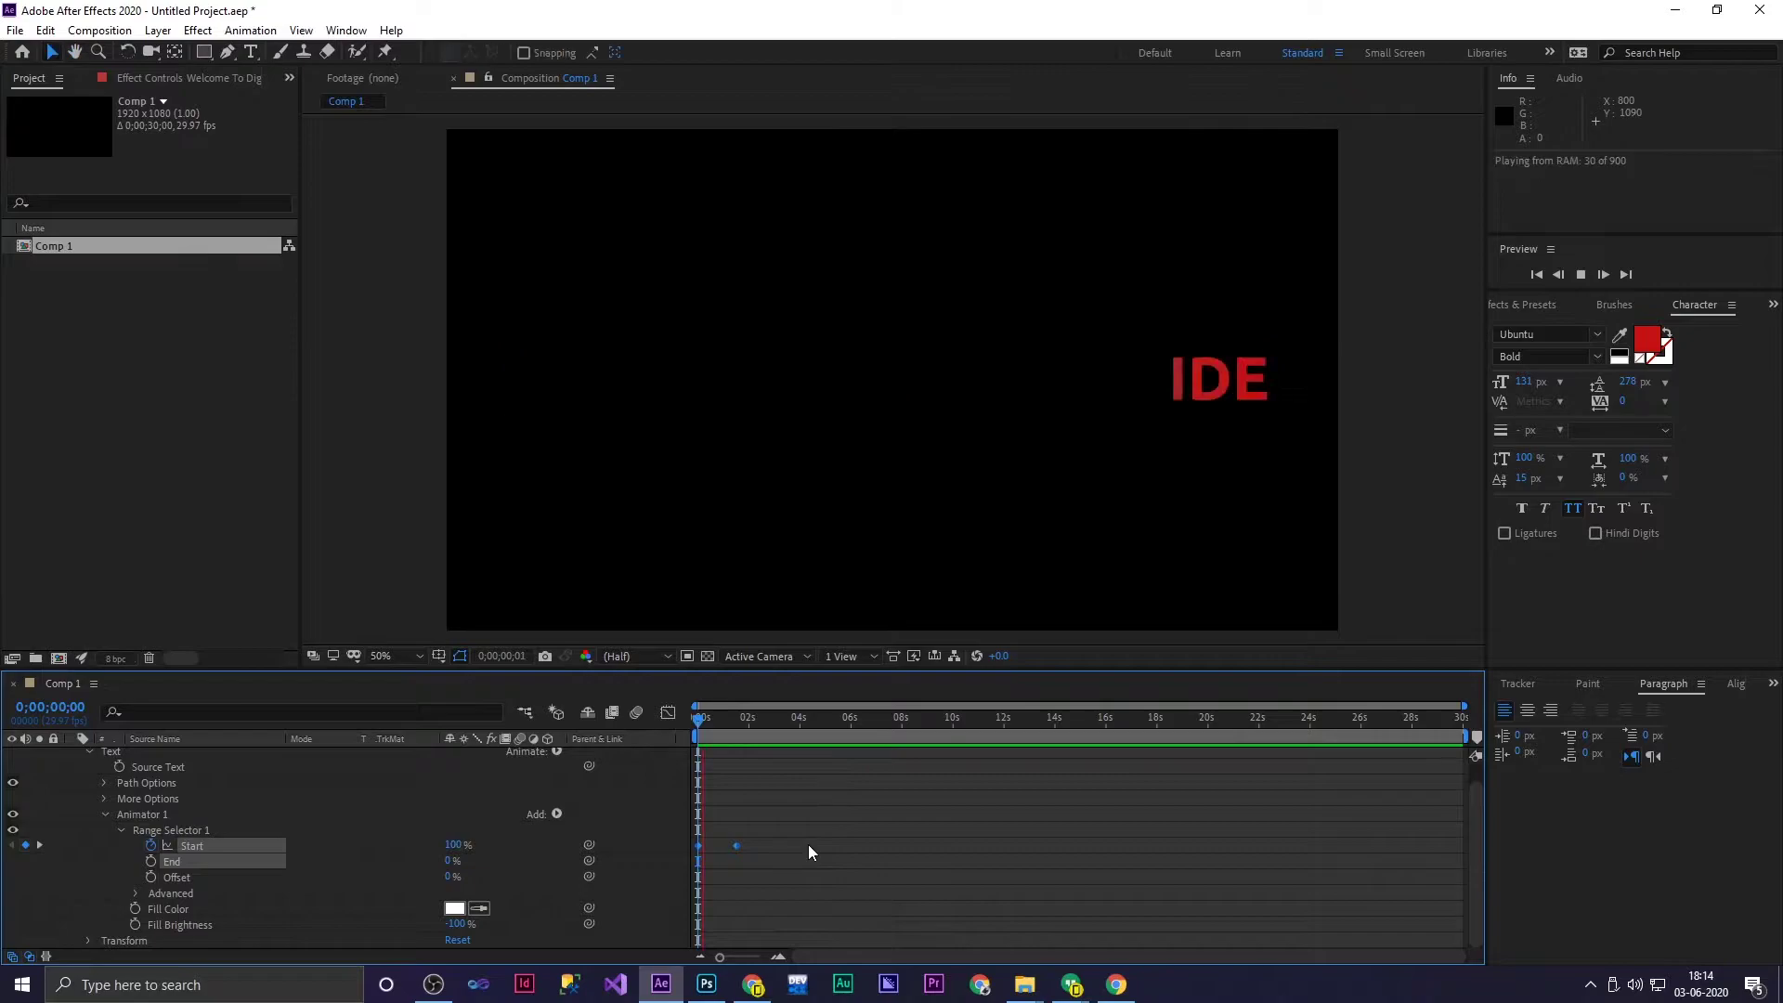
{"action": "key", "text": "space"}
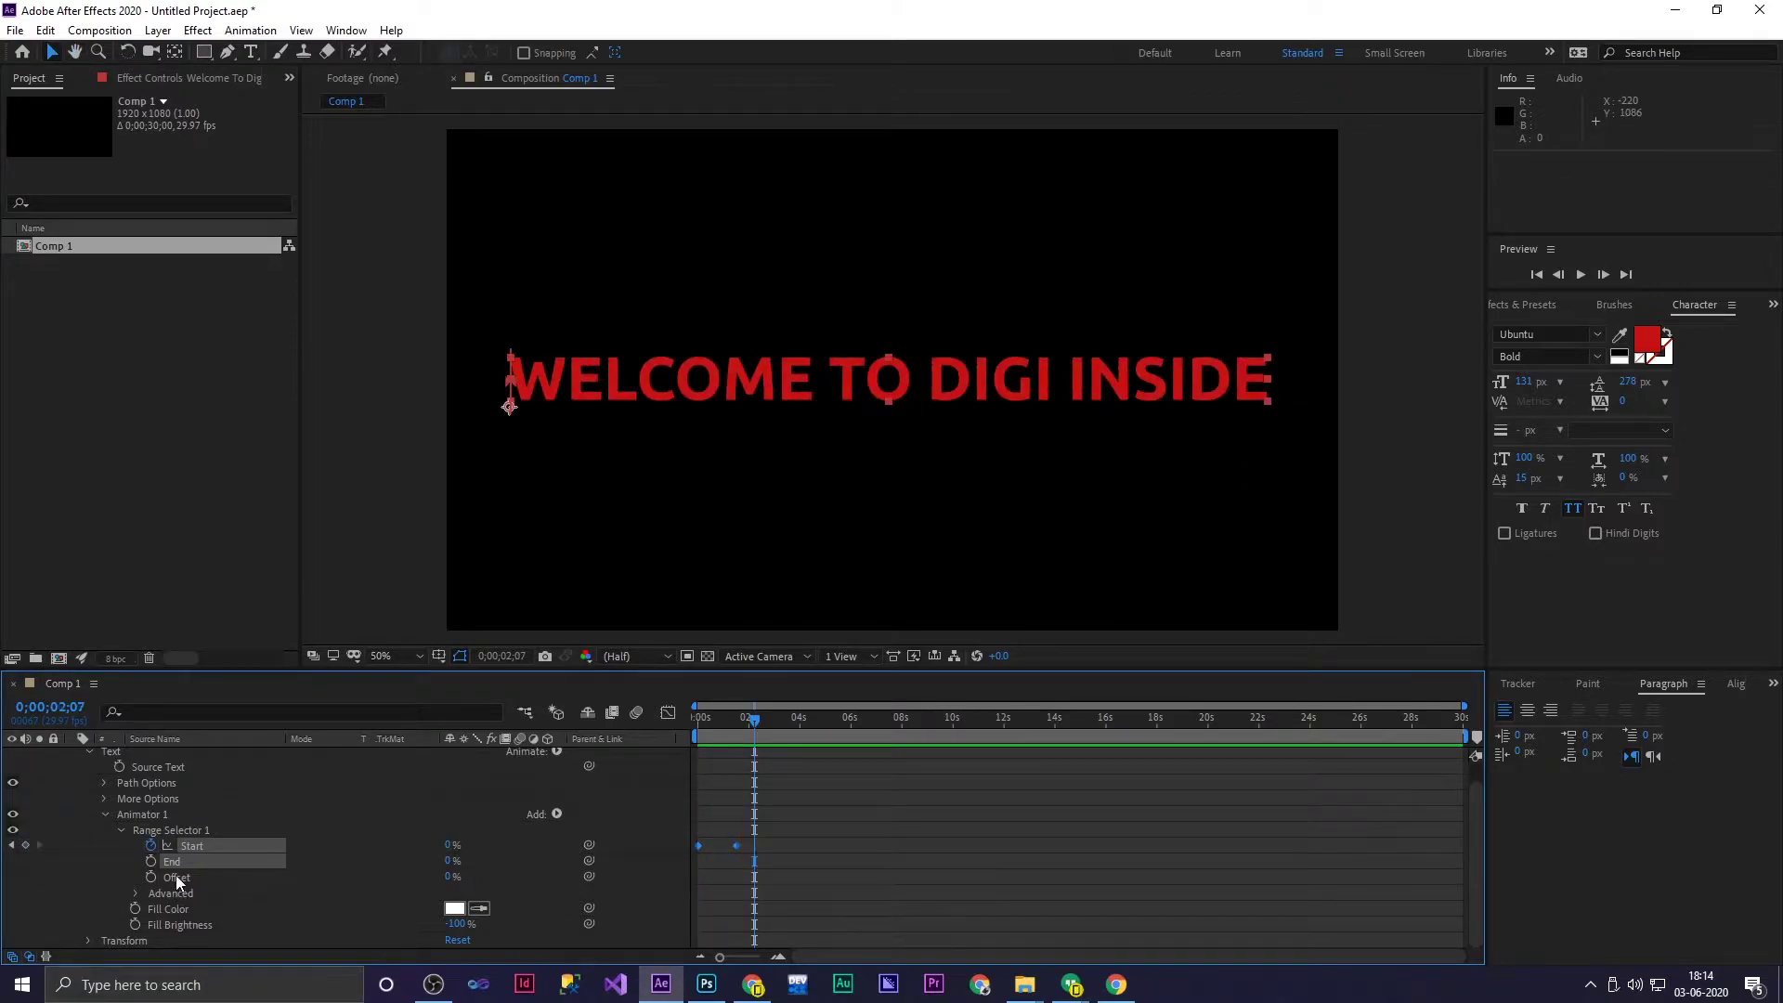
{"action": "left_click_drag", "start_coordinate": [759, 723], "coordinate": [694, 740]}
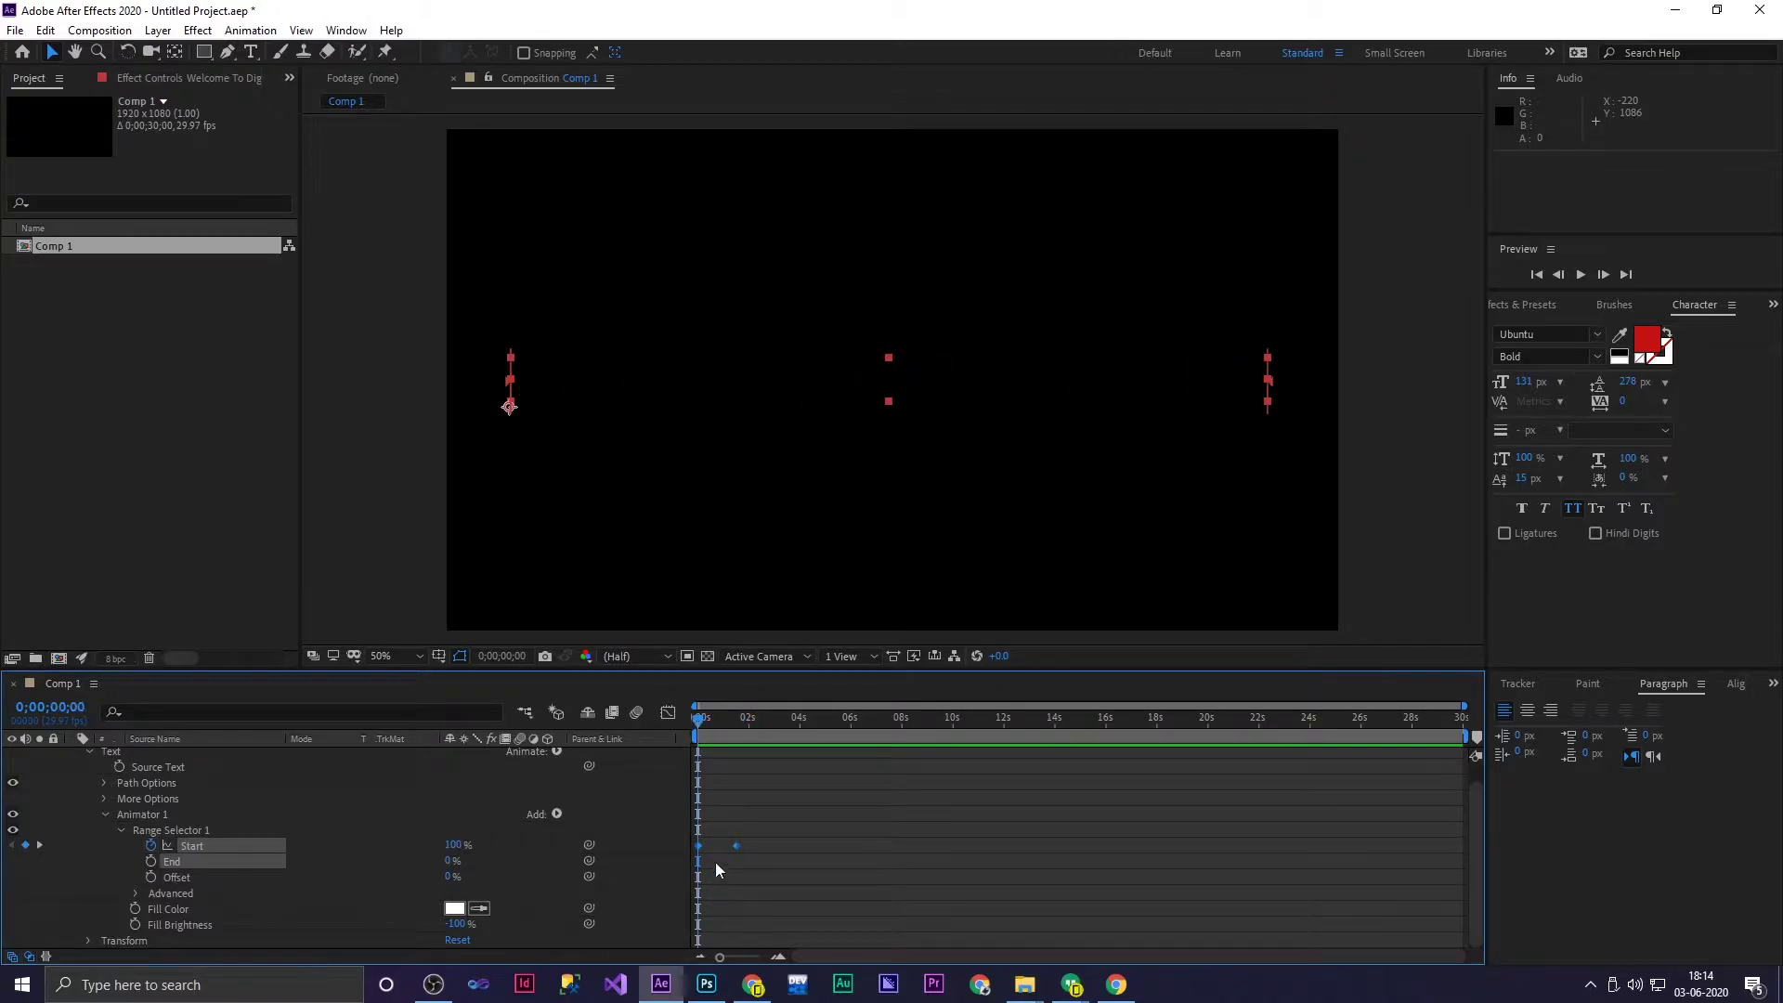
Undo the keyframe reversal and Start's second keyframe, and remove Start's remaining keyframe
{"action": "key", "text": "ctrl+z"}
{"action": "key", "text": "k"}
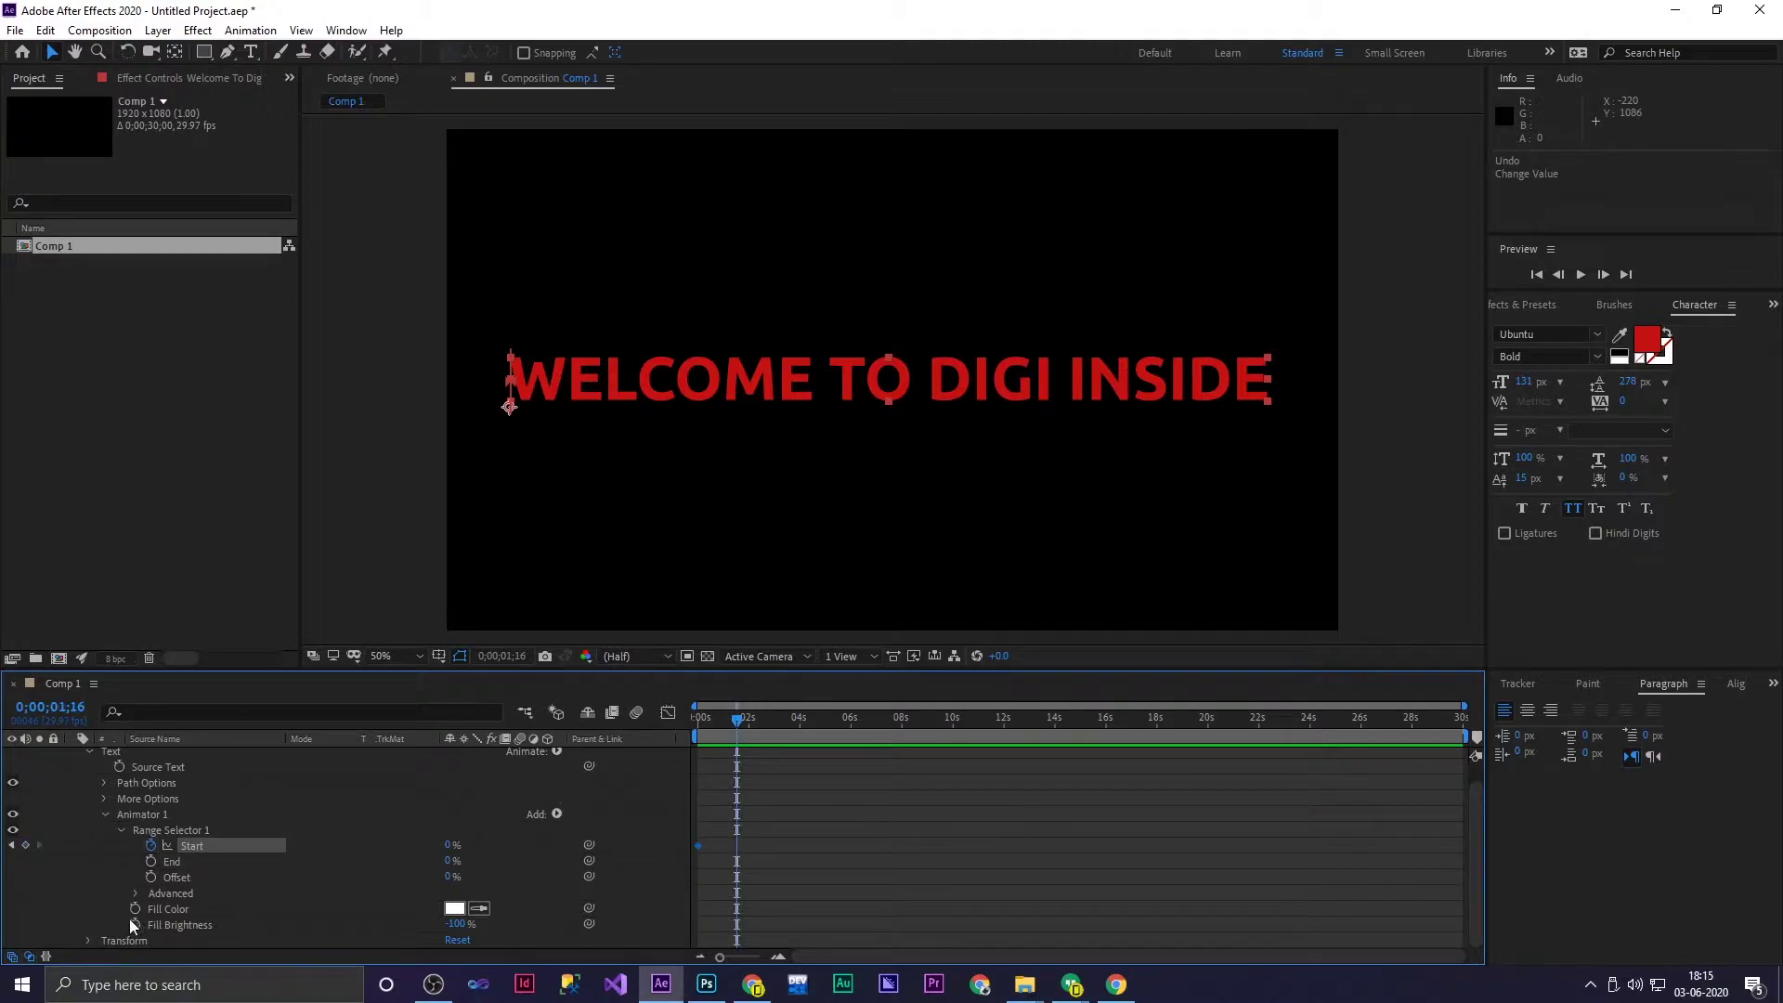
{"action": "left_click", "coordinate": [156, 828]}
{"action": "left_click", "coordinate": [151, 844]}
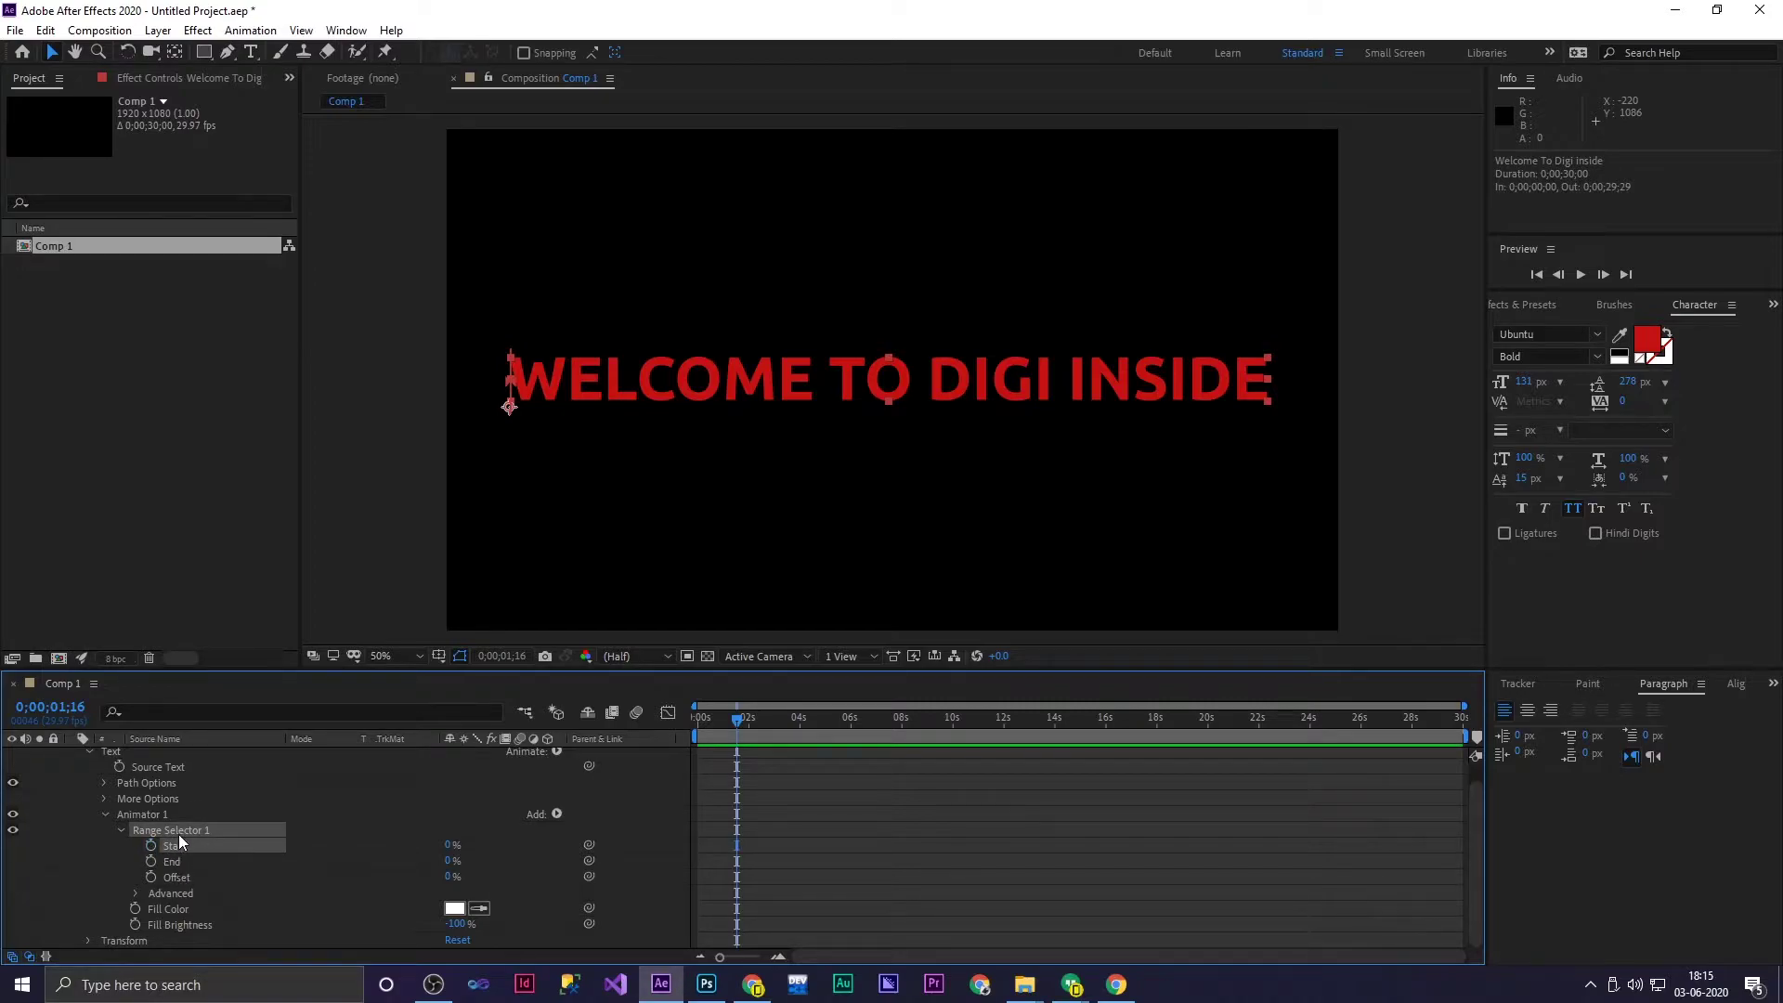
Delete Range Selector 1 and the whole Animator 1 from the text layer
{"action": "key", "text": "Delete"}
{"action": "left_click", "coordinate": [176, 855]}
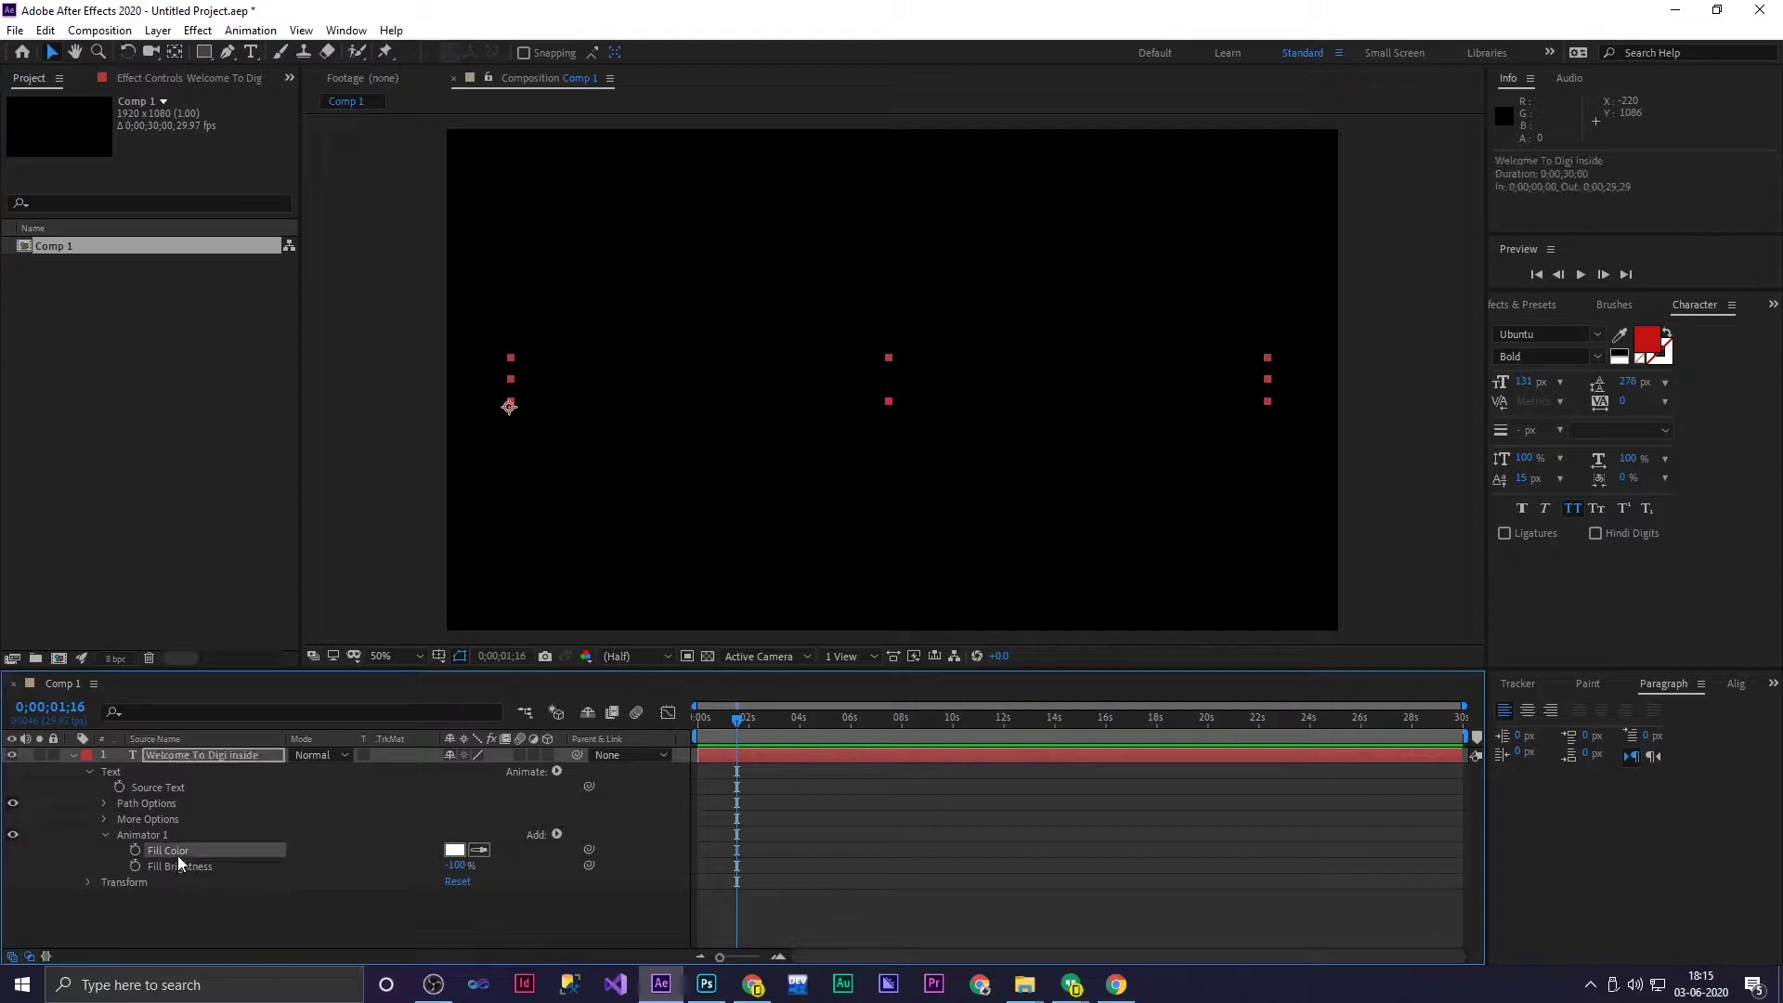
{"action": "left_click", "coordinate": [152, 840]}
{"action": "key", "text": "Delete"}
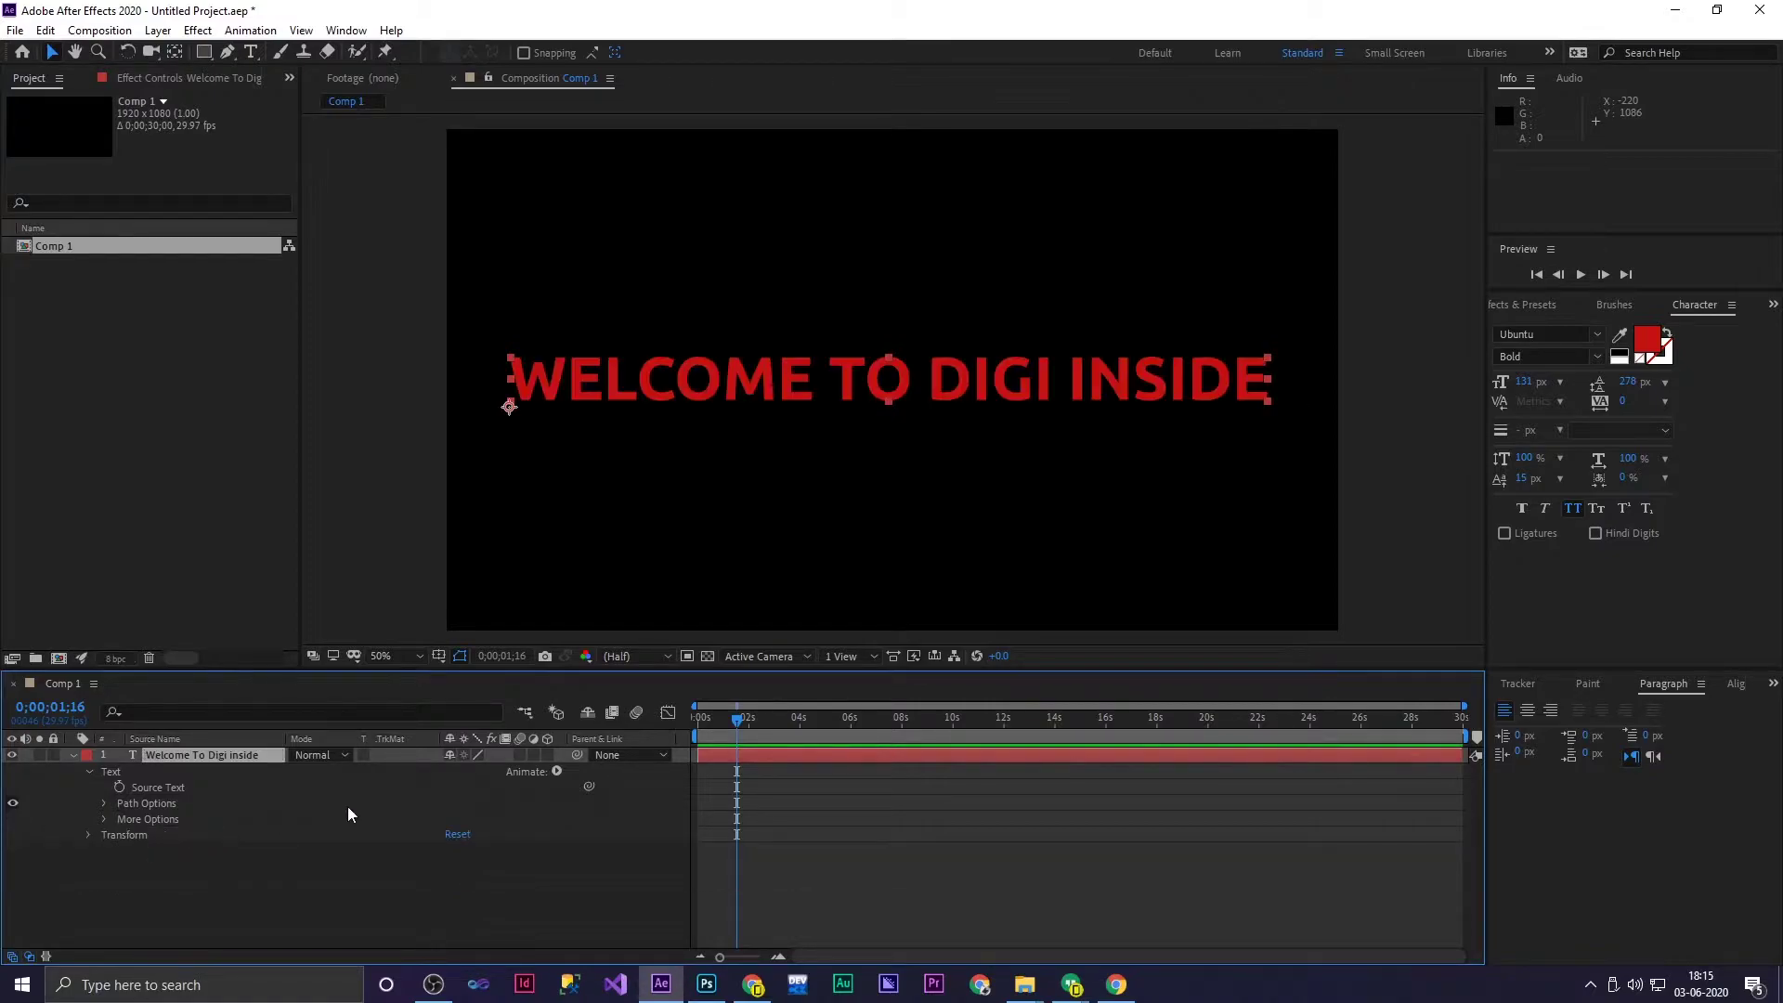
Add a Position animator to the text layer, expand its Range Selector 1, and look through the Advanced options
{"action": "left_click", "coordinate": [556, 770]}
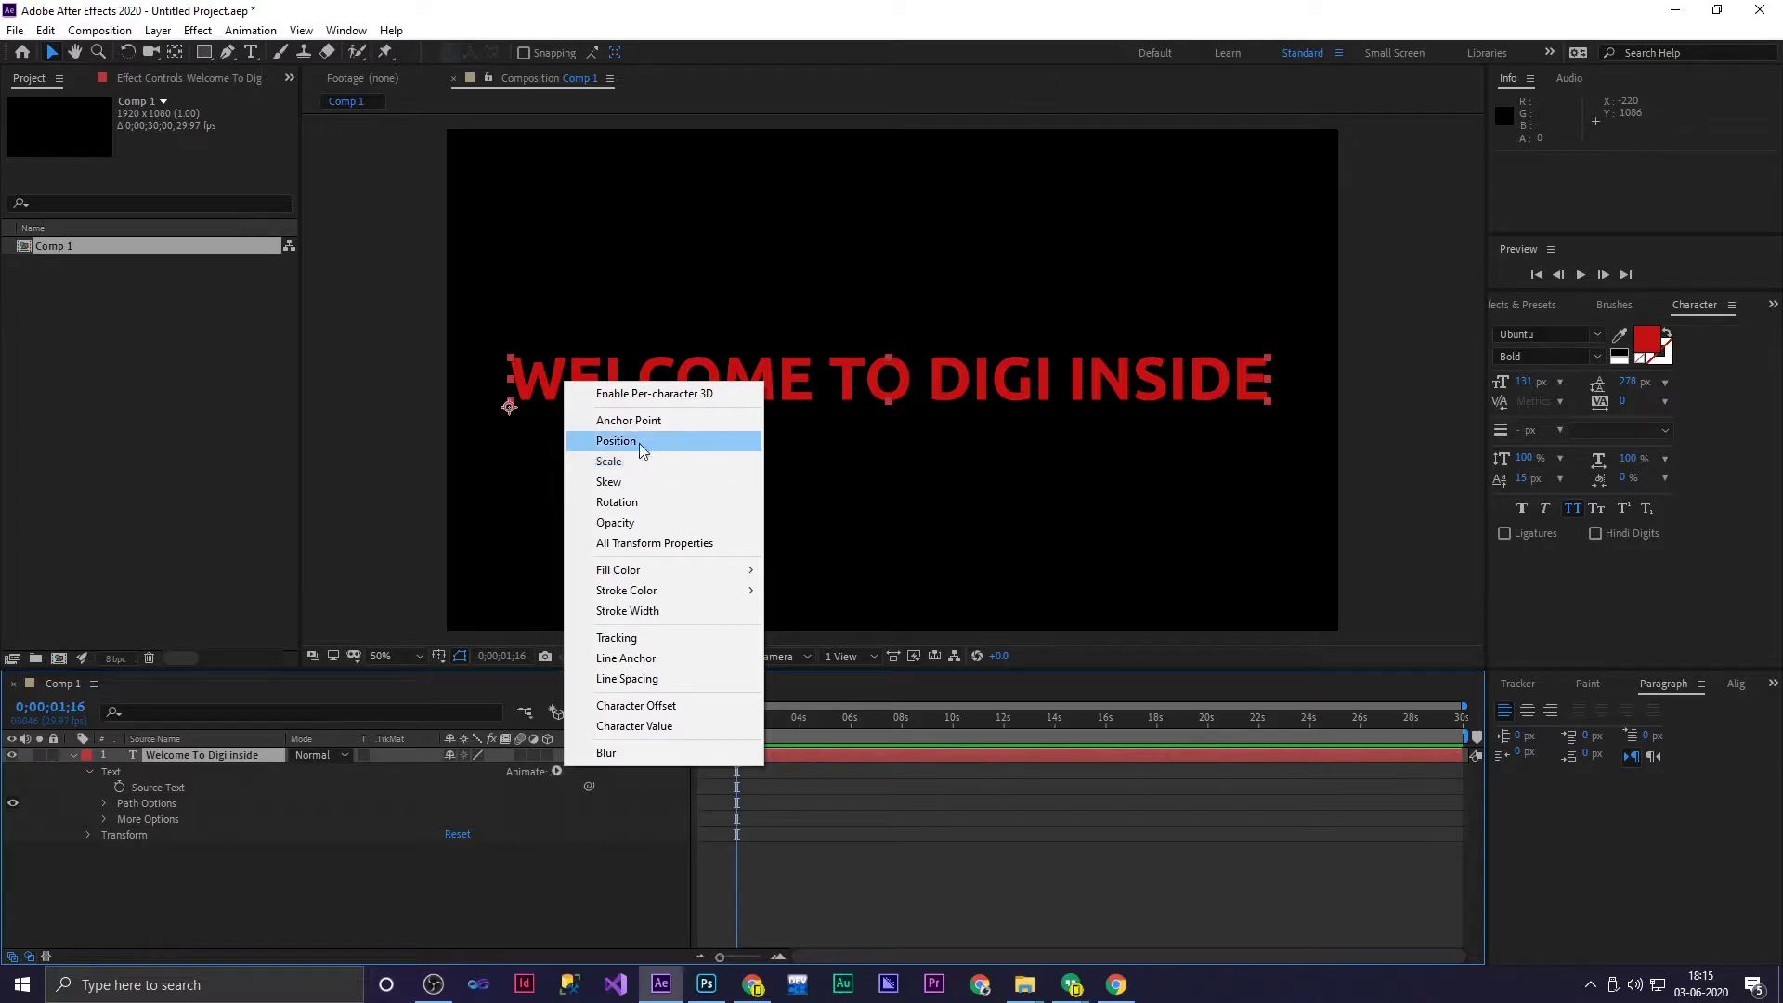
{"action": "left_click", "coordinate": [638, 443]}
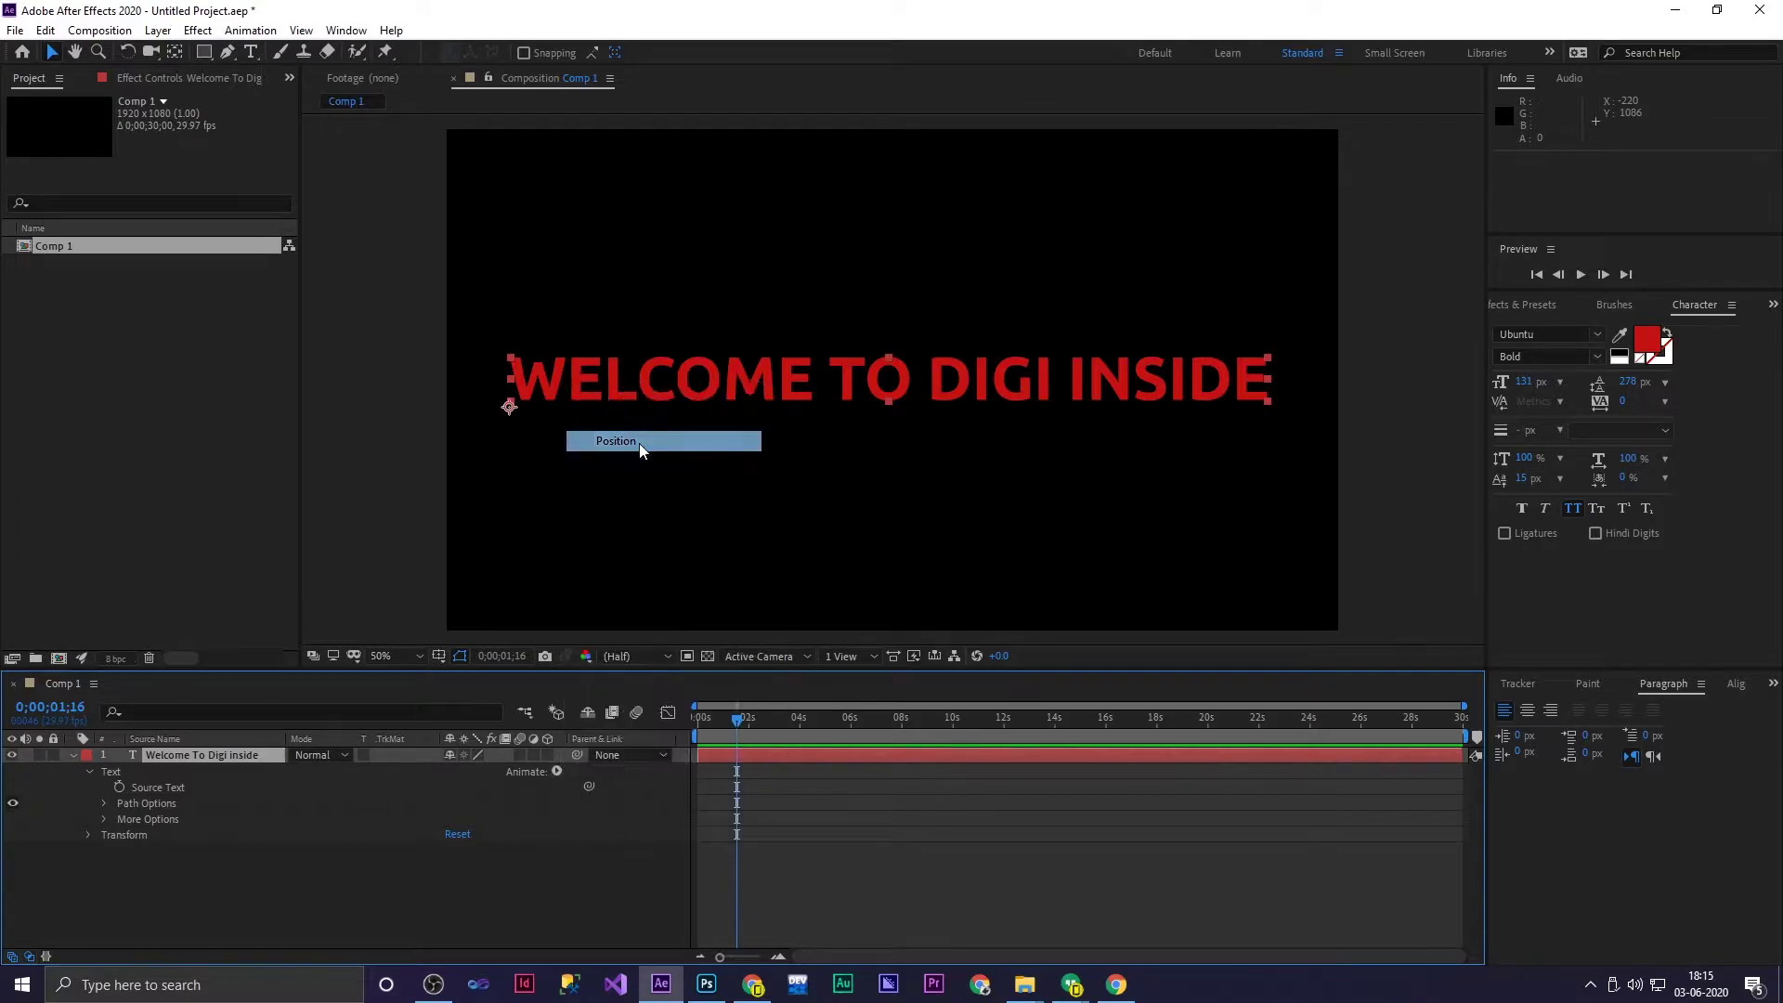
{"action": "left_click", "coordinate": [186, 888]}
{"action": "left_click", "coordinate": [168, 866]}
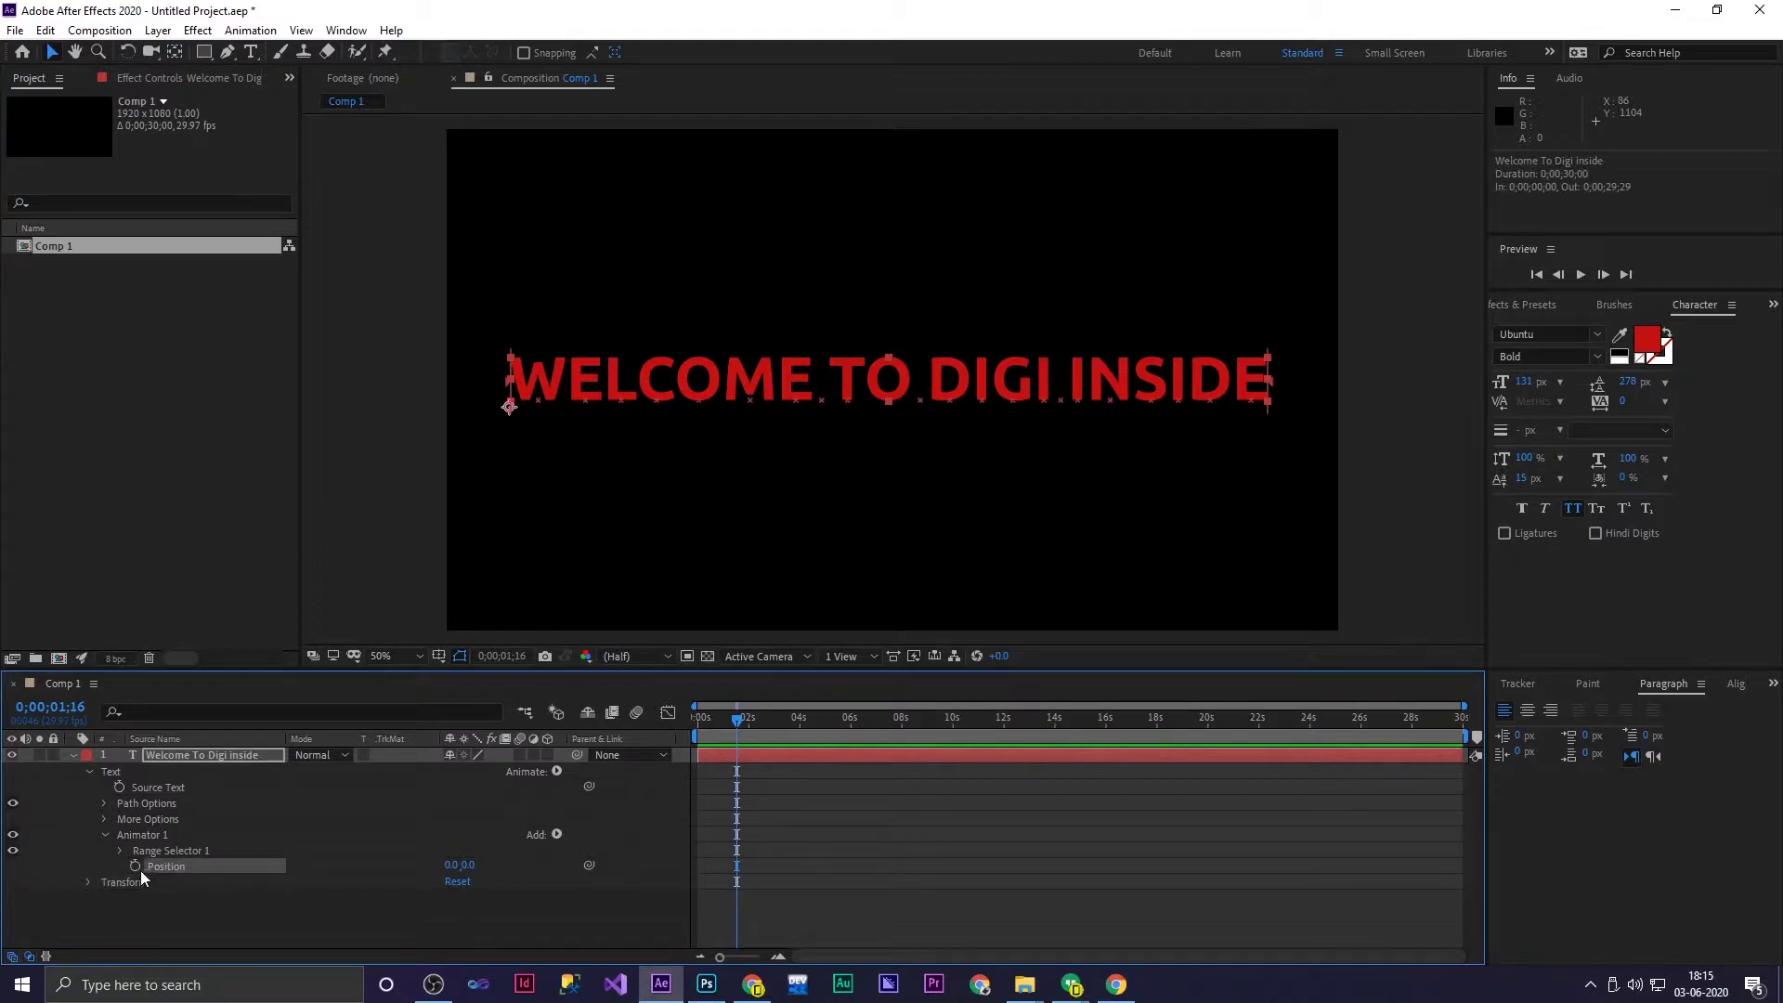
{"action": "left_click", "coordinate": [119, 852]}
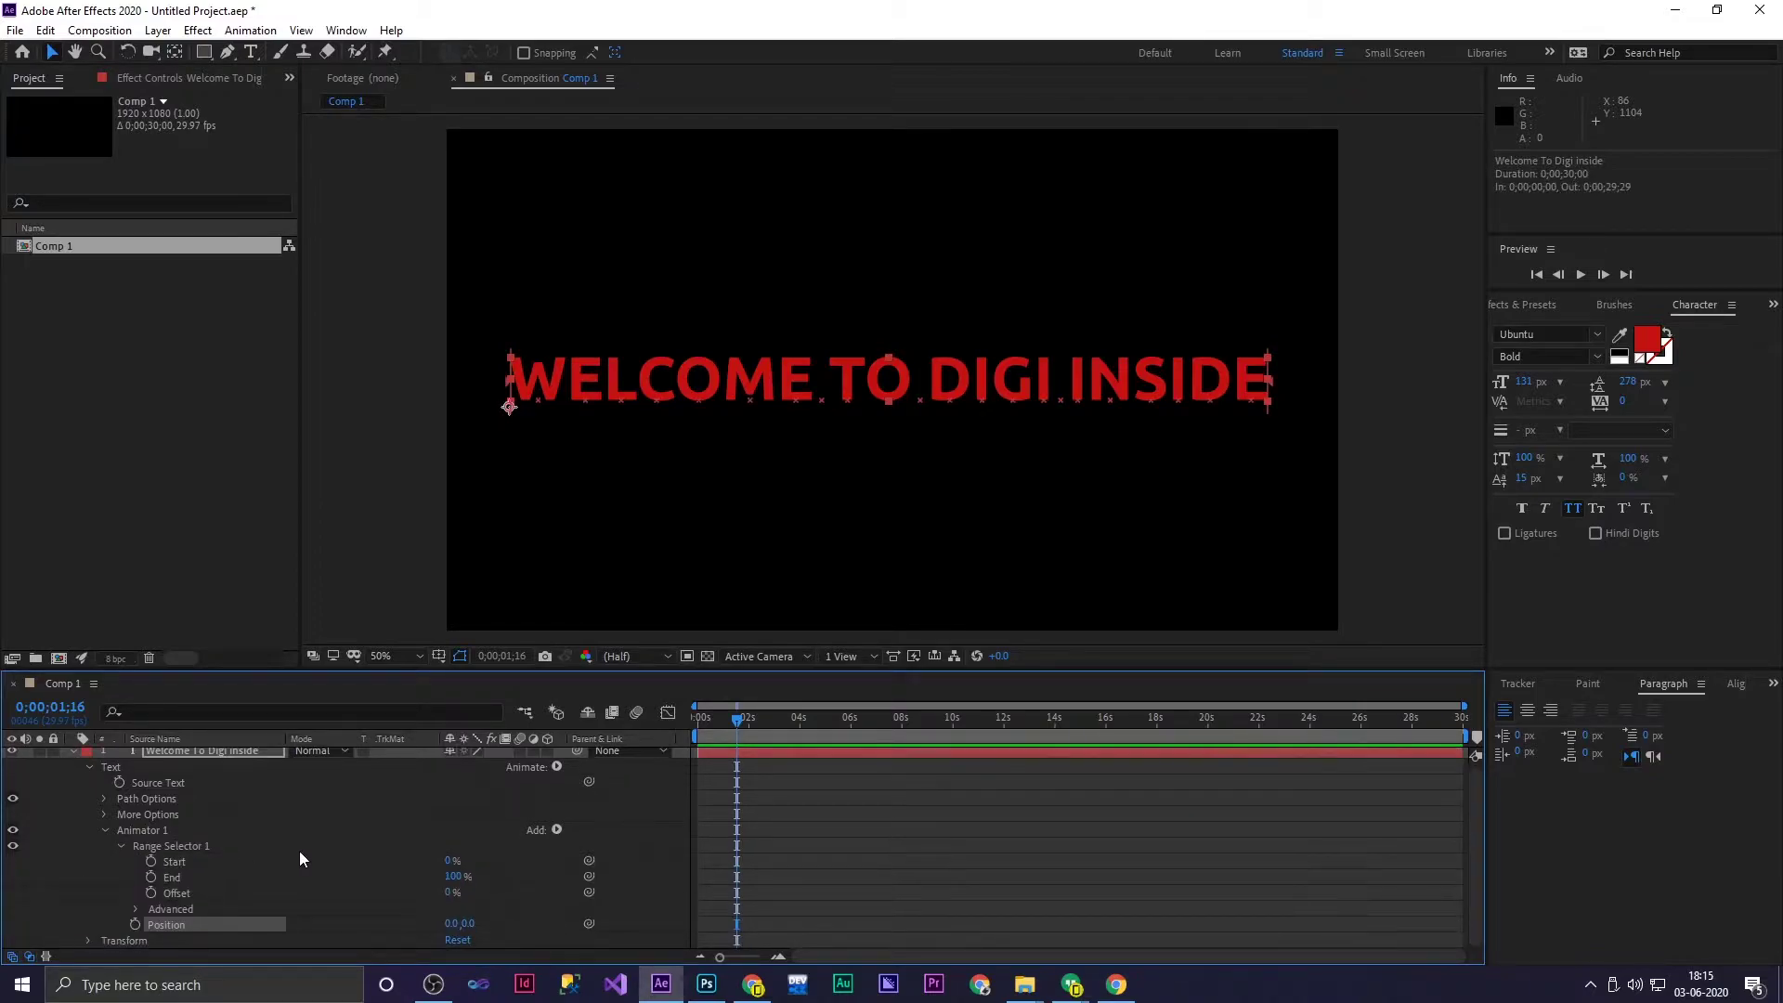
{"action": "left_click", "coordinate": [137, 910]}
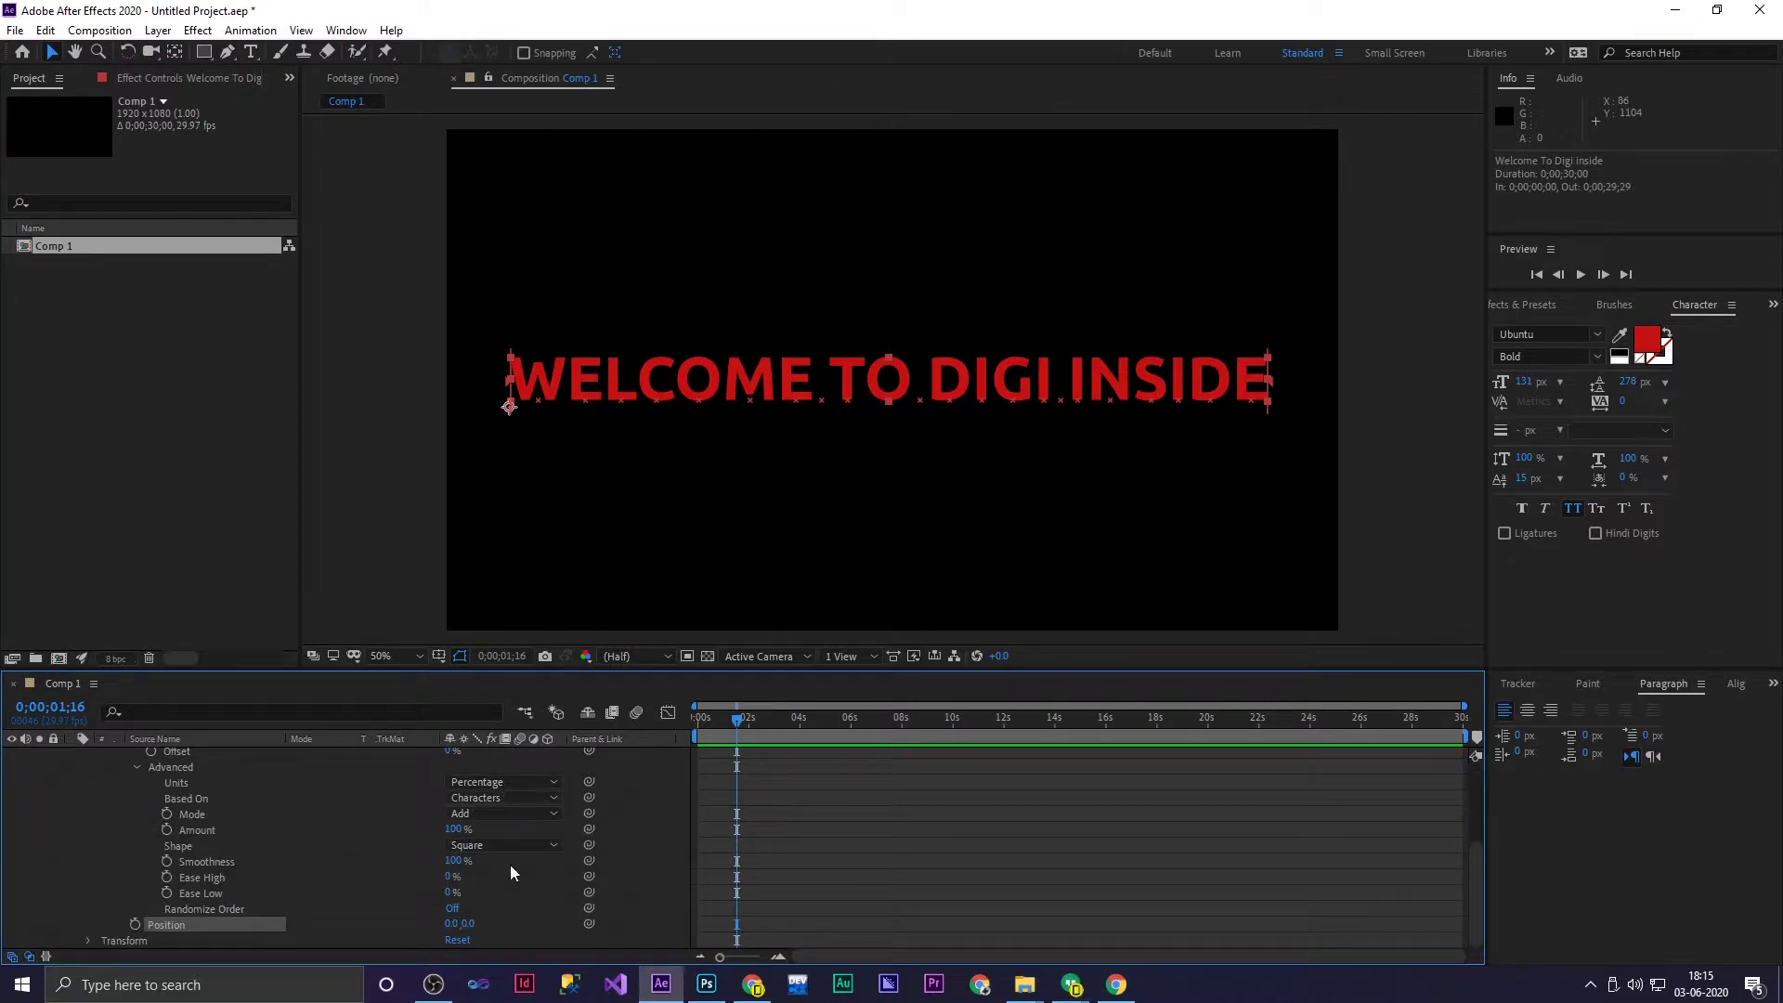
{"action": "left_click", "coordinate": [137, 767]}
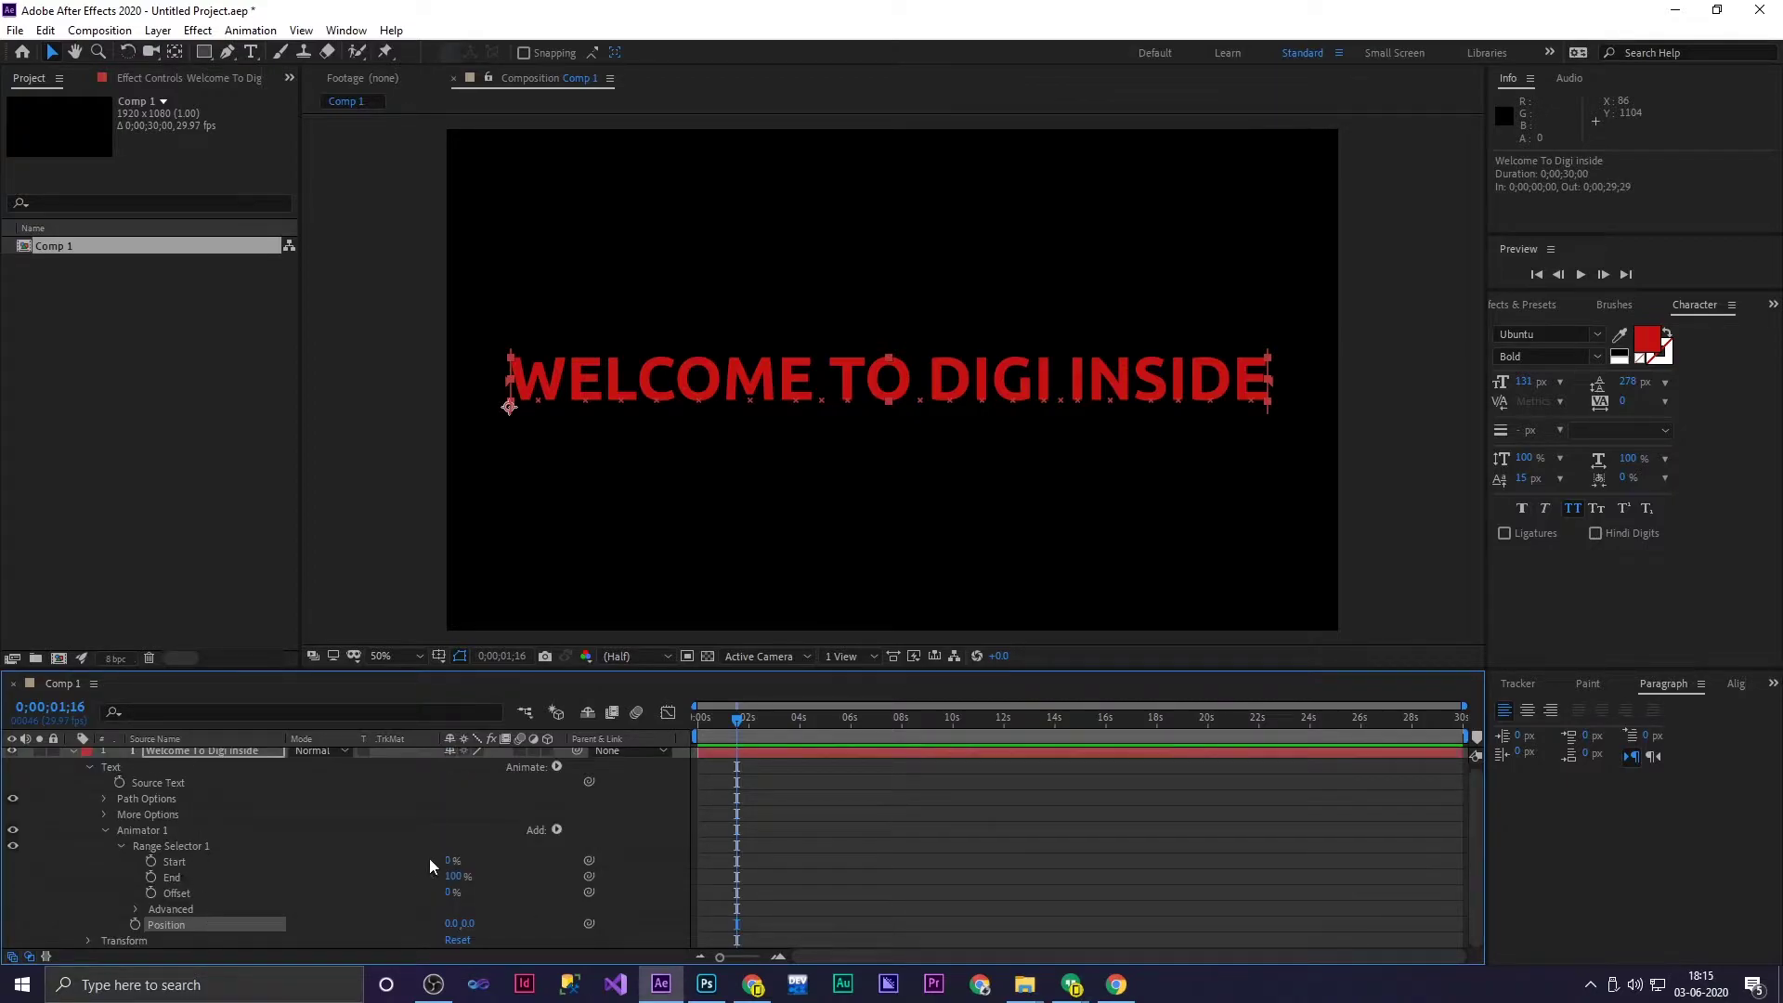
Set the animator's Position to about -11, -474 so the title moves to the top edge of the composition
{"action": "left_click_drag", "start_coordinate": [451, 860], "coordinate": [64, 926]}
{"action": "left_click_drag", "start_coordinate": [4, 997], "coordinate": [7, 996]}
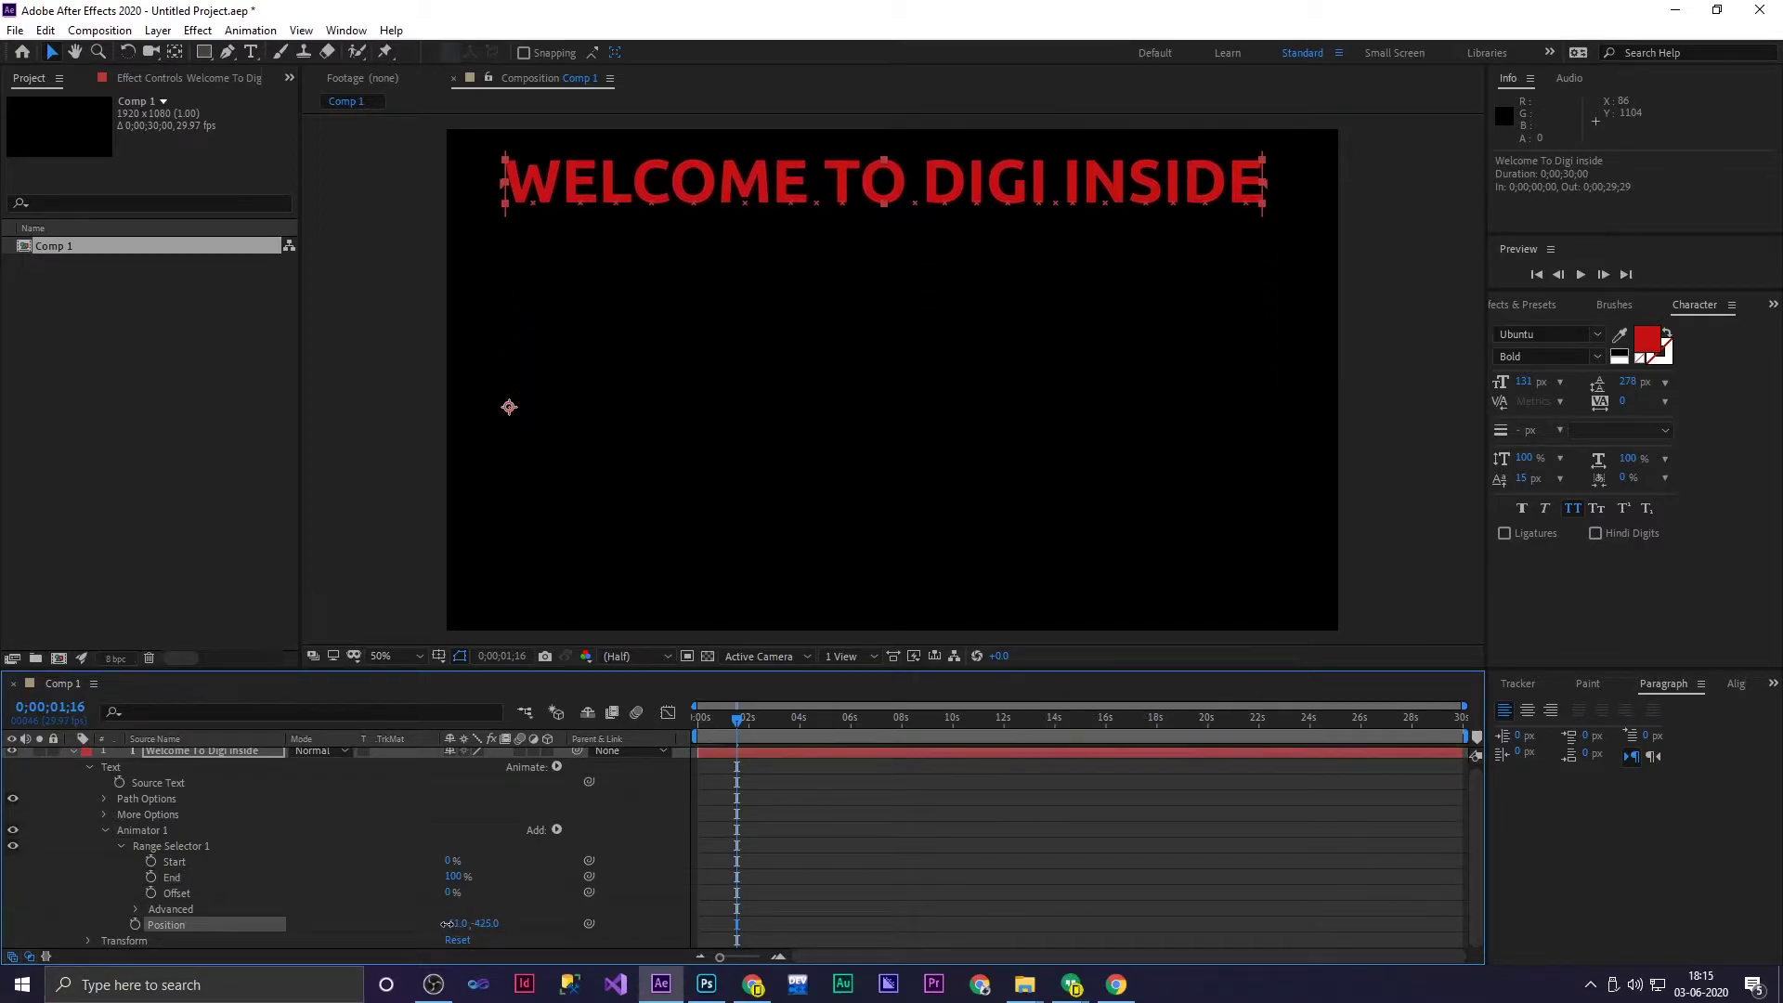
{"action": "left_click_drag", "start_coordinate": [483, 923], "coordinate": [428, 933]}
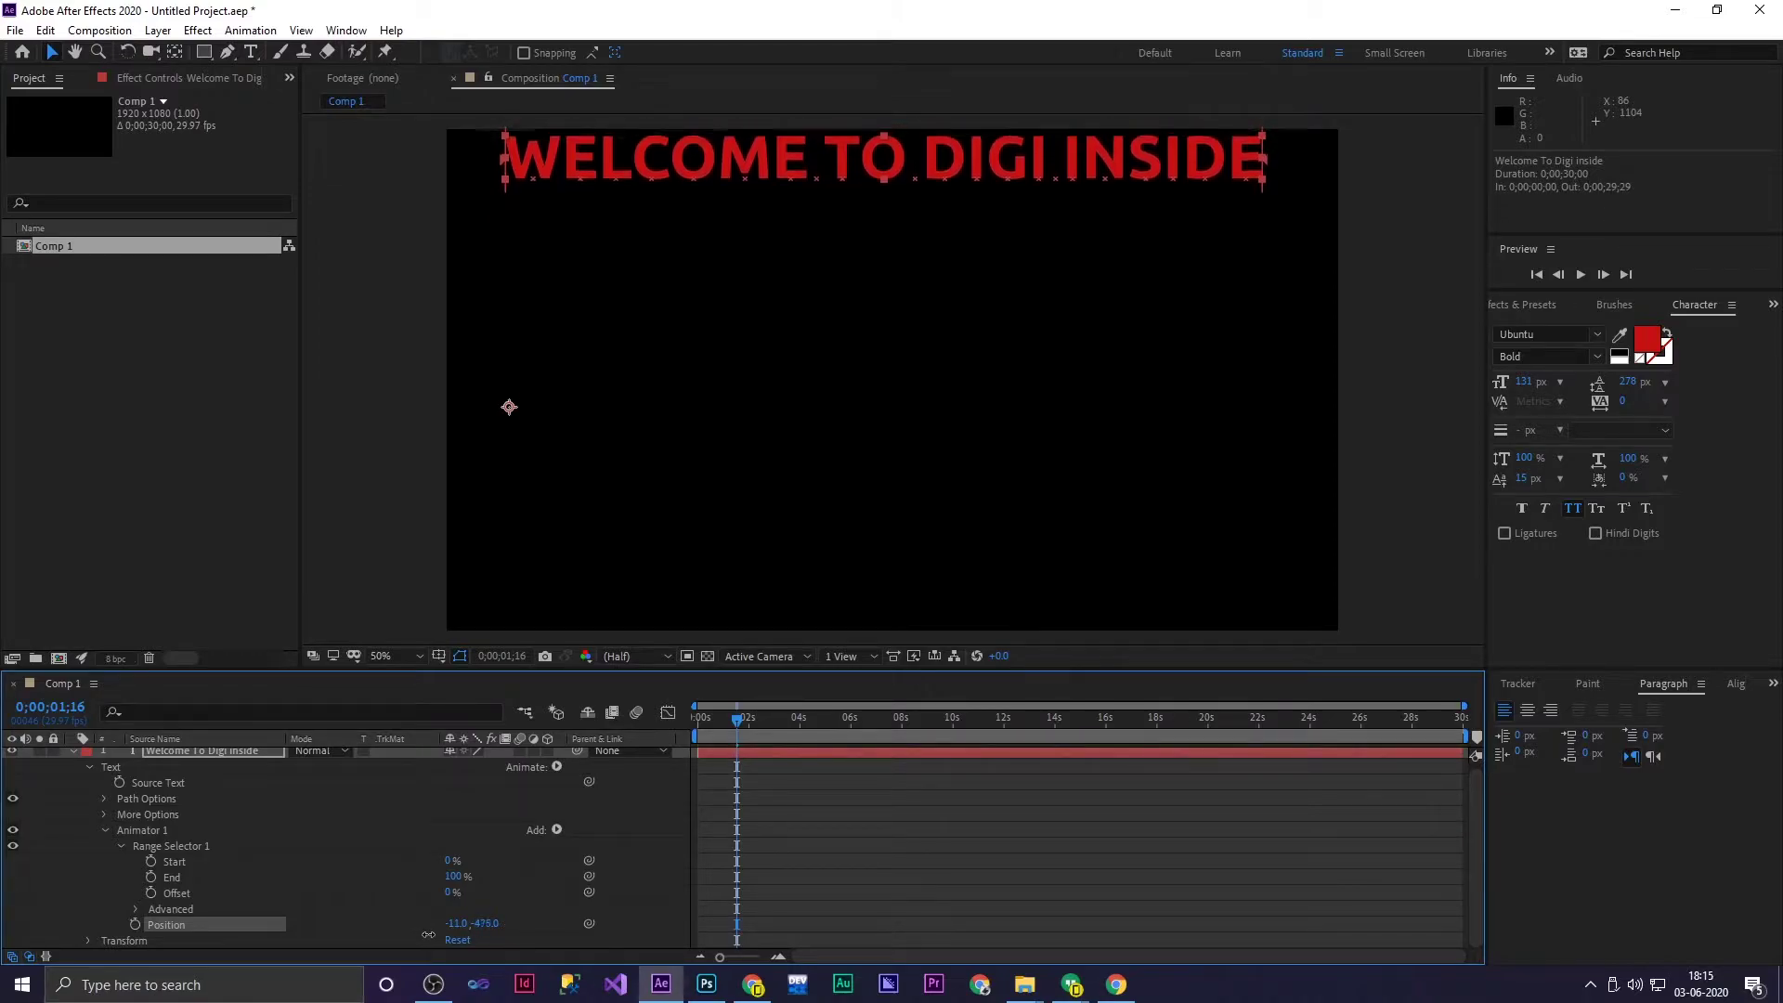
Keyframe Range Selector 1's Start from 0% at the beginning to 100% at 0;00;01;28, and preview the position animation twice
{"action": "left_click_drag", "start_coordinate": [738, 722], "coordinate": [639, 744]}
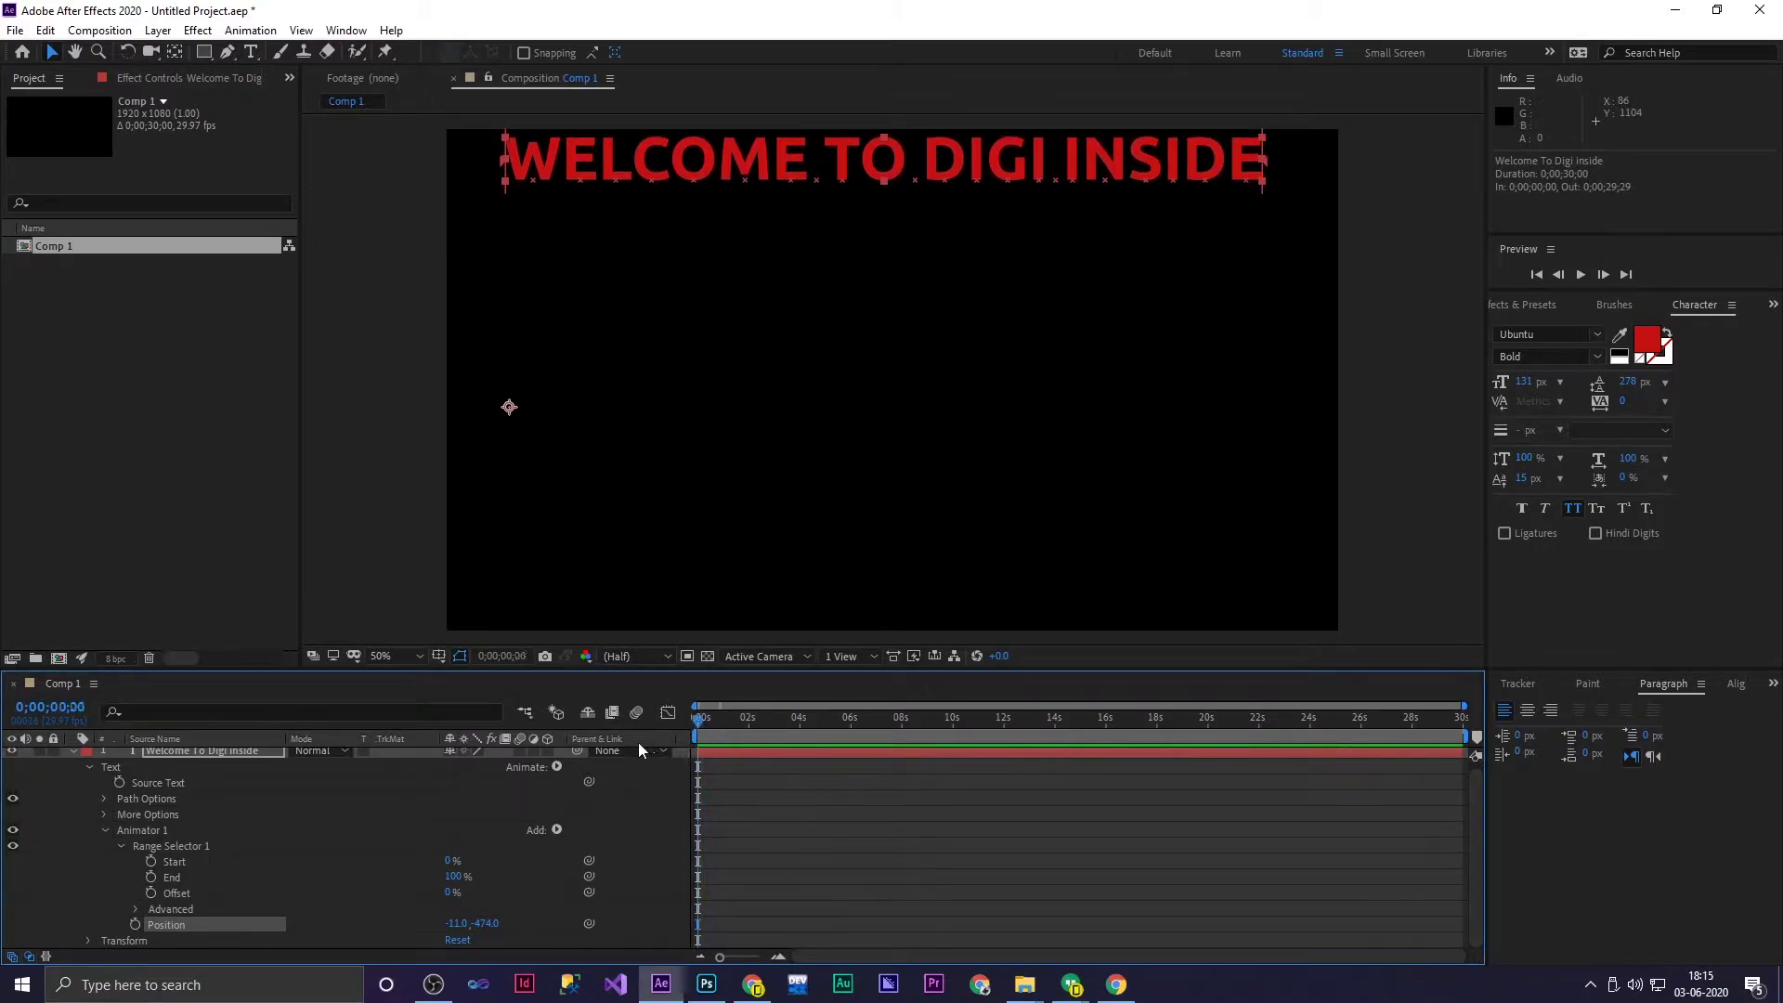
{"action": "left_click", "coordinate": [150, 861]}
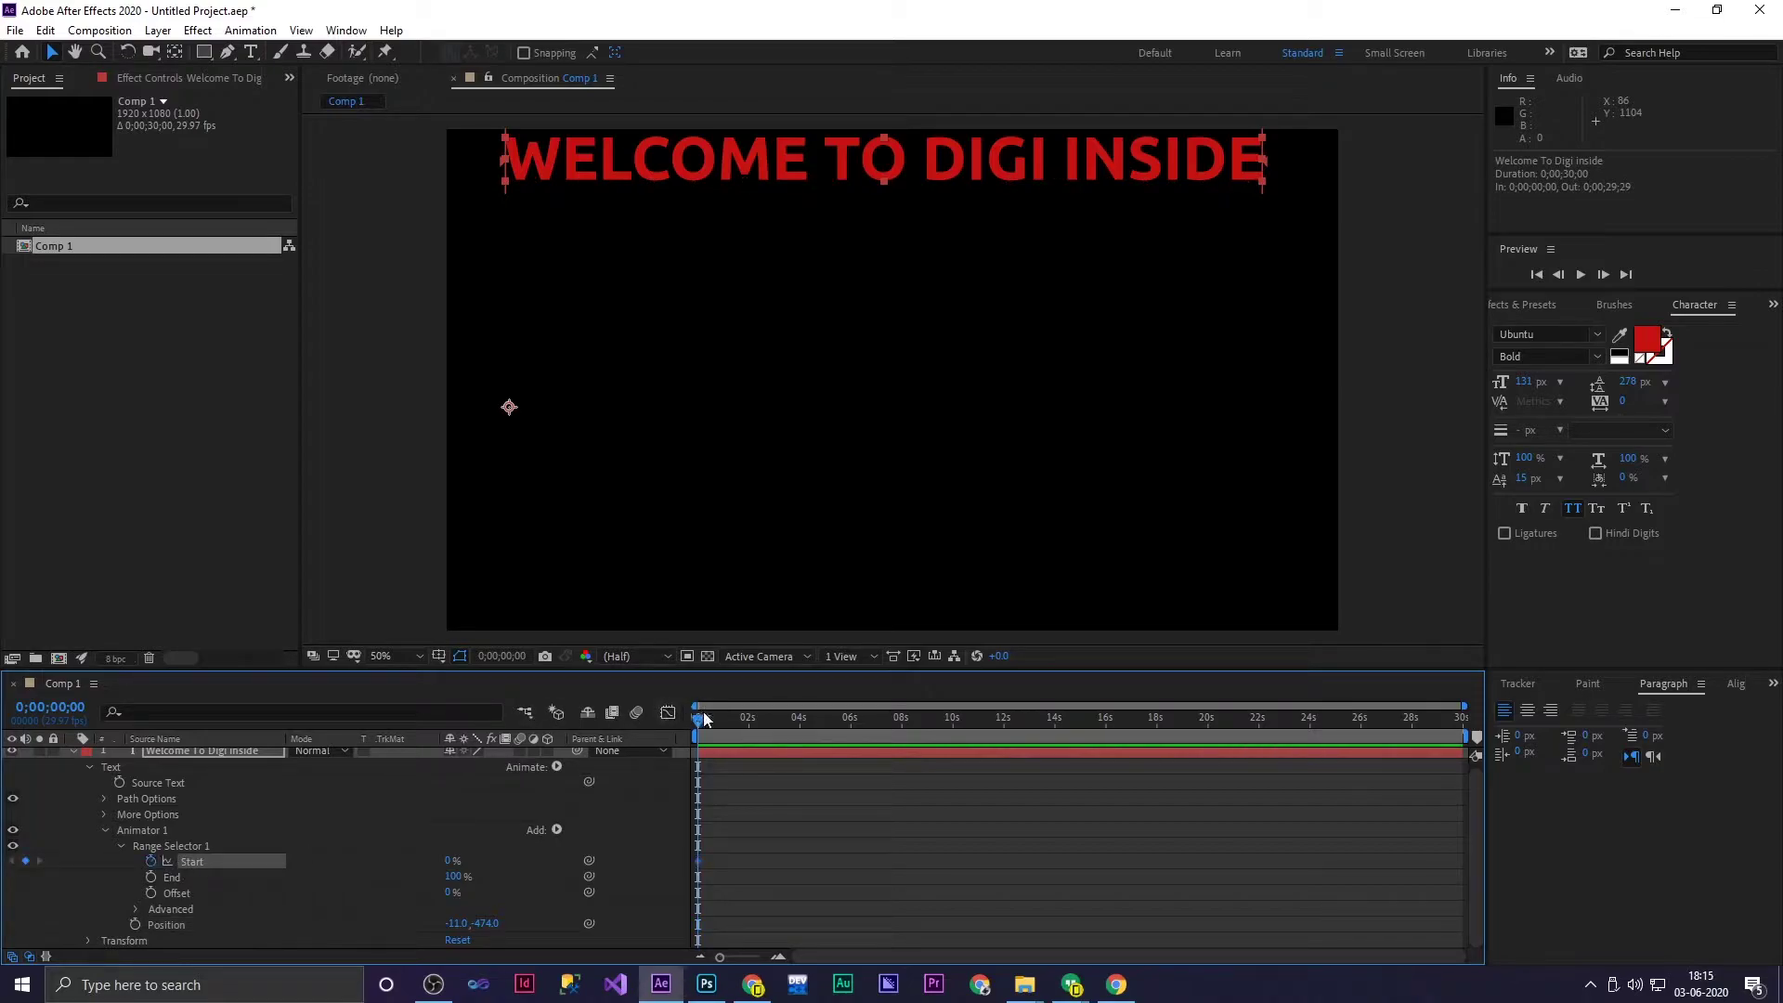
{"action": "left_click_drag", "start_coordinate": [703, 728], "coordinate": [752, 721]}
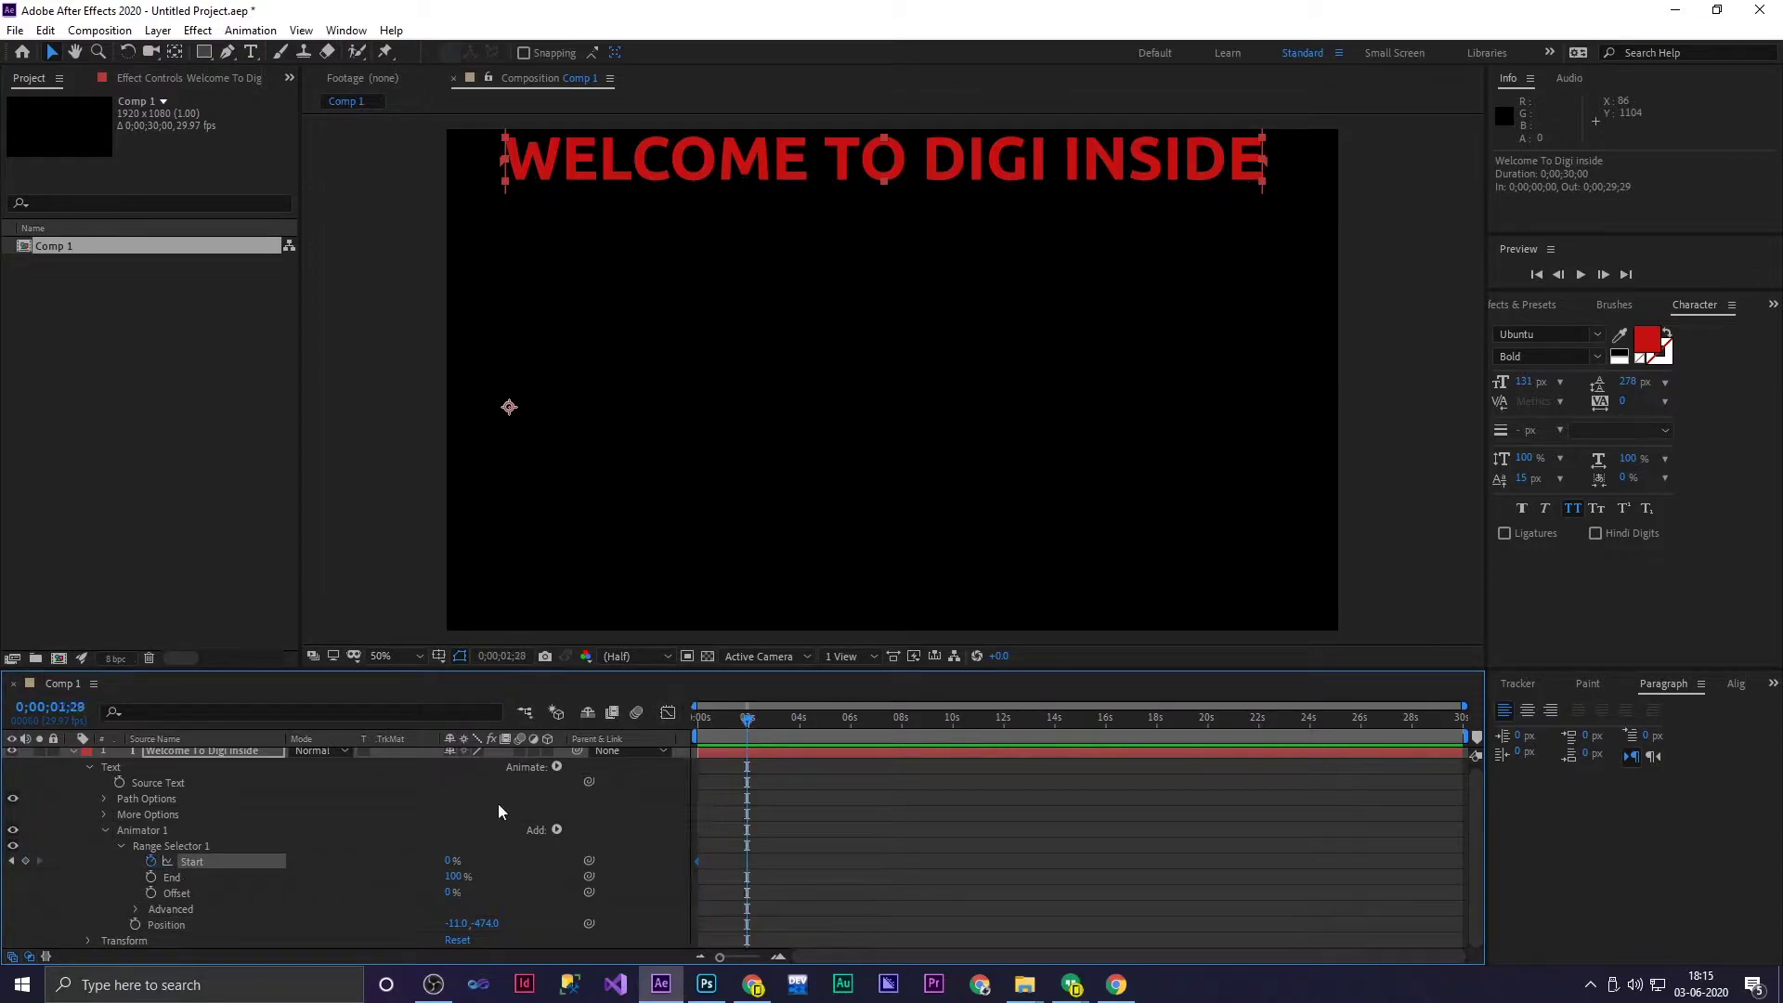
{"action": "left_click_drag", "start_coordinate": [448, 861], "coordinate": [547, 856]}
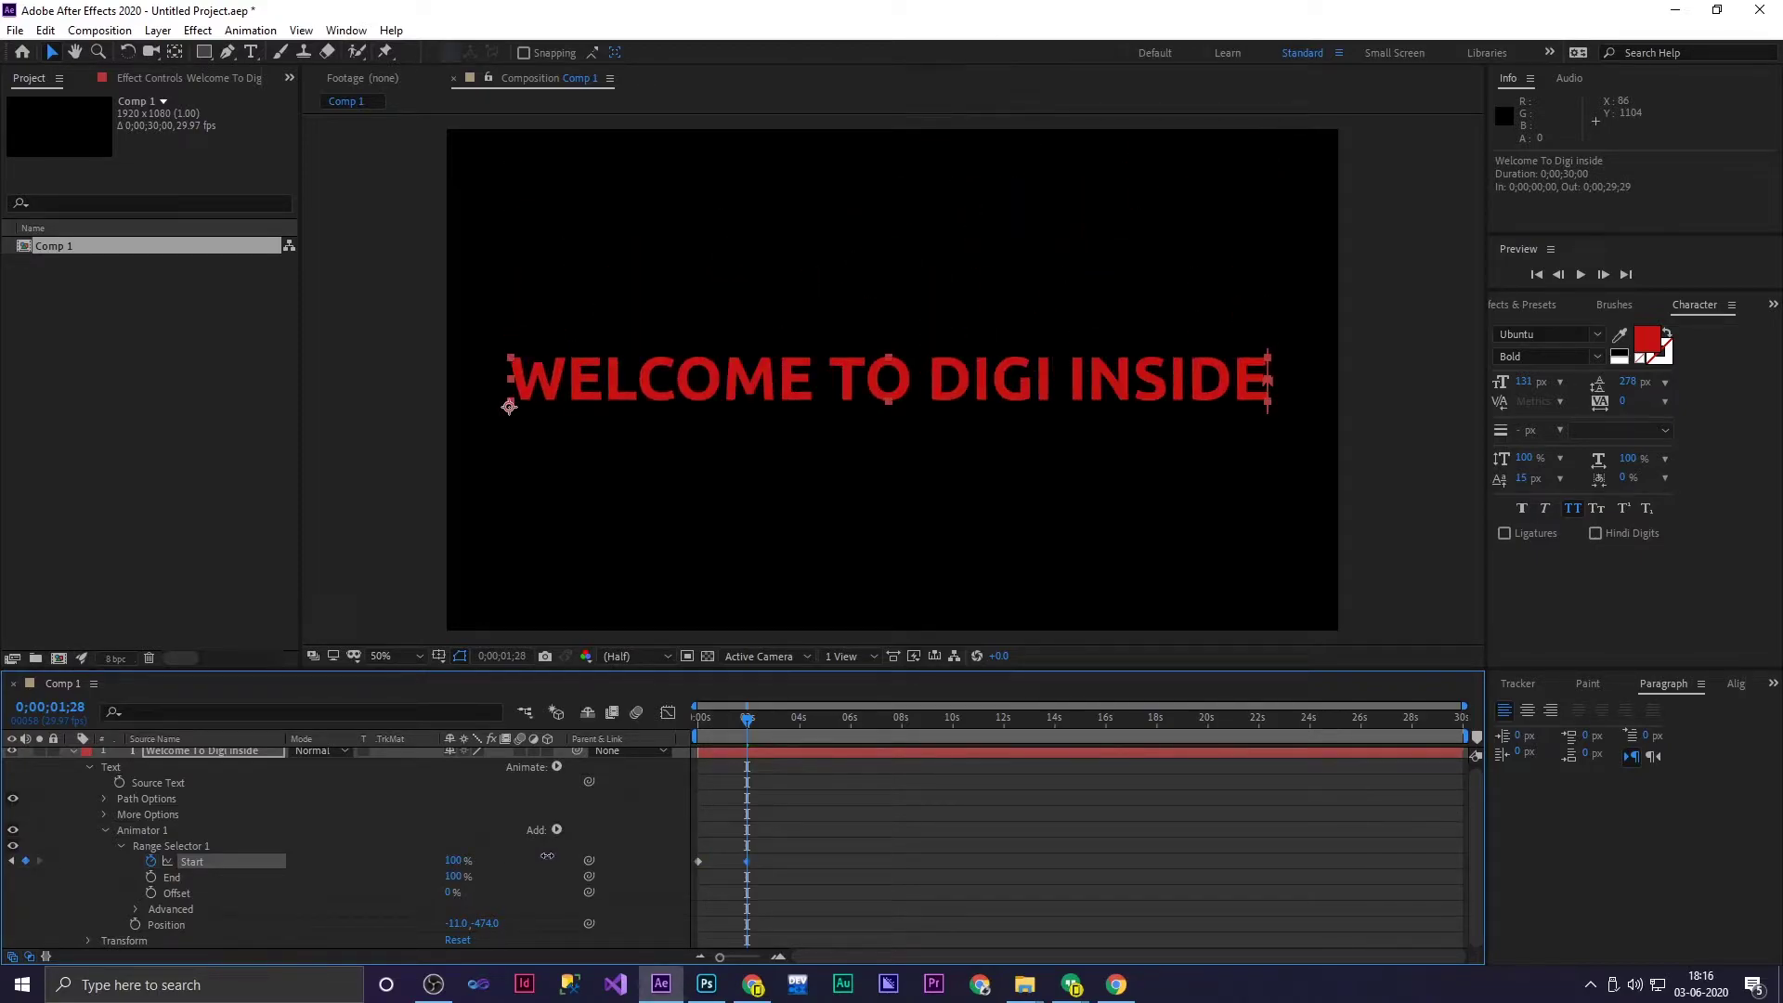
{"action": "key", "text": "space"}
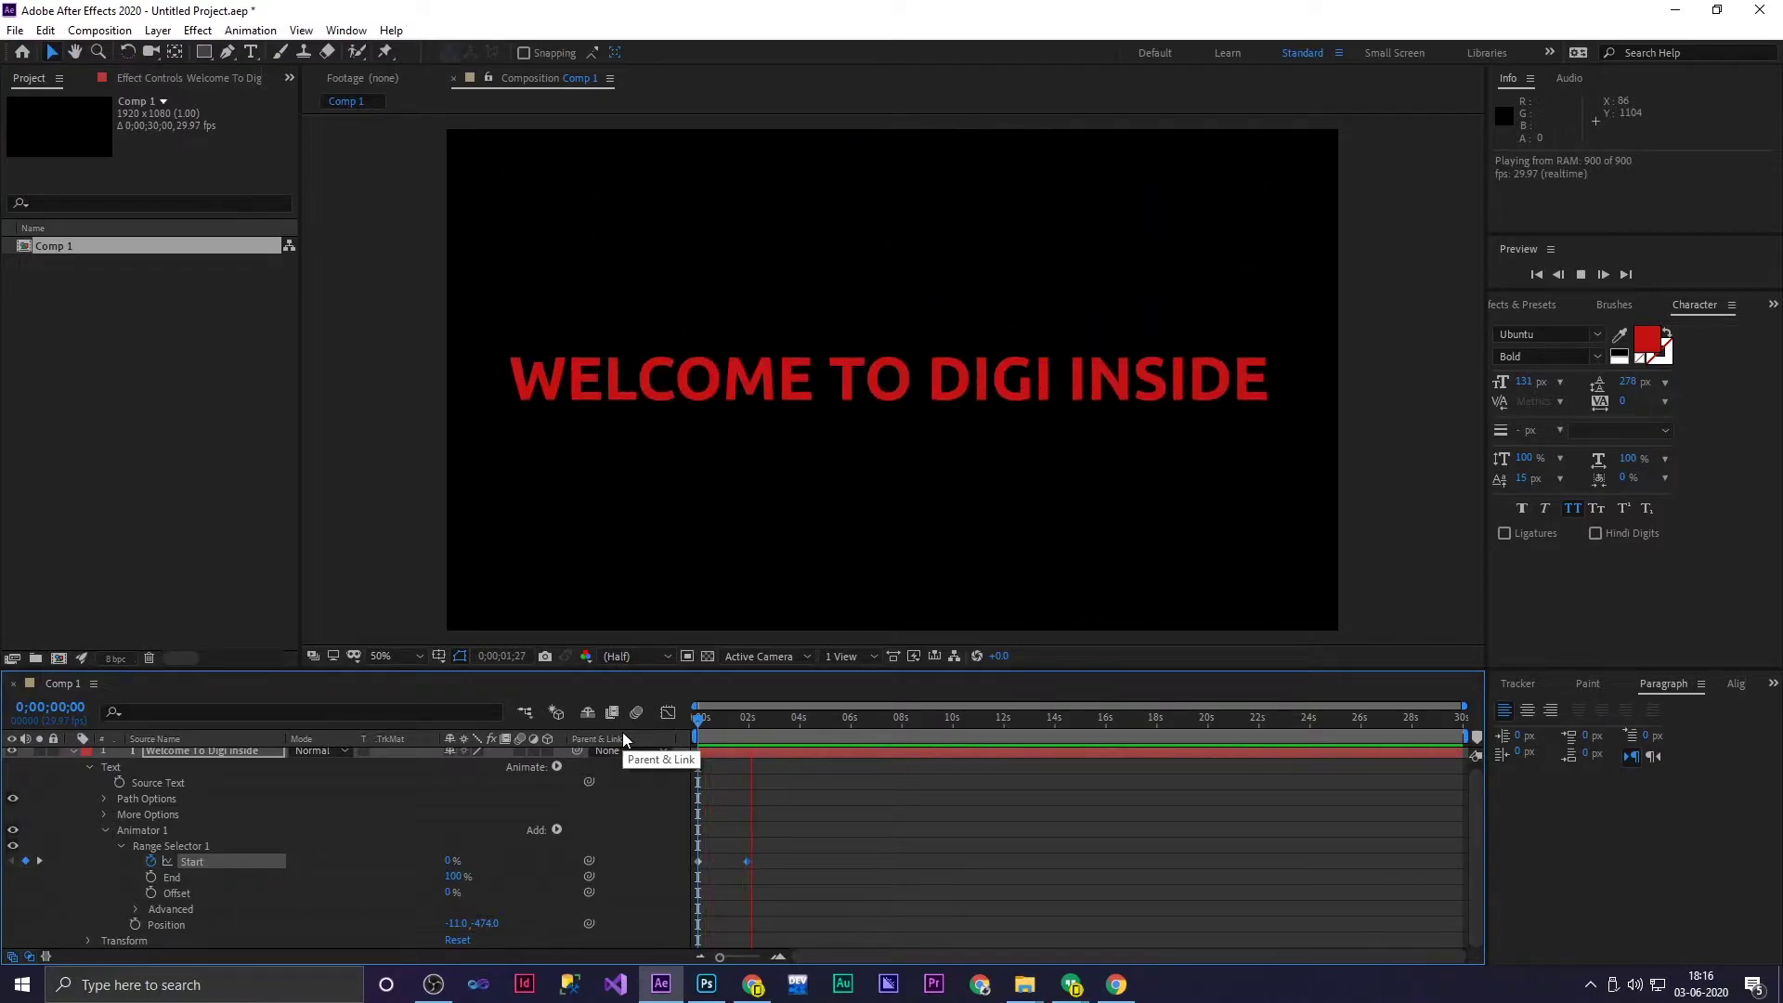
{"action": "left_click", "coordinate": [769, 733]}
{"action": "key", "text": "Home"}
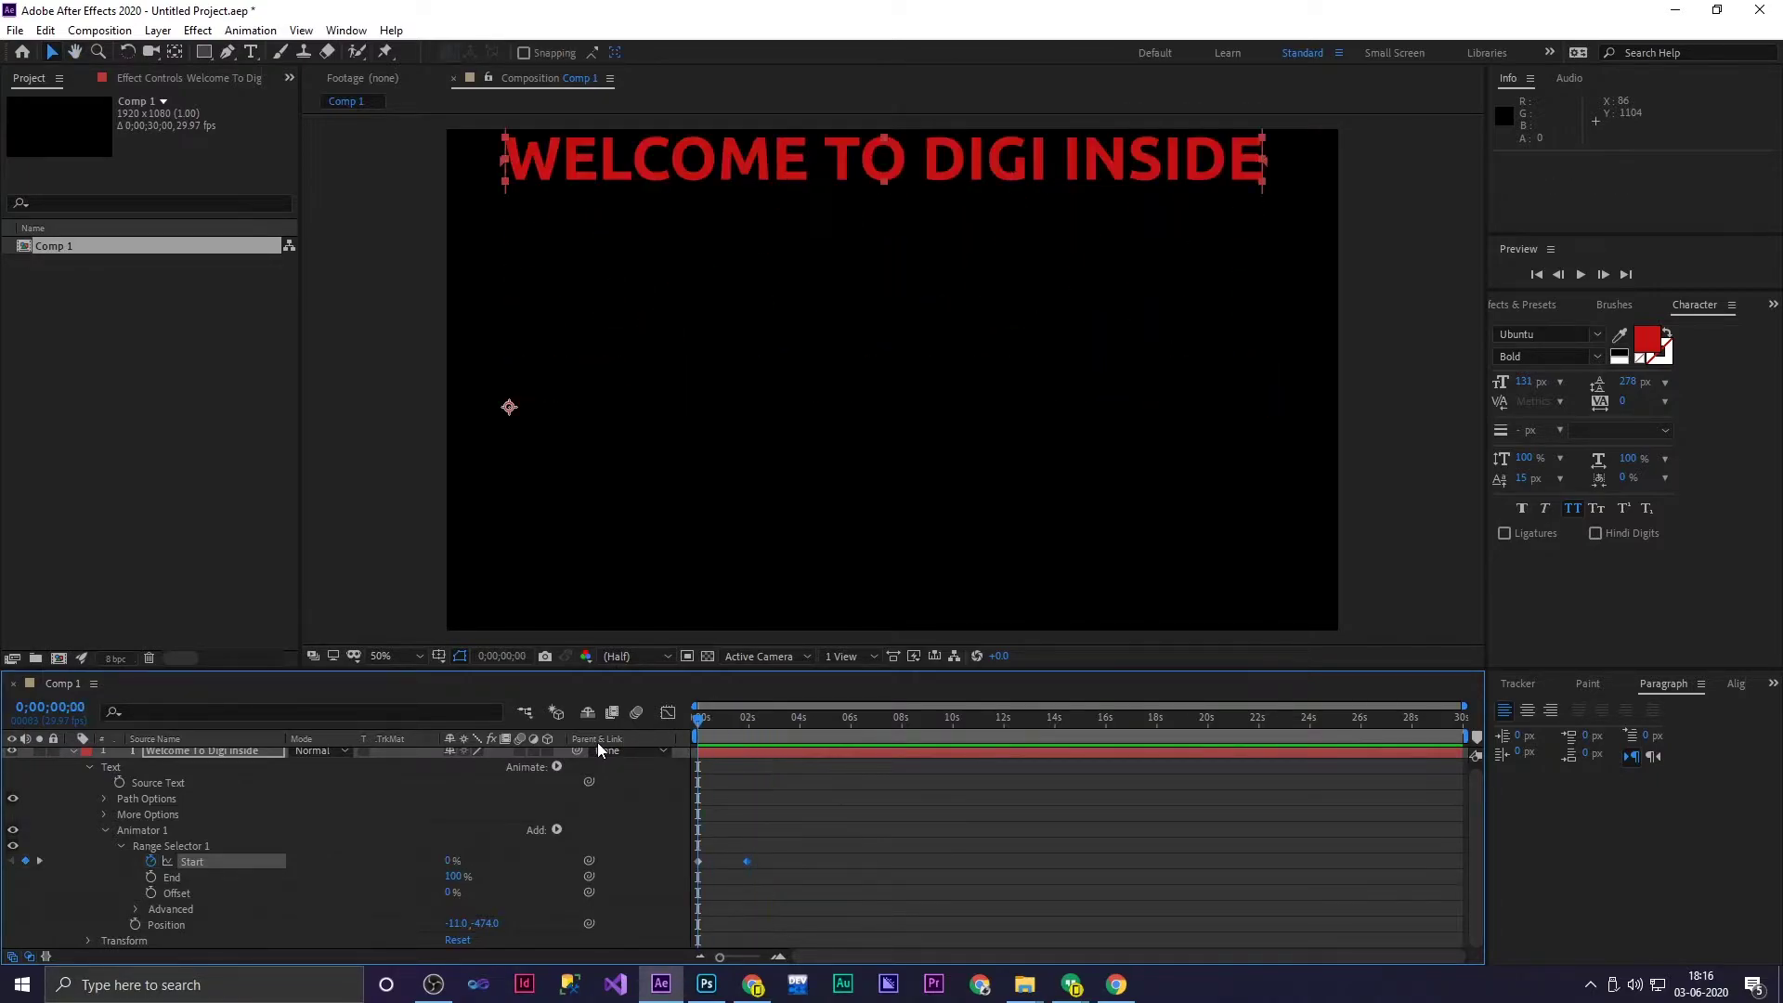
{"action": "key", "text": "space"}
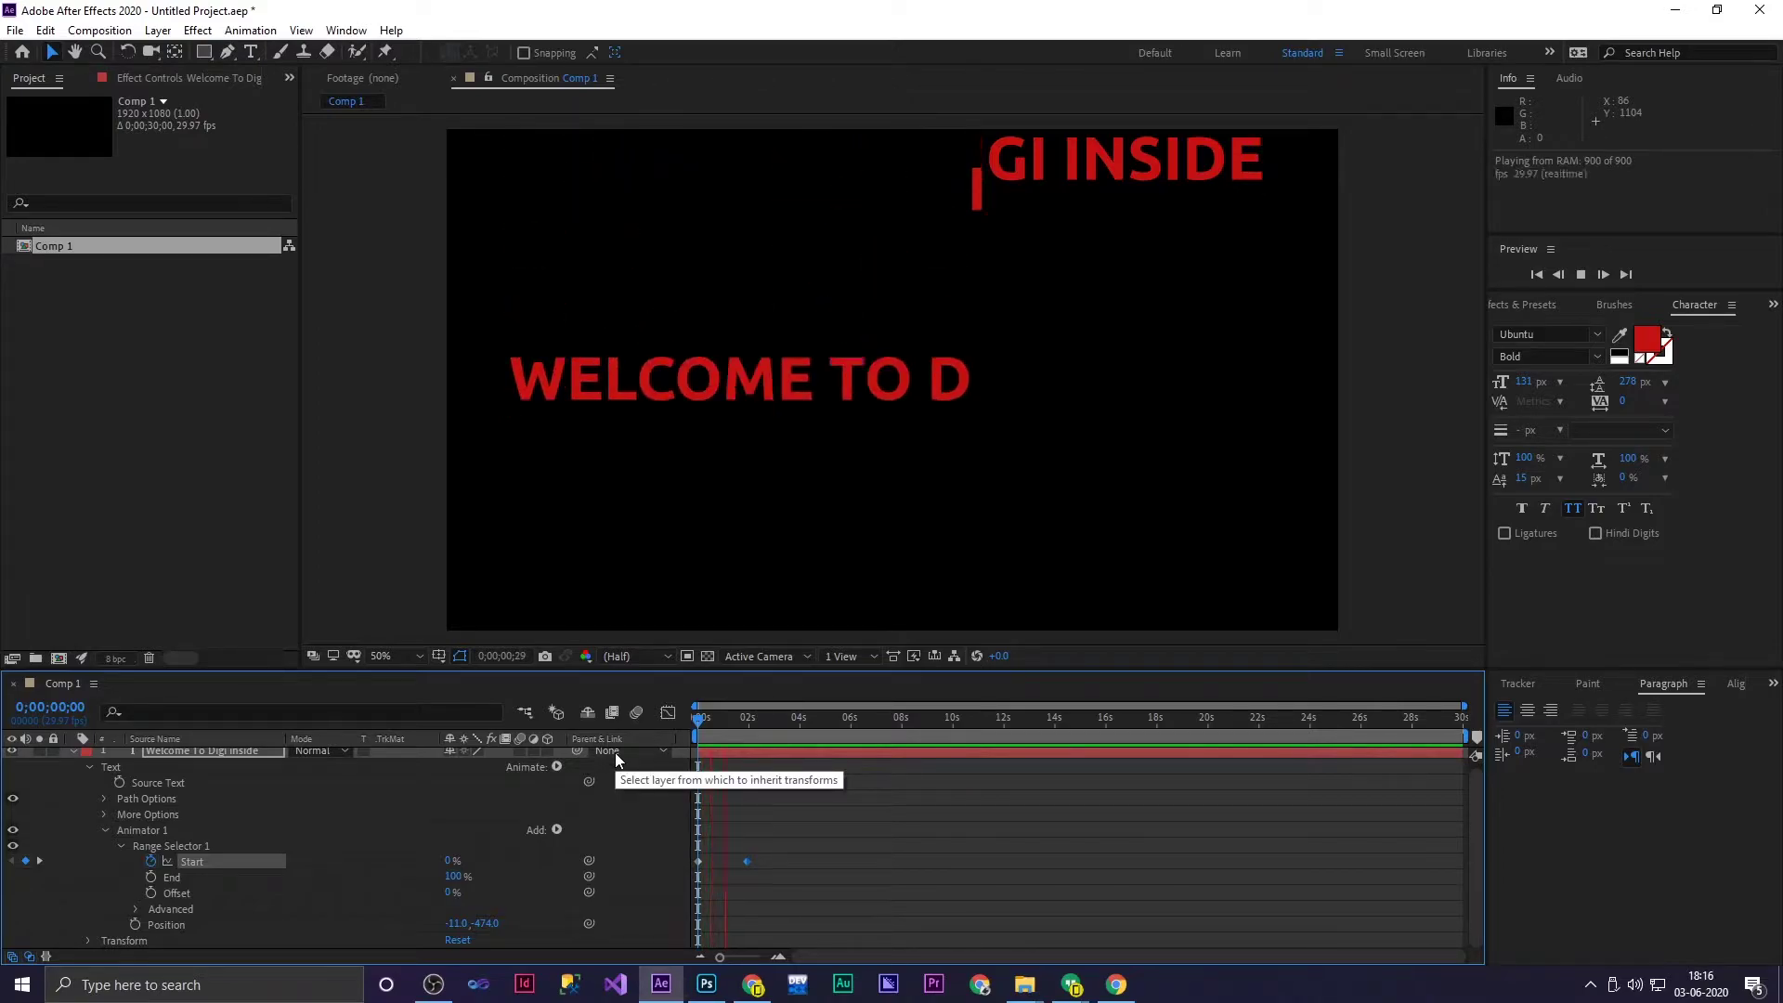
Set Range Selector 1's Offset to 13% and End to 43%, preview the animation, and return to the beginning
{"action": "left_click_drag", "start_coordinate": [747, 724], "coordinate": [710, 737]}
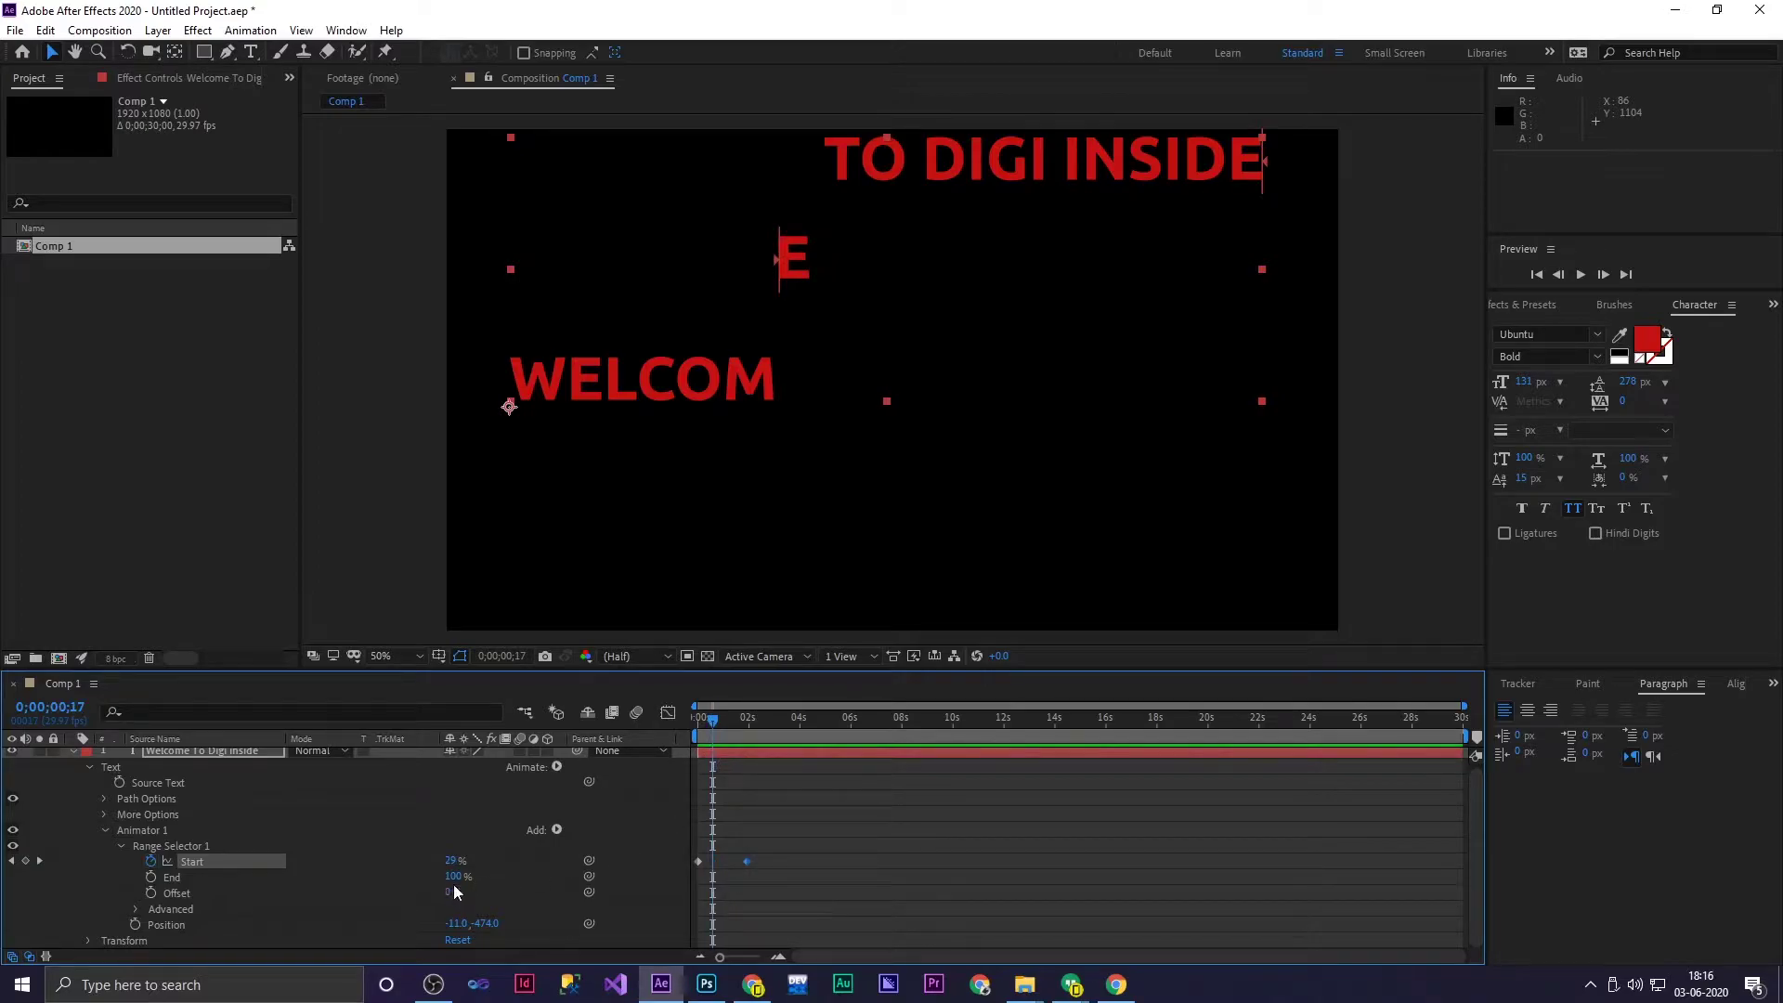
{"action": "left_click_drag", "start_coordinate": [455, 894], "coordinate": [405, 880]}
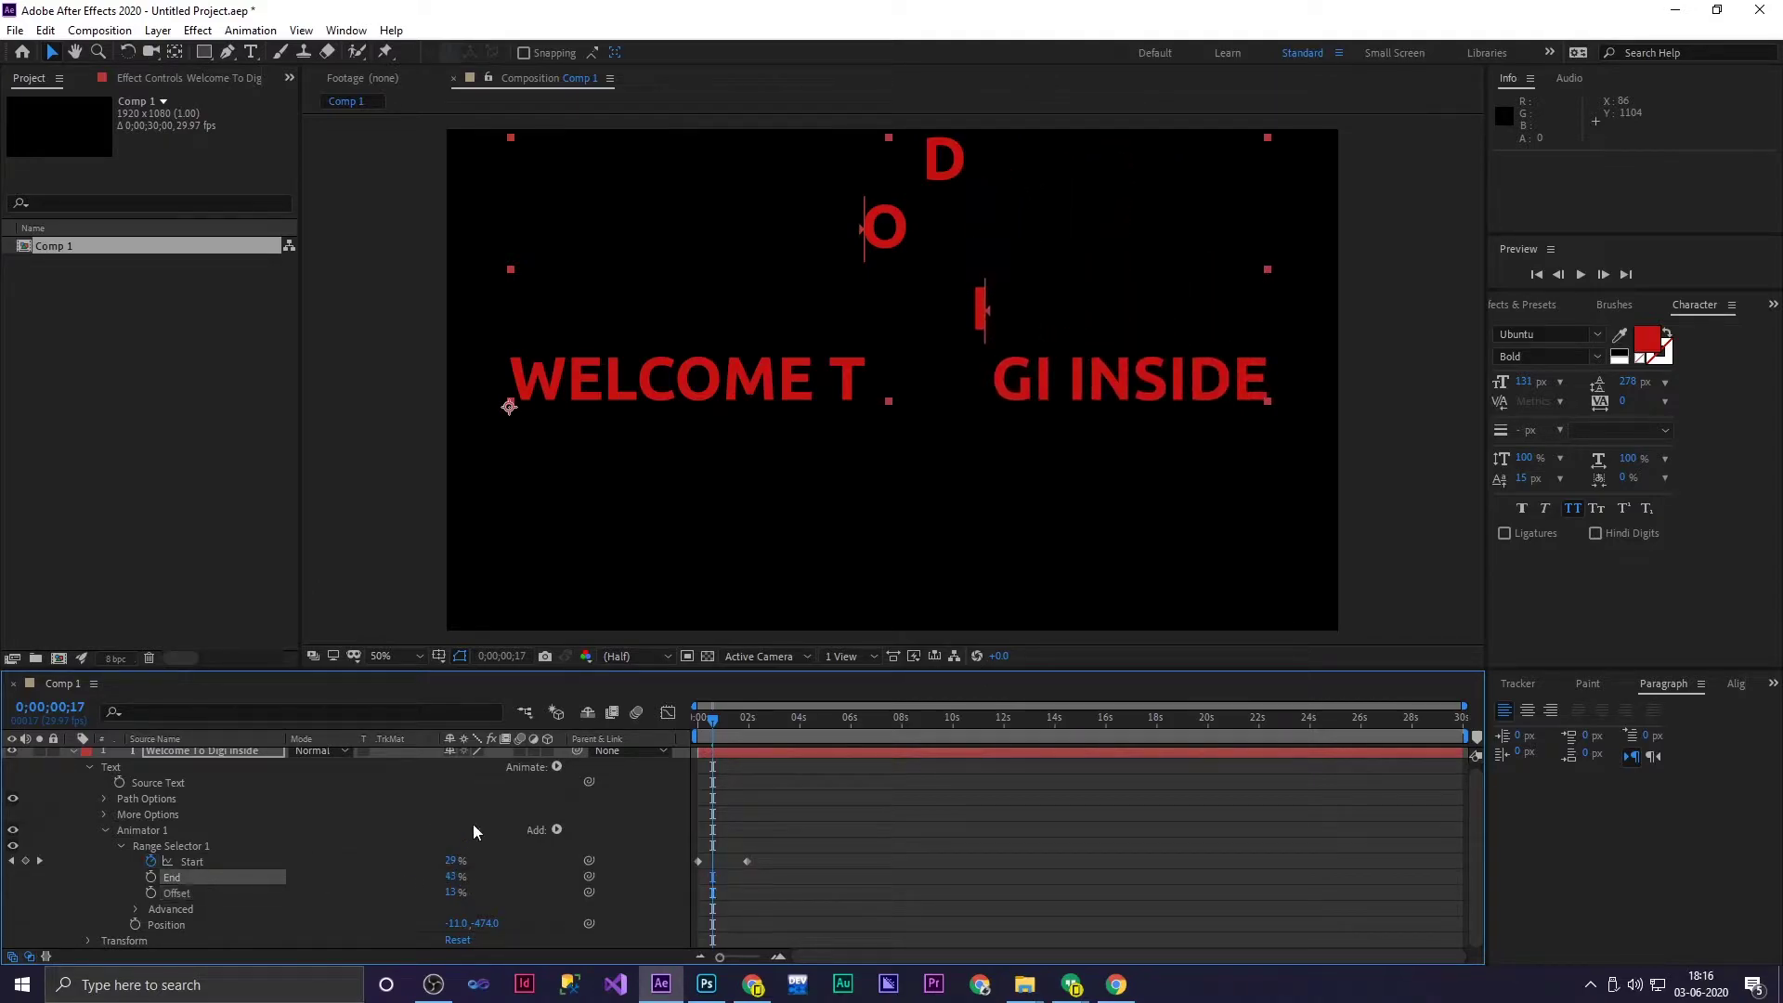
{"action": "left_click_drag", "start_coordinate": [708, 734], "coordinate": [681, 737]}
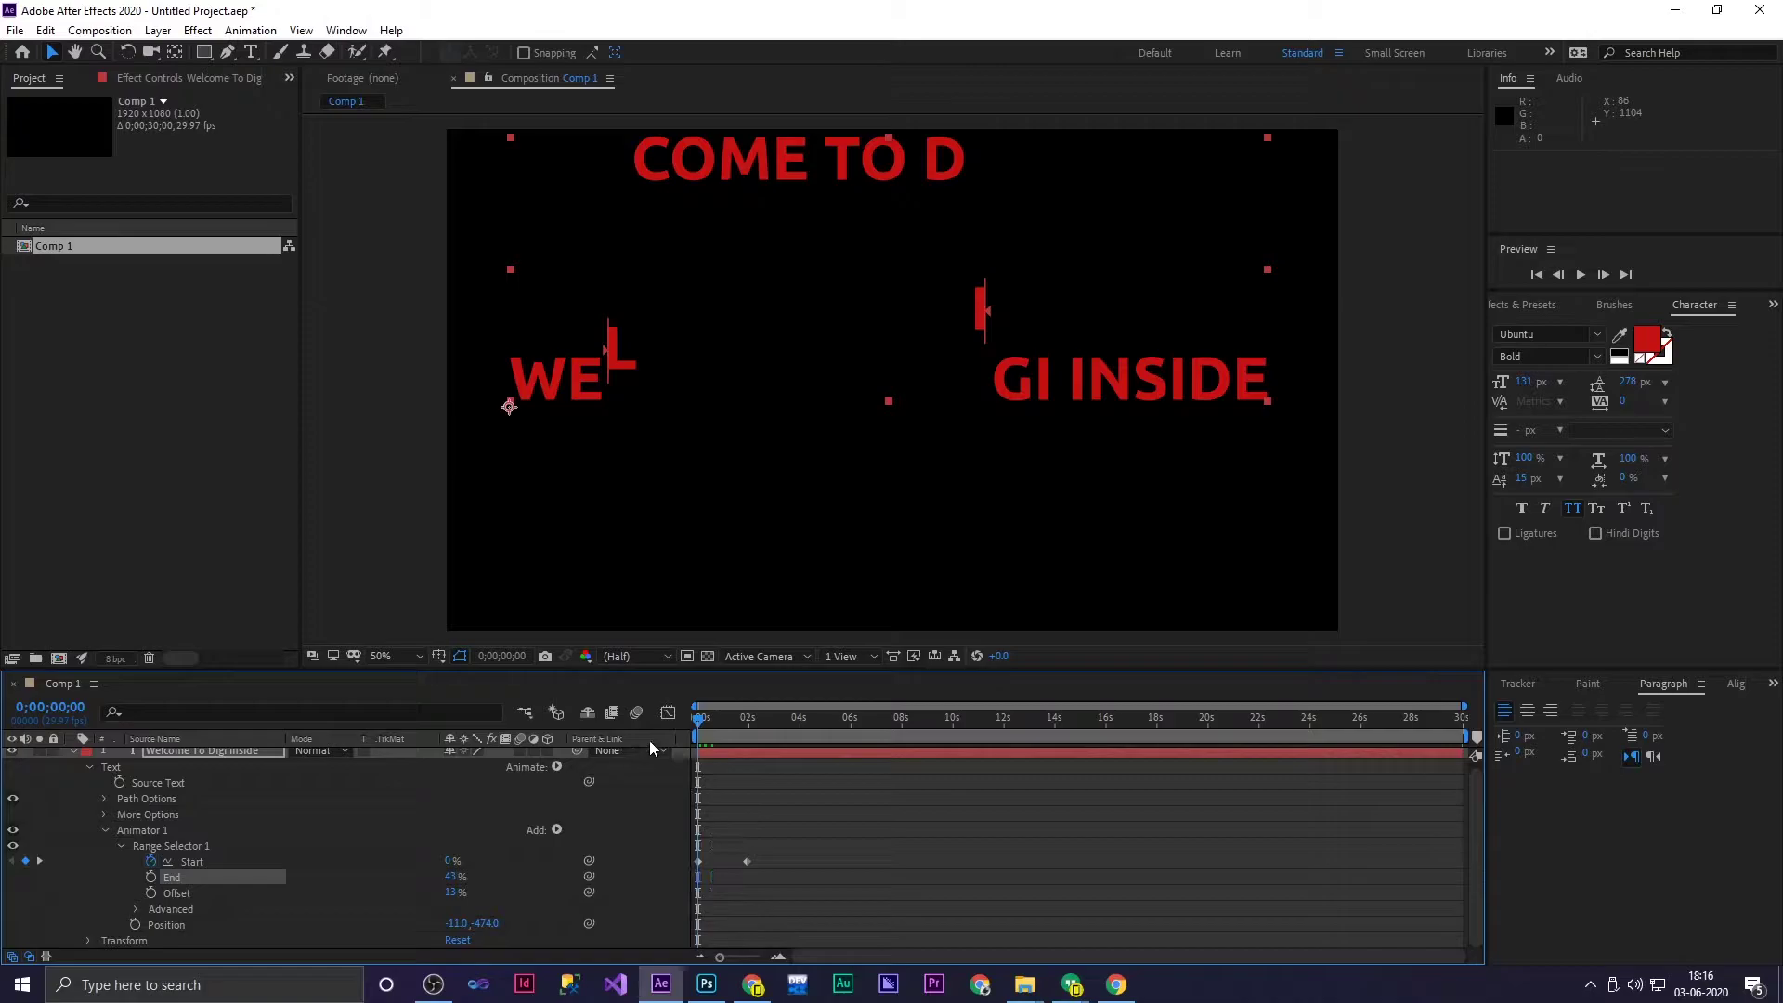
{"action": "key", "text": "space"}
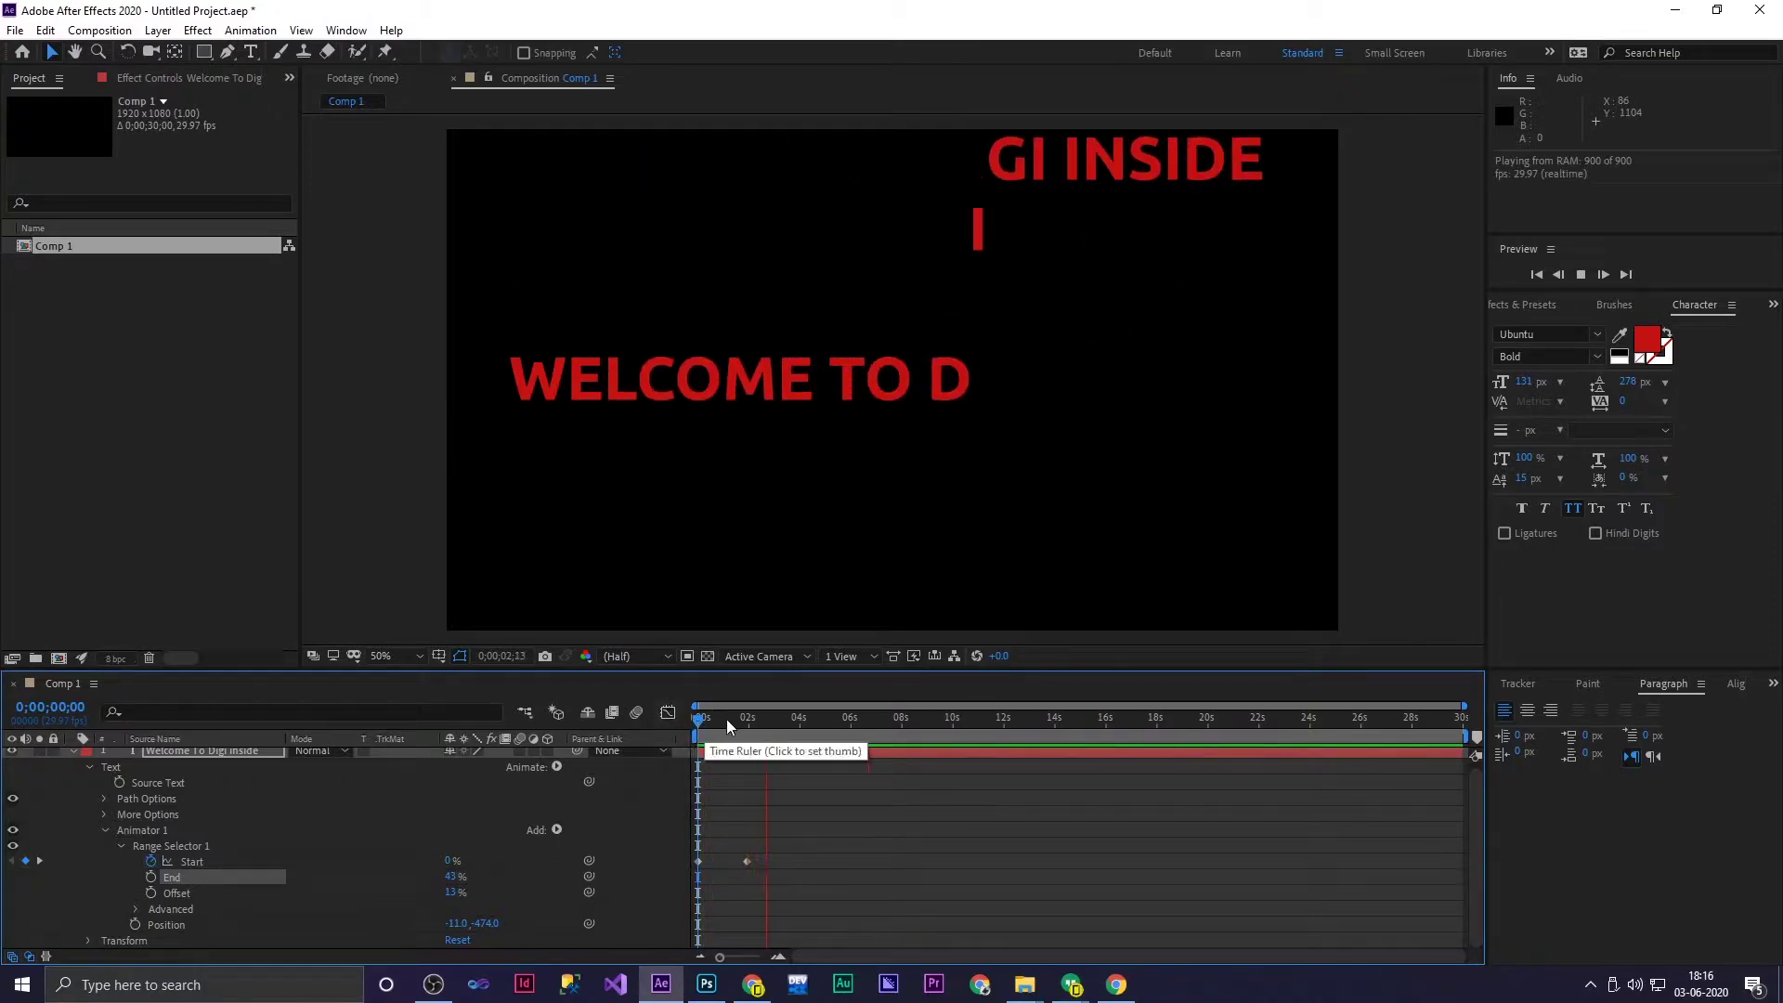
{"action": "key", "text": "space"}
{"action": "mouse_move", "coordinate": [693, 741]}
{"action": "left_mouse_down"}
{"action": "mouse_move", "coordinate": [750, 749]}
{"action": "mouse_move", "coordinate": [672, 763]}
{"action": "left_mouse_up"}
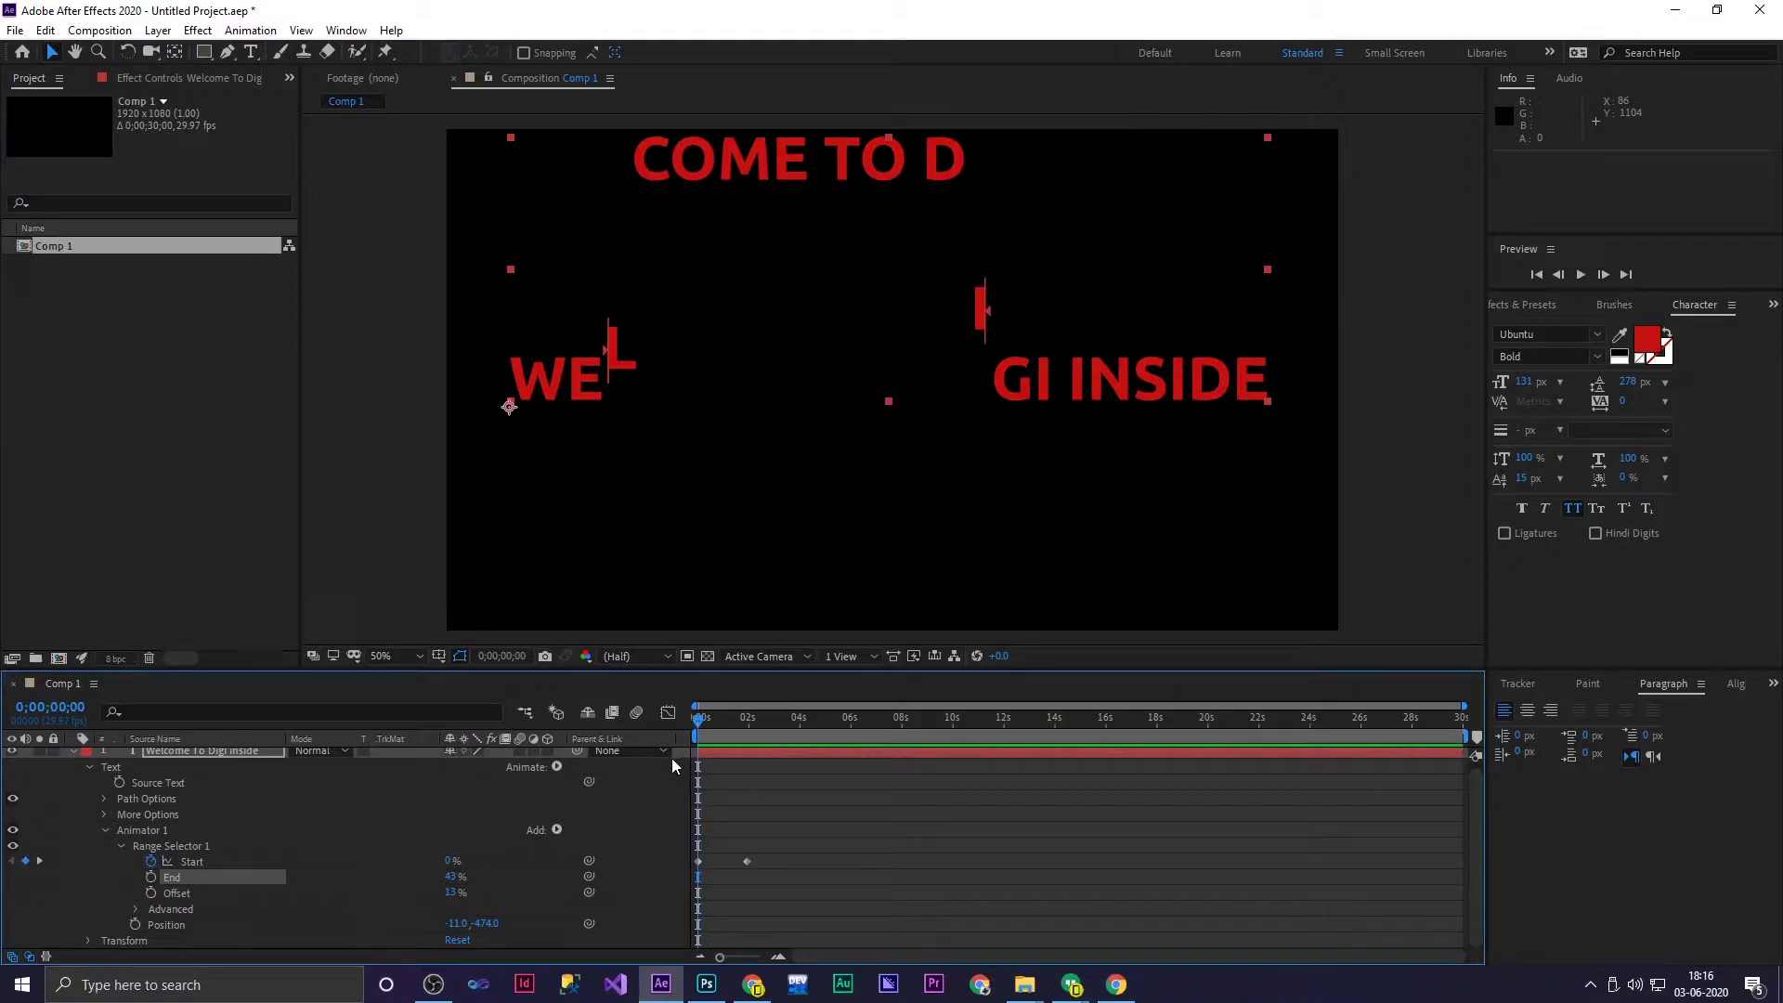
Keyframe Range Selector 1's Offset from -10% at the beginning to 96% at 0;00;01;29, and preview the animation twice
{"action": "left_click", "coordinate": [150, 893]}
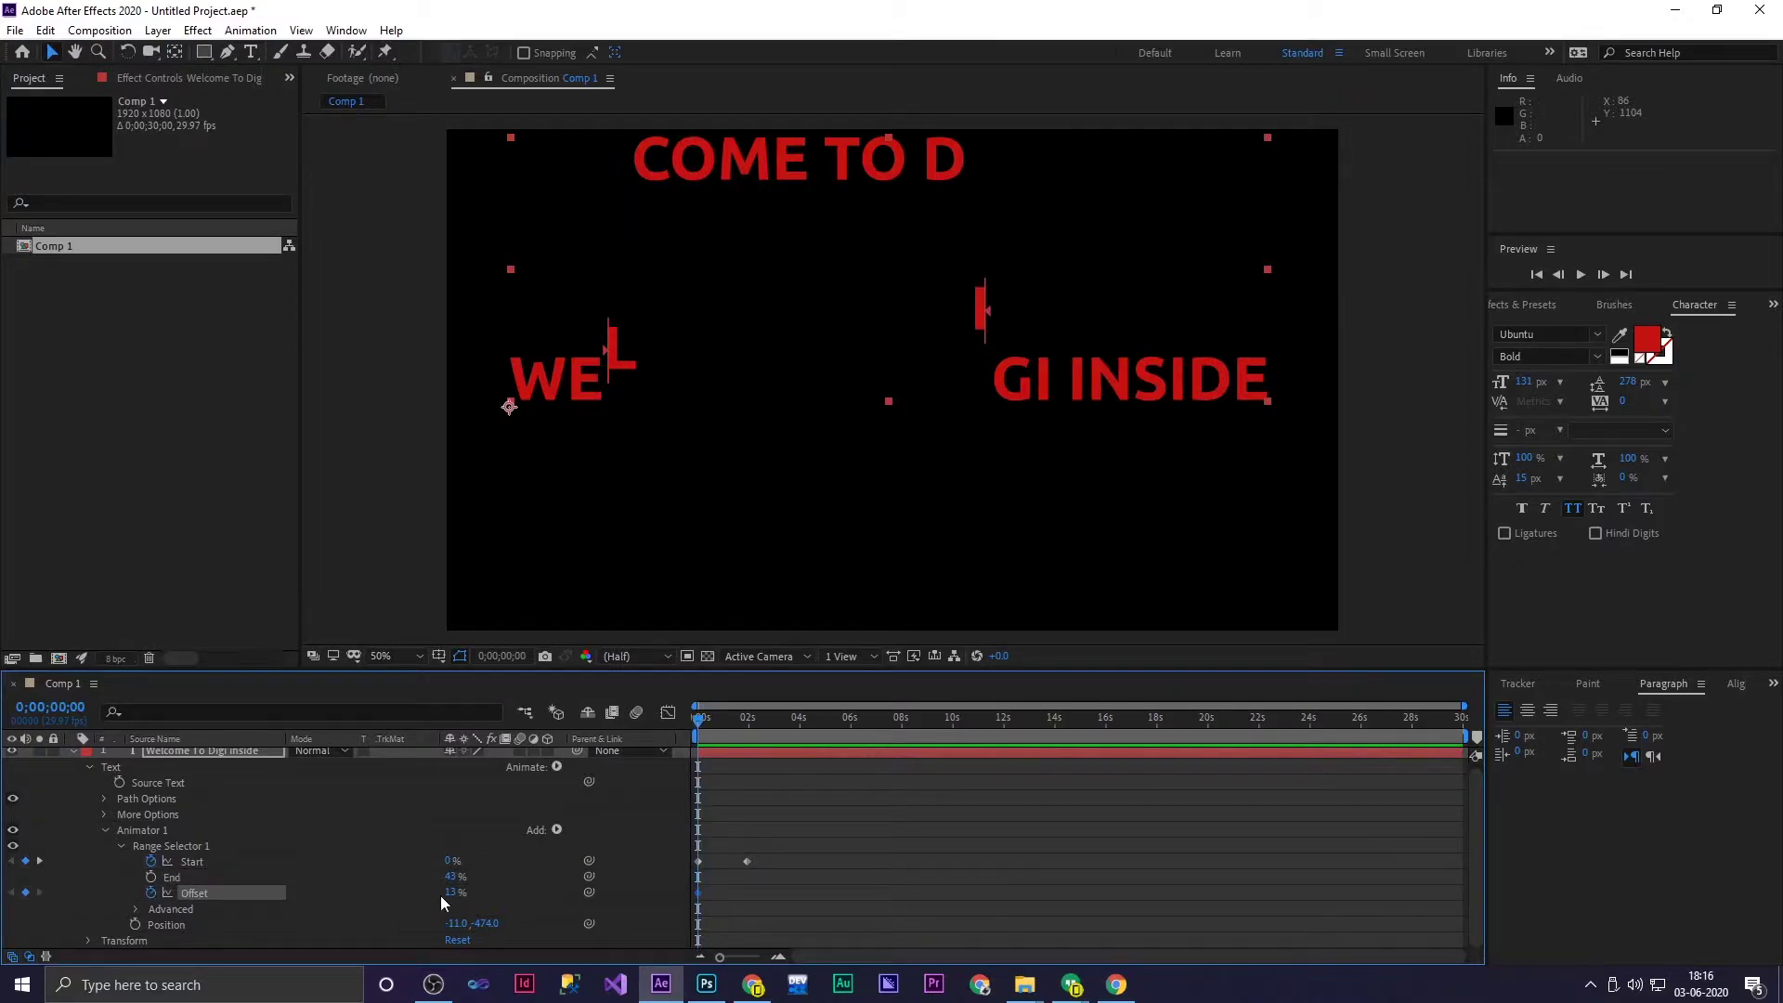
{"action": "mouse_move", "coordinate": [446, 893]}
{"action": "left_mouse_down"}
{"action": "mouse_move", "coordinate": [392, 901]}
{"action": "mouse_move", "coordinate": [437, 897]}
{"action": "left_mouse_up"}
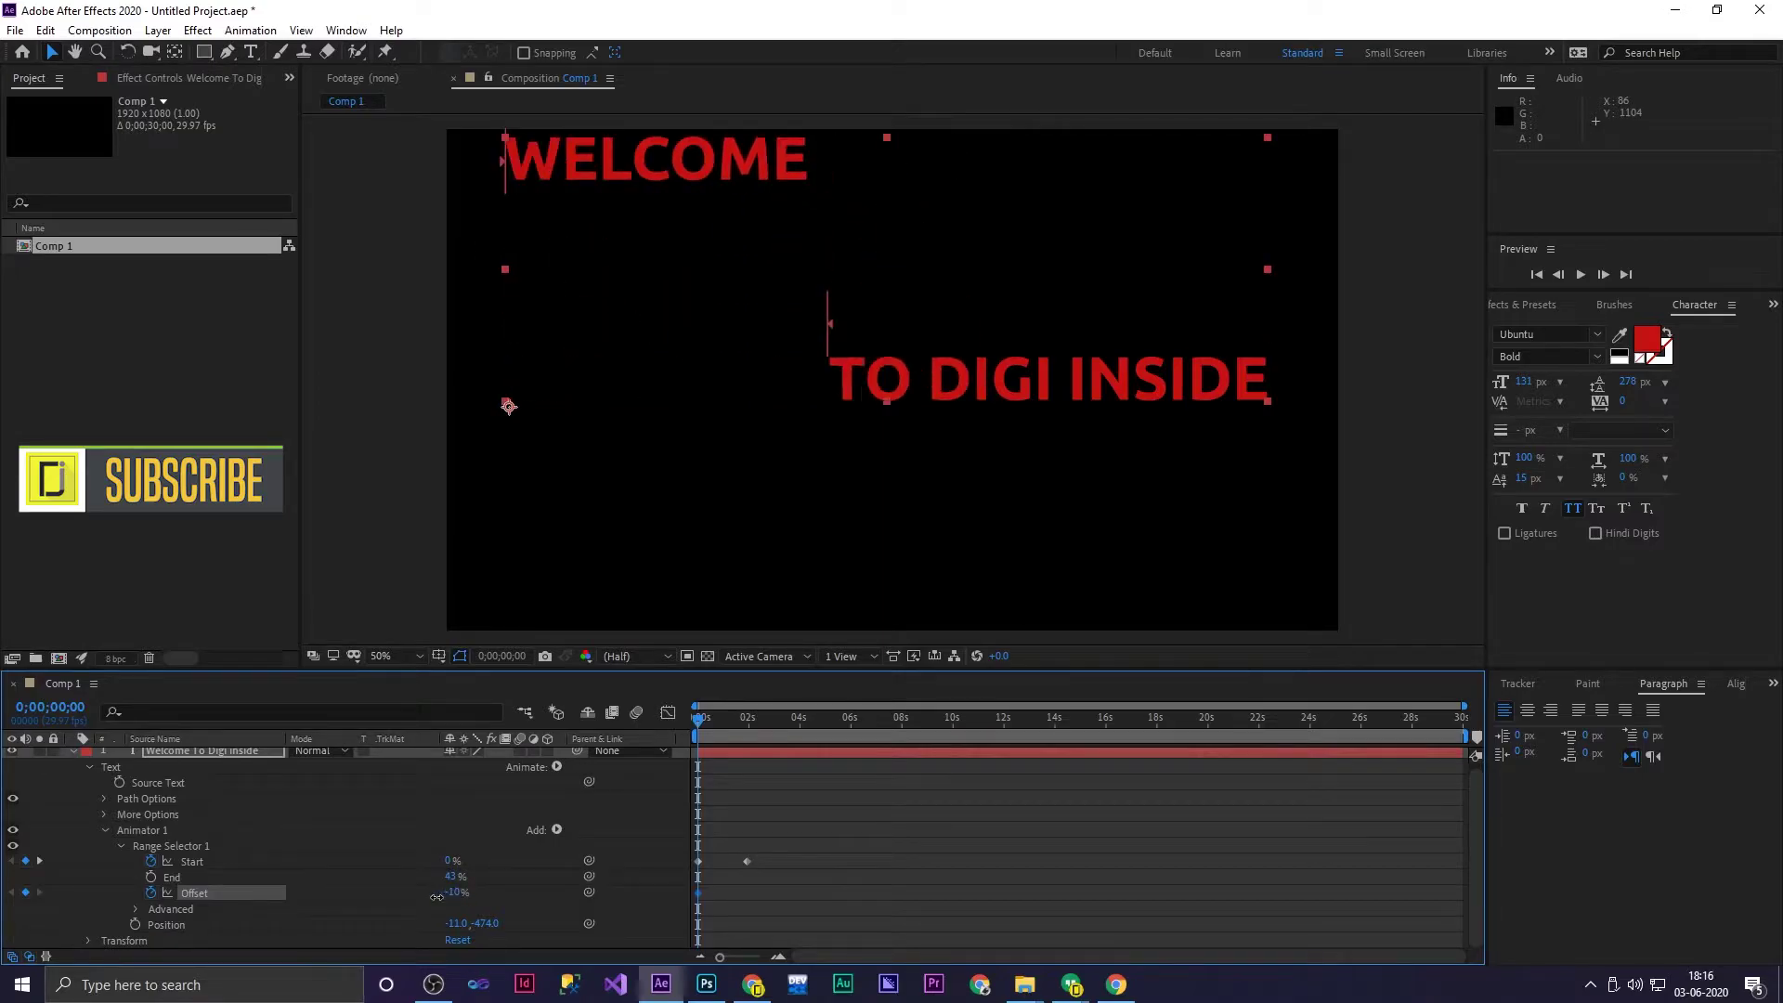
{"action": "left_click_drag", "start_coordinate": [700, 723], "coordinate": [750, 739]}
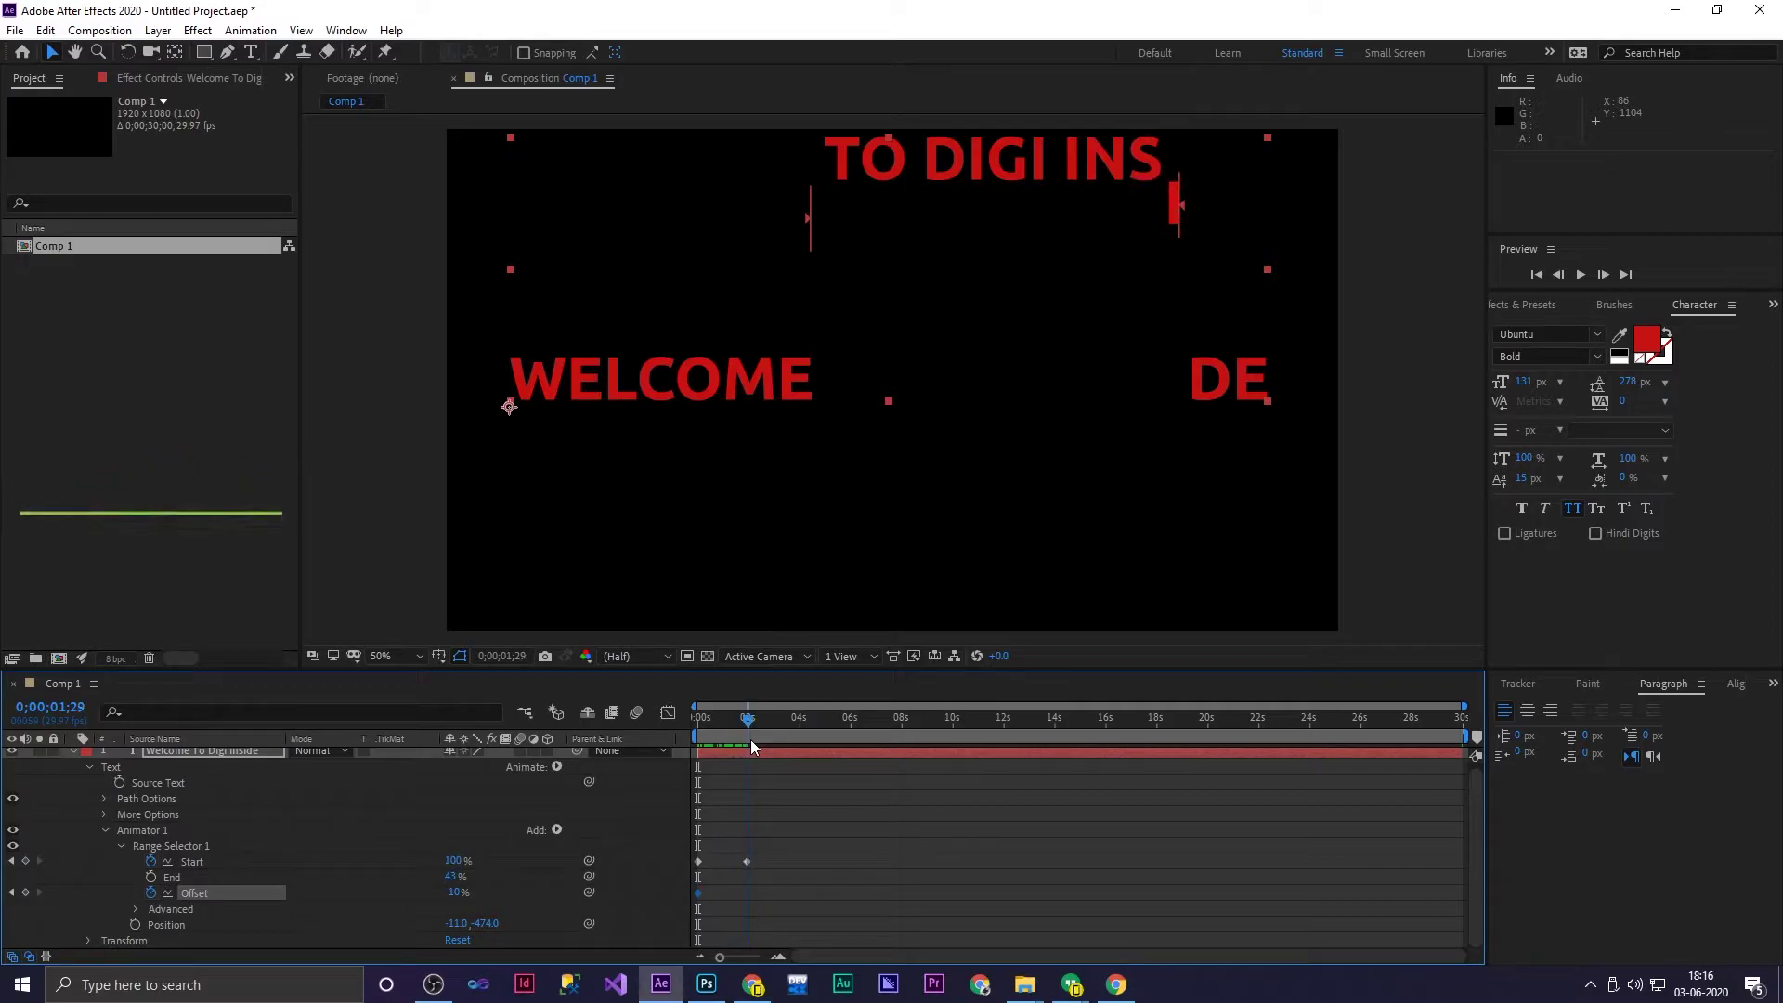
{"action": "left_click_drag", "start_coordinate": [456, 897], "coordinate": [547, 892]}
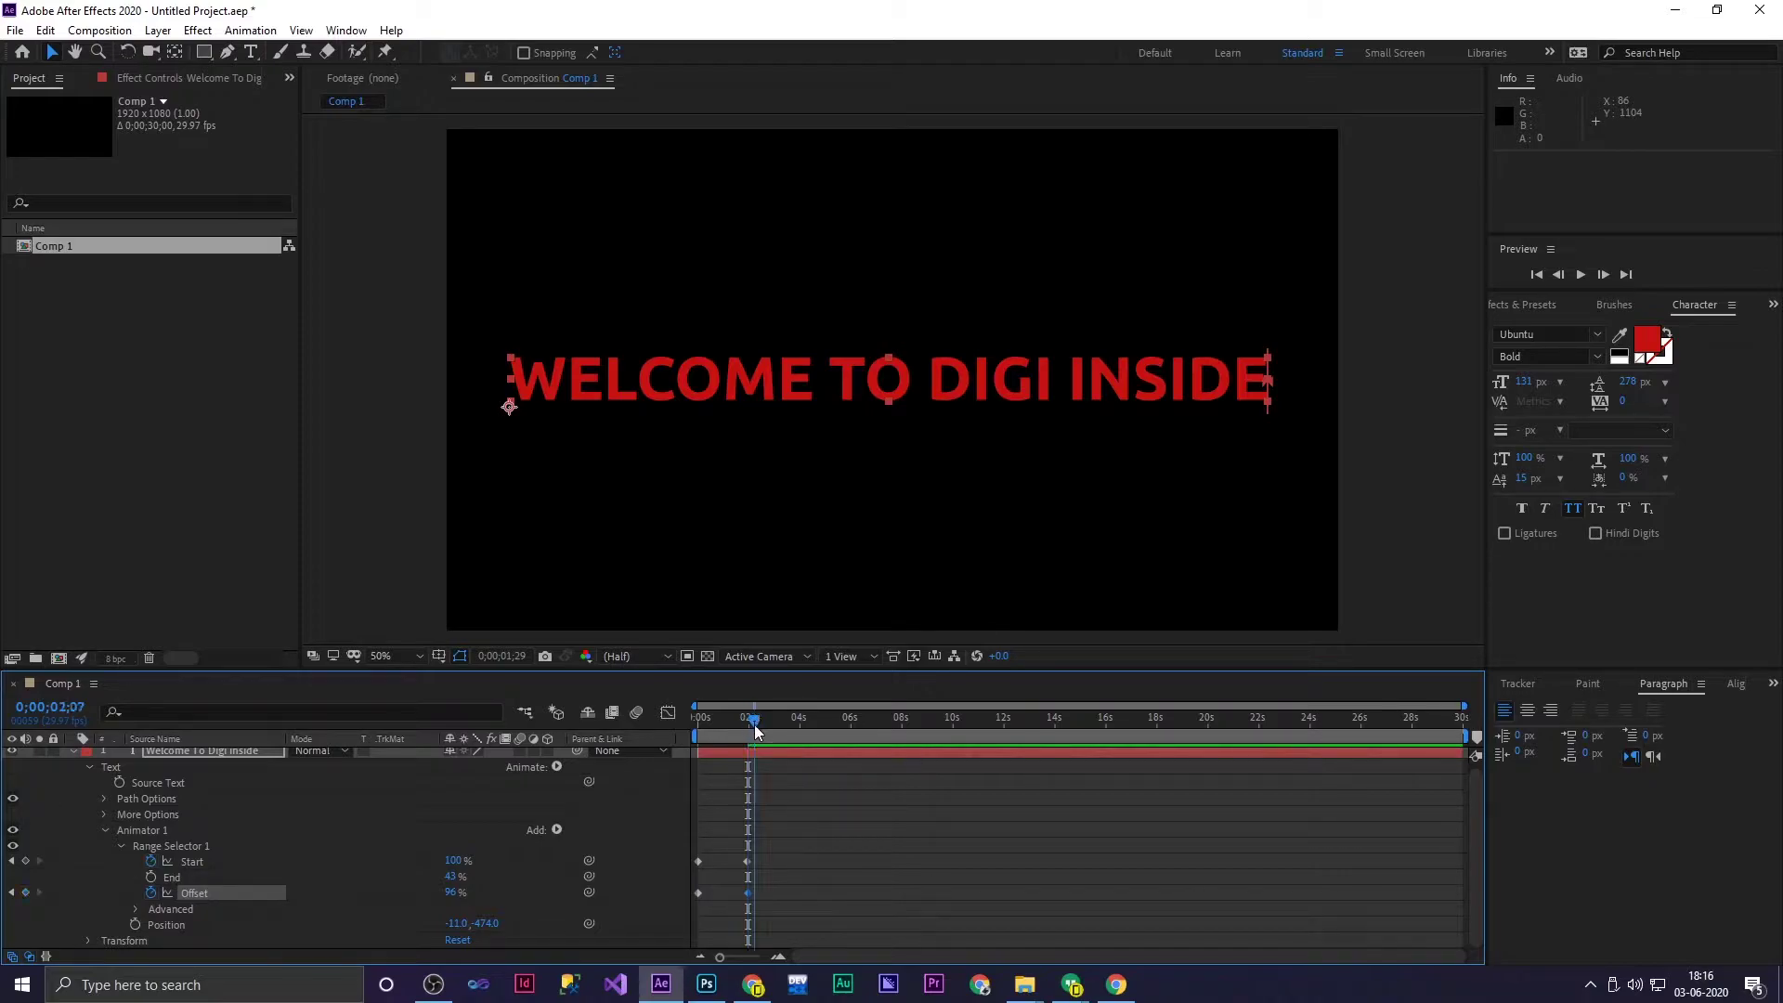
{"action": "left_click_drag", "start_coordinate": [754, 724], "coordinate": [666, 738]}
{"action": "key", "text": "space"}
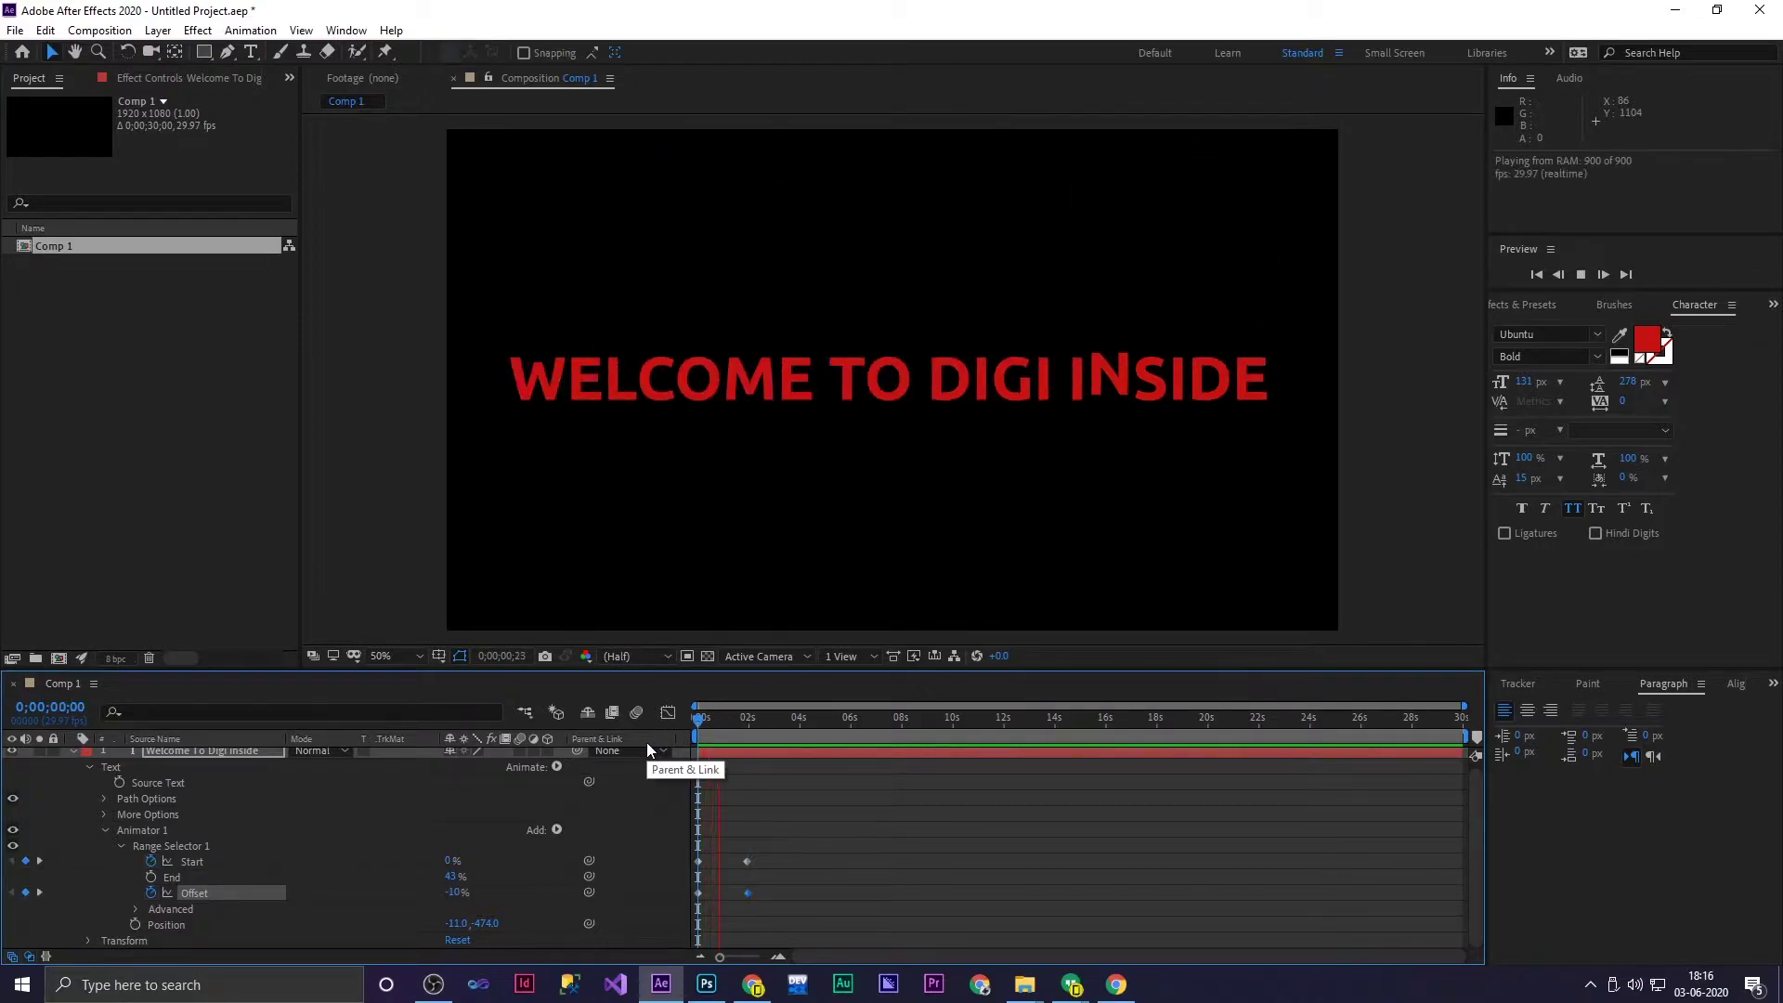
{"action": "left_click_drag", "start_coordinate": [739, 710], "coordinate": [661, 732]}
{"action": "key", "text": "space"}
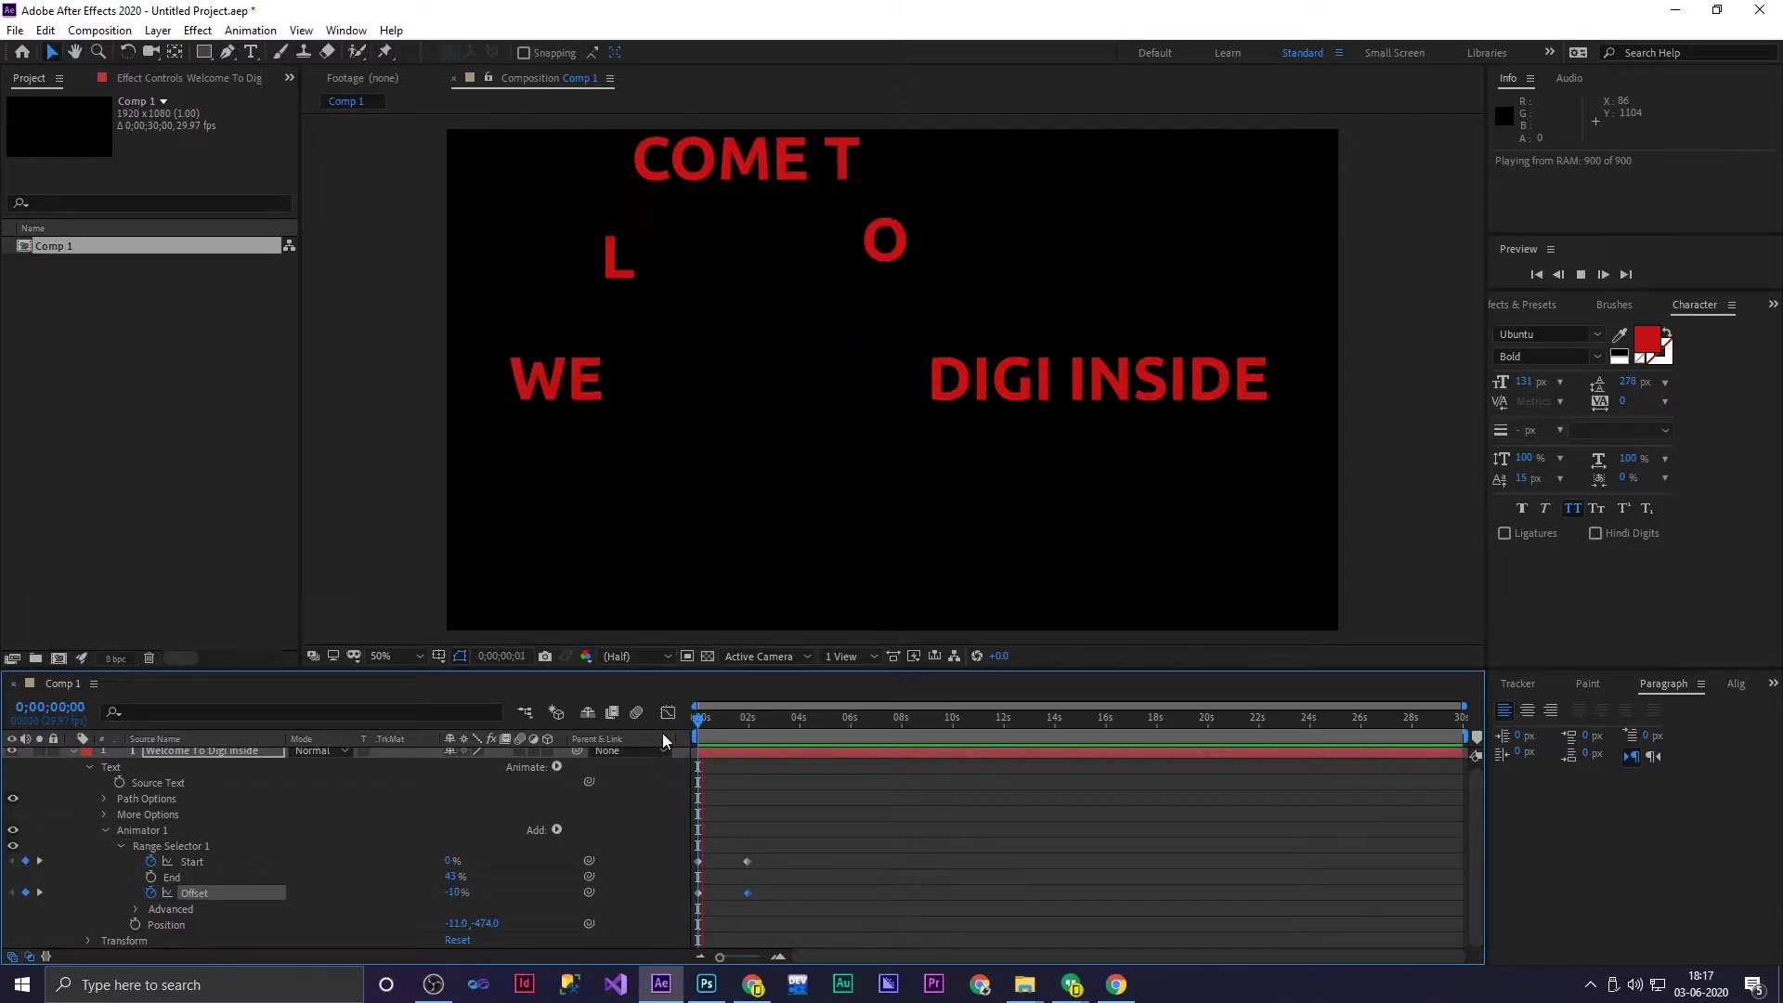
{"action": "key", "text": "space"}
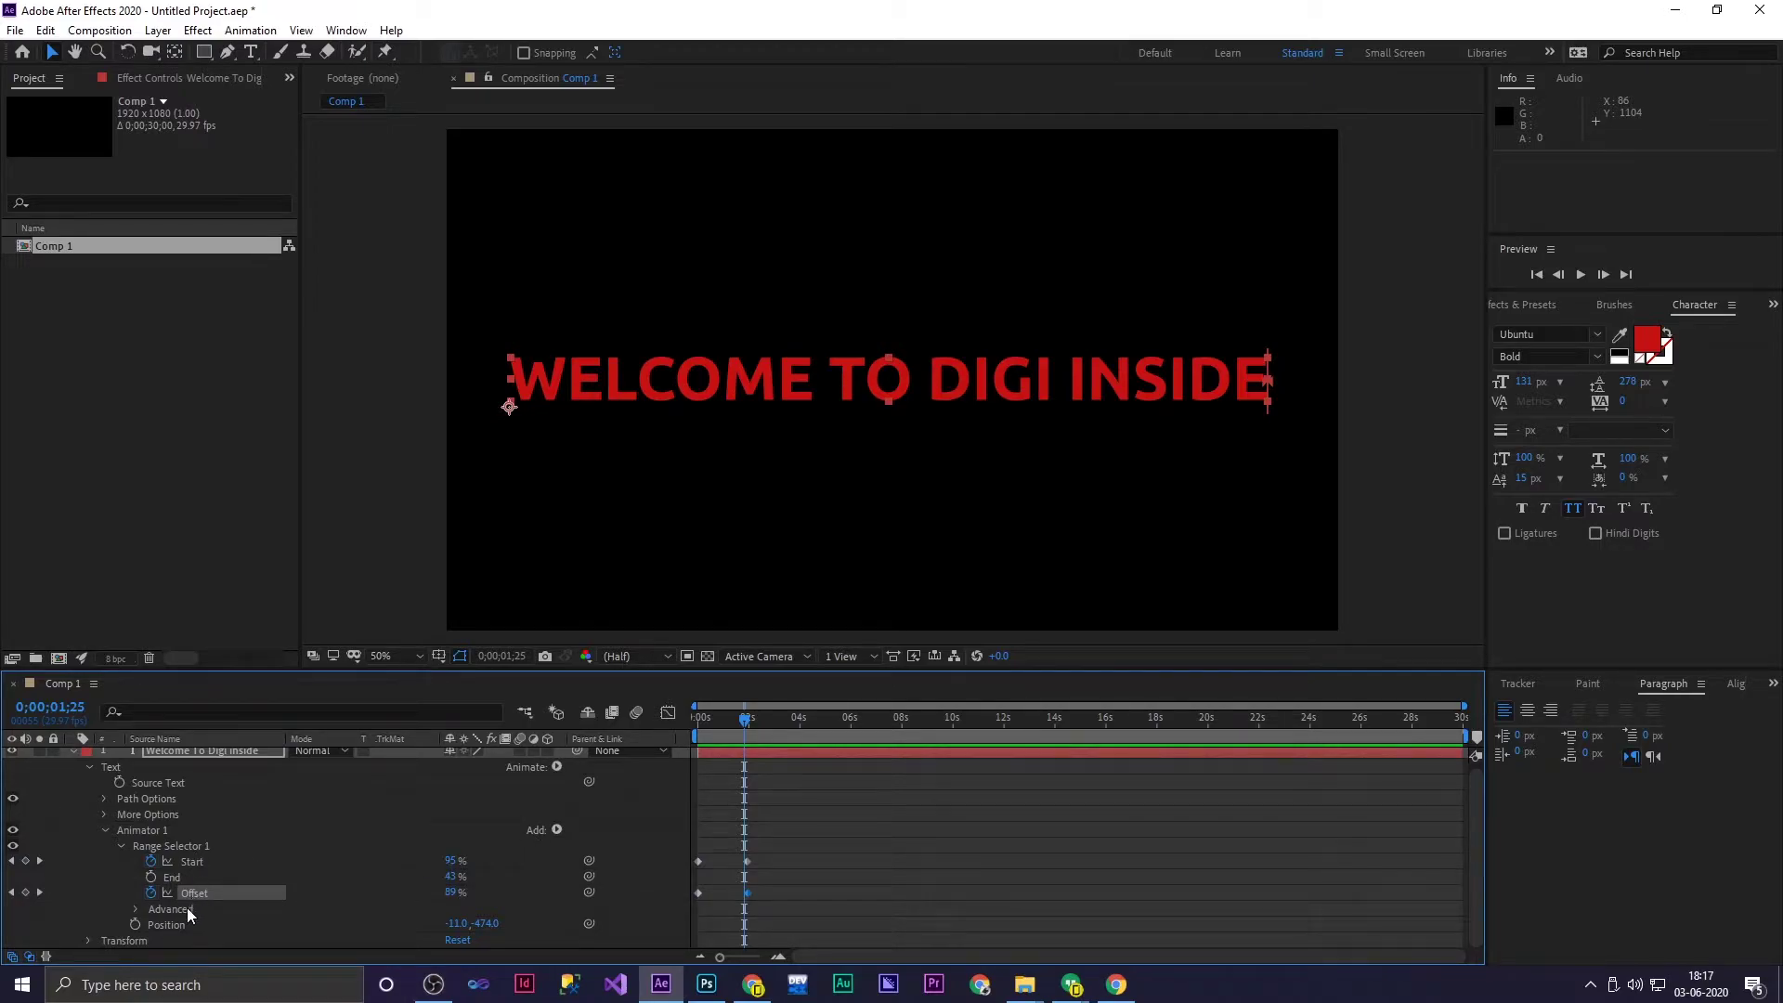
Expand Range Selector 1's Advanced options, set Based On to Words, and preview the word-by-word animation from the beginning
{"action": "left_click", "coordinate": [136, 910]}
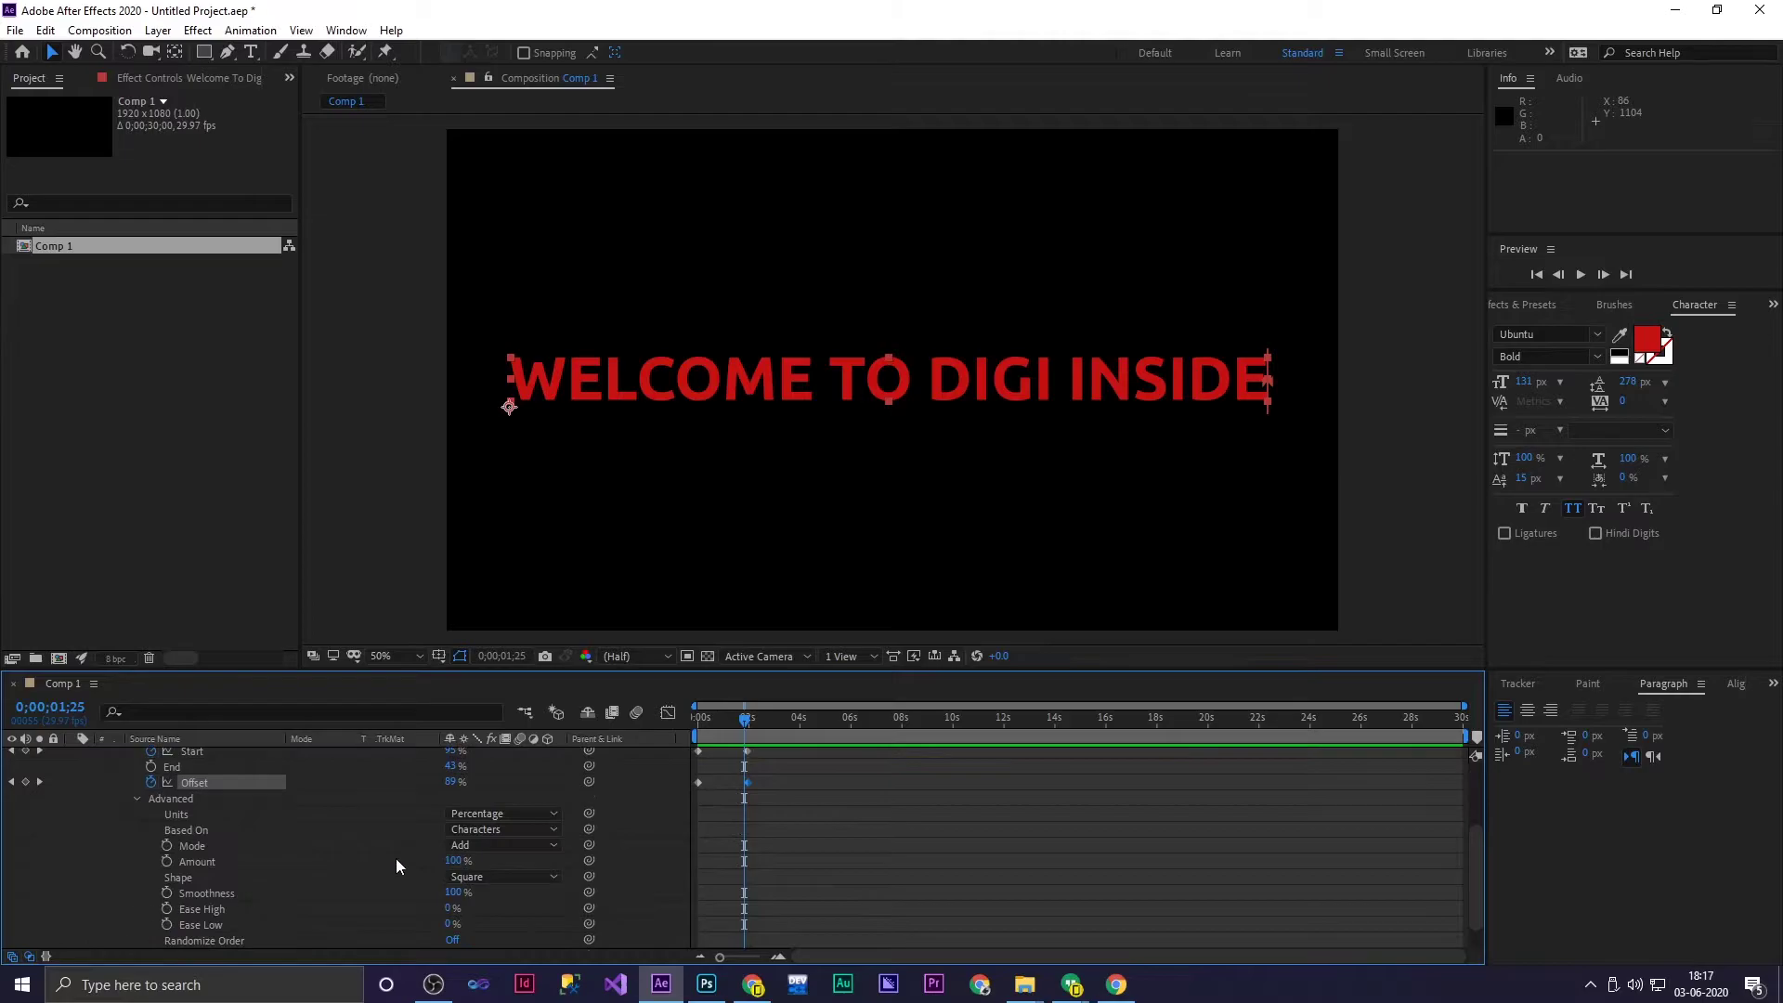
{"action": "left_click", "coordinate": [501, 813]}
{"action": "left_click", "coordinate": [493, 827]}
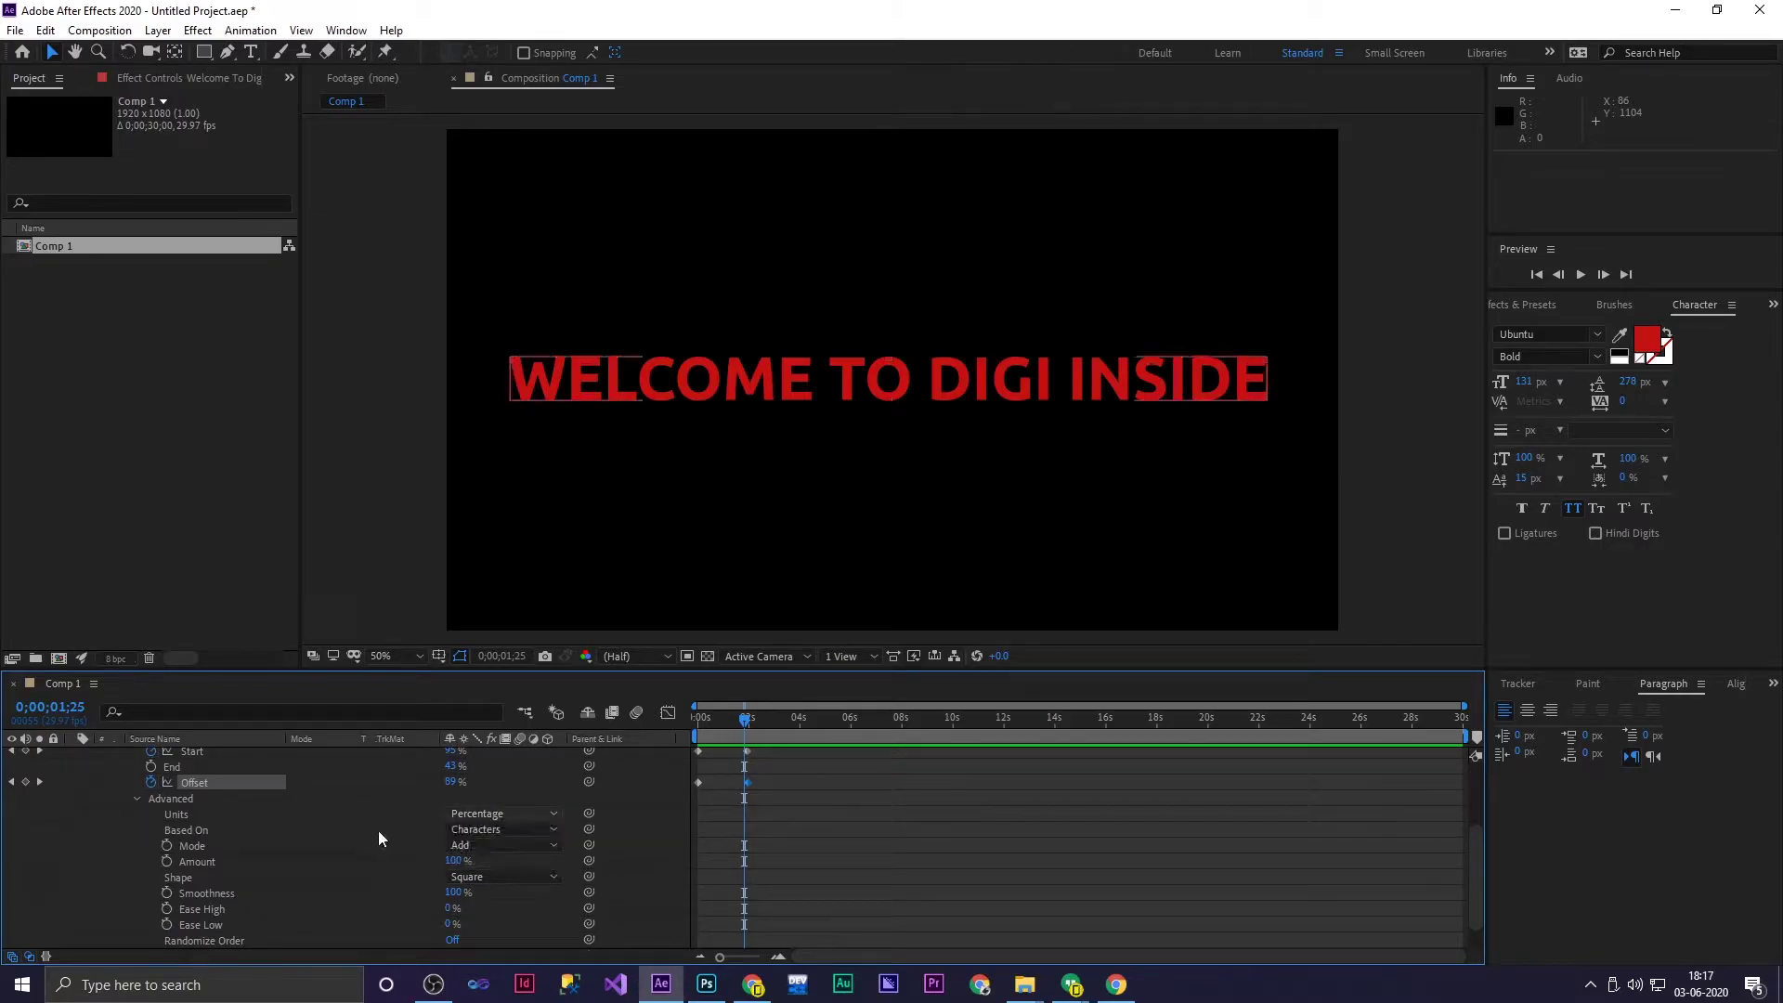
{"action": "left_click", "coordinate": [493, 829]}
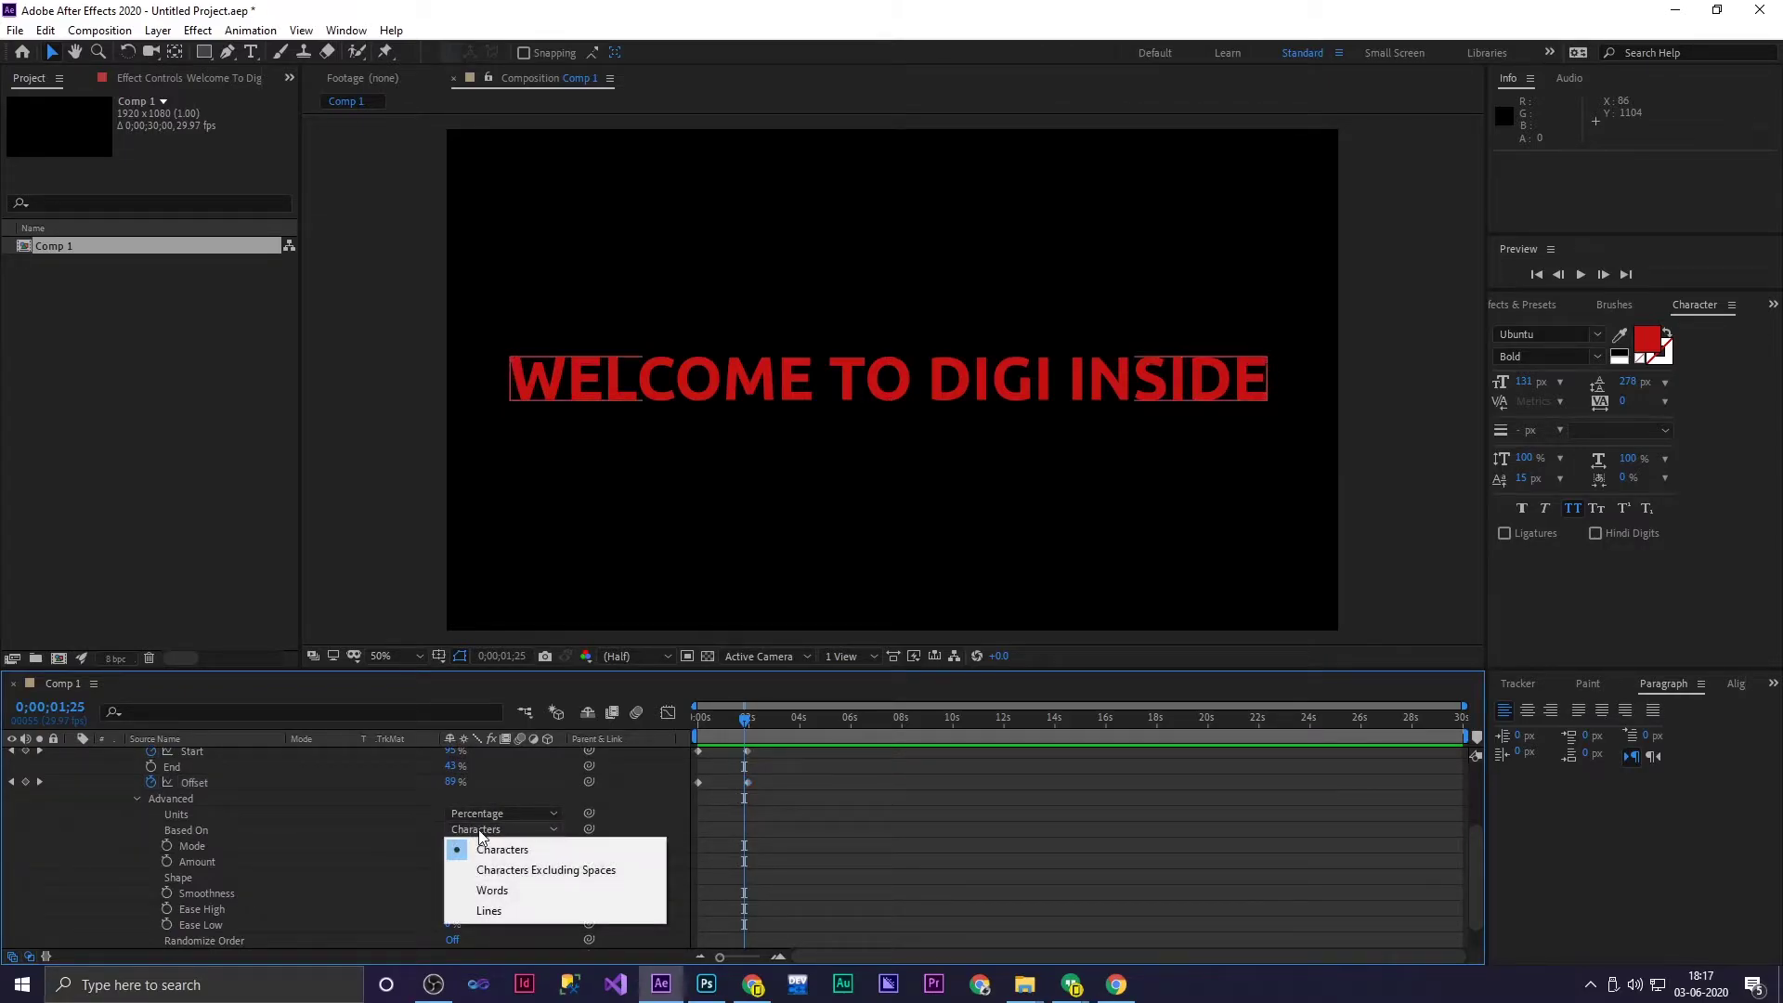
{"action": "left_click", "coordinate": [492, 891]}
{"action": "left_click_drag", "start_coordinate": [745, 721], "coordinate": [635, 747]}
{"action": "key", "text": "space"}
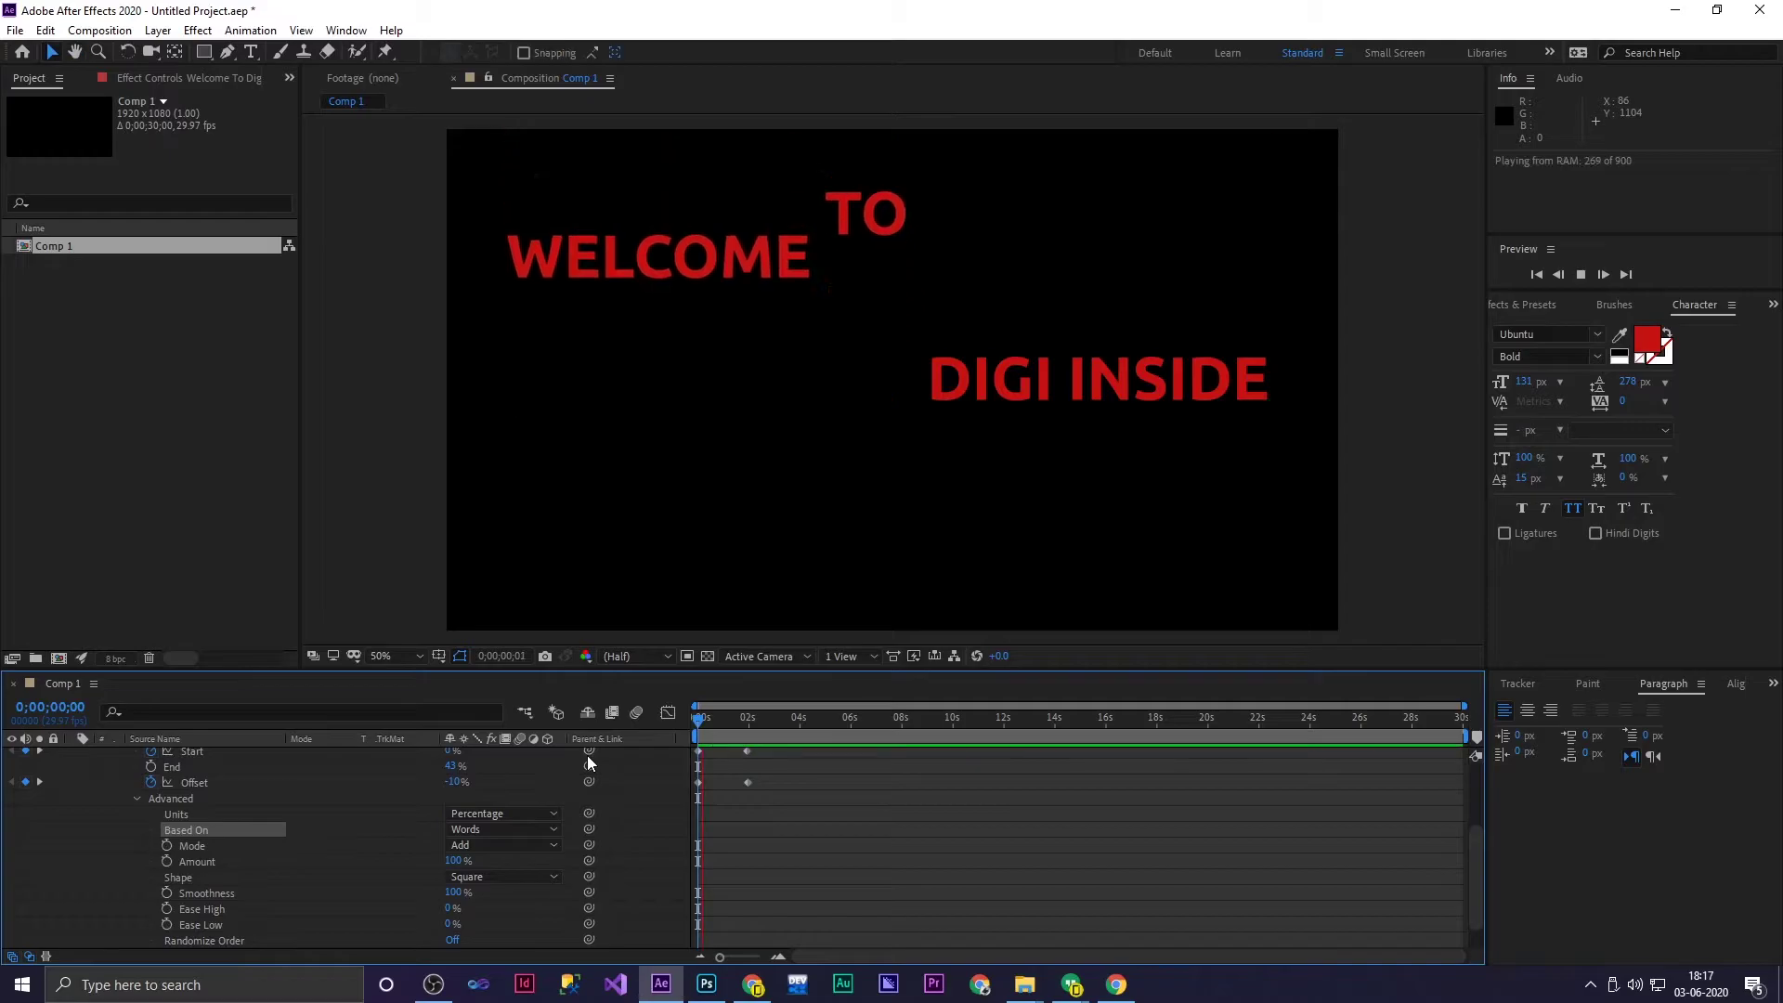
{"action": "key", "text": "space"}
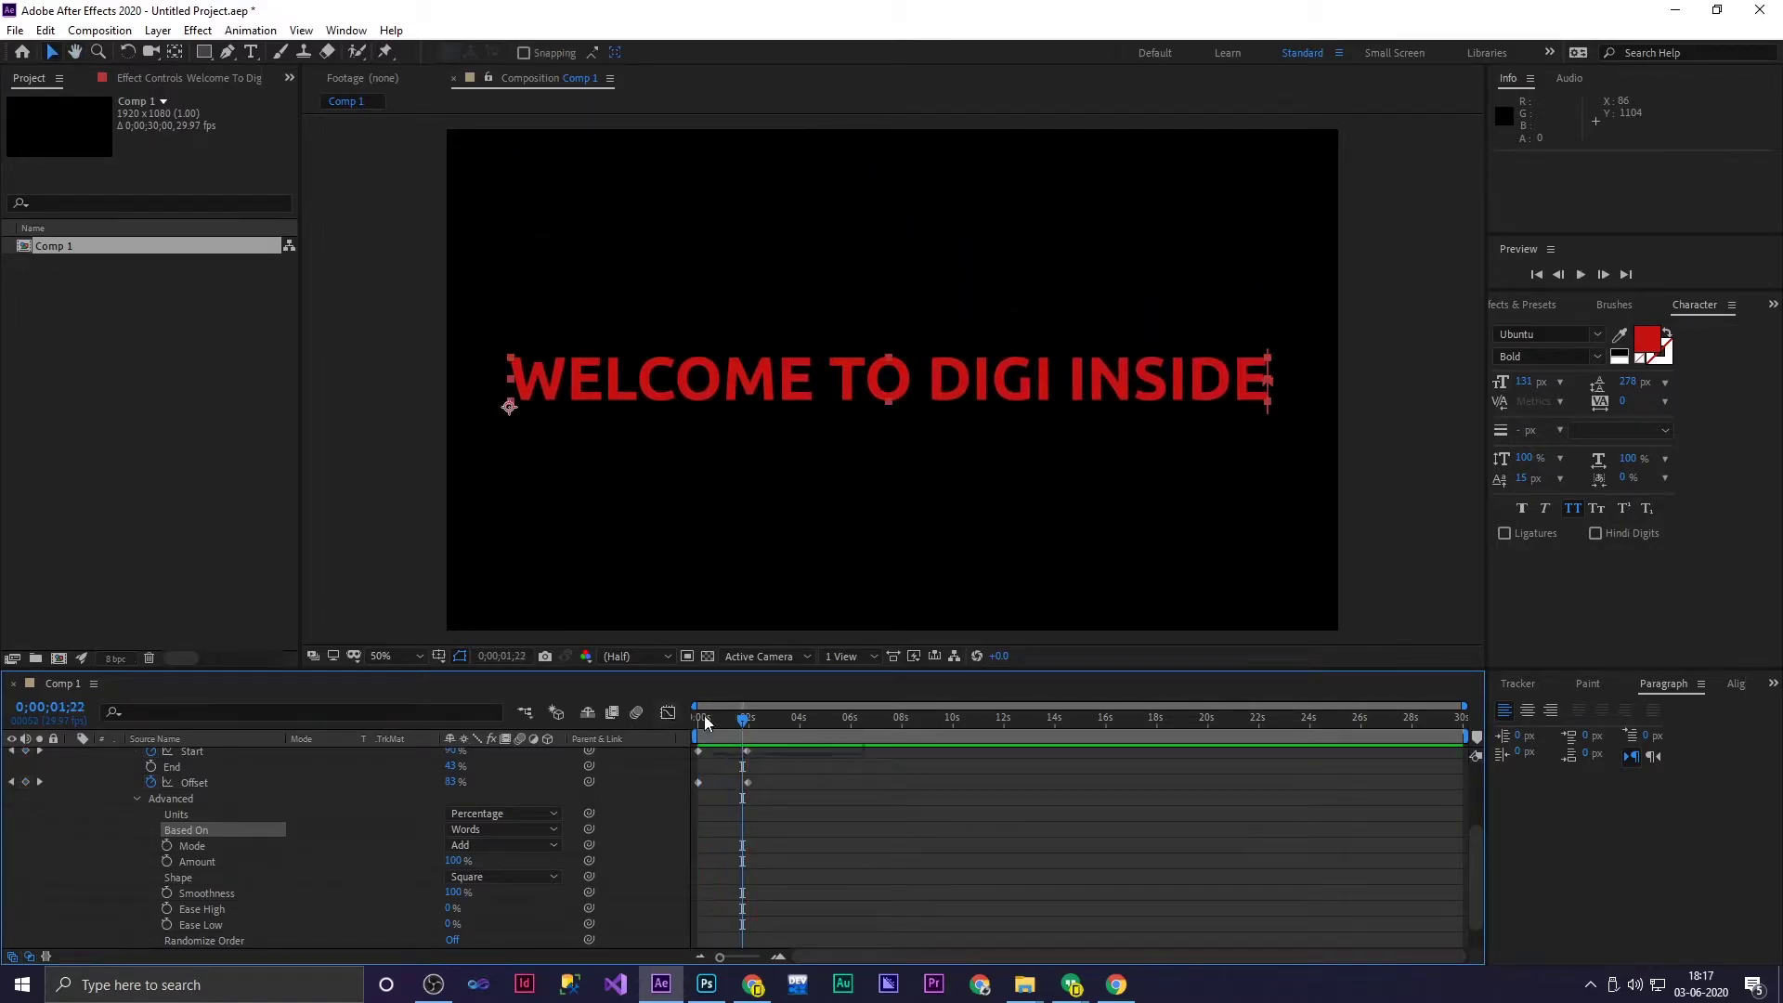
Remove the Start and Offset keyframes from Range Selector 1, and set Offset to 0% and End to 100%
{"action": "scroll", "coordinate": [487, 799], "scroll_direction": "up", "scroll_amount": 1}
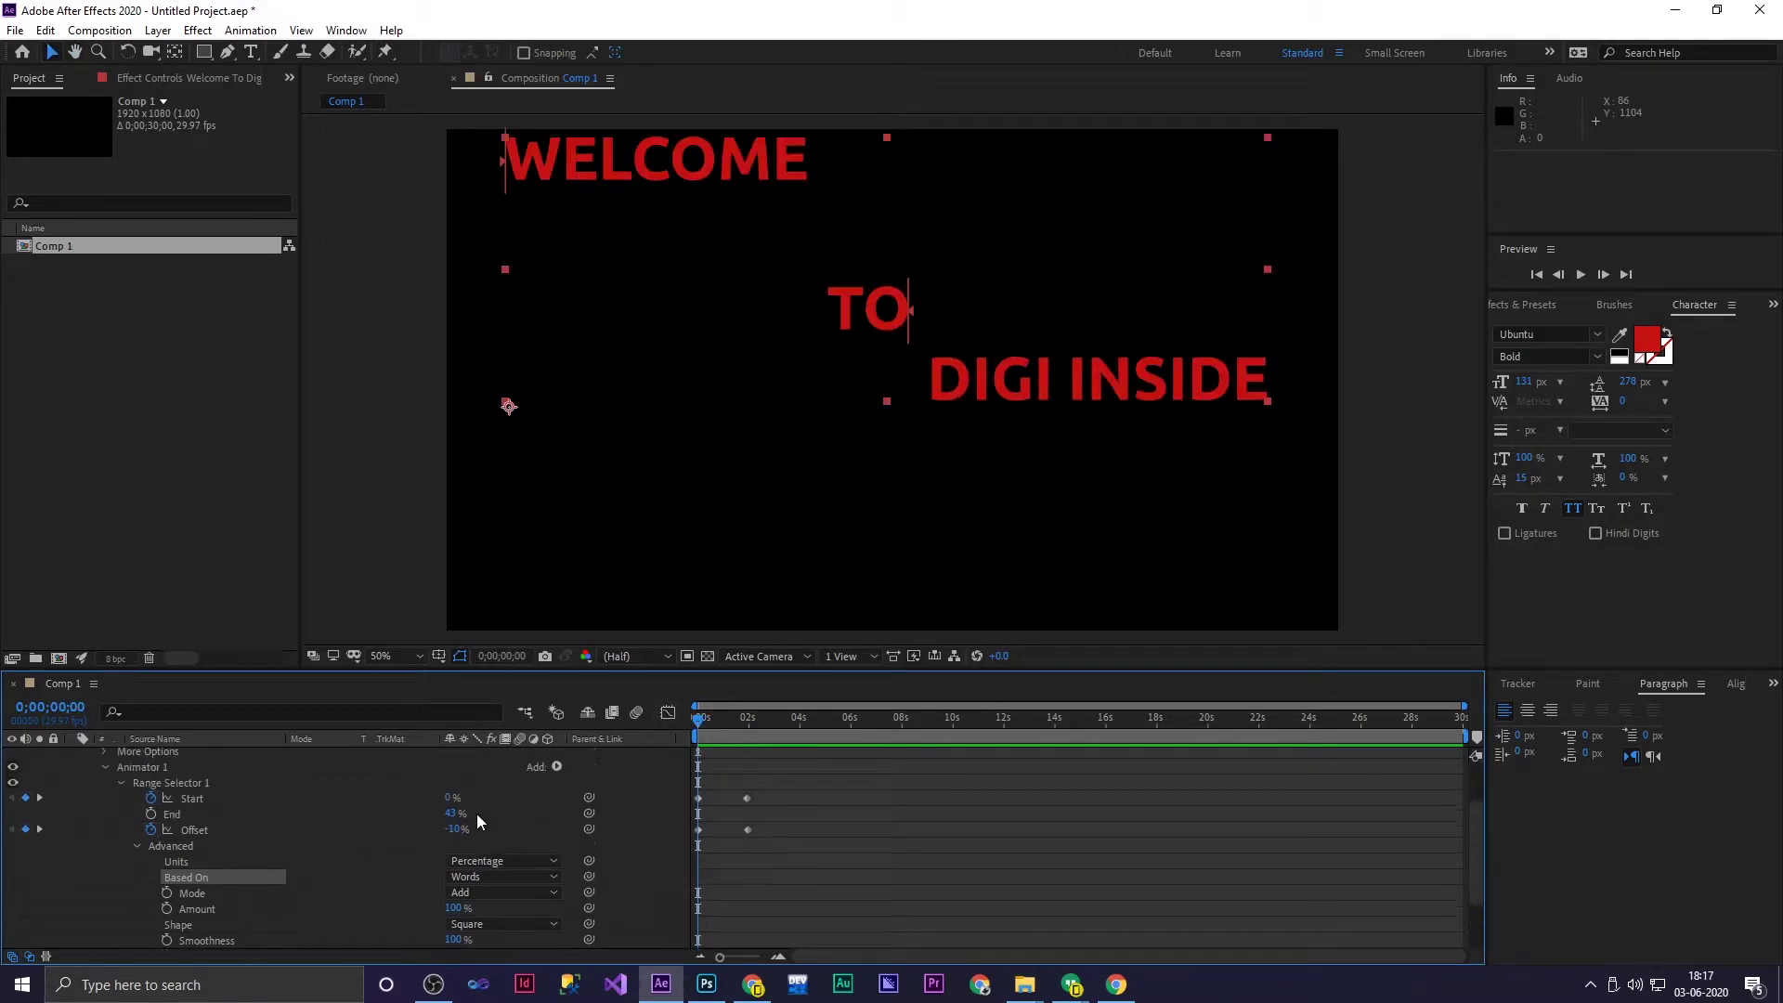
{"action": "left_click", "coordinate": [146, 830]}
{"action": "left_click", "coordinate": [151, 798]}
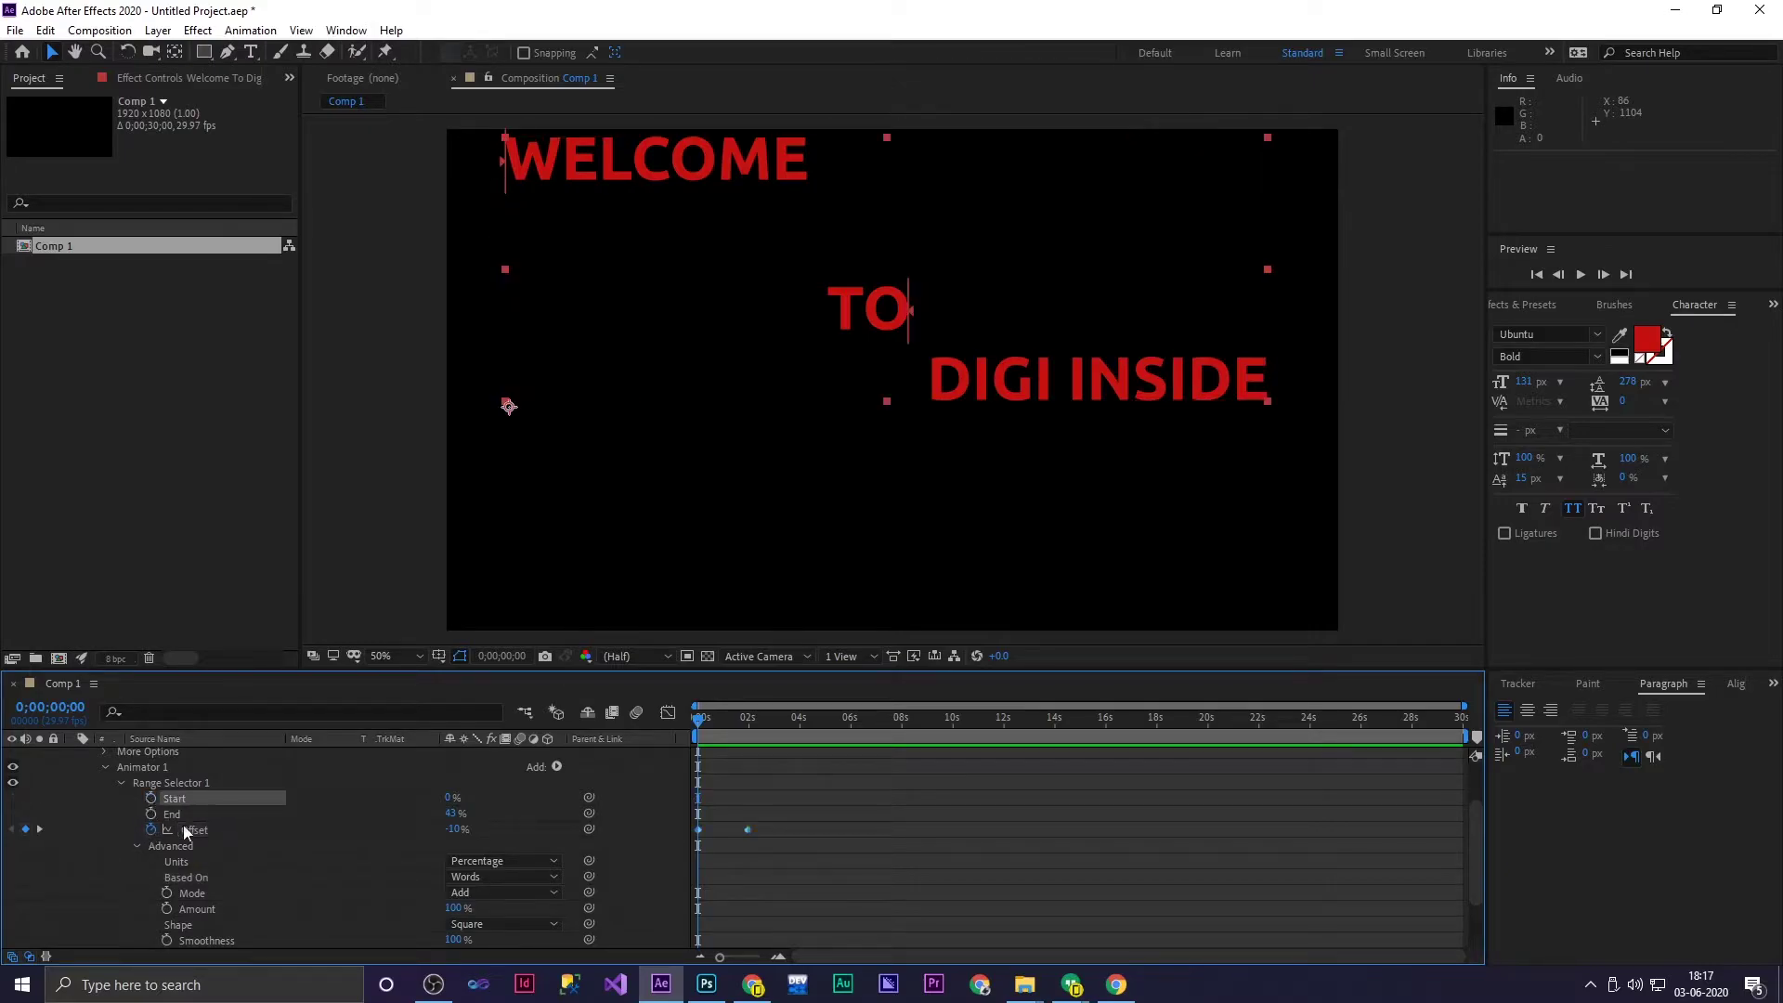
{"action": "left_click", "coordinate": [453, 829]}
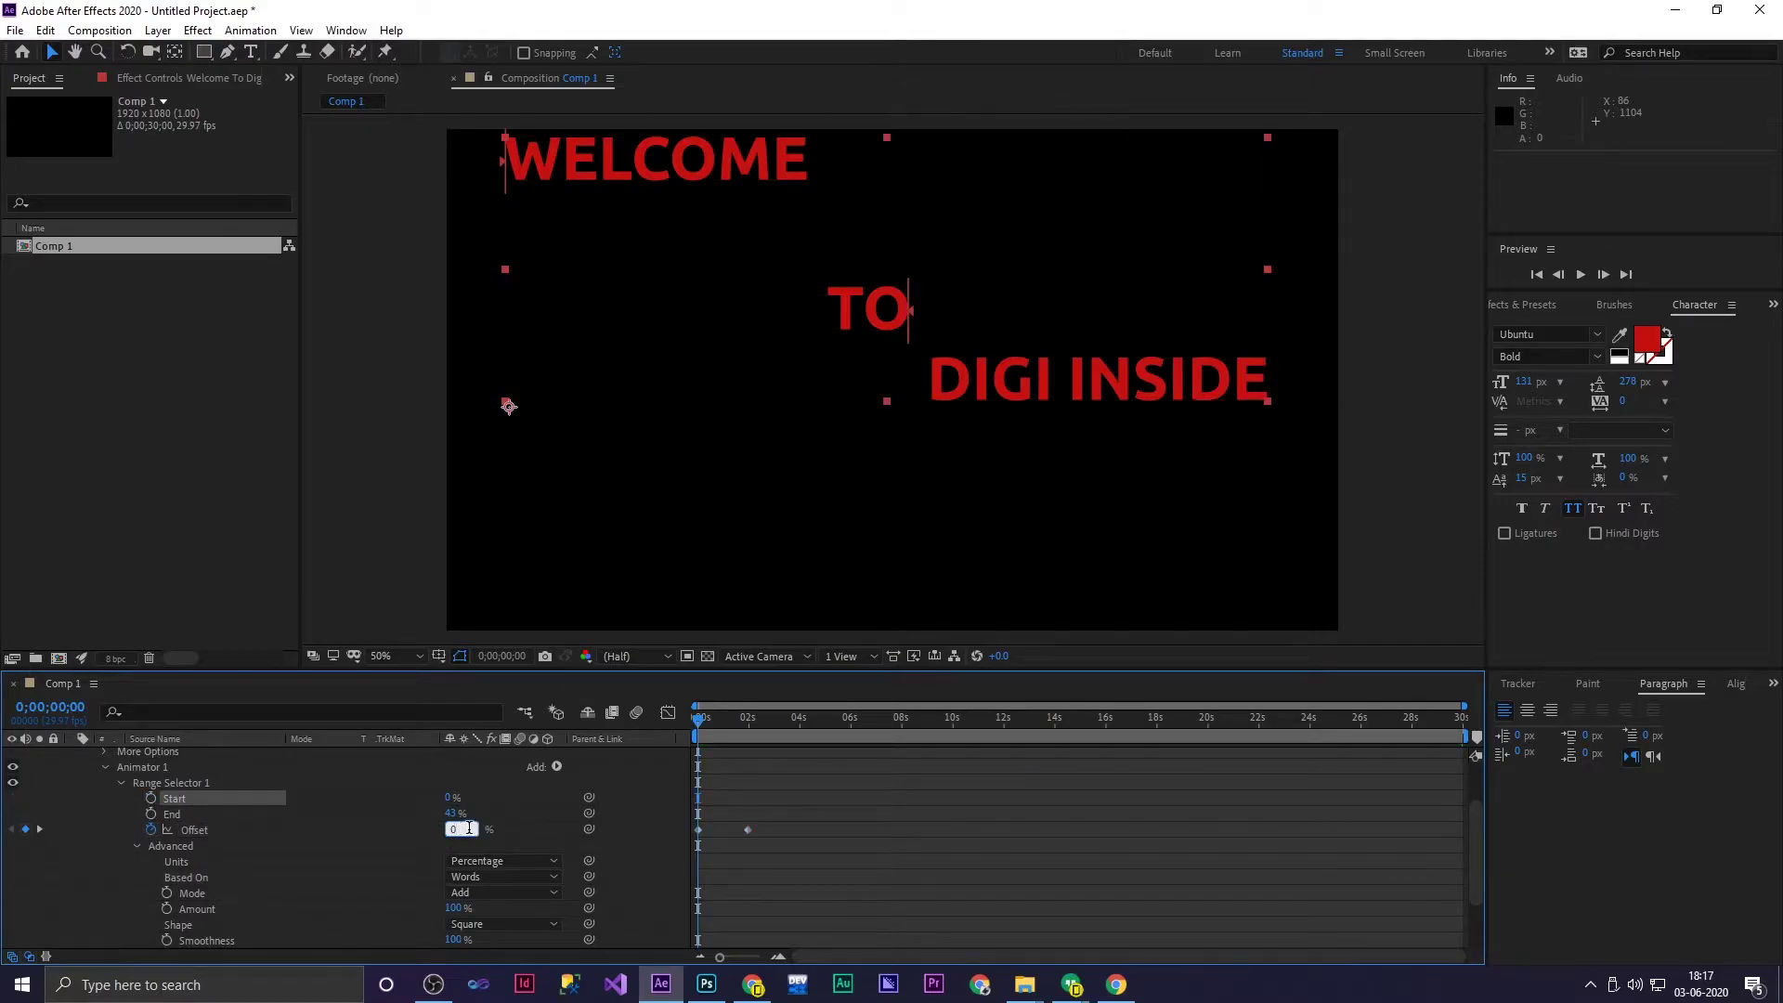
{"action": "key", "text": "Return"}
{"action": "type", "text": "100"}
{"action": "key", "text": "Return"}
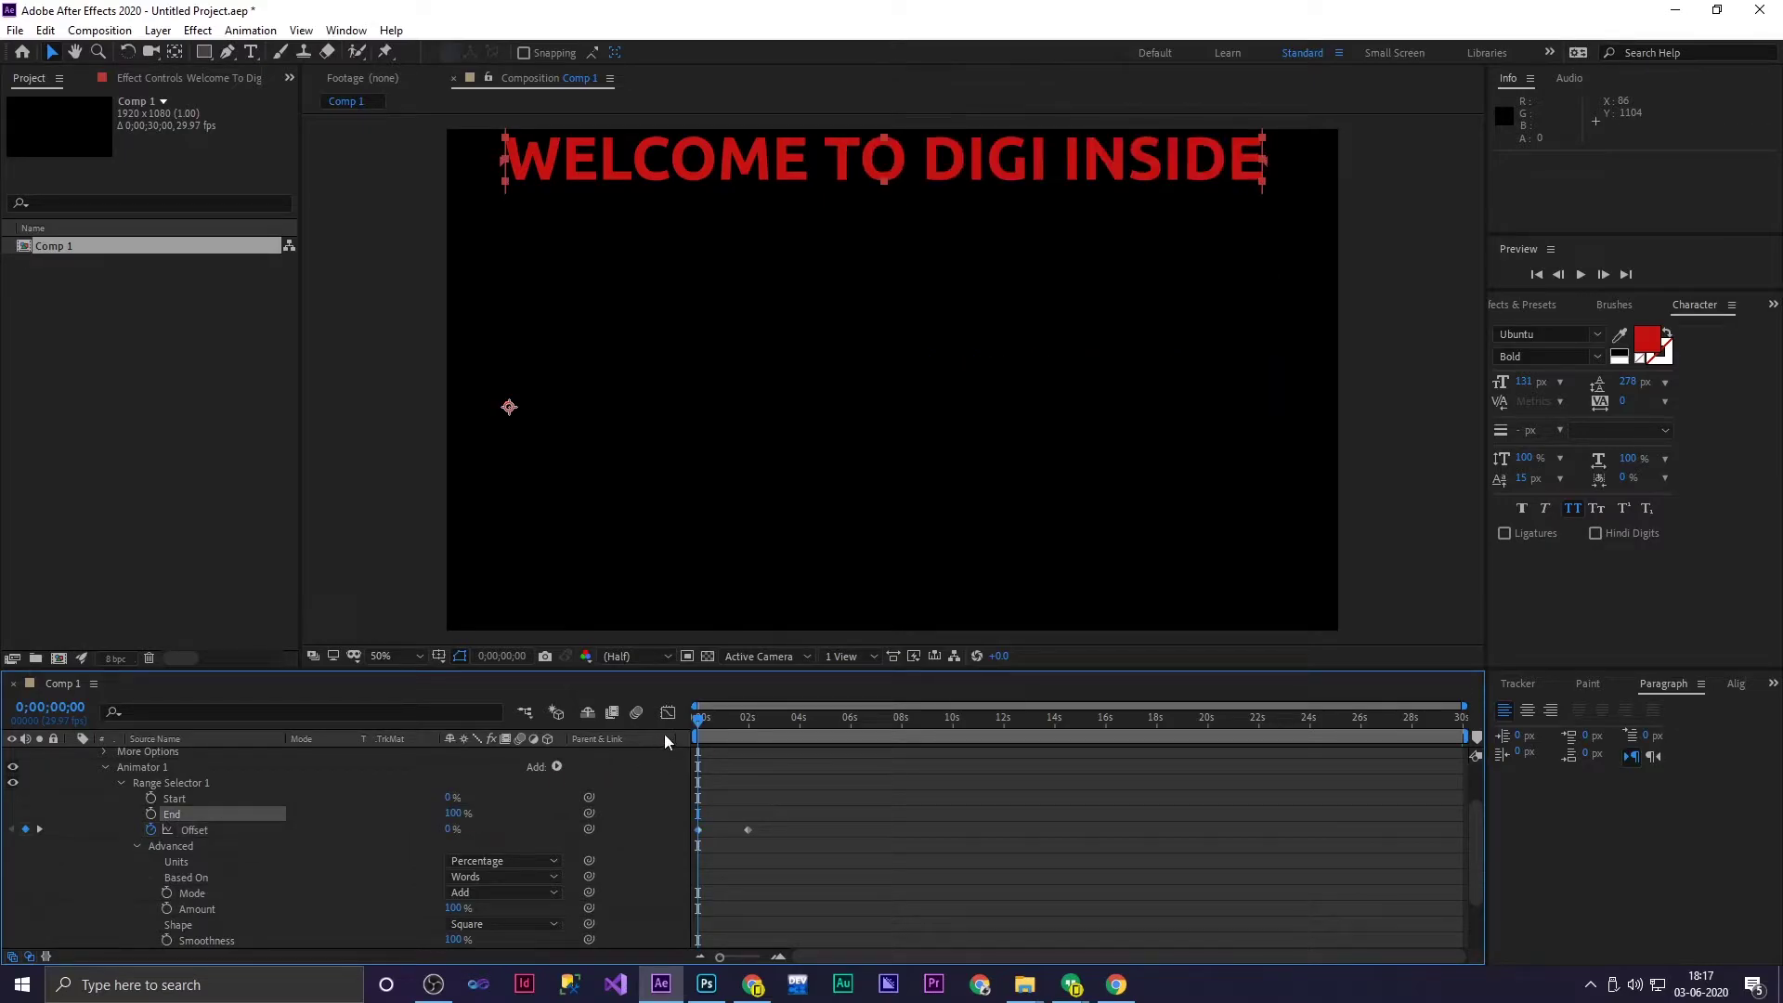
{"action": "left_click", "coordinate": [151, 827]}
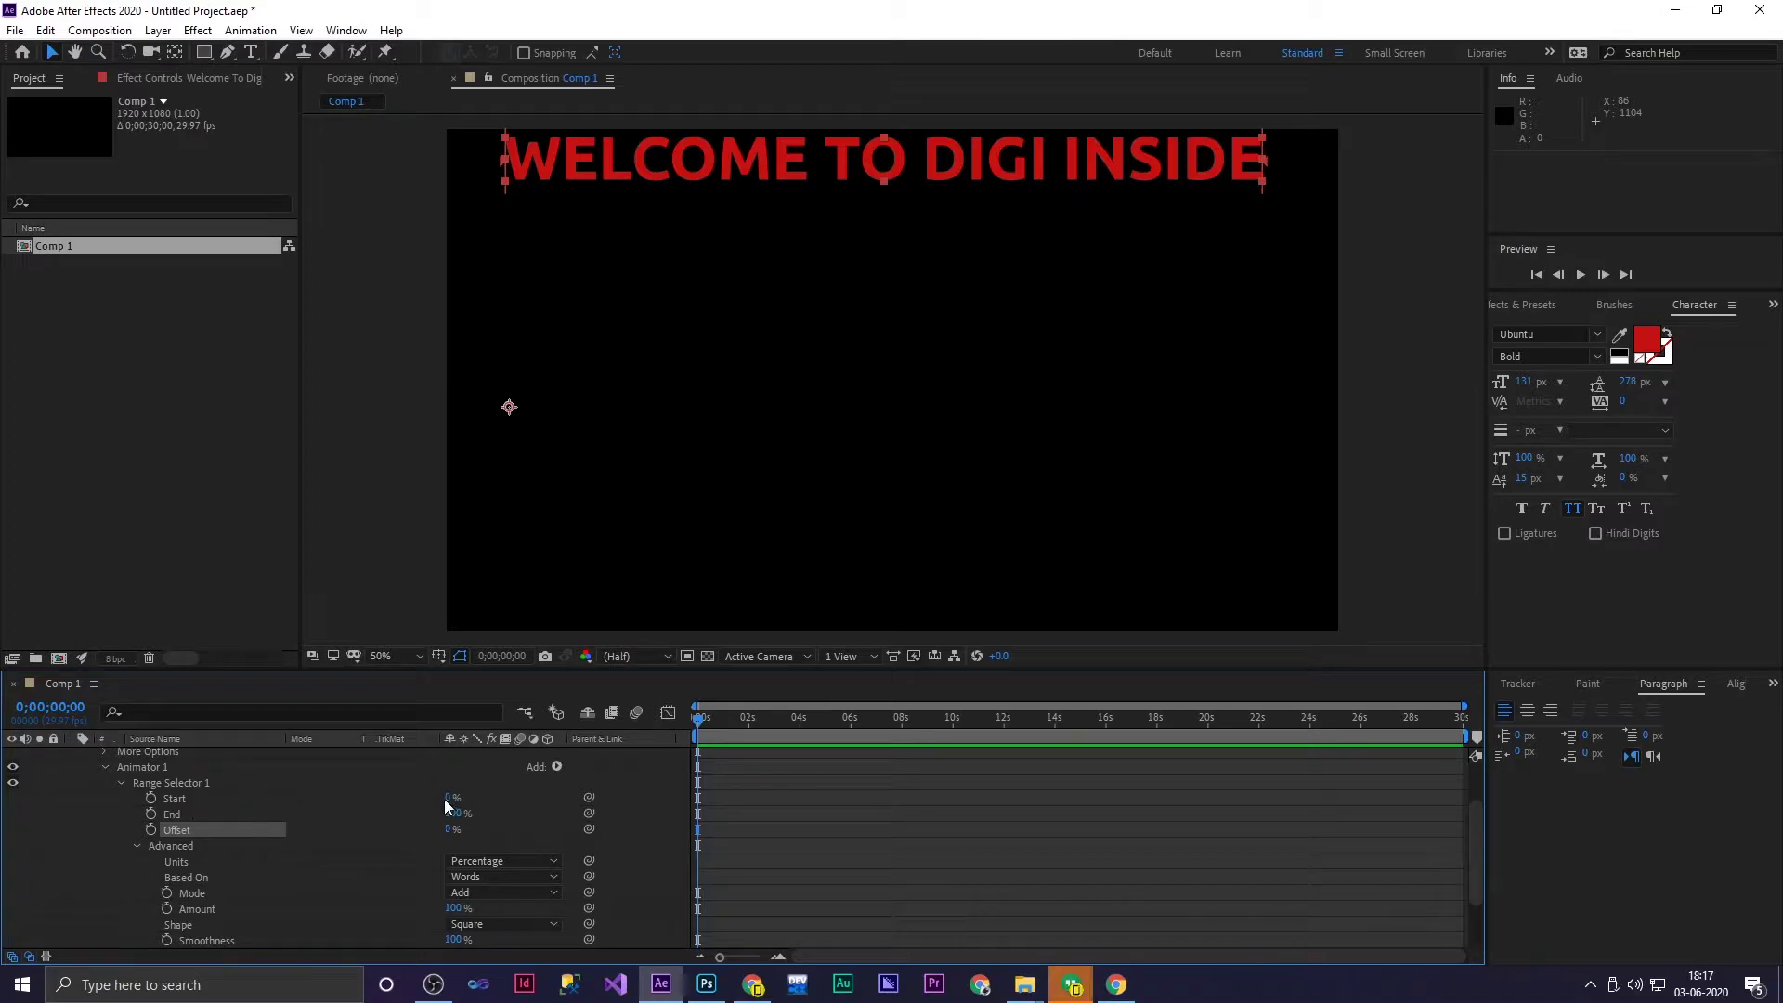
Keyframe Range Selector 1's Start from 0% at the beginning to 100% at 0;00;01;28, and preview the animation
{"action": "mouse_move", "coordinate": [447, 796]}
{"action": "left_mouse_down"}
{"action": "mouse_move", "coordinate": [553, 791]}
{"action": "mouse_move", "coordinate": [420, 813]}
{"action": "left_mouse_up"}
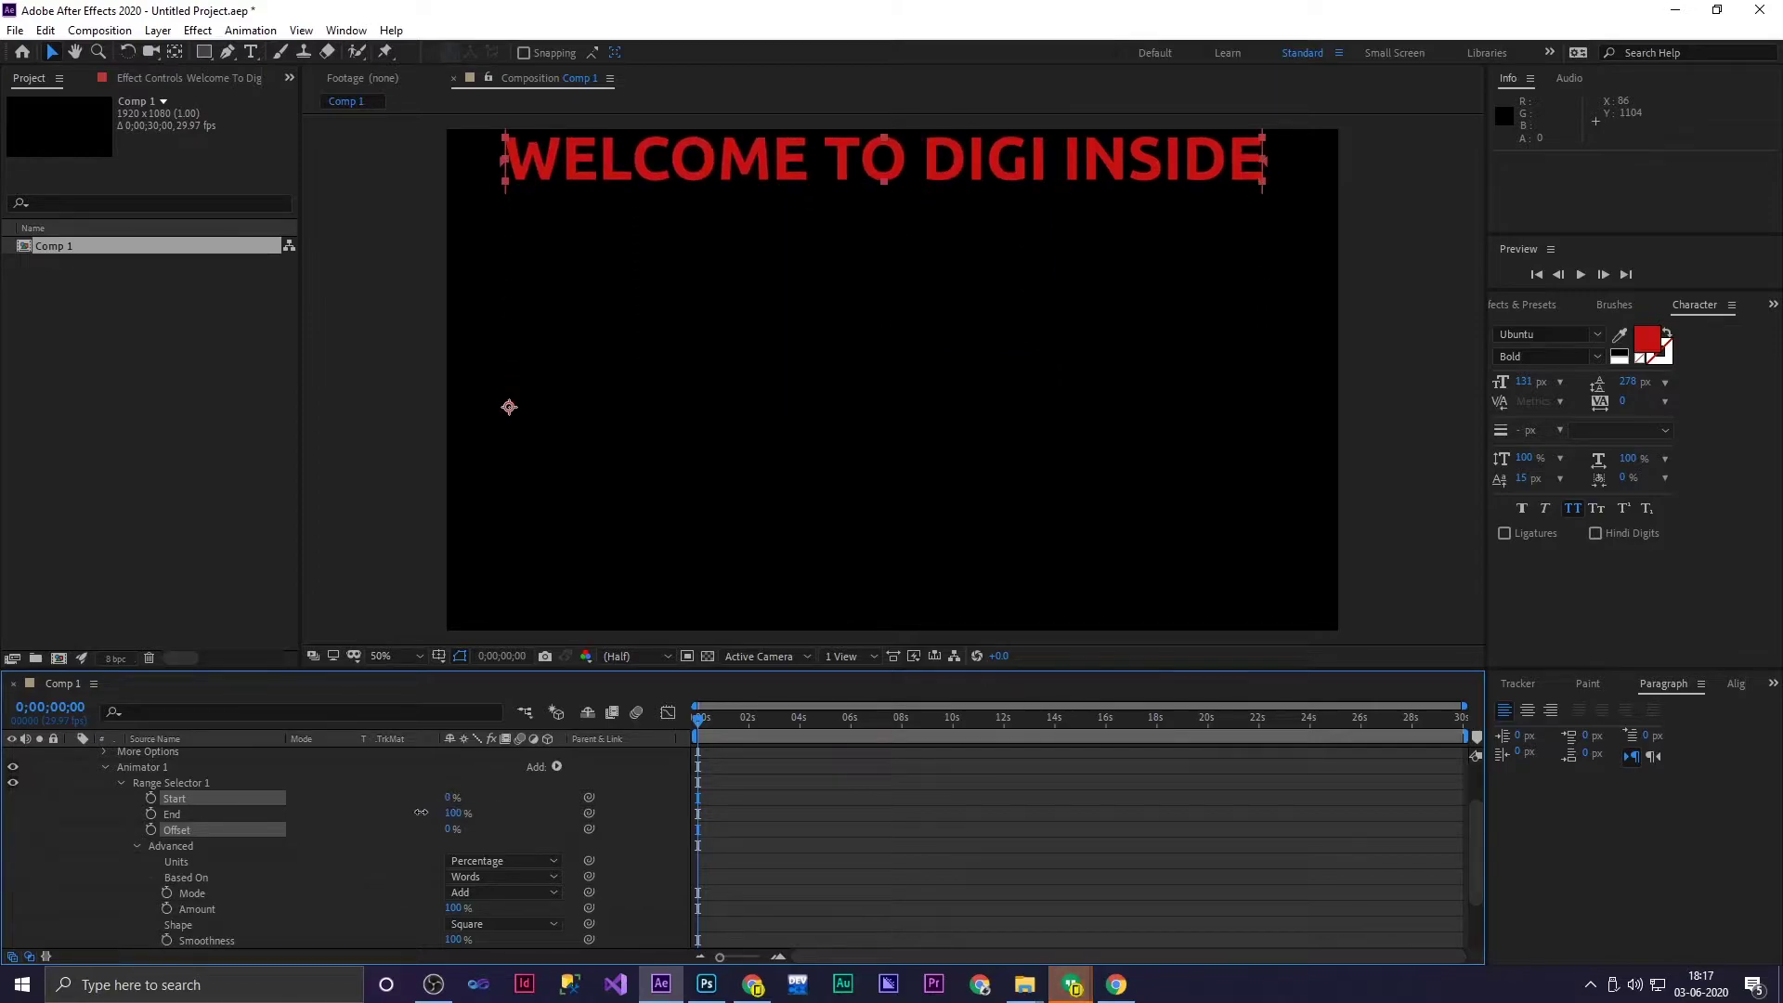
{"action": "left_click", "coordinate": [150, 798]}
{"action": "left_click_drag", "start_coordinate": [707, 722], "coordinate": [747, 722]}
{"action": "left_click_drag", "start_coordinate": [444, 797], "coordinate": [687, 780]}
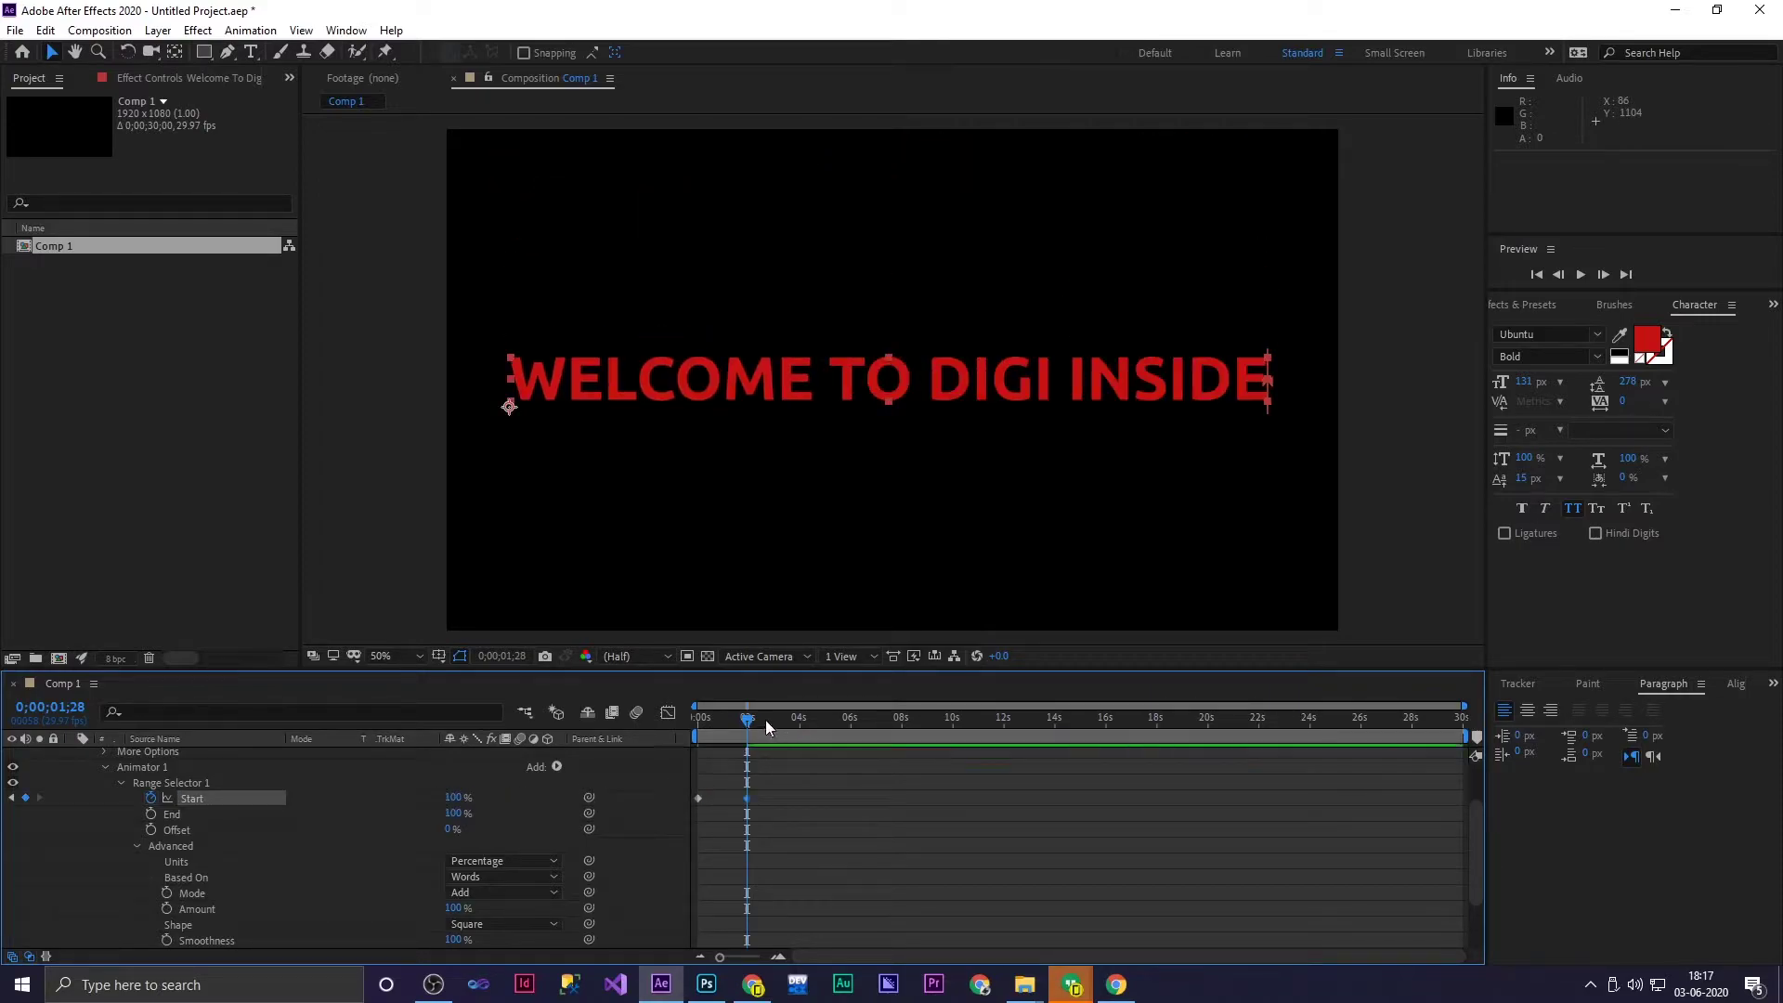
{"action": "key", "text": "space"}
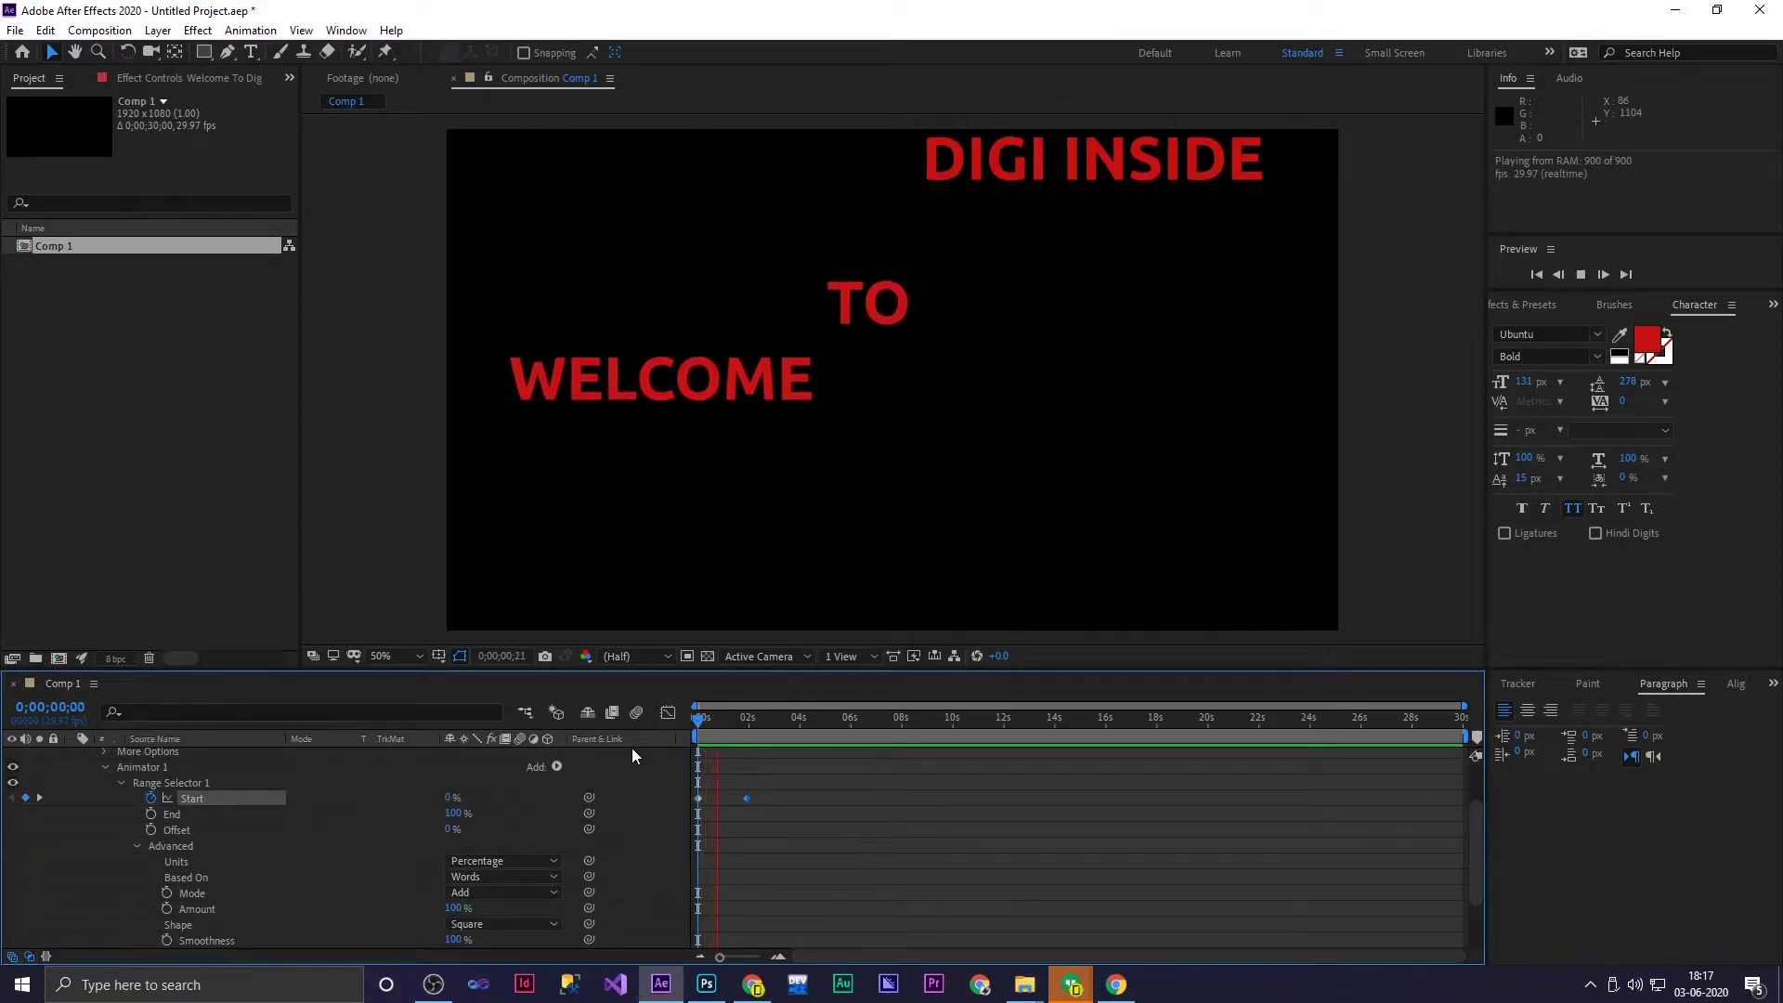
{"action": "key", "text": "space"}
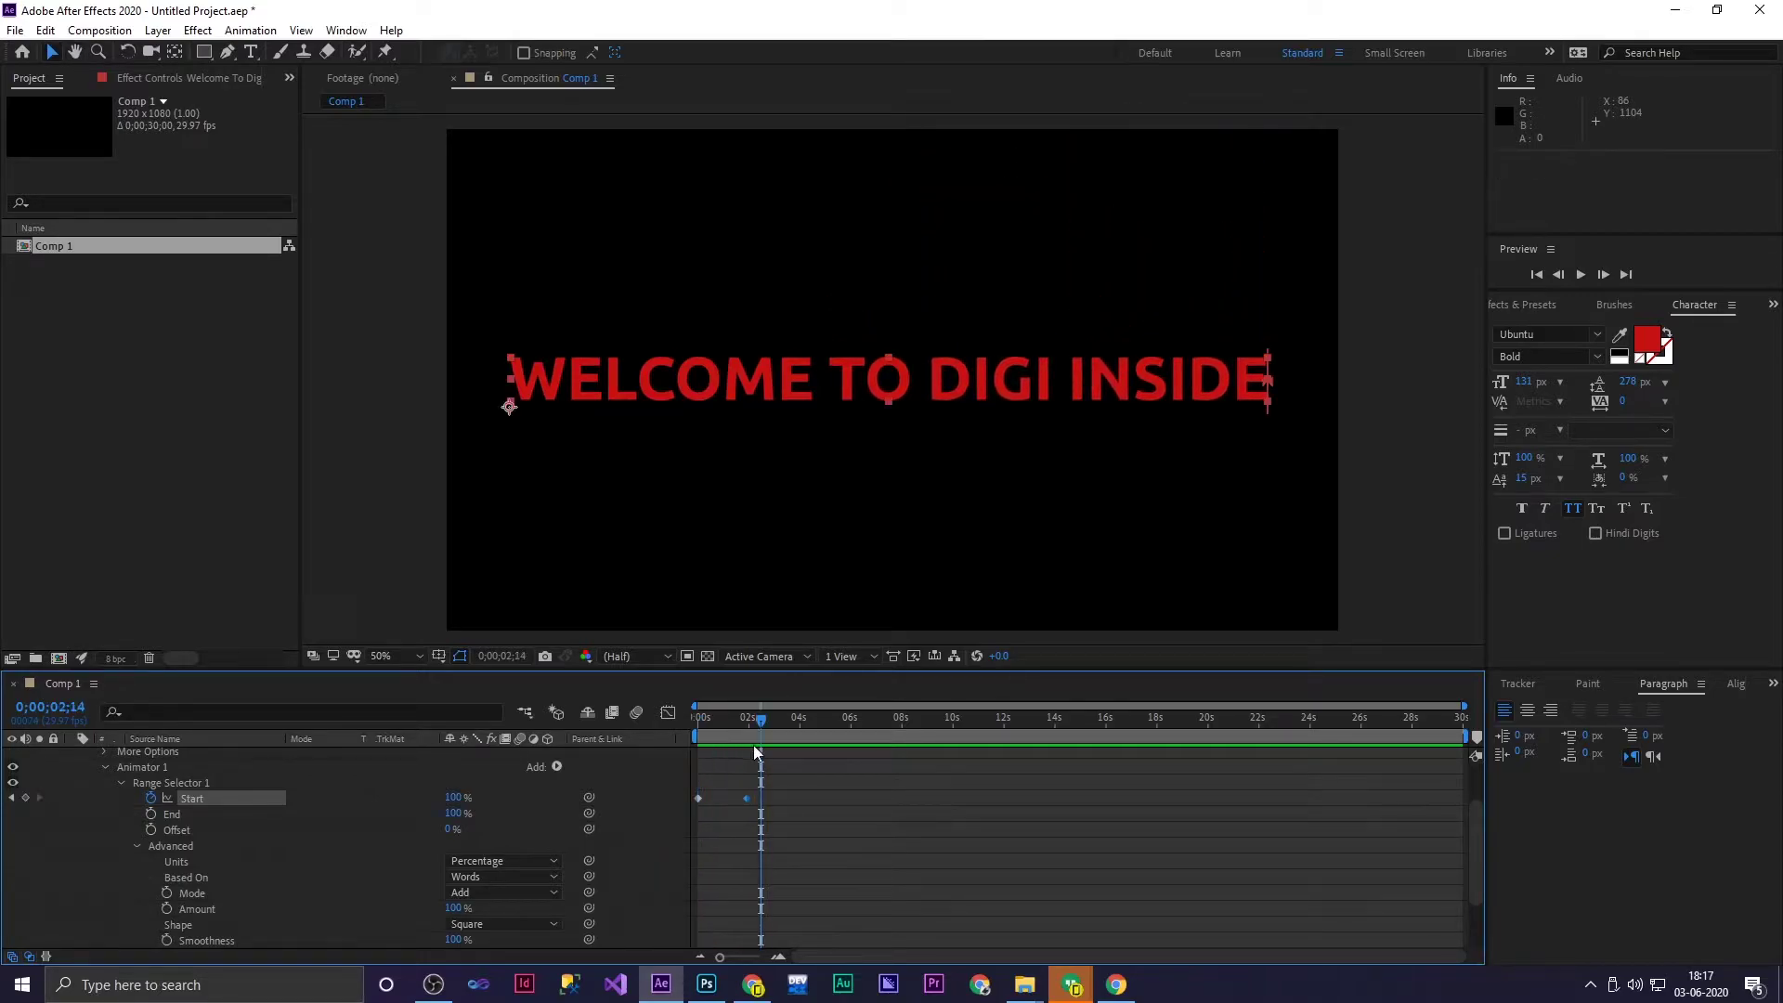
Move the second Start keyframe to 0;00;01;03 and apply Easy Ease to both Start keyframes
{"action": "left_click_drag", "start_coordinate": [747, 799], "coordinate": [727, 800]}
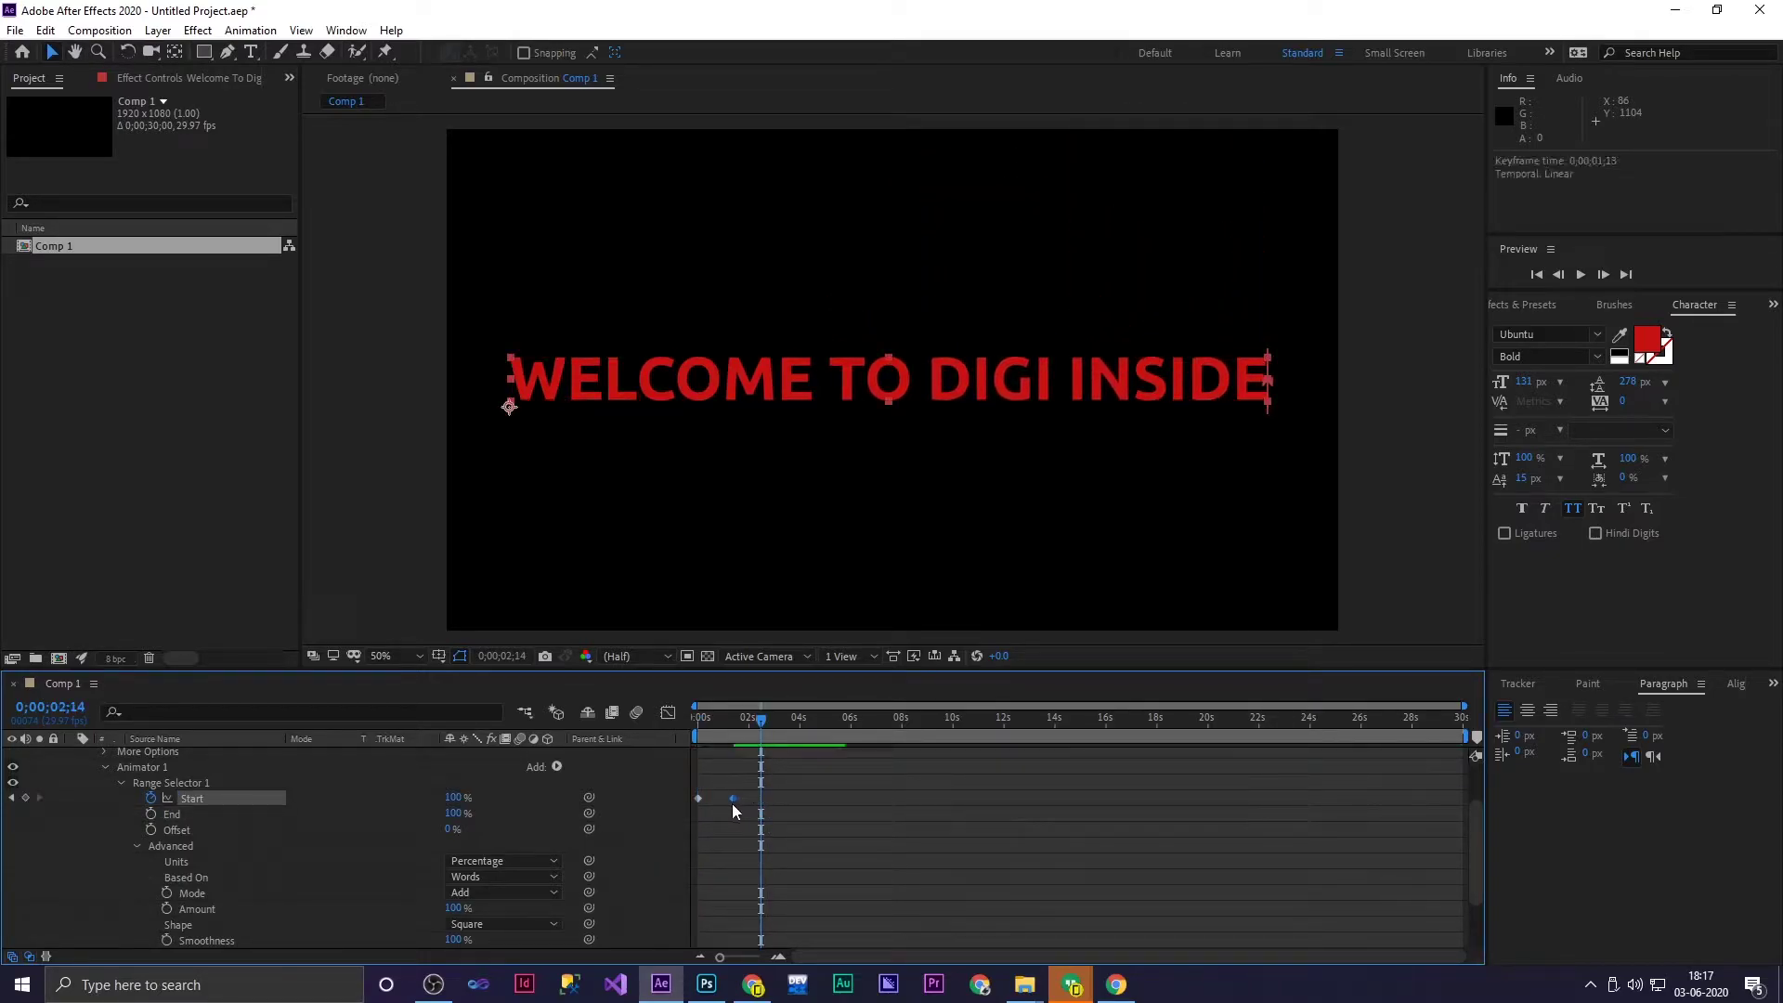
{"action": "left_click_drag", "start_coordinate": [759, 721], "coordinate": [659, 743]}
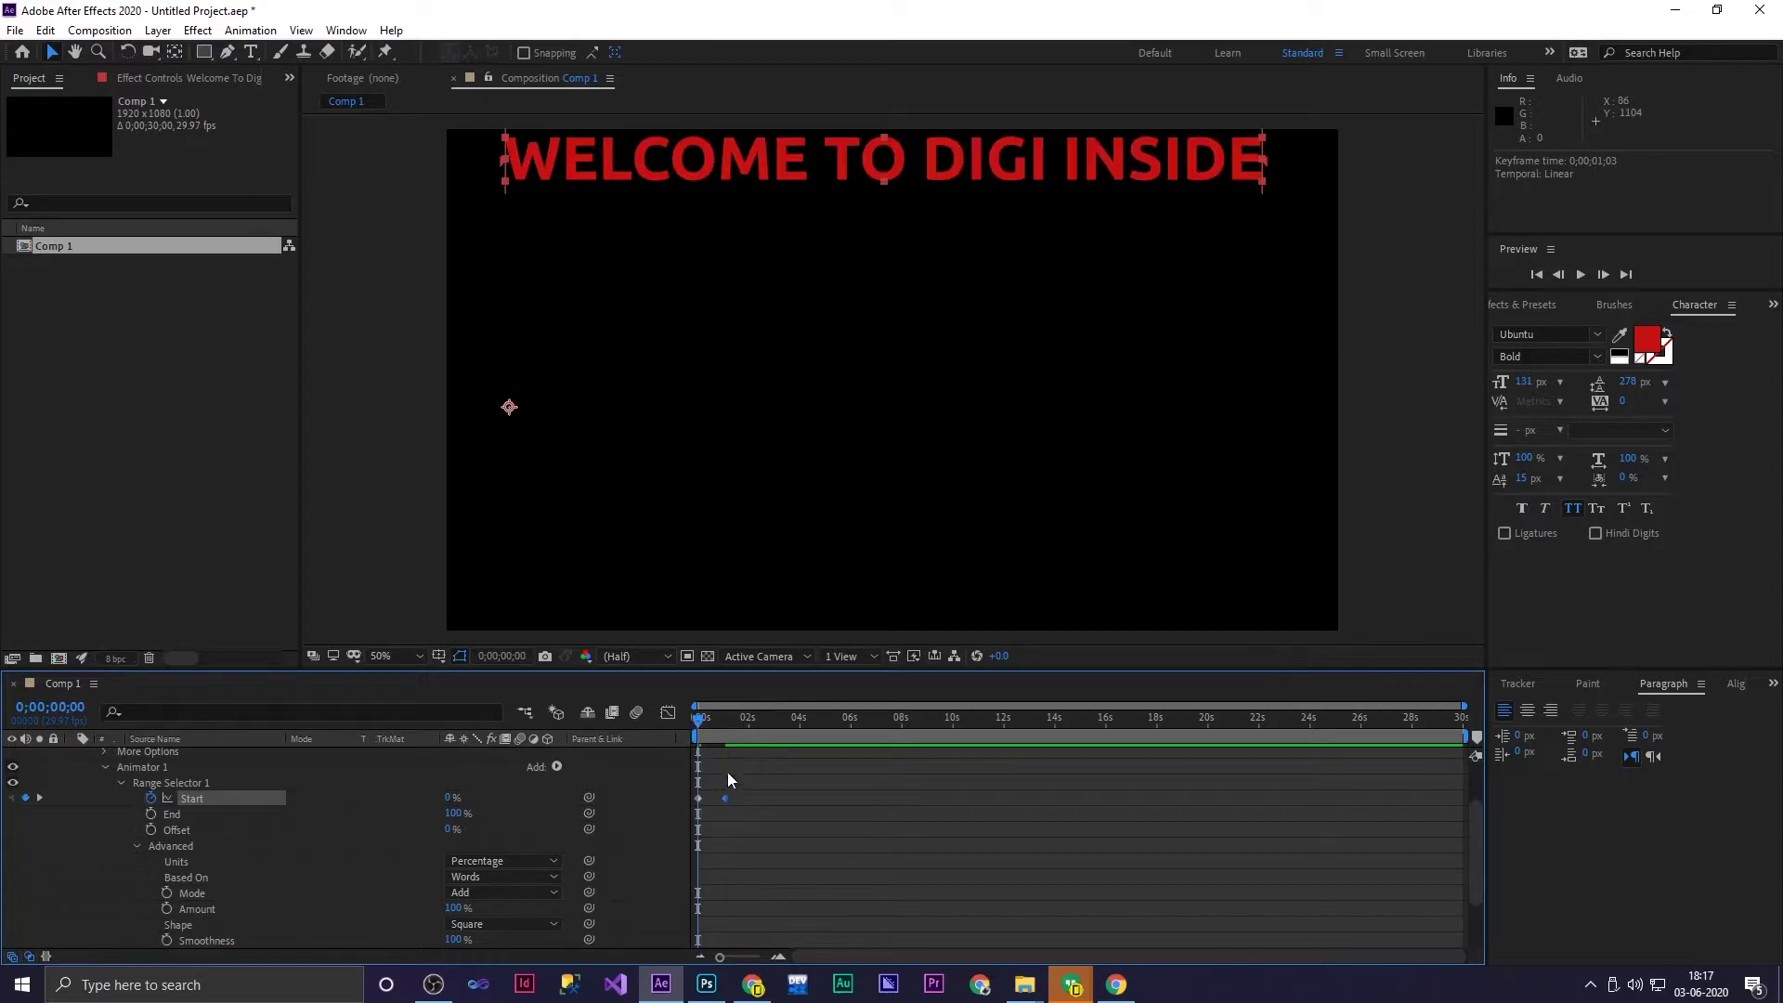
{"action": "left_click_drag", "start_coordinate": [738, 785], "coordinate": [665, 821]}
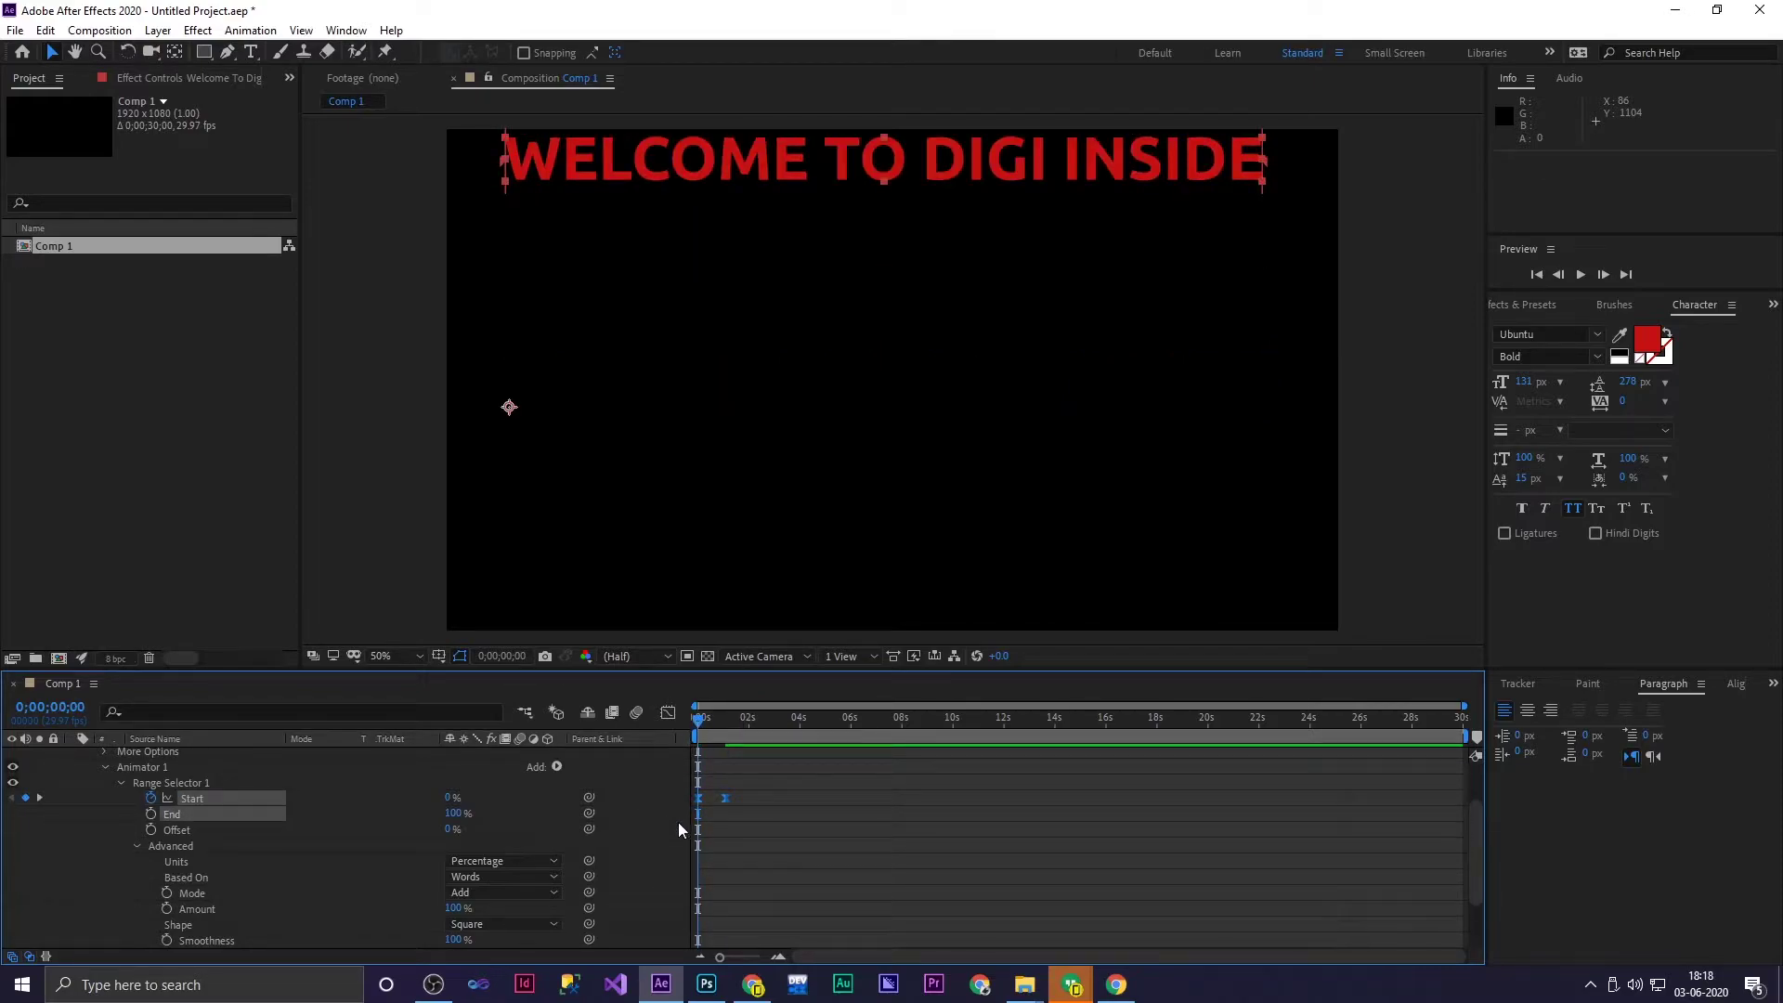
Reshape the Start speed curve in the graph editor to peak sharply near the beginning, and preview the eased animation twice
{"action": "left_click", "coordinate": [668, 713]}
{"action": "left_click", "coordinate": [725, 908]}
{"action": "left_click_drag", "start_coordinate": [718, 909], "coordinate": [714, 911]}
{"action": "key", "text": "space"}
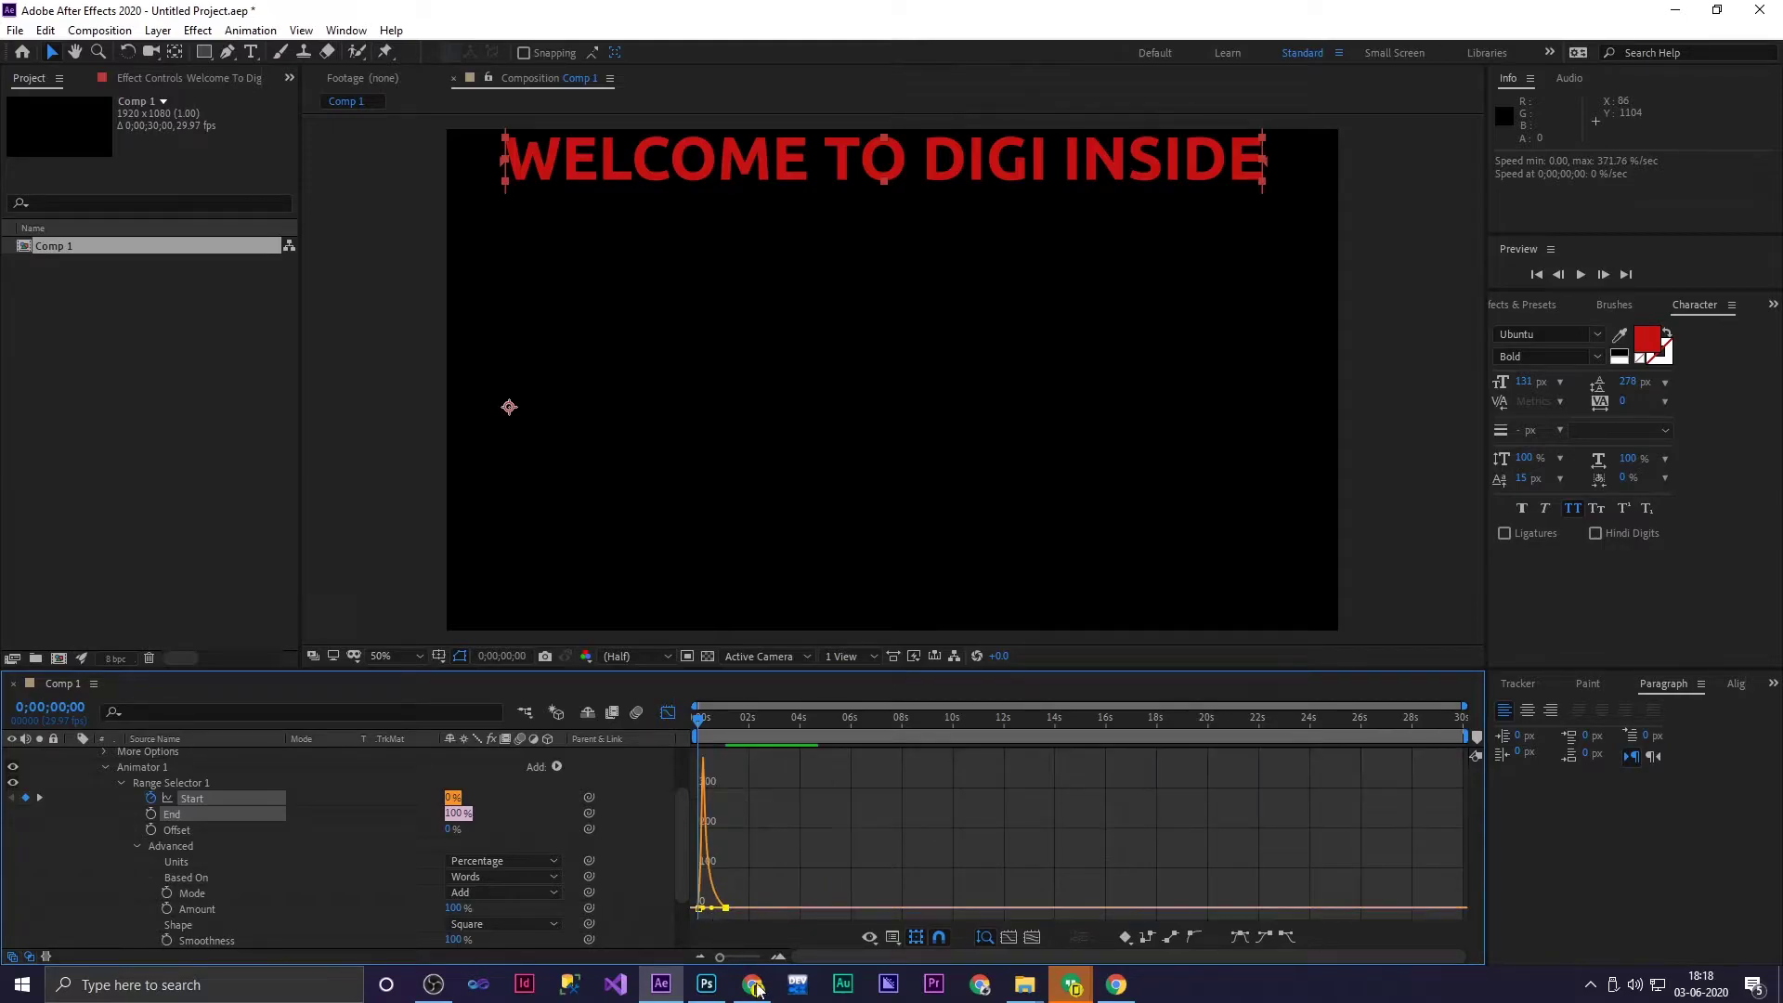
{"action": "mouse_move", "coordinate": [752, 985]}
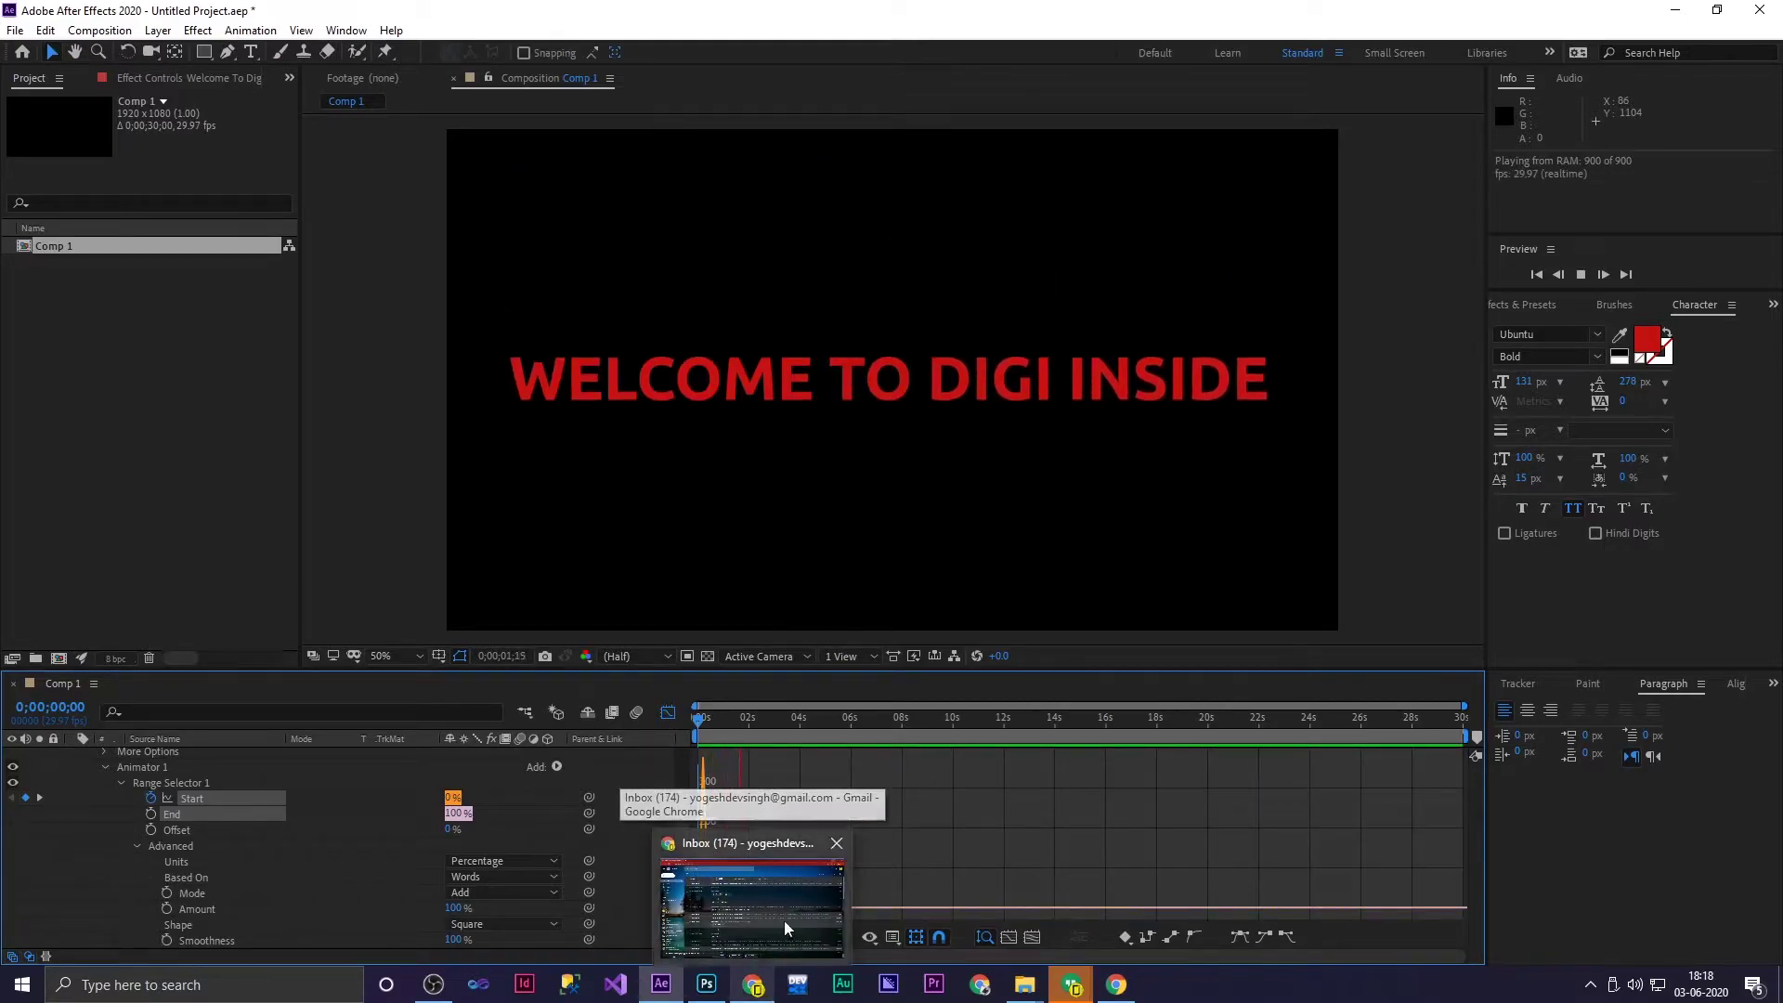
{"action": "left_click", "coordinate": [734, 719]}
{"action": "key", "text": "space"}
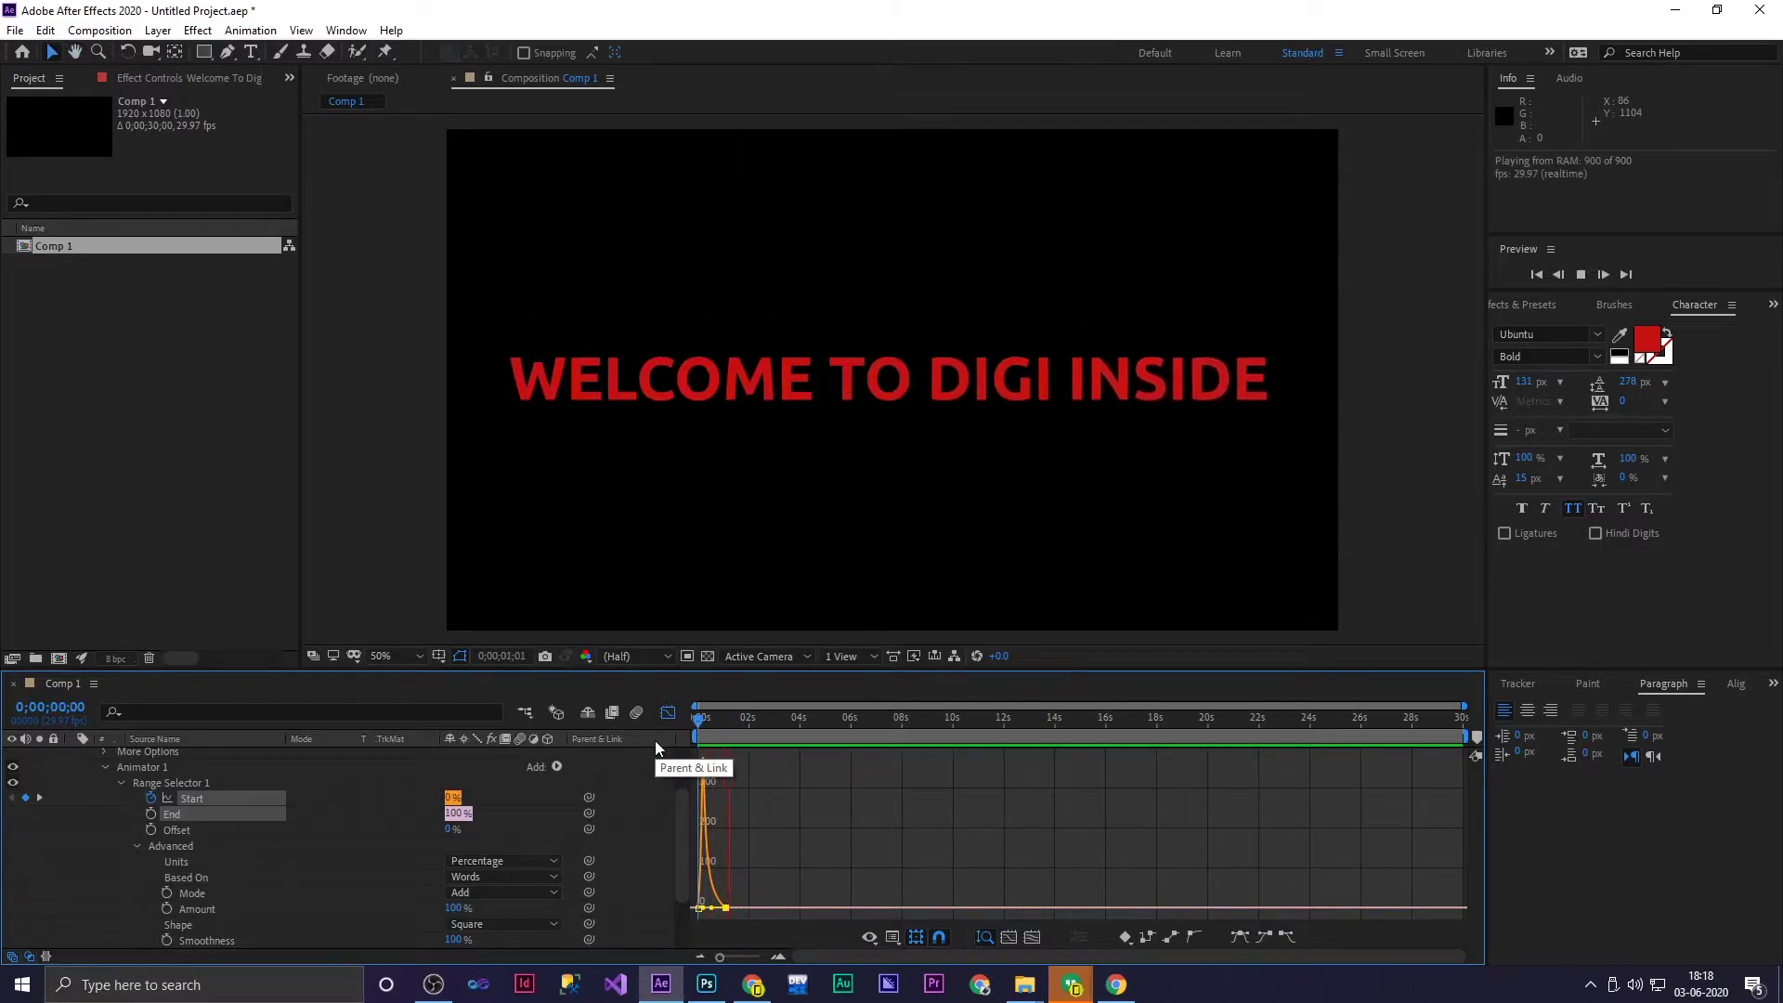
{"action": "key", "text": "space"}
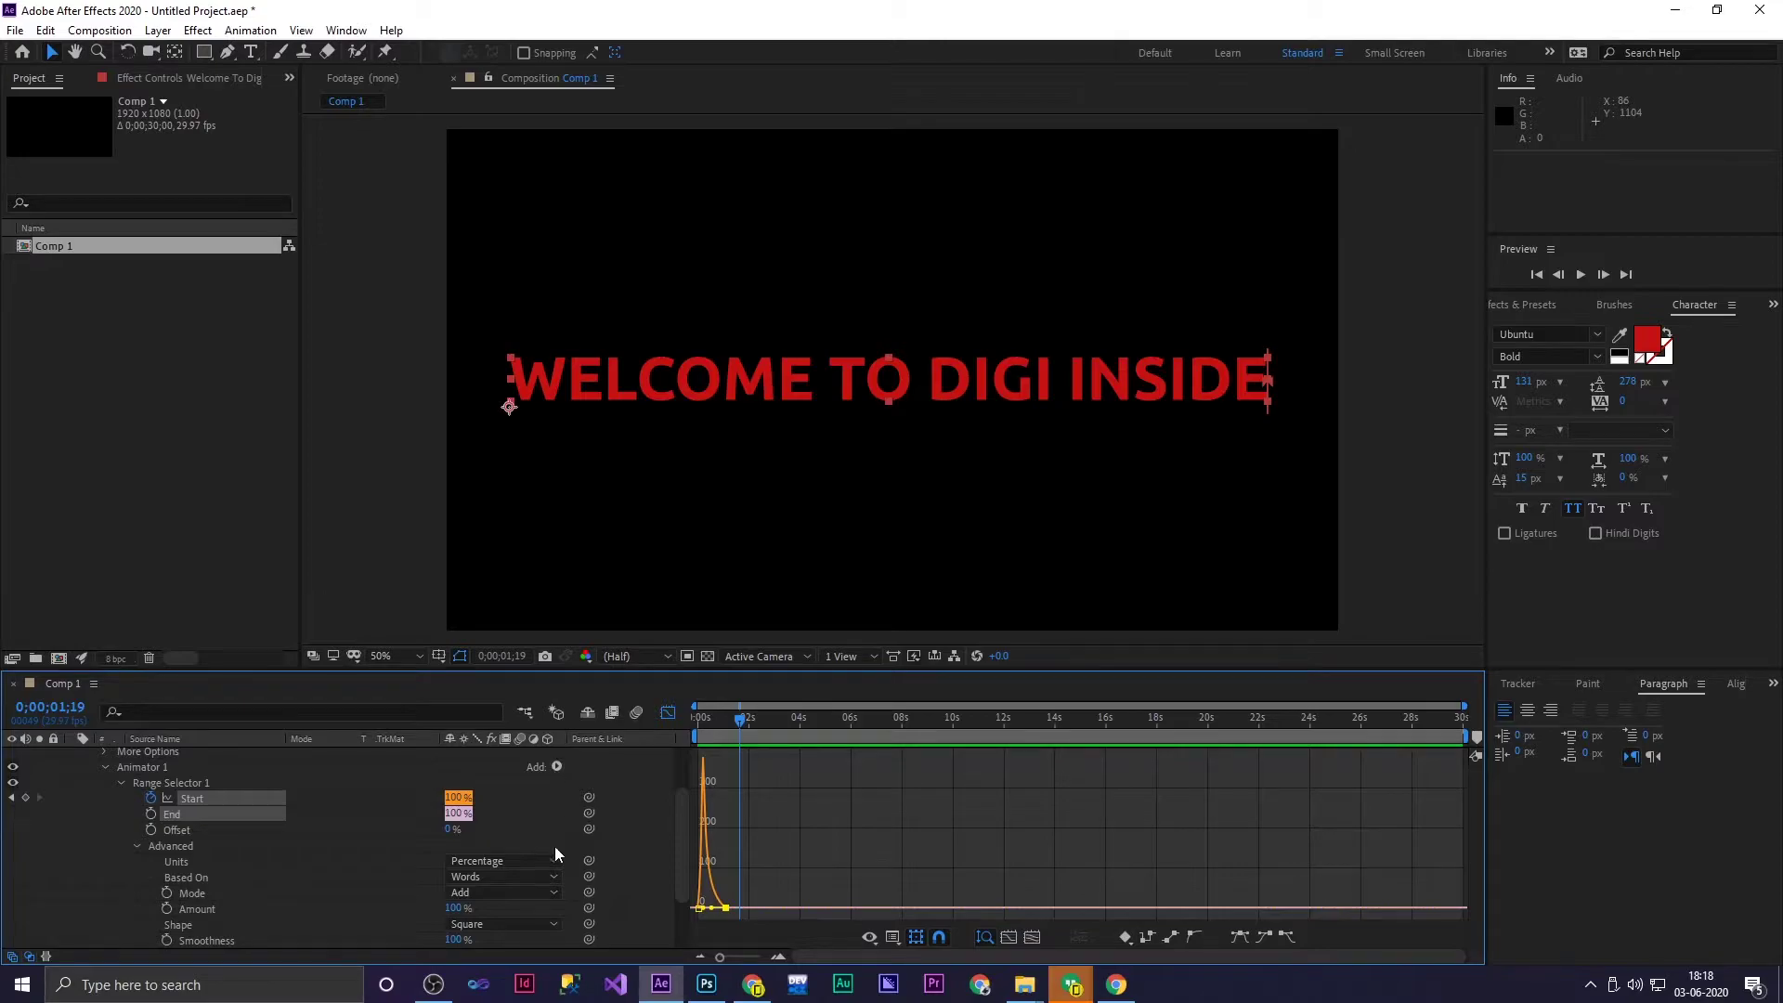
Try basing Range Selector 1 on Lines, check the animation, and undo the change
{"action": "left_click", "coordinate": [529, 862]}
{"action": "left_click", "coordinate": [531, 879]}
{"action": "left_click", "coordinate": [530, 879]}
{"action": "left_click", "coordinate": [532, 856]}
{"action": "left_click", "coordinate": [699, 718]}
{"action": "mouse_move", "coordinate": [695, 734]}
{"action": "left_mouse_down"}
{"action": "mouse_move", "coordinate": [724, 738]}
{"action": "mouse_move", "coordinate": [689, 740]}
{"action": "left_mouse_up"}
{"action": "key", "text": "ctrl+z"}
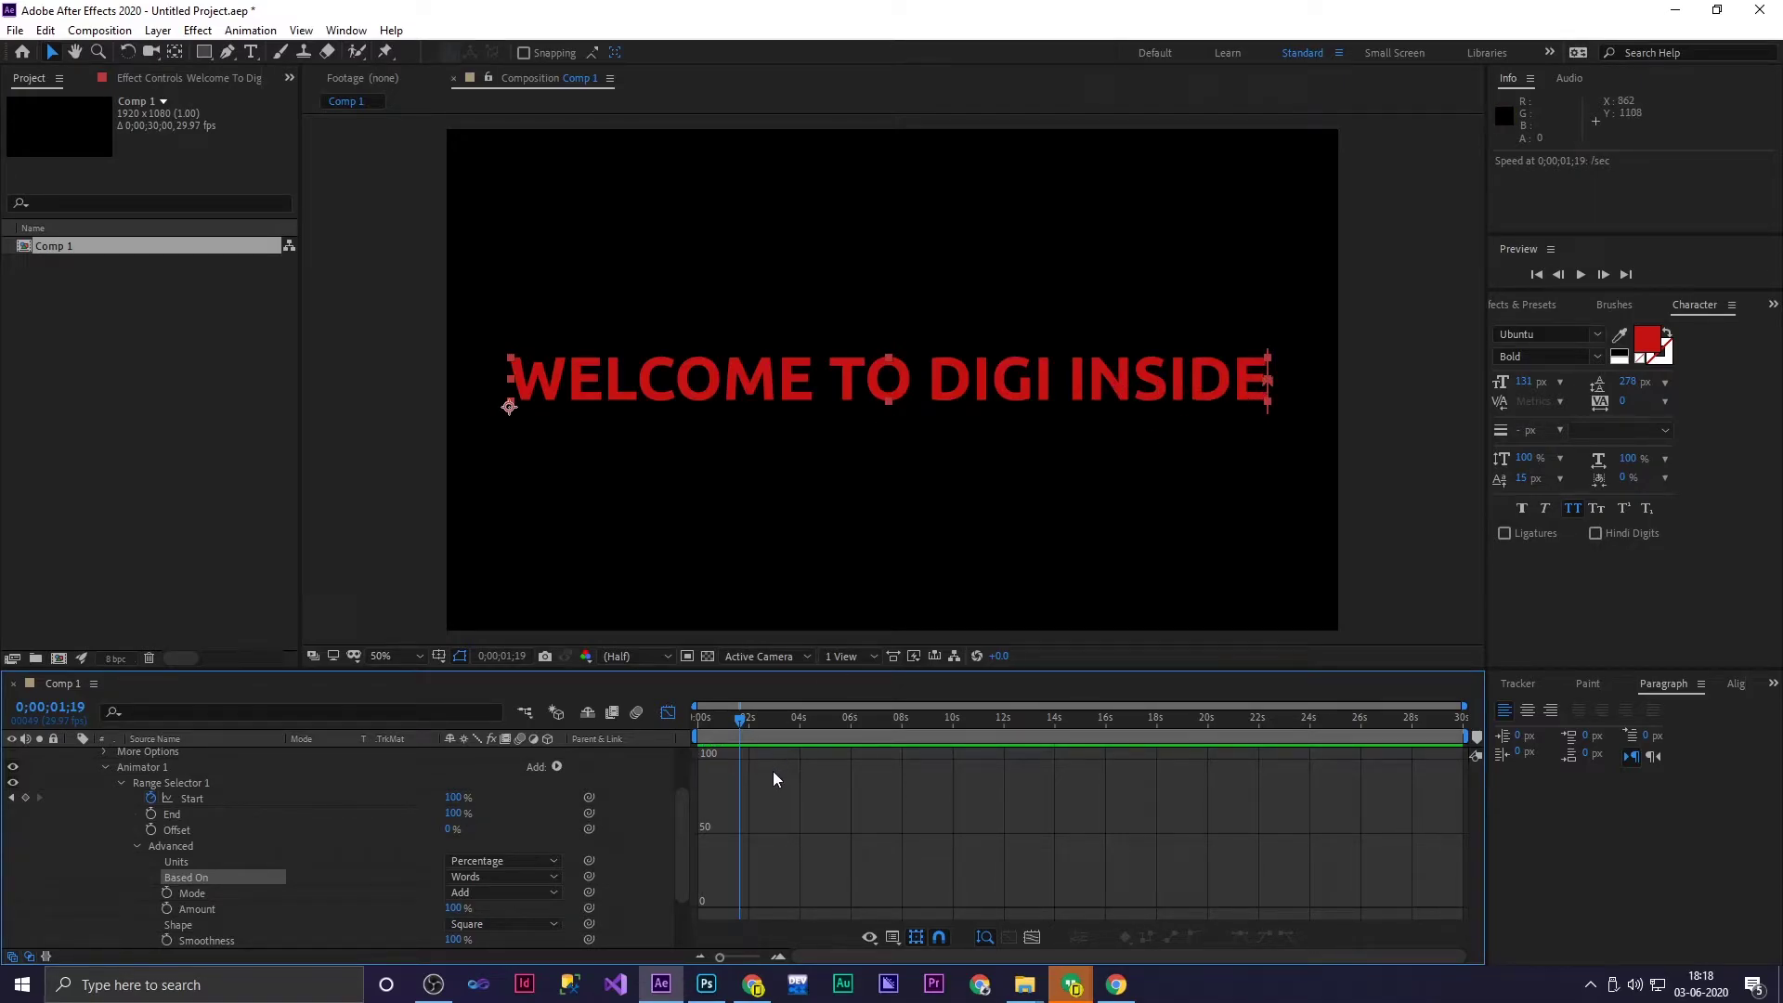
Set Range Selector 1's Based On to Characters, close the graph editor, and return to the beginning of the composition
{"action": "left_click", "coordinate": [546, 877]}
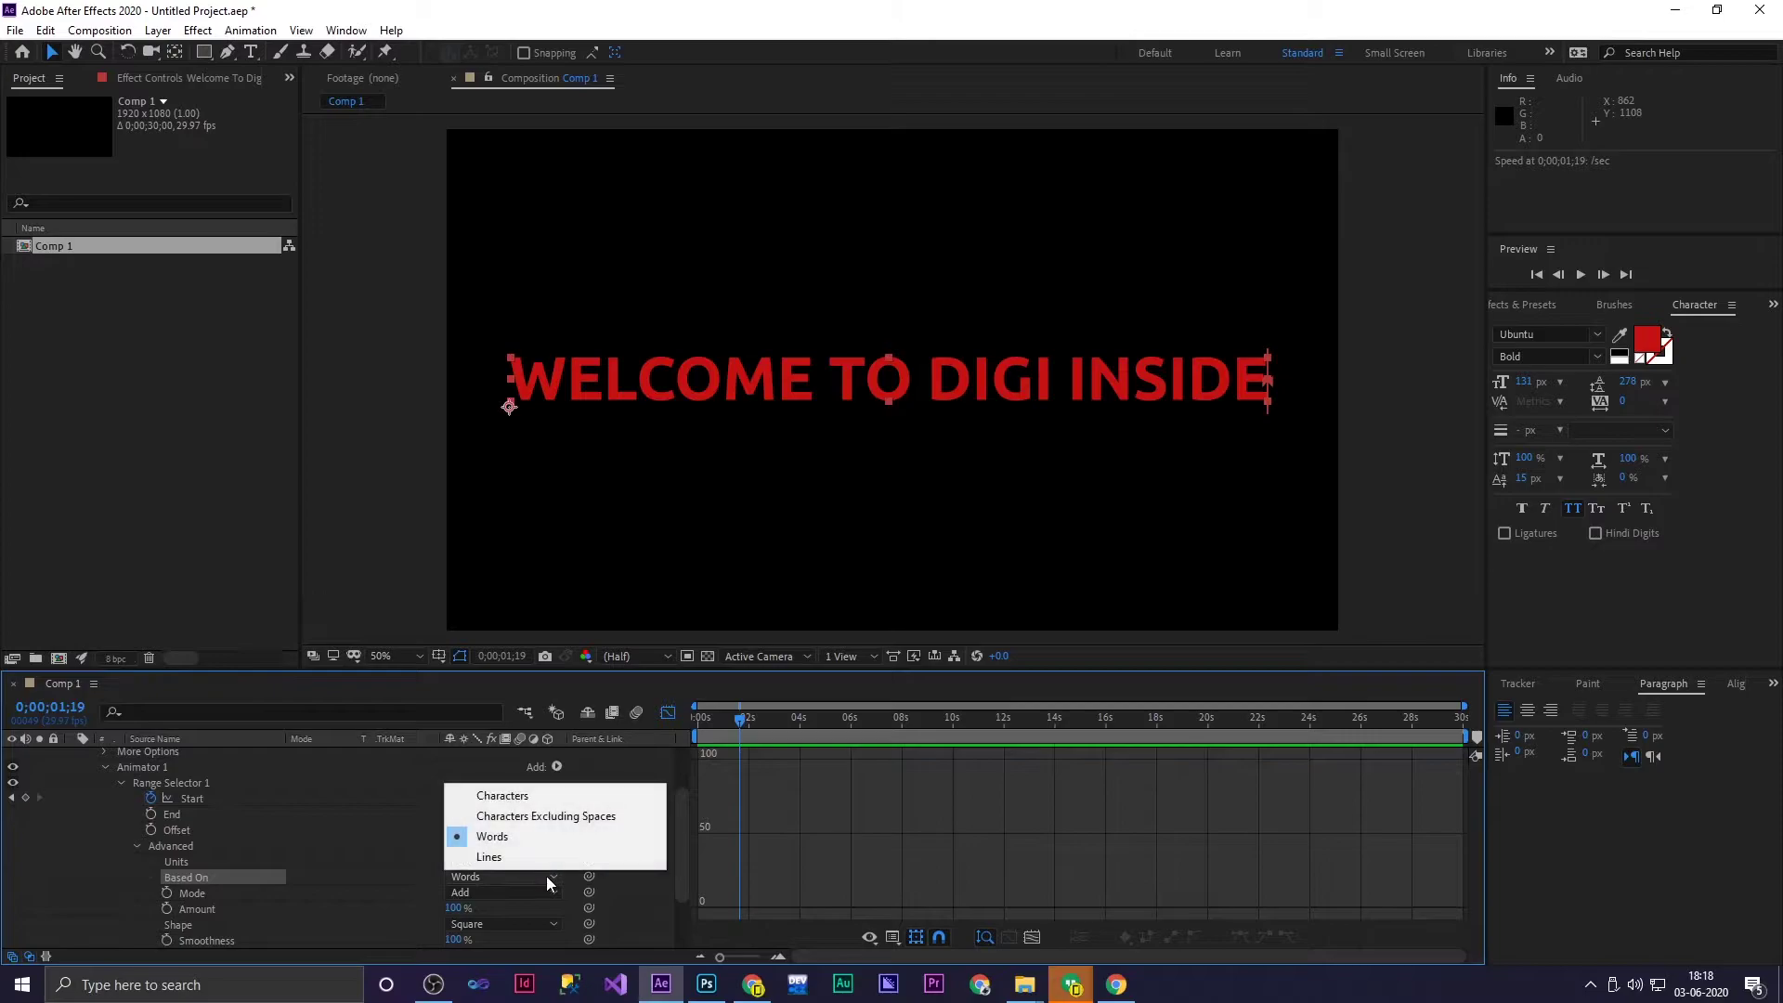
{"action": "left_click", "coordinate": [550, 798]}
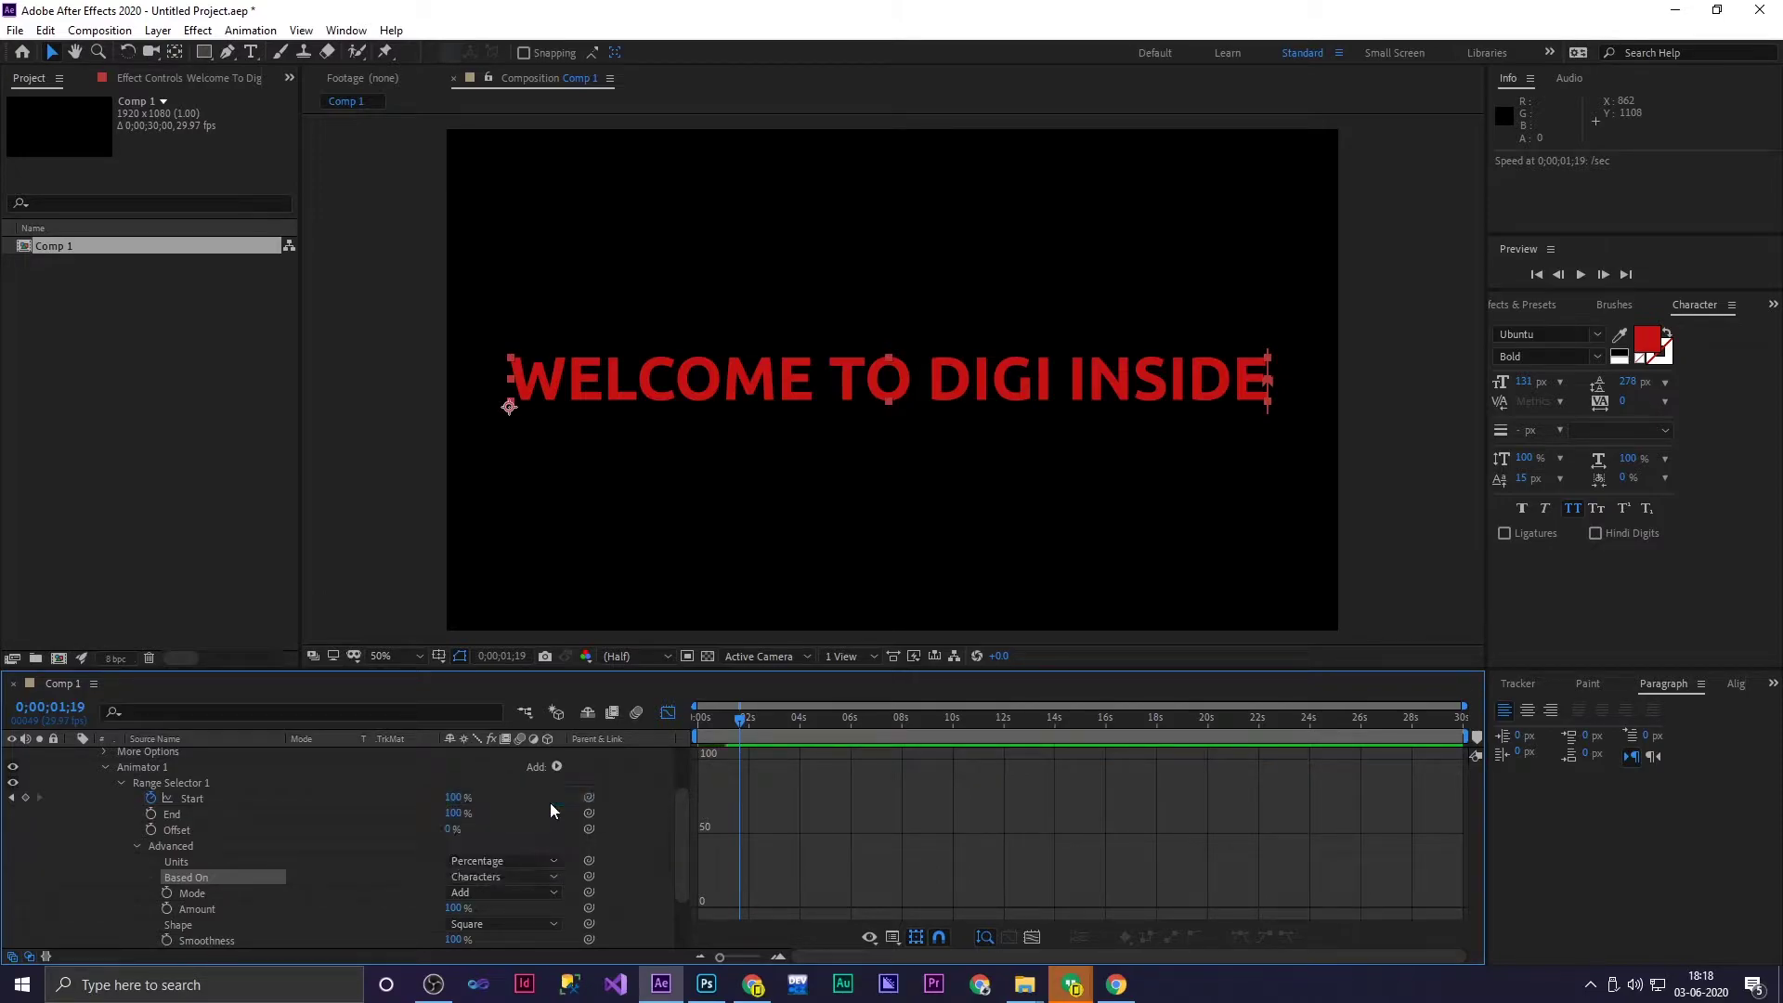
{"action": "mouse_move", "coordinate": [740, 724]}
{"action": "left_mouse_down"}
{"action": "mouse_move", "coordinate": [688, 734]}
{"action": "mouse_move", "coordinate": [727, 736]}
{"action": "left_mouse_up"}
{"action": "left_click", "coordinate": [466, 908]}
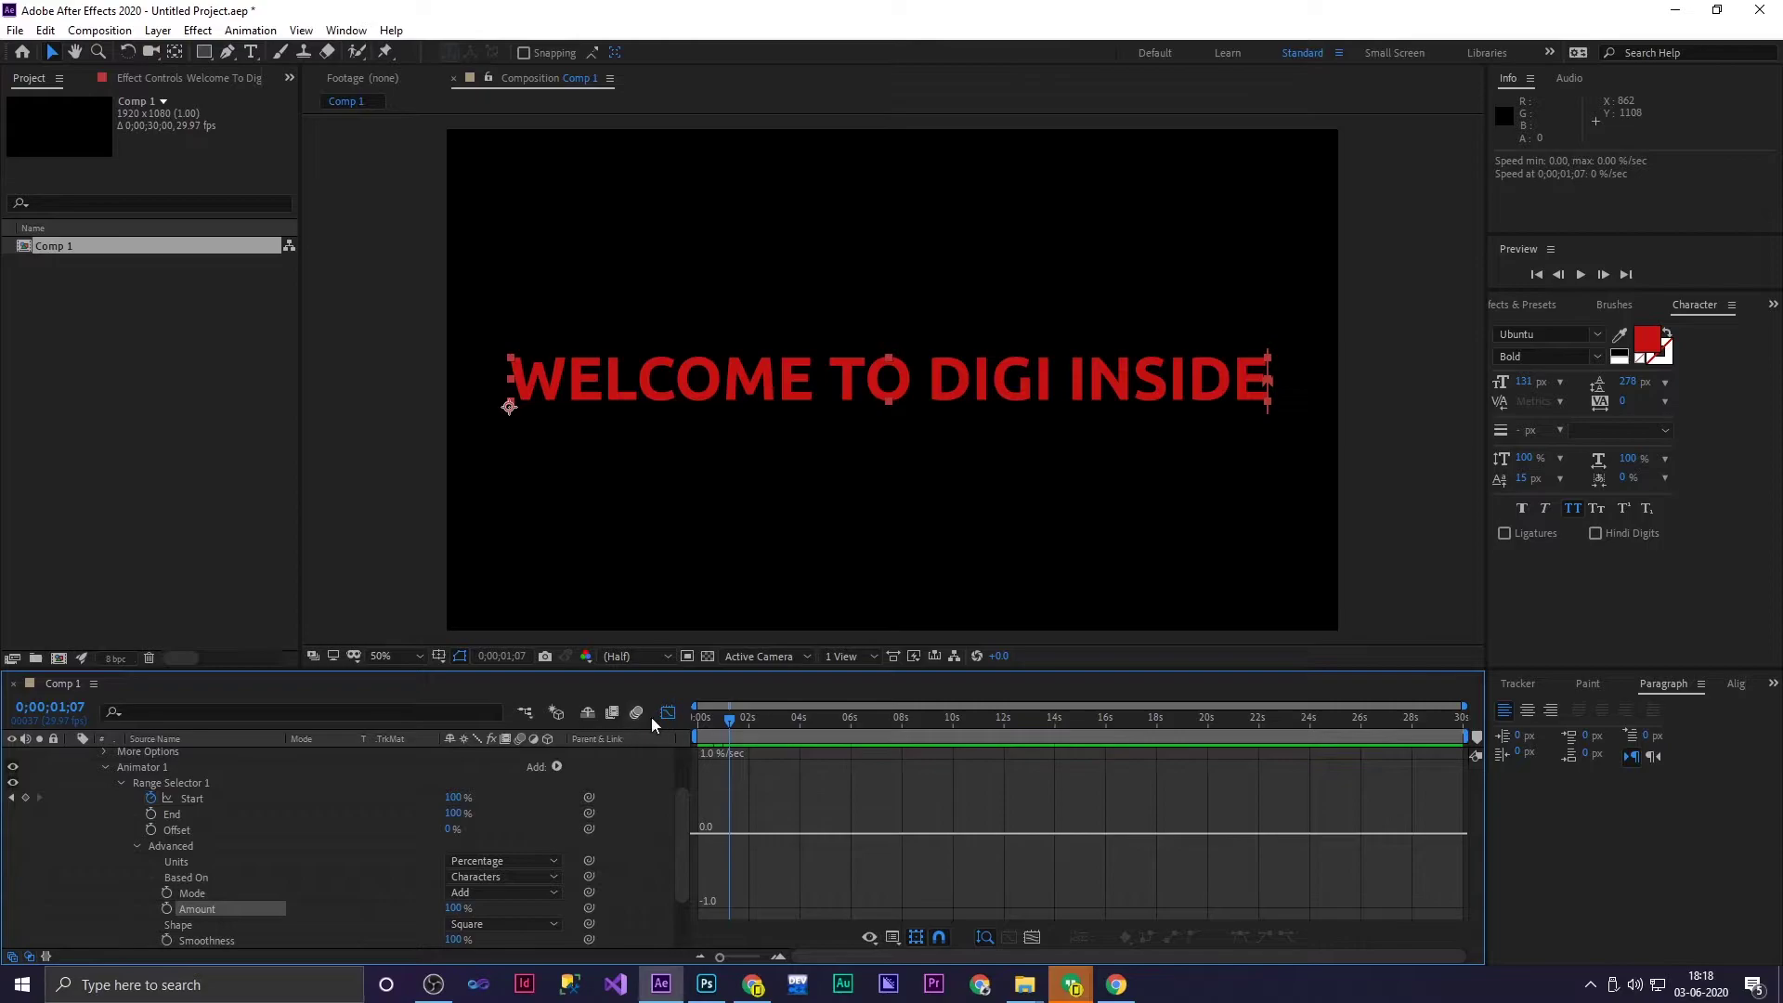
{"action": "left_click", "coordinate": [669, 713]}
{"action": "left_click_drag", "start_coordinate": [732, 715], "coordinate": [683, 752]}
Set Range Selector 1's Ease High to 31% and Ease Low to 14%, check the Shape options, and preview the animation
{"action": "scroll", "coordinate": [440, 847], "scroll_direction": "down", "scroll_amount": 3}
{"action": "scroll", "coordinate": [257, 895], "scroll_direction": "down", "scroll_amount": 1}
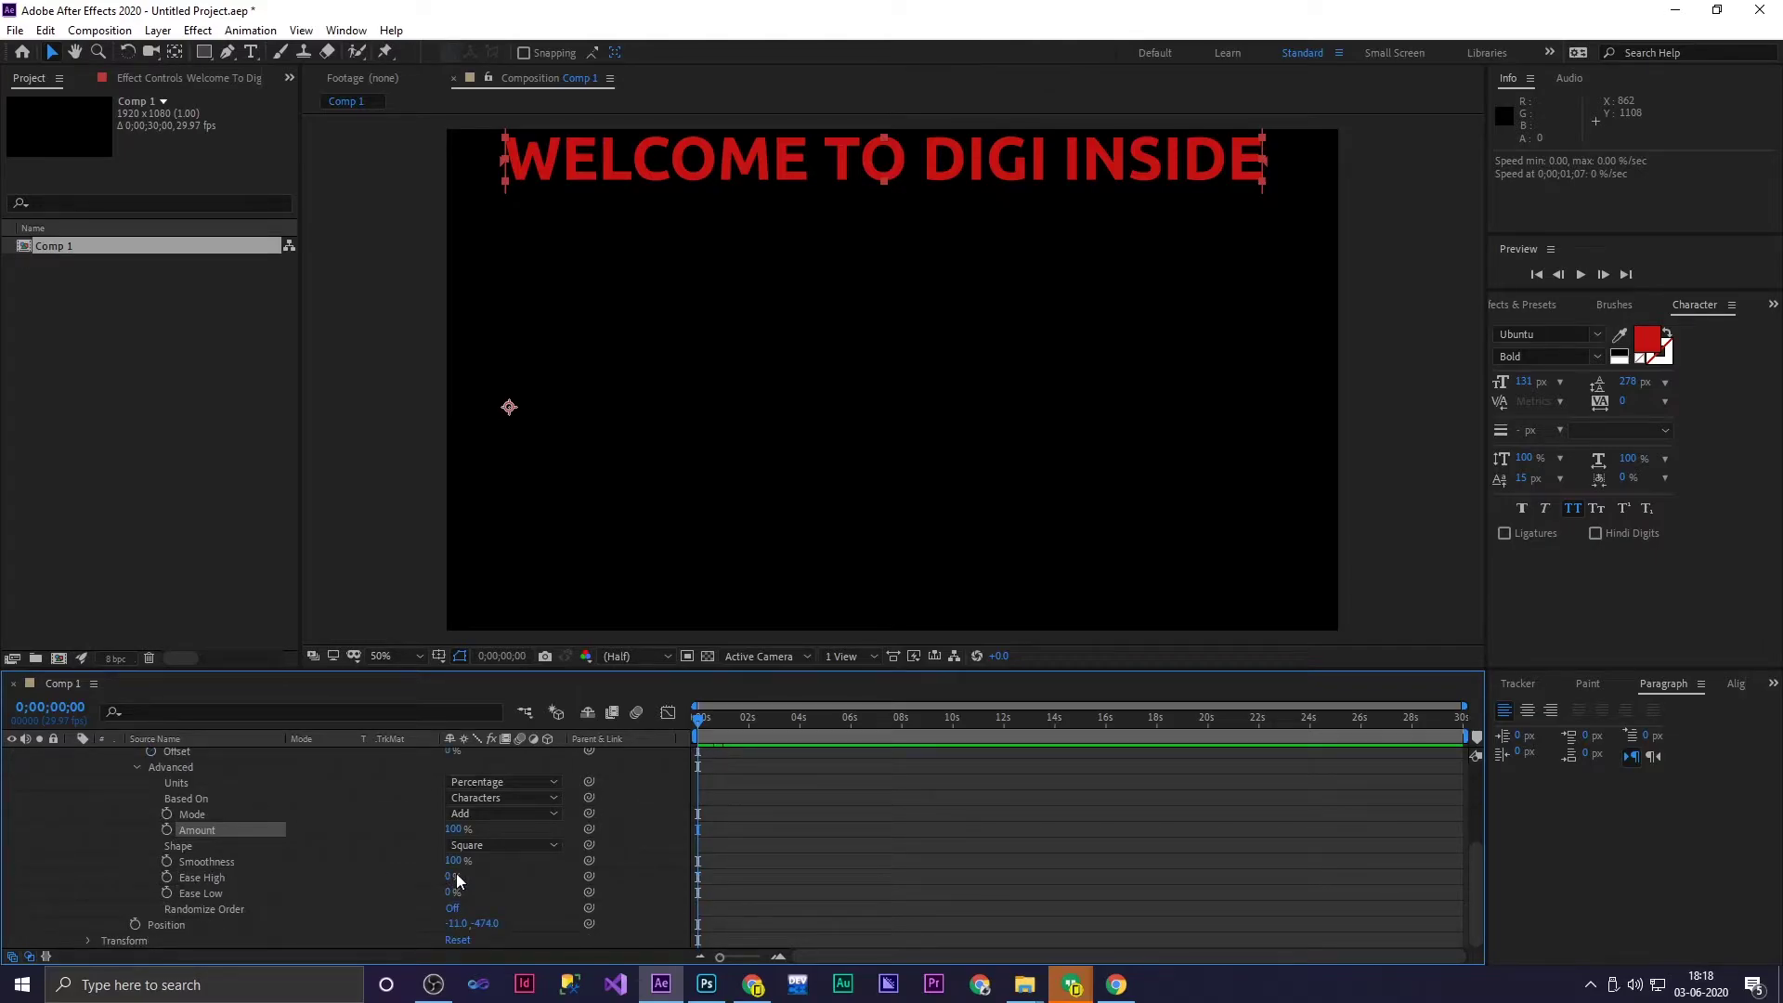
{"action": "mouse_move", "coordinate": [455, 878]}
{"action": "left_mouse_down"}
{"action": "mouse_move", "coordinate": [482, 876]}
{"action": "mouse_move", "coordinate": [466, 894]}
{"action": "left_mouse_up"}
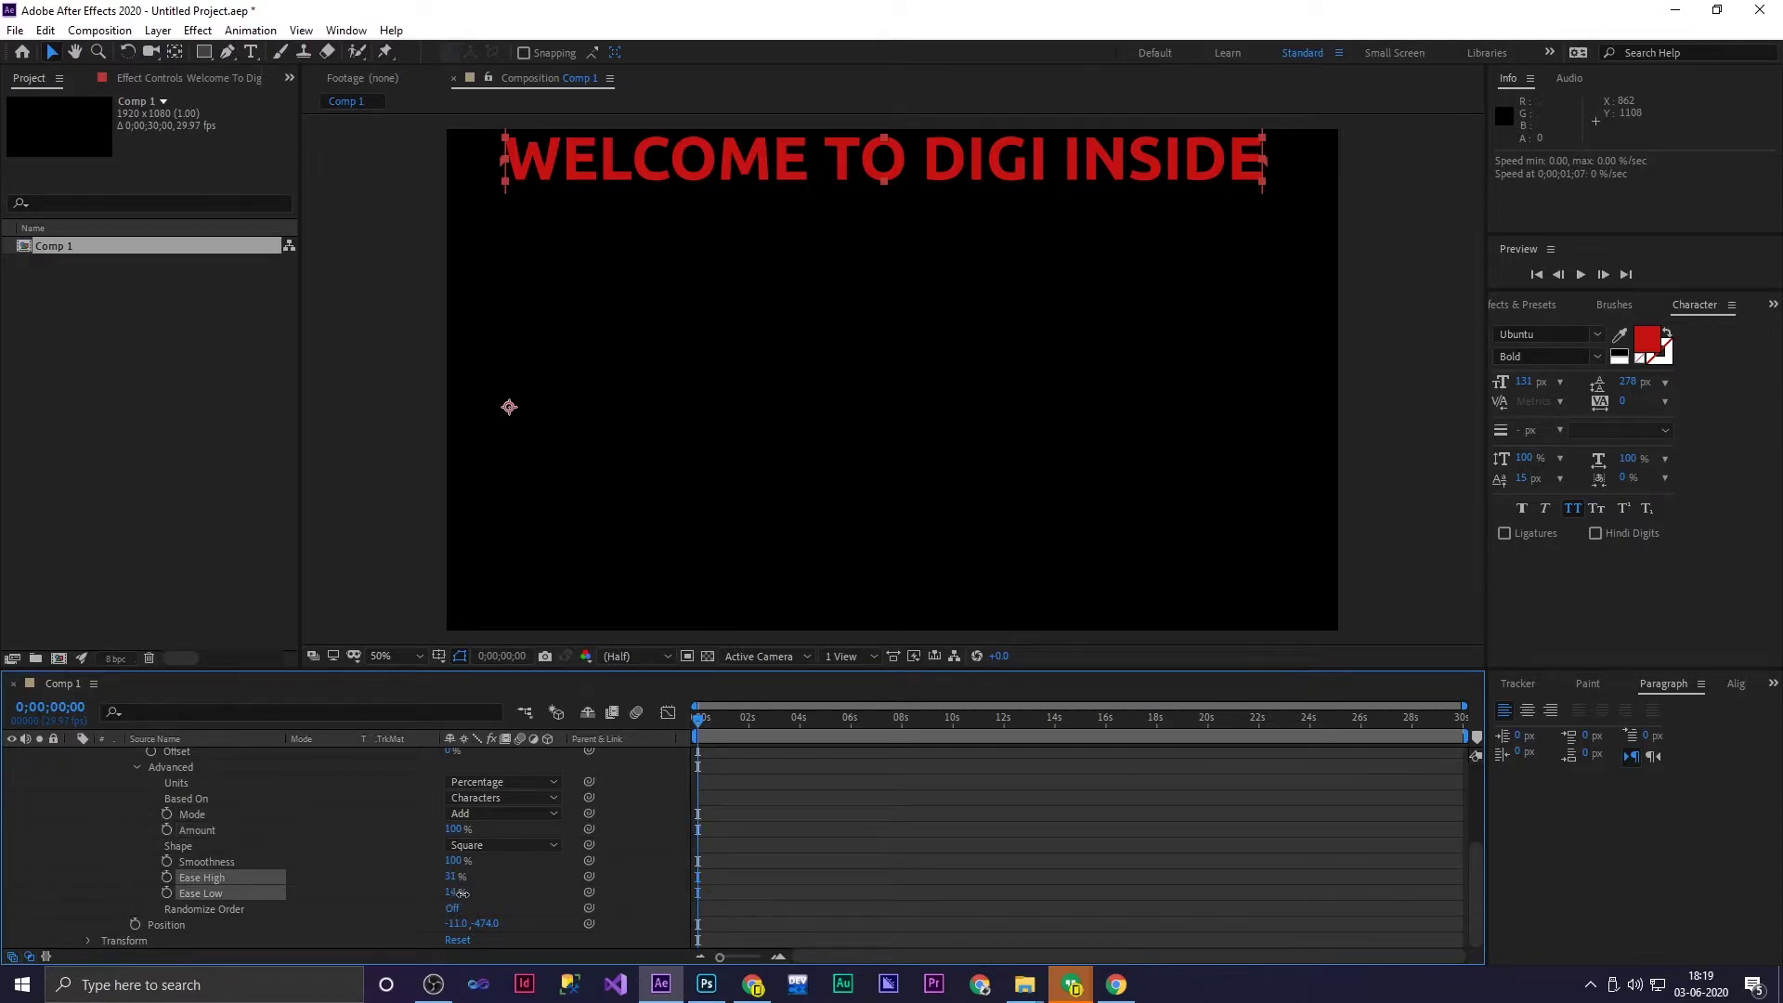
{"action": "left_click", "coordinate": [472, 849]}
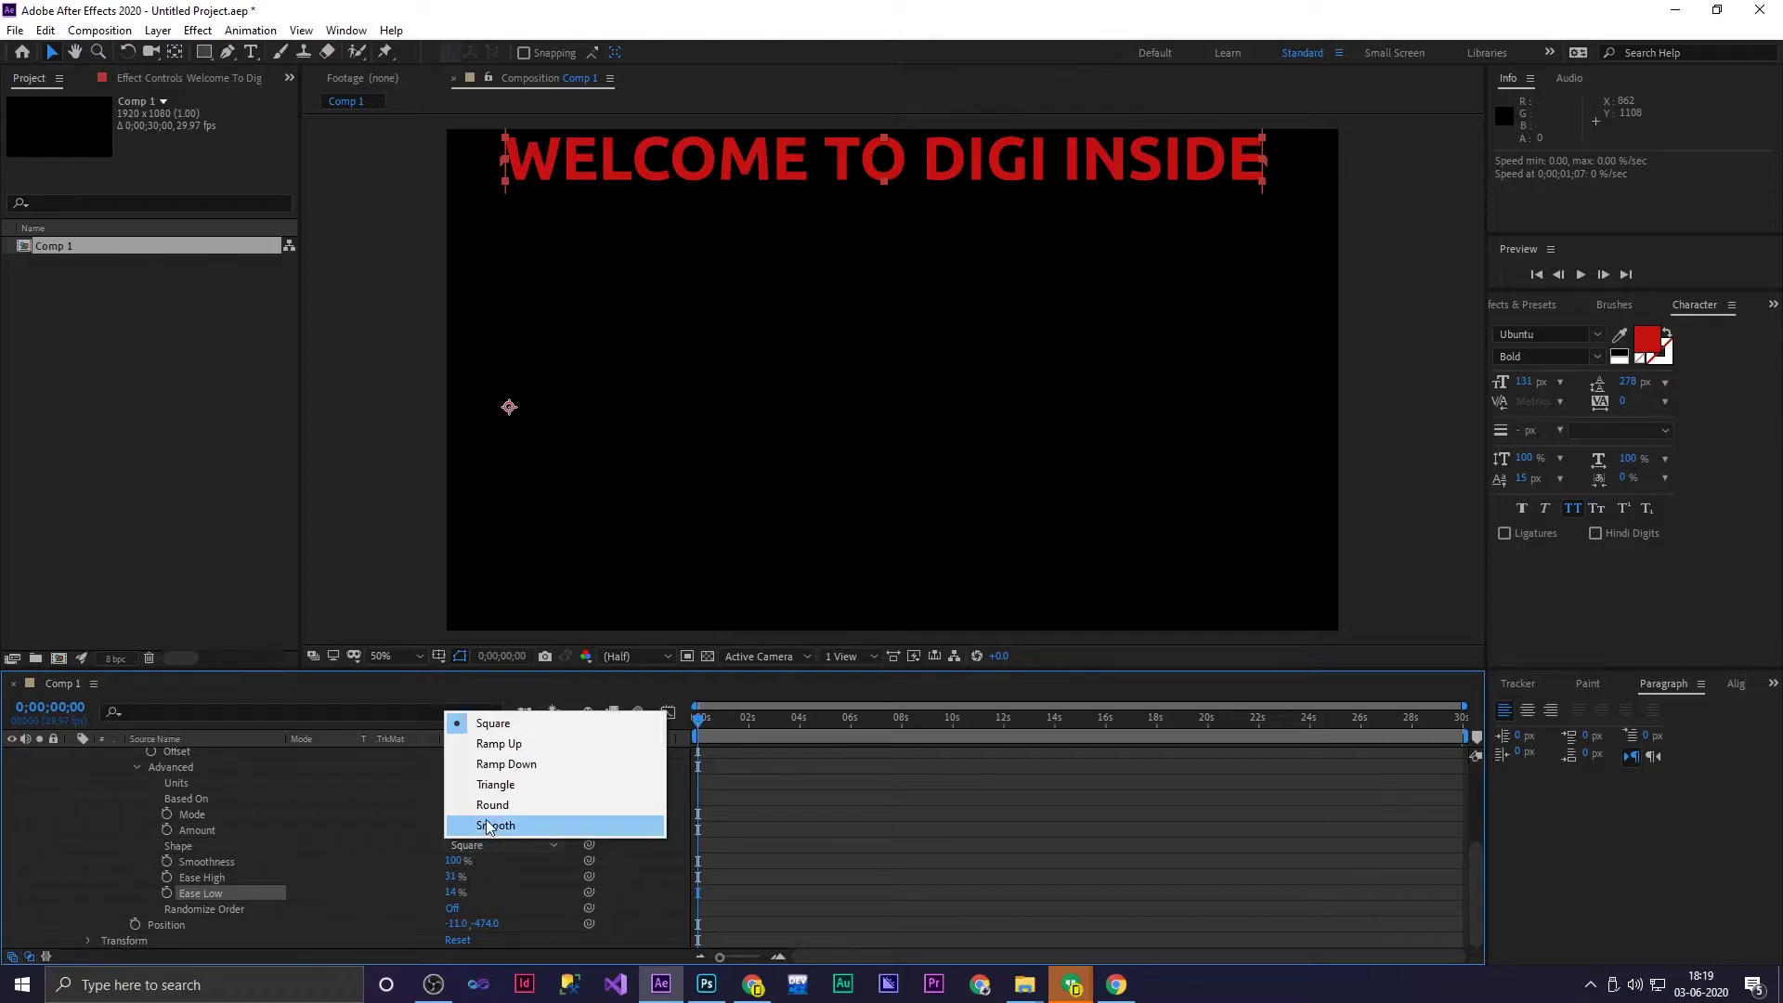
{"action": "left_click", "coordinate": [699, 723]}
{"action": "key", "text": "space"}
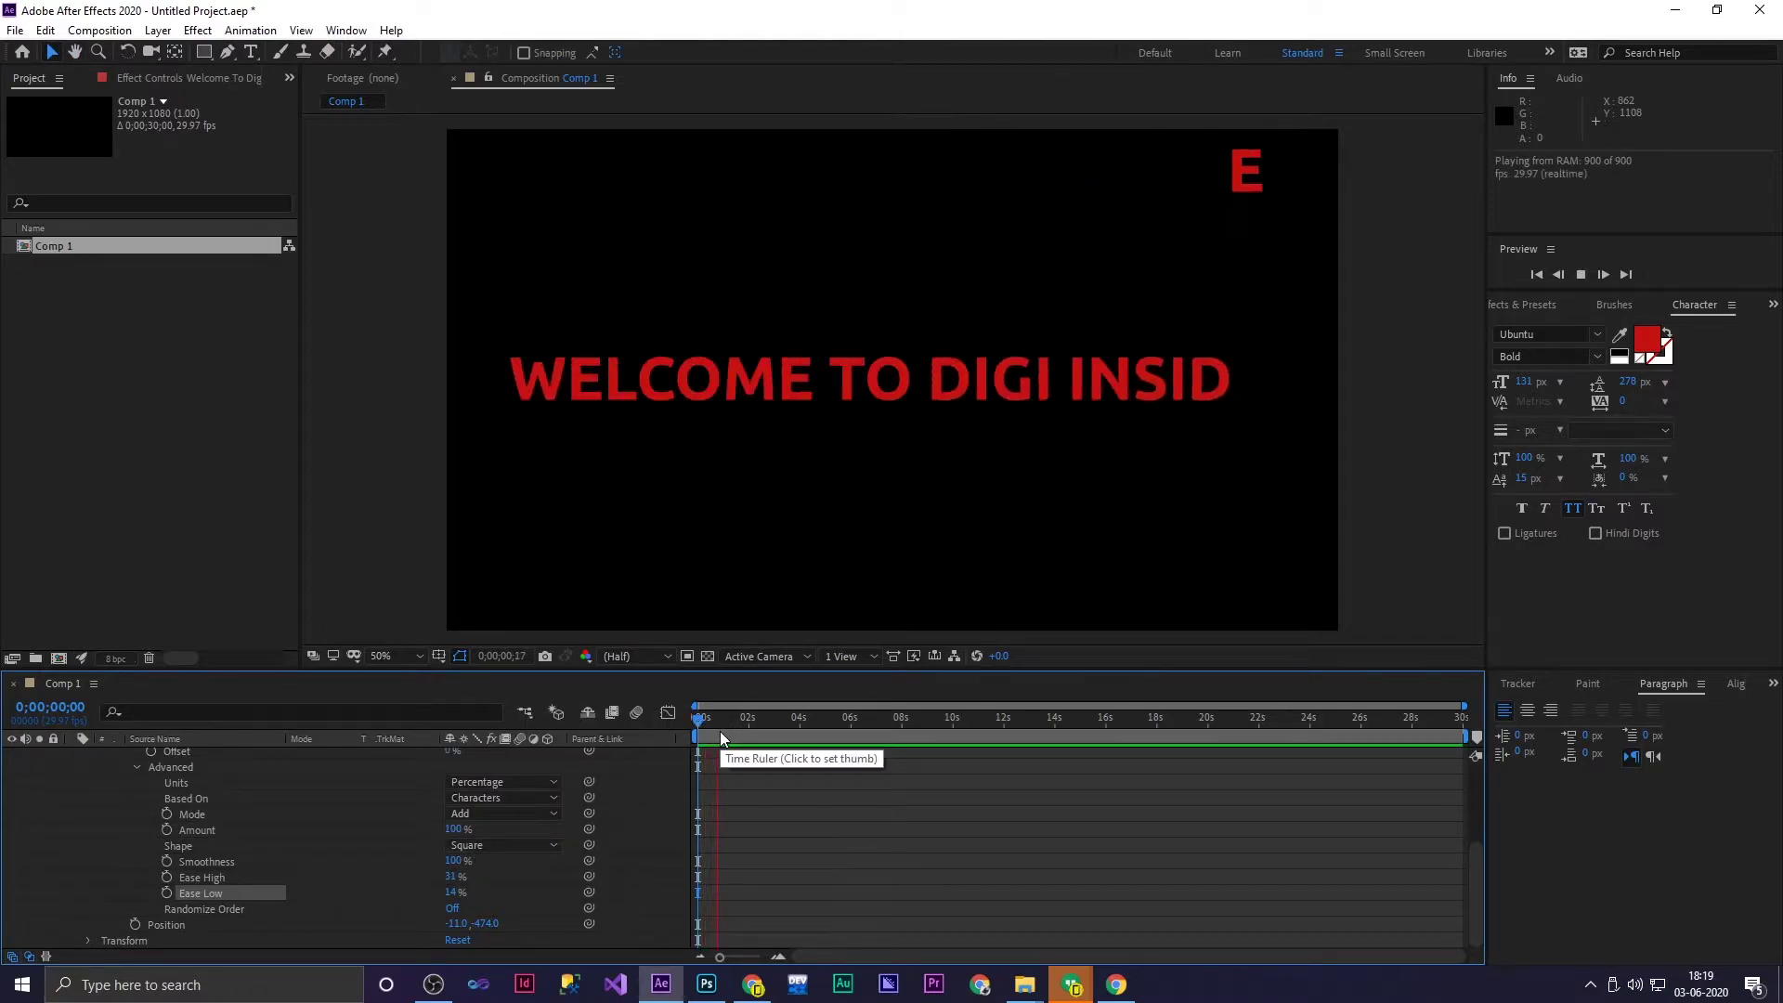
{"action": "key", "text": "space"}
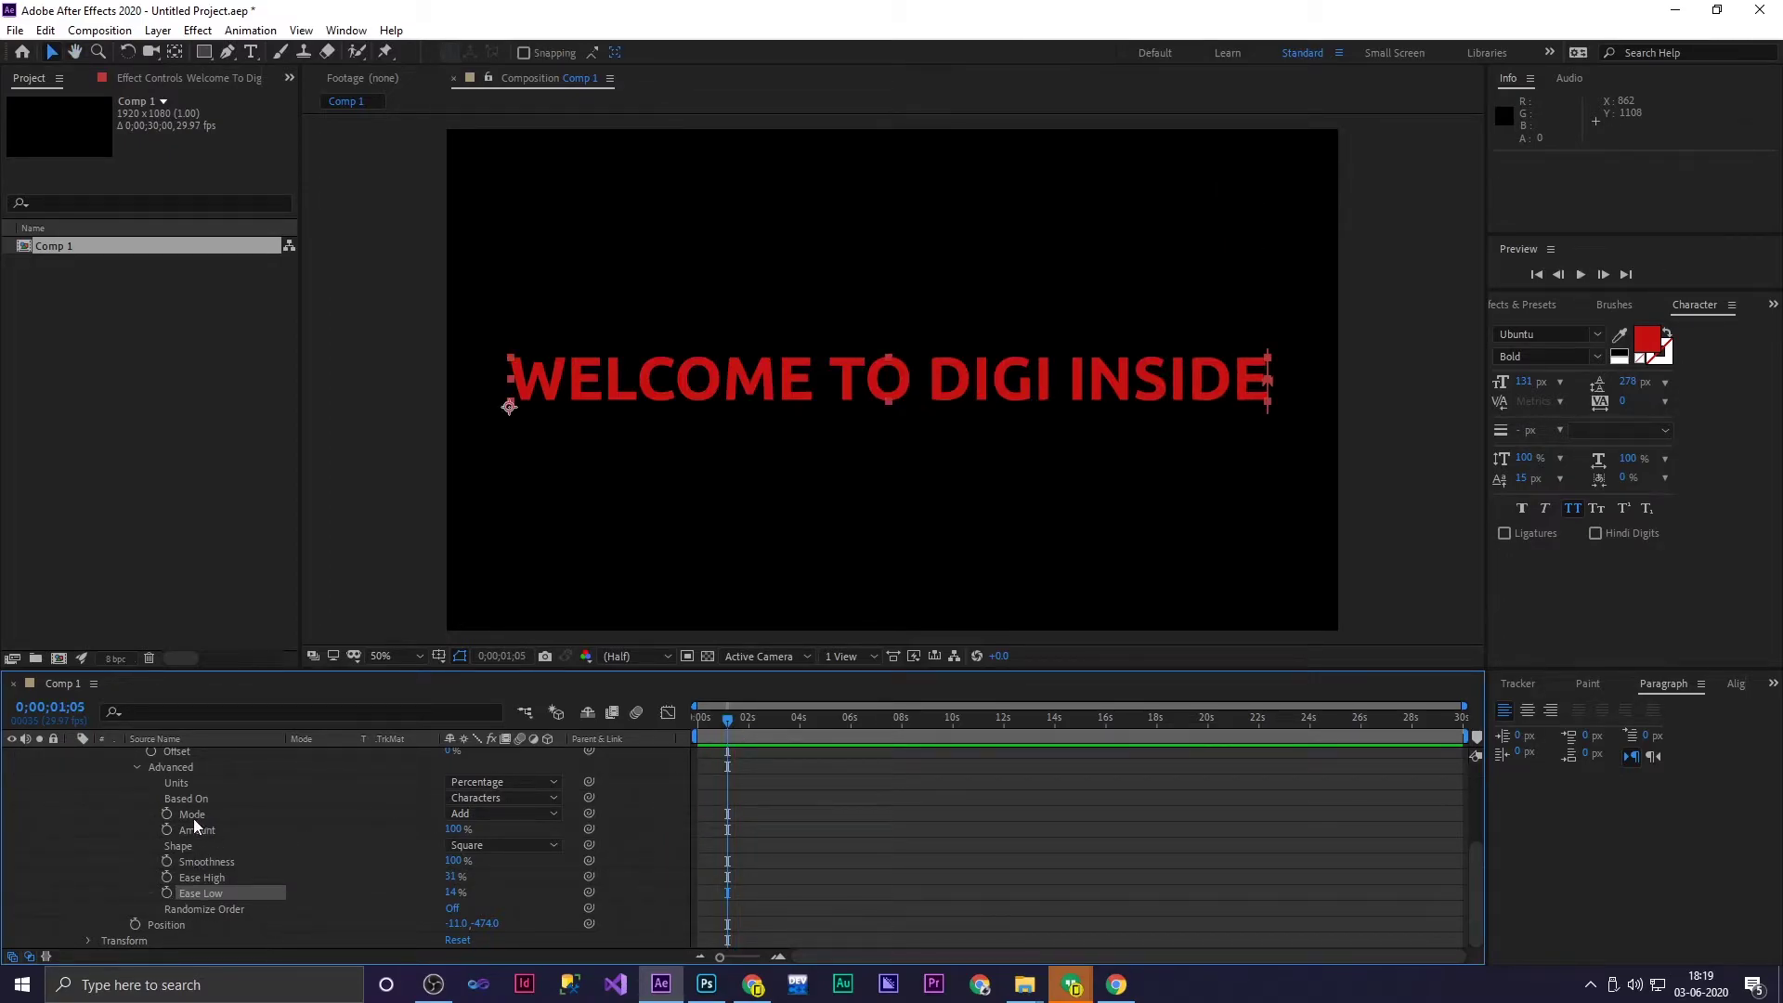
Try removing the Start keyframes of Range Selector 1, collapse the Advanced options, and undo the keyframe removal
{"action": "scroll", "coordinate": [557, 822], "scroll_direction": "up", "scroll_amount": 5}
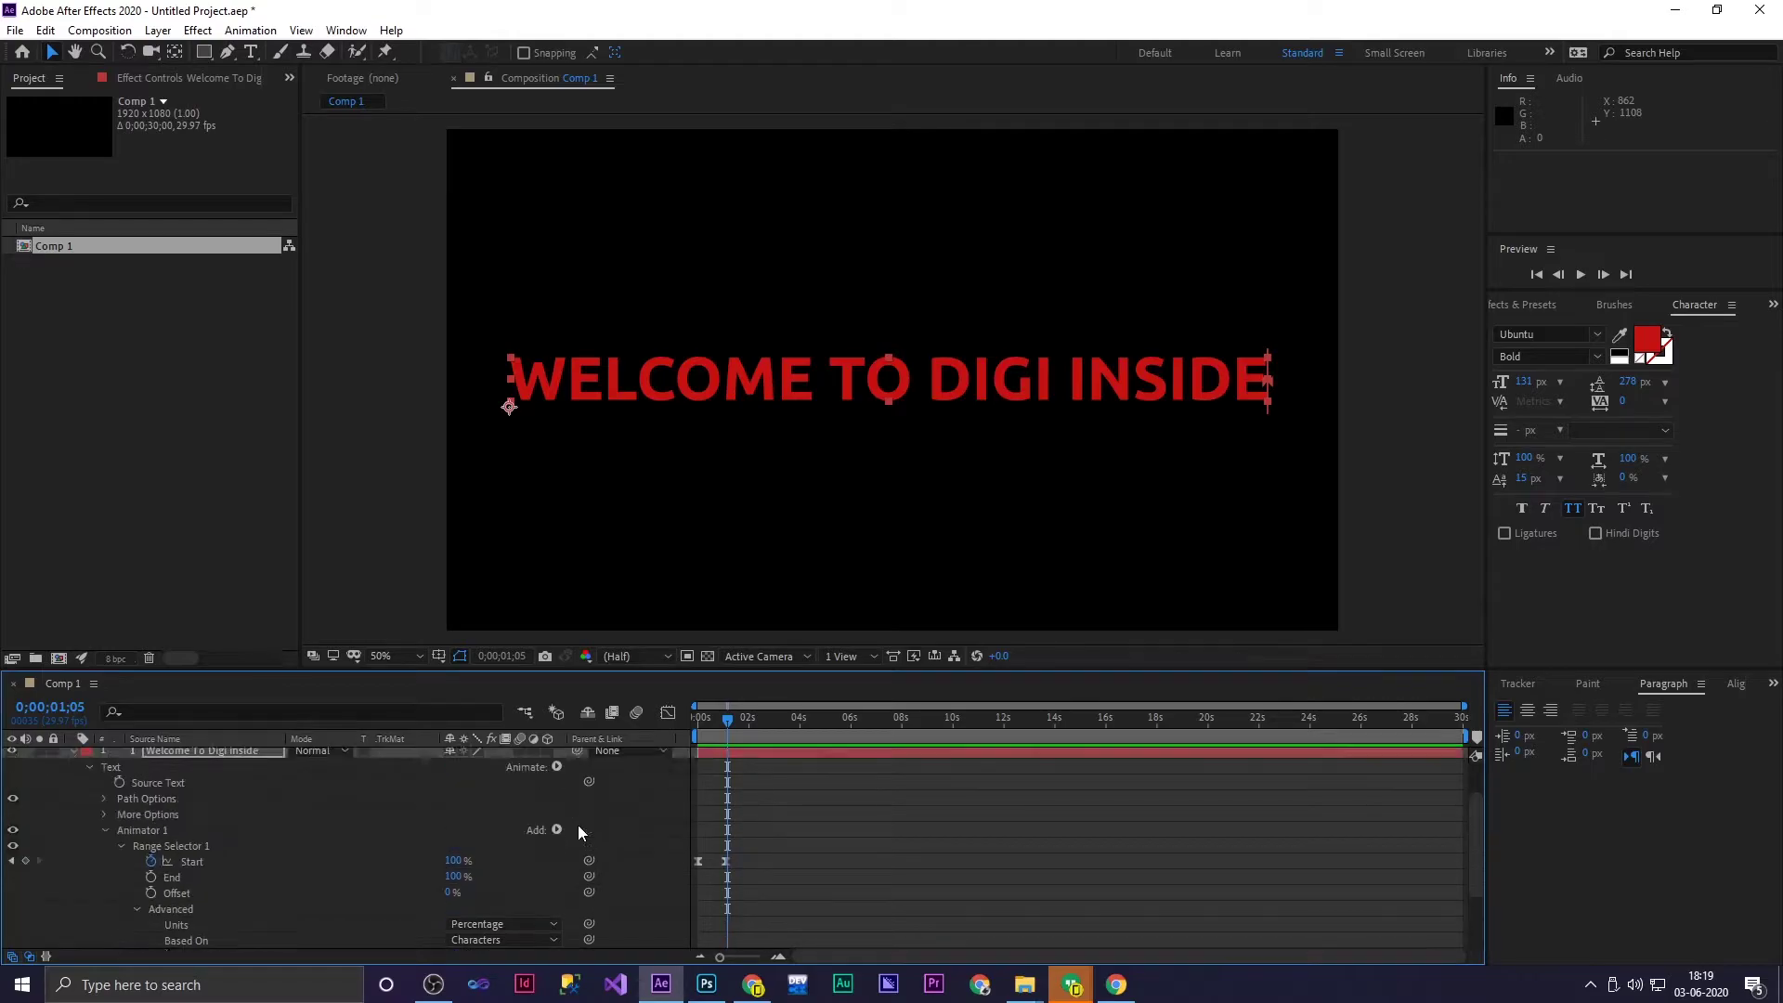
{"action": "left_click", "coordinate": [168, 917]}
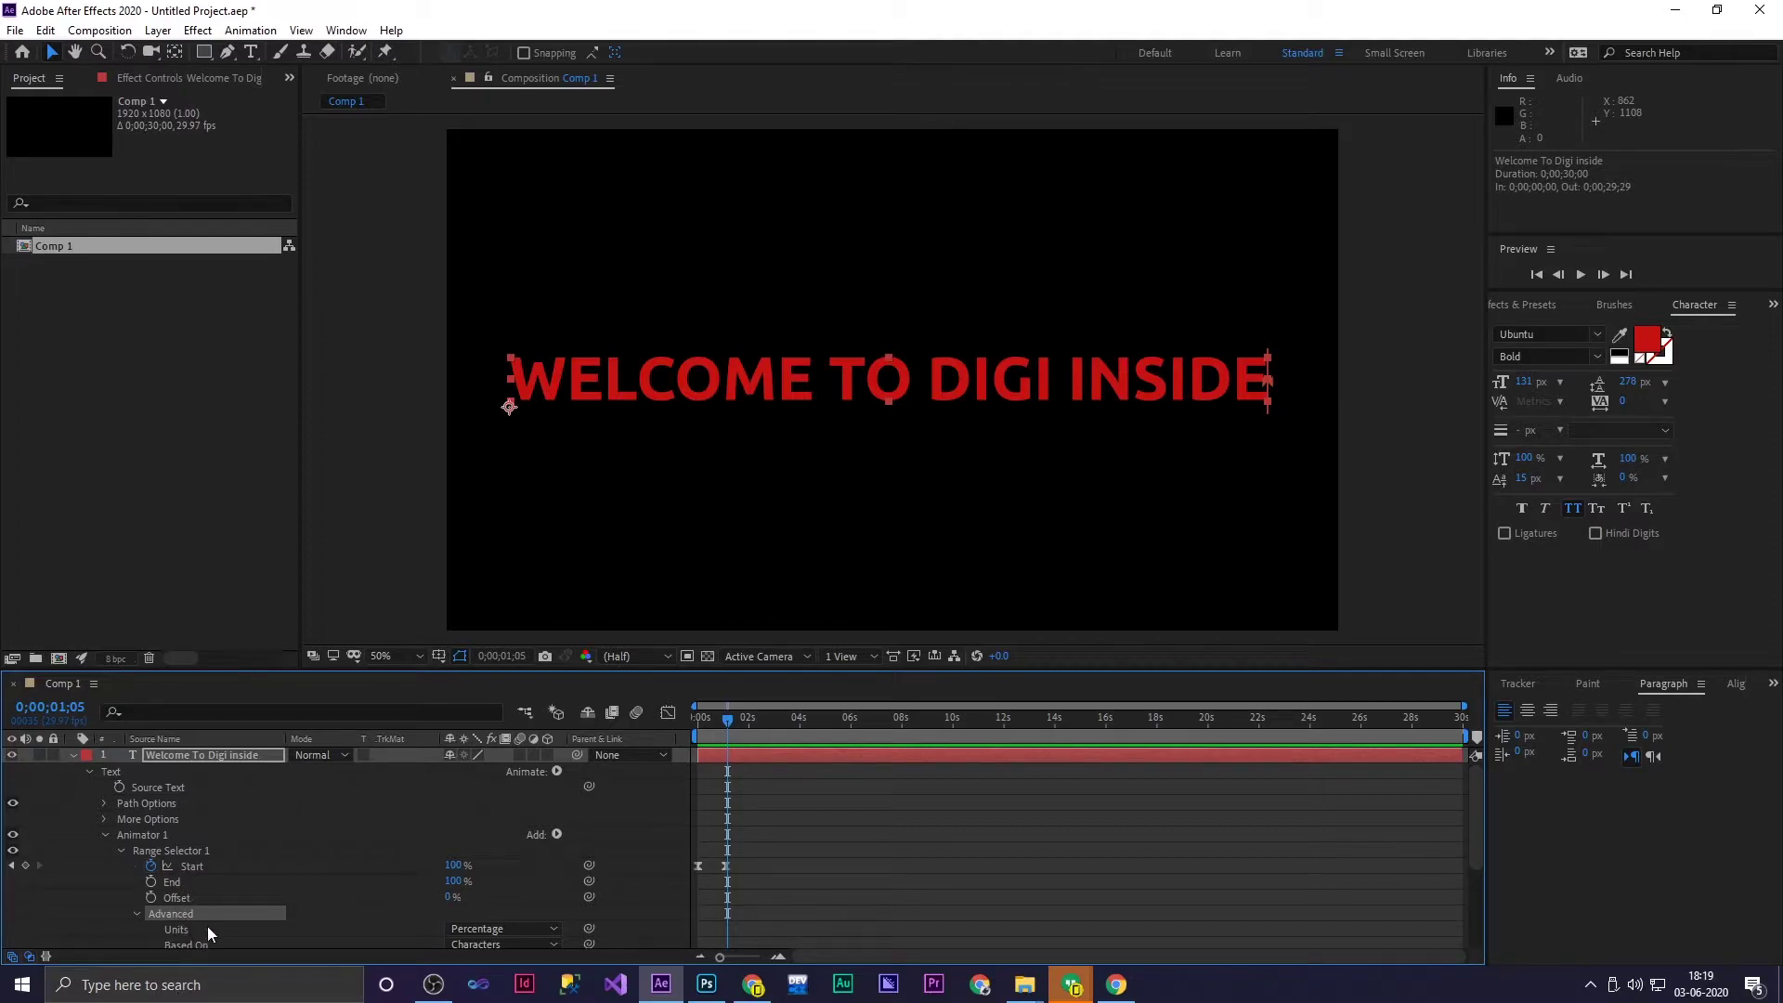
{"action": "mouse_move", "coordinate": [727, 722]}
{"action": "left_mouse_down"}
{"action": "mouse_move", "coordinate": [694, 733]}
{"action": "mouse_move", "coordinate": [720, 737]}
{"action": "left_mouse_up"}
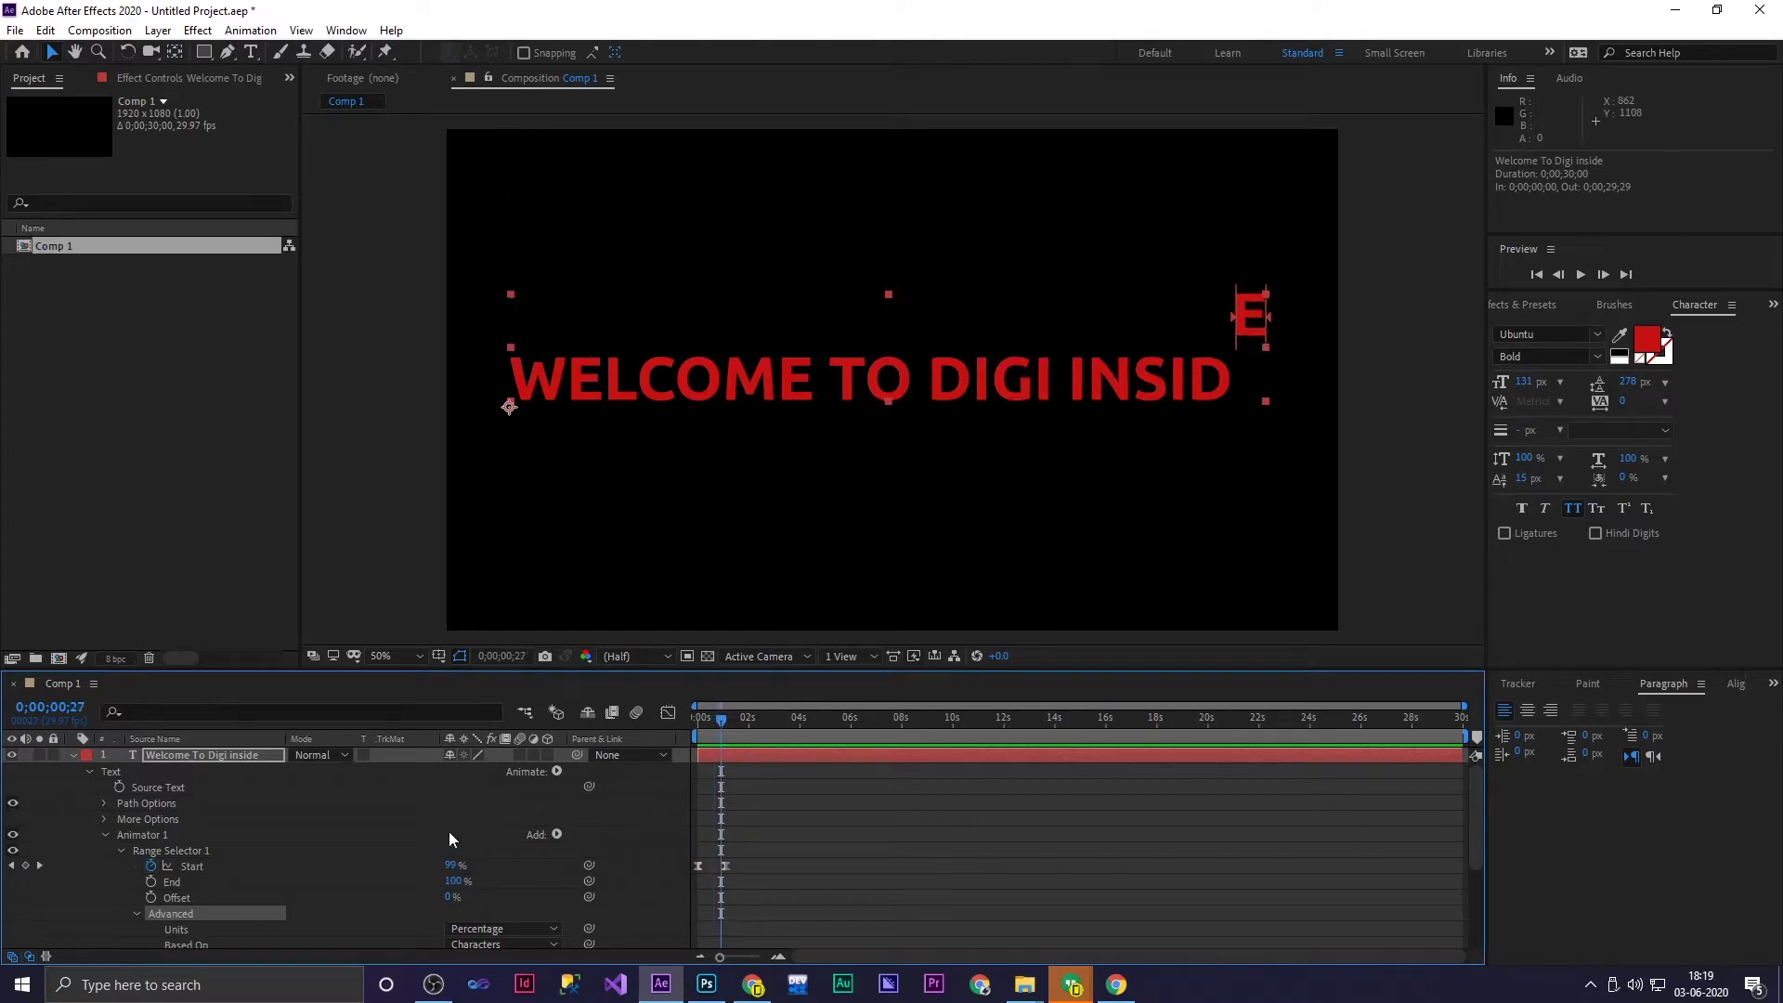
{"action": "left_click", "coordinate": [151, 866]}
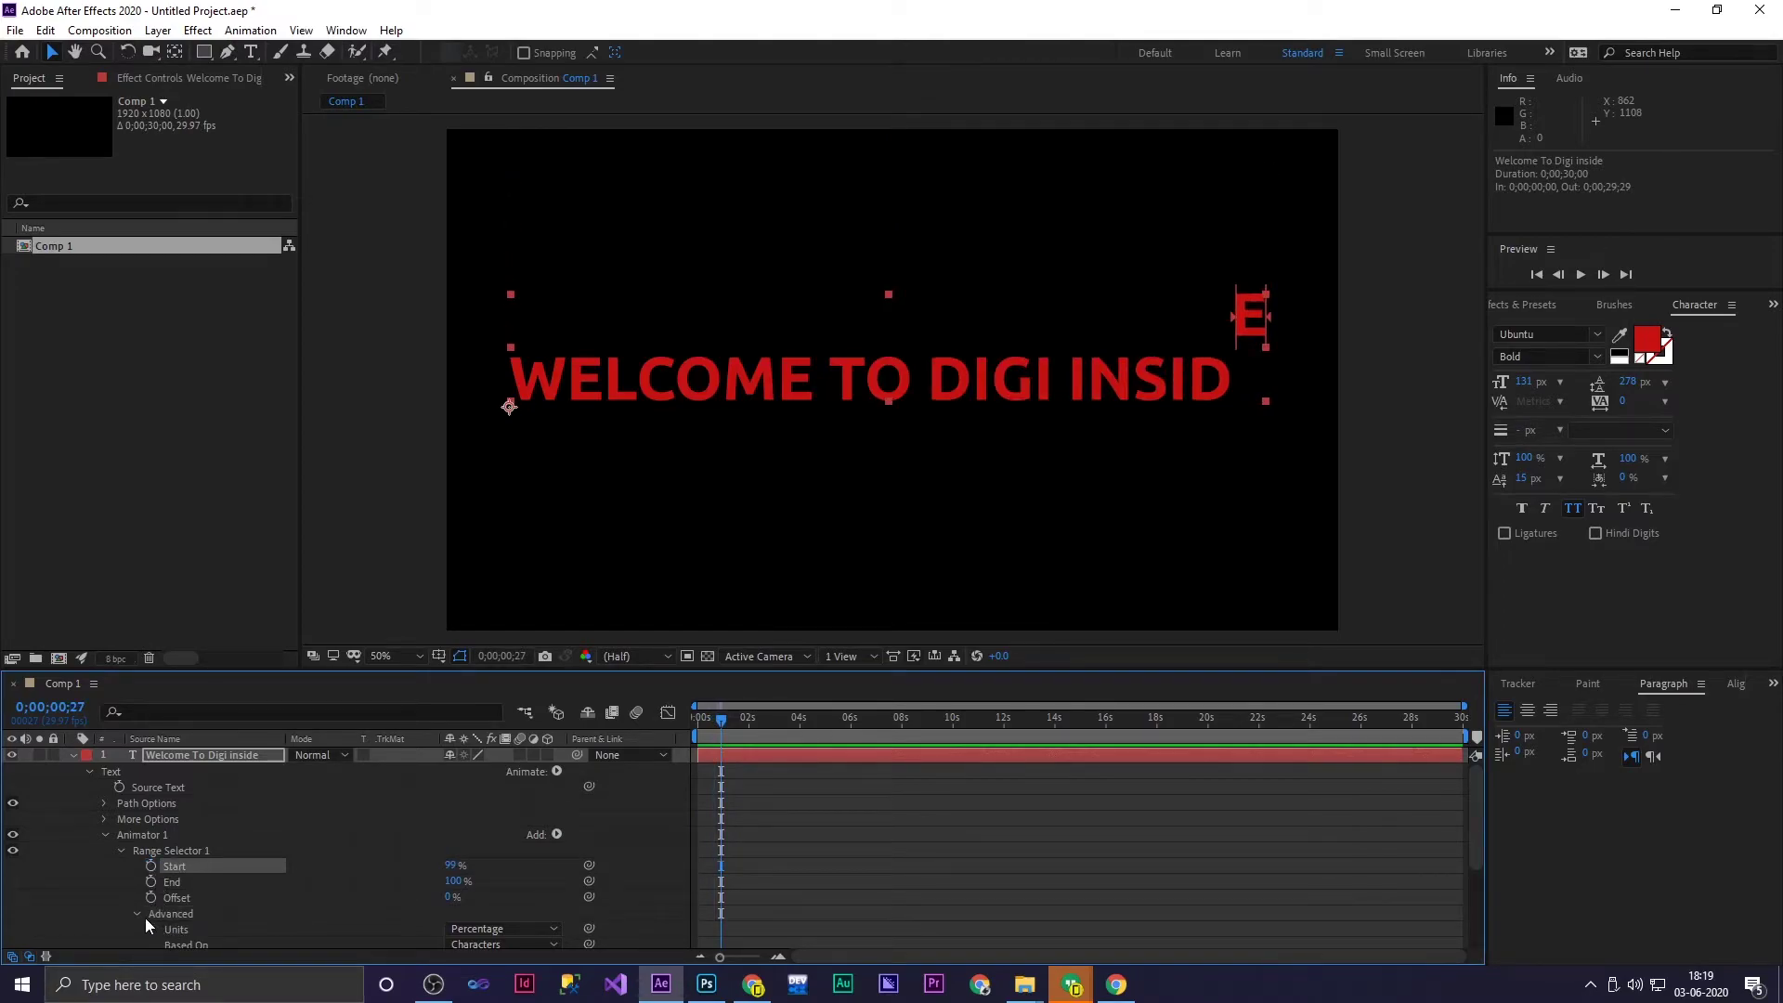
{"action": "left_click", "coordinate": [136, 913]}
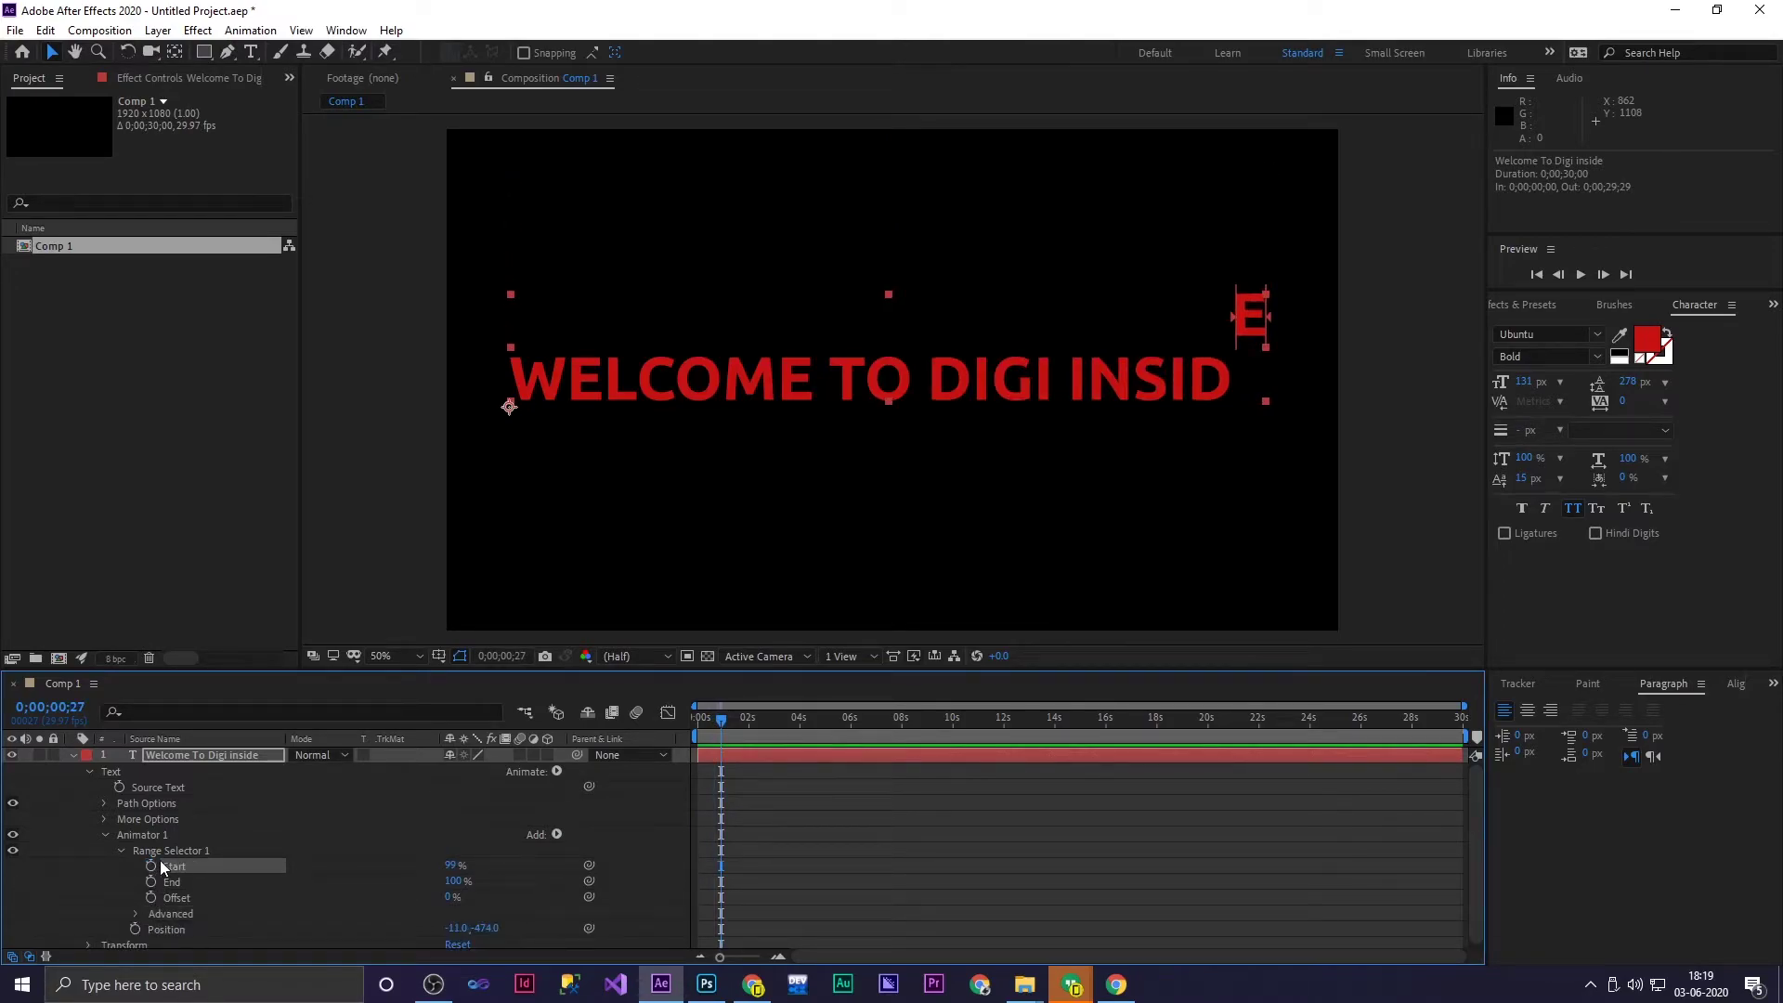
{"action": "left_click", "coordinate": [166, 852]}
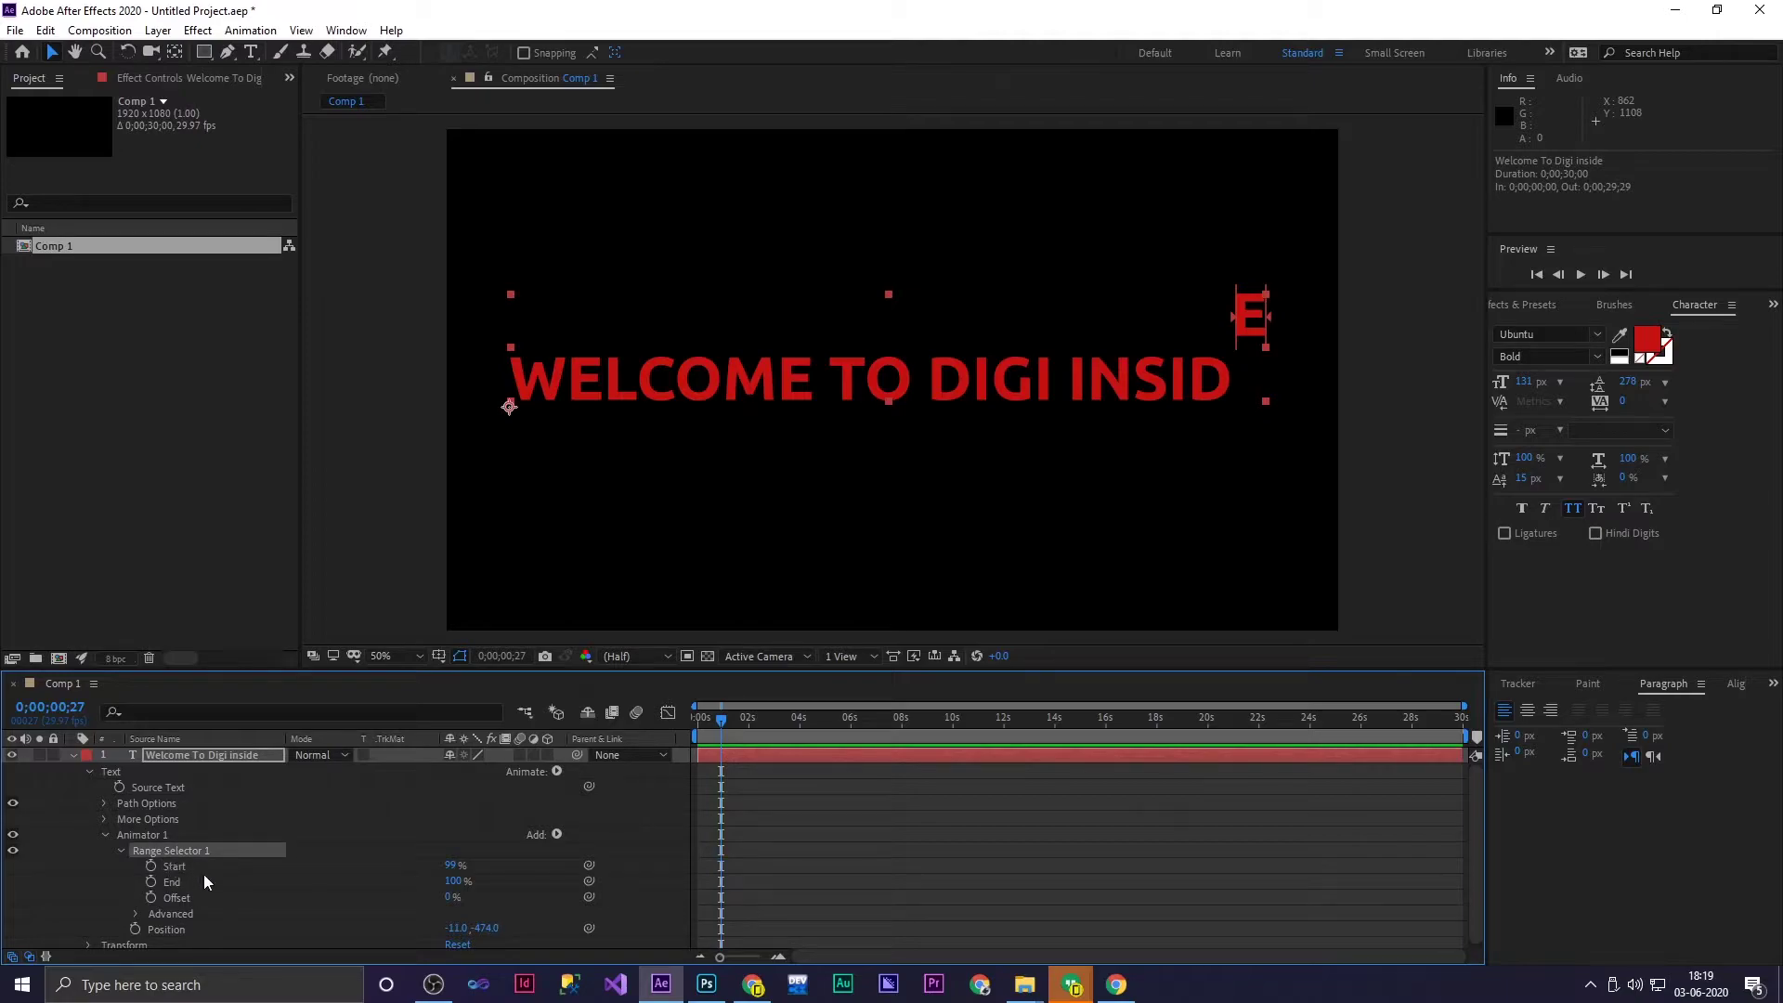
{"action": "left_click", "coordinate": [169, 930]}
{"action": "left_click_drag", "start_coordinate": [730, 734], "coordinate": [705, 730]}
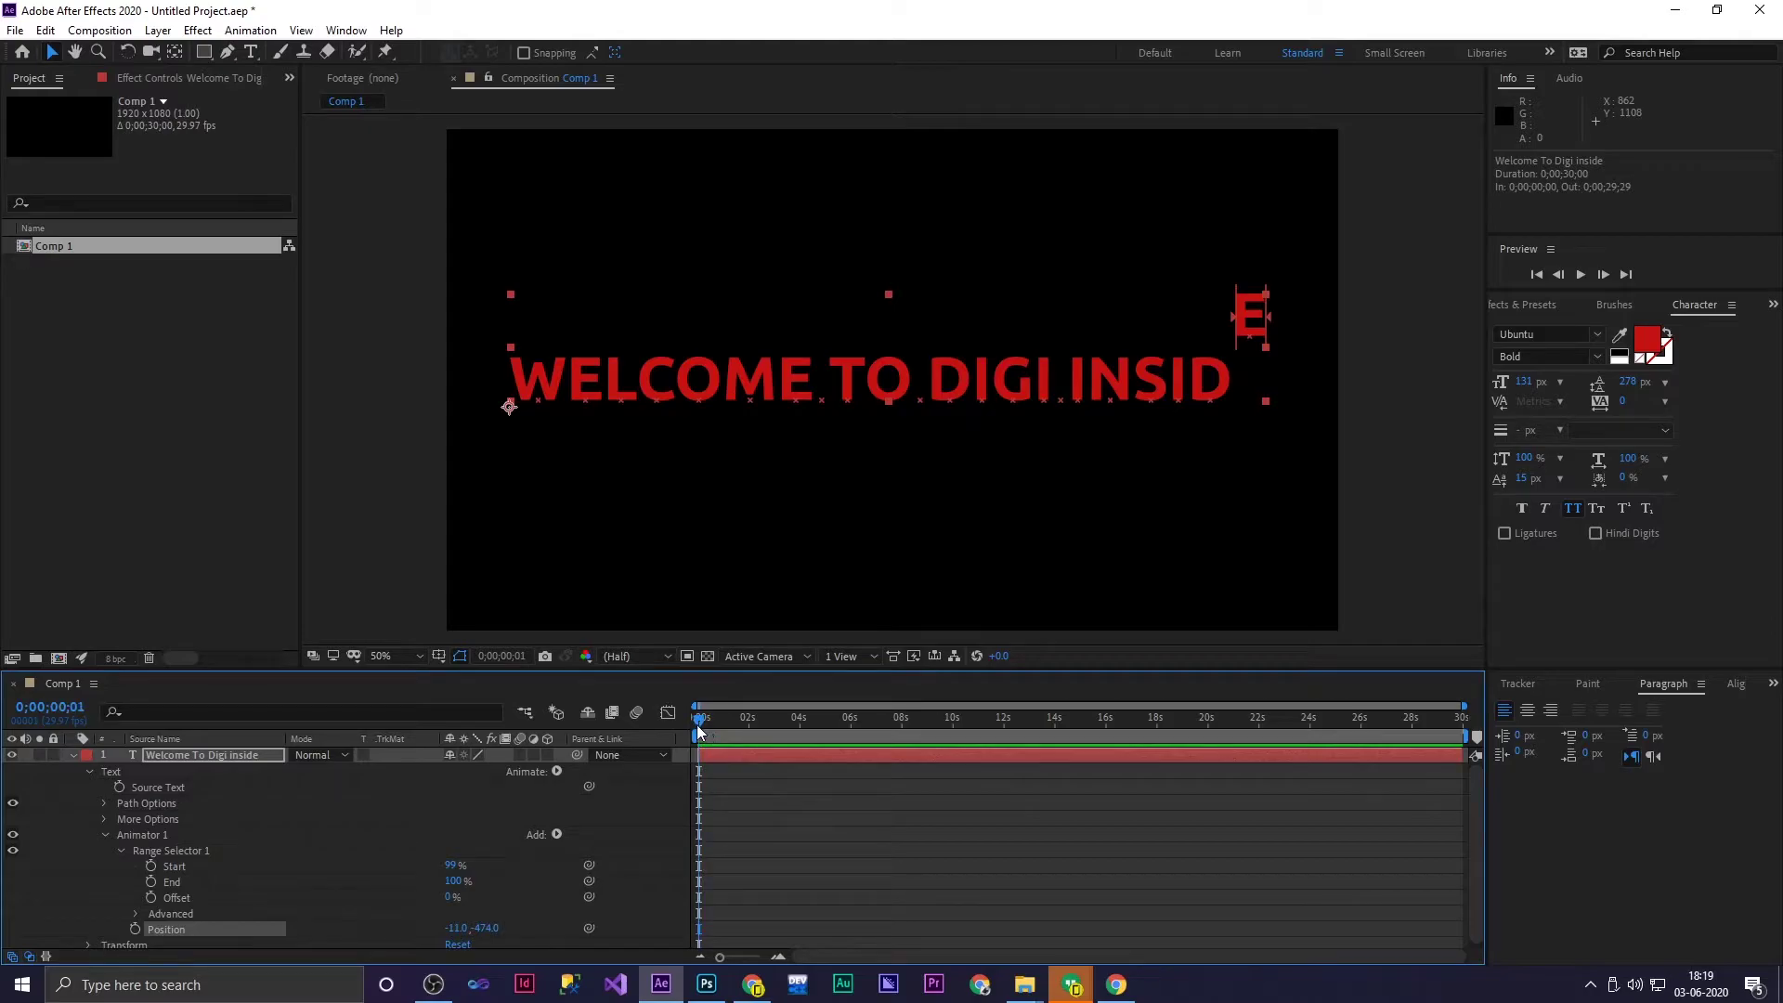
{"action": "key", "text": "ctrl+z"}
From the beginning of the composition, add a Rotation property to Animator 1, set it to 90°, and preview the animation
{"action": "left_click_drag", "start_coordinate": [722, 719], "coordinate": [647, 761]}
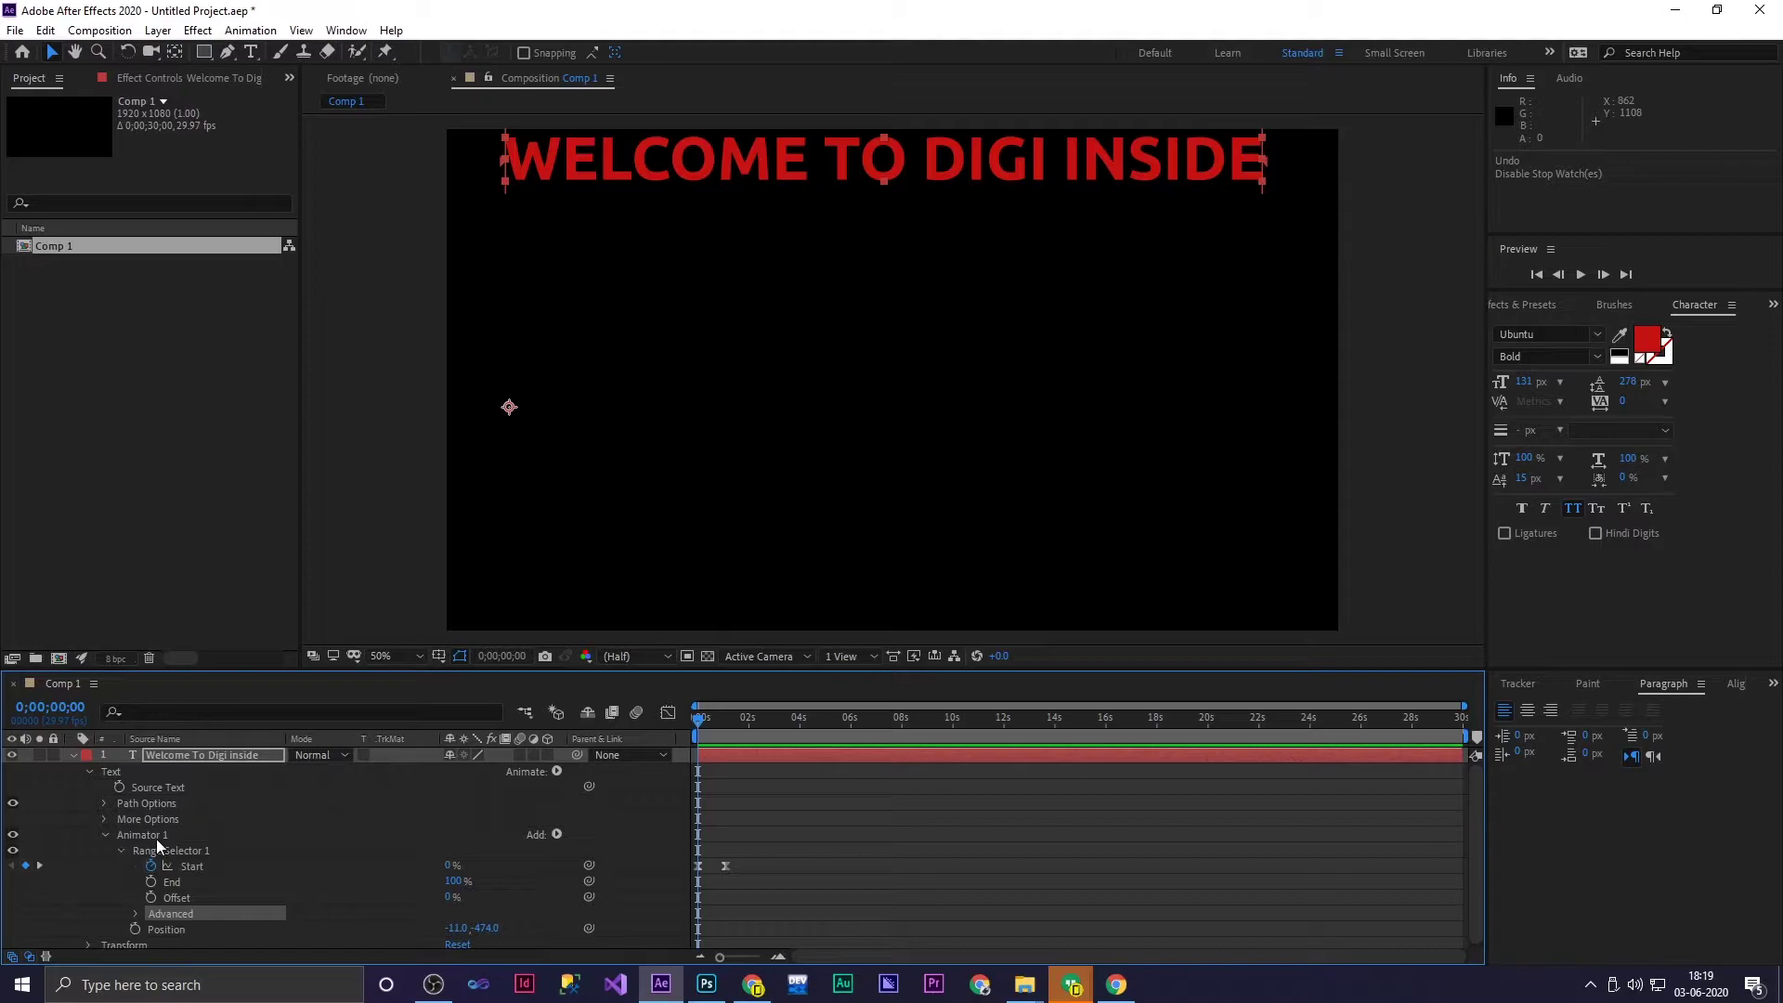
{"action": "left_click", "coordinate": [557, 834]}
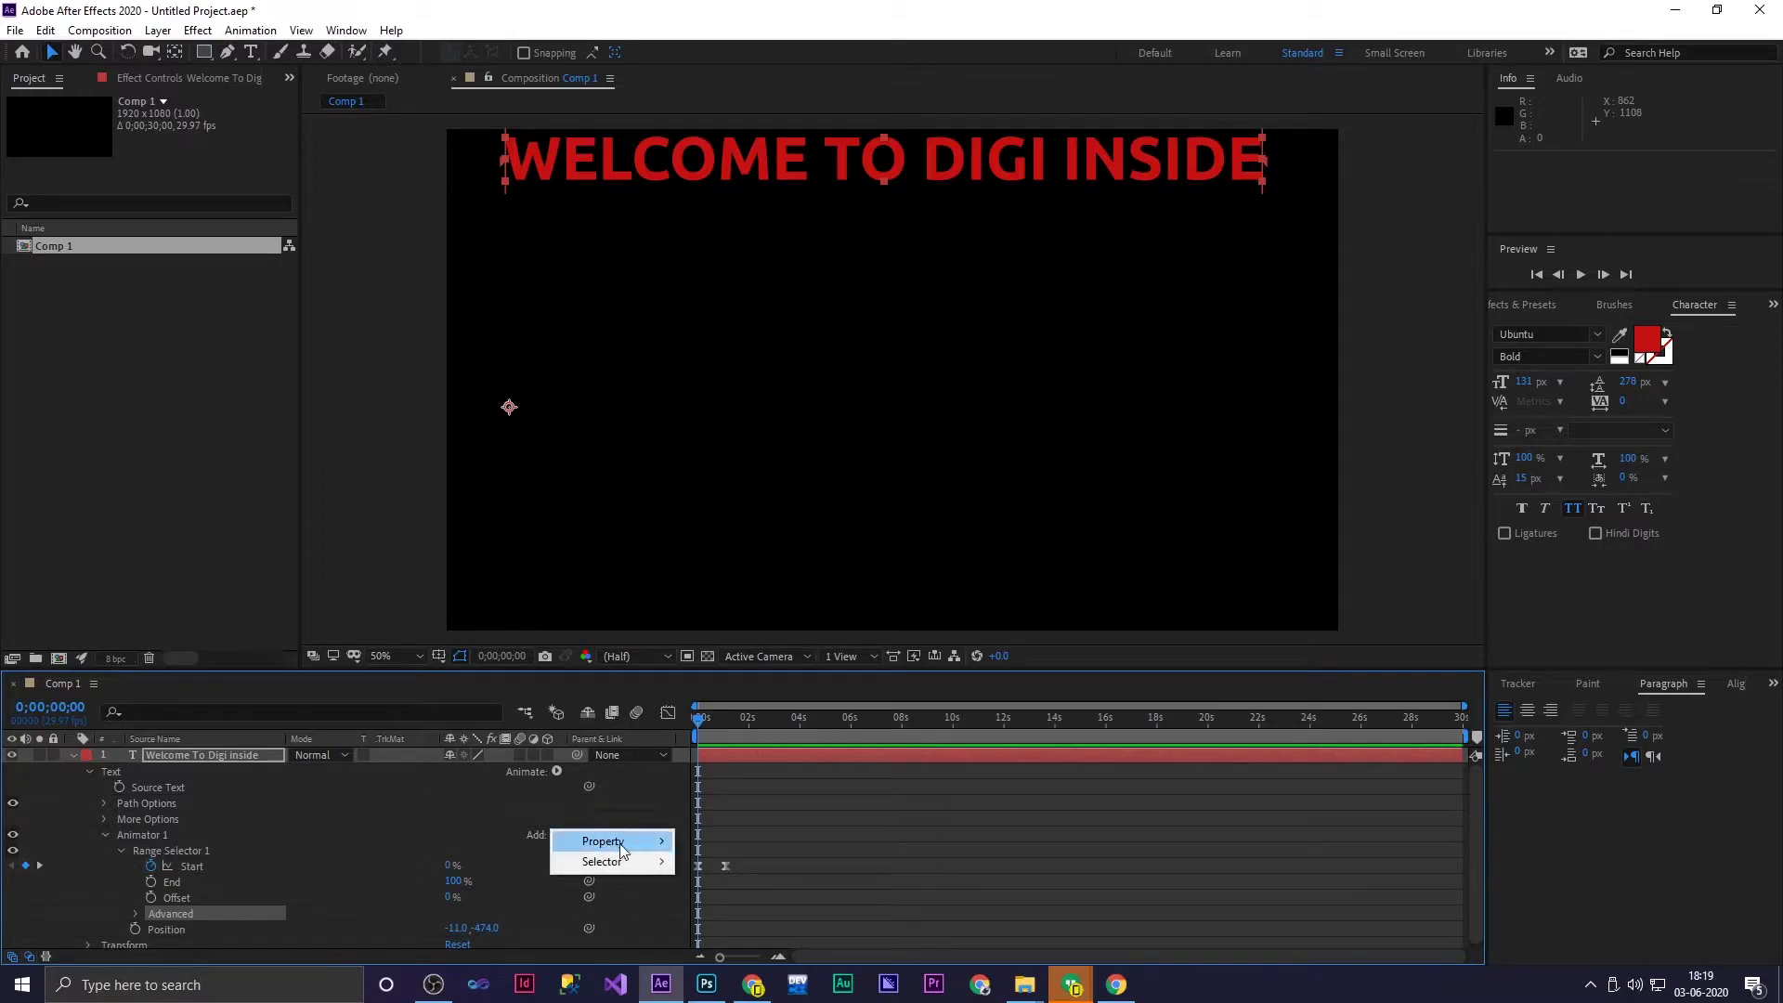
{"action": "mouse_move", "coordinate": [621, 847]}
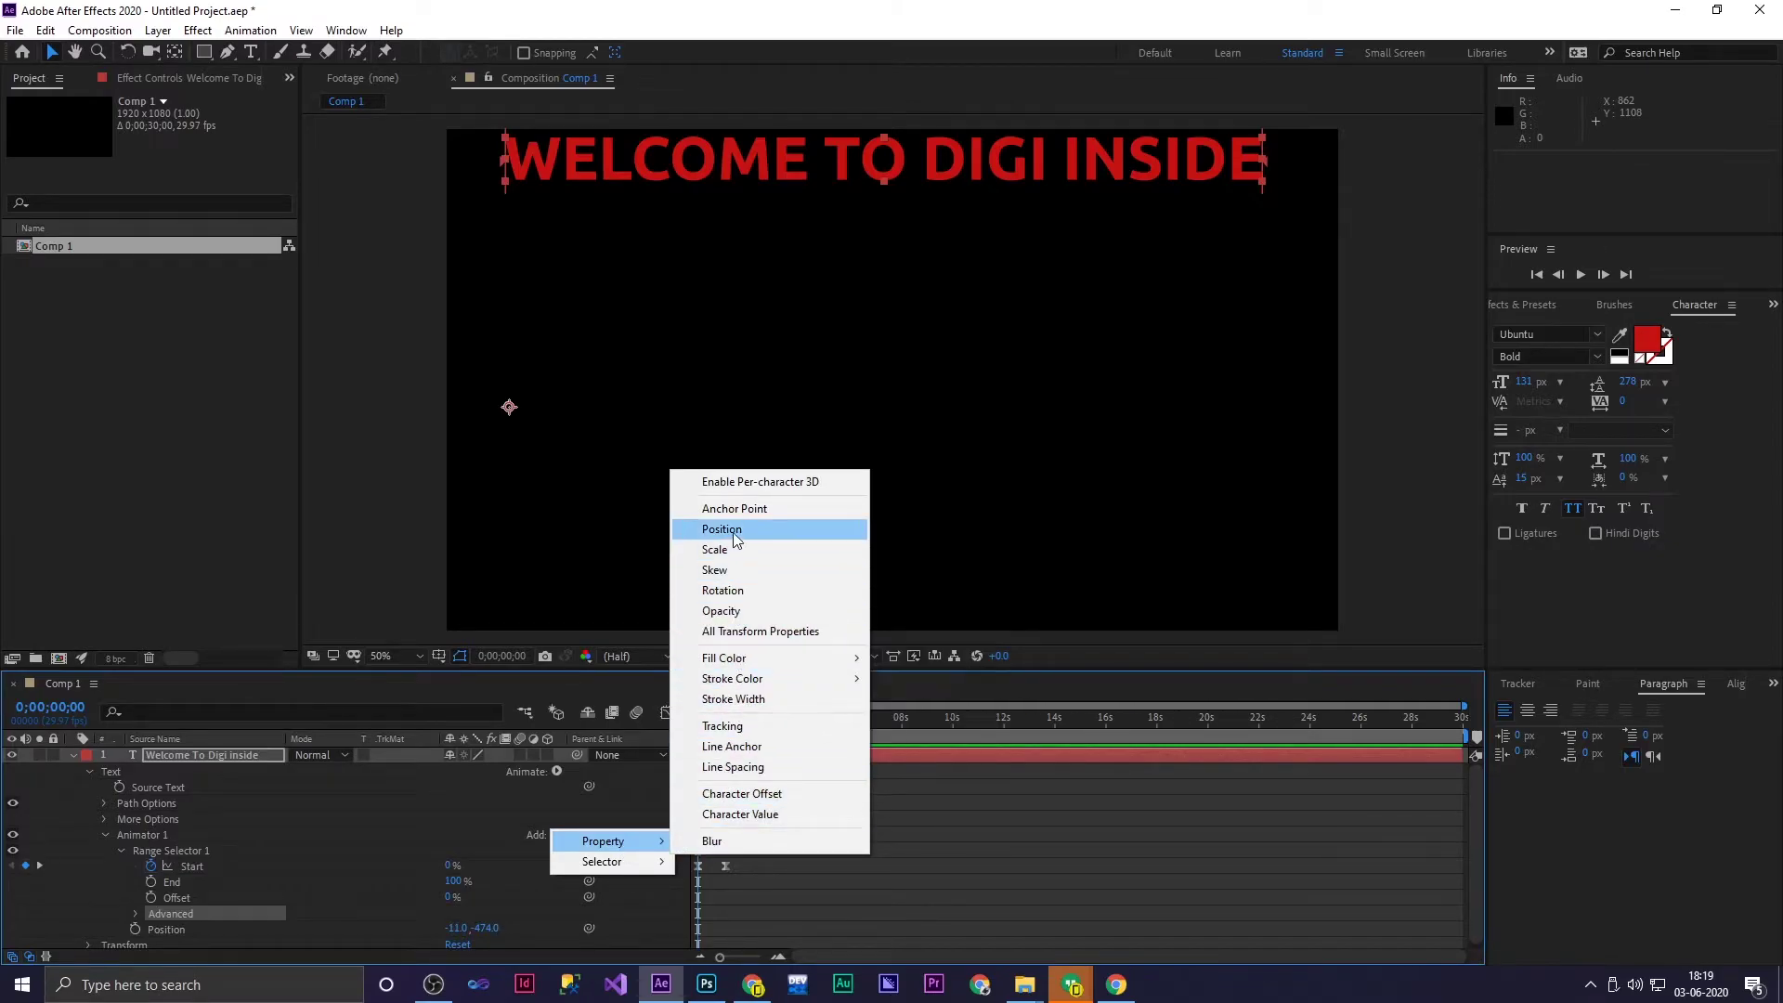
{"action": "left_click", "coordinate": [738, 595]}
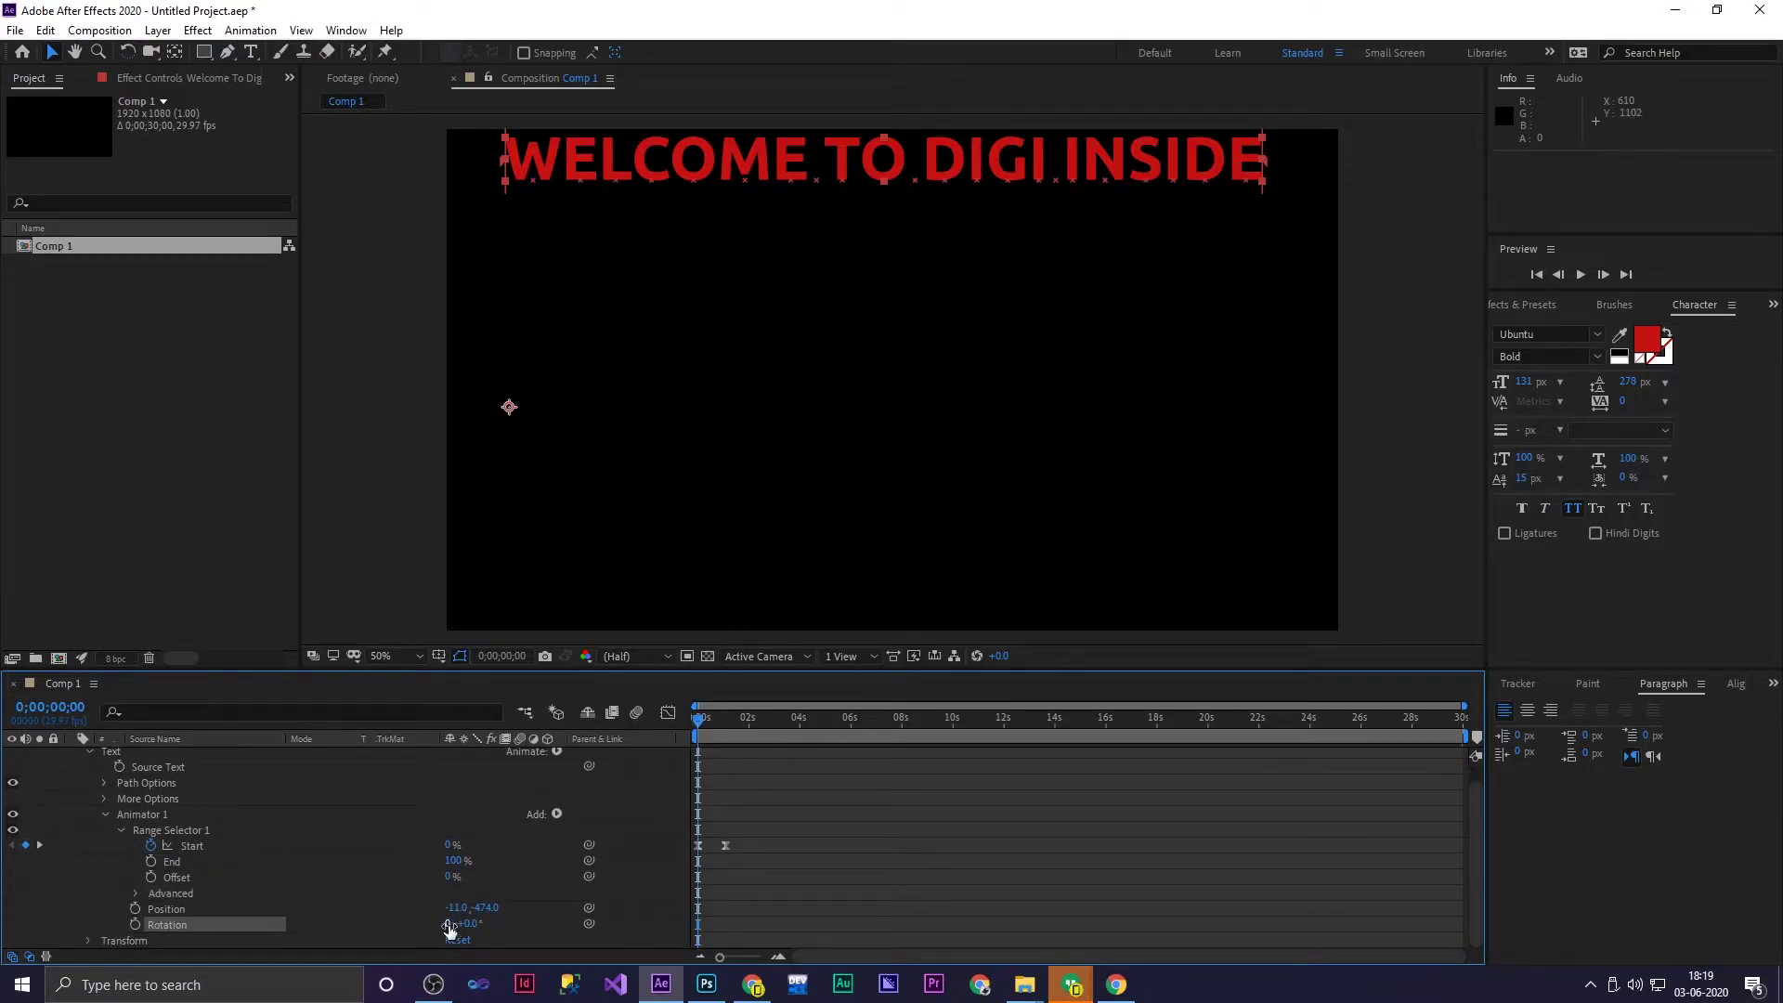
{"action": "left_click_drag", "start_coordinate": [465, 927], "coordinate": [542, 917]}
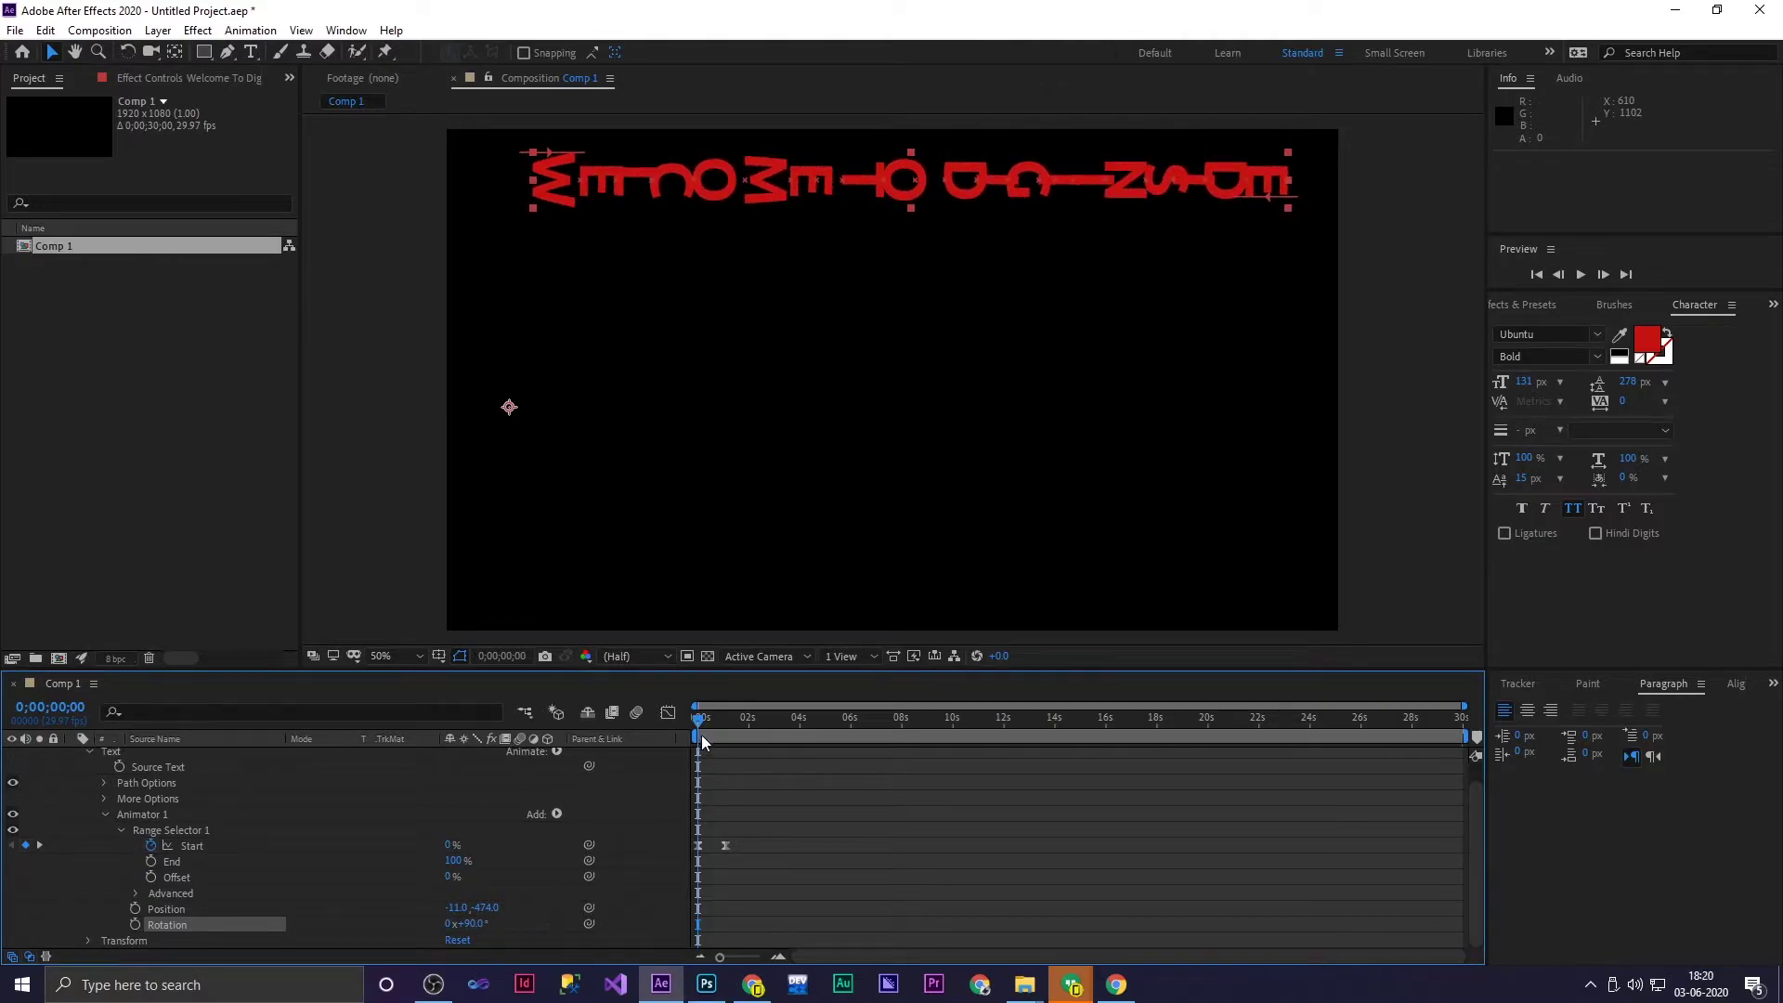
{"action": "key", "text": "space"}
{"action": "key", "text": "space"}
{"action": "key", "text": "space"}
{"action": "left_click", "coordinate": [727, 731]}
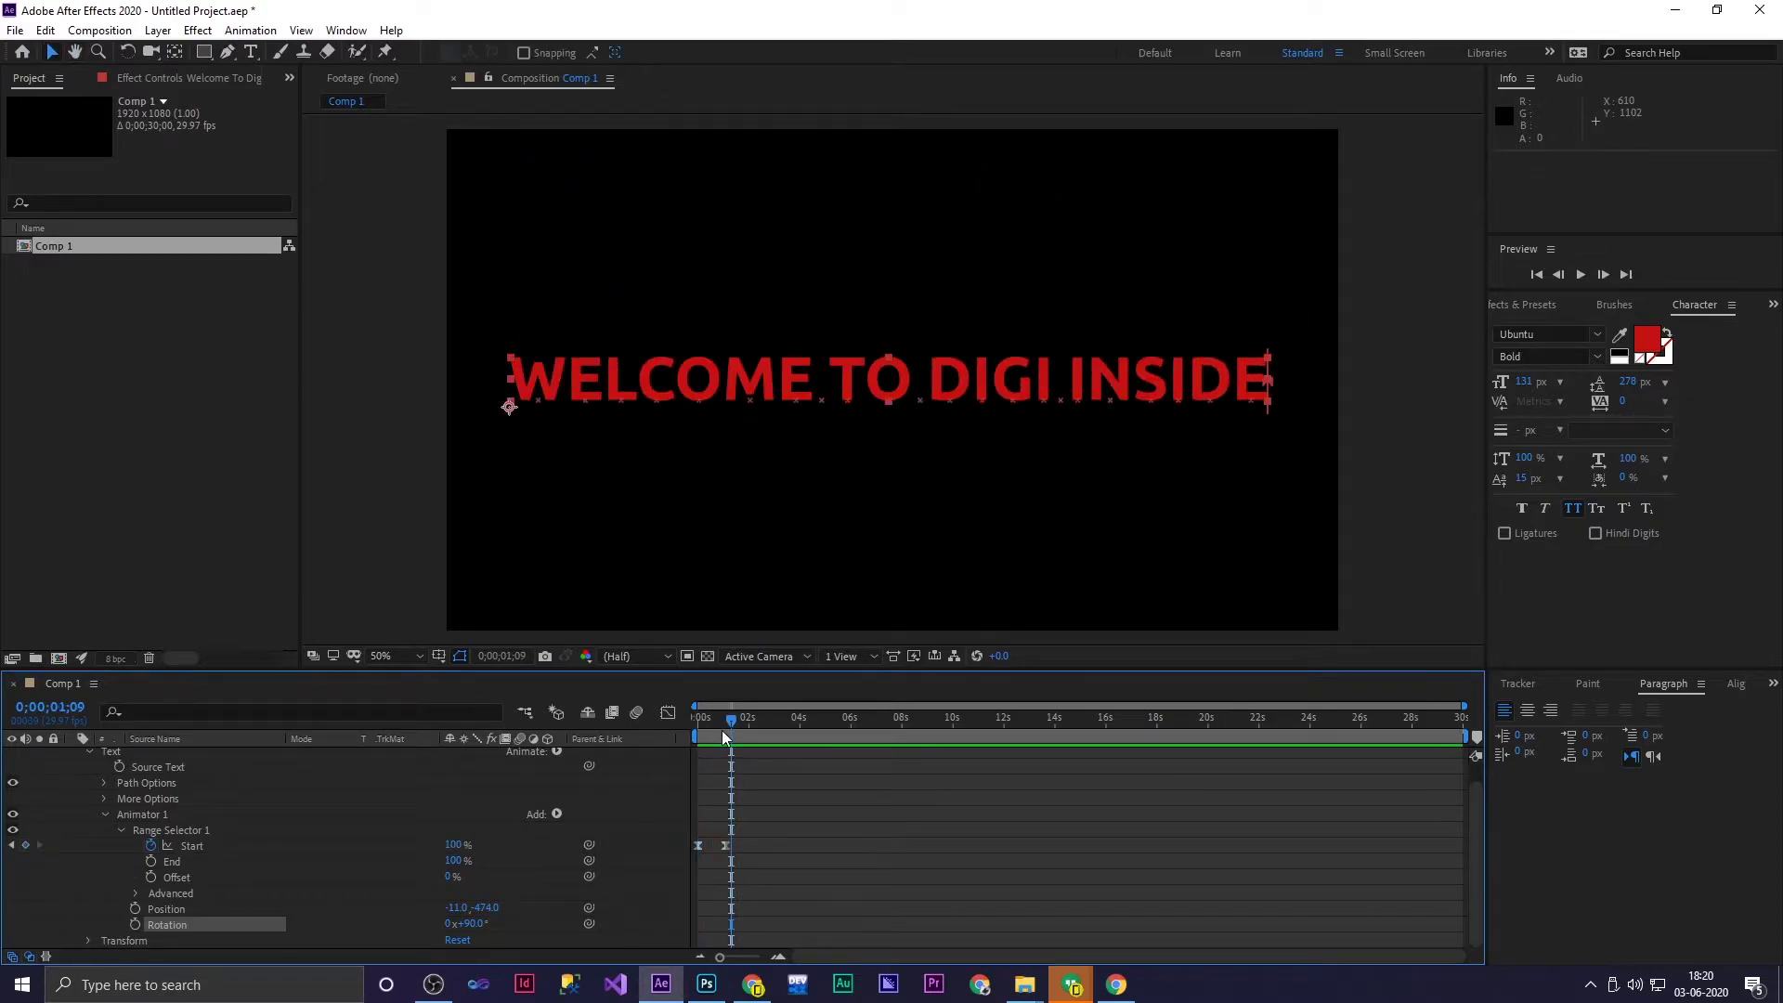
{"action": "left_click_drag", "start_coordinate": [726, 737], "coordinate": [667, 739]}
{"action": "key", "text": "space"}
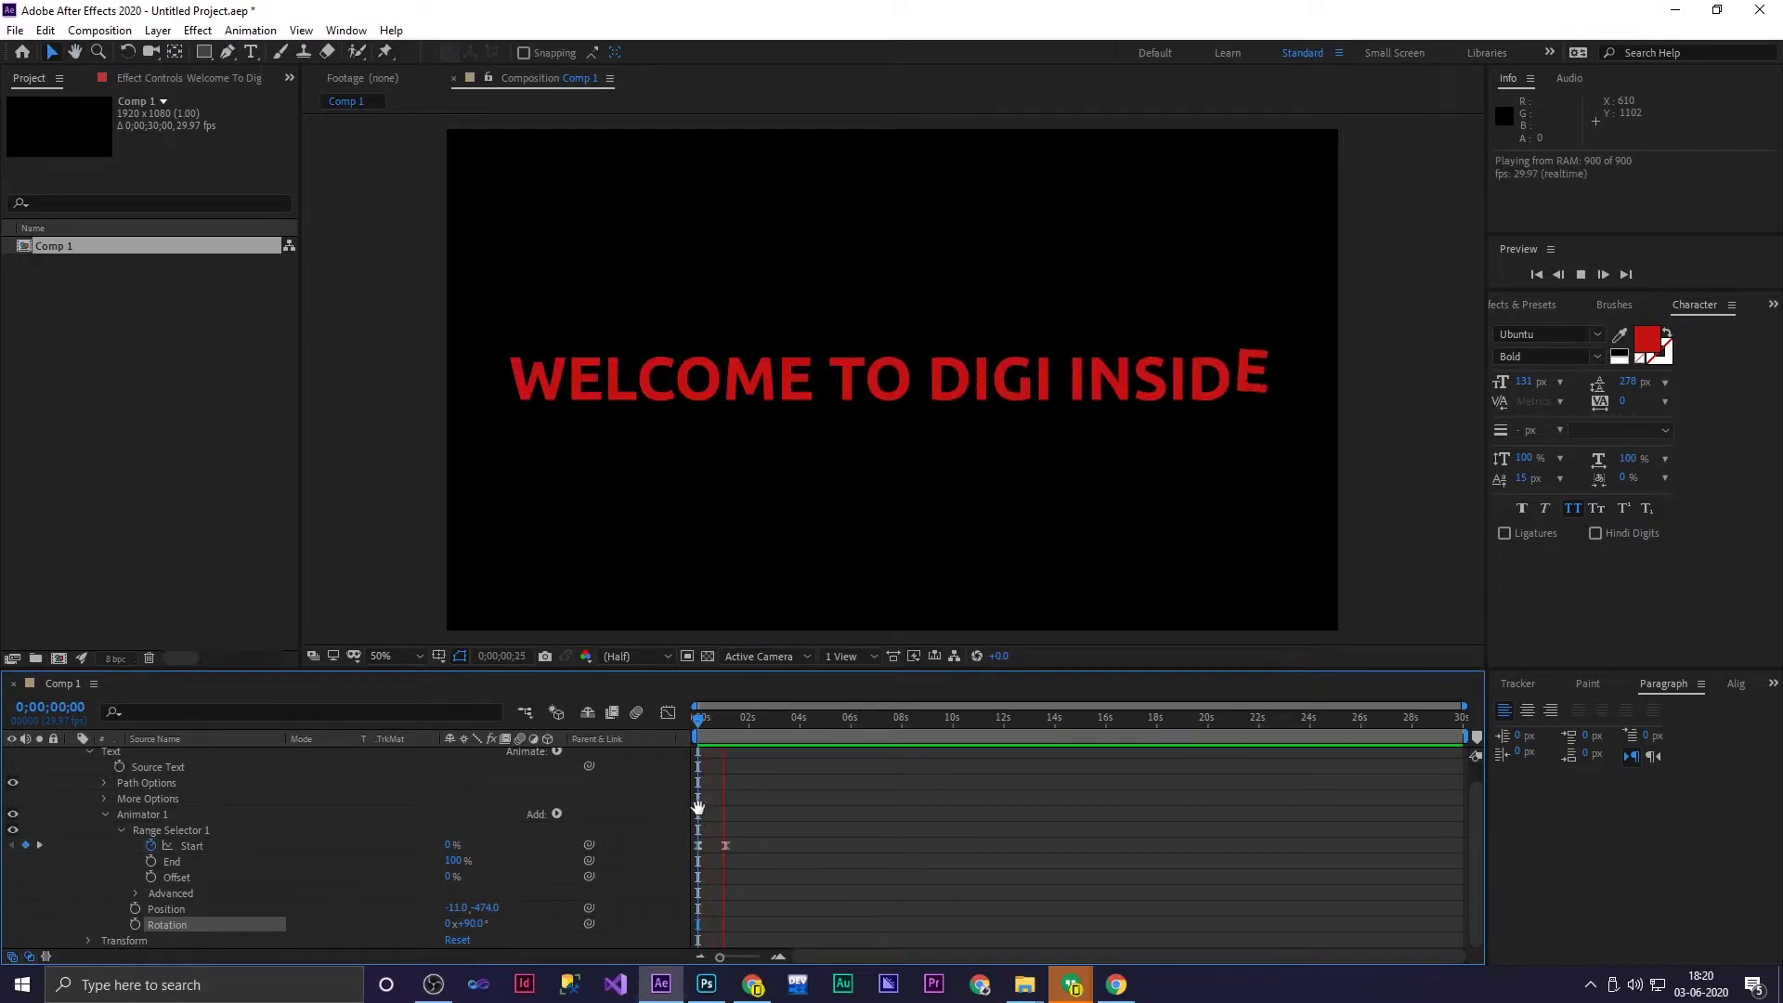
Move the second Start keyframe to about 2 seconds and preview the slower animation from the beginning
{"action": "left_click_drag", "start_coordinate": [727, 844], "coordinate": [751, 845]}
{"action": "left_click_drag", "start_coordinate": [722, 720], "coordinate": [665, 728]}
{"action": "key", "text": "space"}
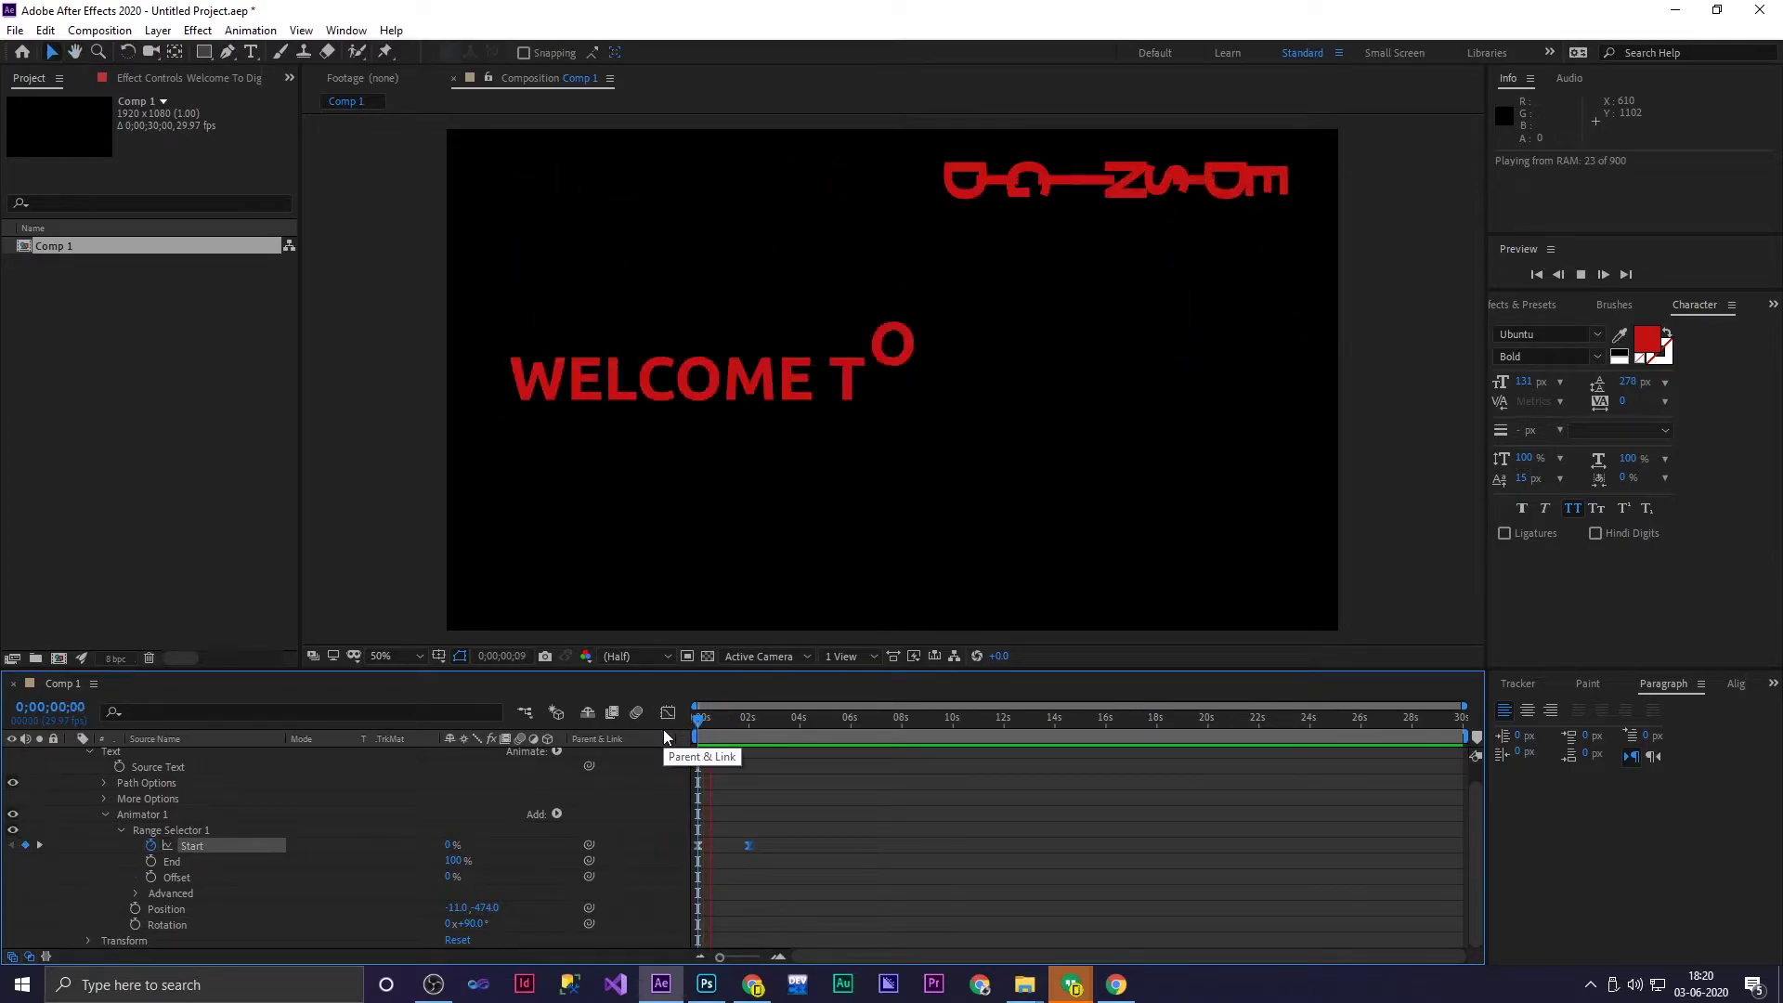
{"action": "key", "text": "space"}
{"action": "left_click_drag", "start_coordinate": [738, 722], "coordinate": [663, 733]}
{"action": "key", "text": "space"}
{"action": "key", "text": "space"}
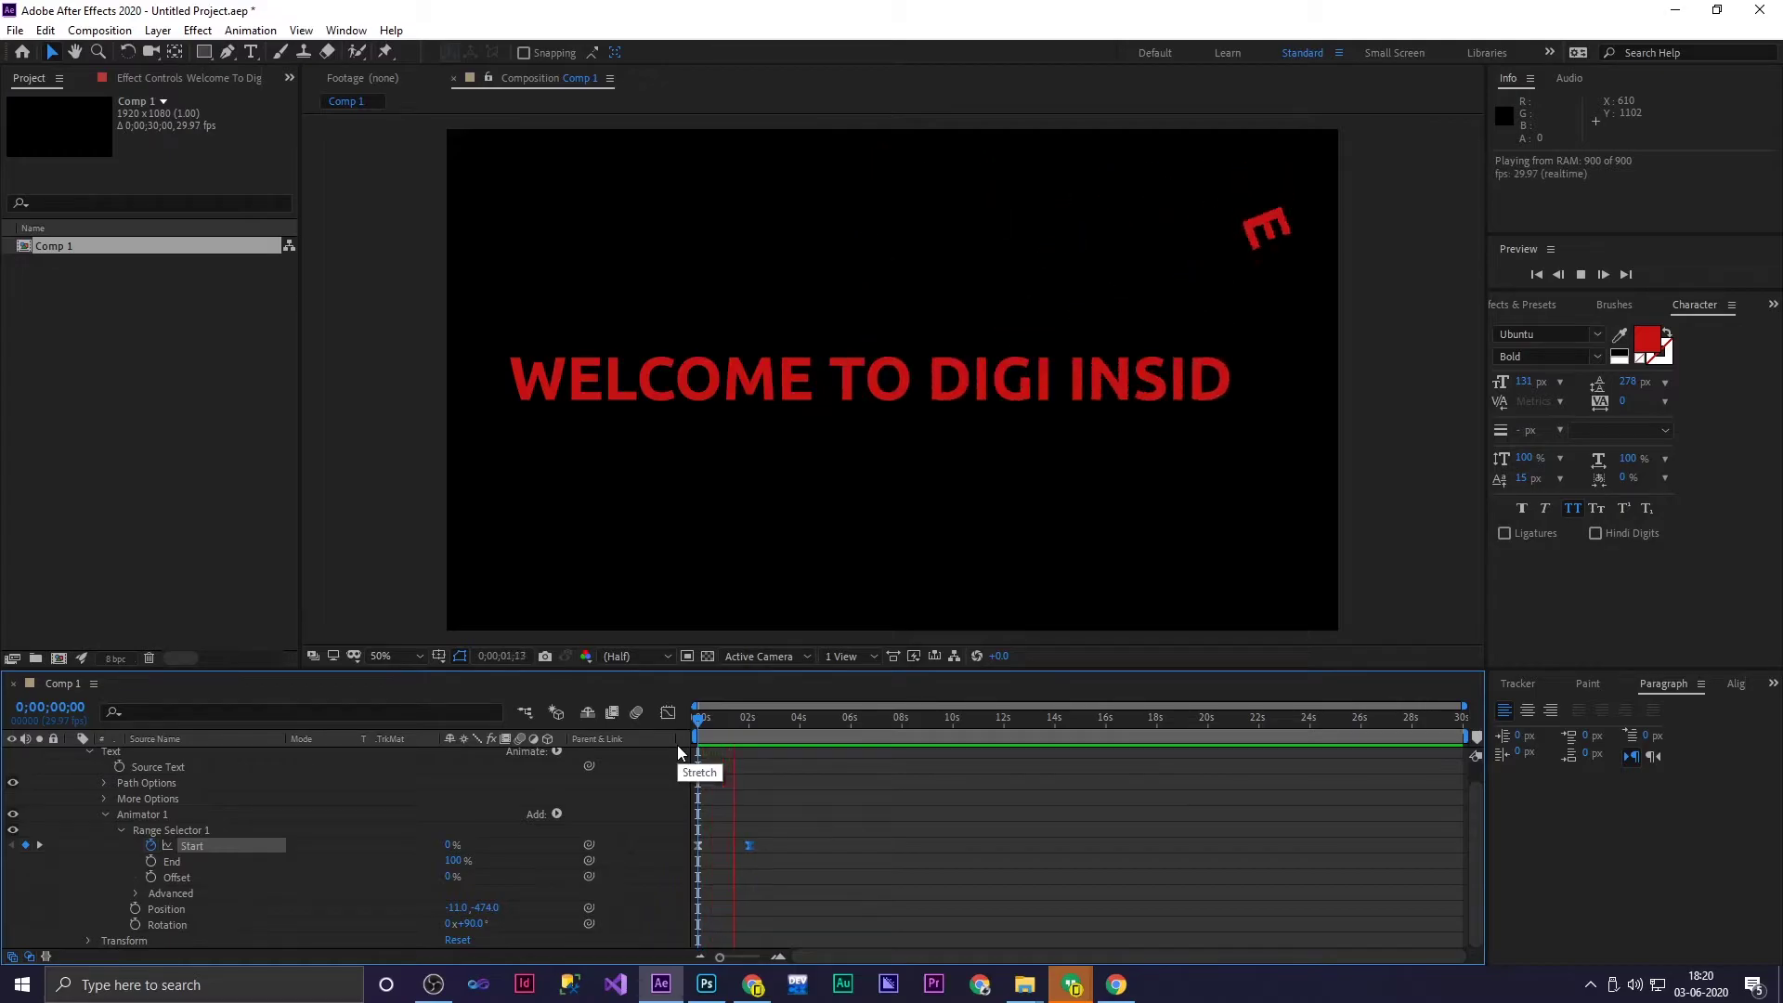
{"action": "key", "text": "space"}
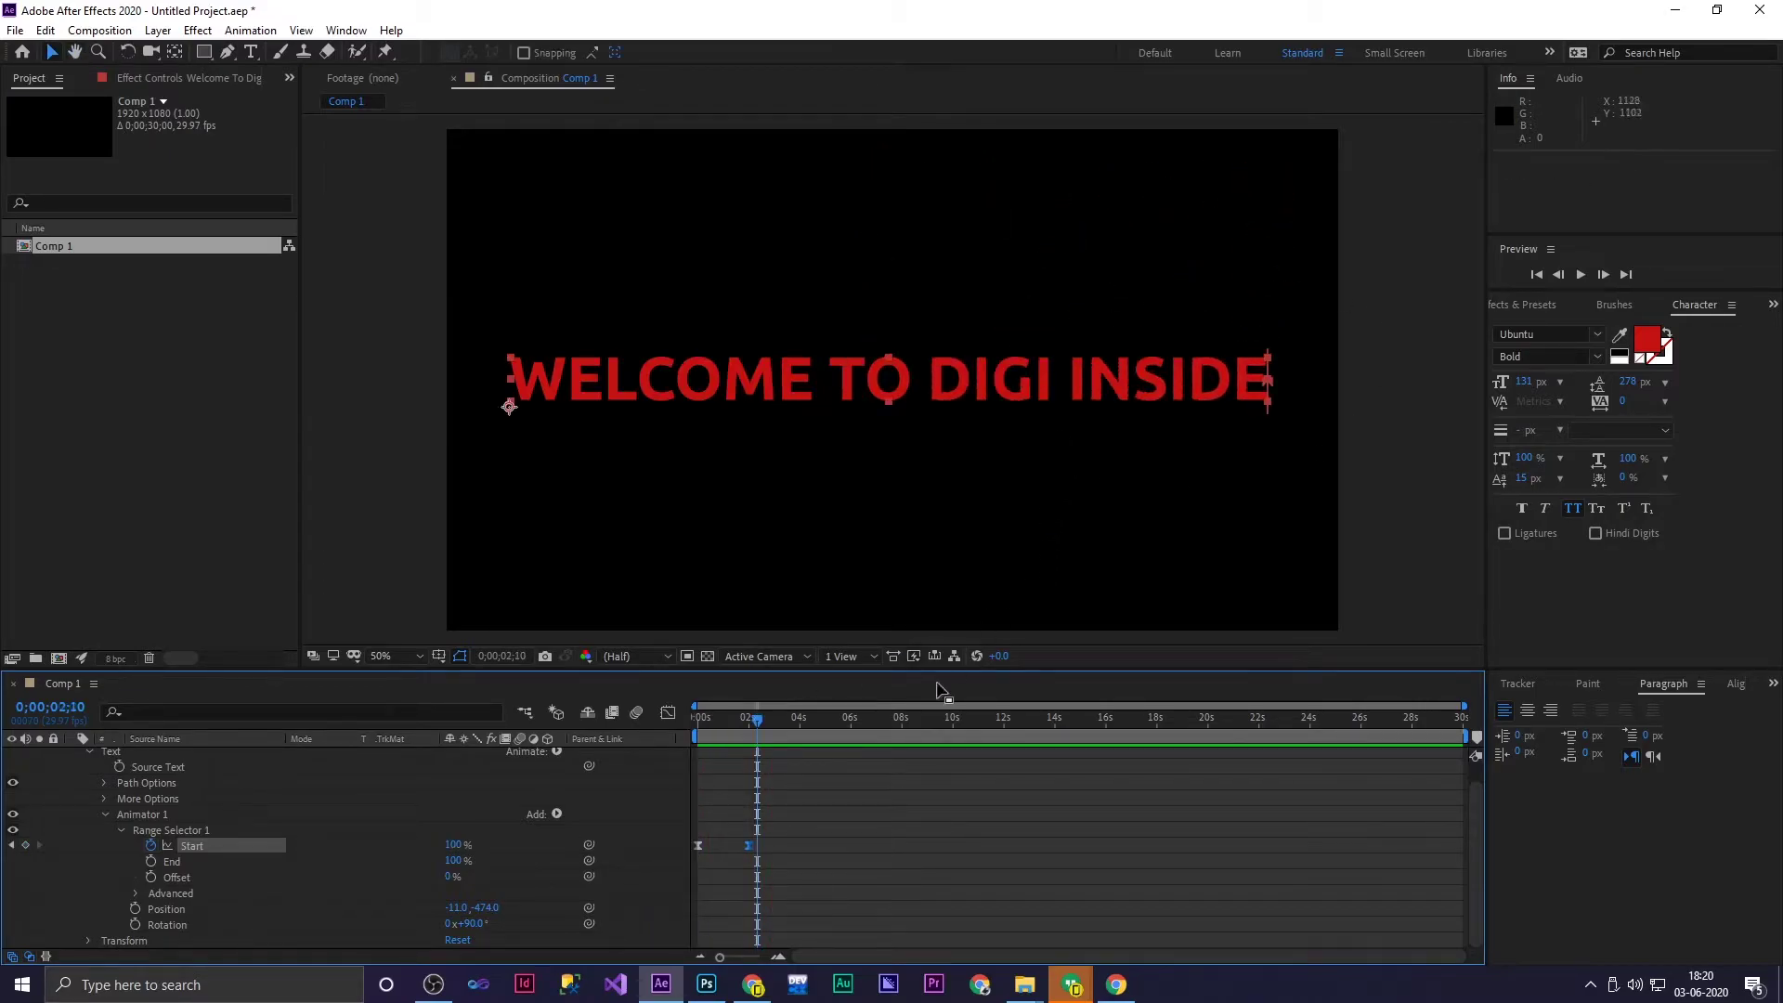
Try keyframing Animator 1's Rotation from about 188° over the first two seconds, undo the Rotation keyframes, and replay the animation
{"action": "left_click_drag", "start_coordinate": [755, 721], "coordinate": [676, 738]}
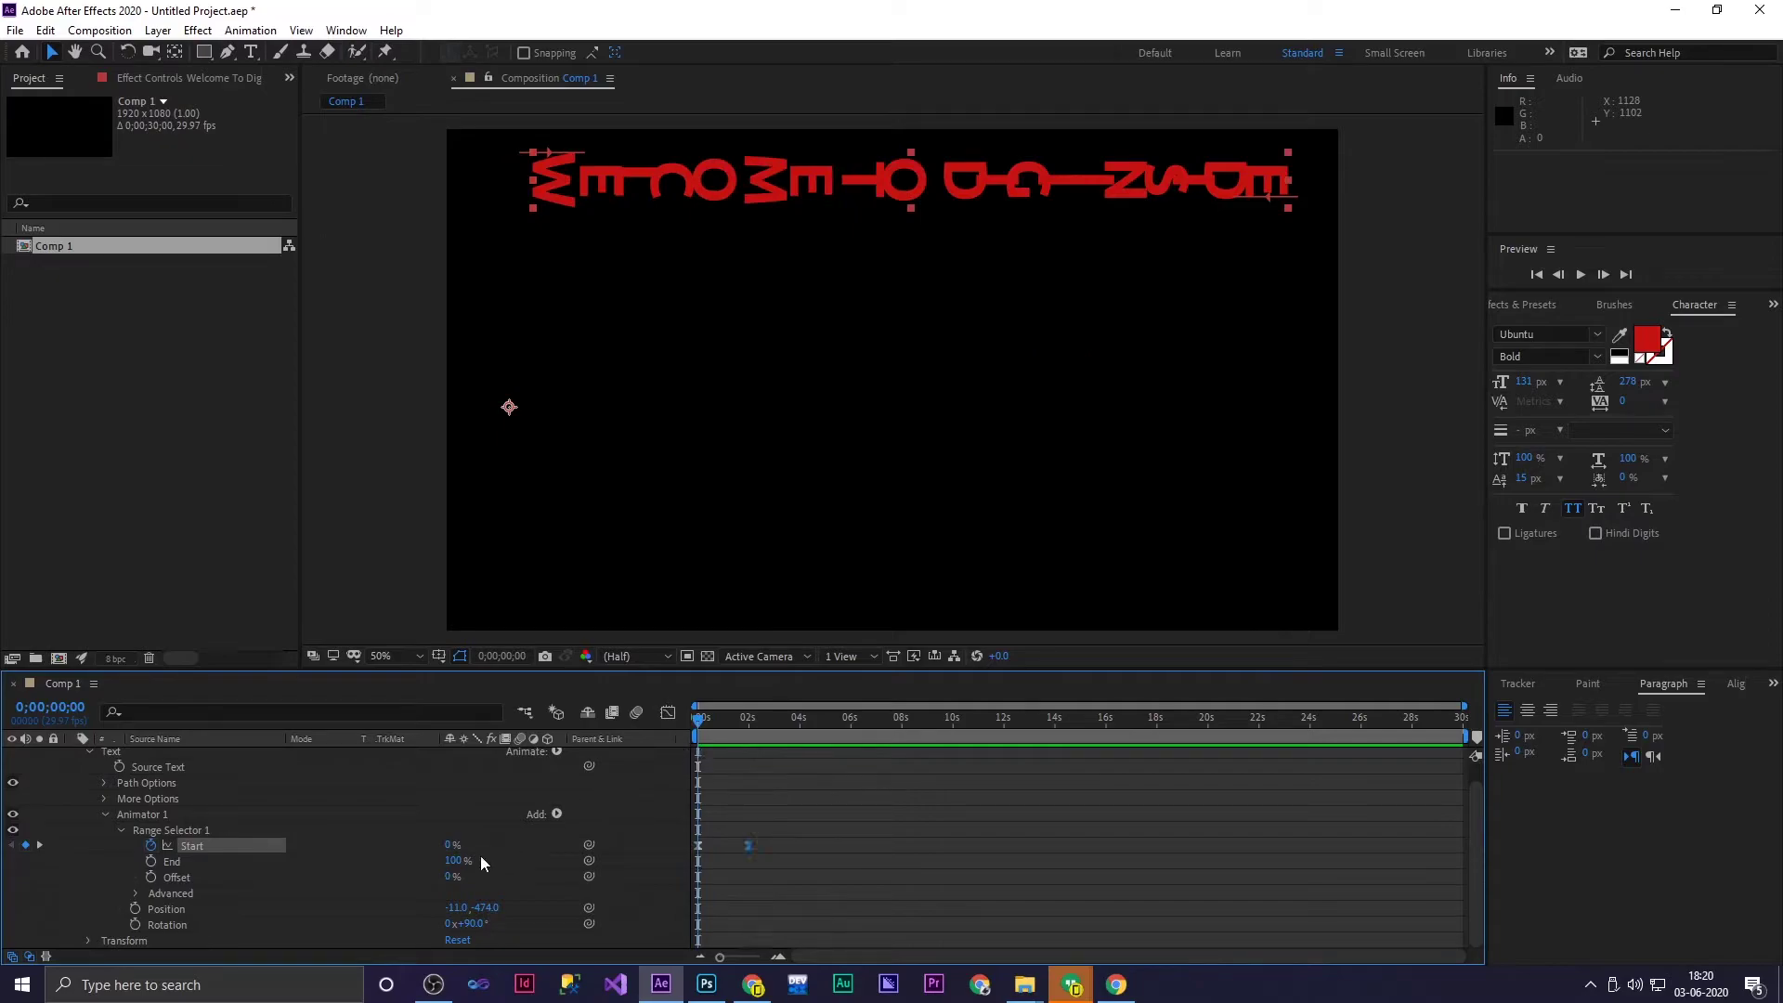
{"action": "left_click", "coordinate": [137, 927]}
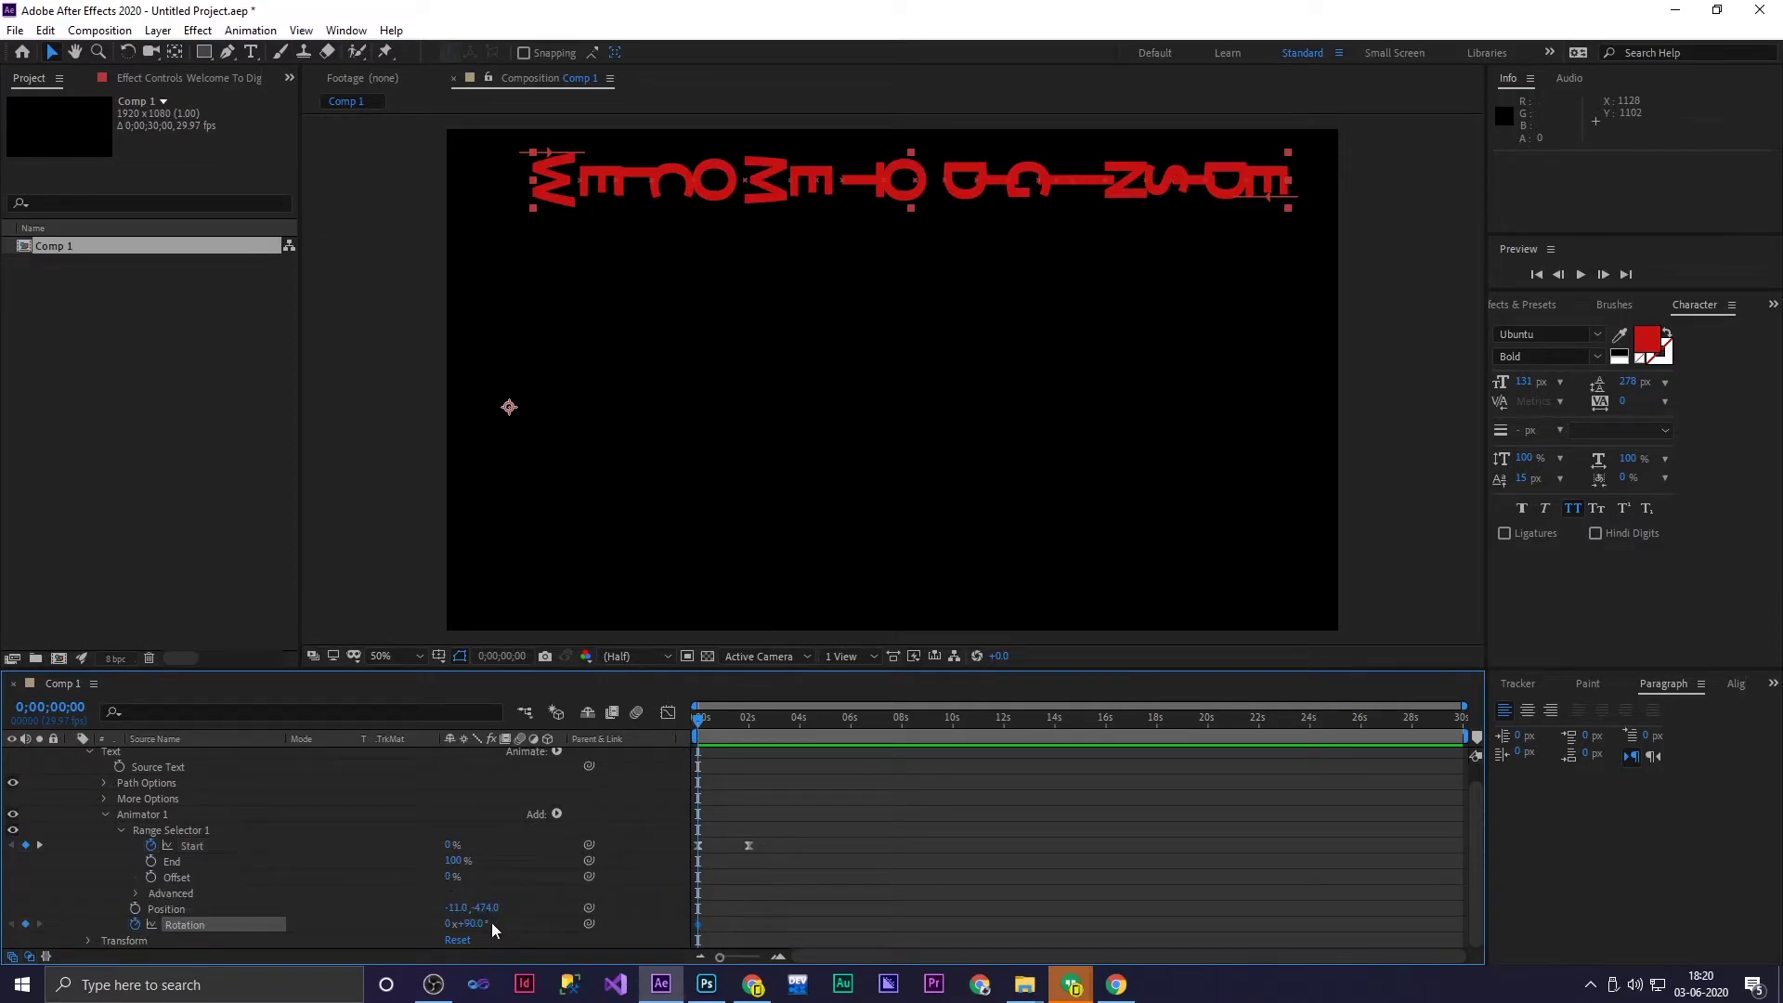
{"action": "left_click_drag", "start_coordinate": [468, 923], "coordinate": [559, 919]}
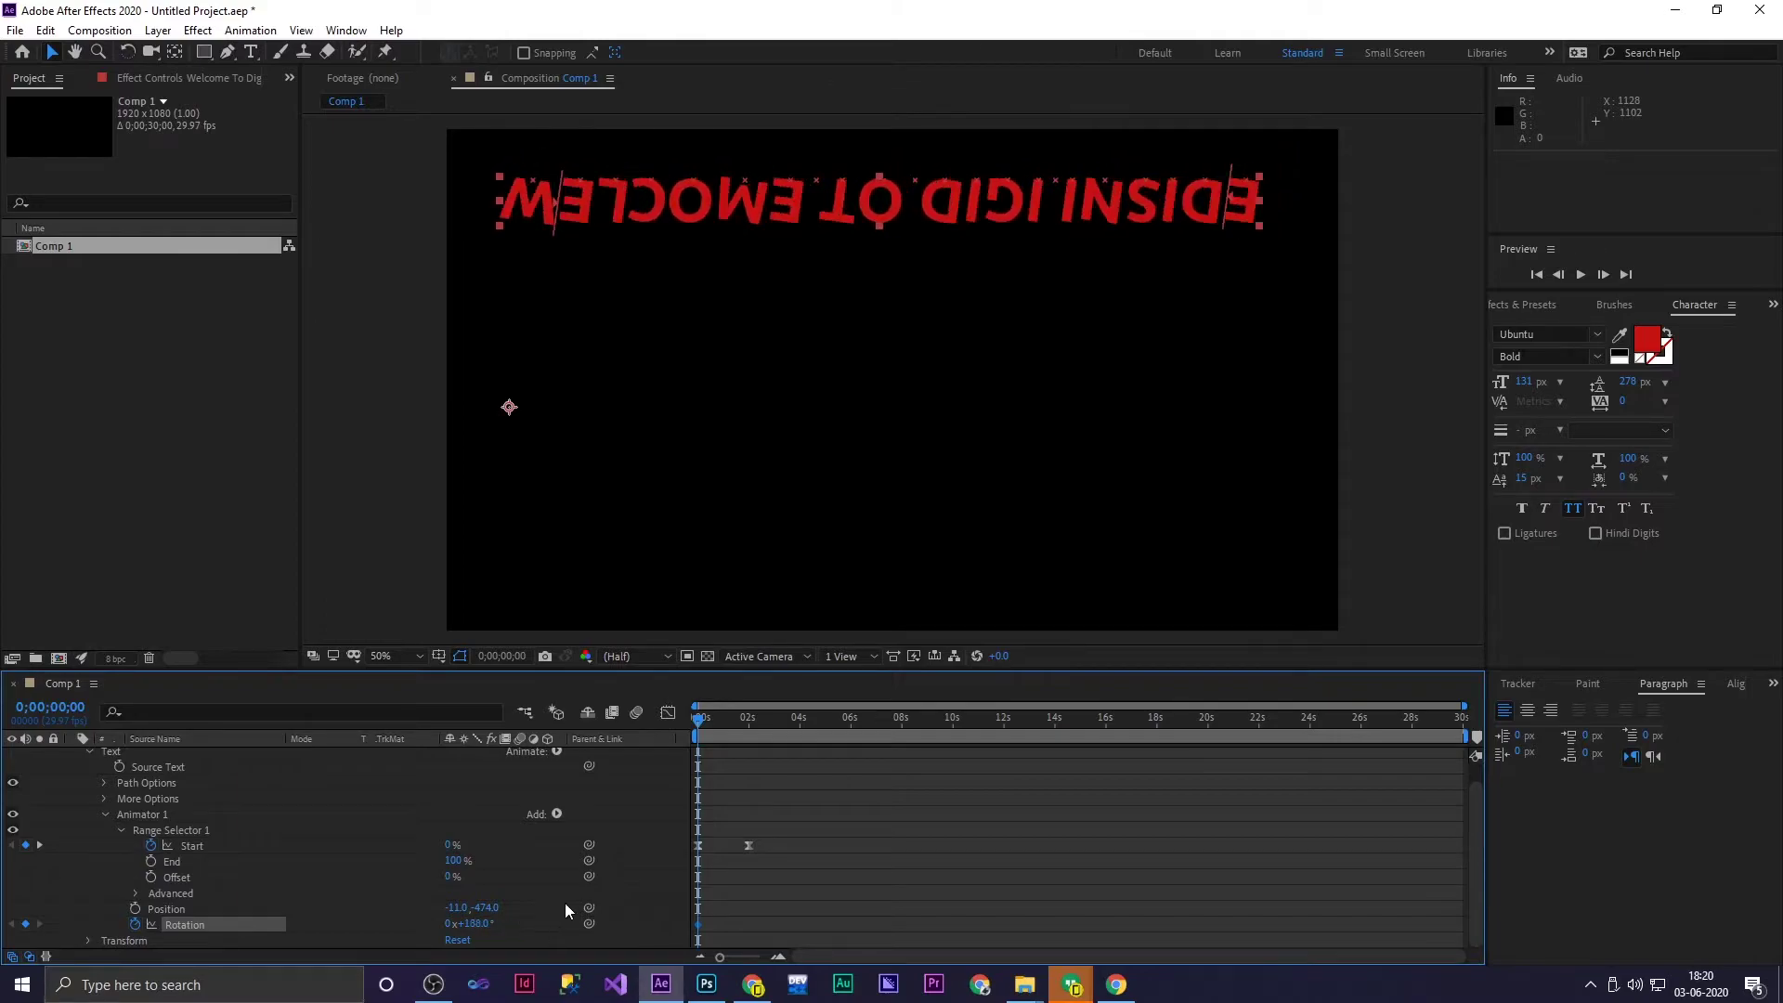
{"action": "left_click_drag", "start_coordinate": [718, 740], "coordinate": [748, 735]}
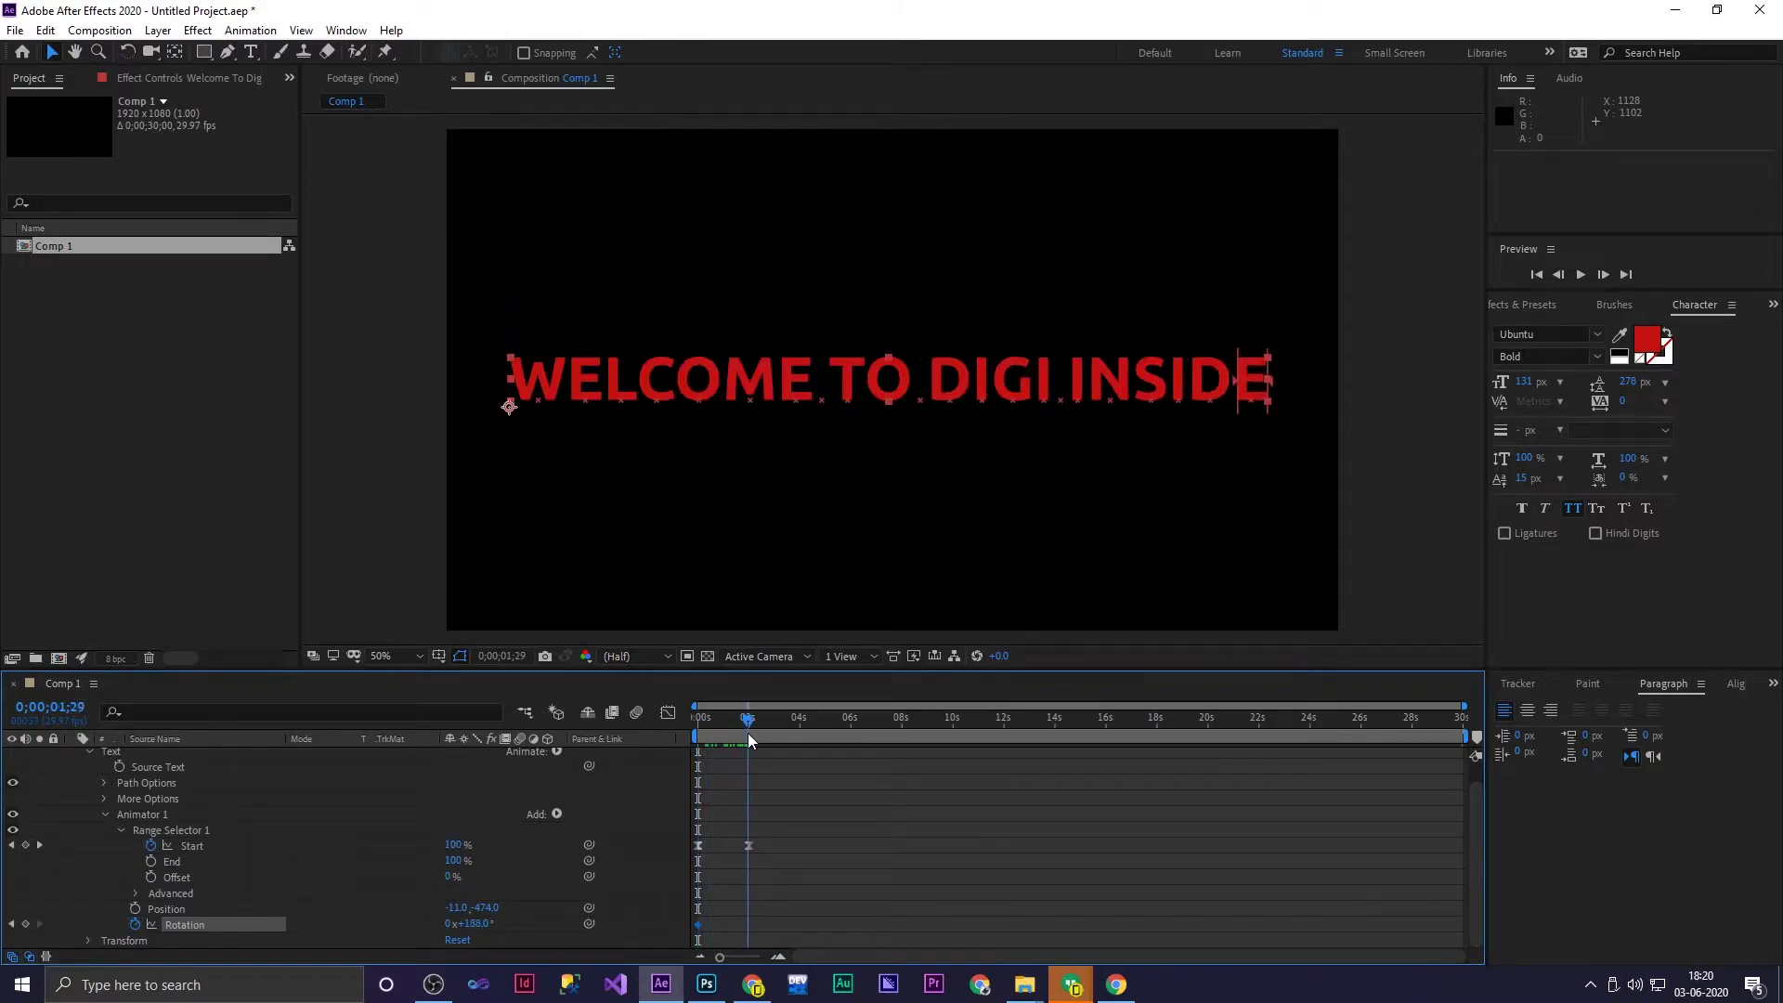
{"action": "mouse_move", "coordinate": [468, 923]}
{"action": "left_mouse_down"}
{"action": "mouse_move", "coordinate": [520, 923]}
{"action": "mouse_move", "coordinate": [494, 926]}
{"action": "left_mouse_up"}
{"action": "left_click_drag", "start_coordinate": [764, 740], "coordinate": [715, 739]}
{"action": "key", "text": "space"}
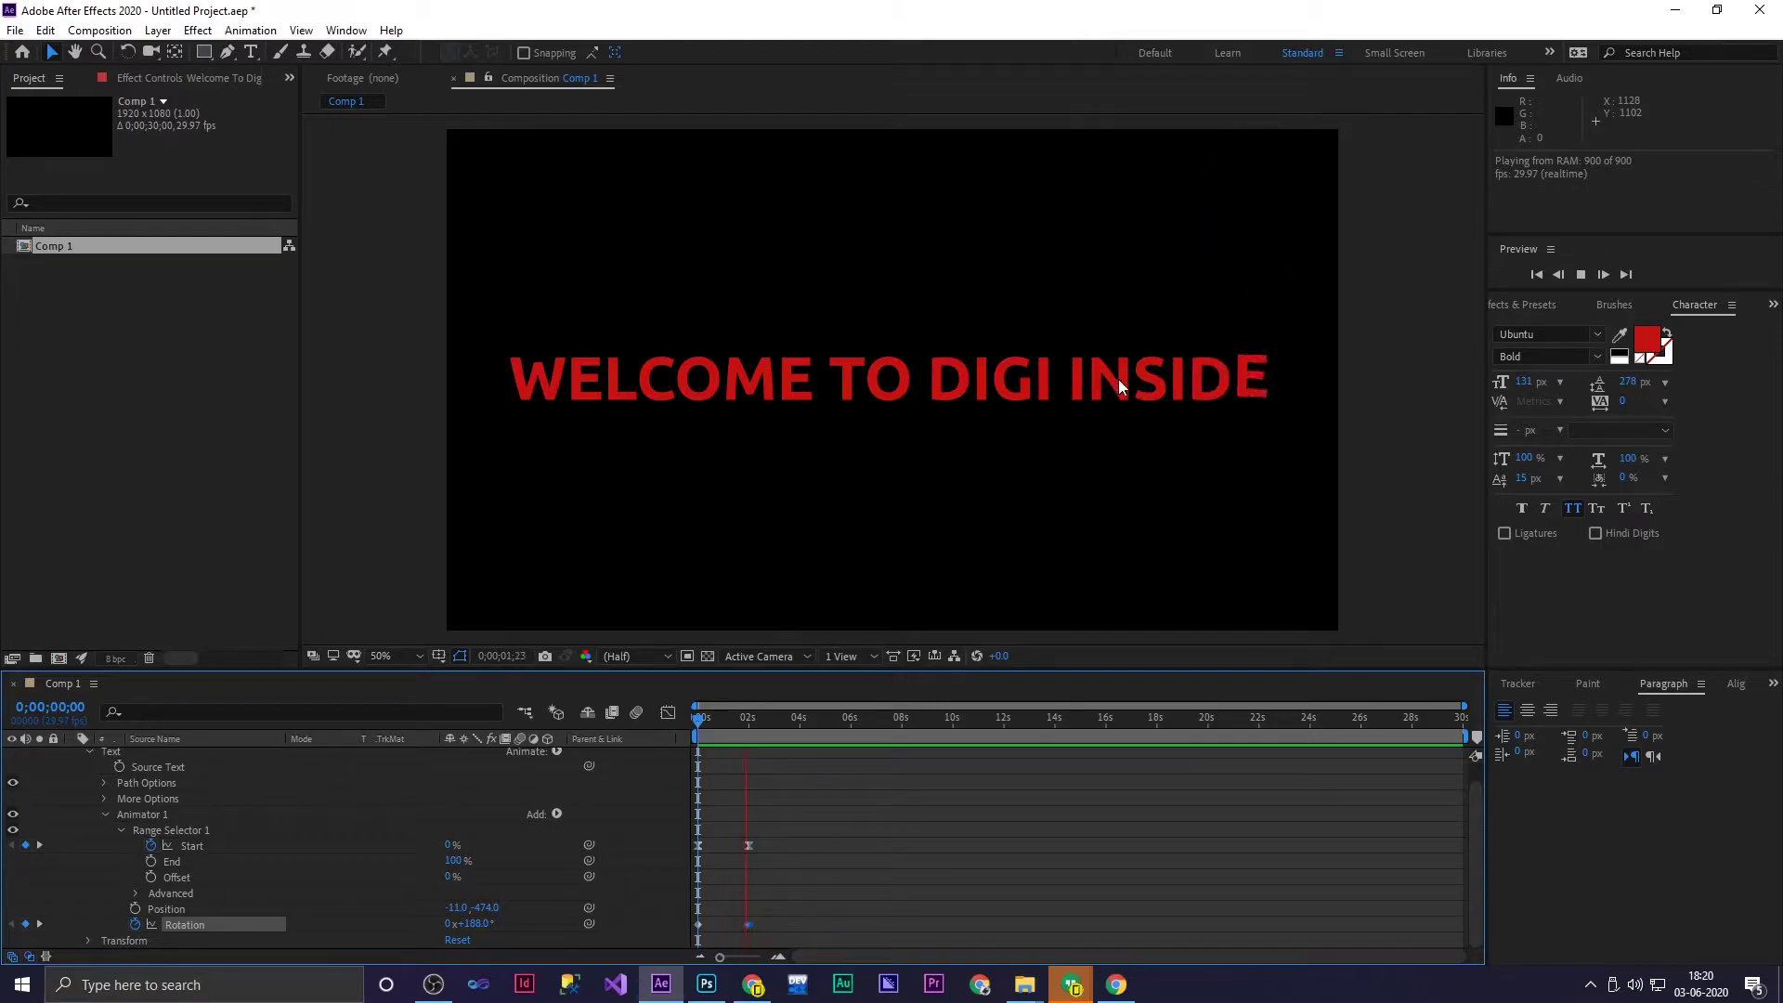
{"action": "left_click", "coordinate": [1118, 379]}
{"action": "key", "text": "ctrl+z"}
{"action": "key", "text": "ctrl+z"}
{"action": "key", "text": "ctrl+z"}
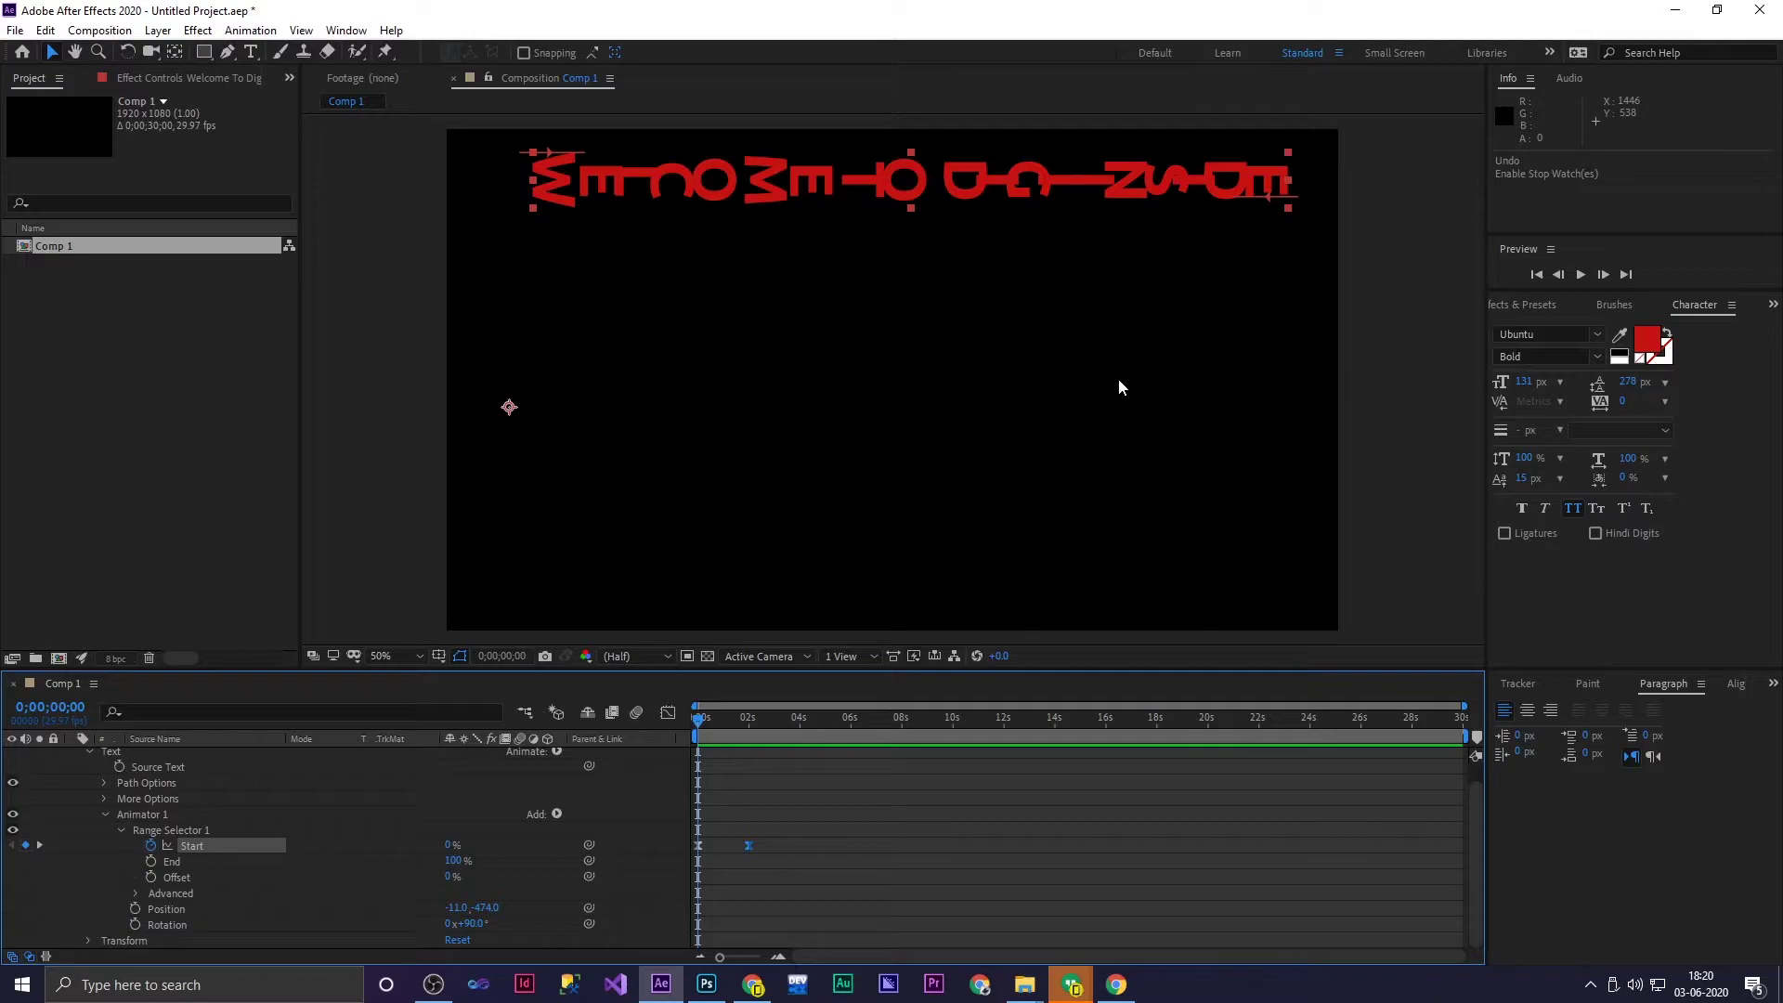
{"action": "key", "text": "space"}
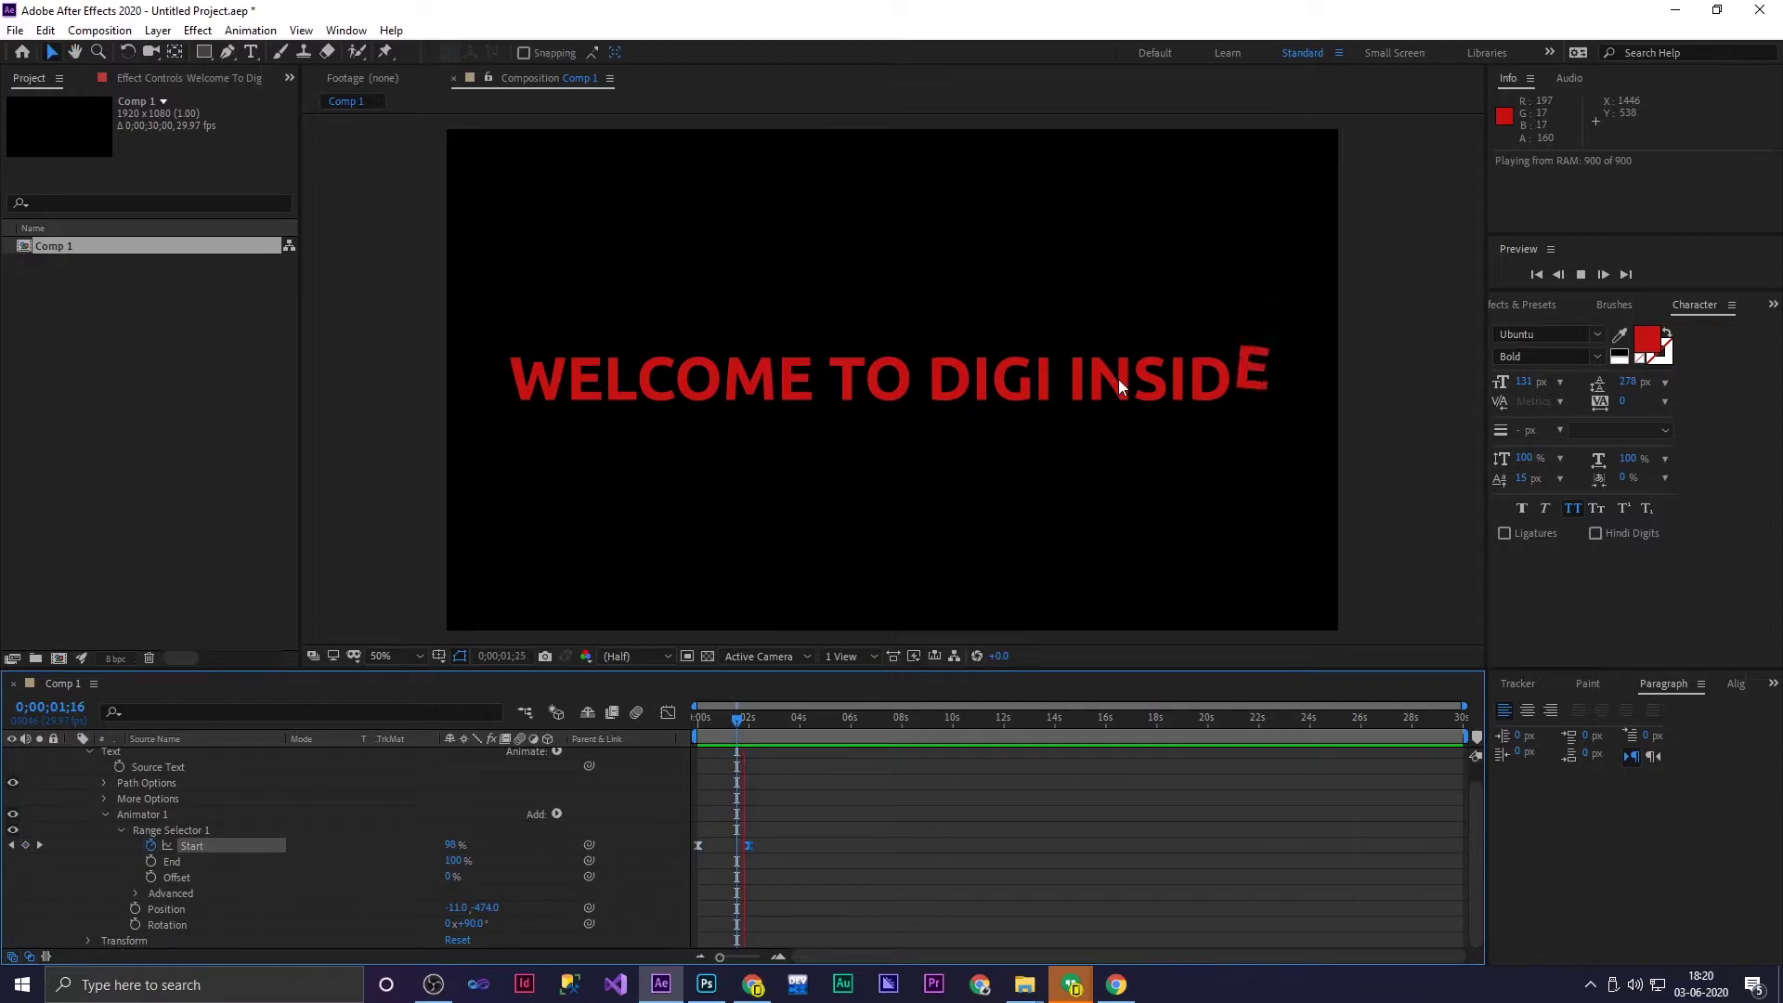
{"action": "key", "text": "space"}
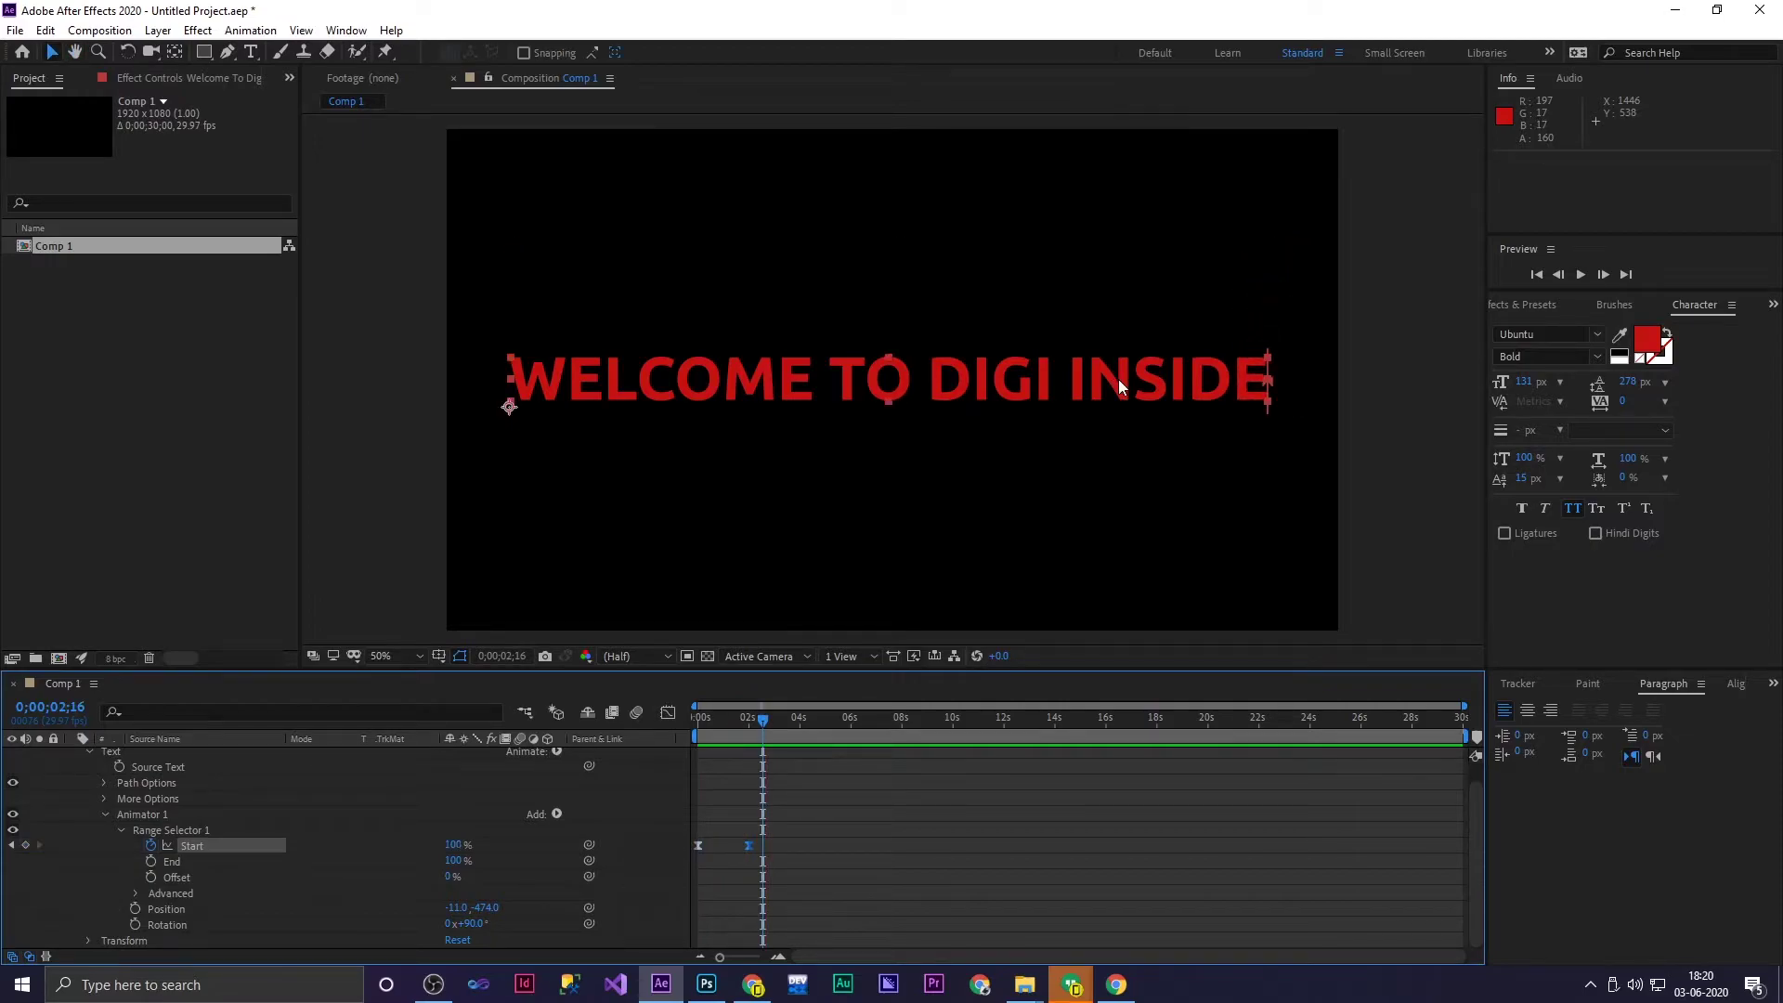
Add an Opacity property to Animator 1, set it to about 1% at the beginning of the composition, and preview the animation
{"action": "left_click", "coordinate": [555, 814]}
{"action": "mouse_move", "coordinate": [591, 823]}
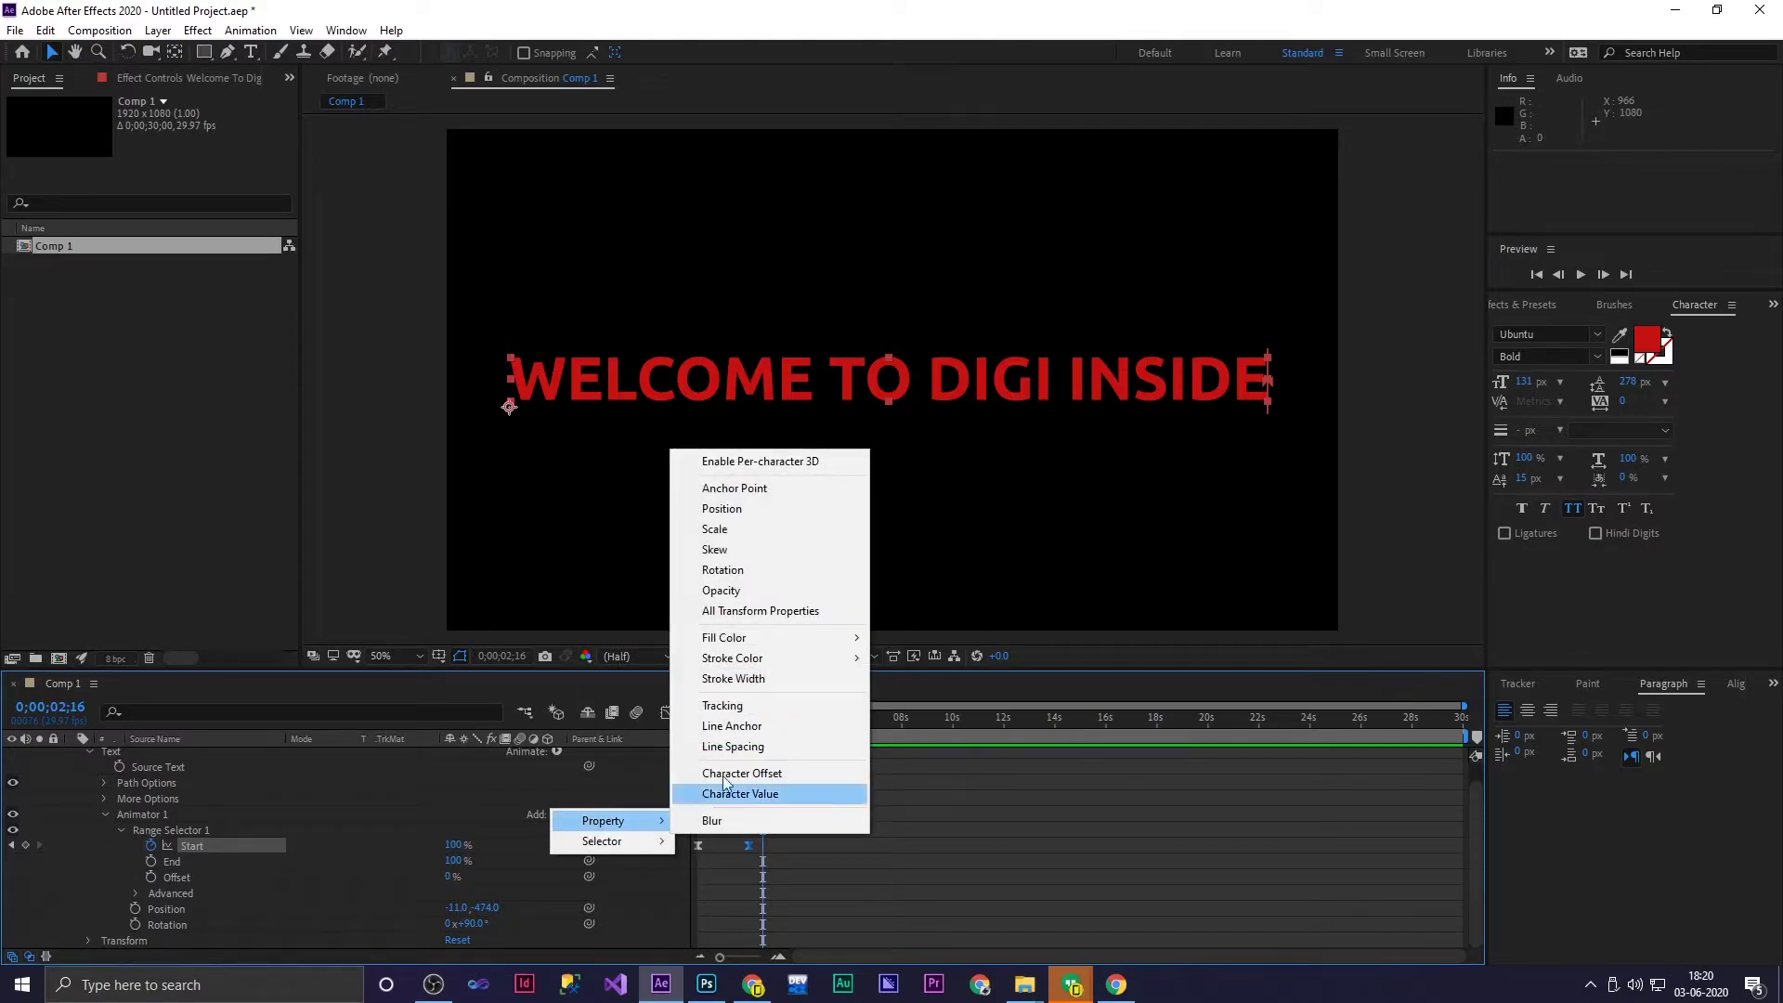
{"action": "left_click", "coordinate": [750, 592]}
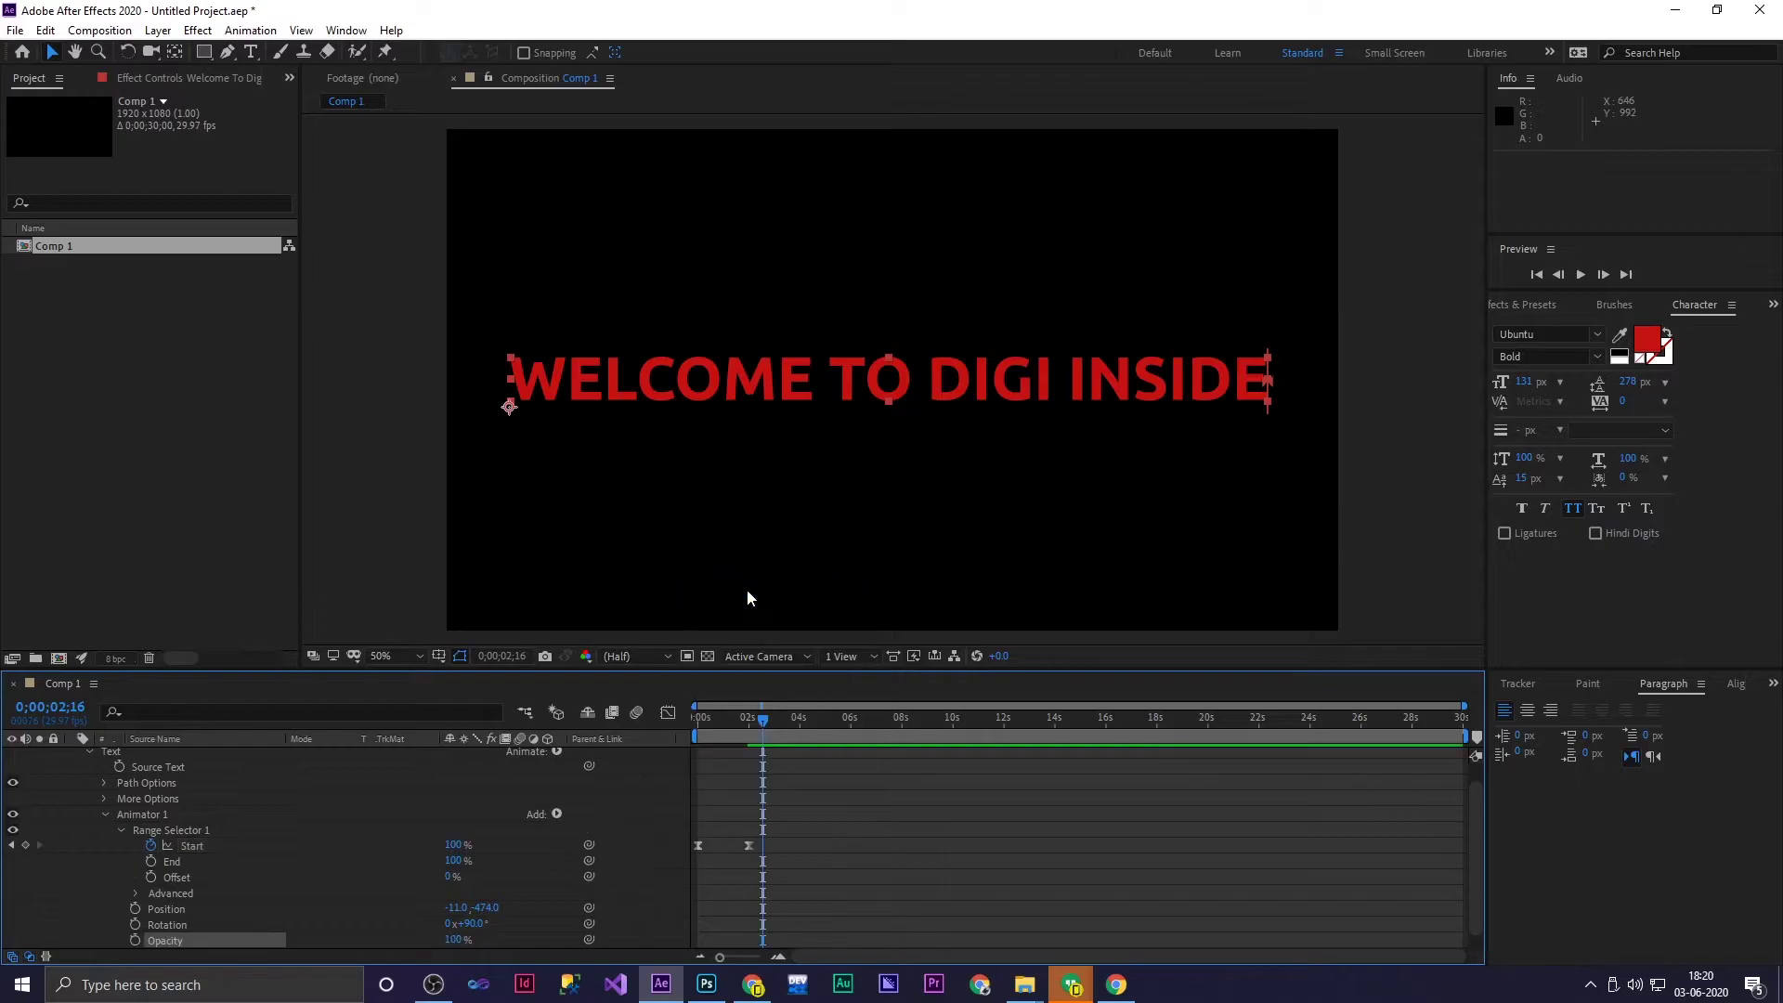
{"action": "left_click_drag", "start_coordinate": [762, 719], "coordinate": [676, 738]}
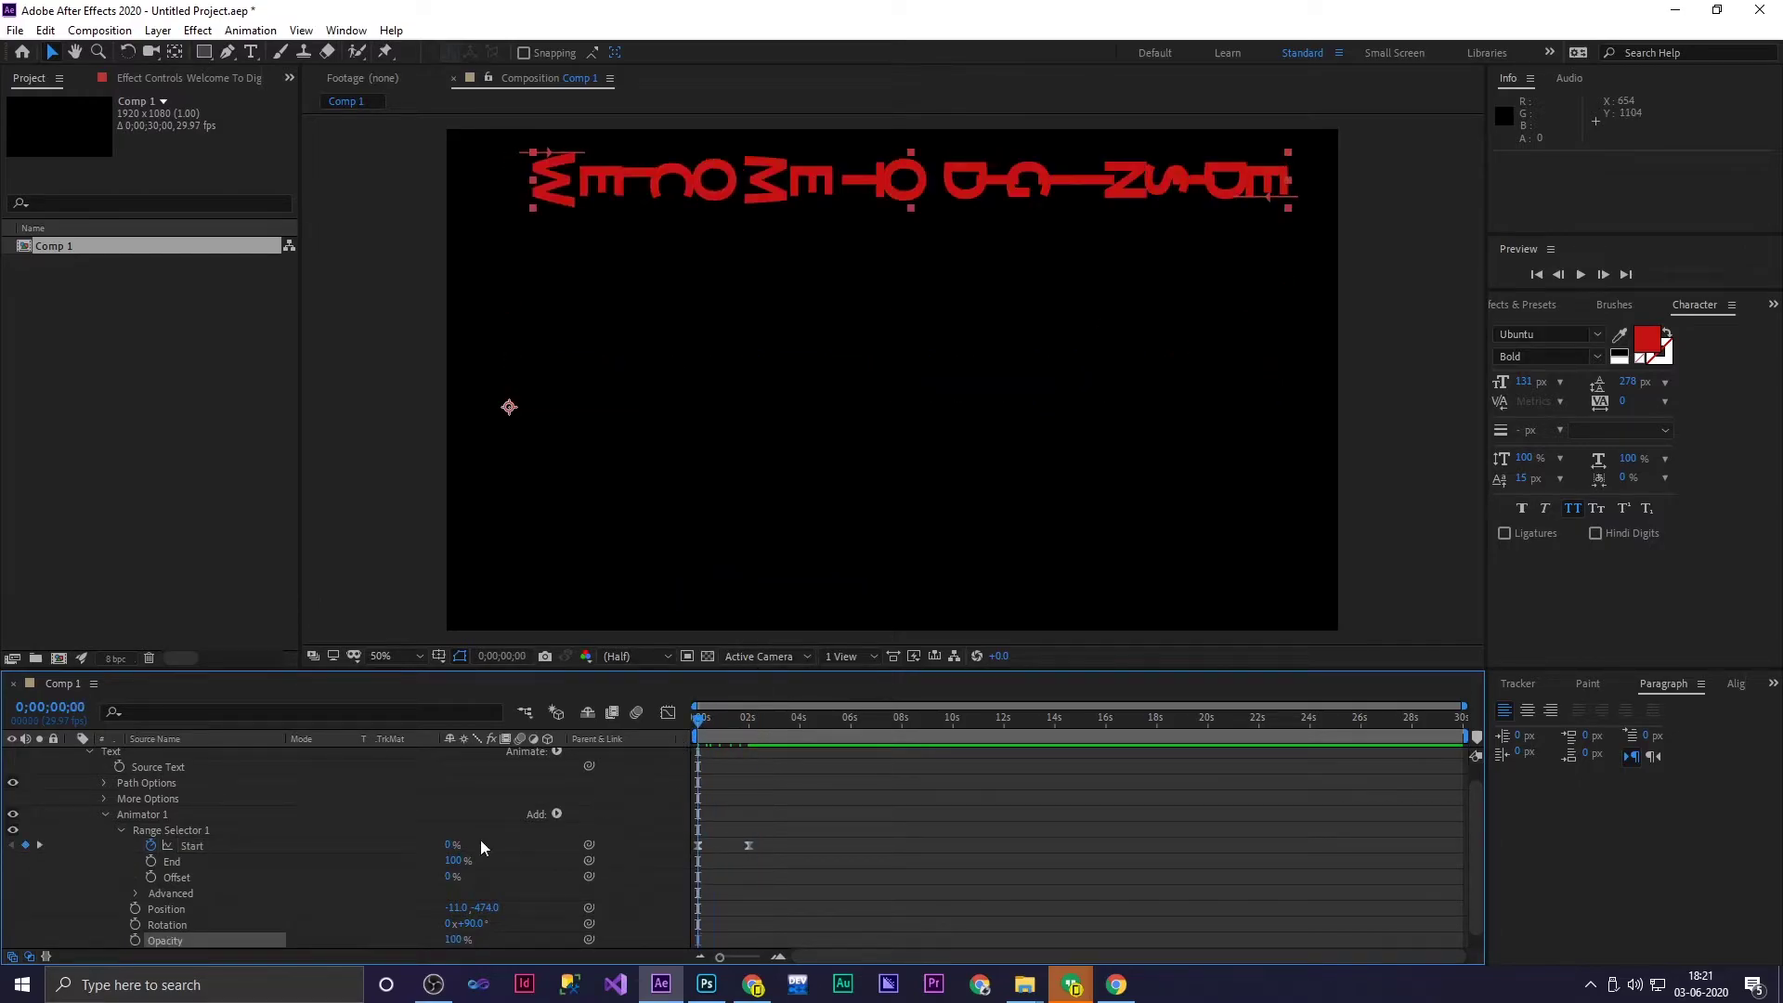
{"action": "scroll", "coordinate": [308, 896], "scroll_direction": "down", "scroll_amount": 1}
{"action": "left_click_drag", "start_coordinate": [452, 924], "coordinate": [358, 927]}
{"action": "key", "text": "space"}
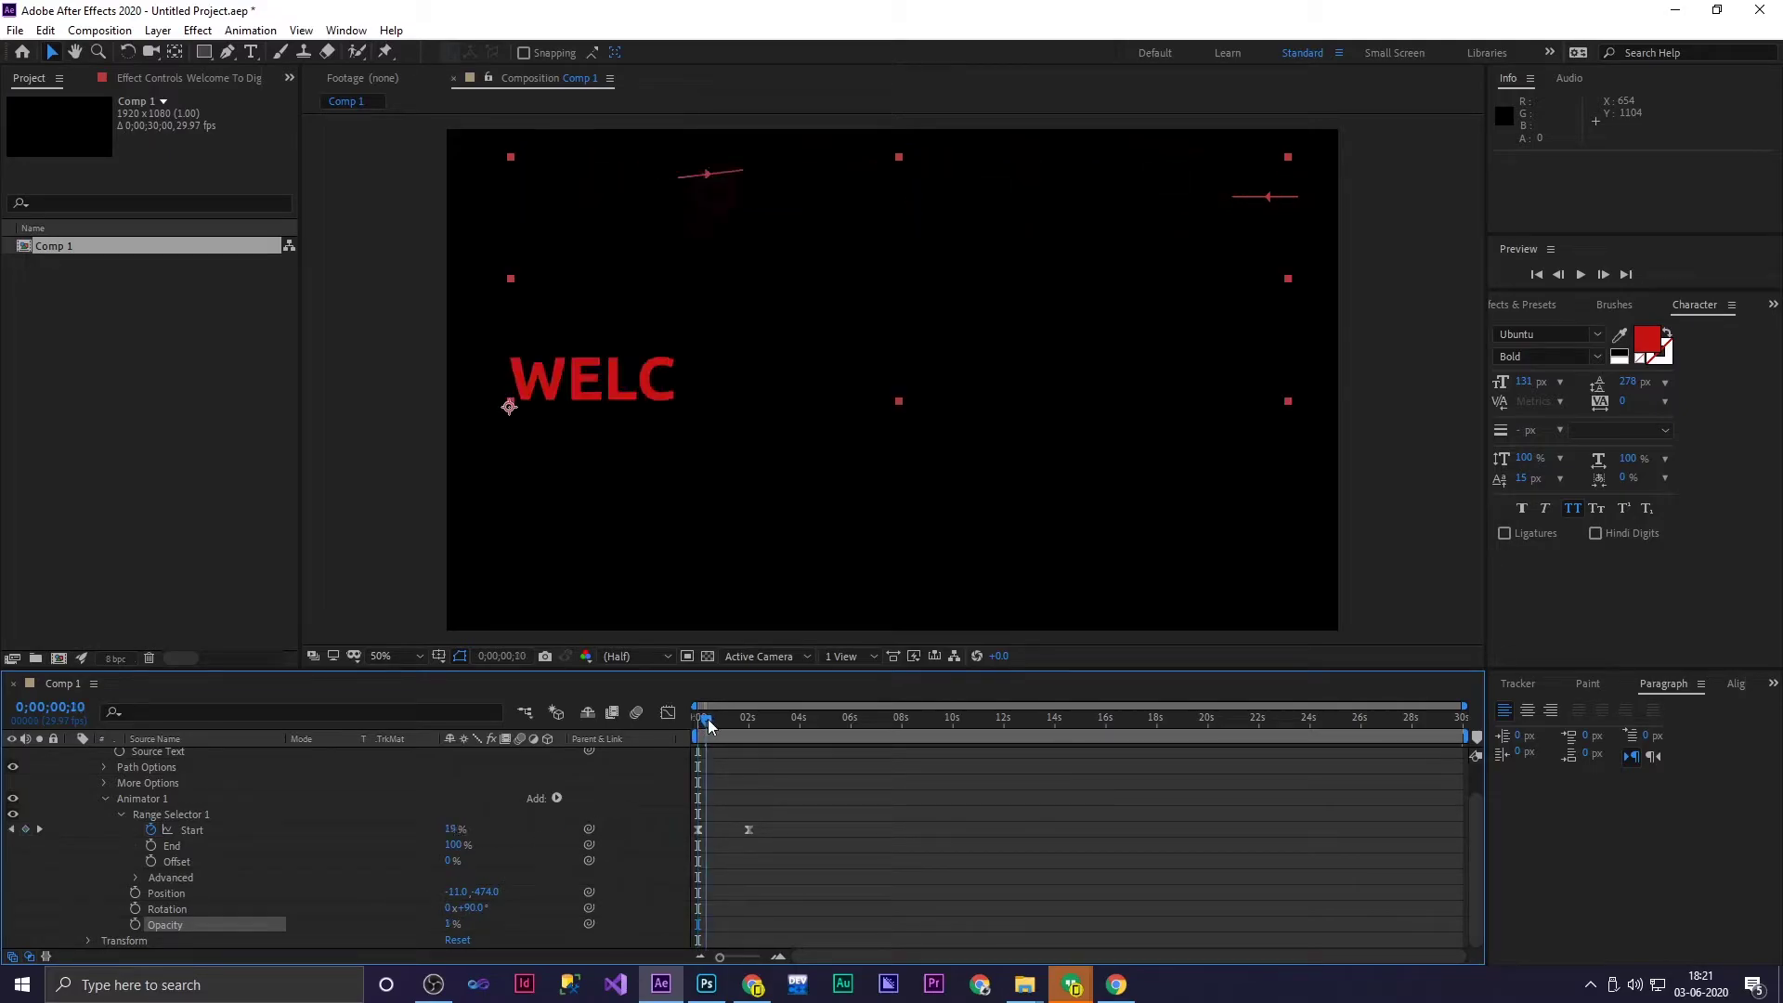
{"action": "key", "text": "space"}
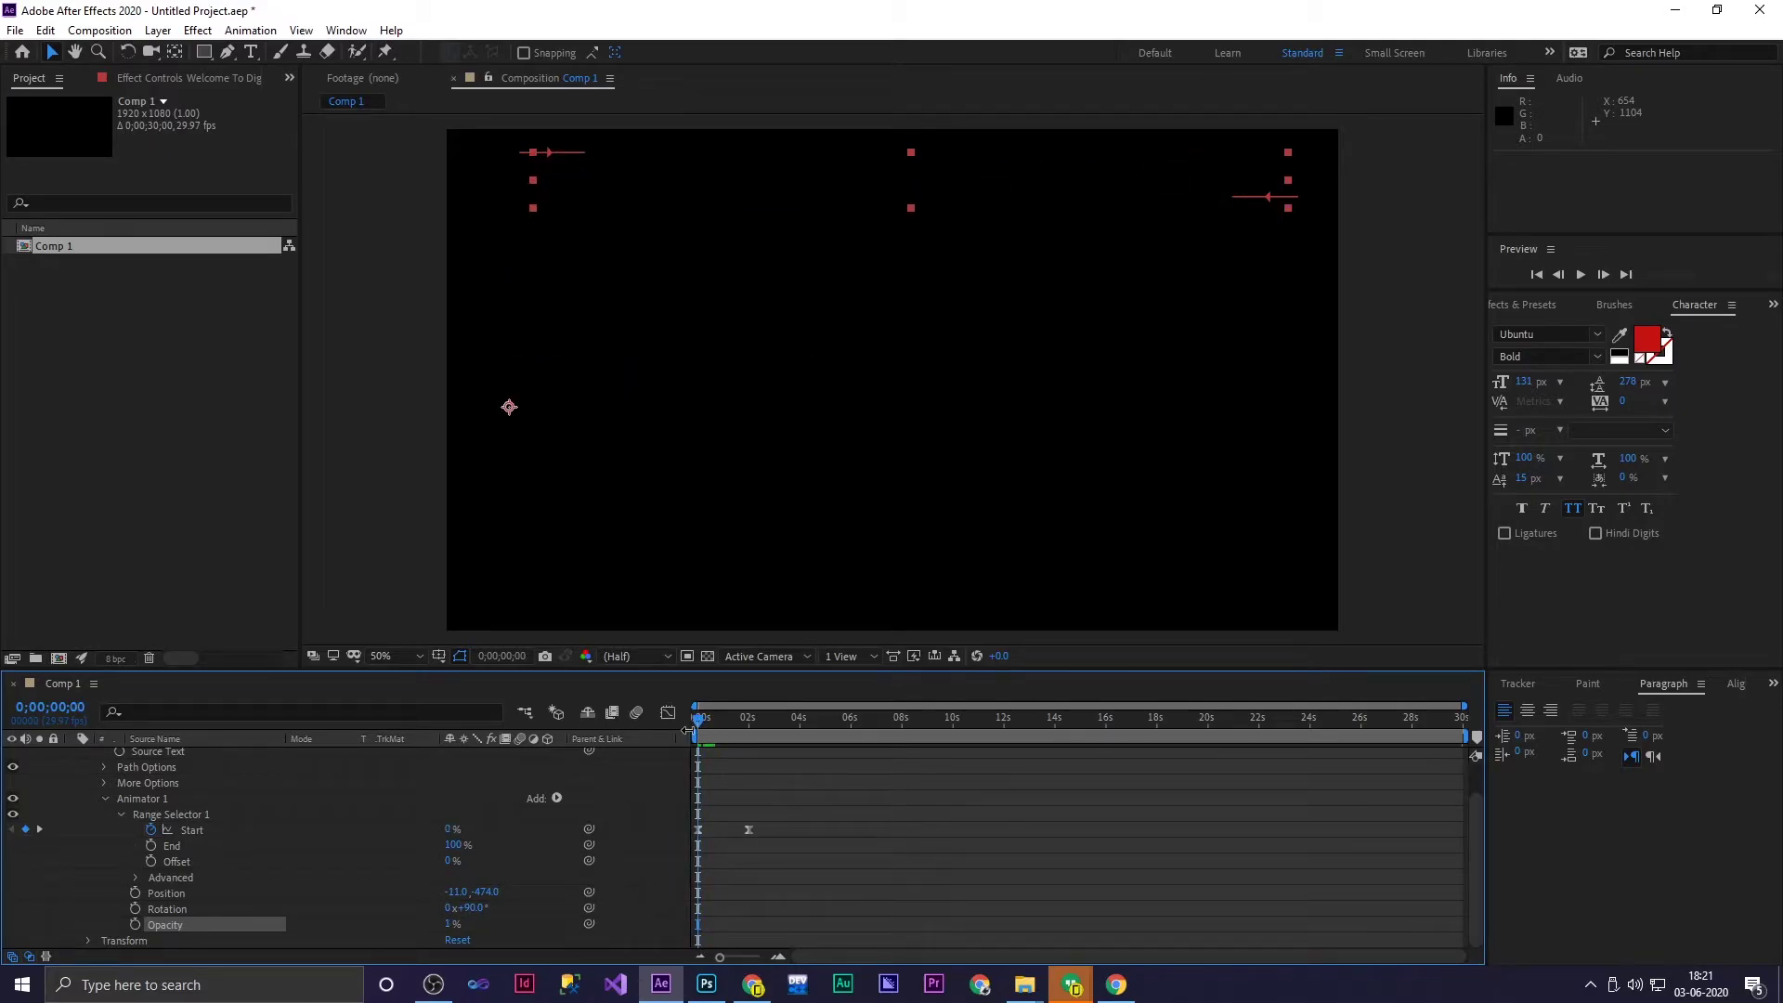
Replay the title animation from the beginning, then check the frame just past the second Start keyframe
{"action": "key", "text": "space"}
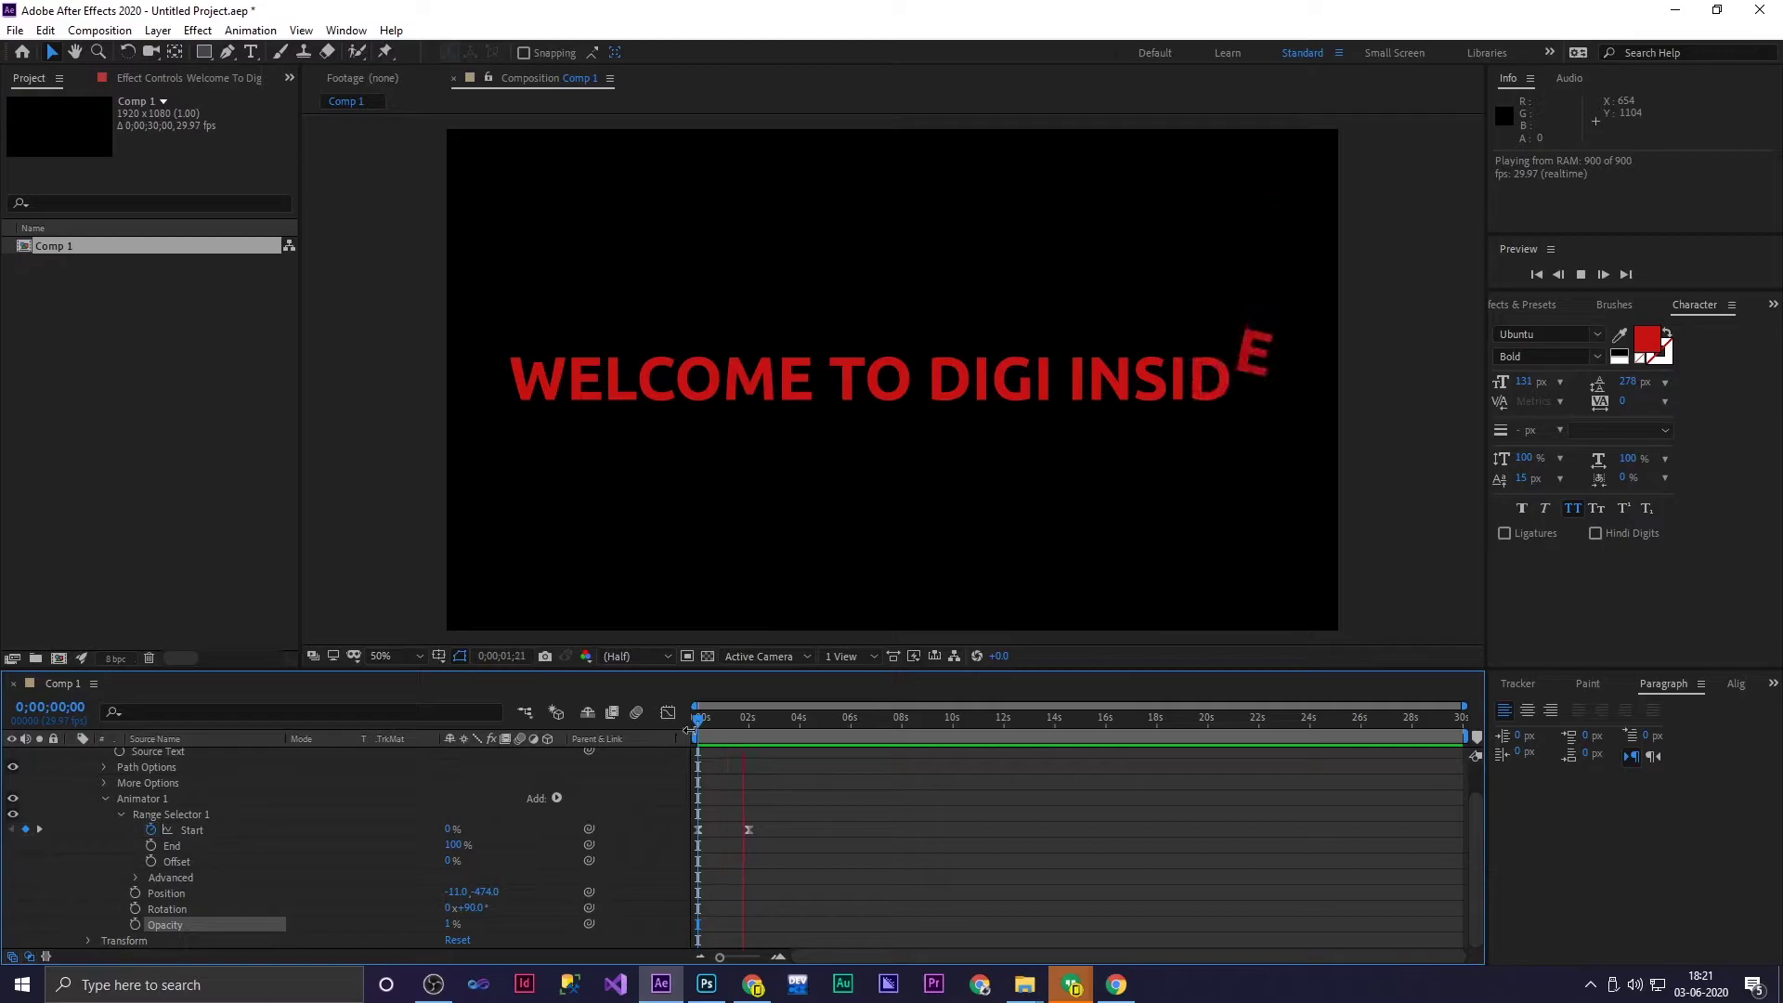
{"action": "key", "text": "space"}
{"action": "key", "text": "space"}
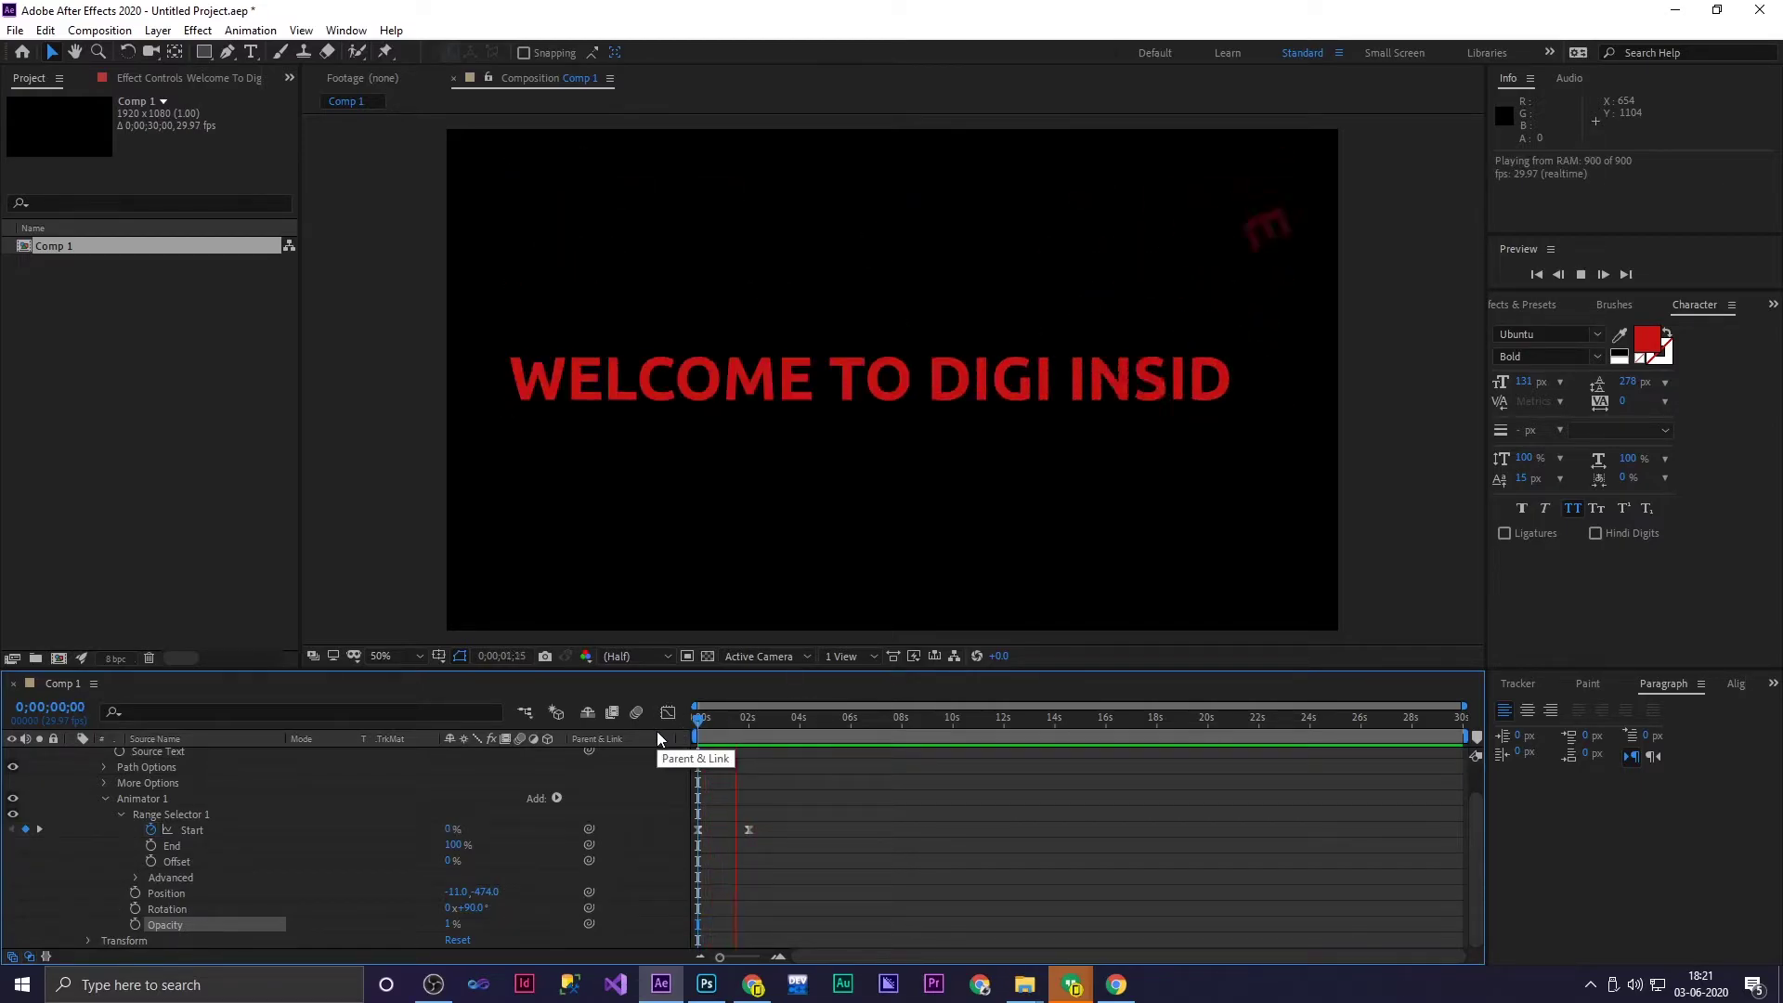
{"action": "key", "text": "space"}
{"action": "left_click", "coordinate": [759, 720]}
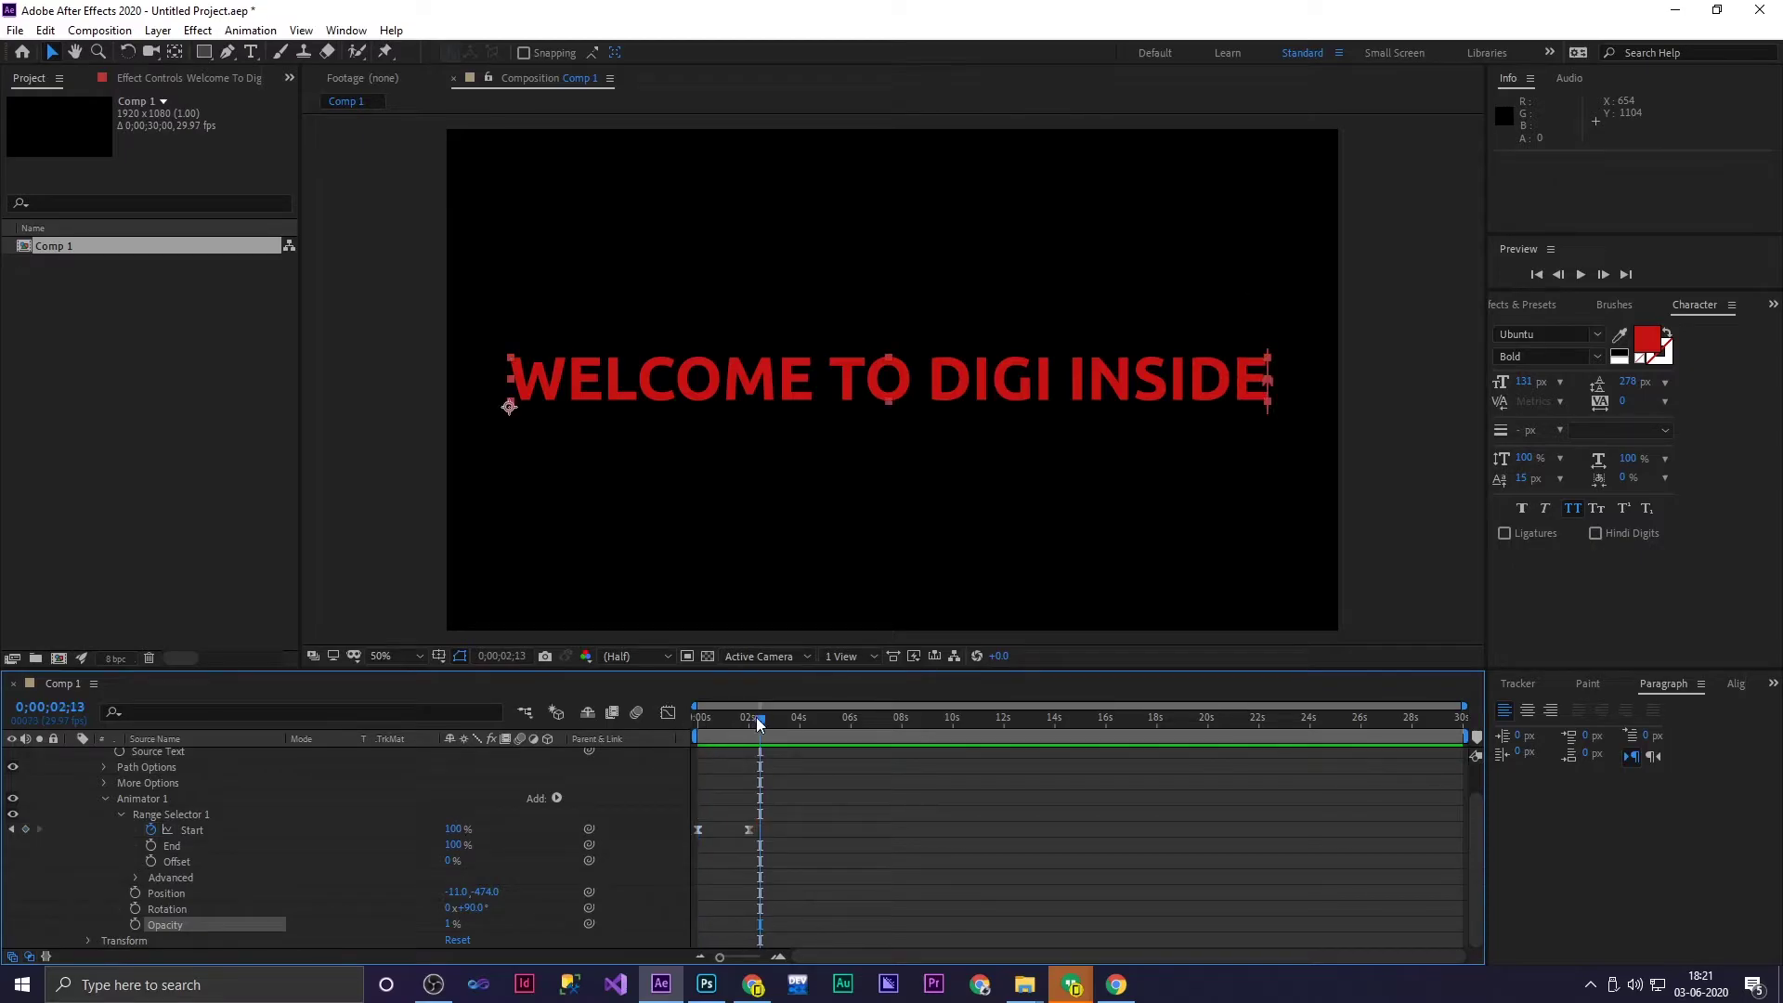
Set Animator 1's Opacity to 7% at the beginning of the composition and preview the animation
{"action": "key", "text": "Home"}
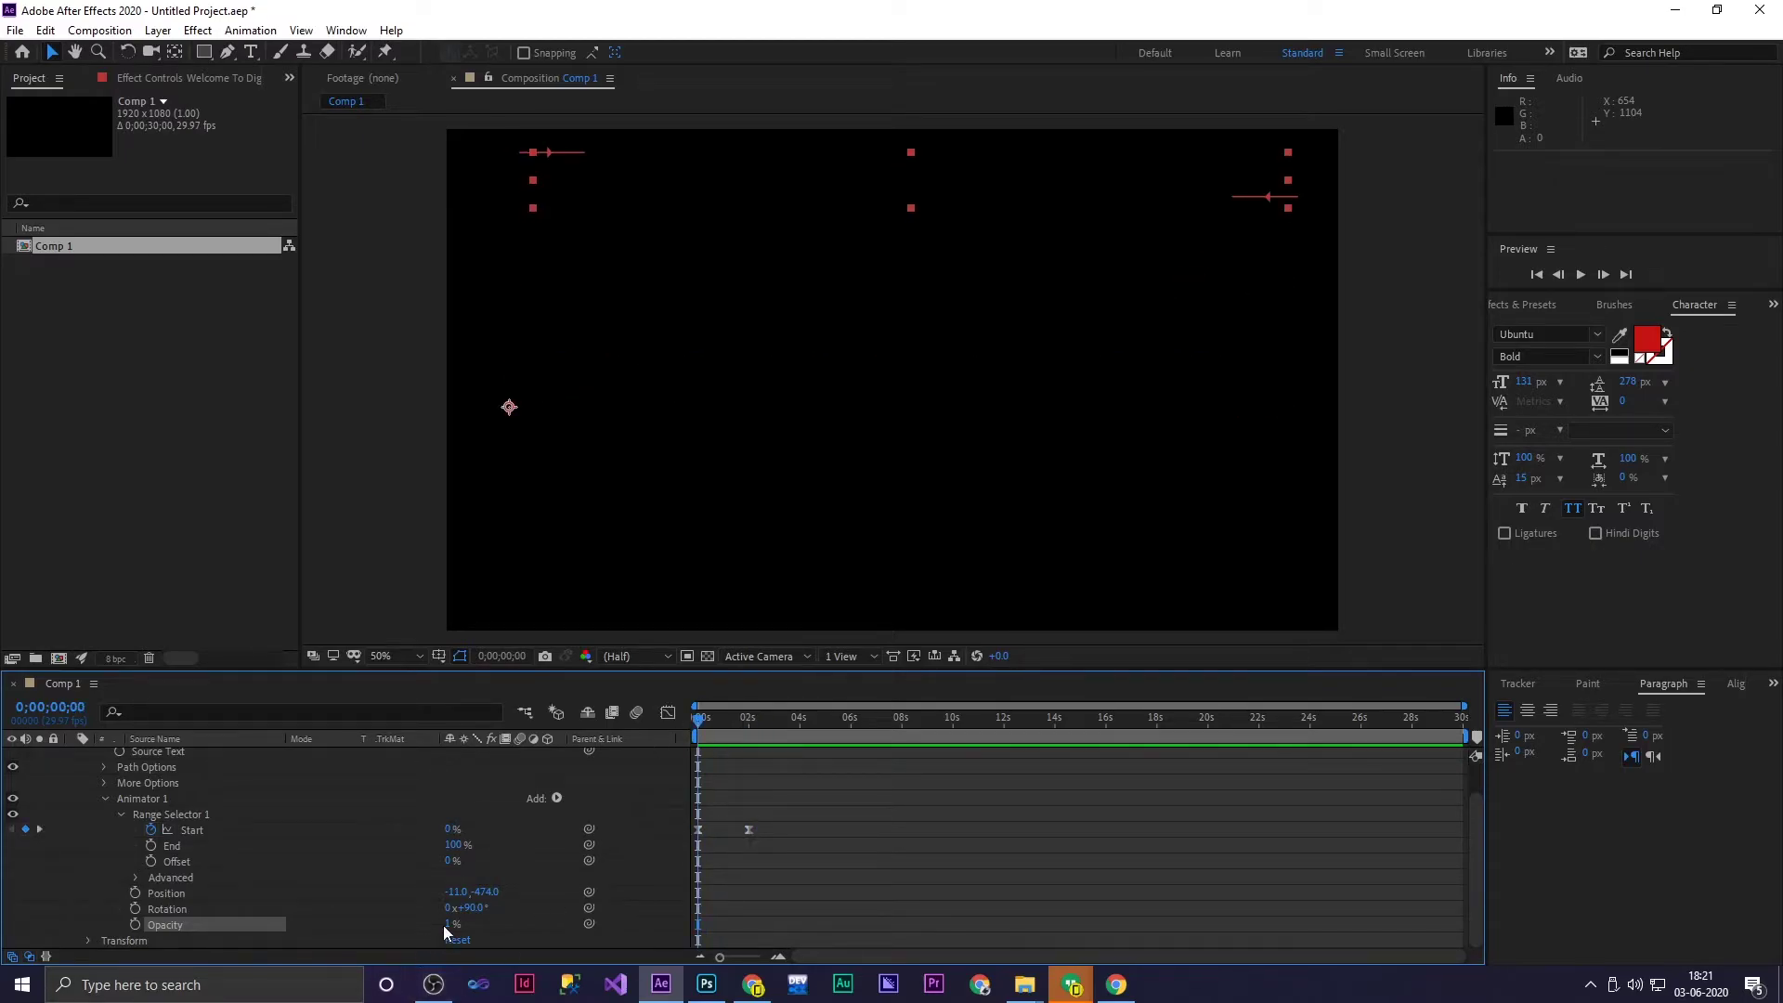
{"action": "left_click_drag", "start_coordinate": [449, 924], "coordinate": [461, 924]}
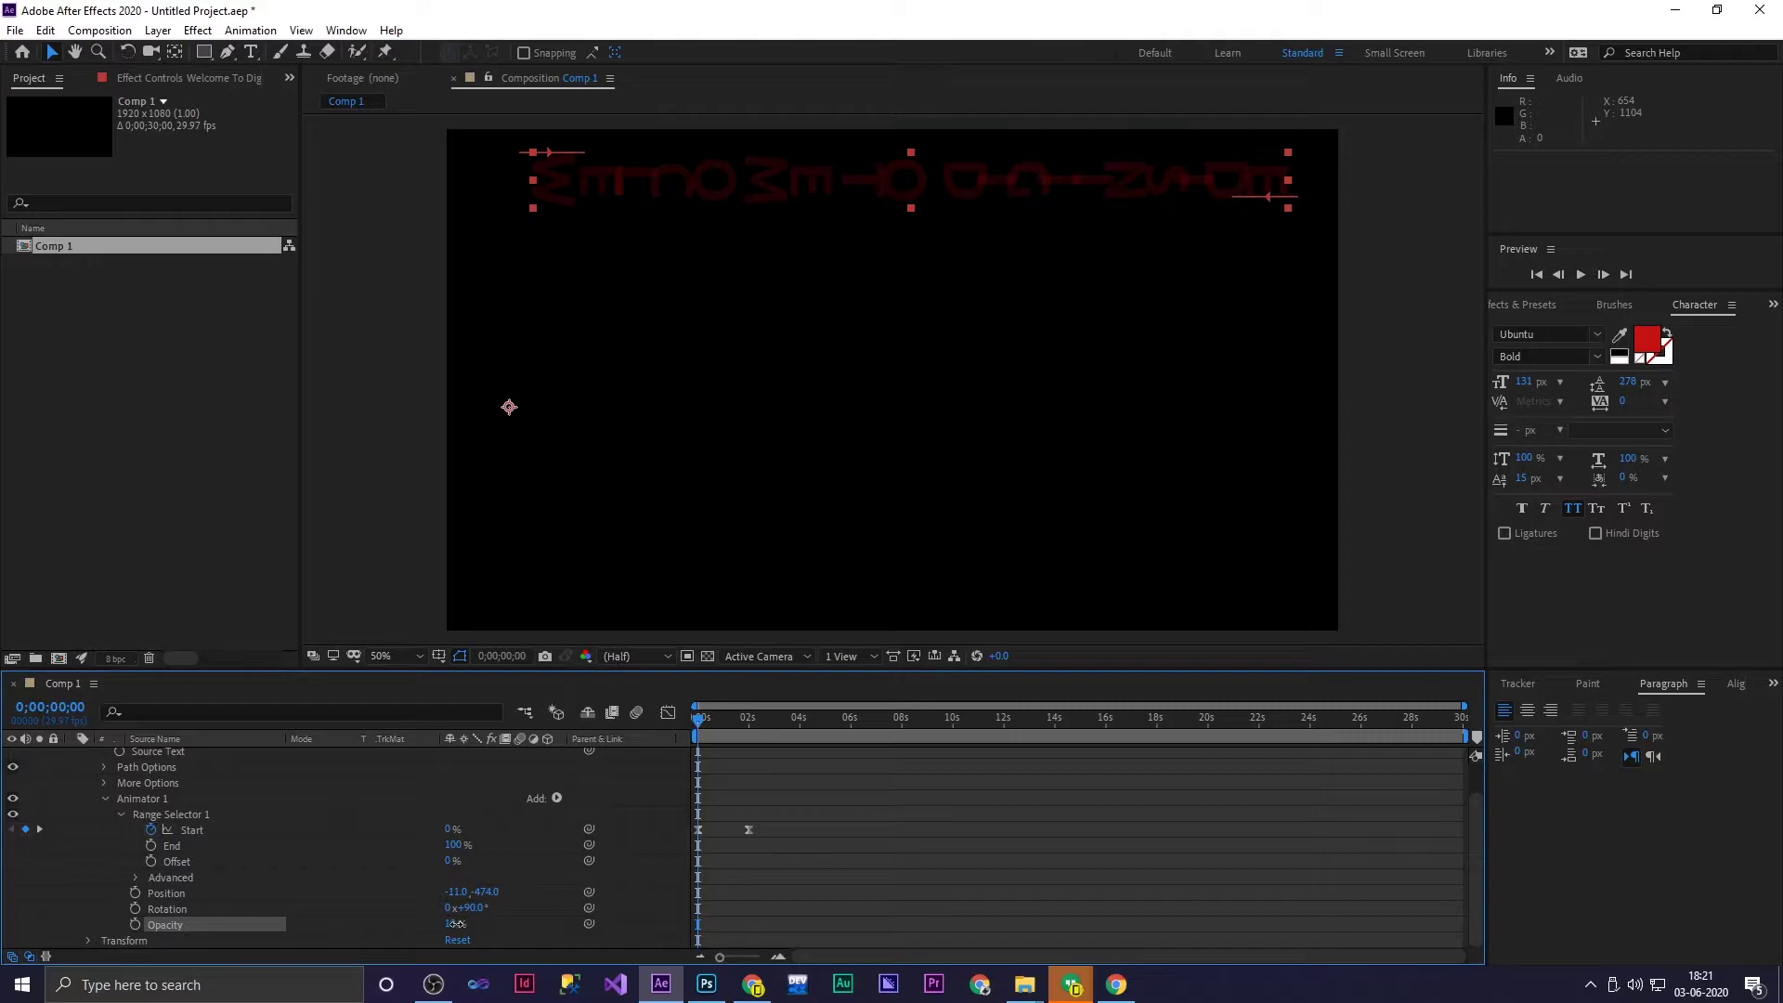
{"action": "key", "text": "space"}
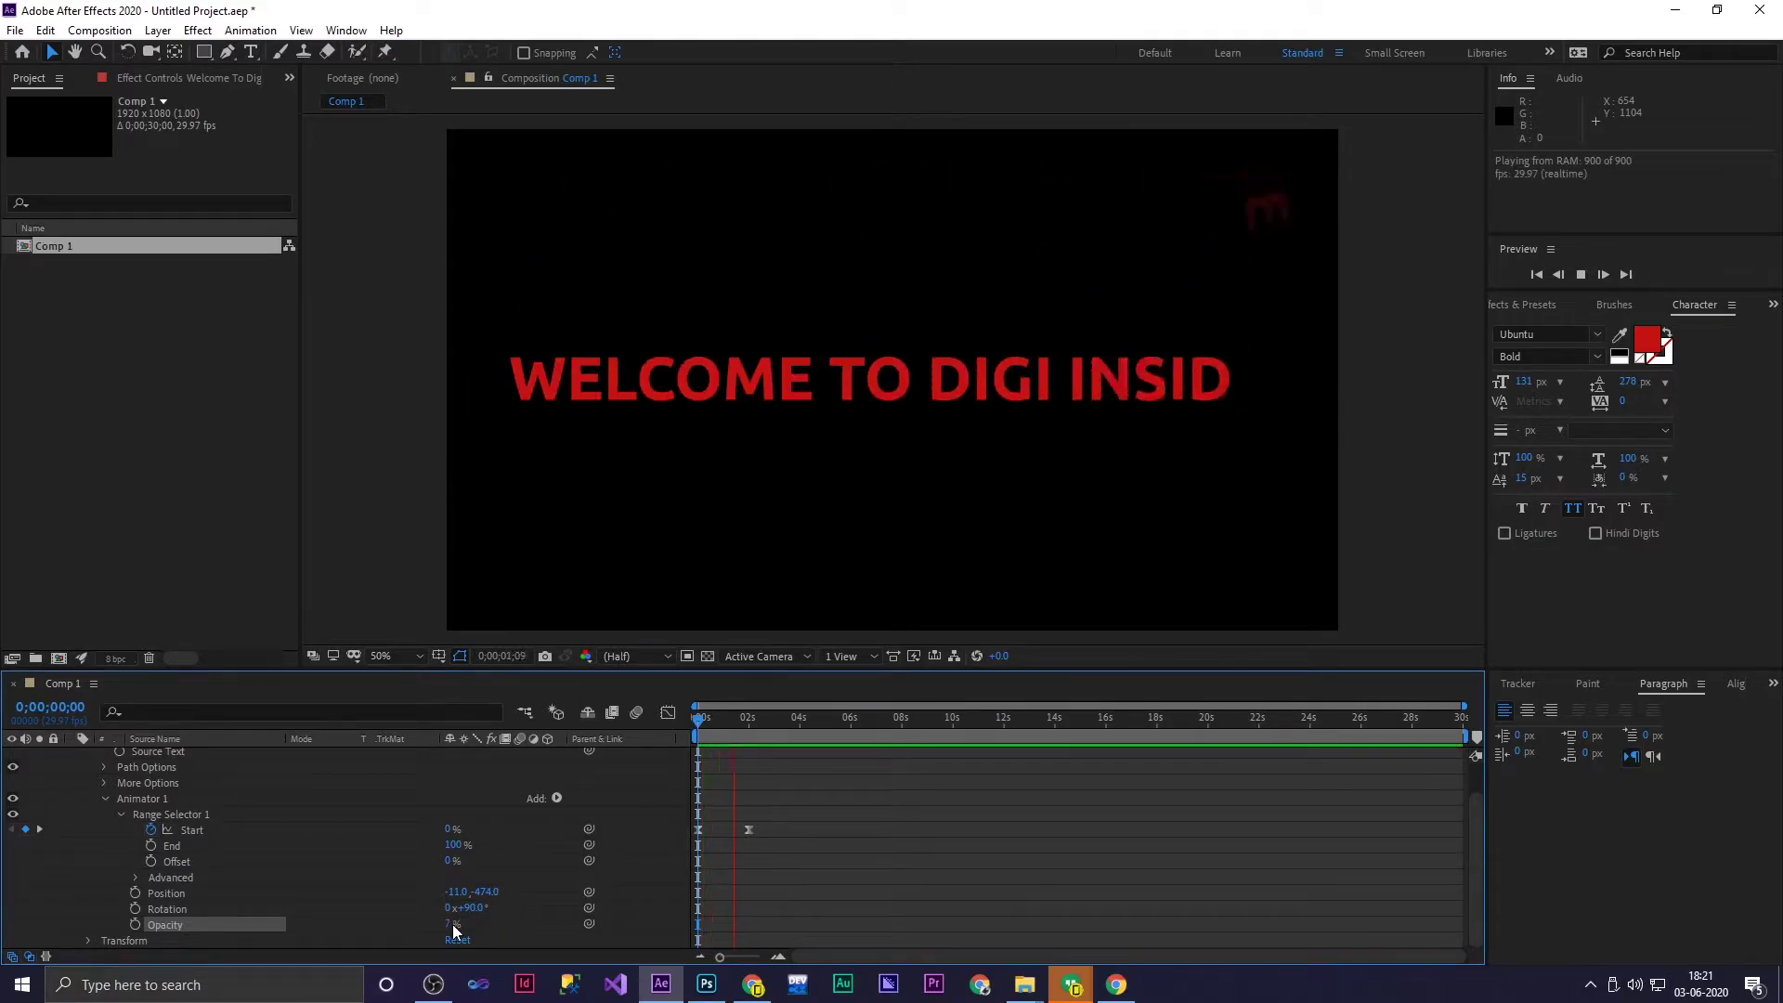
{"action": "key", "text": "space"}
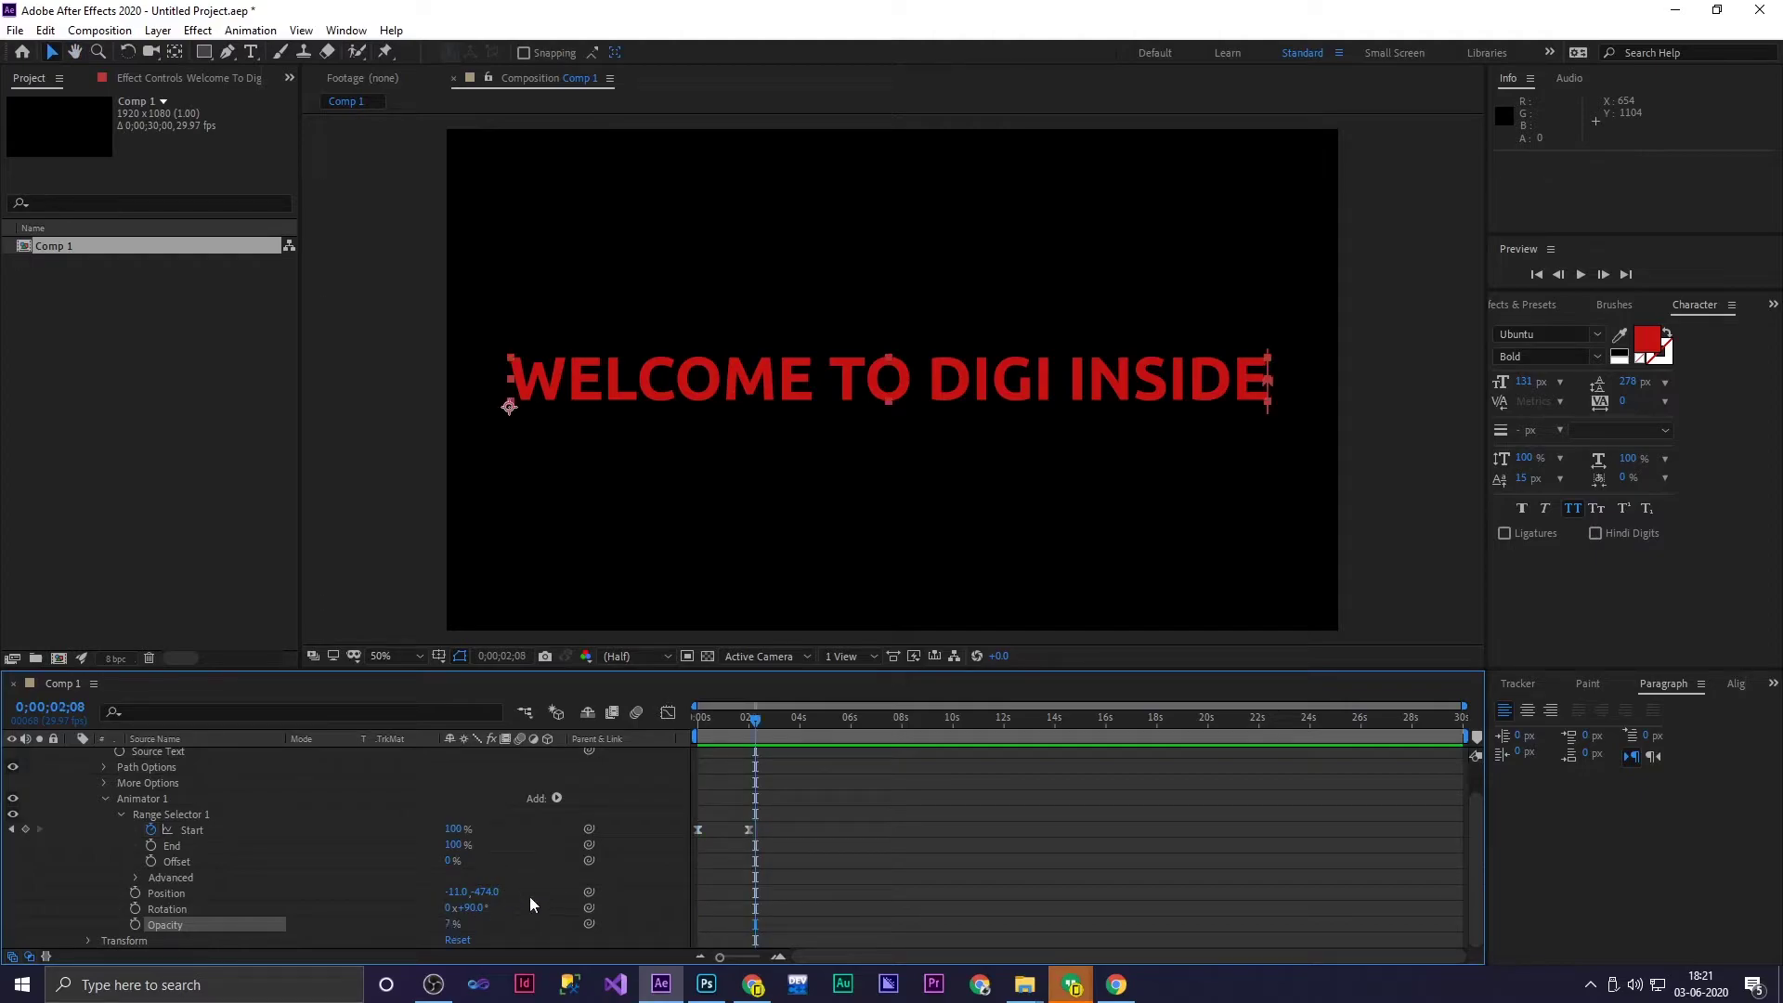
Try moving the second Start keyframe to 0;00;09;18, preview from the beginning, and undo the keyframe move
{"action": "left_click_drag", "start_coordinate": [727, 817], "coordinate": [944, 832]}
{"action": "left_click_drag", "start_coordinate": [758, 722], "coordinate": [592, 752]}
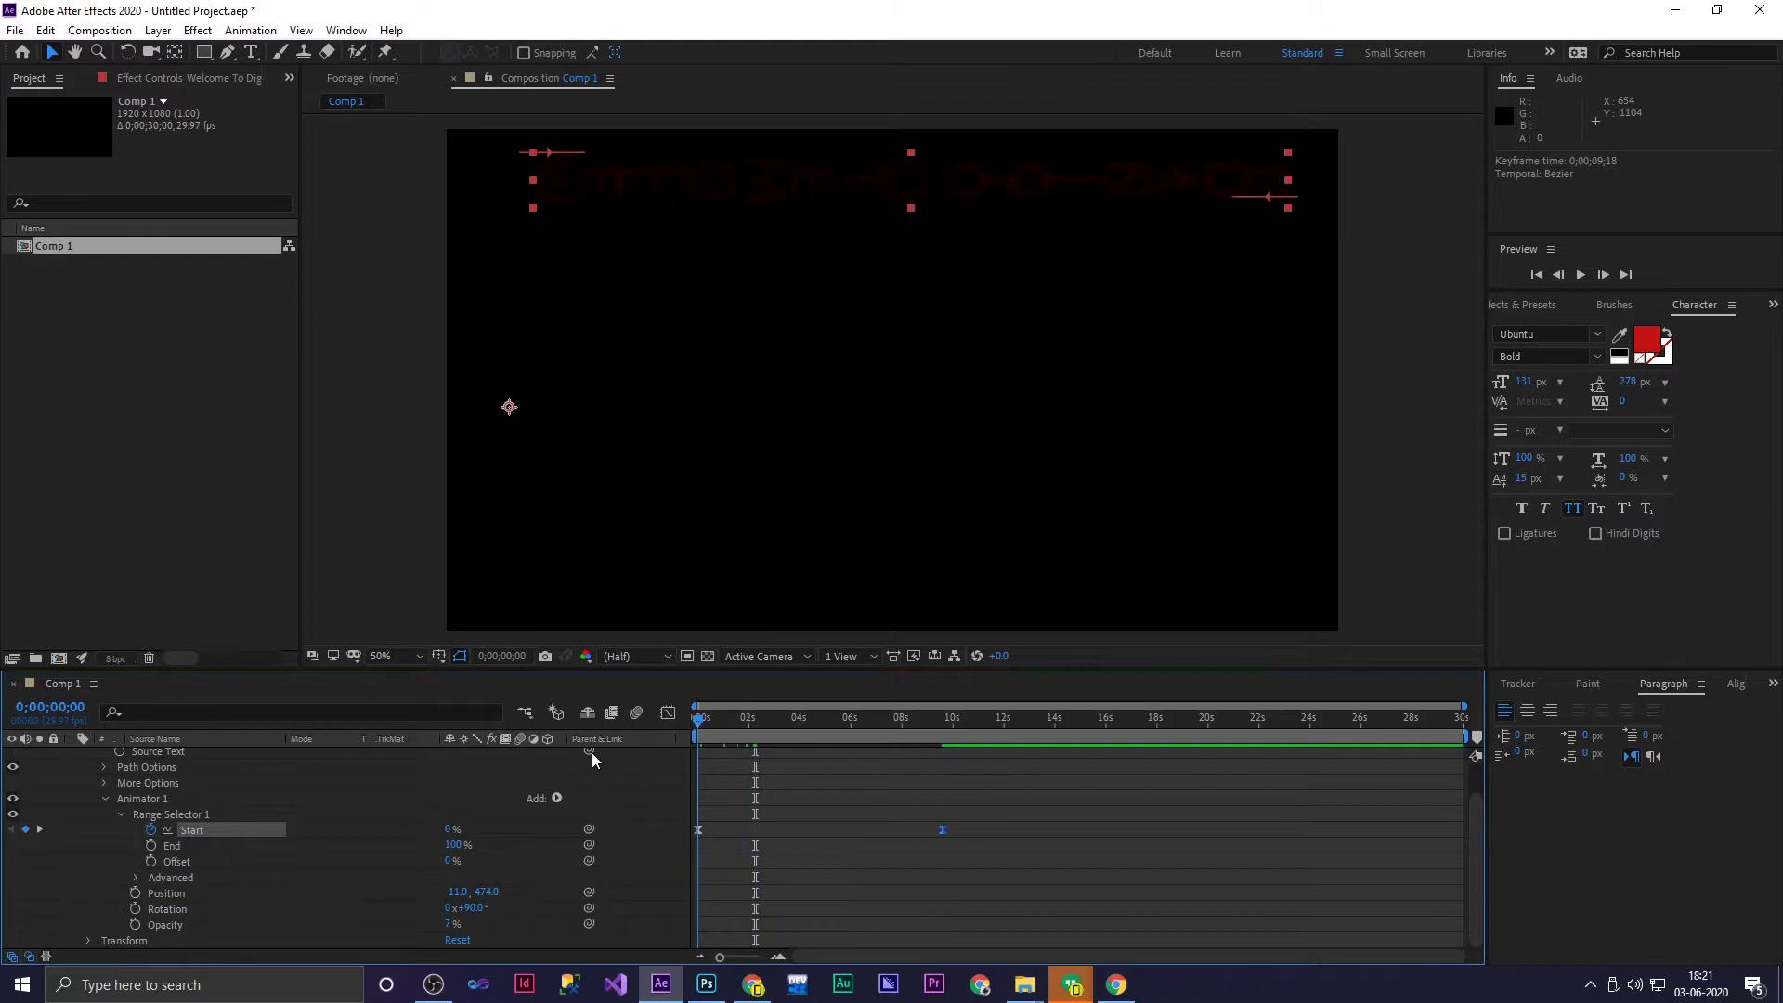
{"action": "key", "text": "space"}
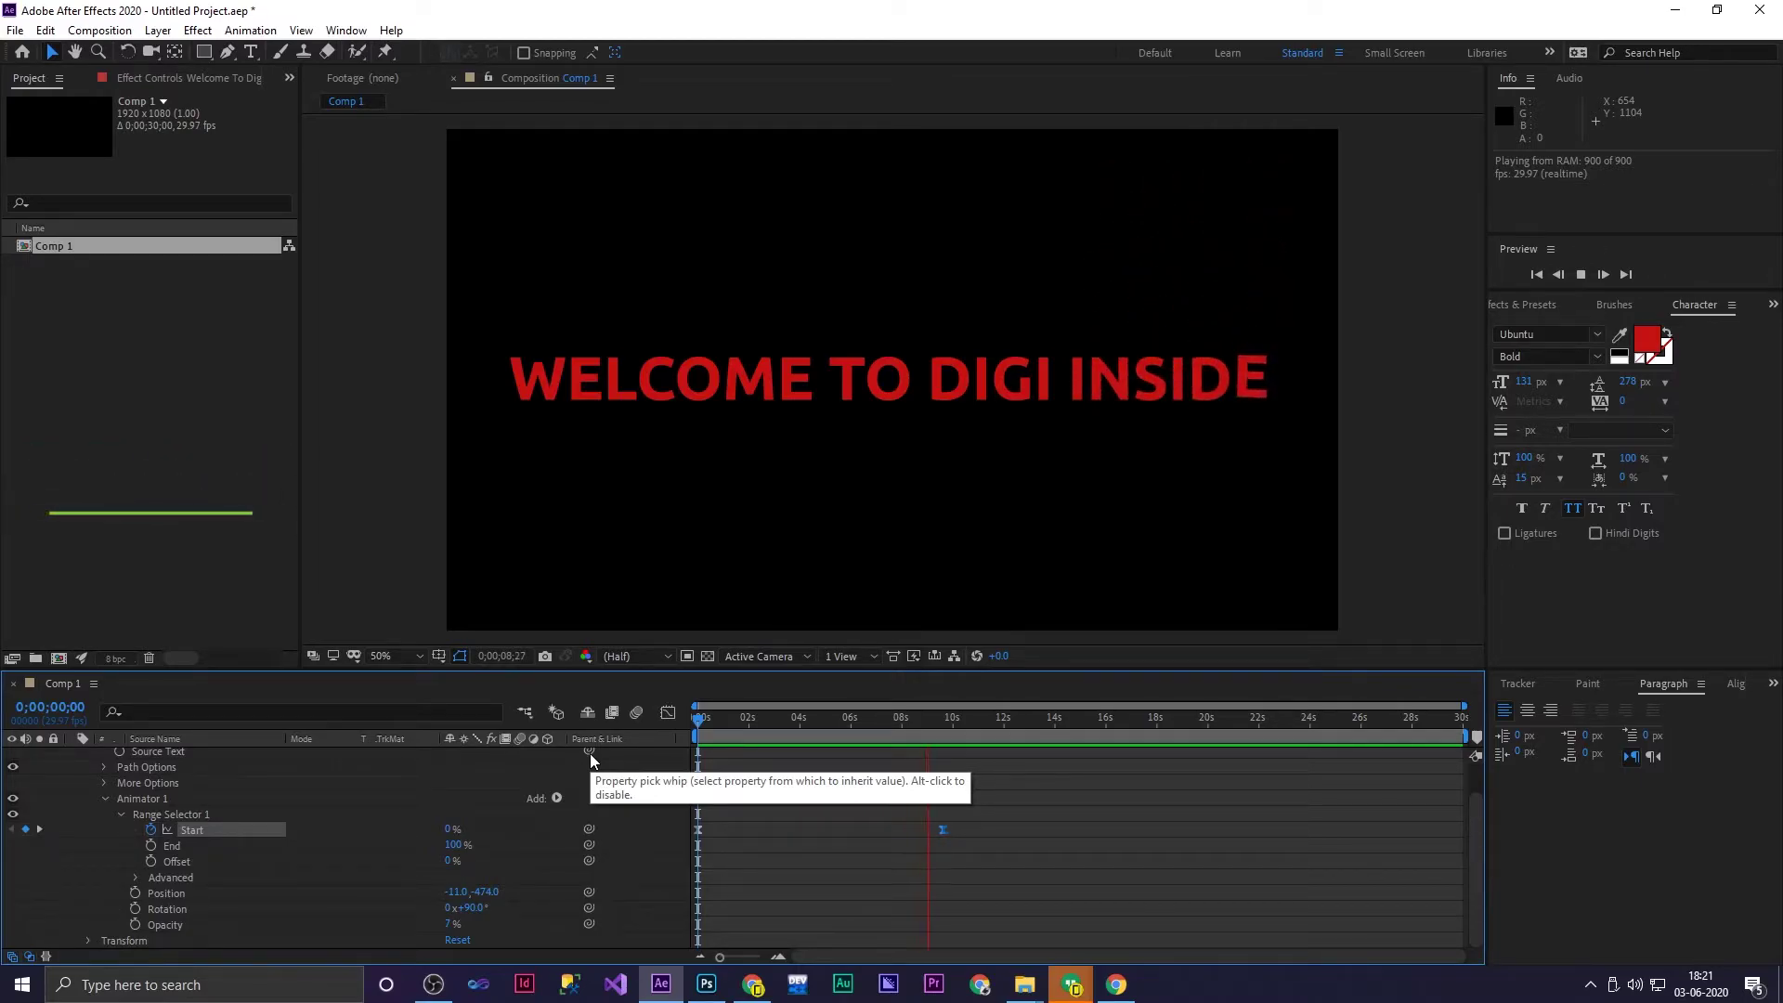
{"action": "key", "text": "space"}
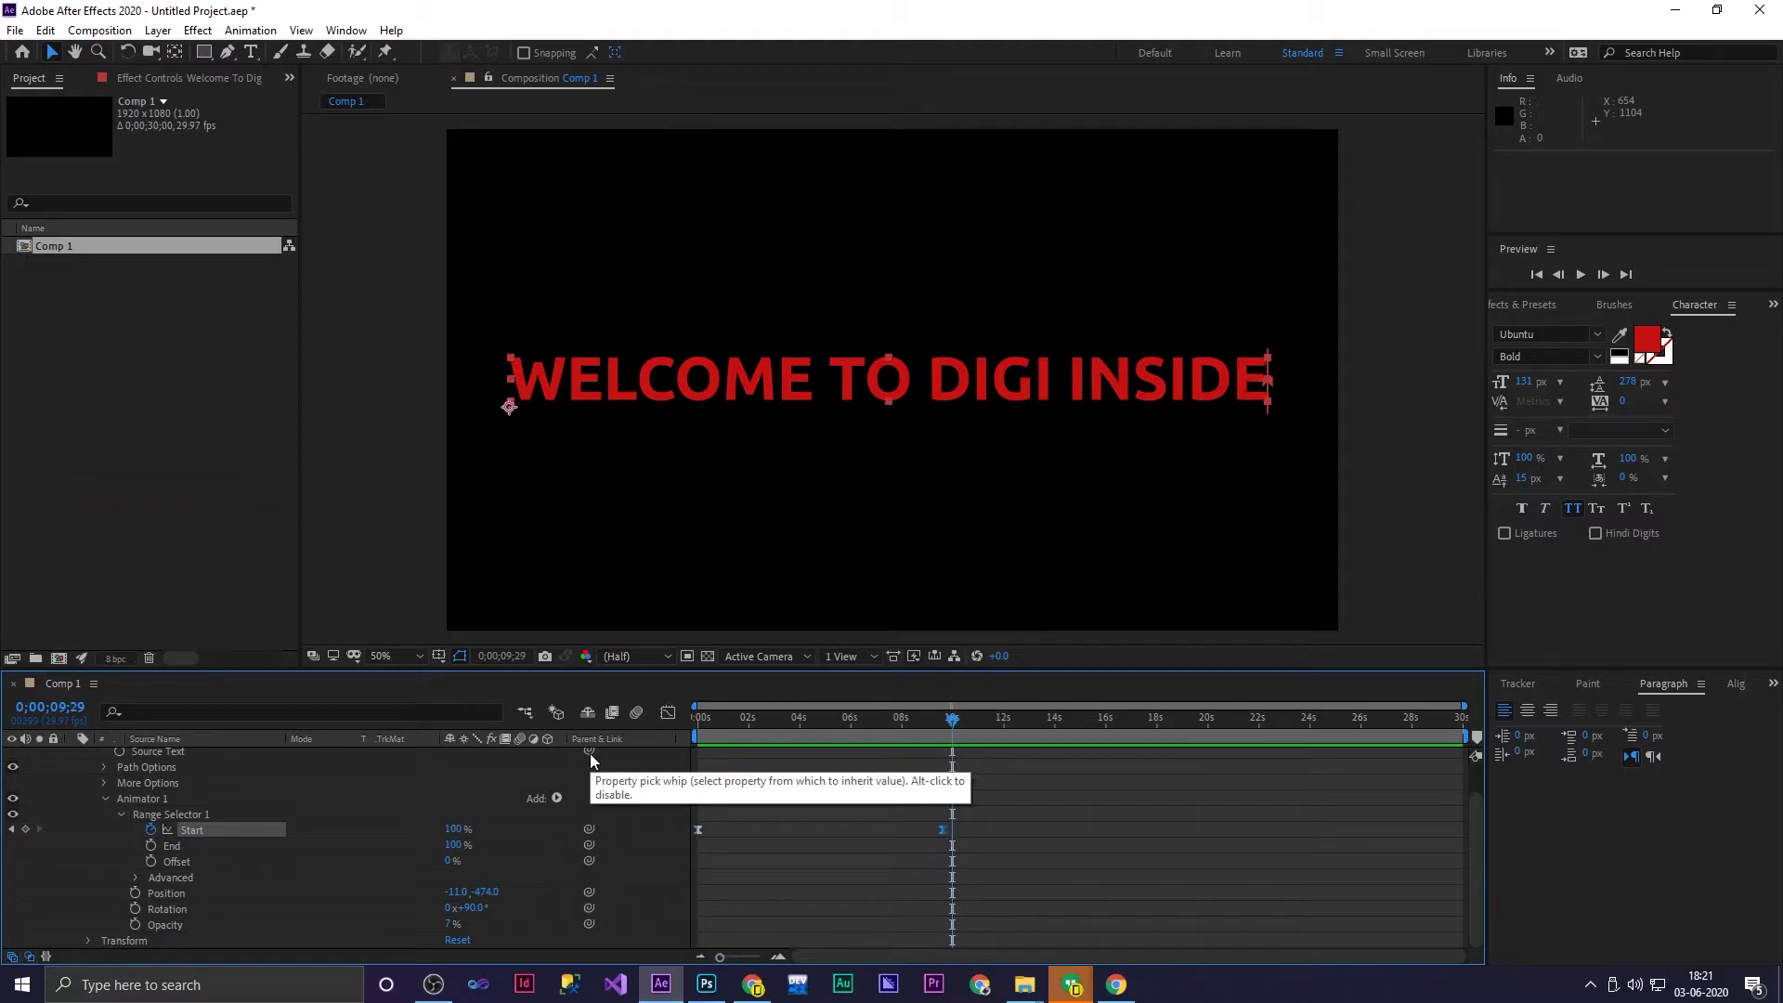
{"action": "key", "text": "ctrl+z"}
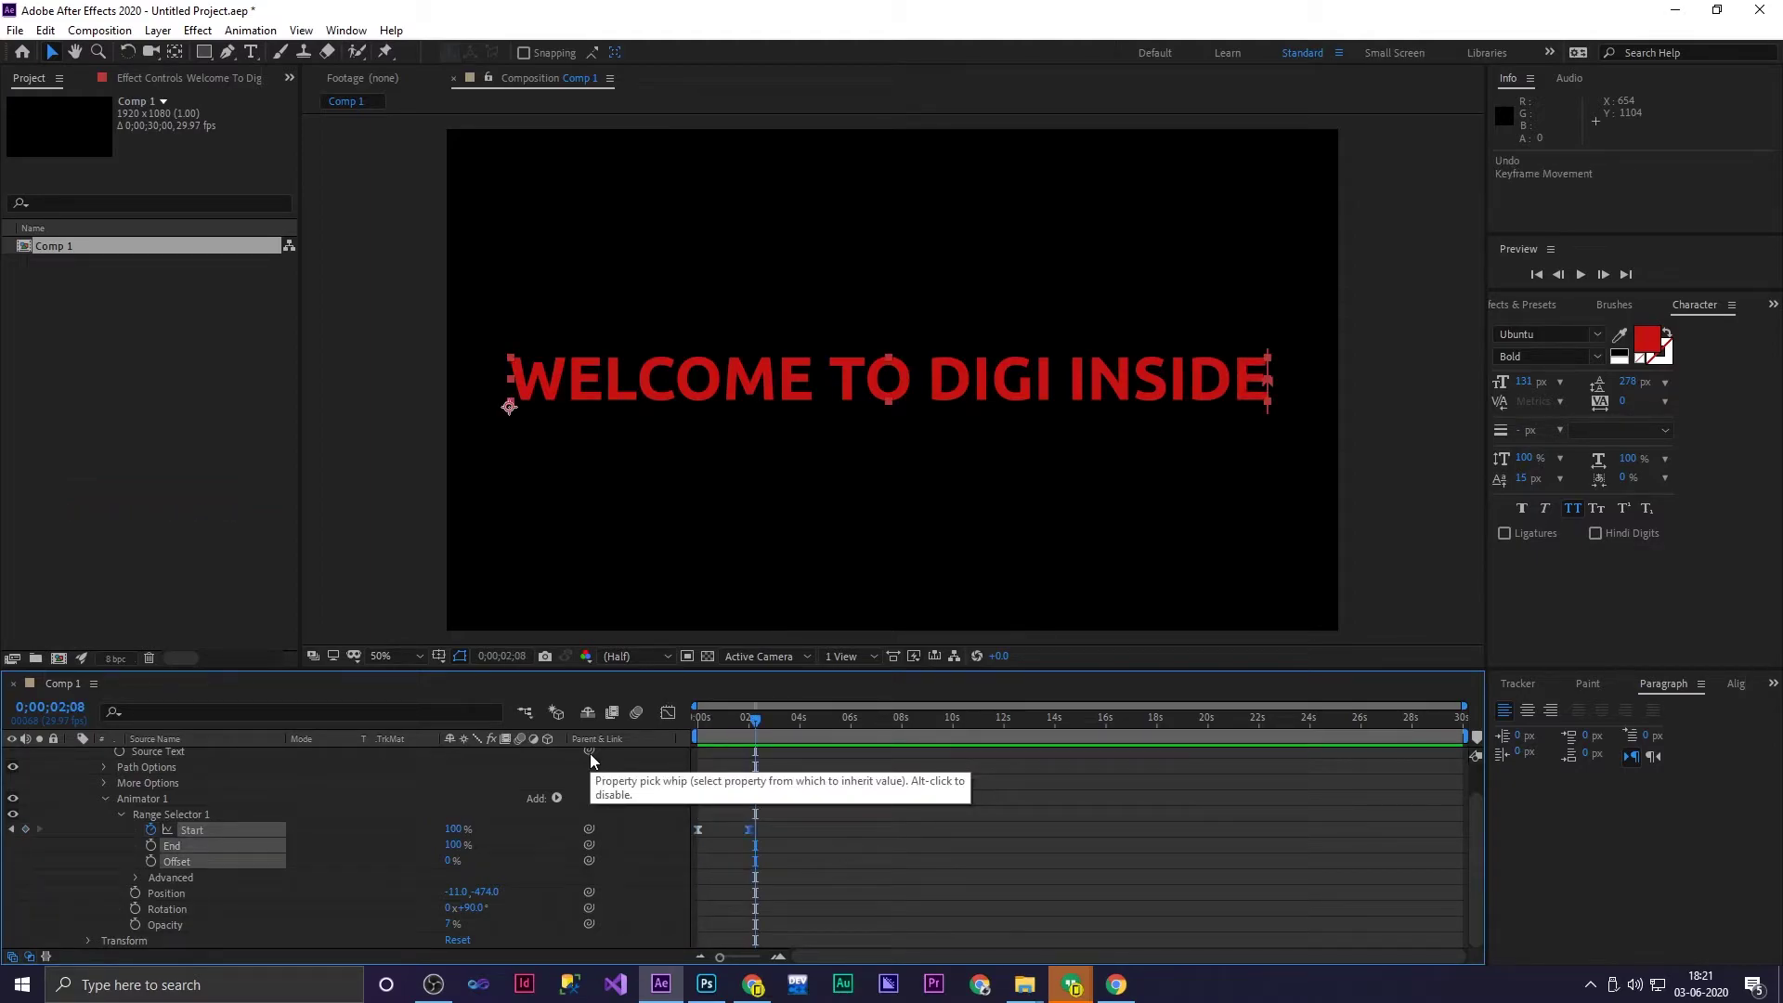
From the beginning of the composition, add a Scale property to Animator 1, set it to 188%, and preview the animation
{"action": "left_click_drag", "start_coordinate": [761, 743], "coordinate": [682, 735]}
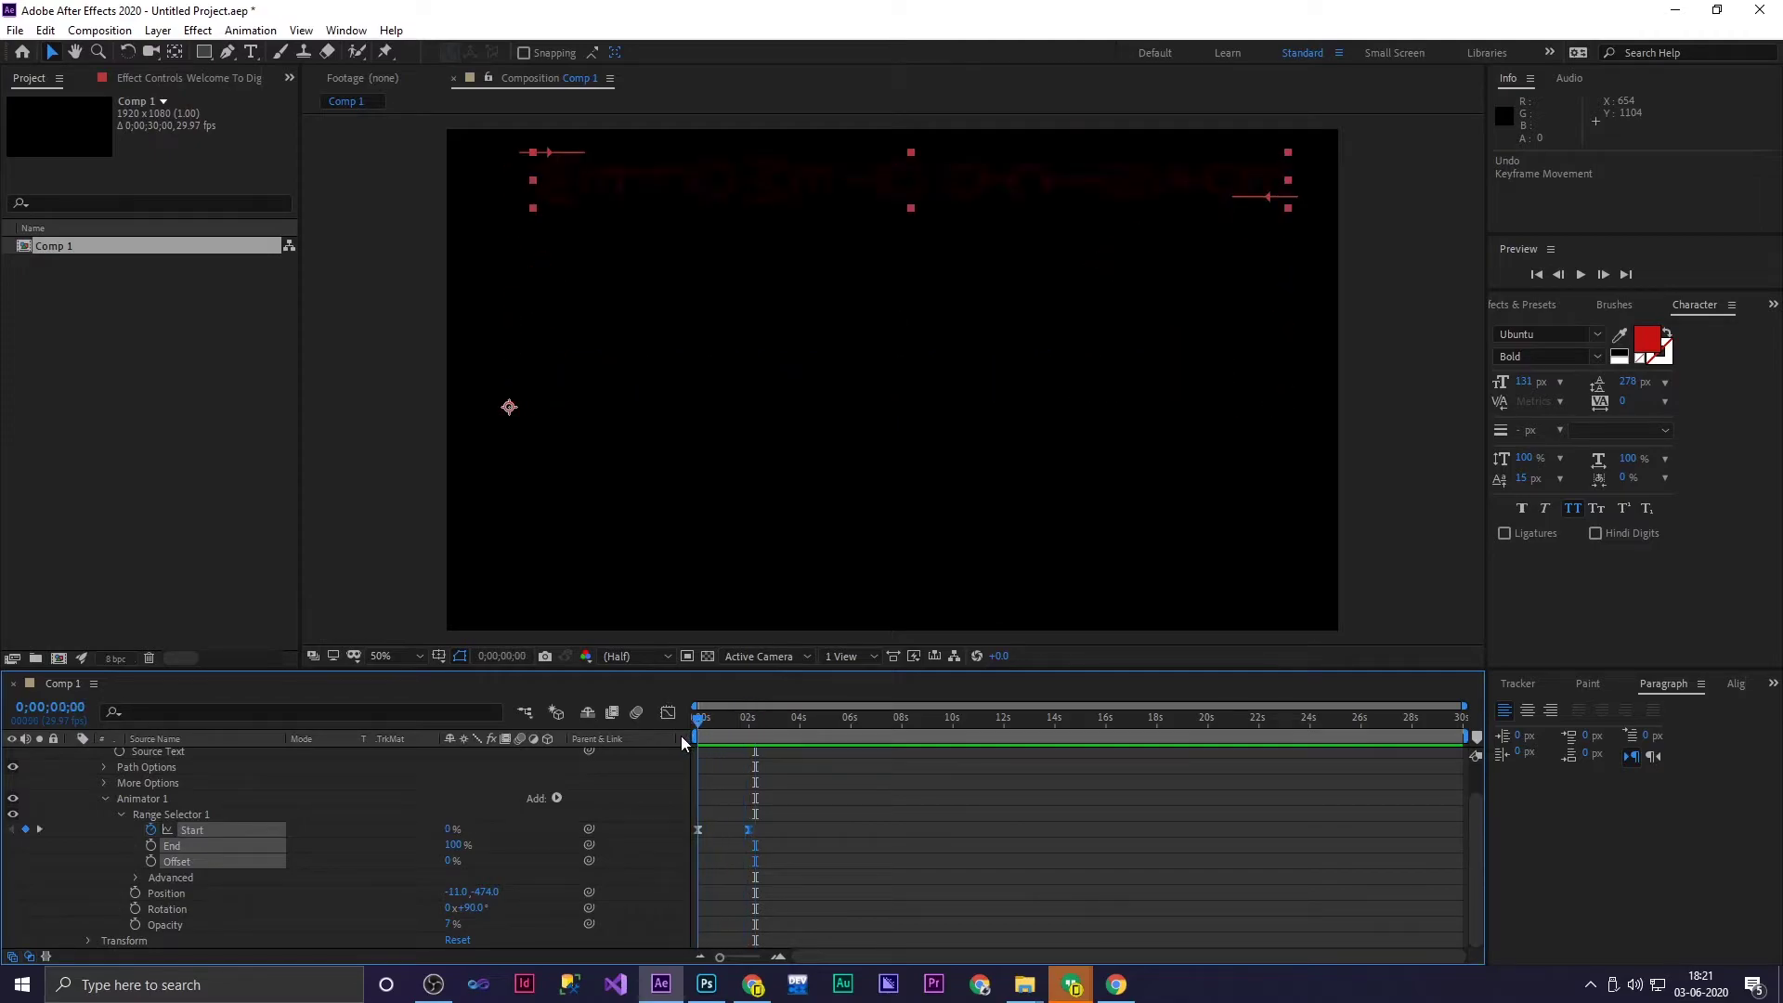
{"action": "left_click", "coordinate": [557, 799]}
{"action": "mouse_move", "coordinate": [638, 810]}
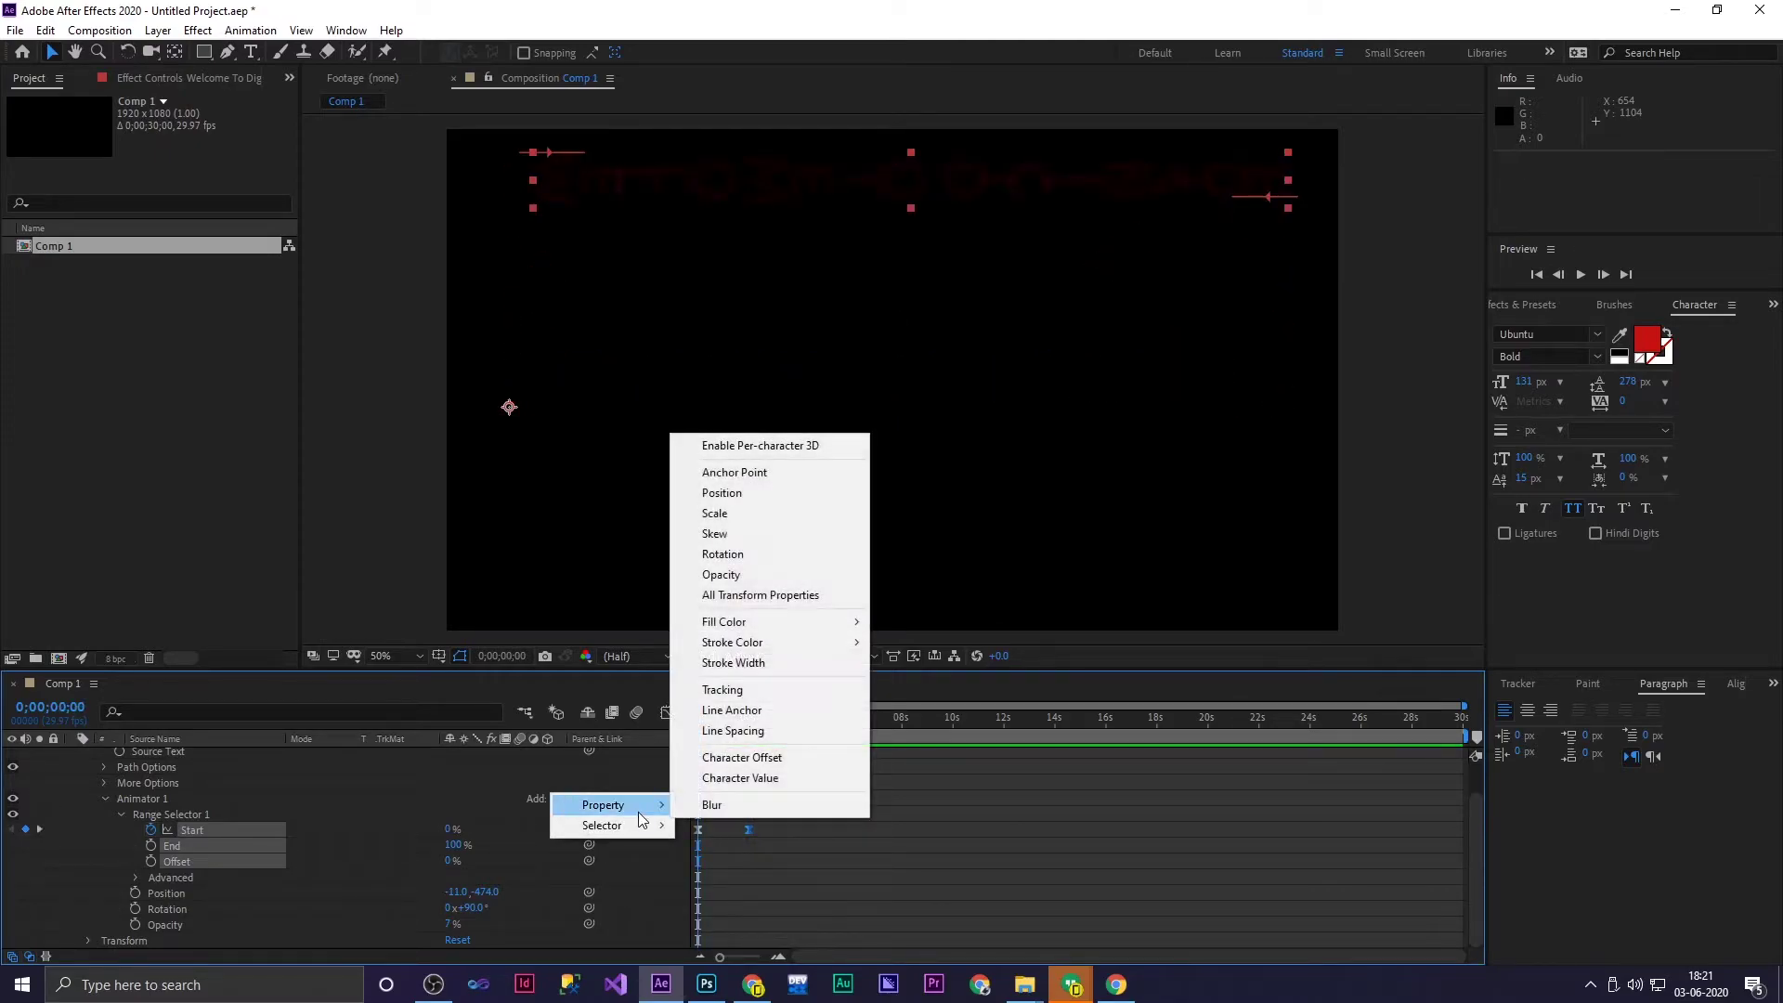
{"action": "left_click", "coordinate": [736, 518]}
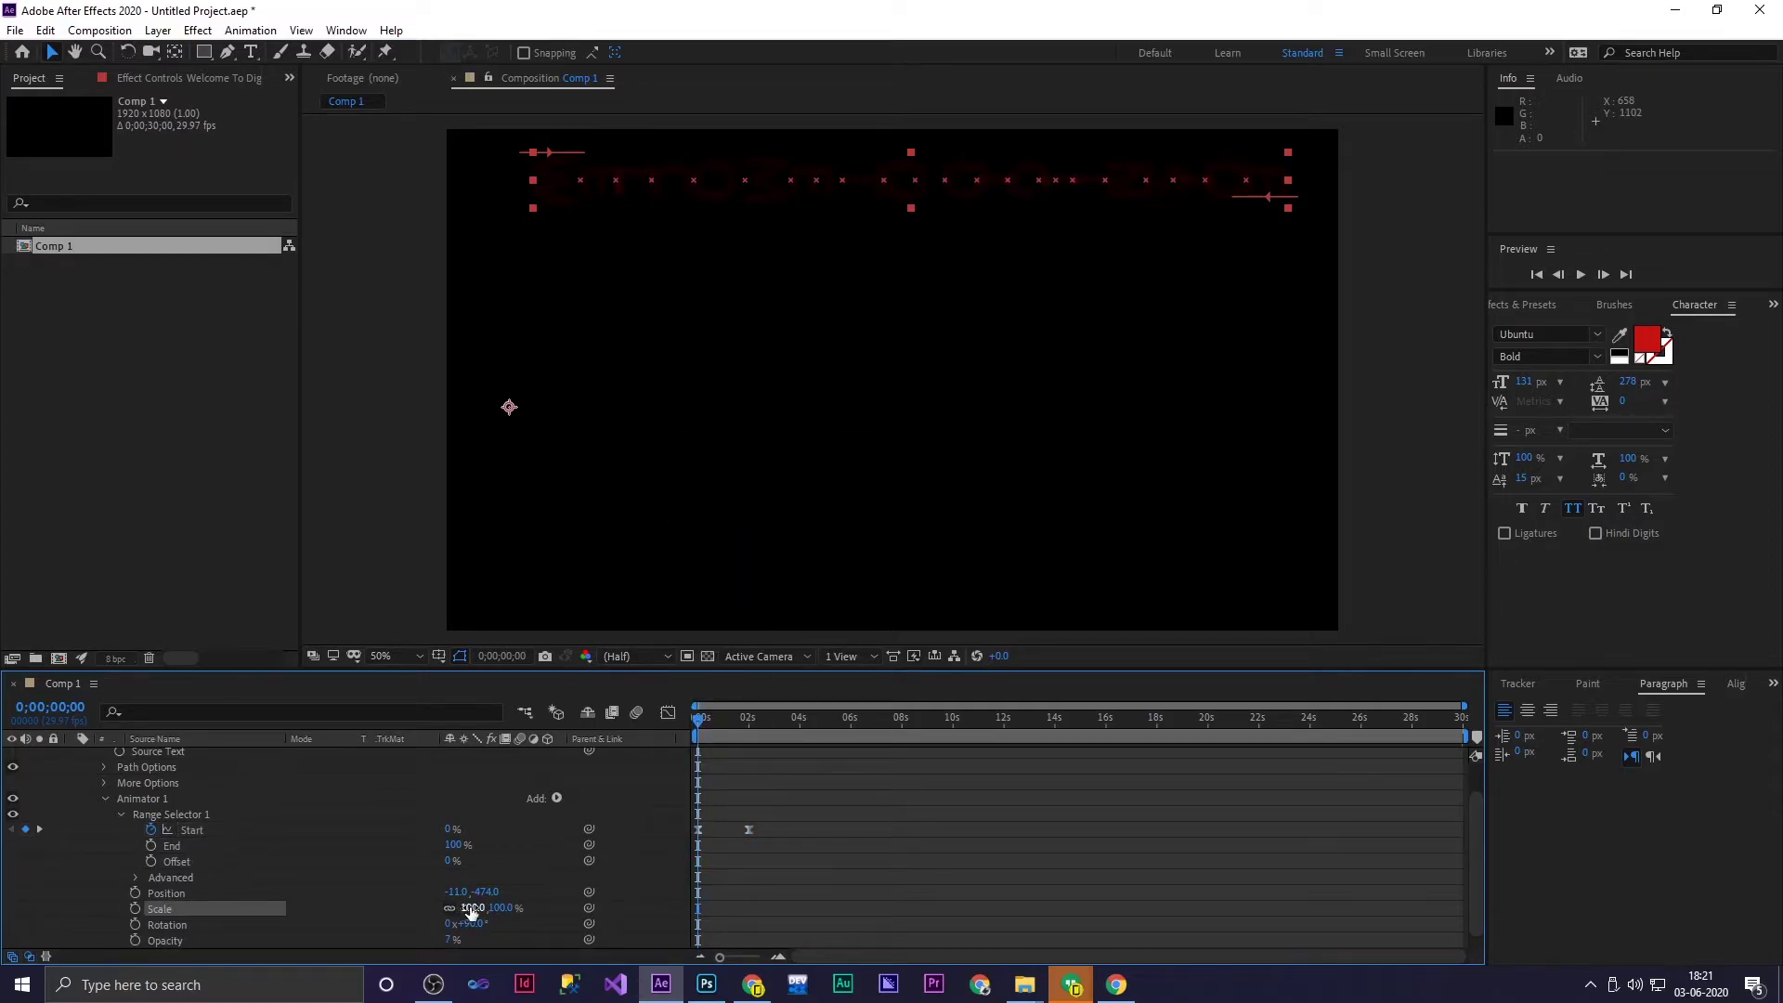
{"action": "left_click_drag", "start_coordinate": [699, 726], "coordinate": [700, 728]}
{"action": "left_click_drag", "start_coordinate": [470, 917], "coordinate": [550, 898]}
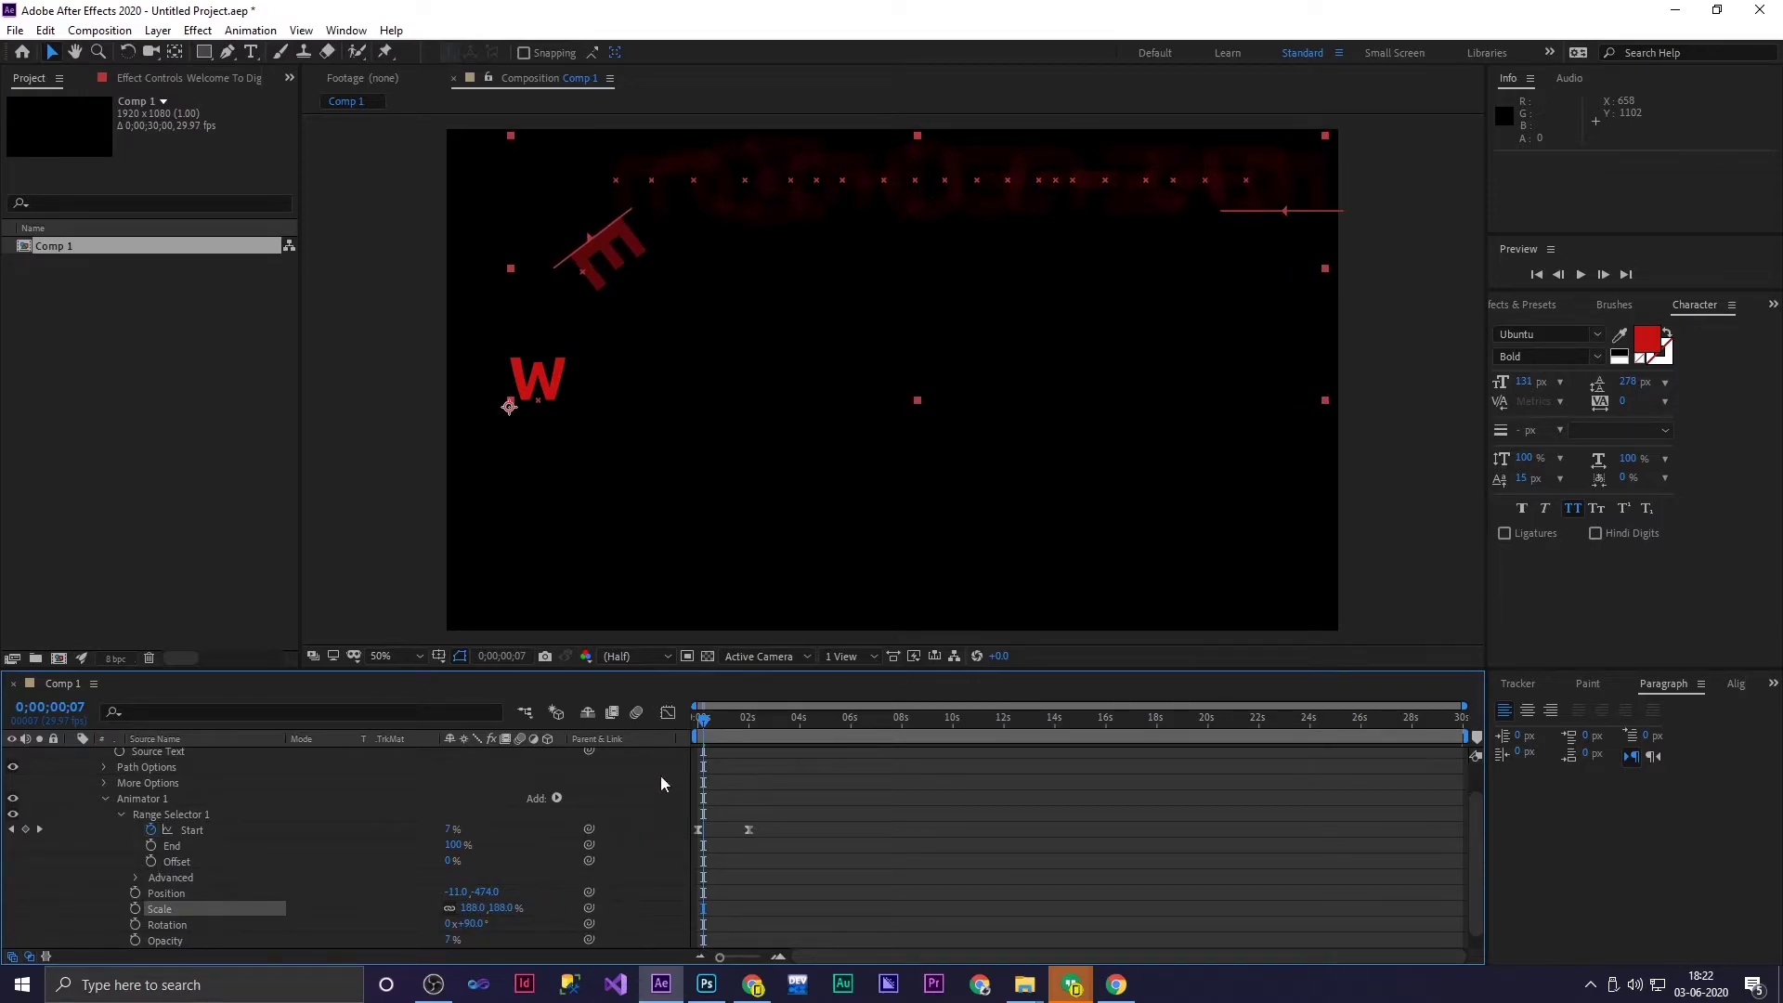
{"action": "left_click_drag", "start_coordinate": [709, 731], "coordinate": [698, 727]}
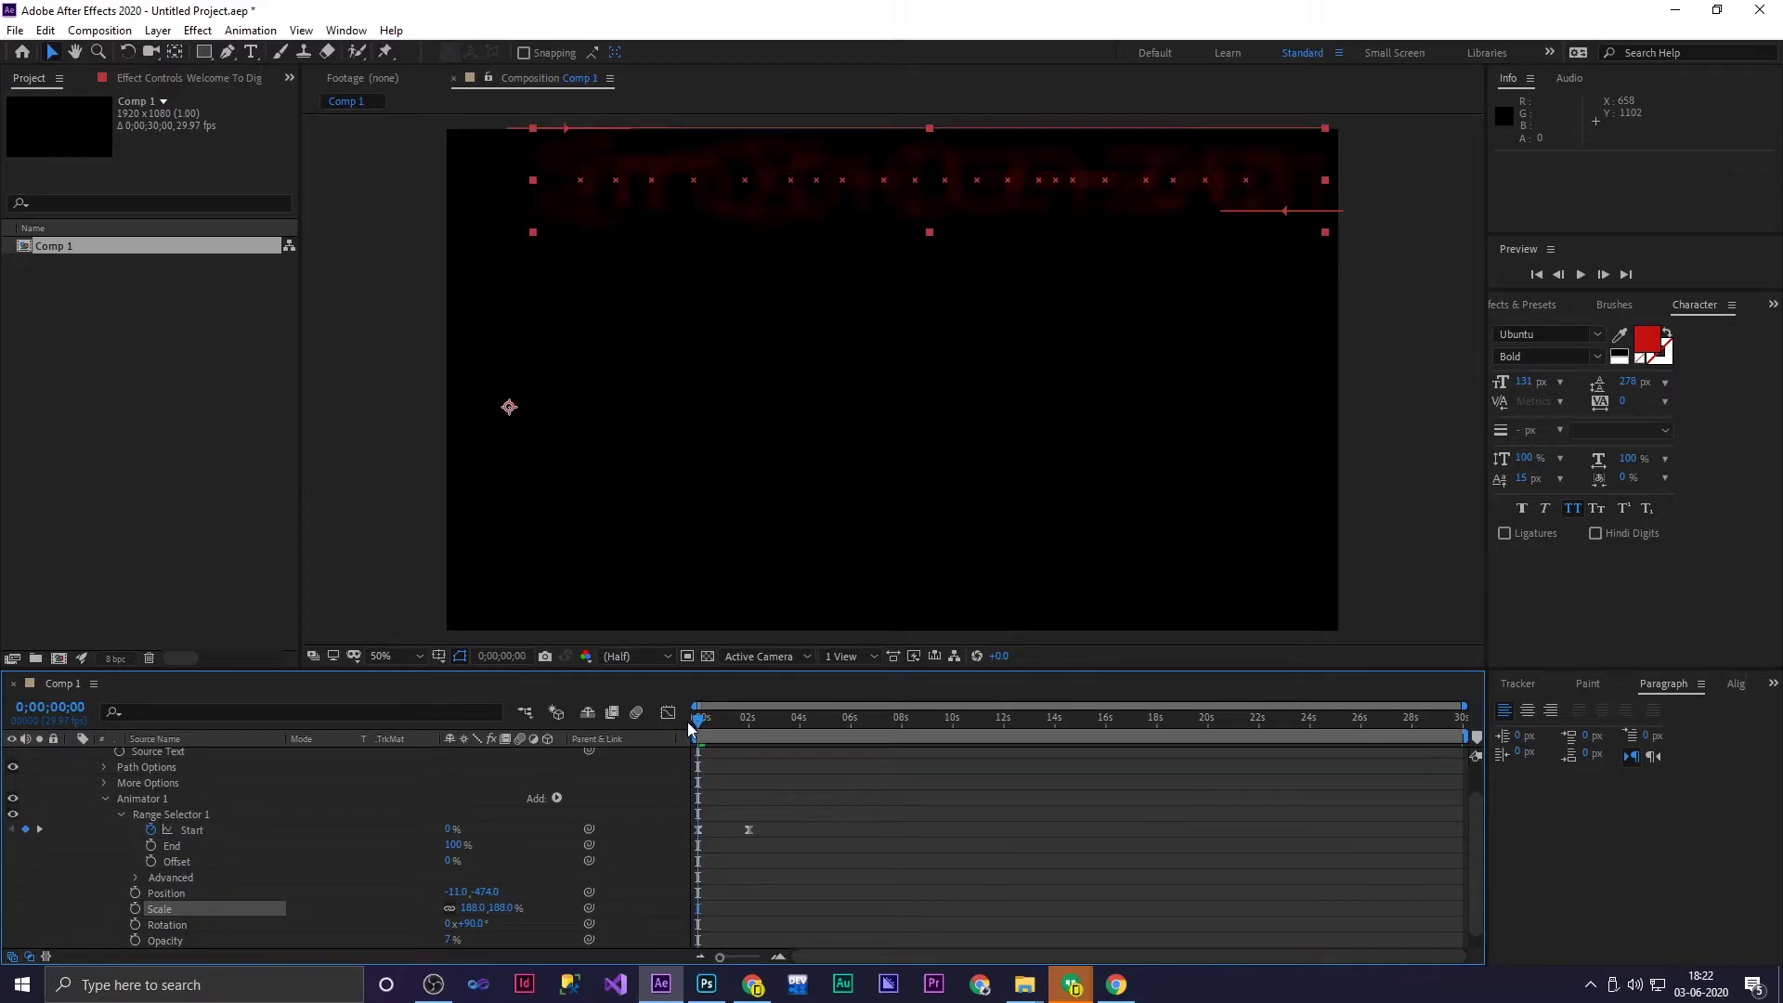
{"action": "key", "text": "space"}
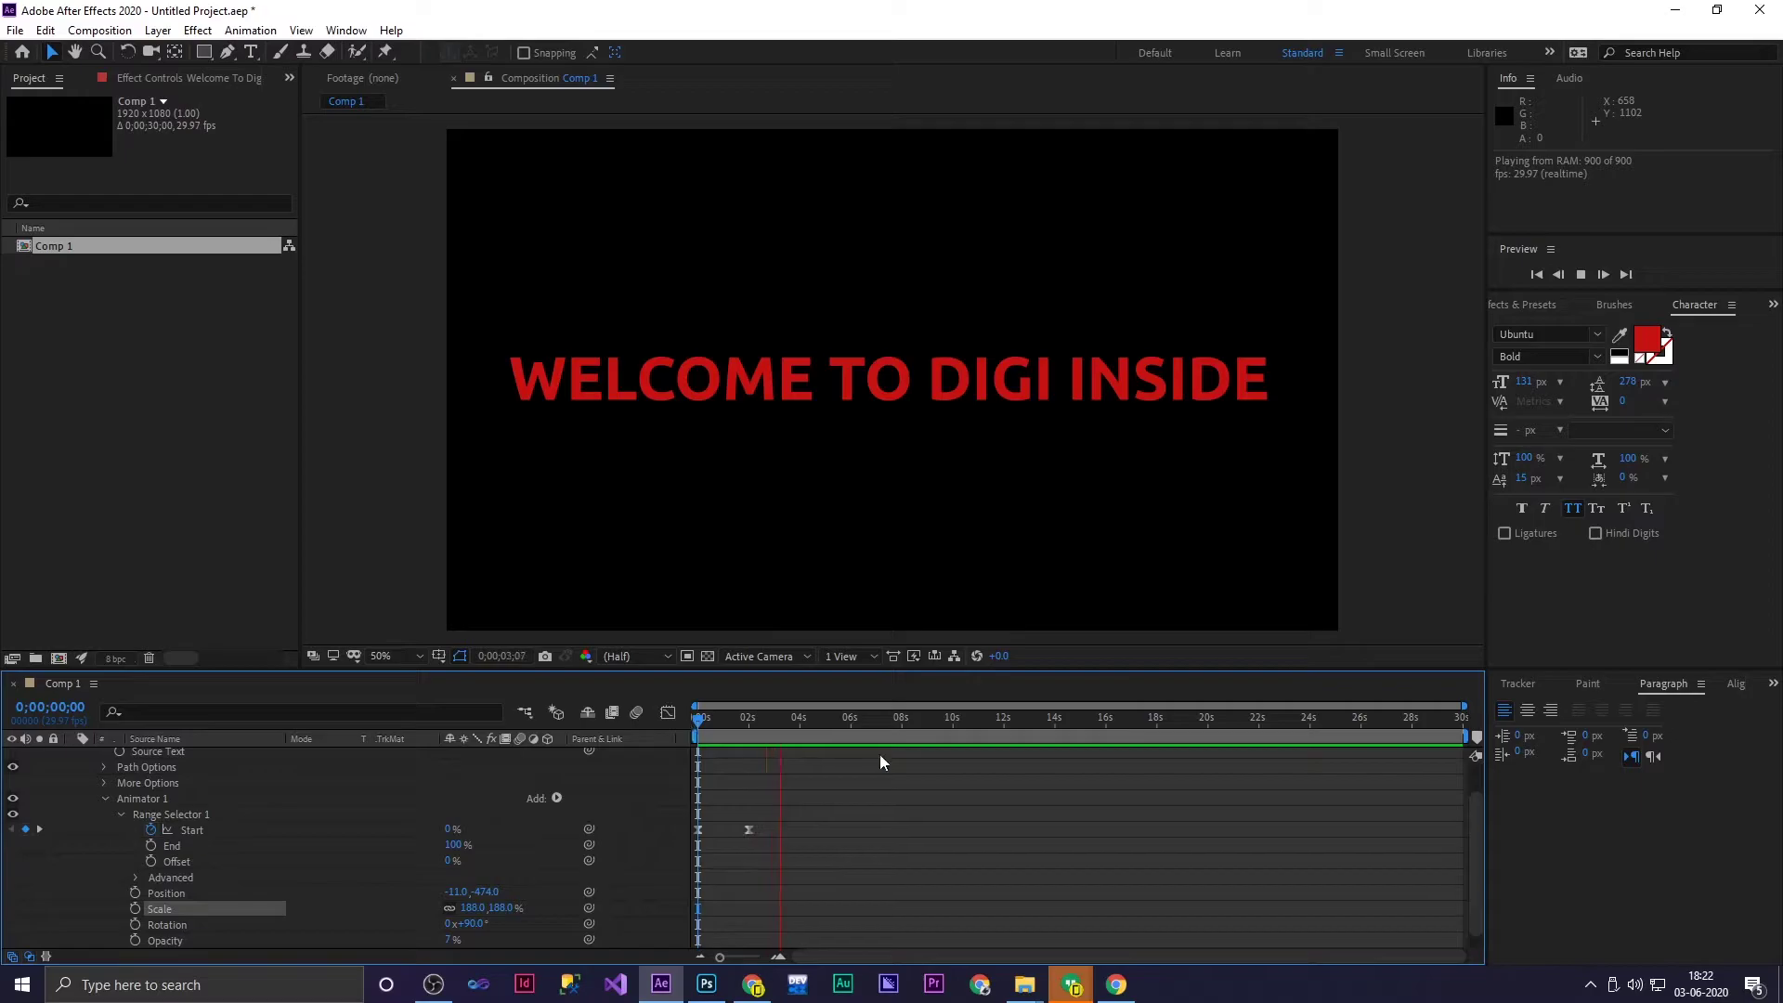
{"action": "key", "text": "space"}
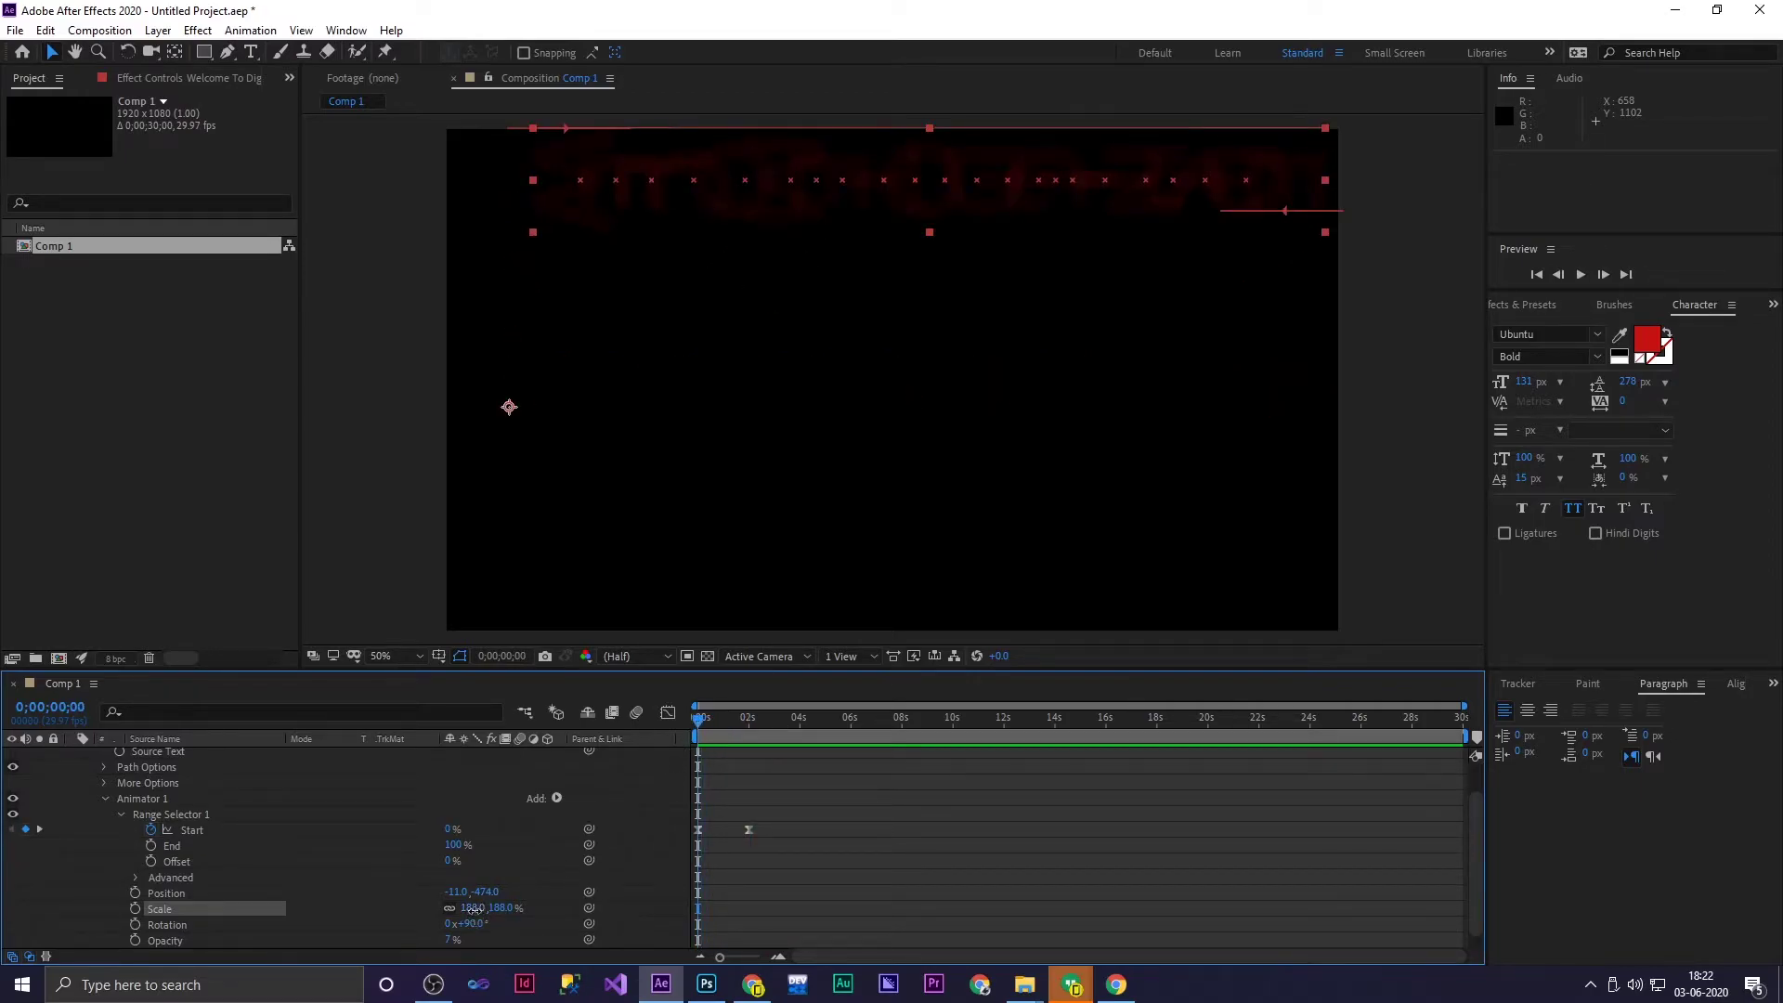
Reduce Animator 1's Scale to 22% and preview the characters growing into place
{"action": "left_click_drag", "start_coordinate": [474, 909], "coordinate": [340, 915]}
{"action": "key", "text": "space"}
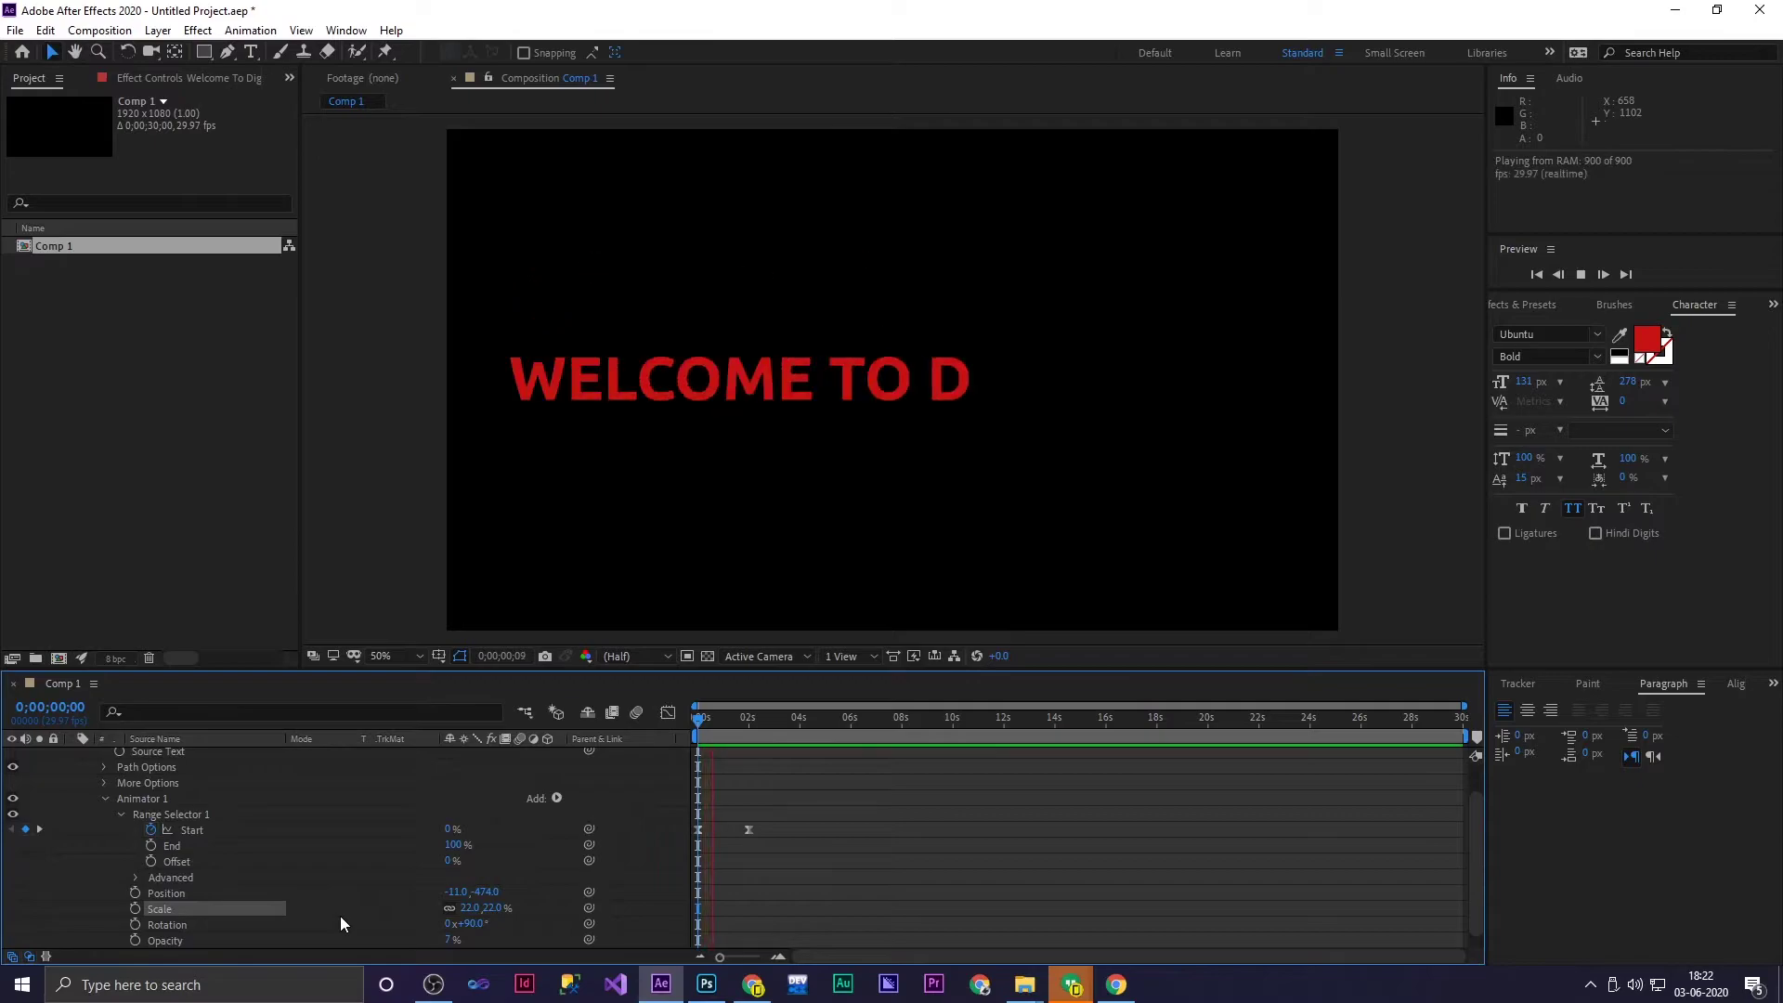
{"action": "key", "text": "space"}
{"action": "key", "text": "space"}
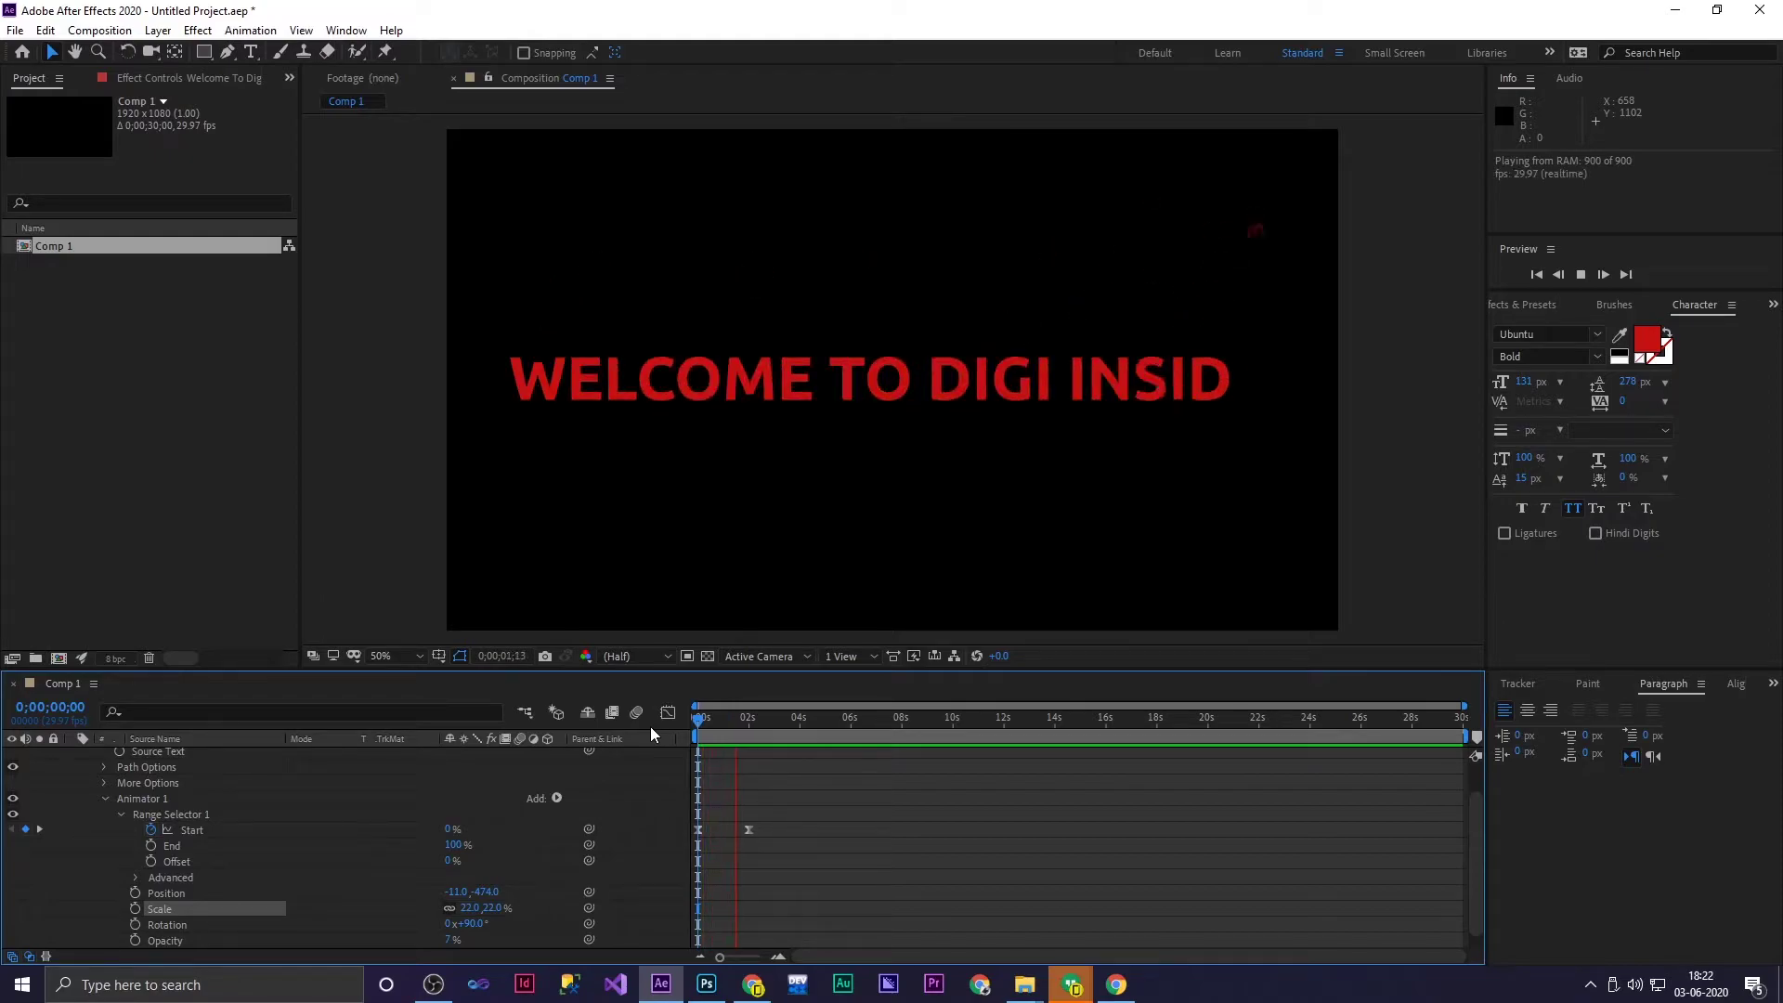
{"action": "key", "text": "space"}
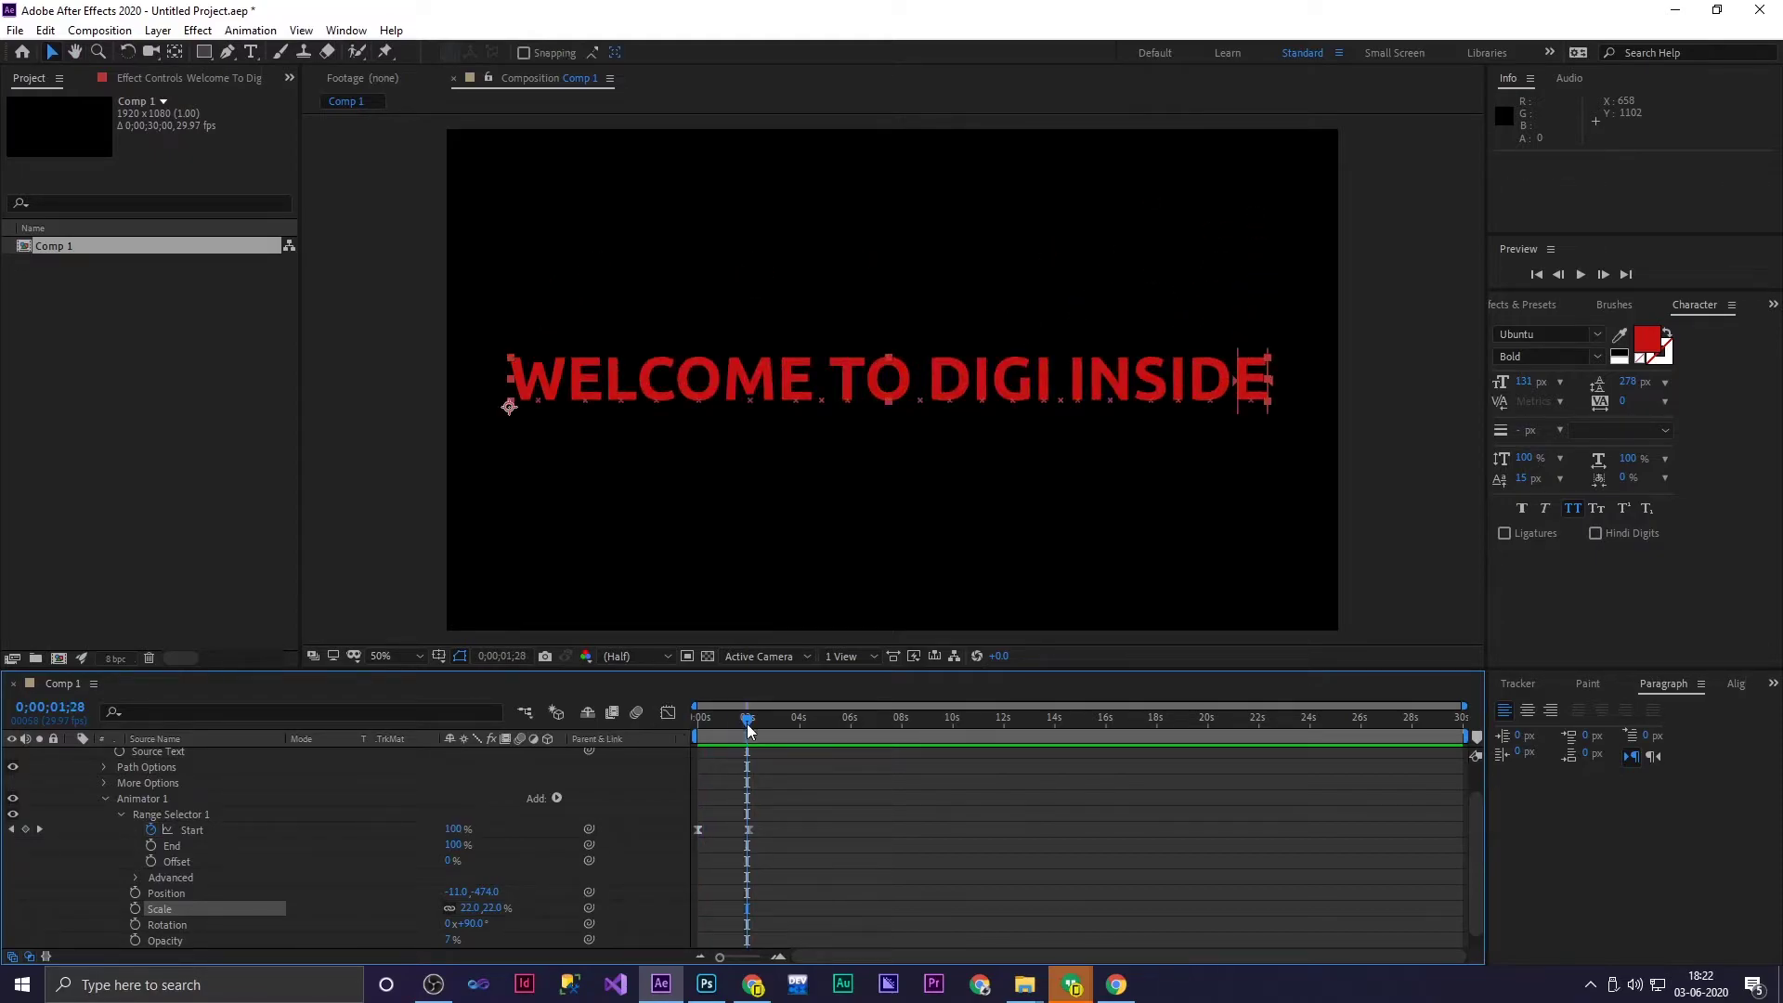
From the beginning of the composition, add a Blur property to Animator 1, set it to 29, and preview the animation
{"action": "left_click_drag", "start_coordinate": [748, 729], "coordinate": [677, 727]}
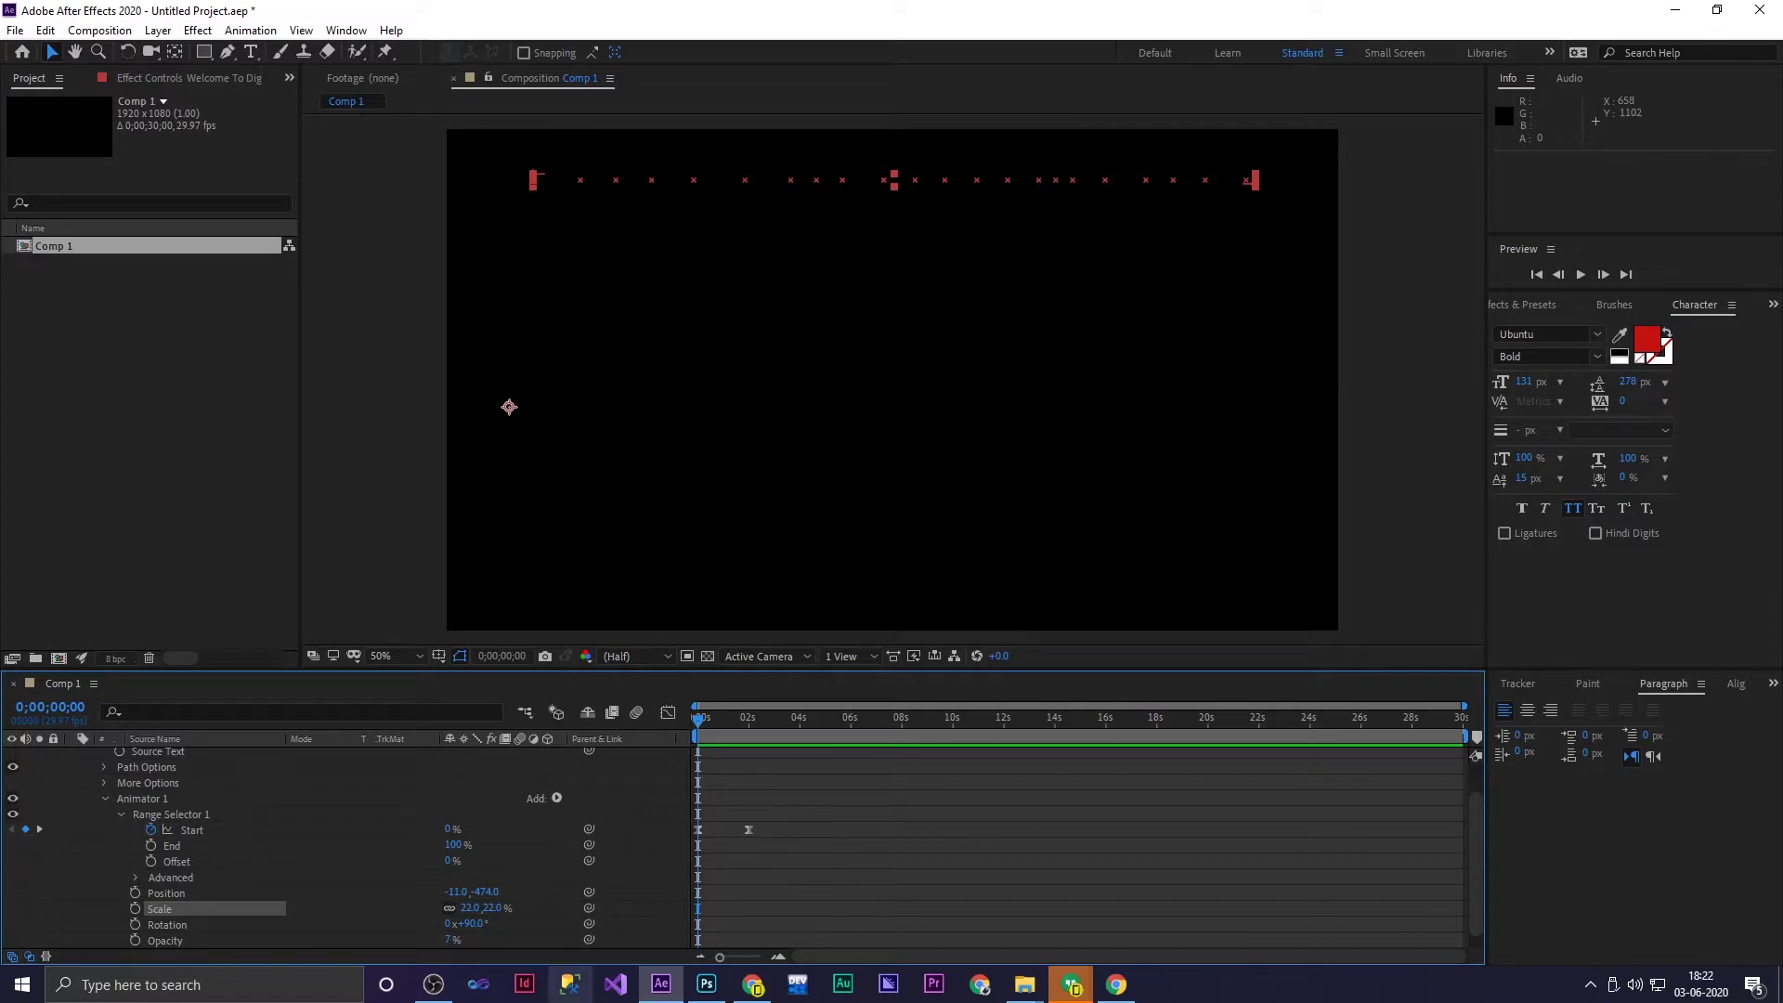
{"action": "left_click", "coordinate": [556, 798]}
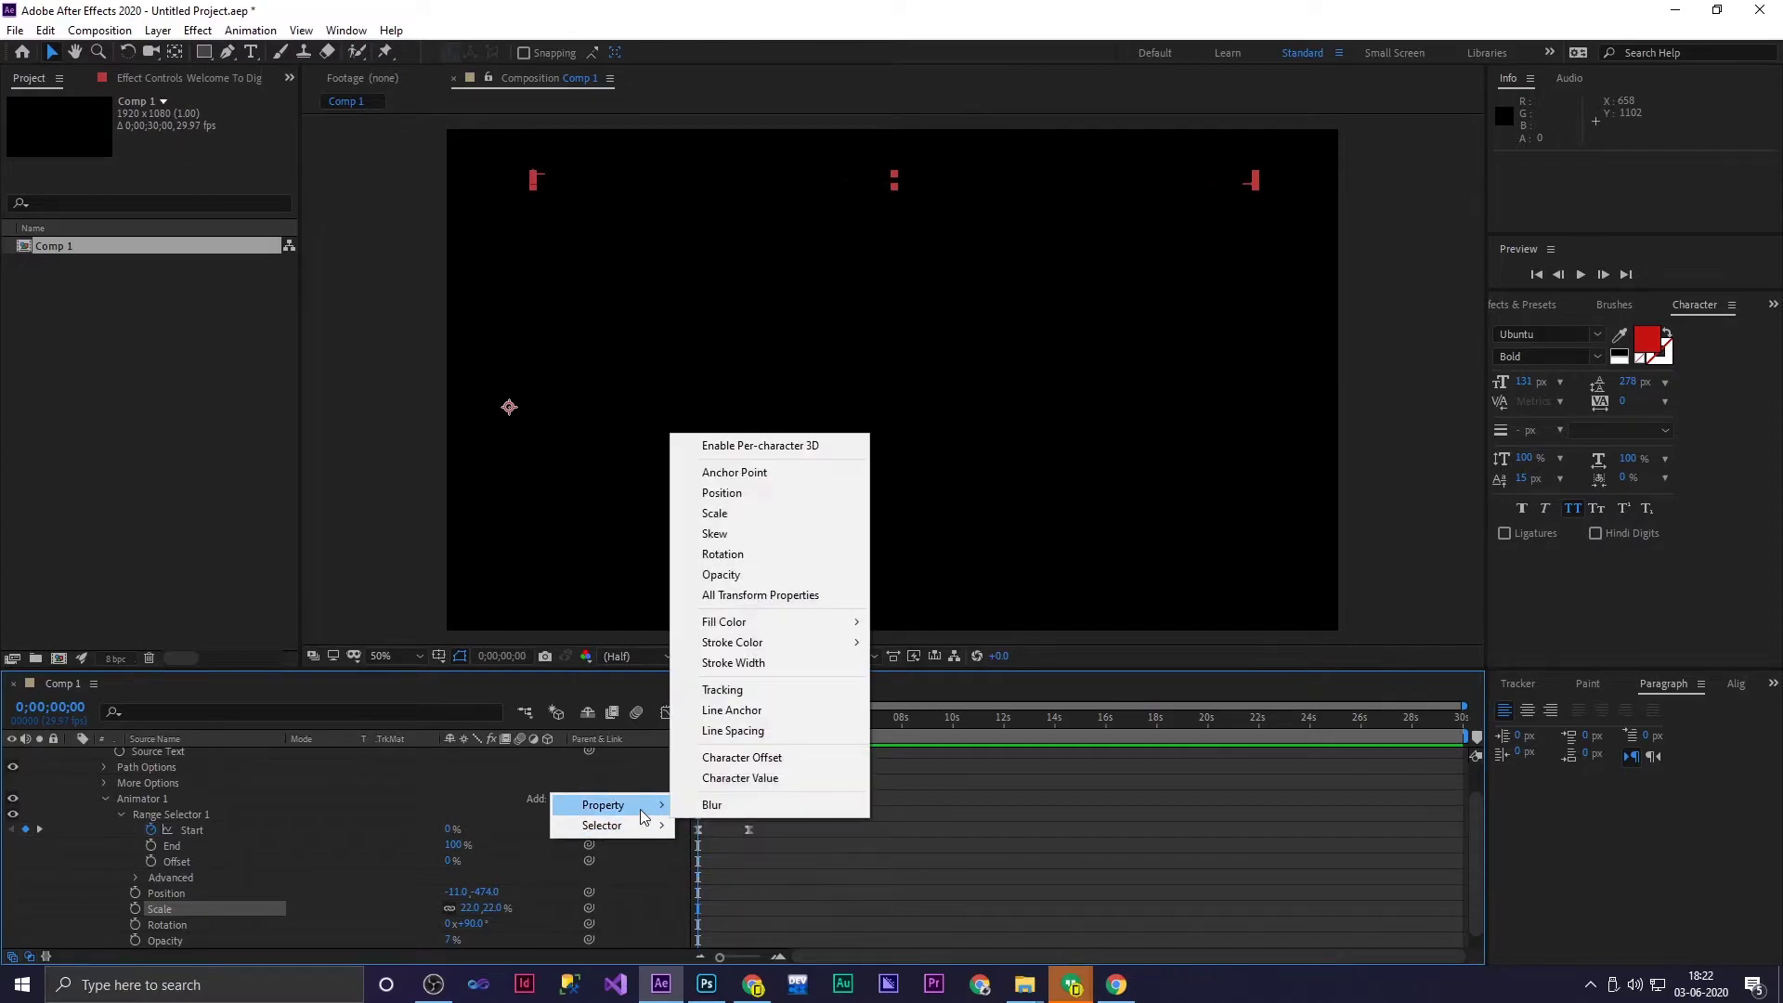
{"action": "left_click", "coordinate": [719, 805]}
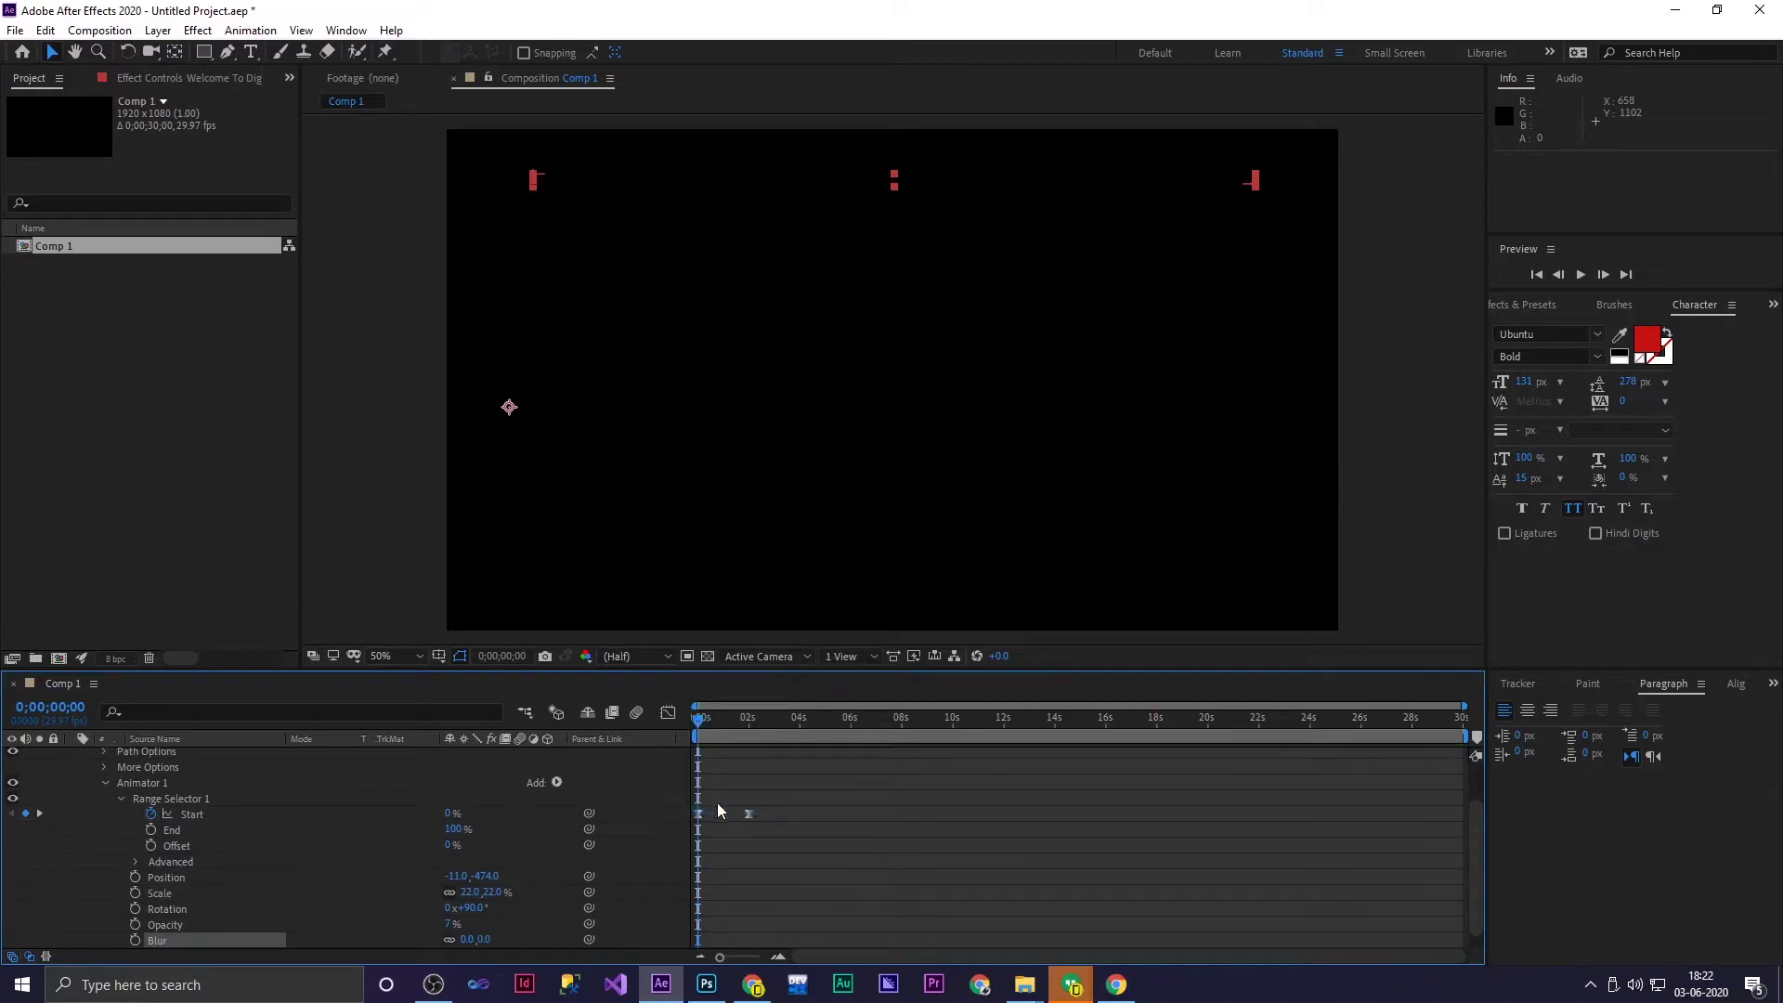
{"action": "scroll", "coordinate": [414, 946], "scroll_direction": "down", "scroll_amount": 1}
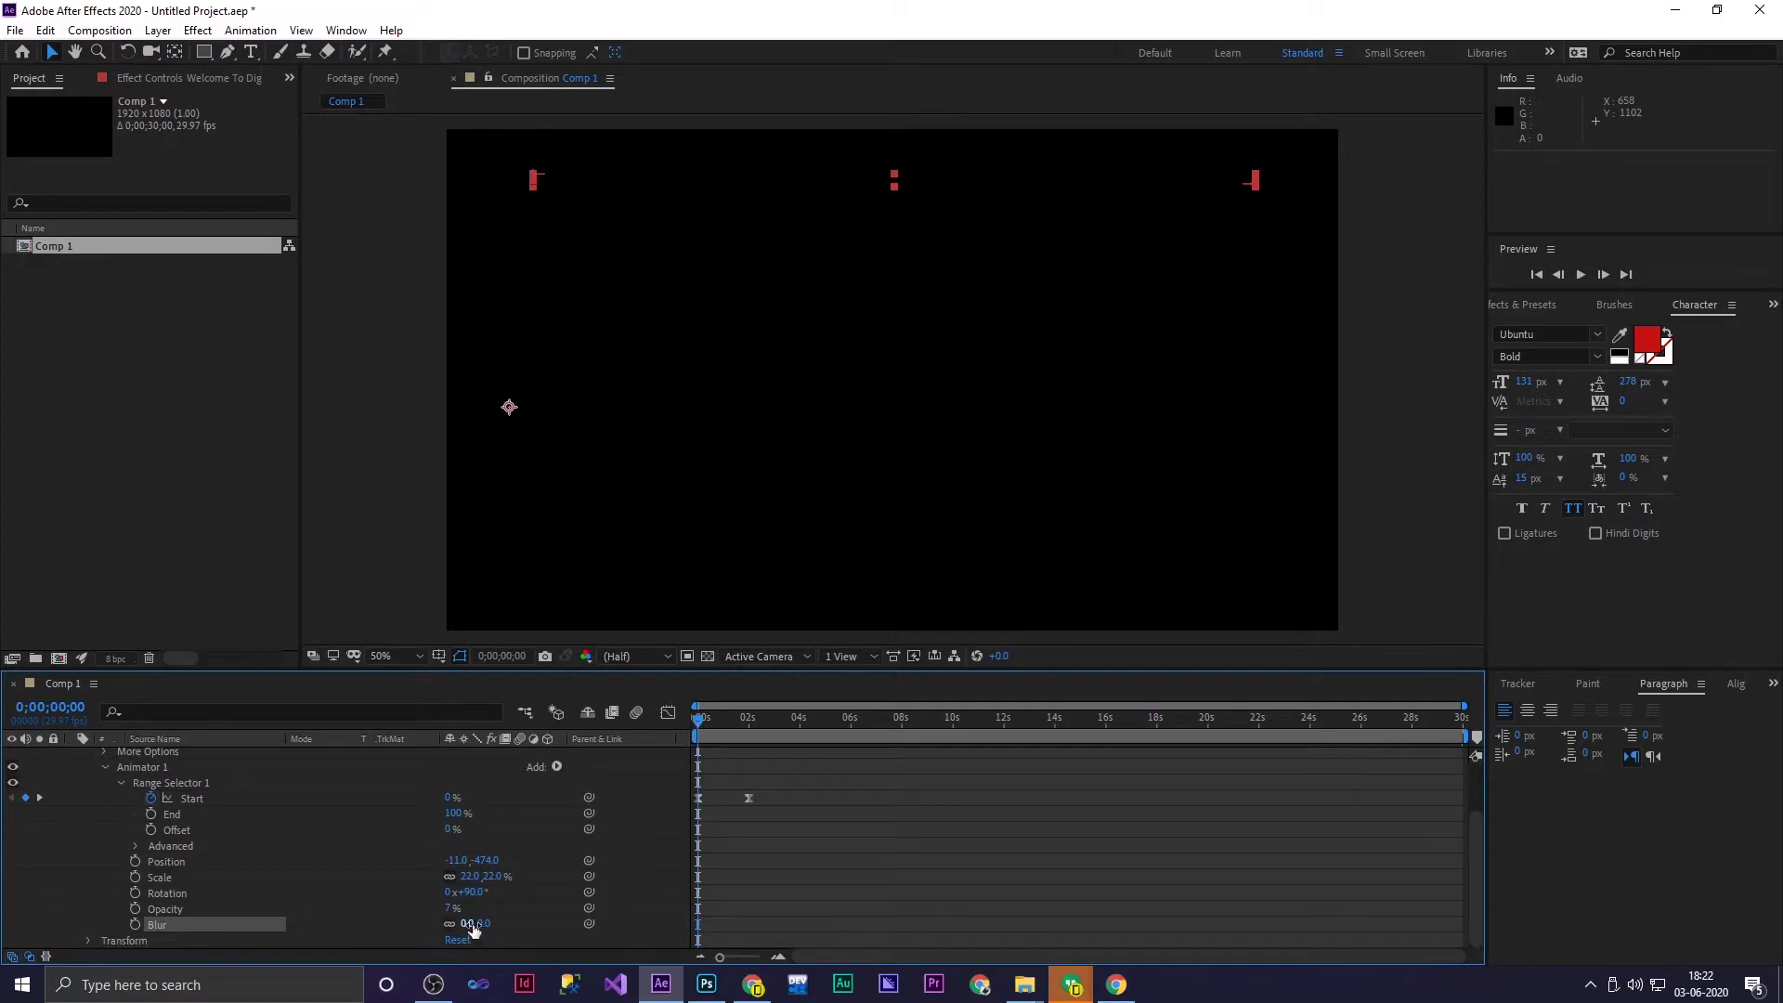
{"action": "left_click_drag", "start_coordinate": [471, 926], "coordinate": [498, 924]}
{"action": "left_click_drag", "start_coordinate": [700, 721], "coordinate": [704, 731]}
{"action": "key", "text": "space"}
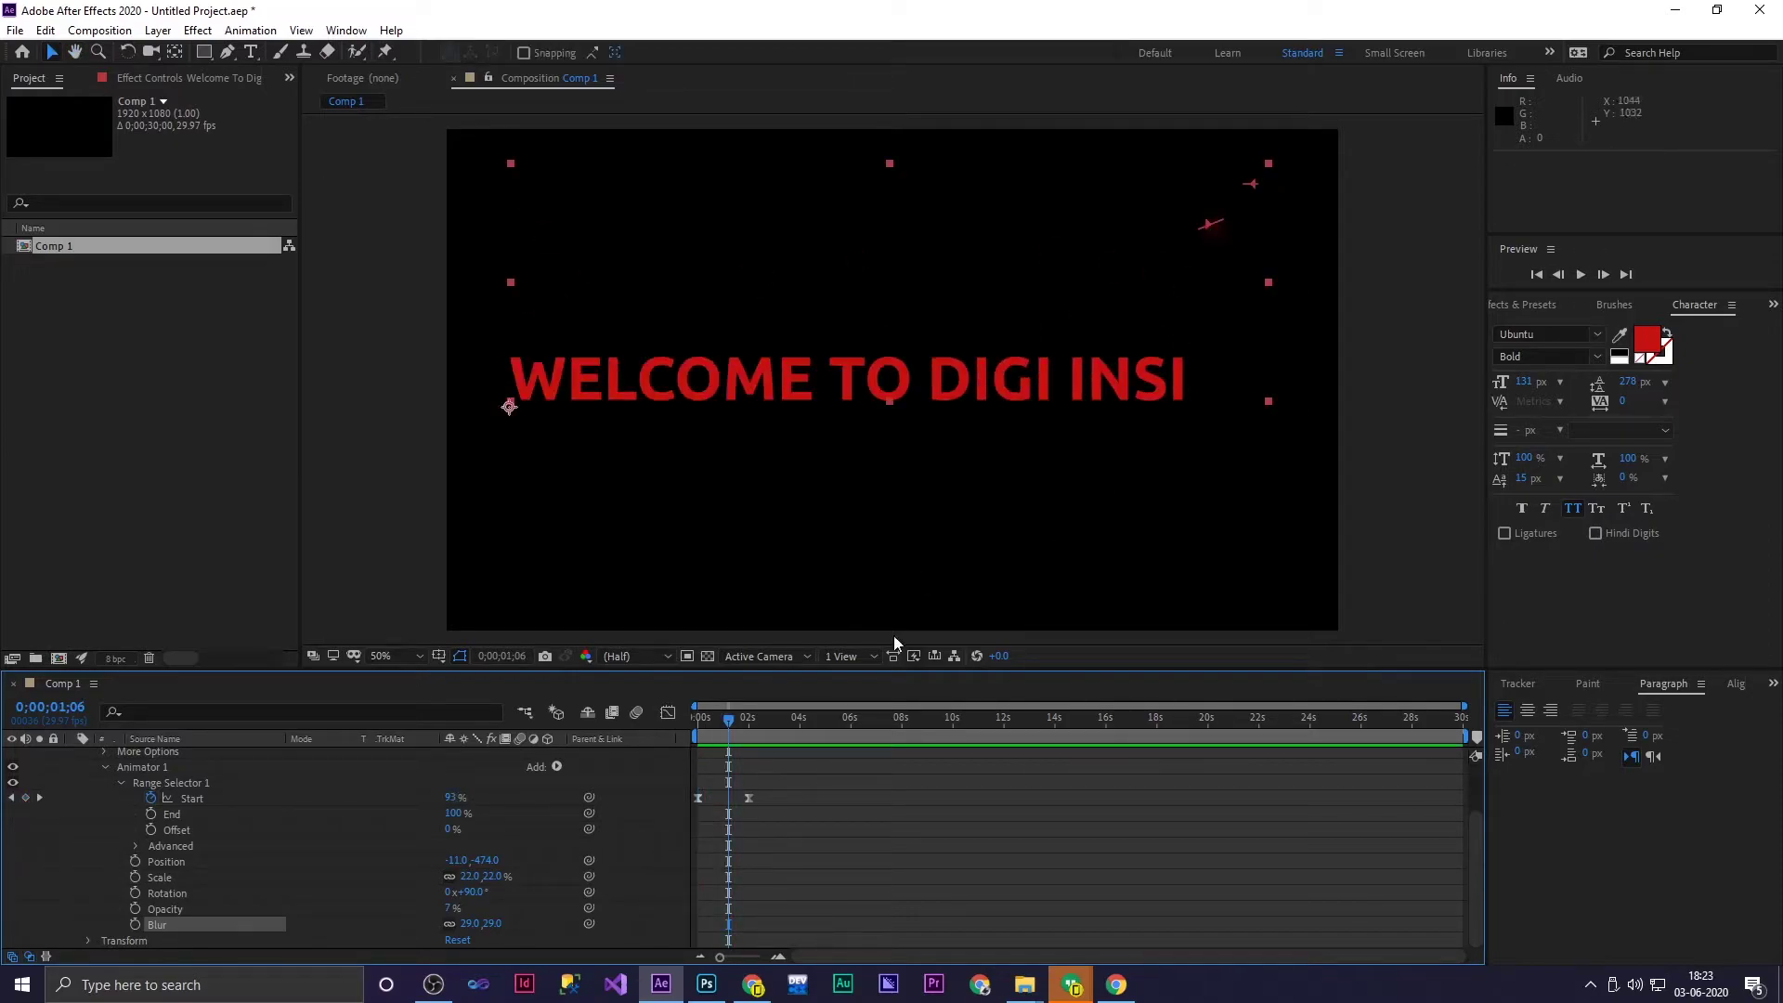
{"action": "key", "text": "space"}
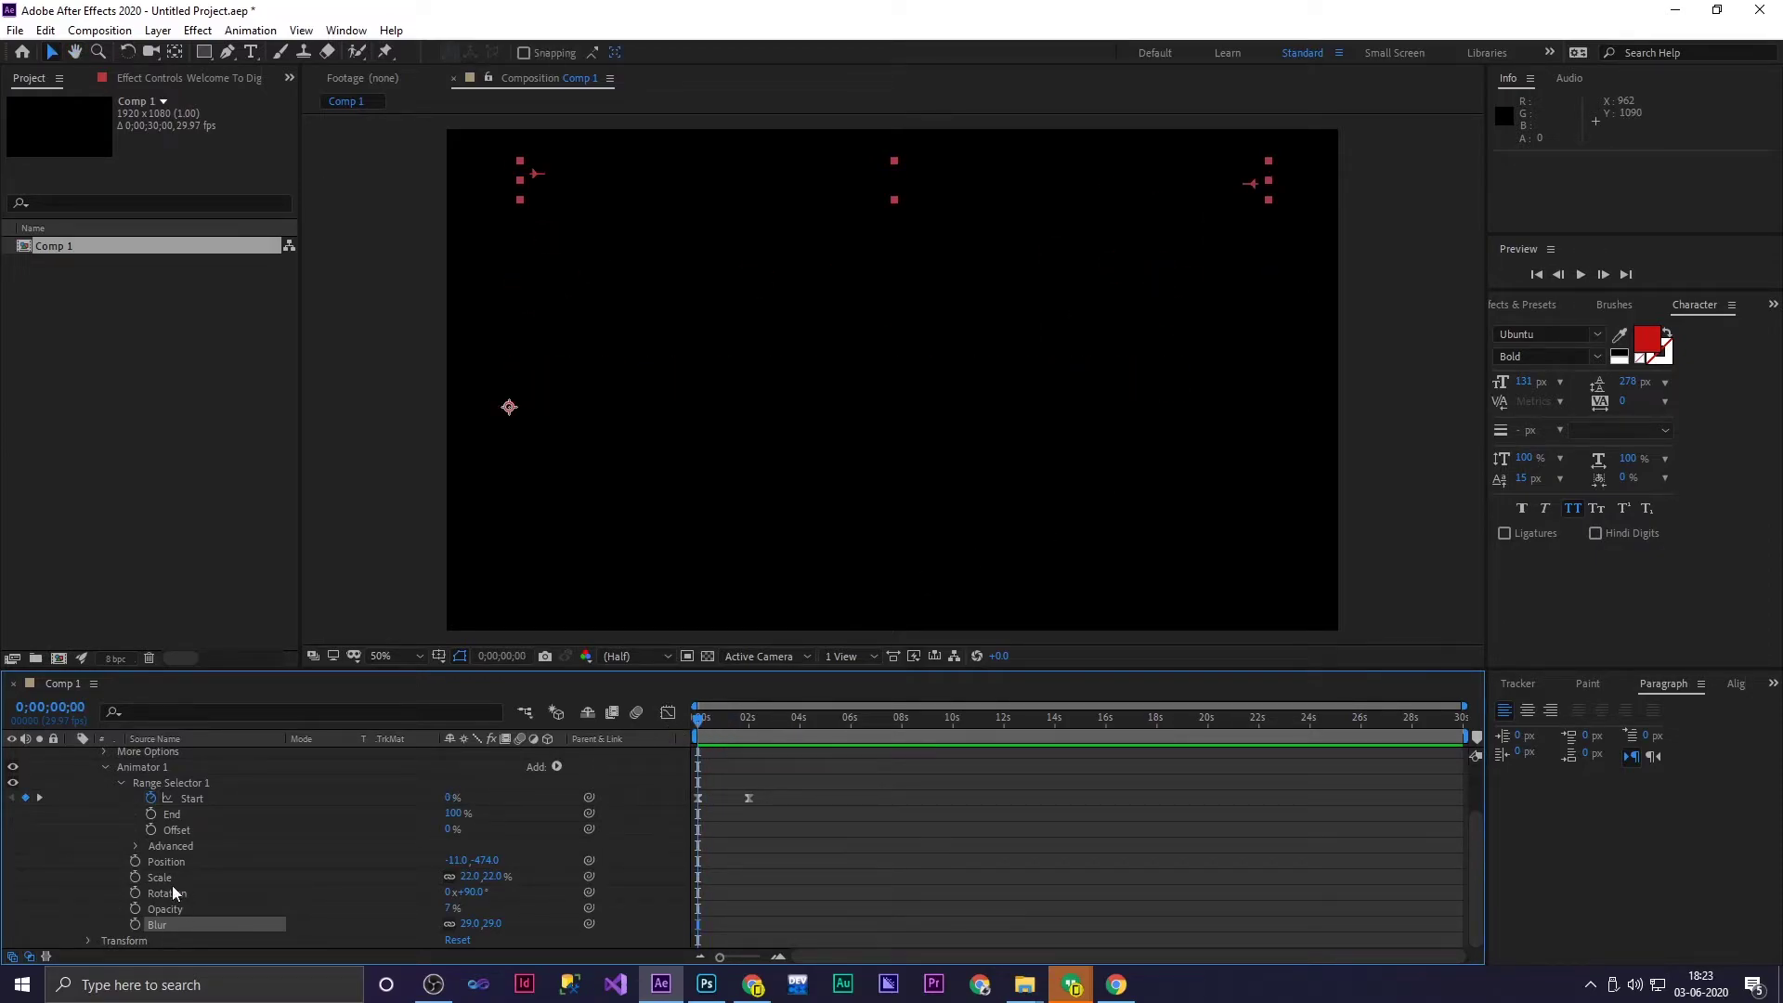
Set Animator 1's Opacity to 100% and Scale to 135%, preview the blurred animation, and return to the beginning
{"action": "left_click_drag", "start_coordinate": [451, 909], "coordinate": [585, 906]}
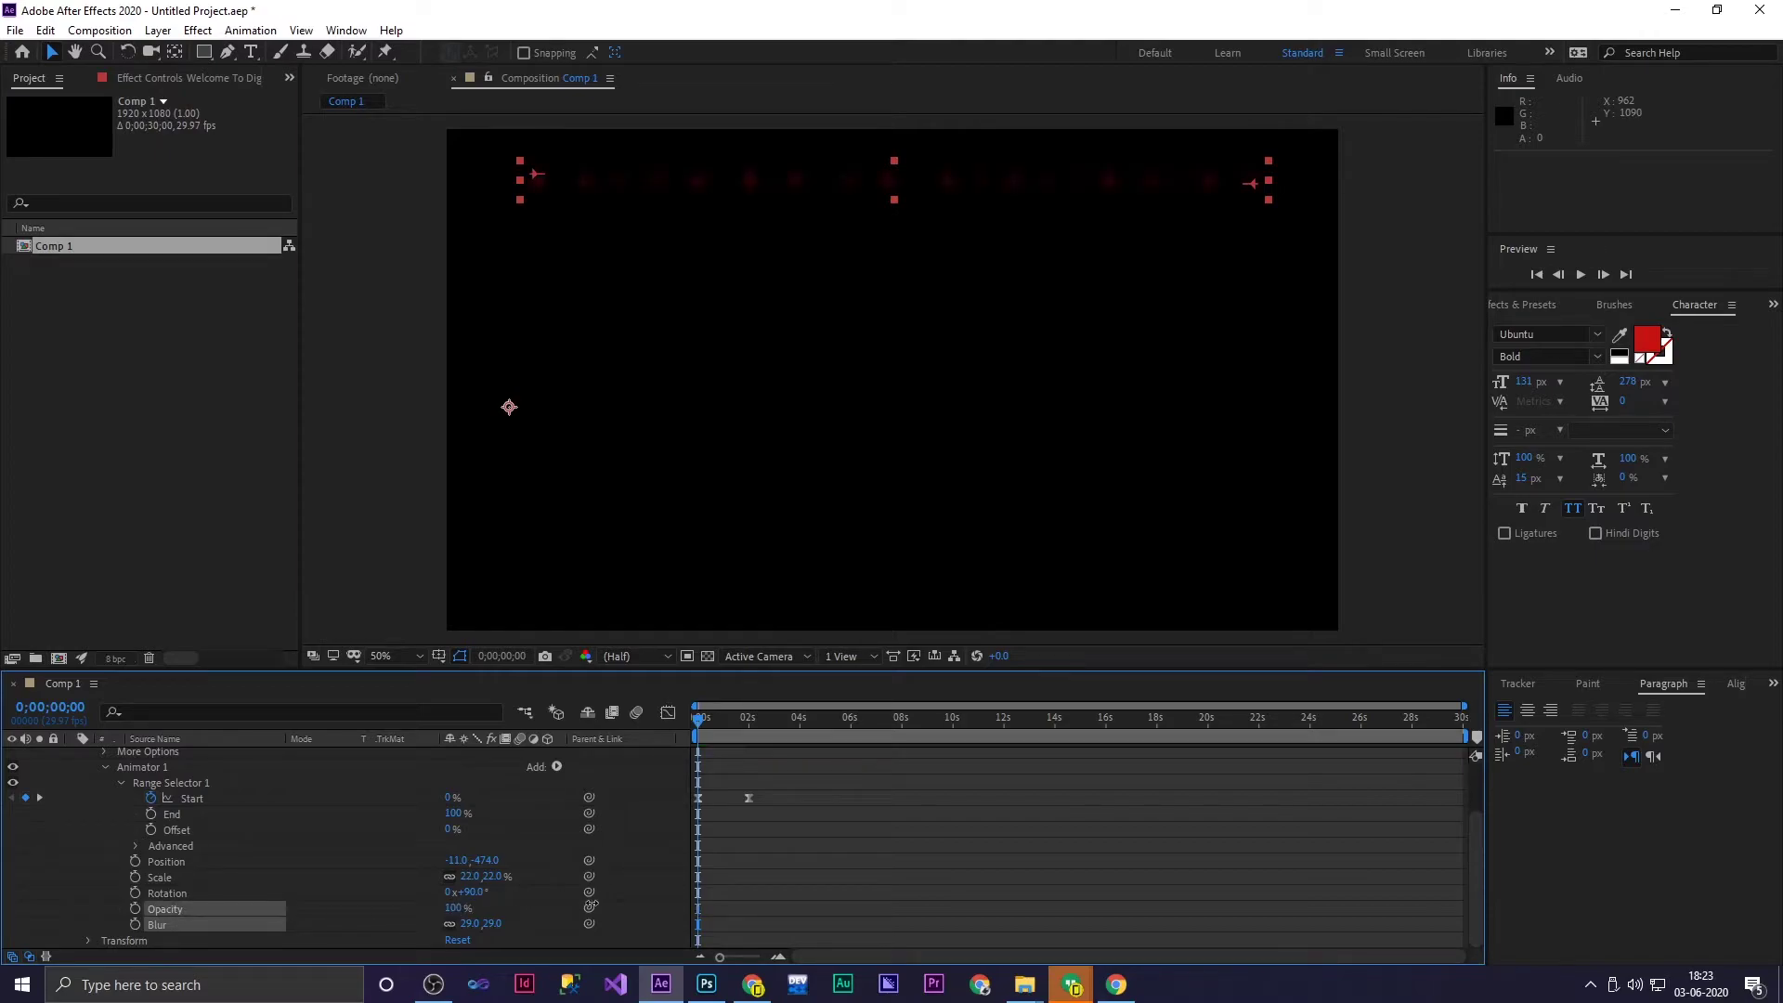
{"action": "left_click_drag", "start_coordinate": [762, 879], "coordinate": [762, 879]}
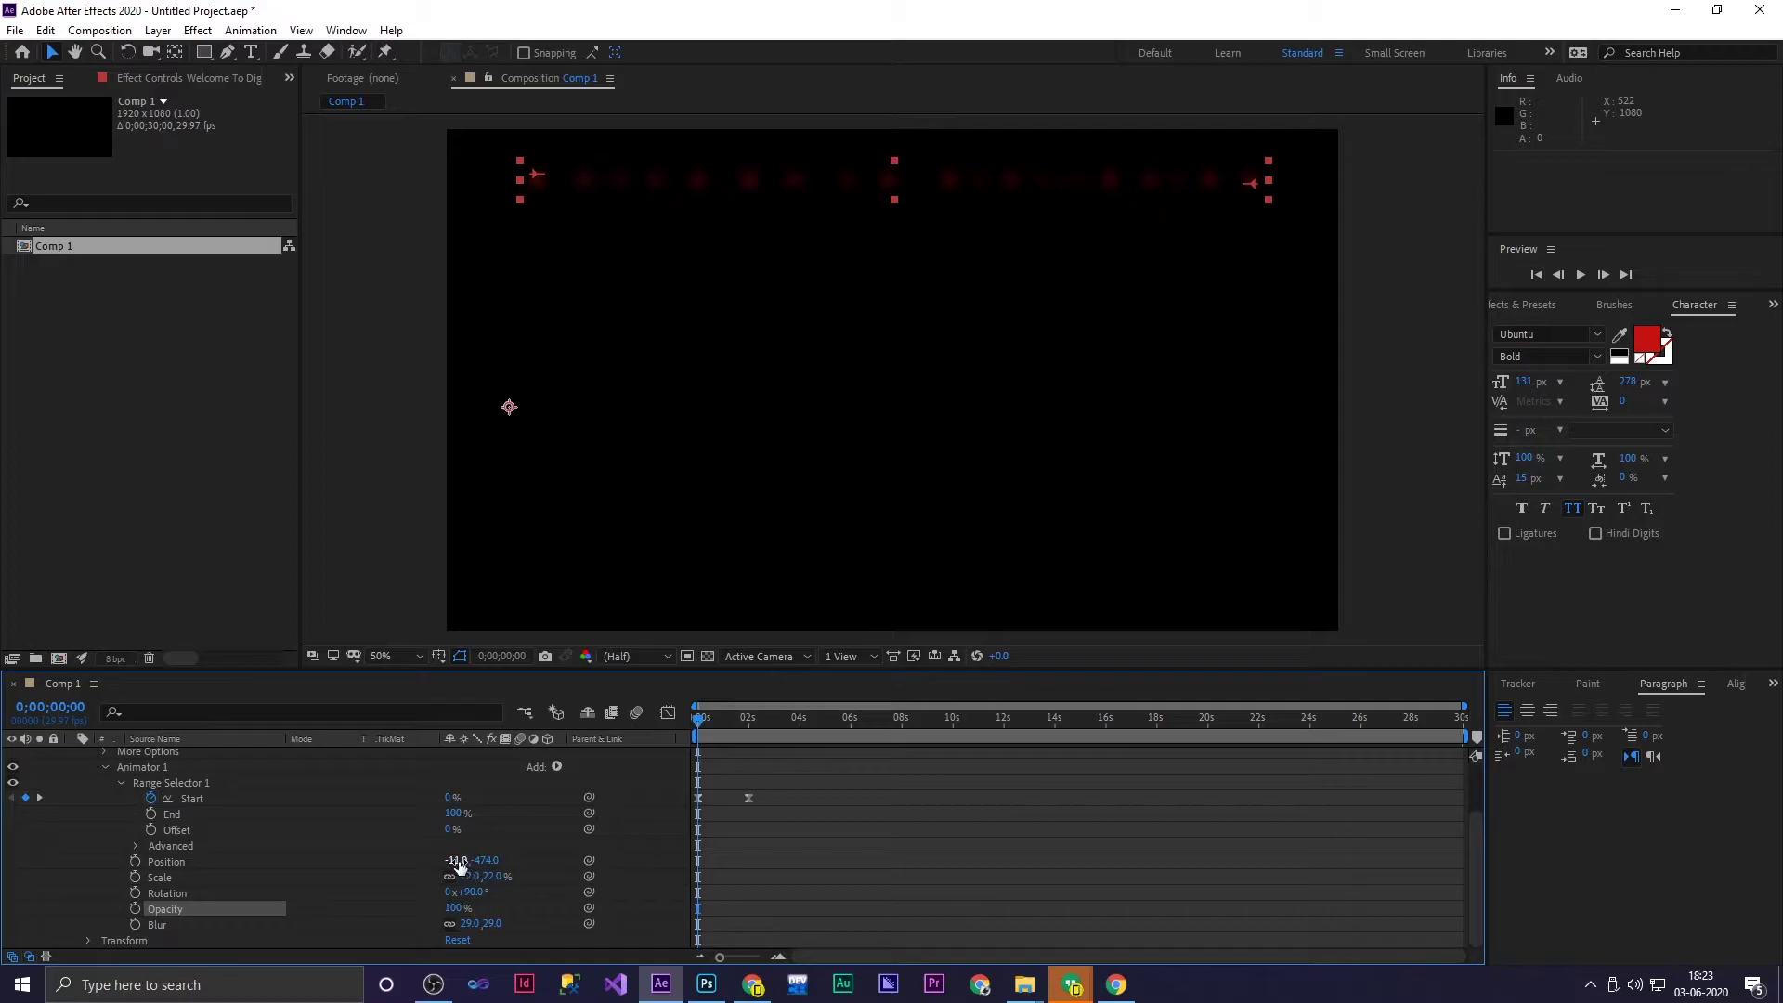
{"action": "left_click_drag", "start_coordinate": [467, 876], "coordinate": [566, 867]}
{"action": "key", "text": "space"}
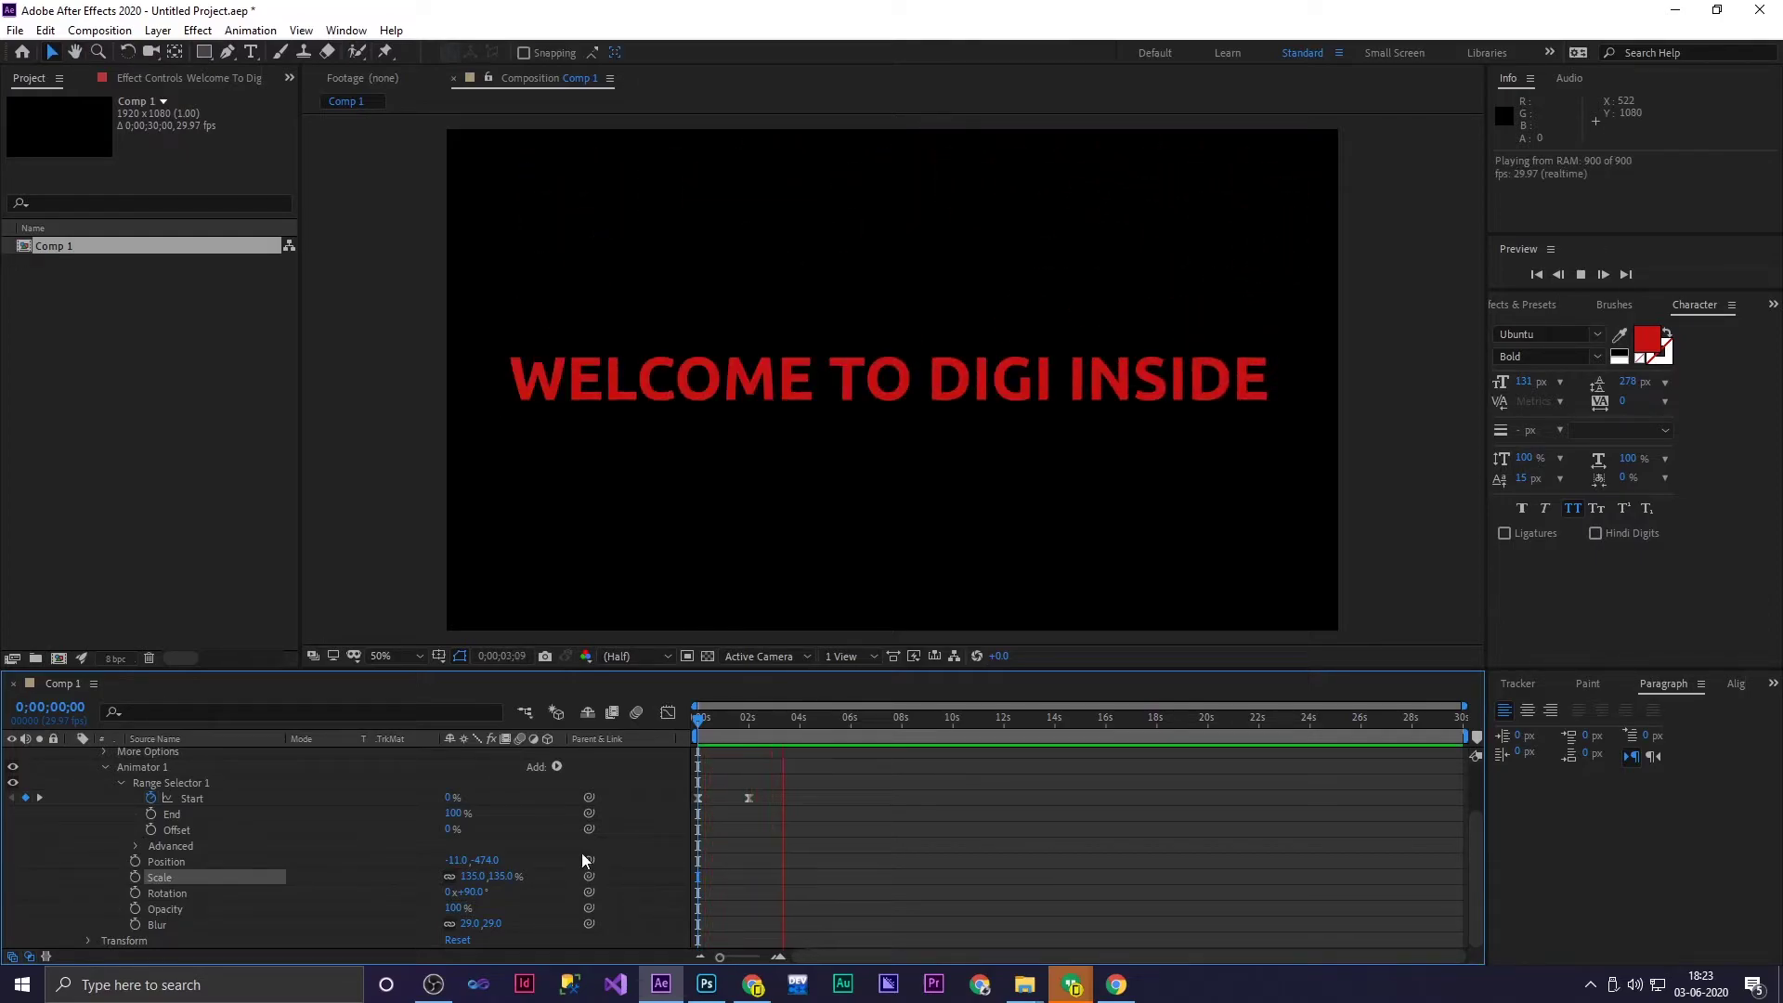
{"action": "key", "text": "space"}
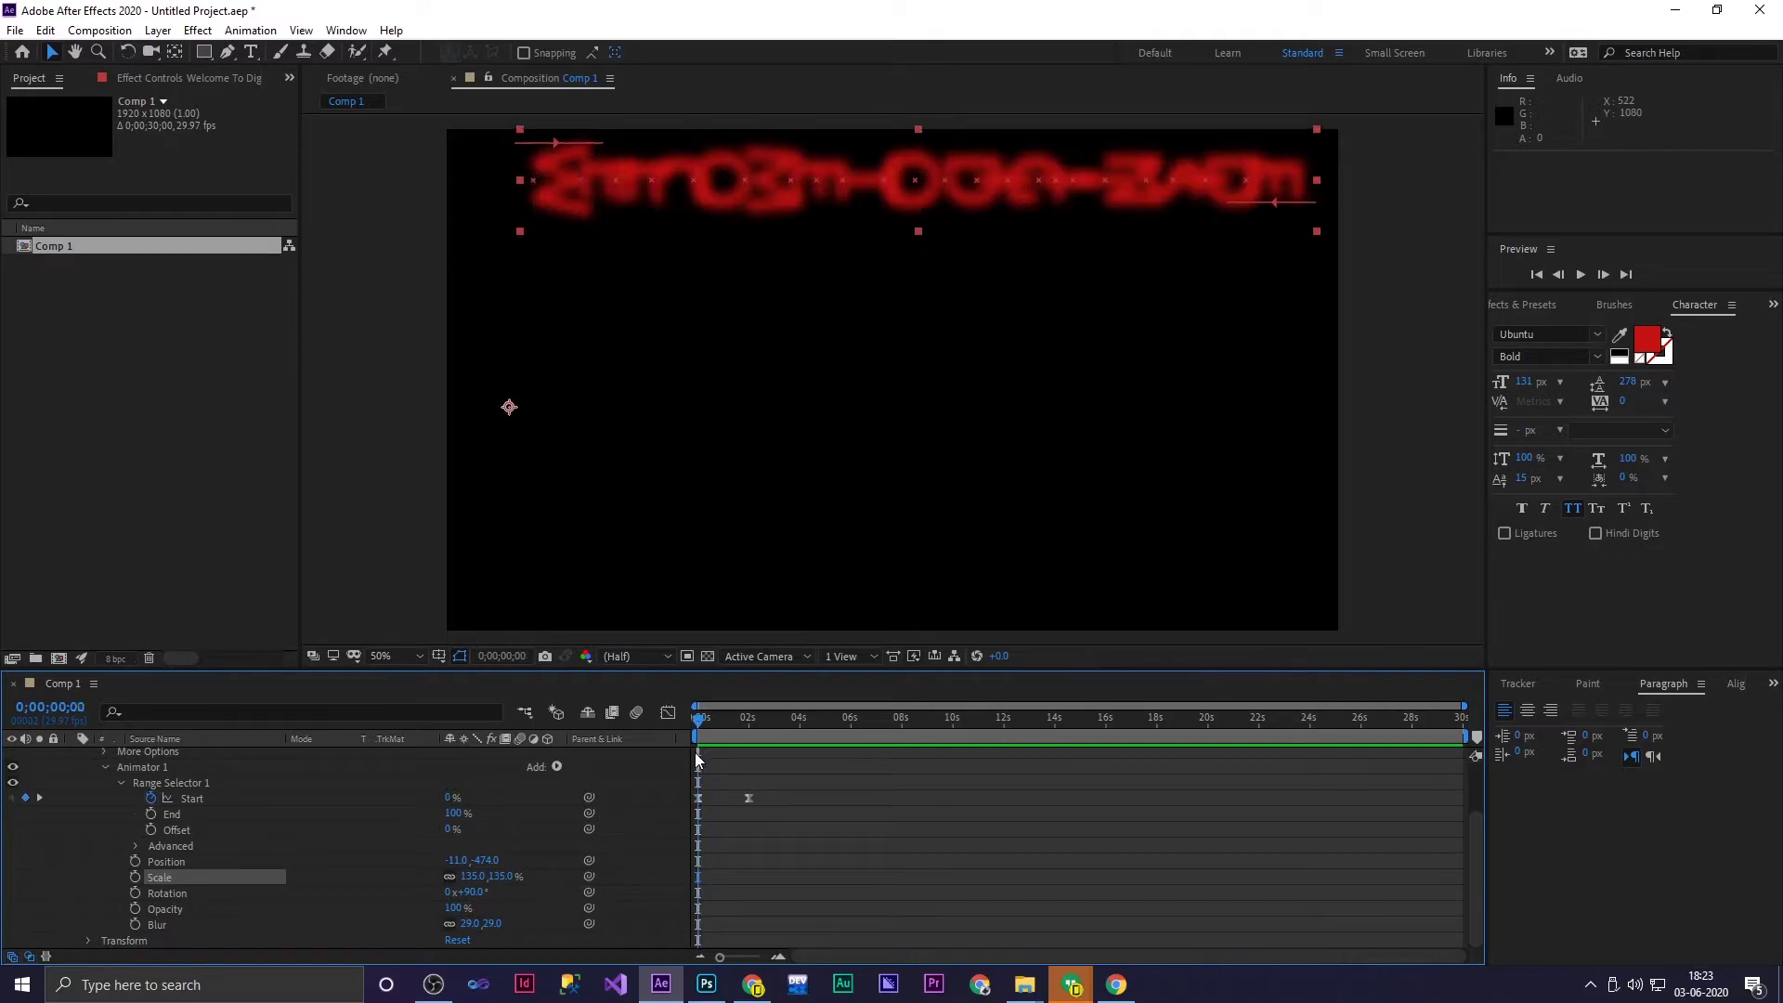
{"action": "key", "text": "space"}
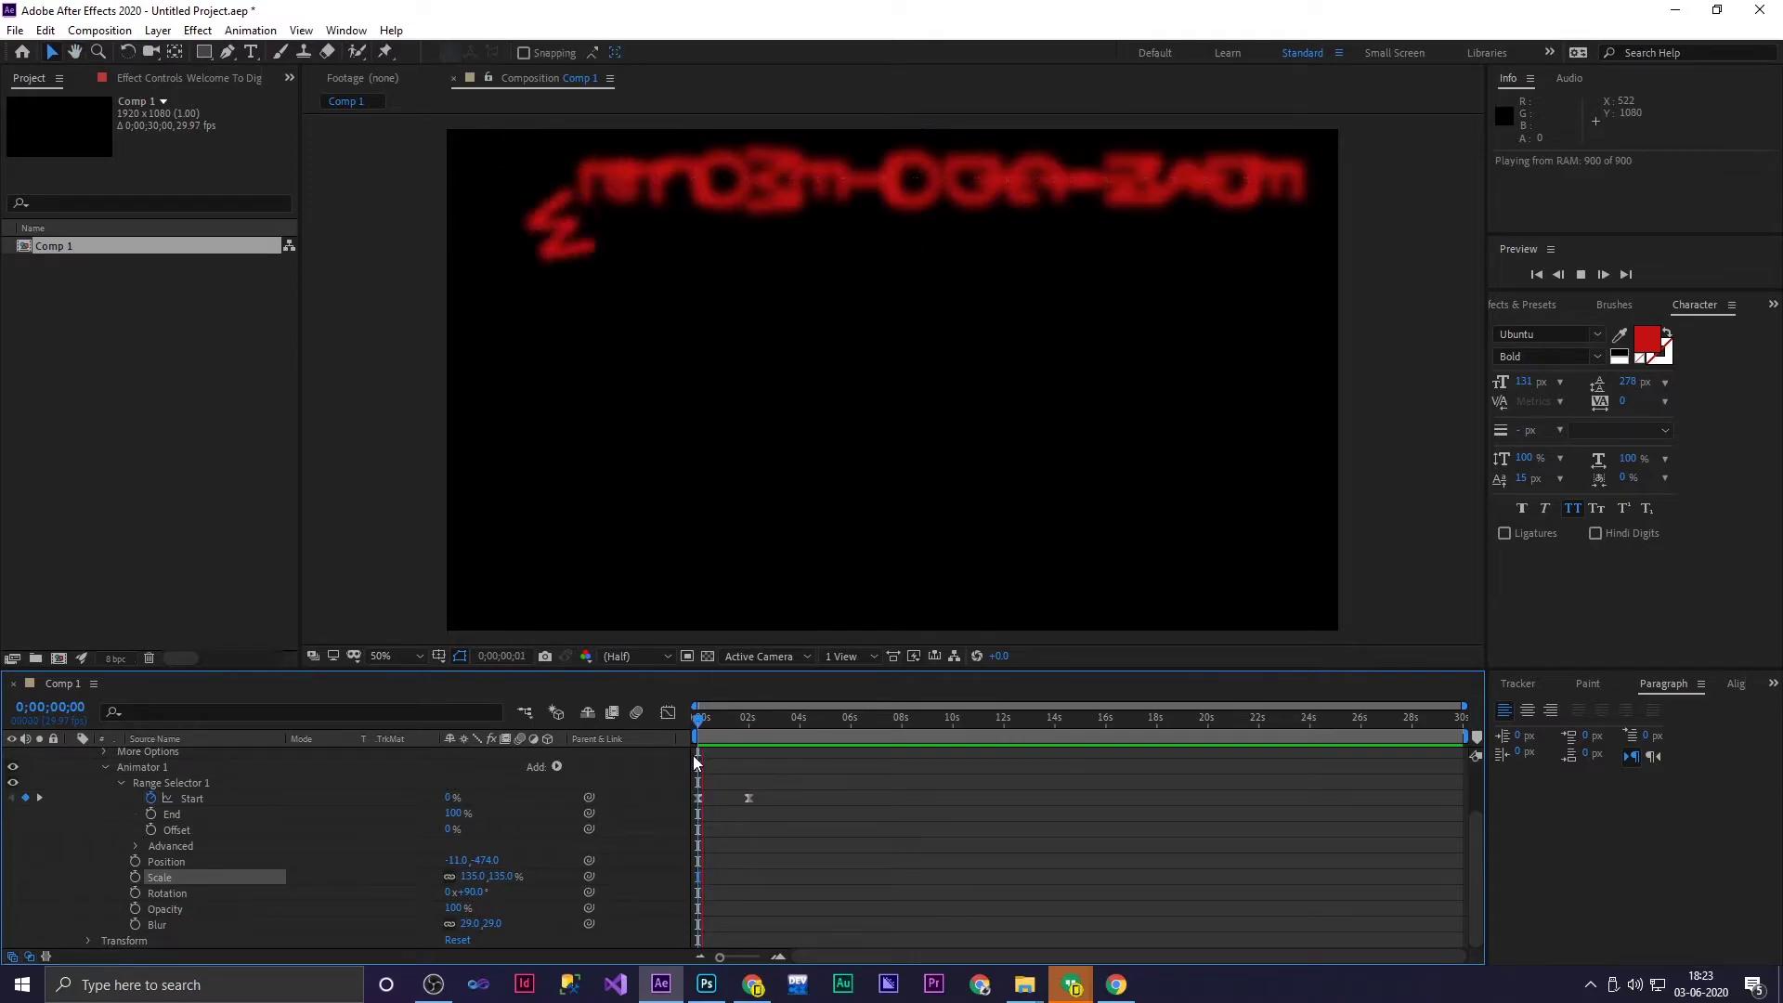
{"action": "key", "text": "space"}
{"action": "left_click_drag", "start_coordinate": [744, 730], "coordinate": [673, 756]}
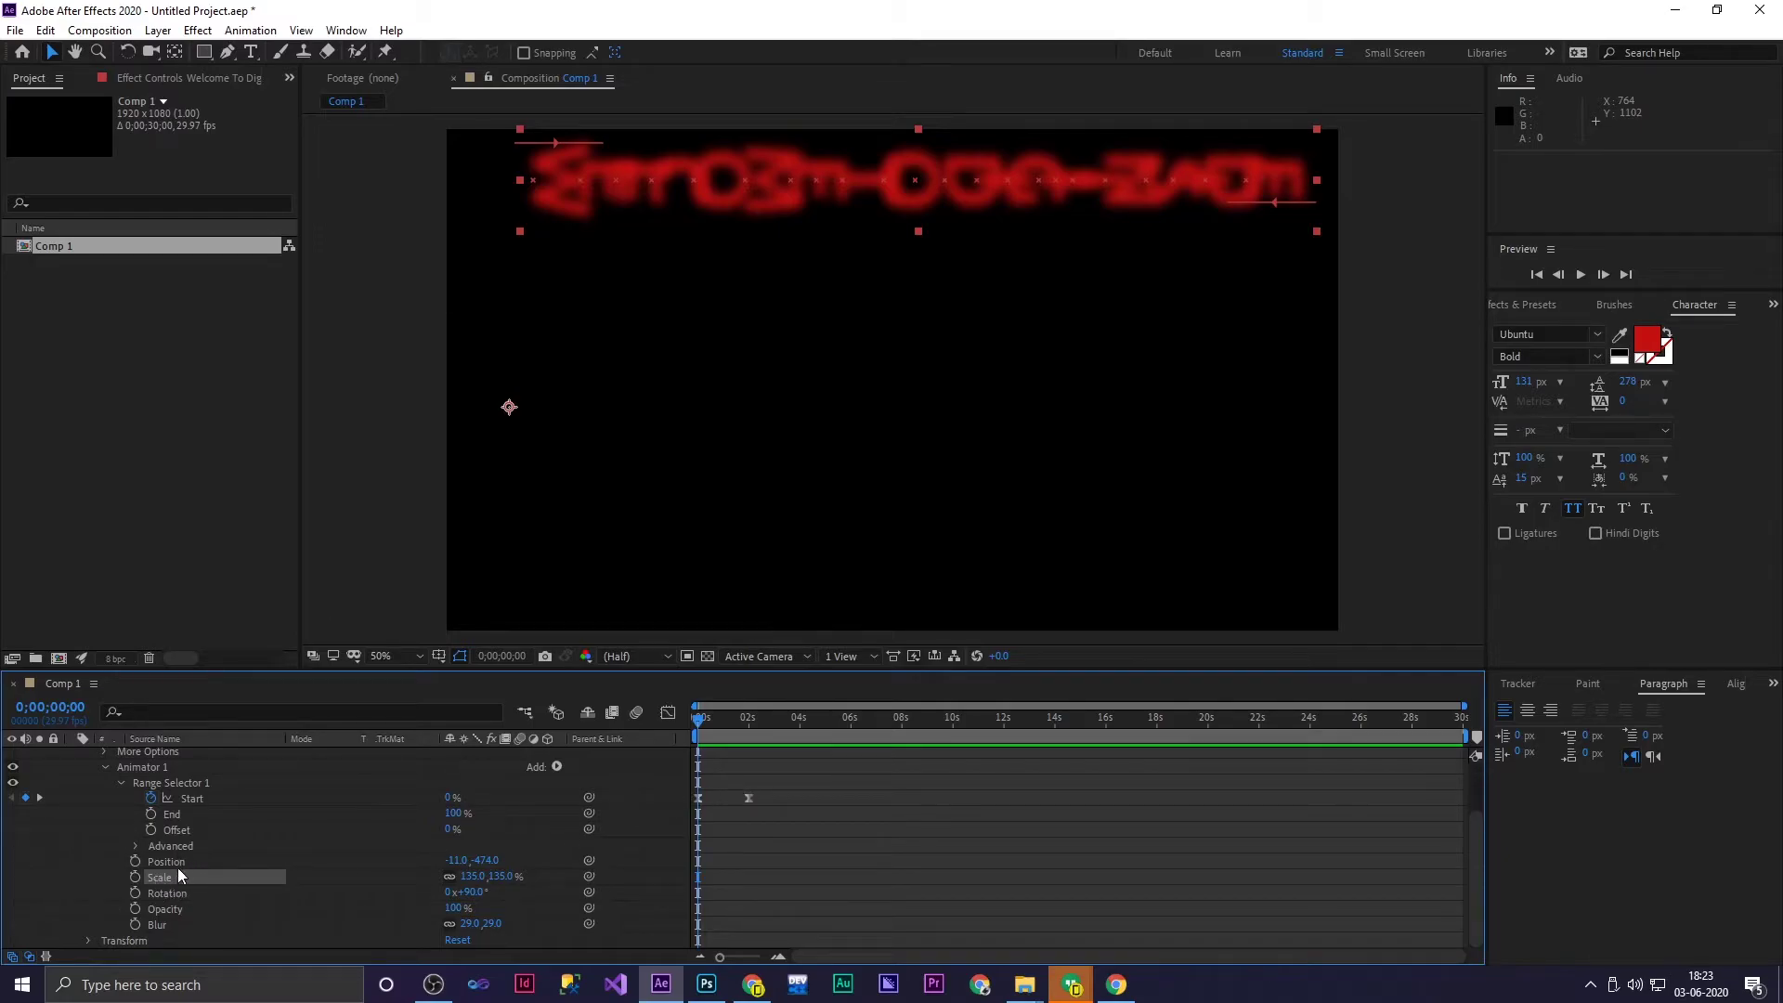
Add an Opacity keyframe to Animator 1 at the beginning of the composition, set it to 0%, and preview the animation
{"action": "left_click", "coordinate": [136, 908]}
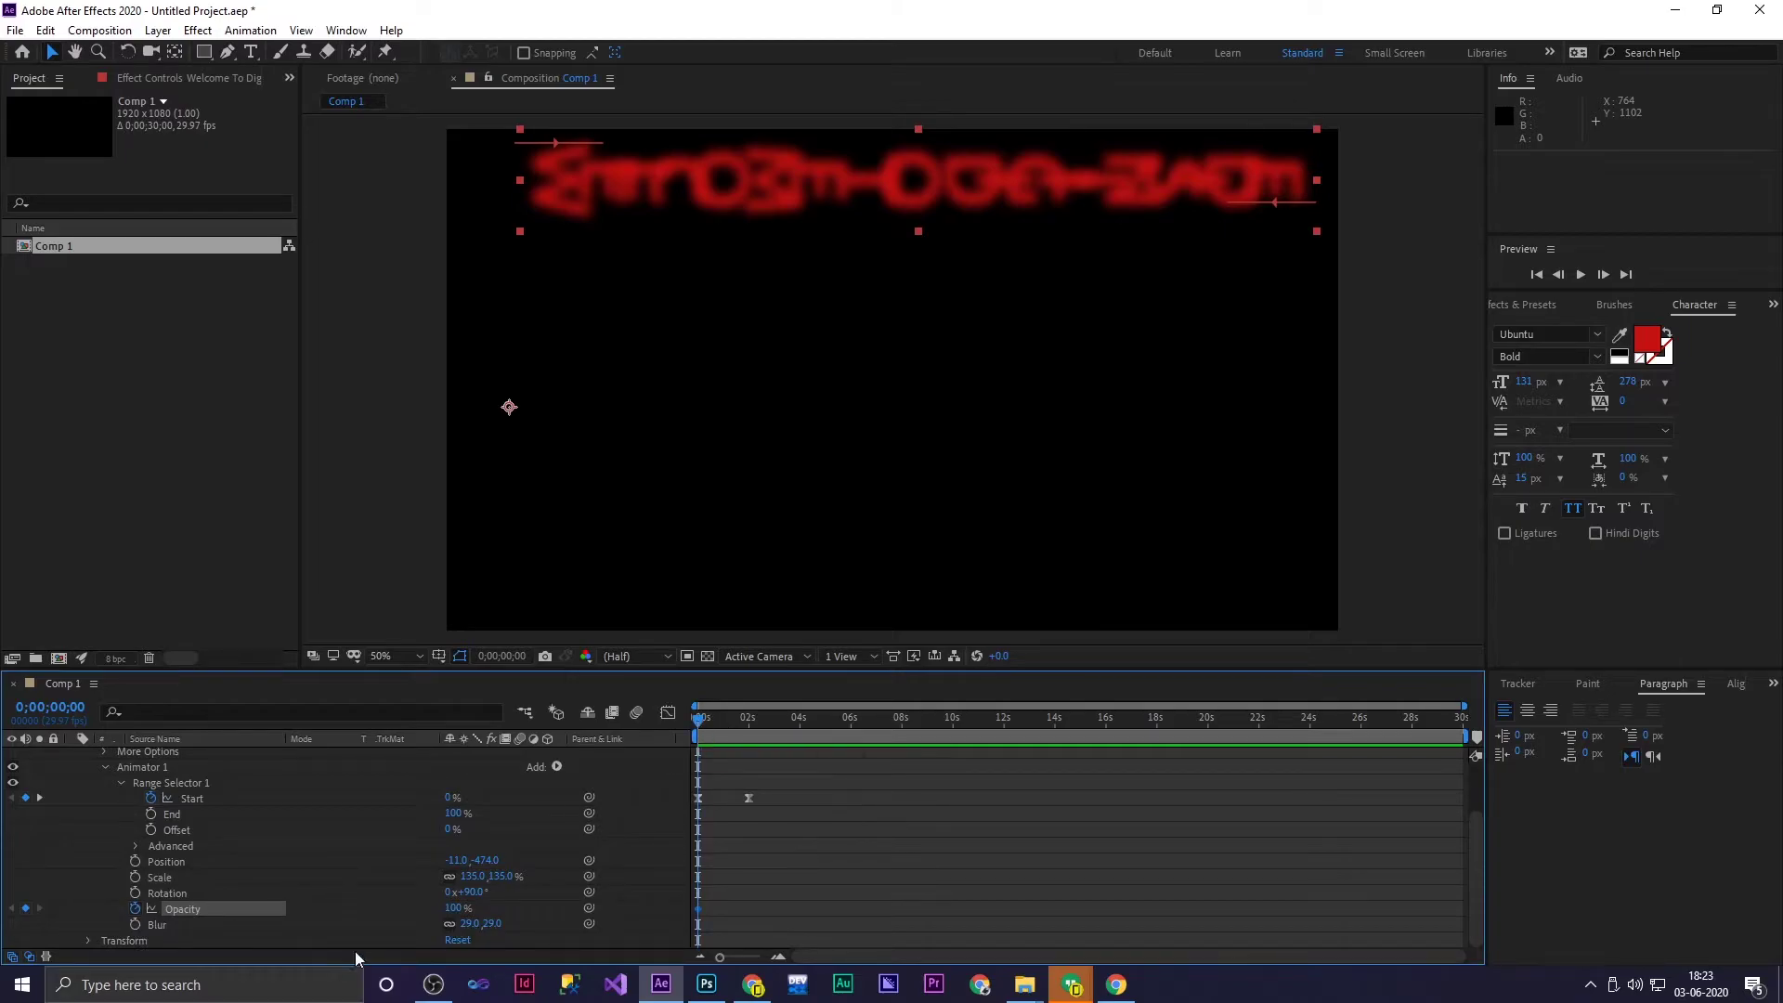
{"action": "left_click_drag", "start_coordinate": [457, 910], "coordinate": [308, 913]}
{"action": "key", "text": "space"}
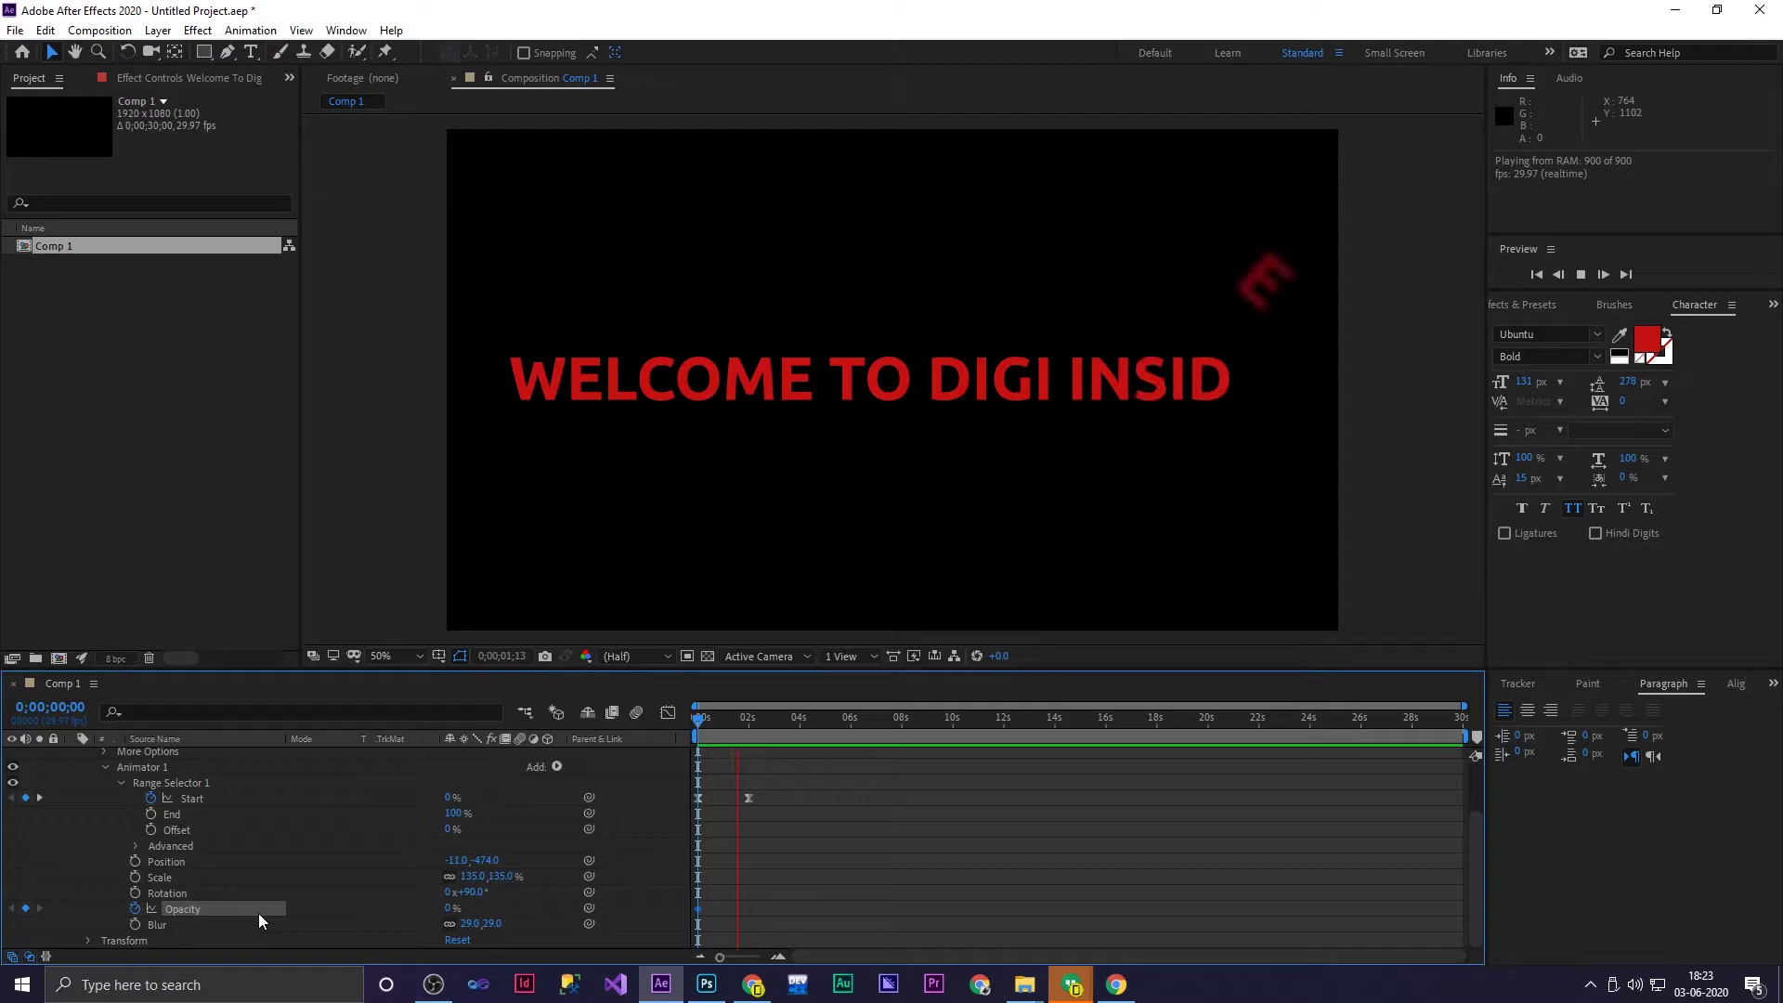
Copy Range Selector 1's two Start keyframes and paste them at 0;00;04;20
{"action": "key", "text": "space"}
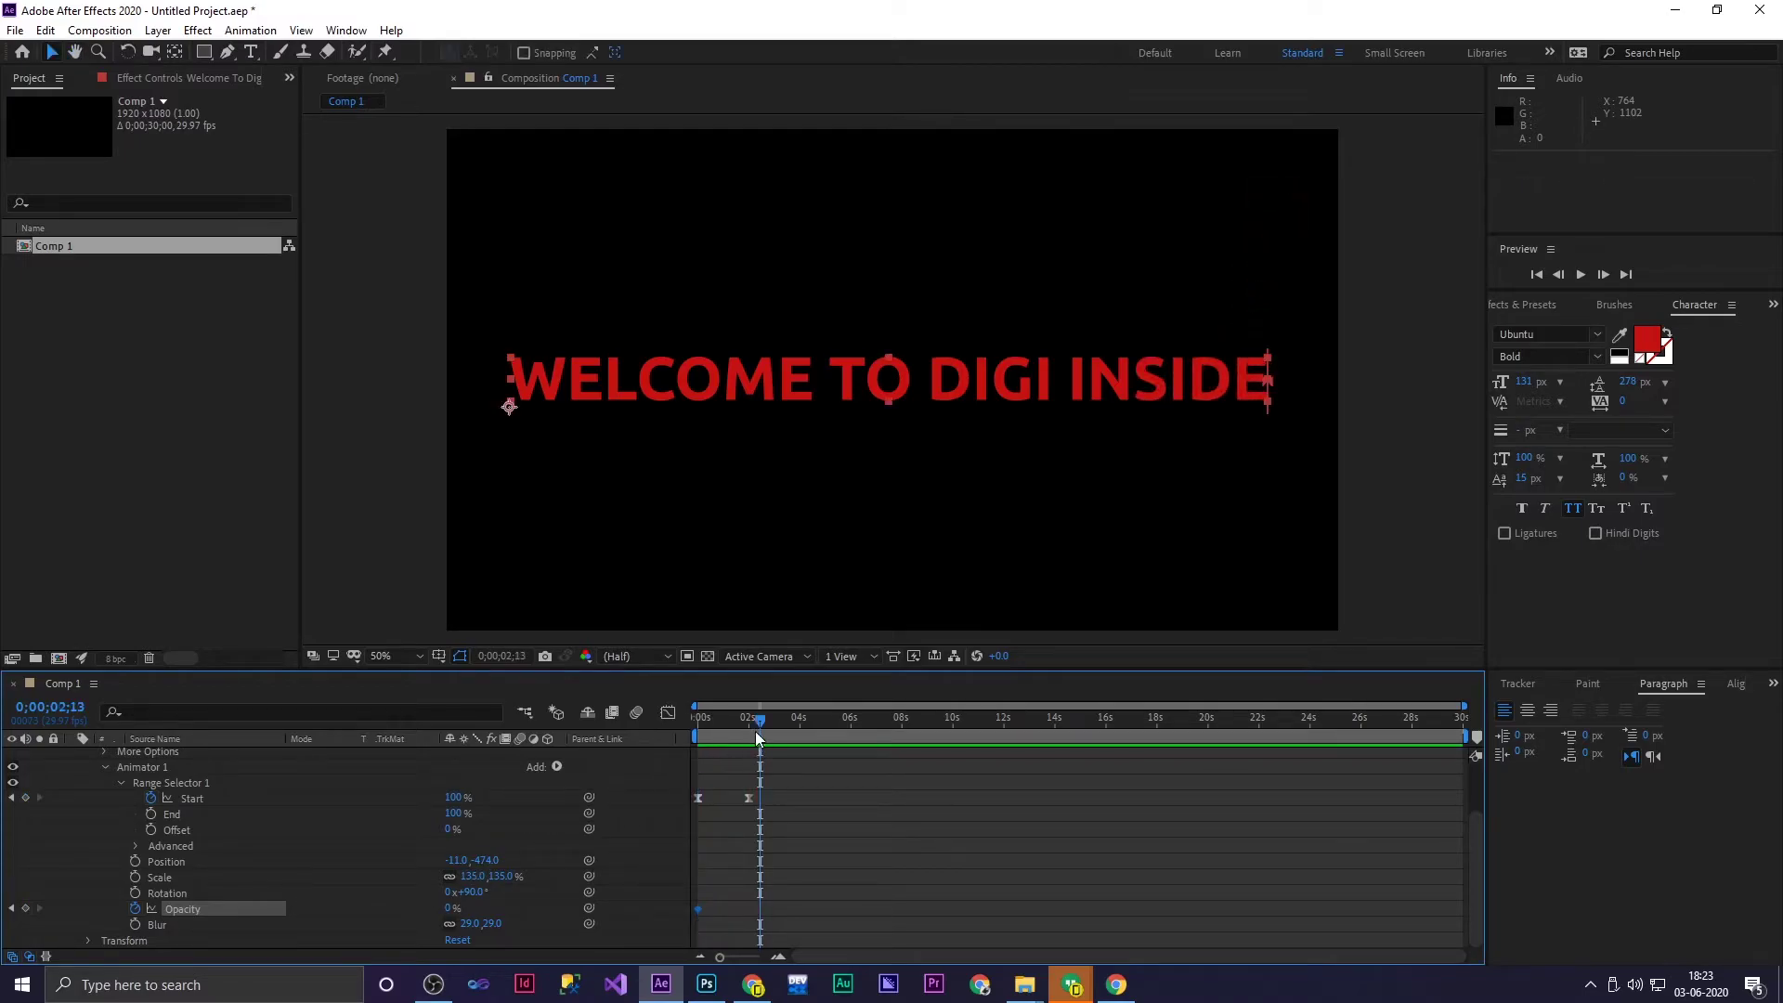
{"action": "left_click_drag", "start_coordinate": [758, 738], "coordinate": [671, 741]}
{"action": "left_click_drag", "start_coordinate": [786, 775], "coordinate": [699, 819]}
{"action": "key", "text": "ctrl+c"}
{"action": "left_click_drag", "start_coordinate": [705, 717], "coordinate": [817, 726]}
{"action": "key", "text": "ctrl+v"}
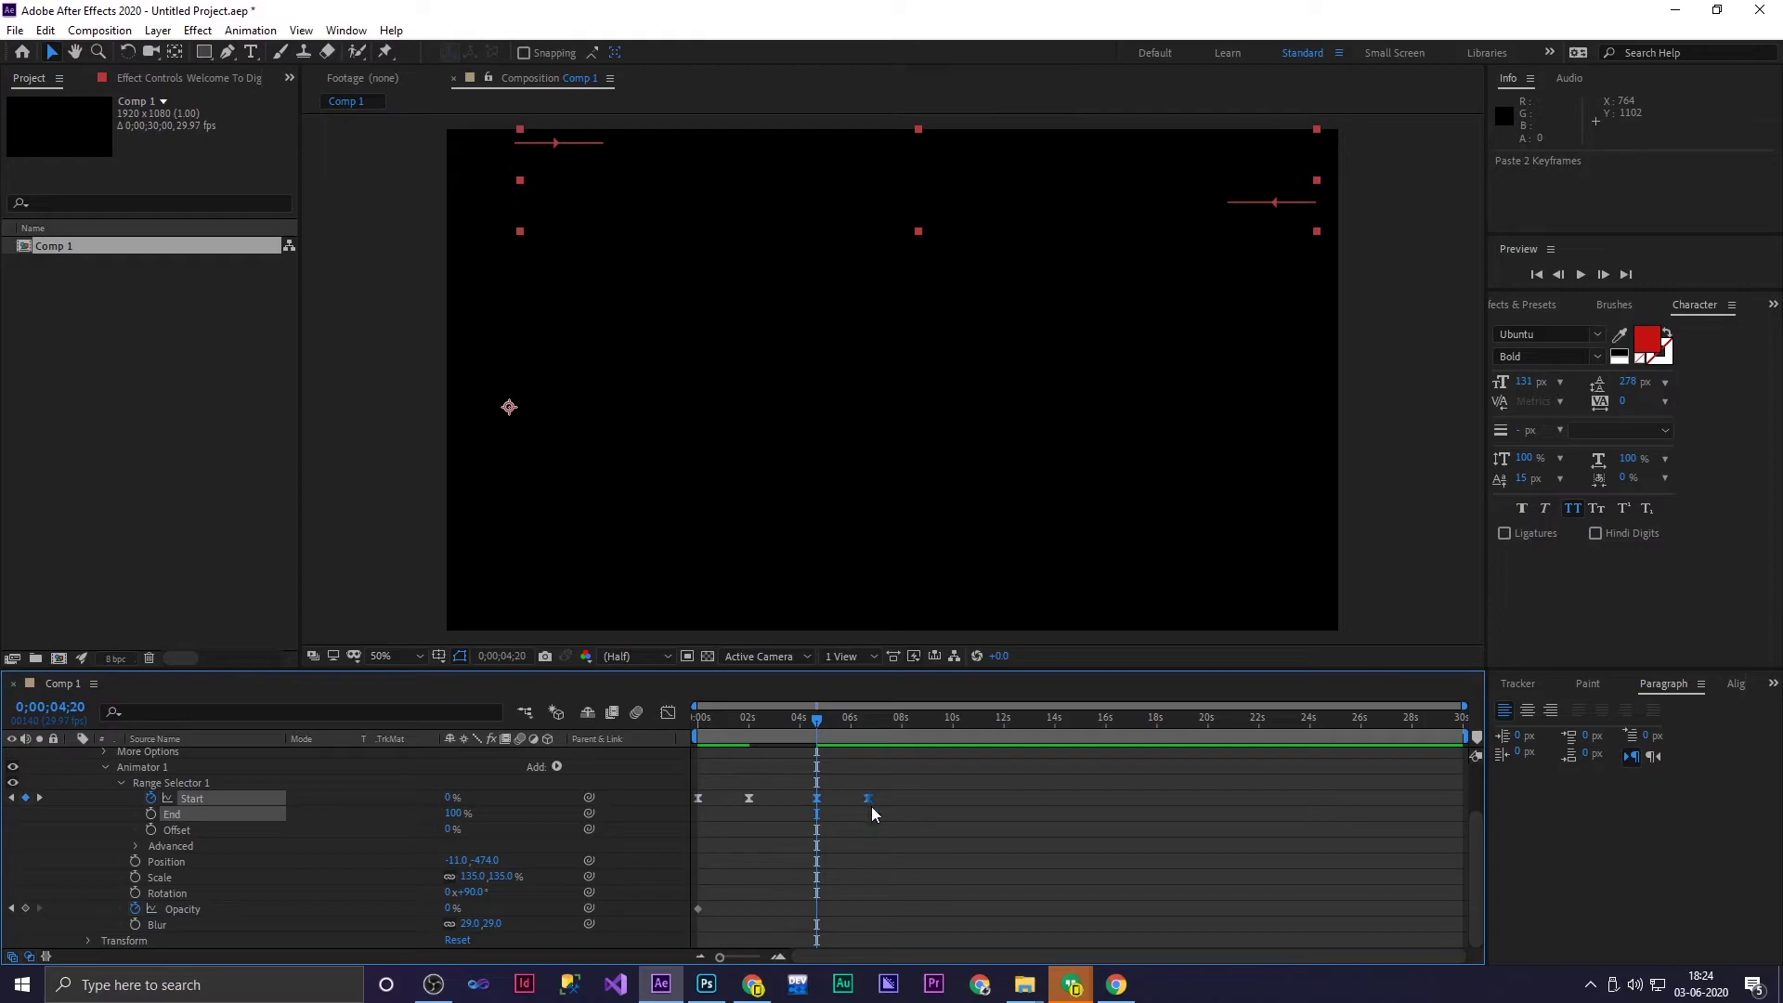
Apply Time-Reverse Keyframes to the pasted Start keyframes and preview the animation
{"action": "right_click", "coordinate": [868, 799]}
{"action": "mouse_move", "coordinate": [914, 786]}
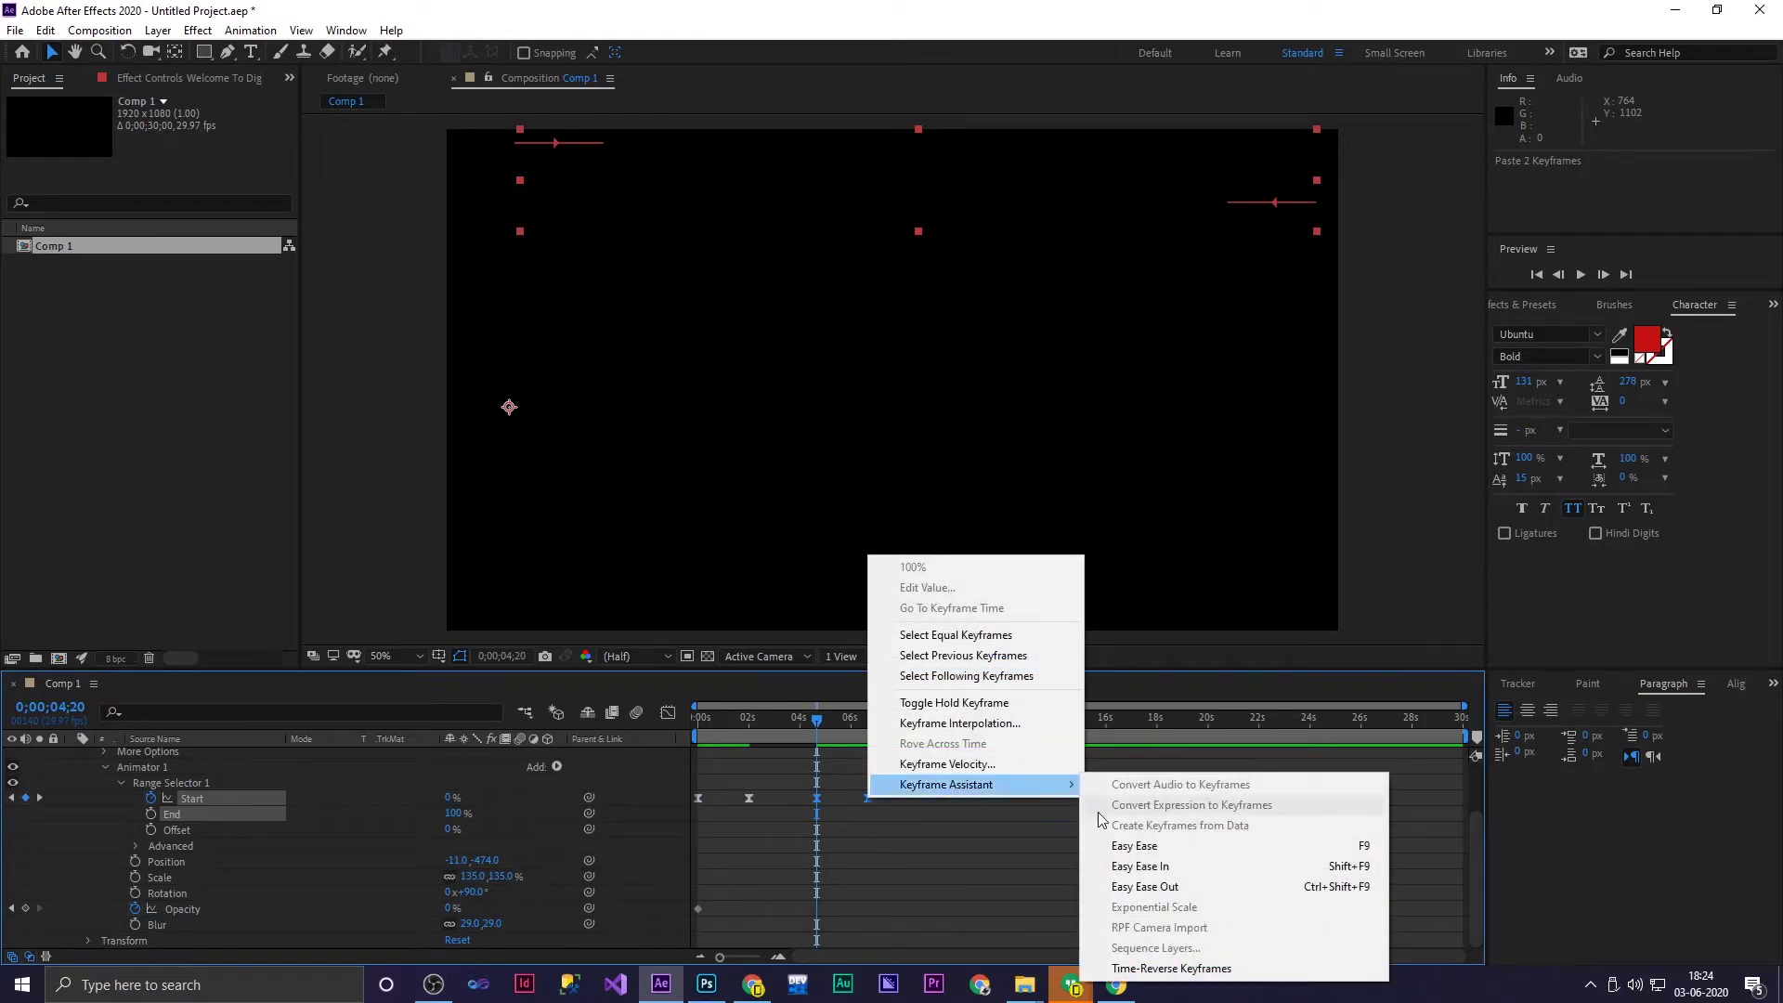
{"action": "left_click", "coordinate": [1142, 969]}
{"action": "key", "text": "space"}
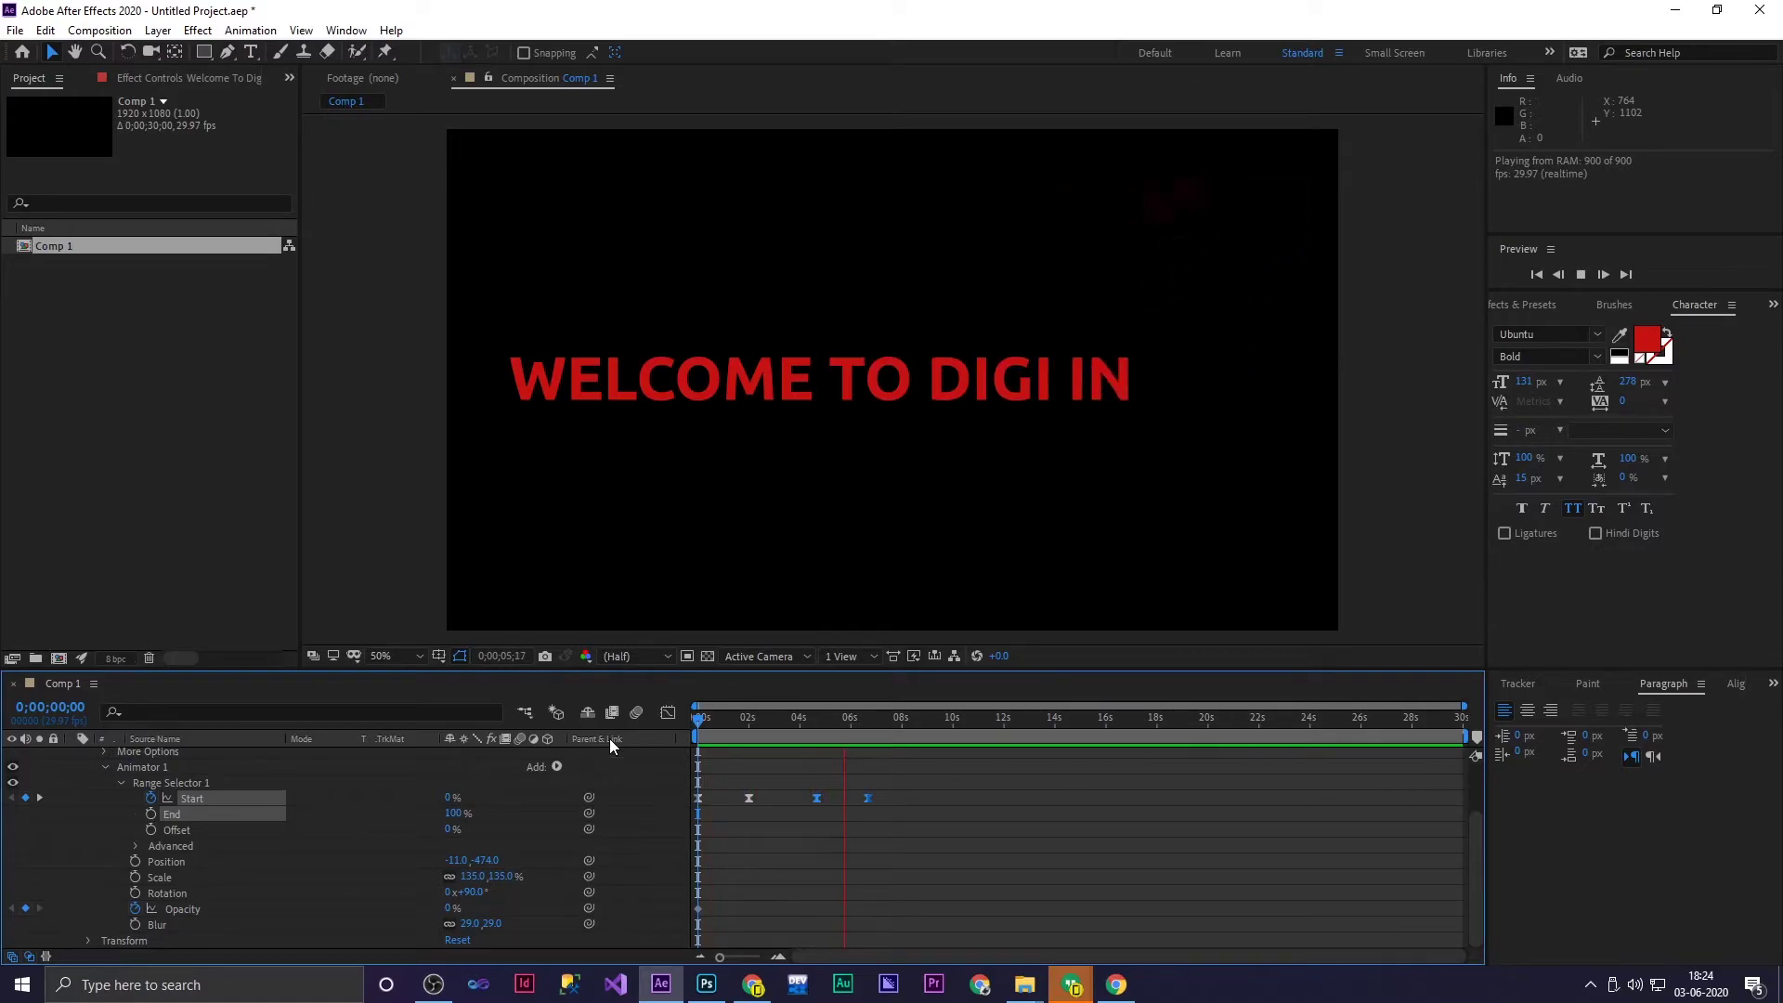
{"action": "key", "text": "space"}
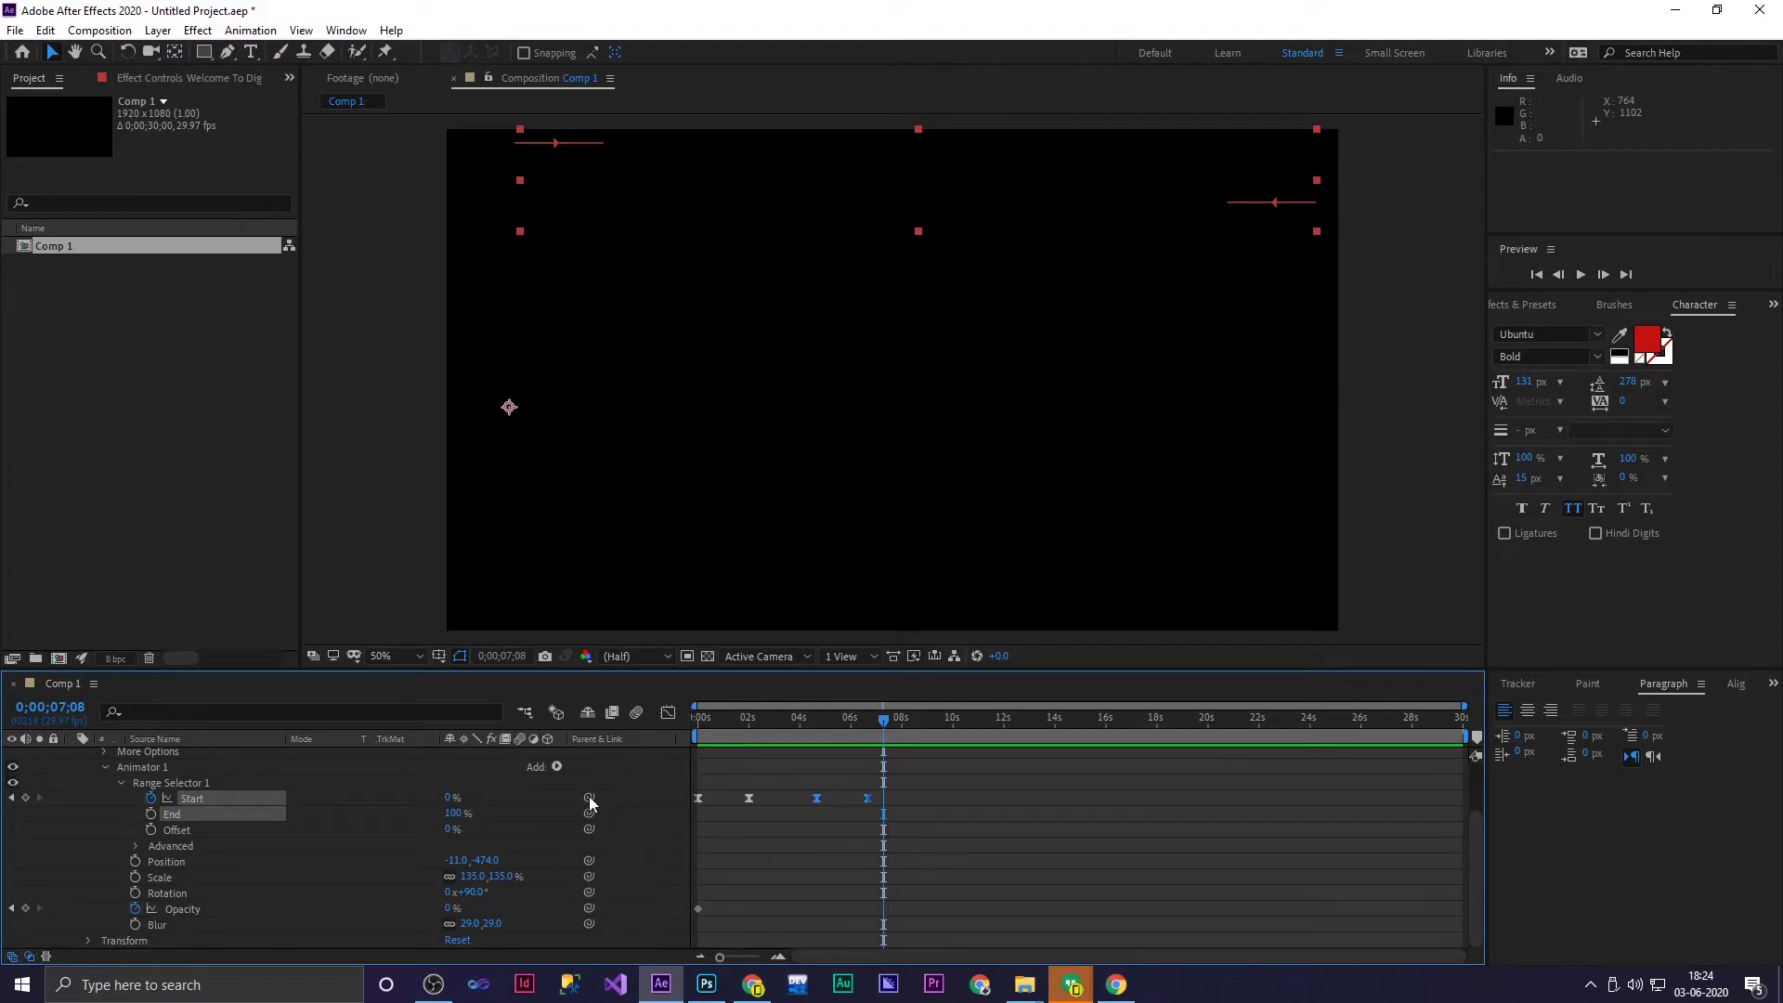
Undo the keyframe reversal and the pasting of the extra Start keyframes
{"action": "key", "text": "ctrl+z"}
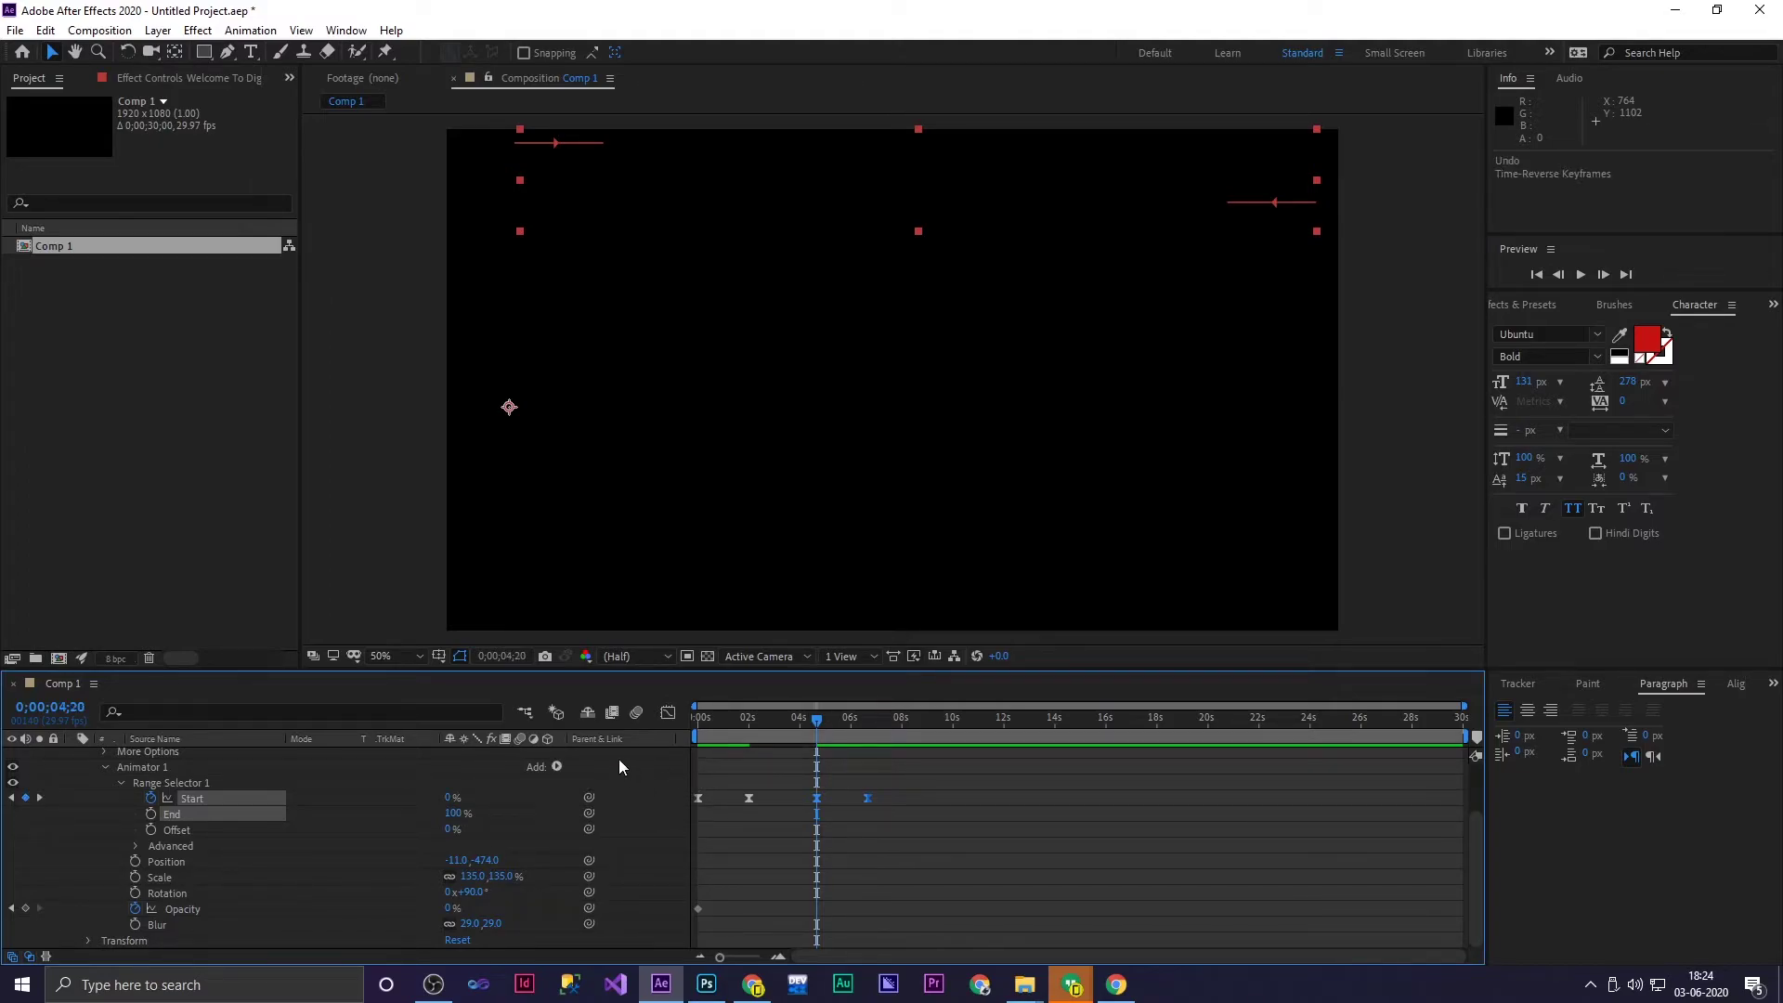
{"action": "key", "text": "ctrl+v"}
Add a Stroke Width property to Animator 1, set it to 60, and give the title characters a white stroke
{"action": "left_click", "coordinate": [557, 767]}
{"action": "mouse_move", "coordinate": [594, 773]}
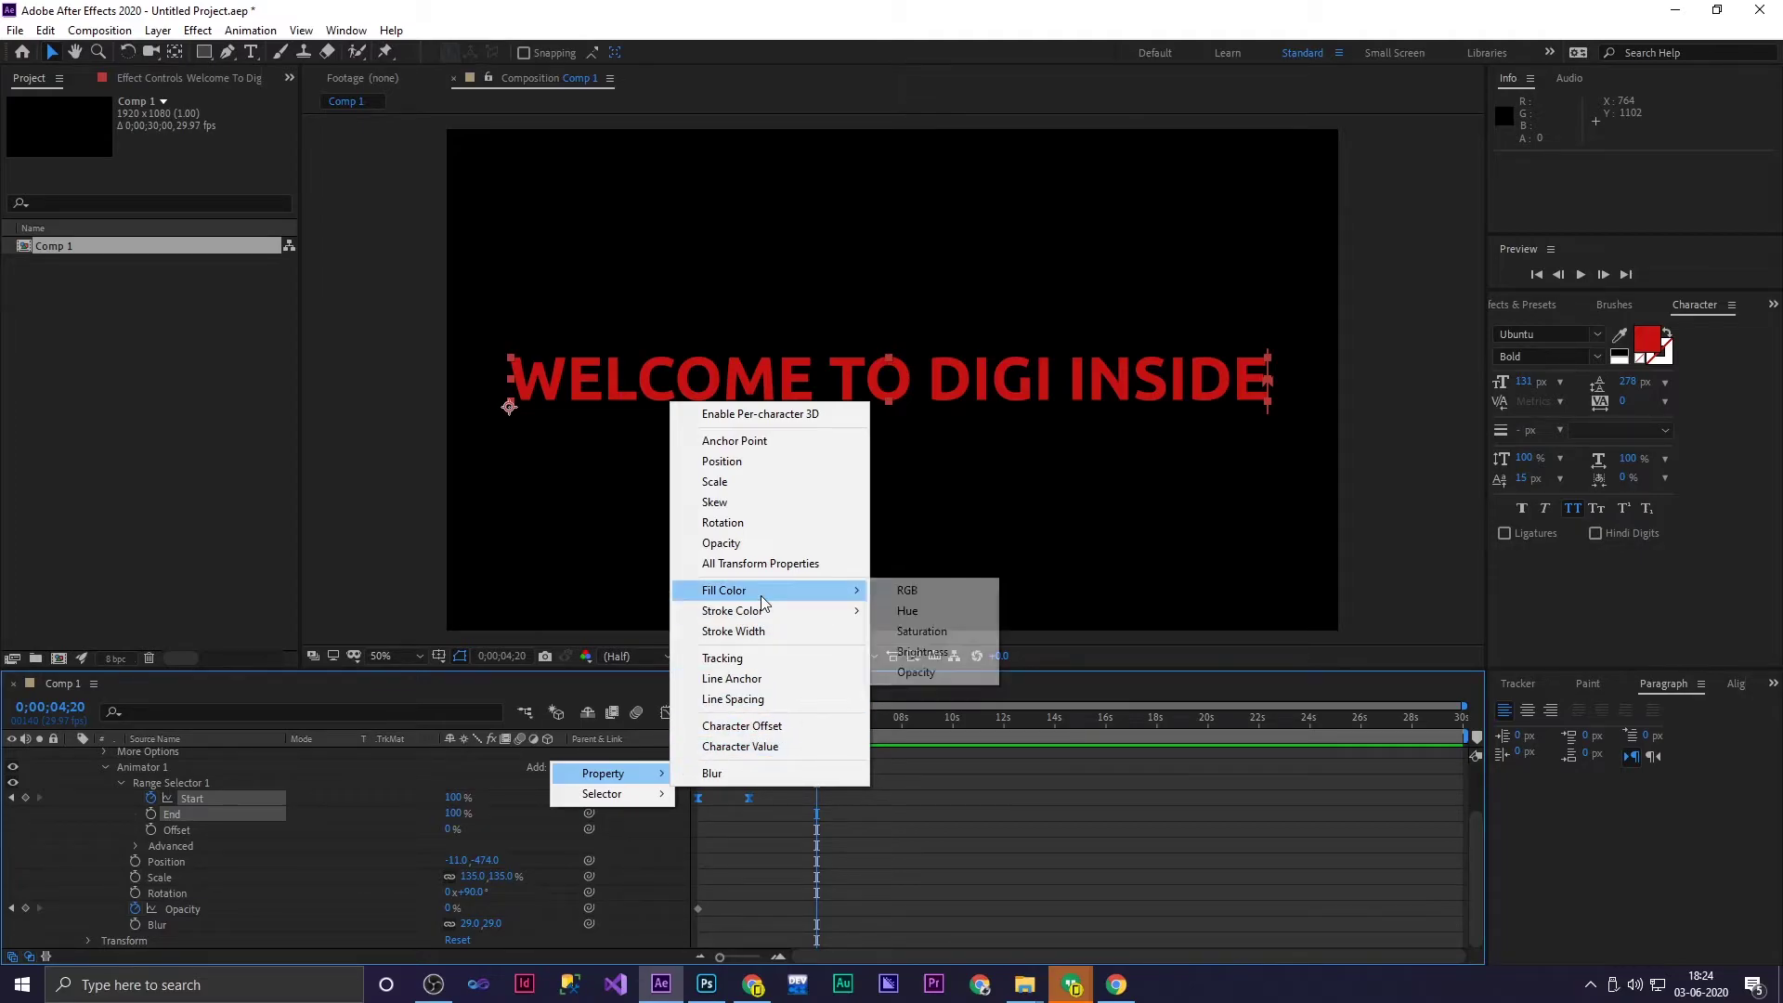
{"action": "mouse_move", "coordinate": [772, 615]}
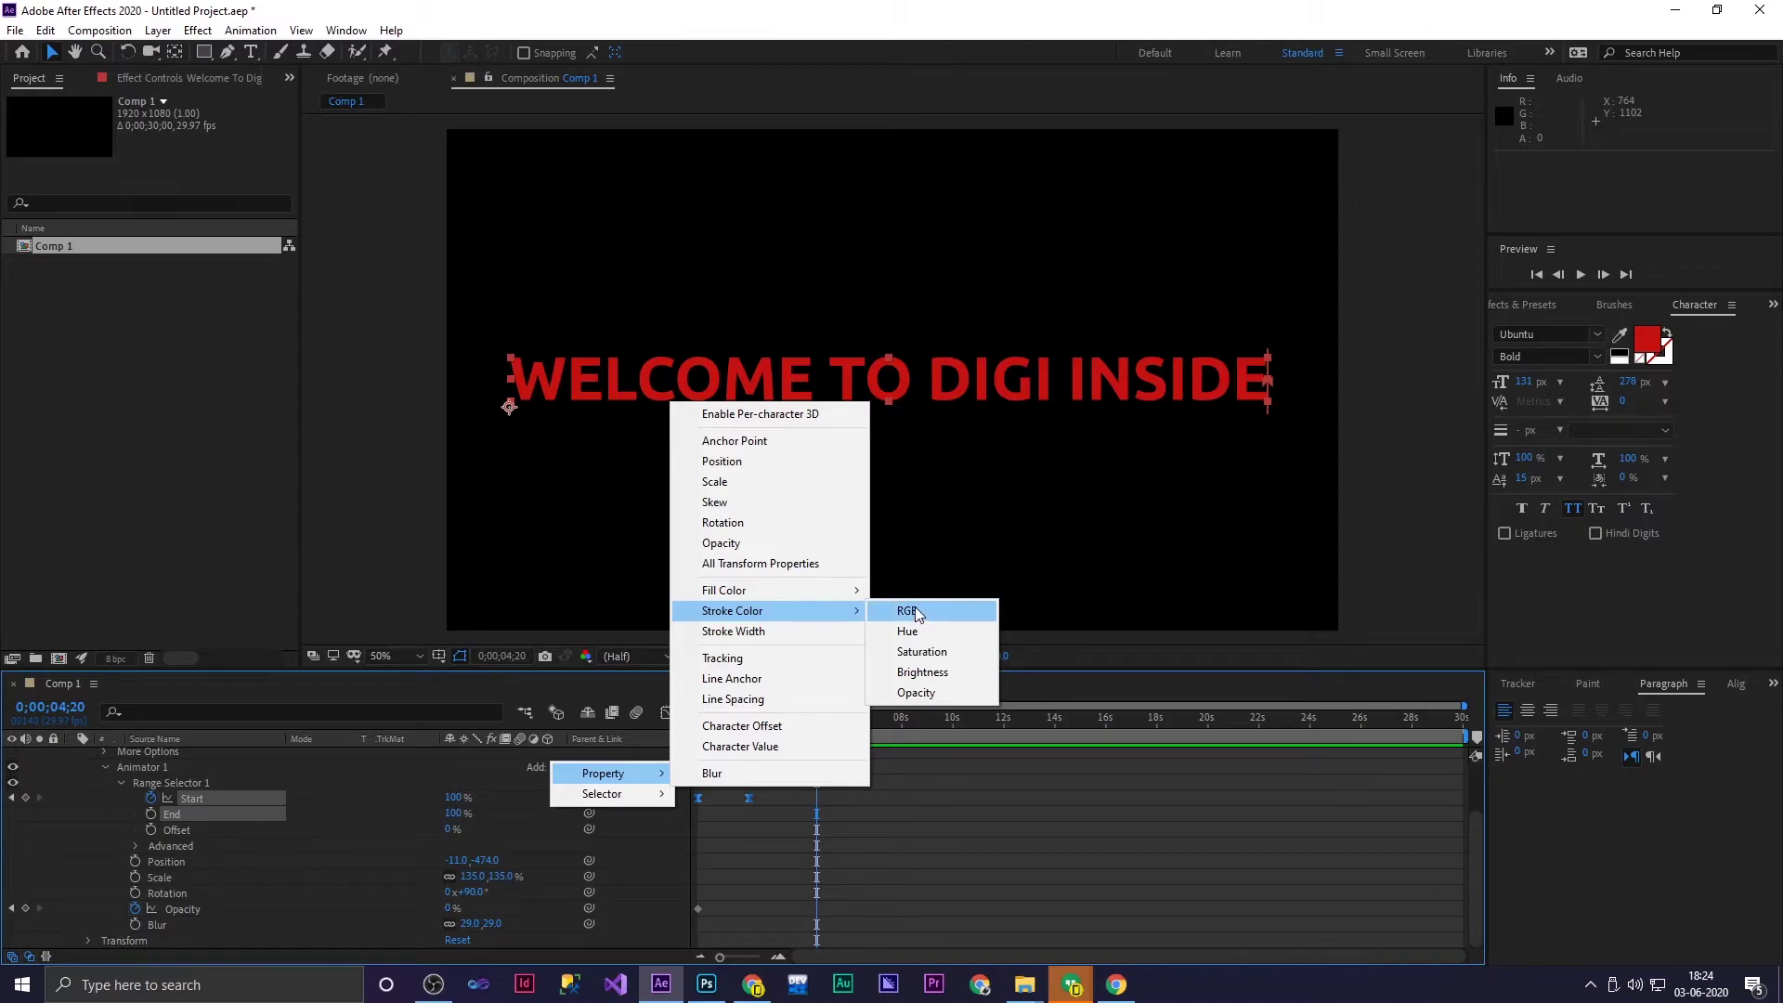
{"action": "left_click", "coordinate": [811, 637]}
{"action": "mouse_move", "coordinate": [453, 912]}
{"action": "left_mouse_down"}
{"action": "mouse_move", "coordinate": [771, 726]}
{"action": "mouse_move", "coordinate": [716, 745]}
{"action": "left_mouse_up"}
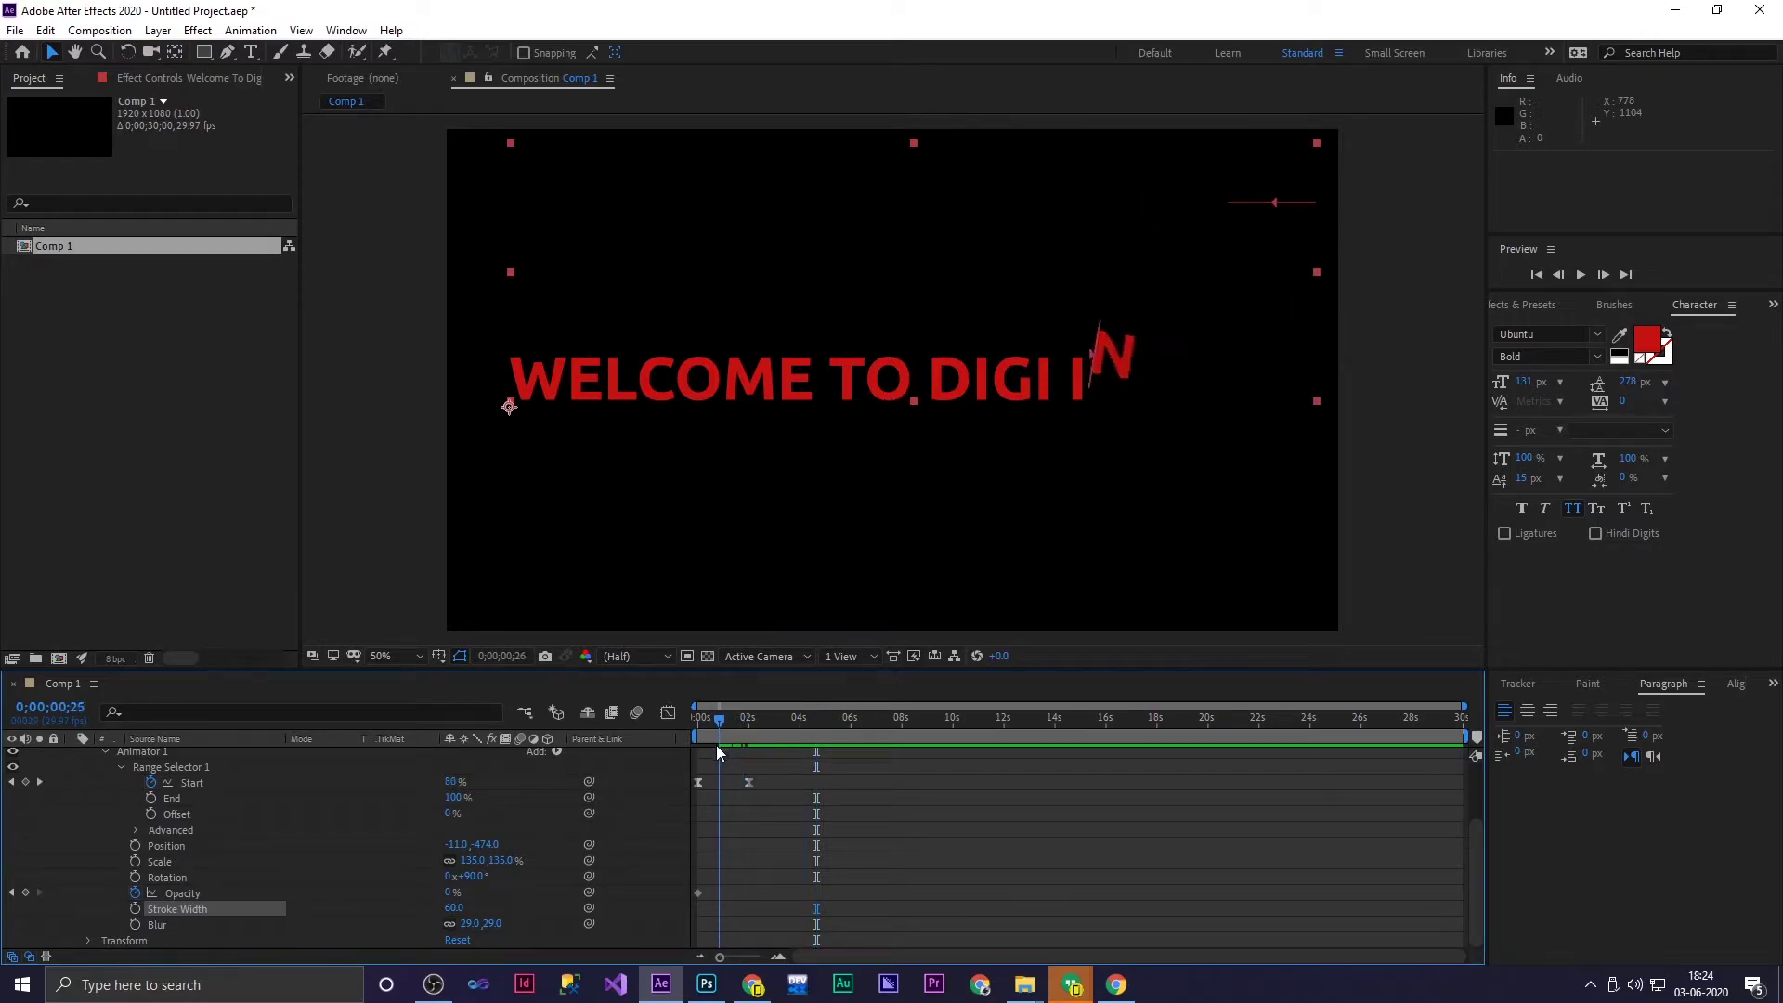
{"action": "left_click", "coordinate": [1649, 362]}
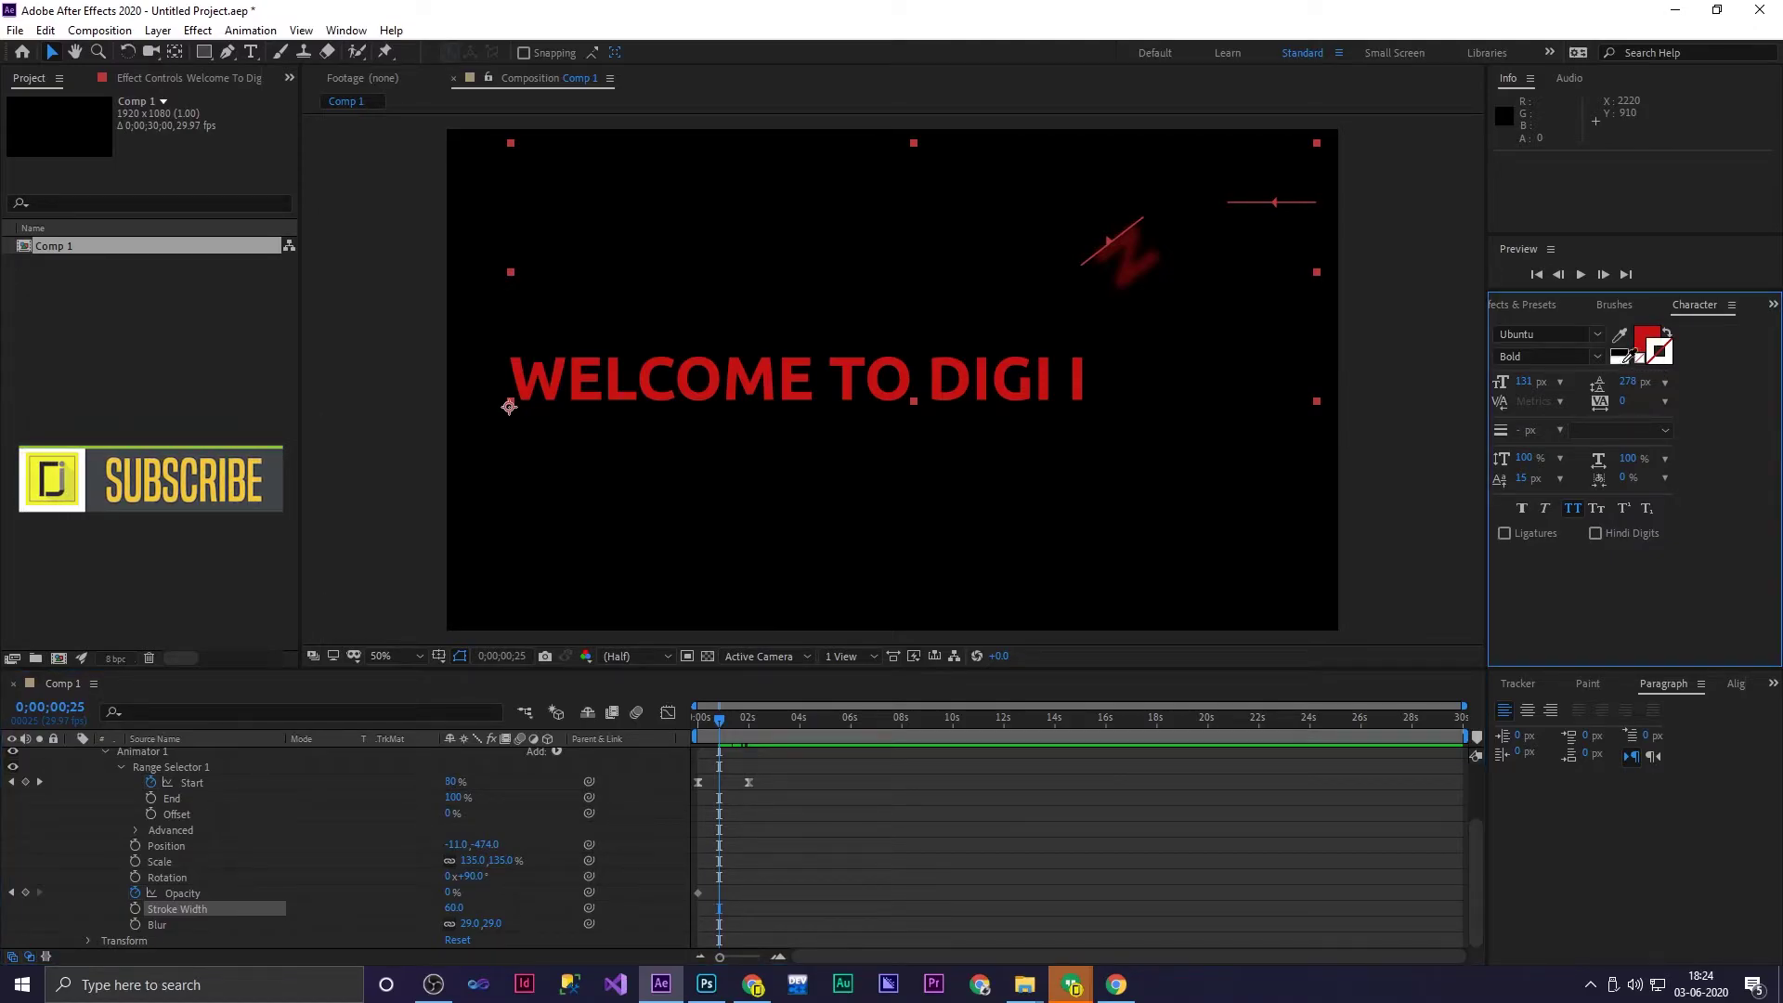
{"action": "left_click", "coordinate": [1627, 359]}
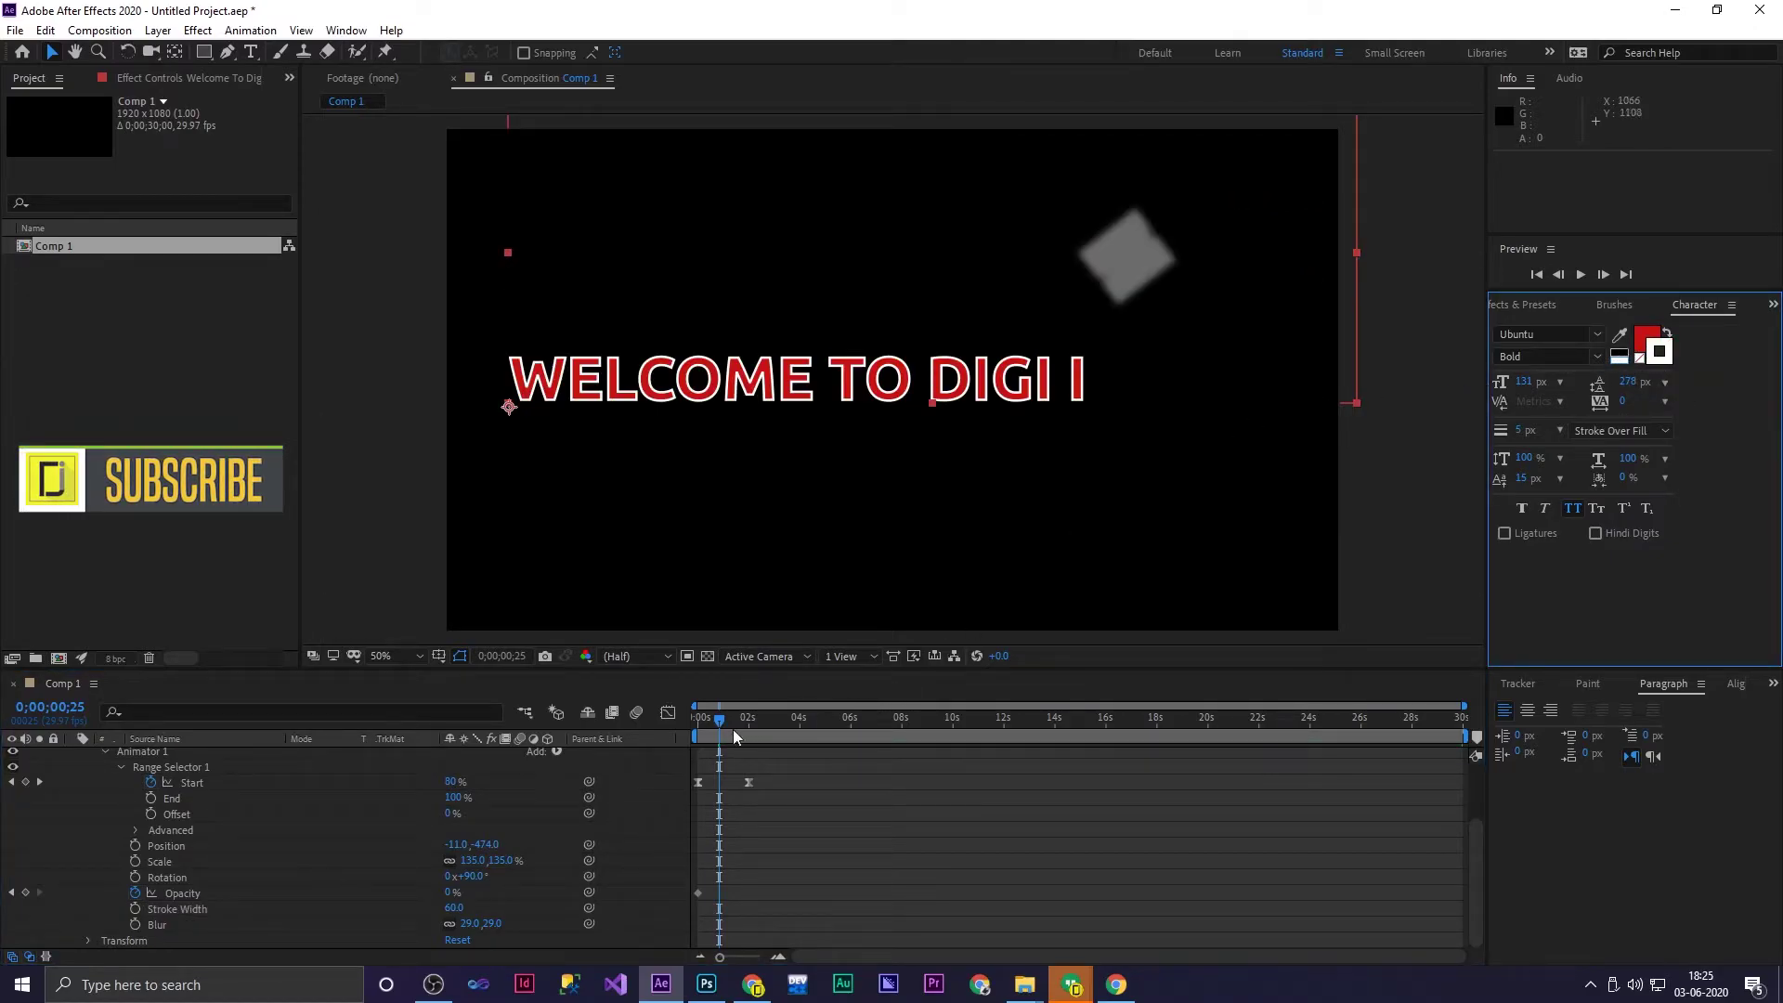
Keyframe Animator 1's Stroke Width at 9 at the beginning of the composition and at 318 at 0;00;02;01
{"action": "left_click_drag", "start_coordinate": [453, 908], "coordinate": [399, 904]}
{"action": "left_click_drag", "start_coordinate": [739, 724], "coordinate": [669, 750]}
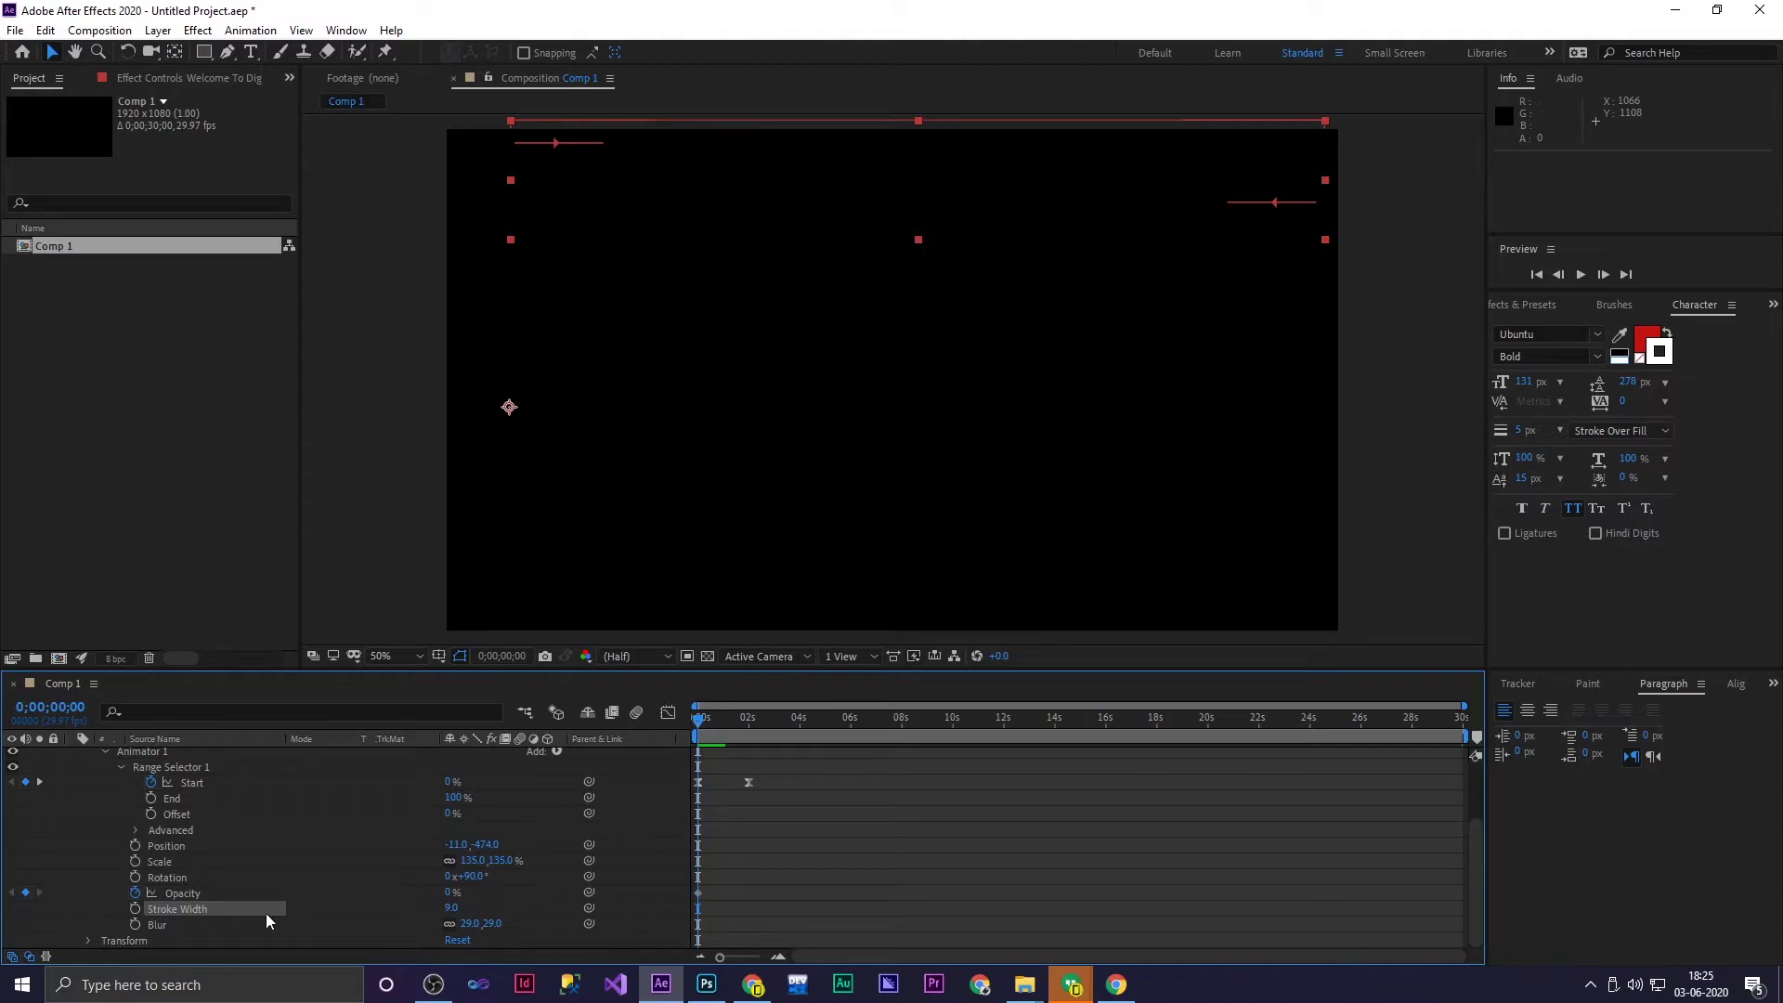
{"action": "left_click", "coordinate": [137, 908]}
{"action": "left_click_drag", "start_coordinate": [706, 724], "coordinate": [749, 727]}
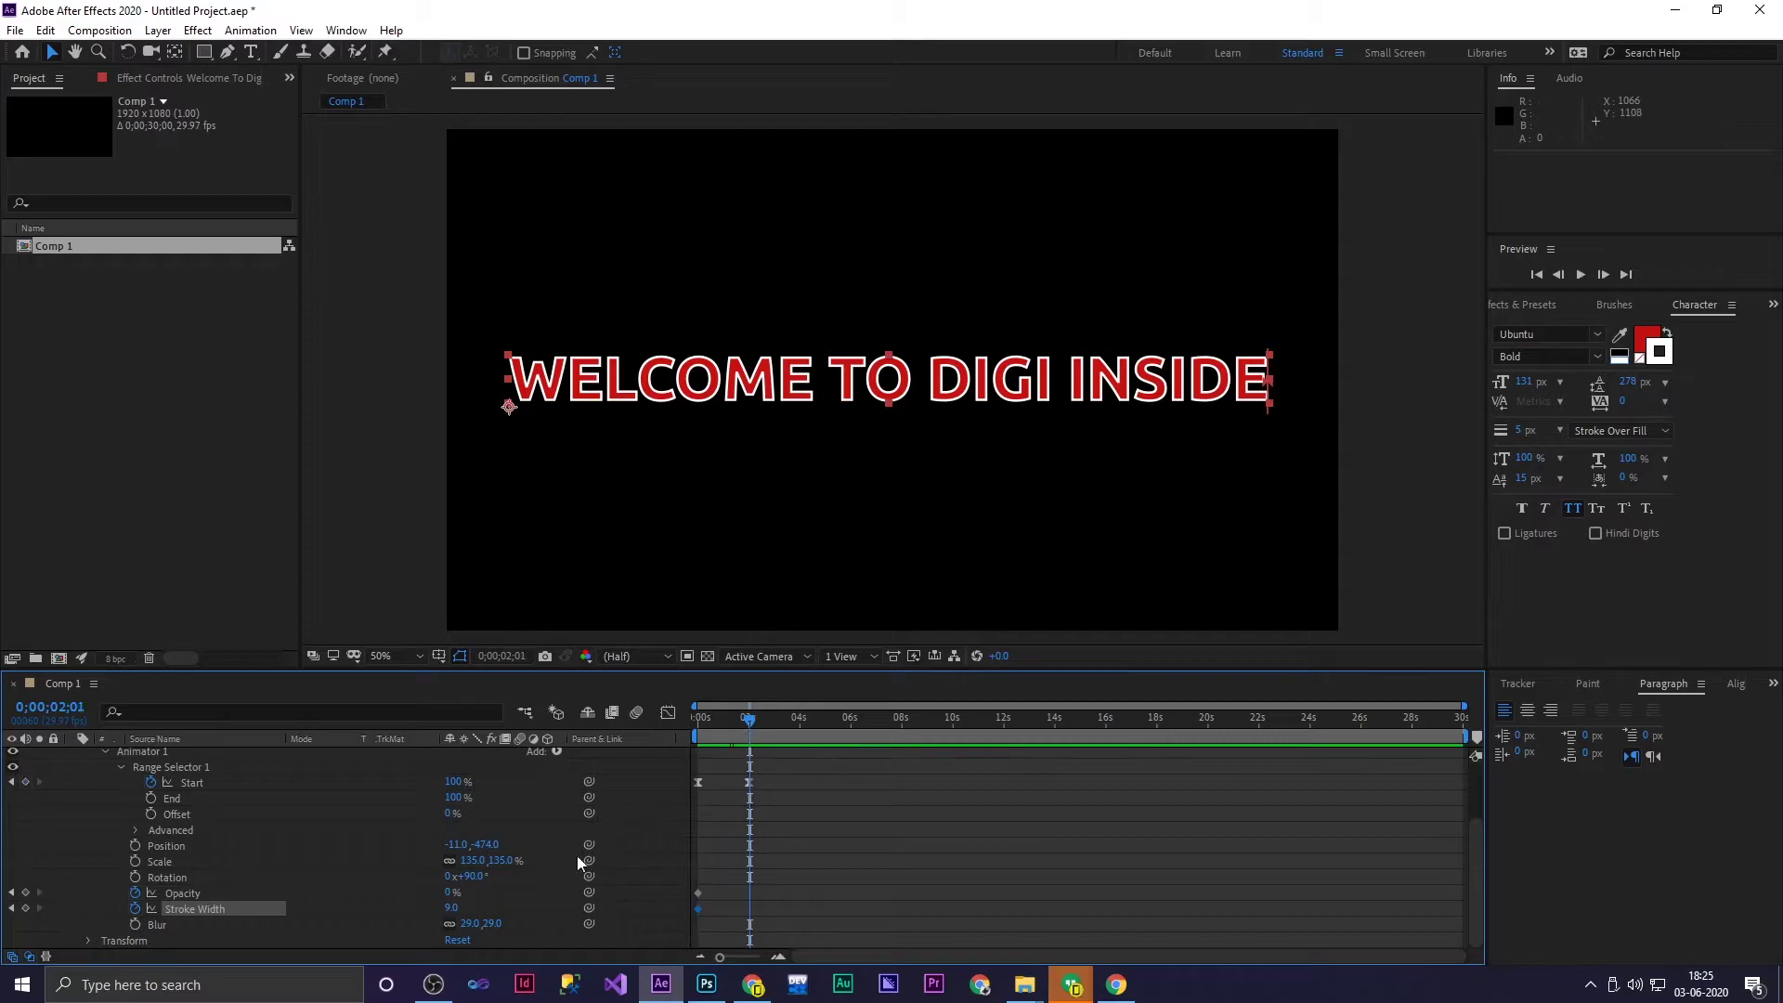
{"action": "left_click_drag", "start_coordinate": [450, 906], "coordinate": [337, 904]}
{"action": "mouse_move", "coordinate": [456, 908]}
{"action": "left_mouse_down"}
{"action": "mouse_move", "coordinate": [387, 913]}
{"action": "mouse_move", "coordinate": [833, 889]}
{"action": "left_mouse_up"}
Try a Stroke Width of 43.3 at 0;00;00;05 and preview the animation from the beginning
{"action": "mouse_move", "coordinate": [749, 732]}
{"action": "left_mouse_down"}
{"action": "mouse_move", "coordinate": [637, 737]}
{"action": "mouse_move", "coordinate": [707, 725]}
{"action": "left_mouse_up"}
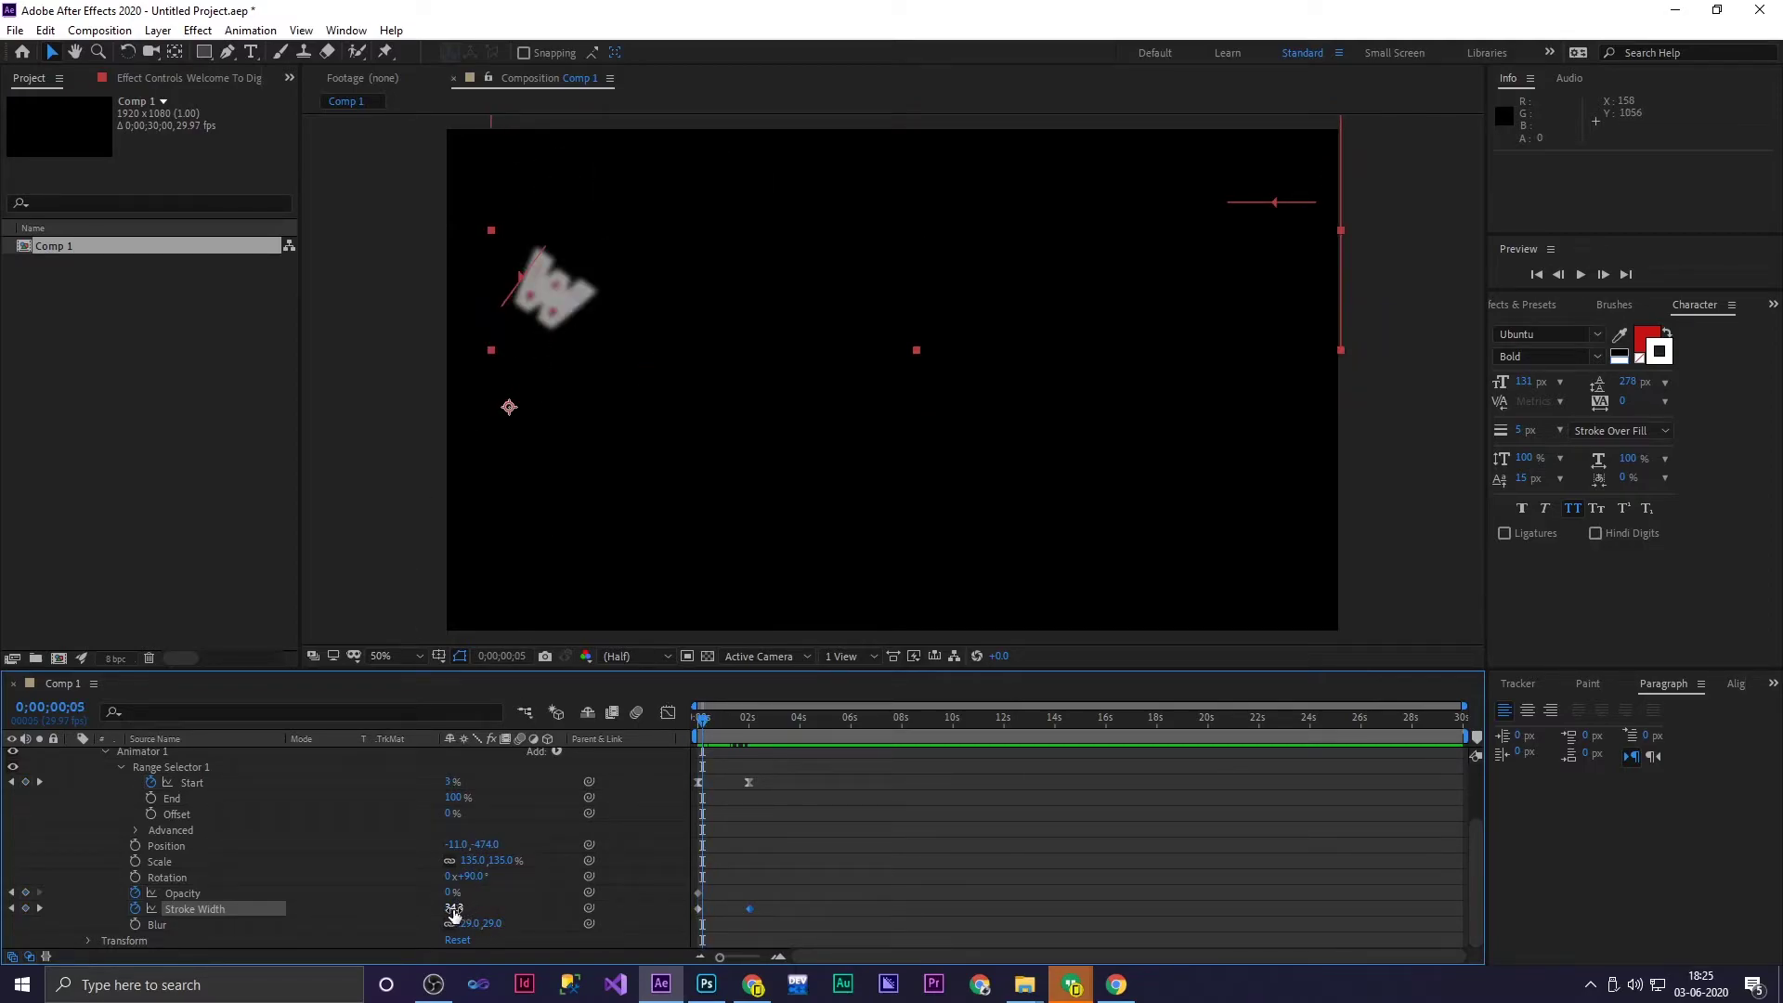
{"action": "mouse_move", "coordinate": [455, 908]}
{"action": "left_mouse_down"}
{"action": "mouse_move", "coordinate": [403, 908]}
{"action": "mouse_move", "coordinate": [502, 907]}
{"action": "mouse_move", "coordinate": [455, 905]}
{"action": "left_mouse_up"}
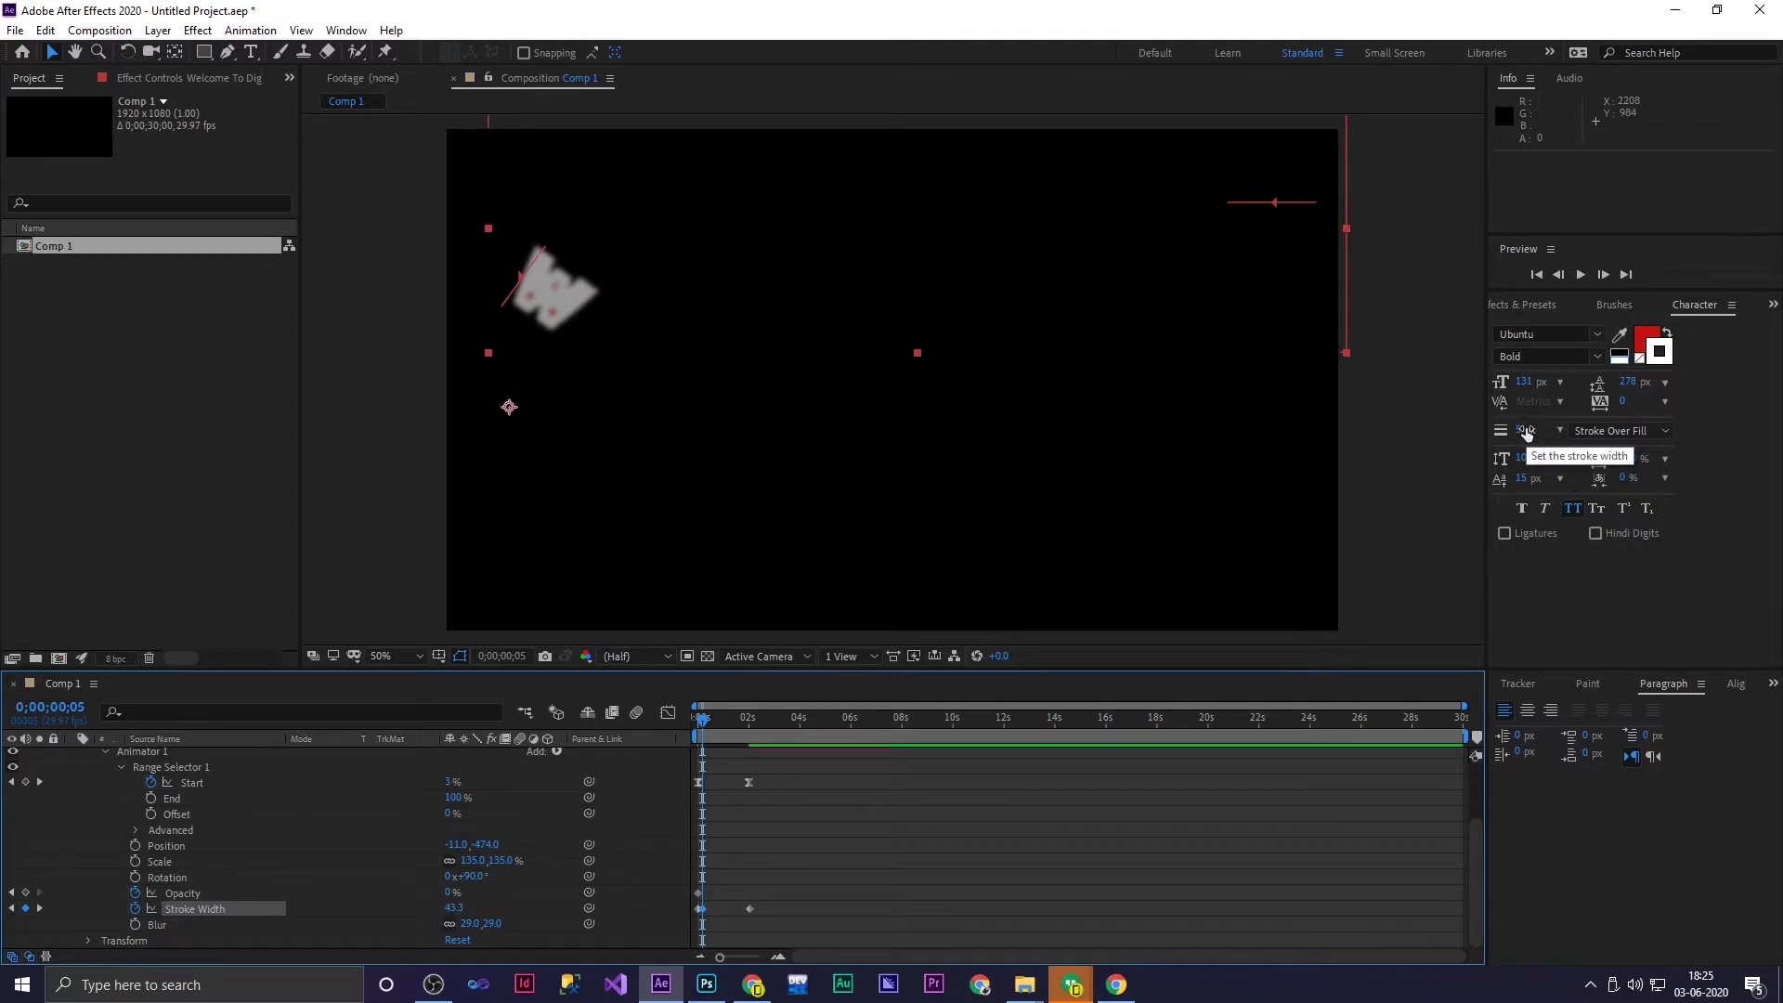
{"action": "left_click_drag", "start_coordinate": [721, 731], "coordinate": [676, 732]}
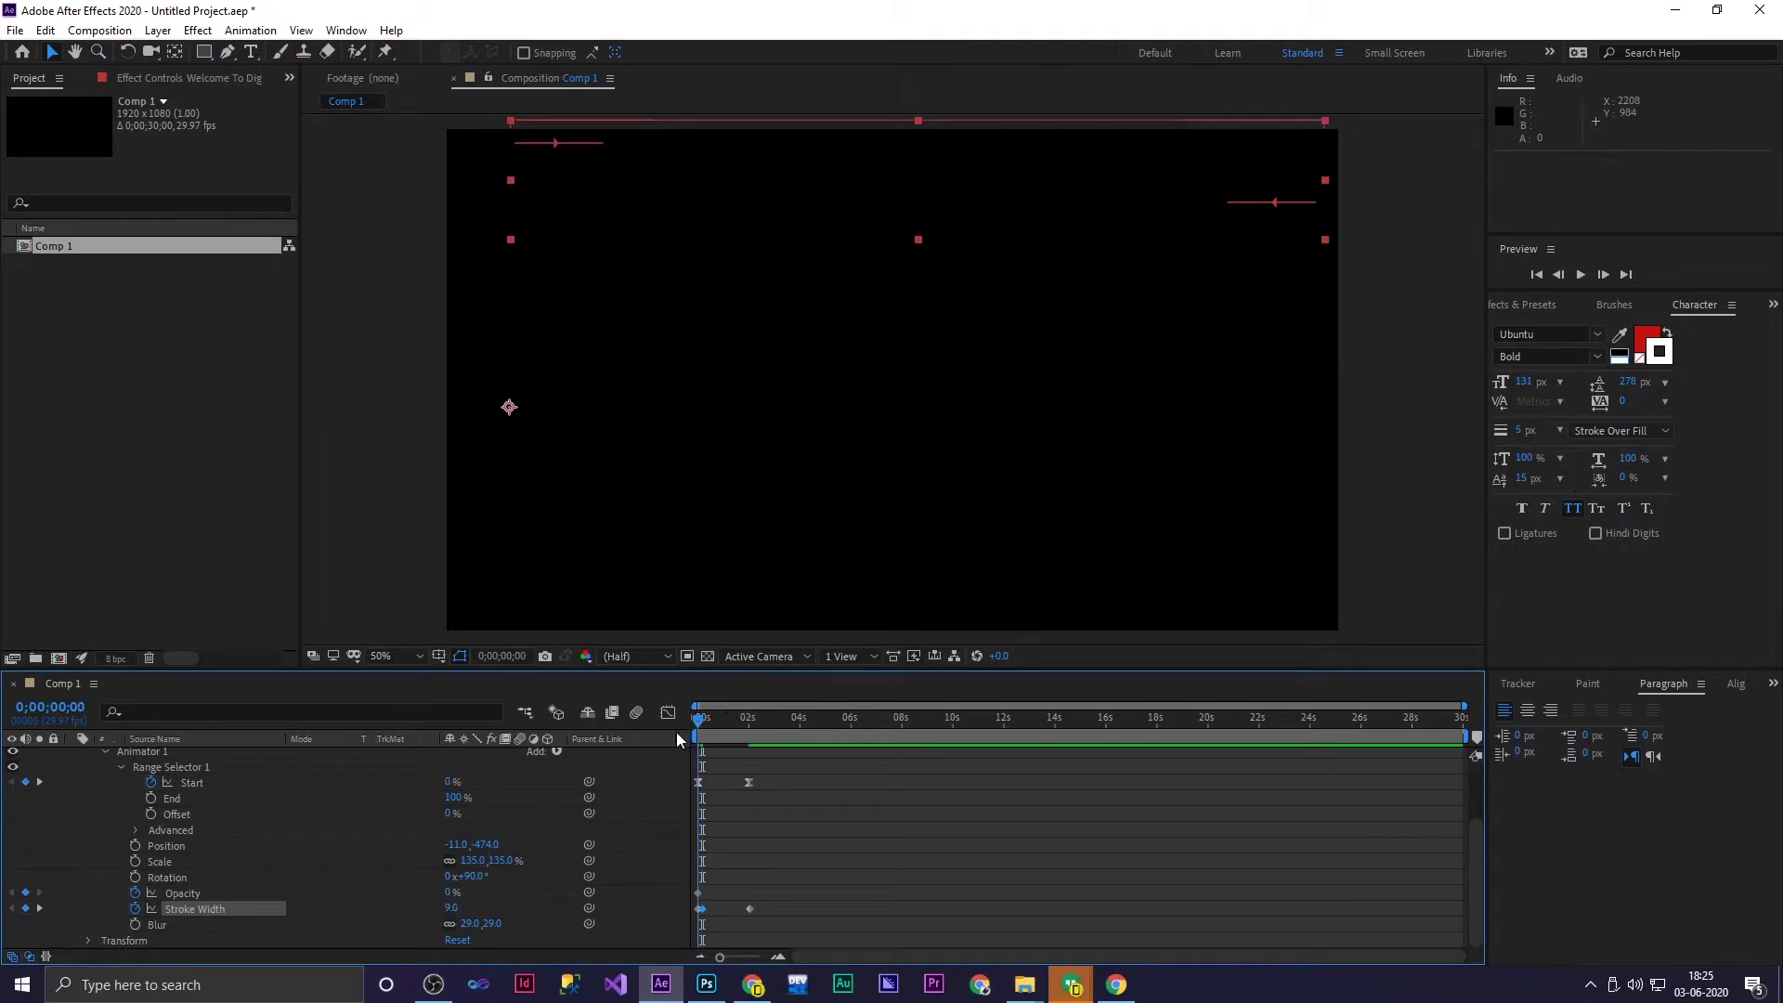
{"action": "key", "text": "space"}
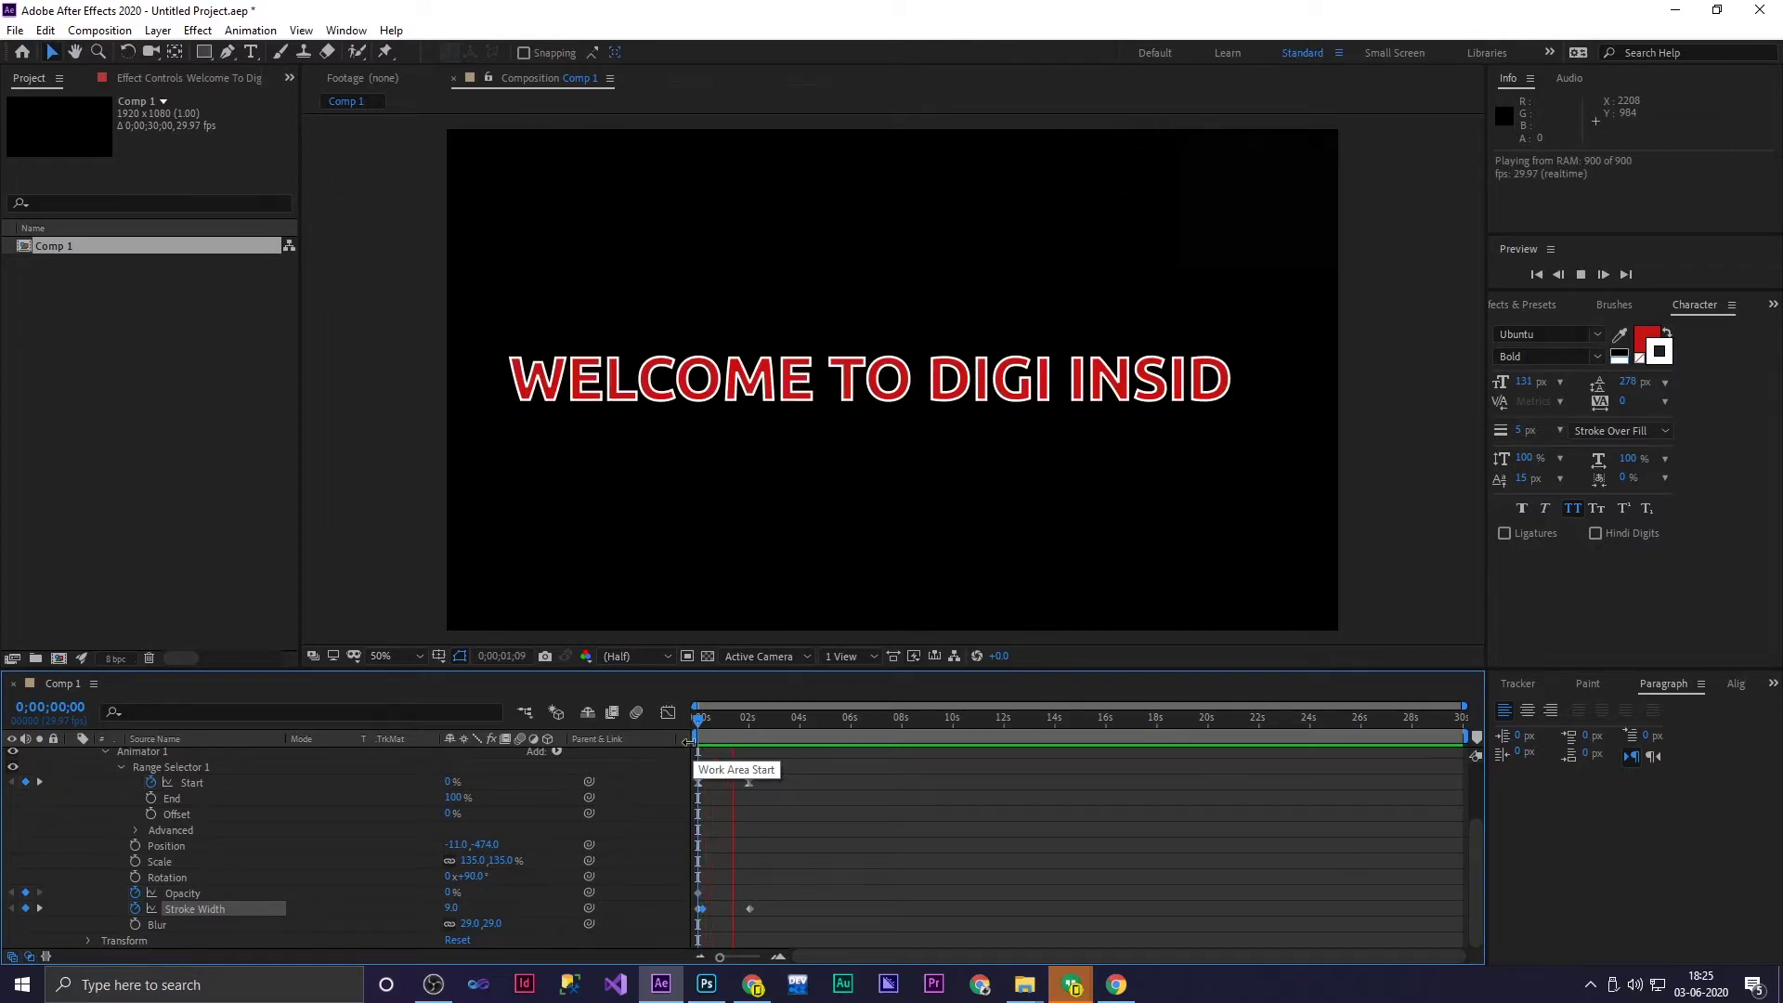
{"action": "key", "text": "space"}
Undo the last Stroke Width change and preview the stroke animation from the beginning
{"action": "left_click", "coordinate": [699, 741]}
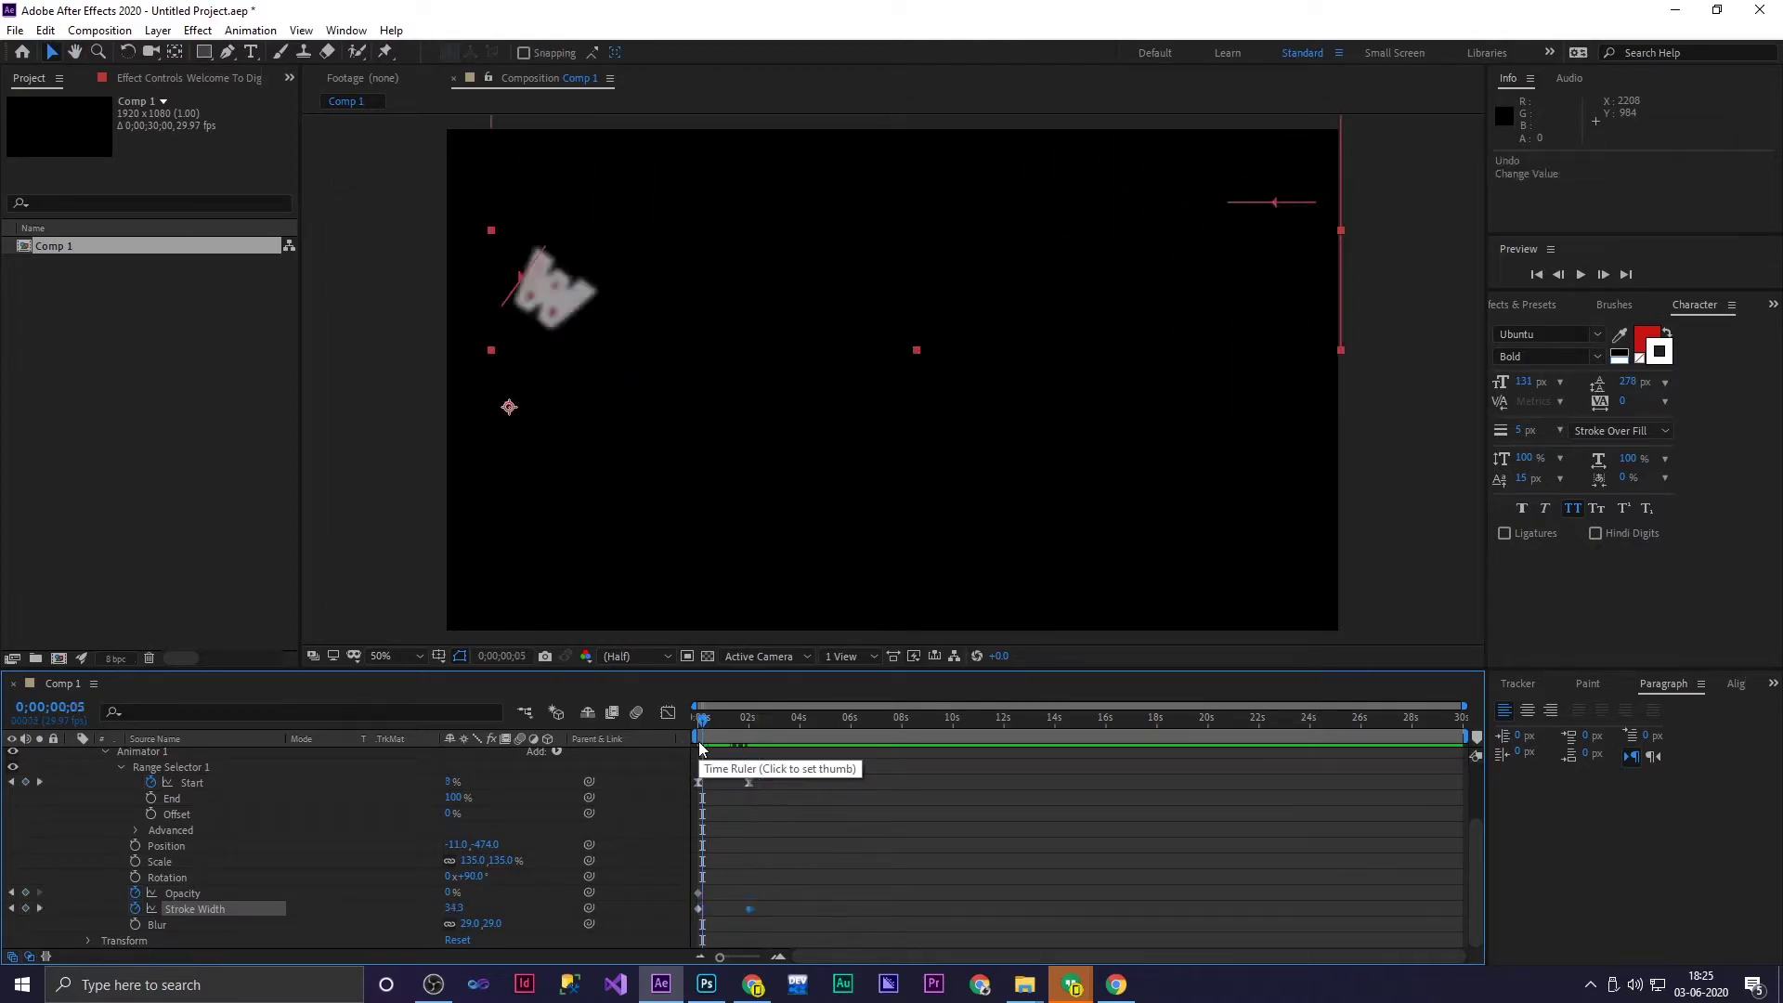
{"action": "key", "text": "ctrl+z"}
{"action": "key", "text": "space"}
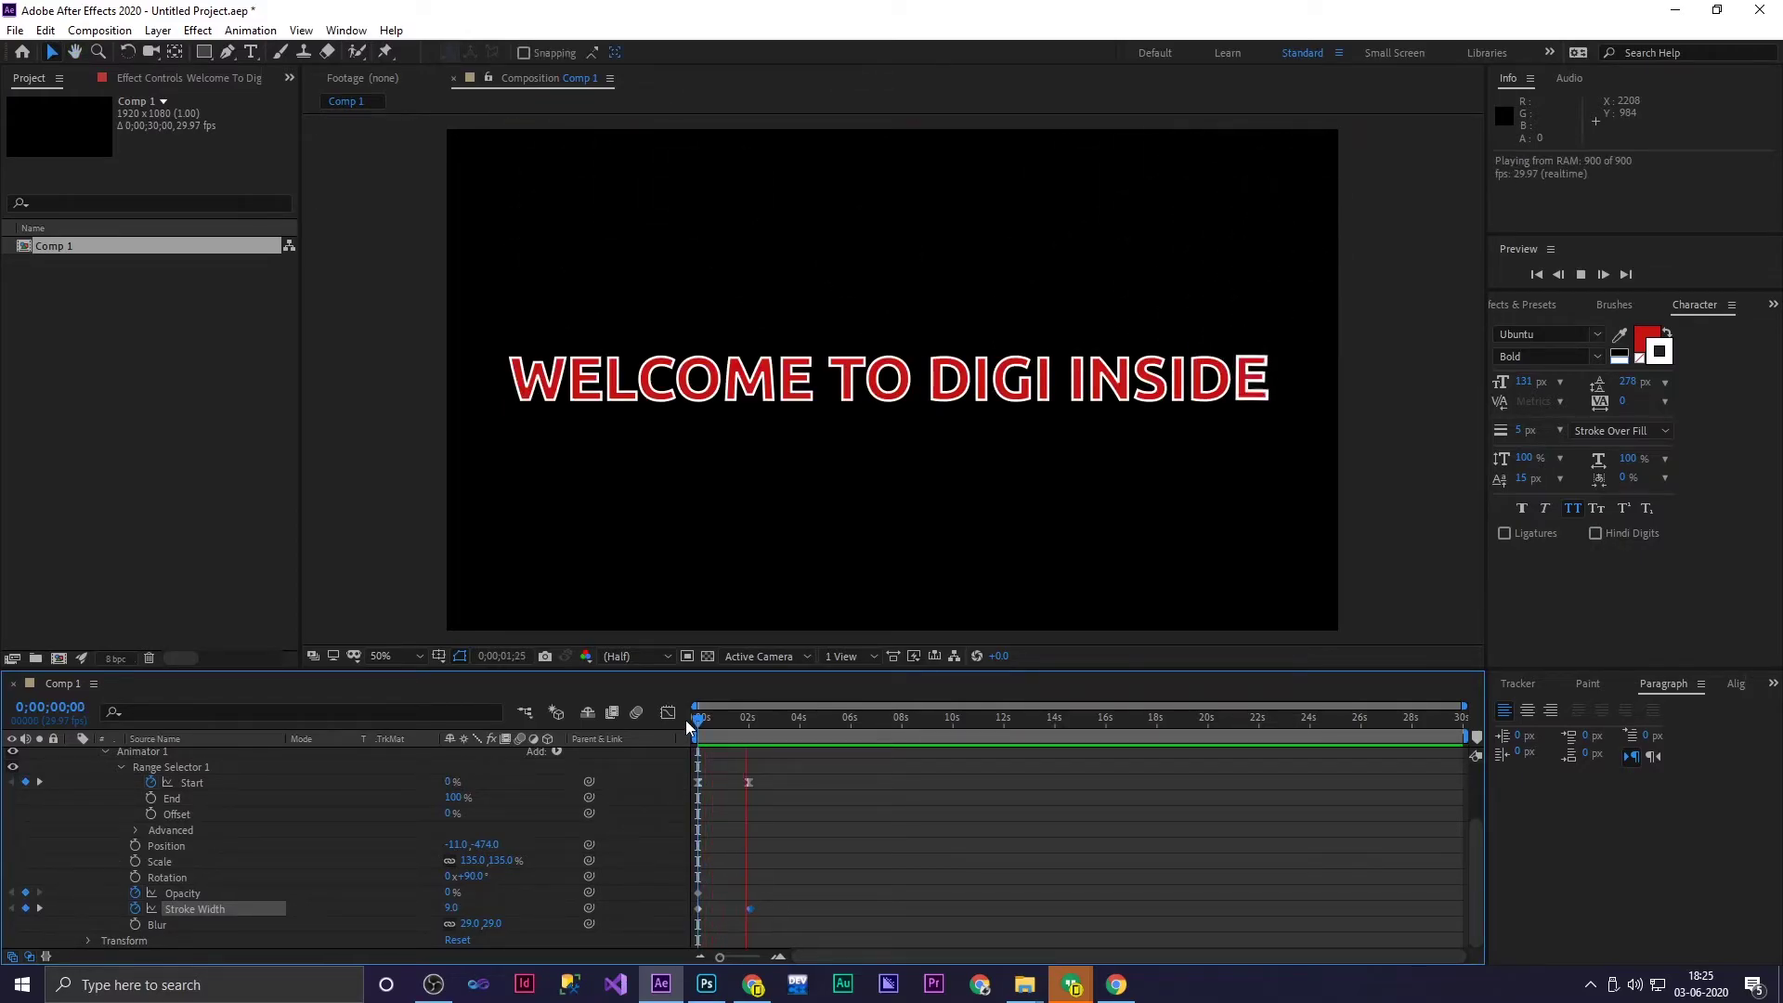
{"action": "key", "text": "space"}
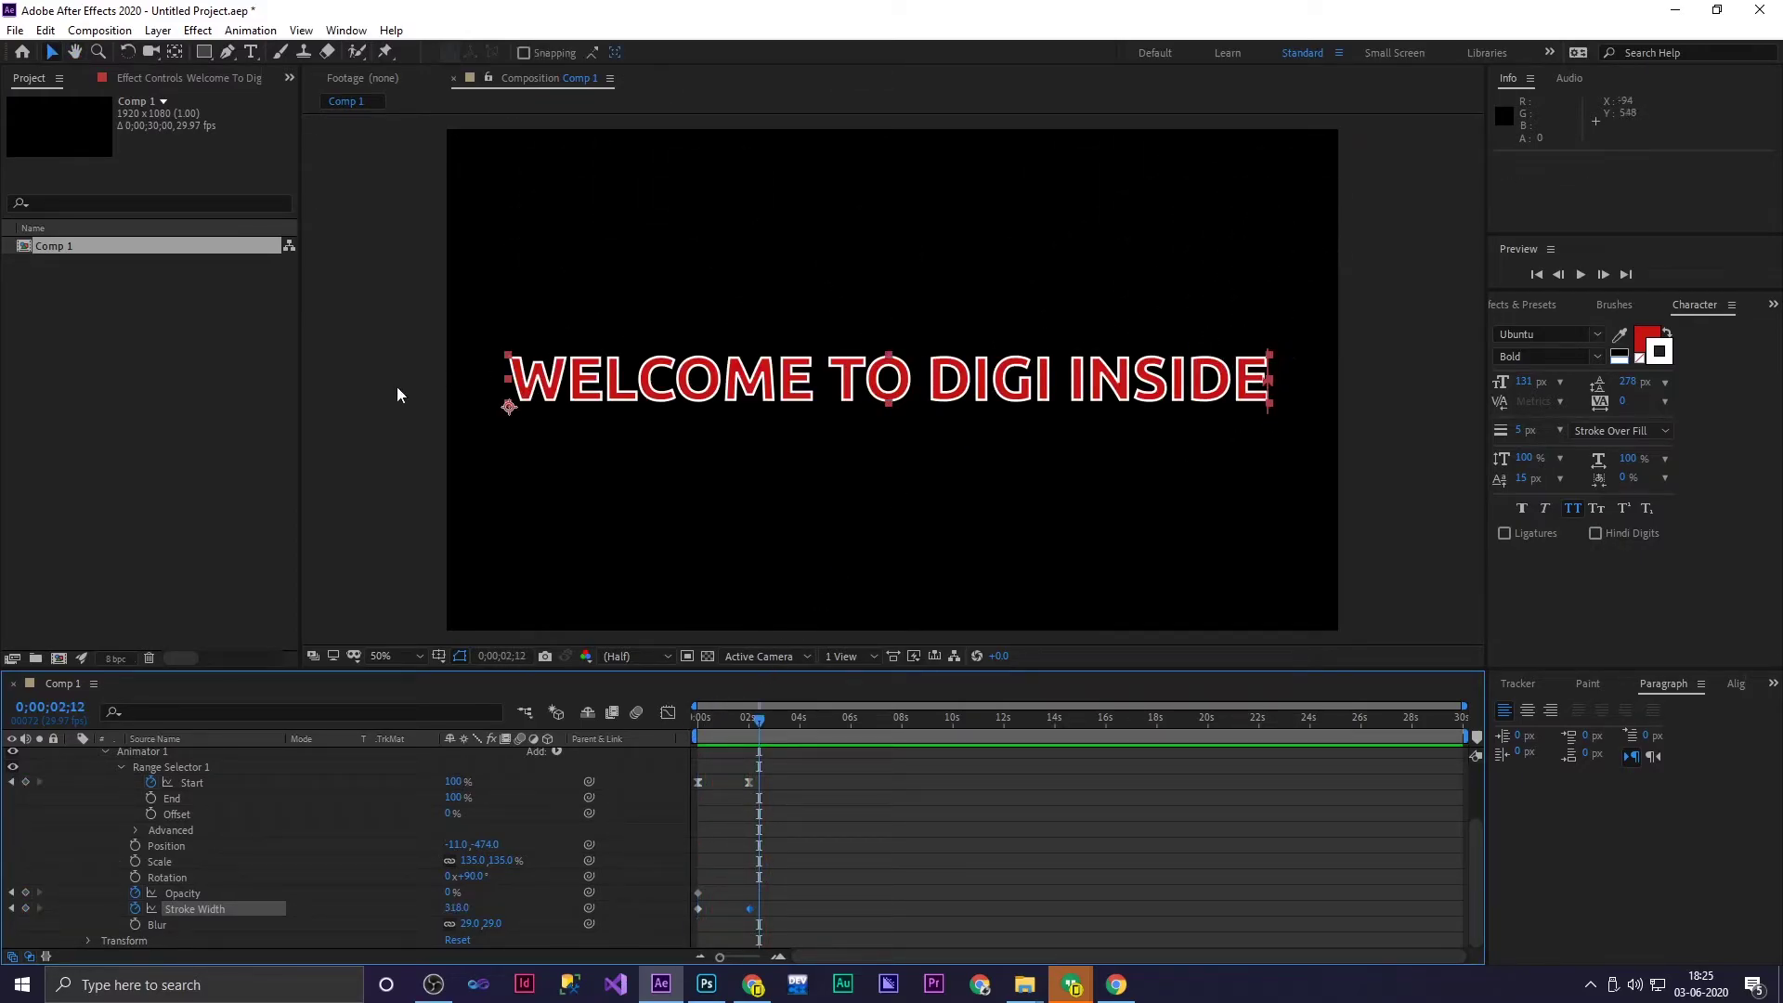
Enable per-character 3D for the title through Animator 1 and bring its 3D transform properties into view
{"action": "left_click", "coordinate": [557, 753]}
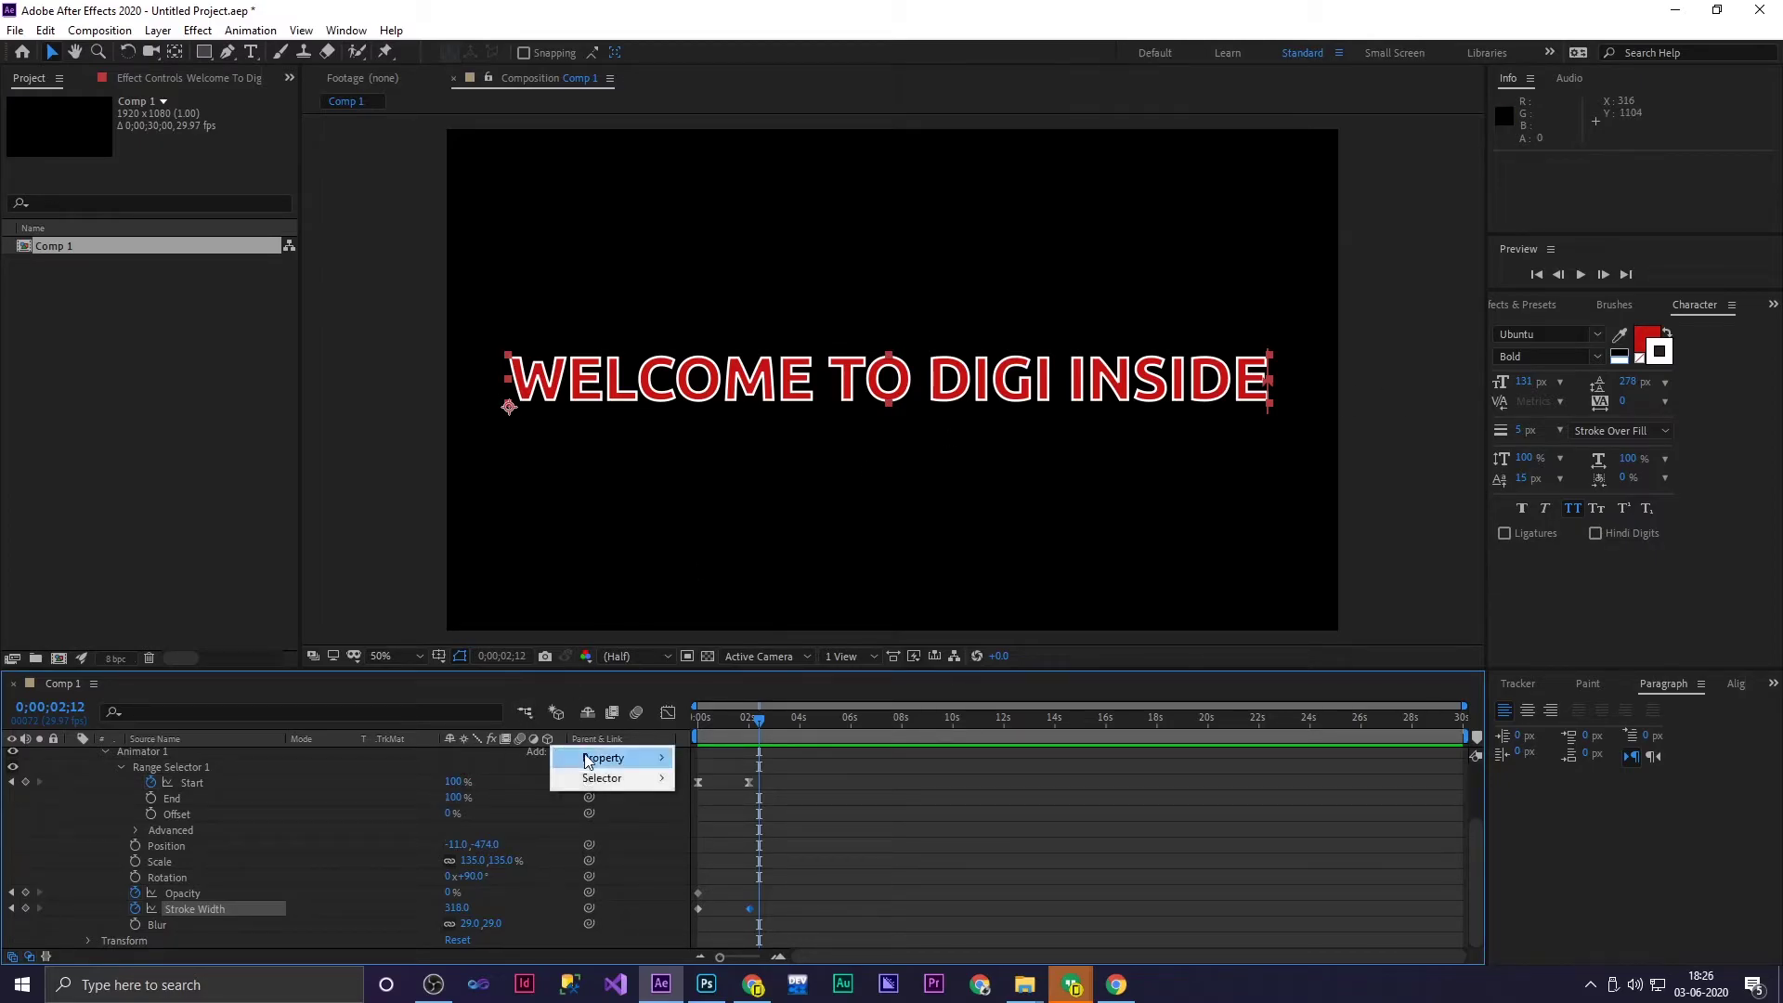
{"action": "mouse_move", "coordinate": [601, 758]}
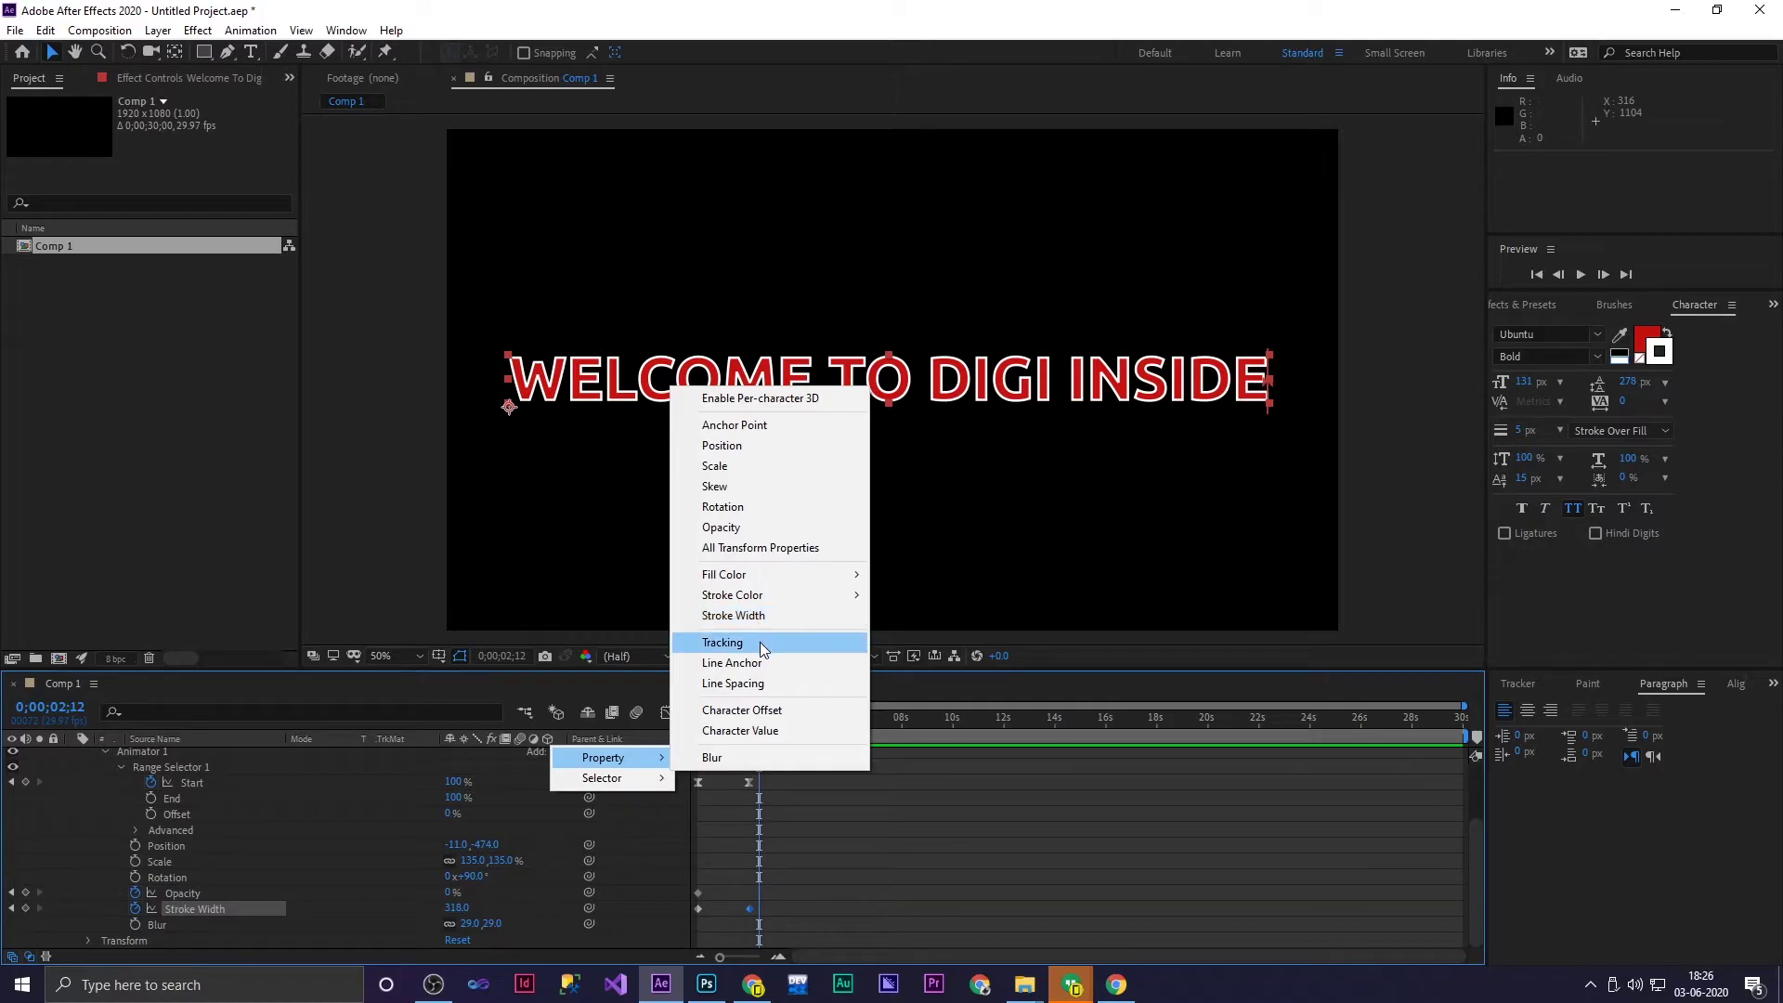
{"action": "left_click", "coordinate": [782, 401]}
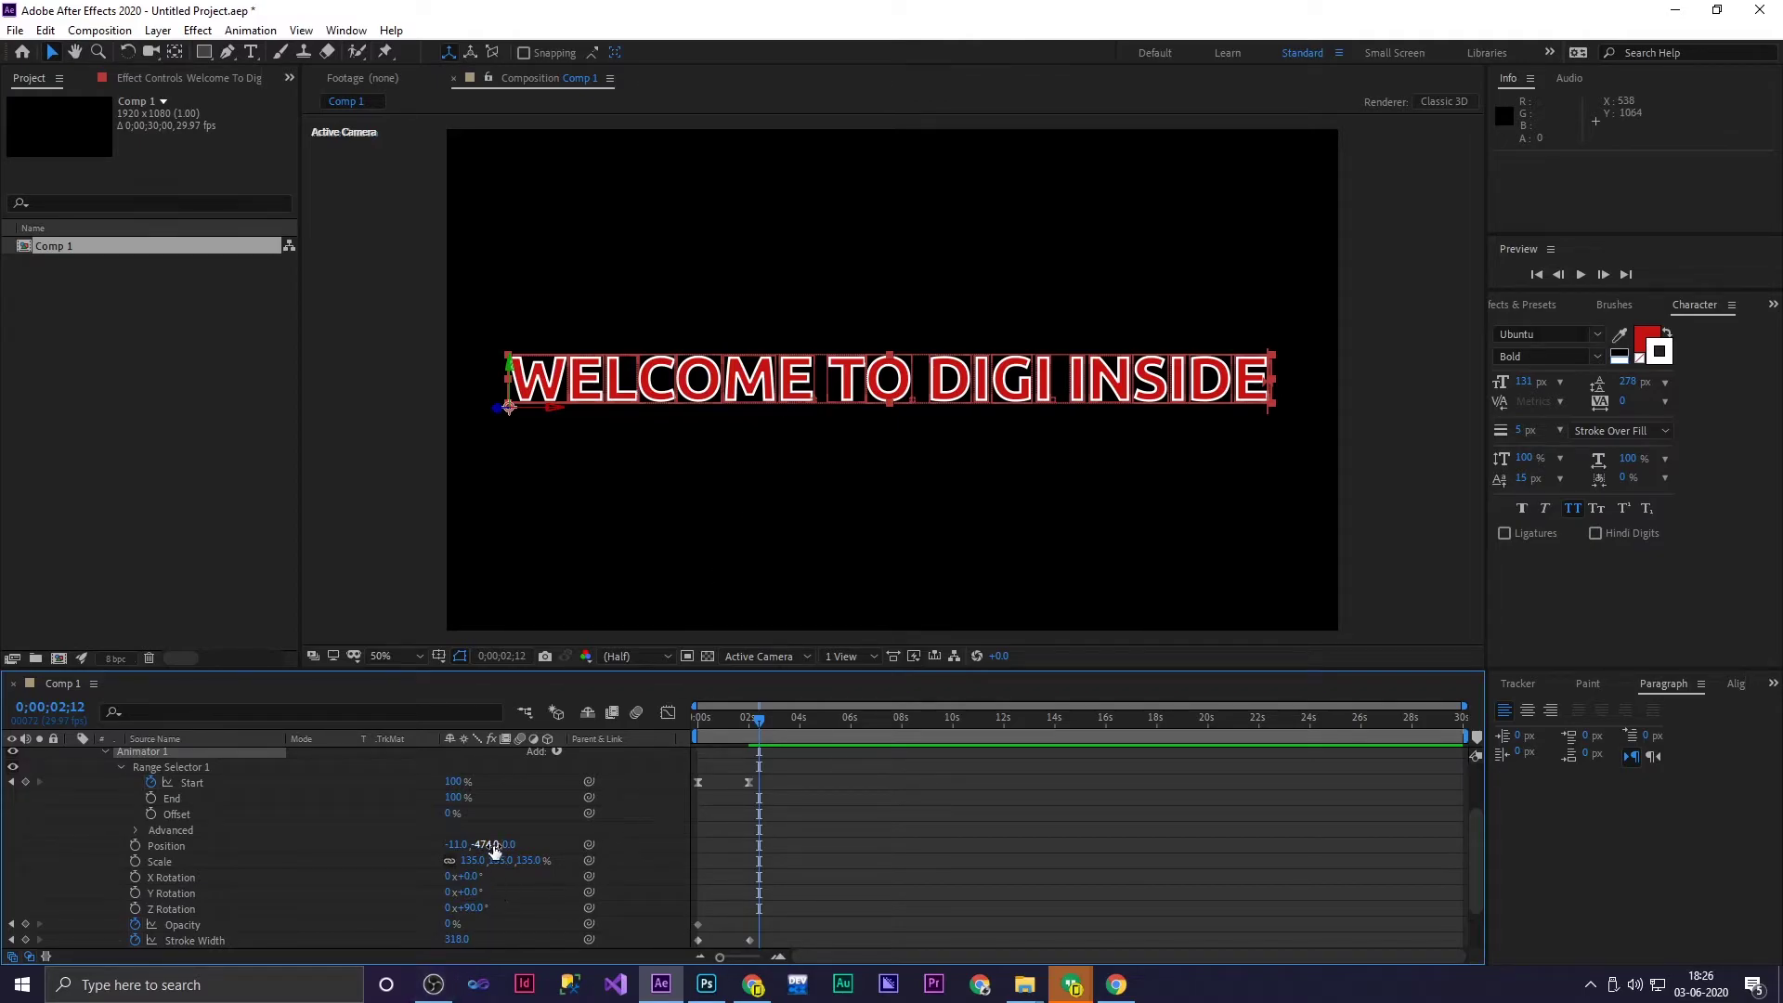
{"action": "scroll", "coordinate": [502, 896], "scroll_direction": "up", "scroll_amount": 3}
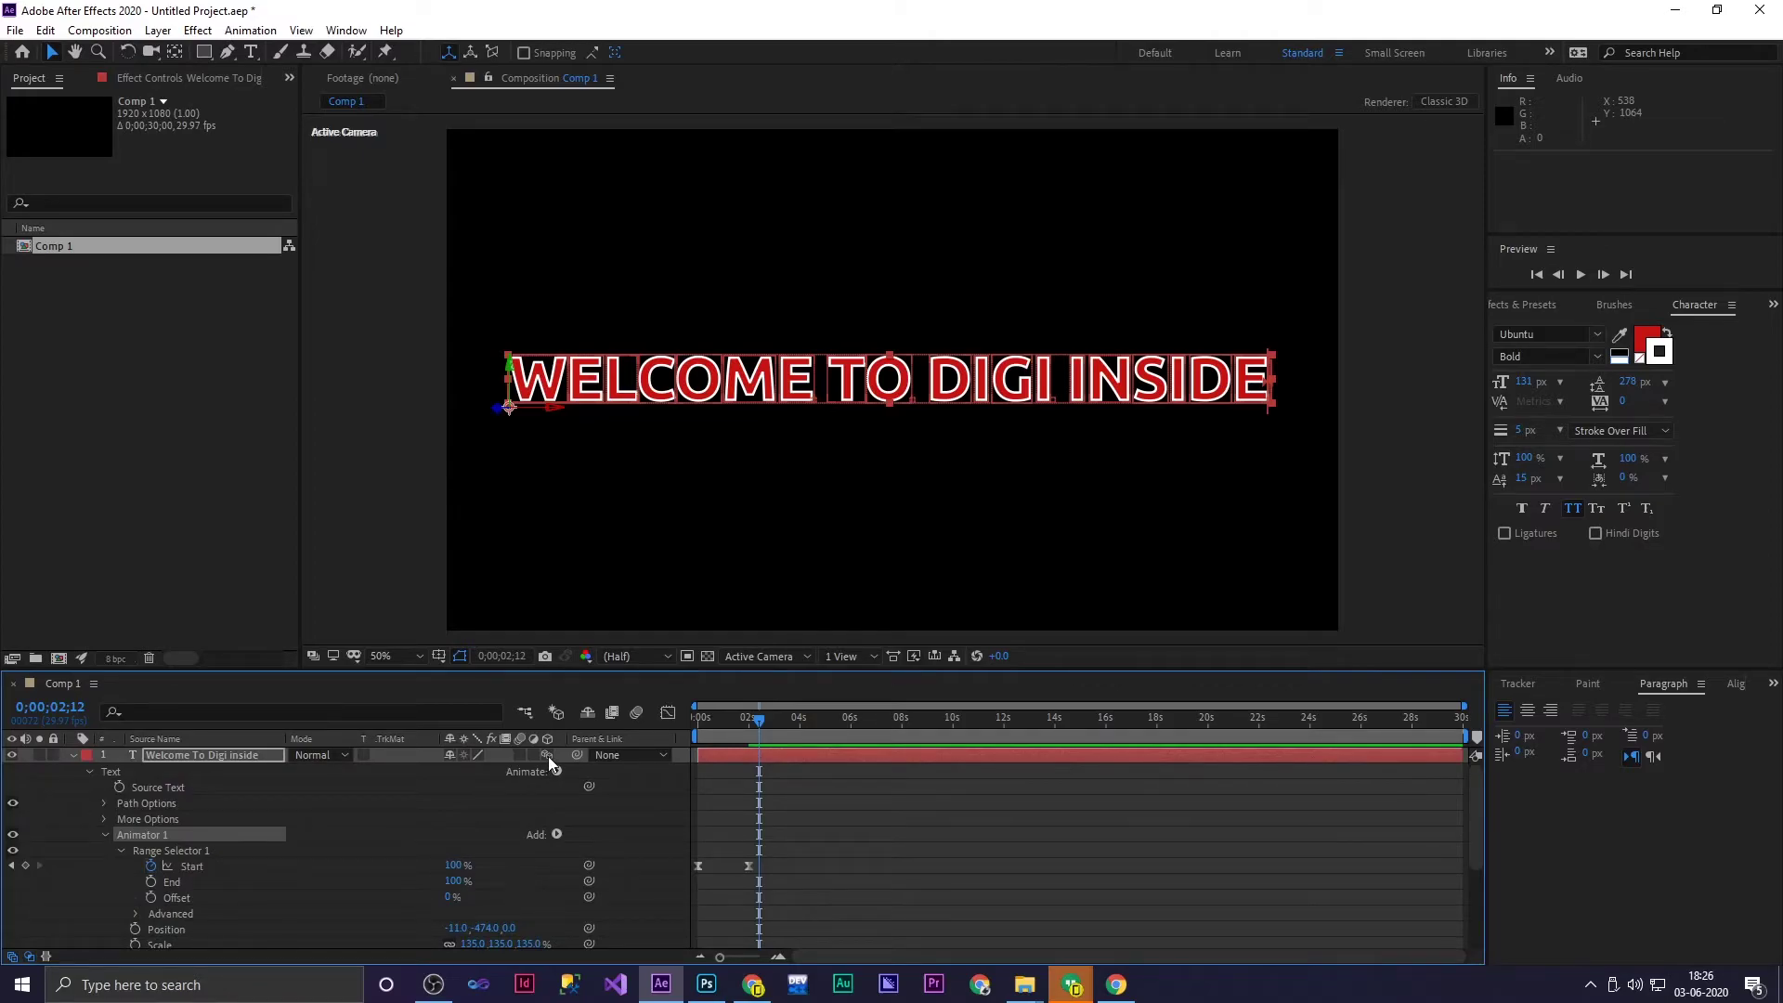
{"action": "scroll", "coordinate": [548, 759], "scroll_direction": "down", "scroll_amount": 5}
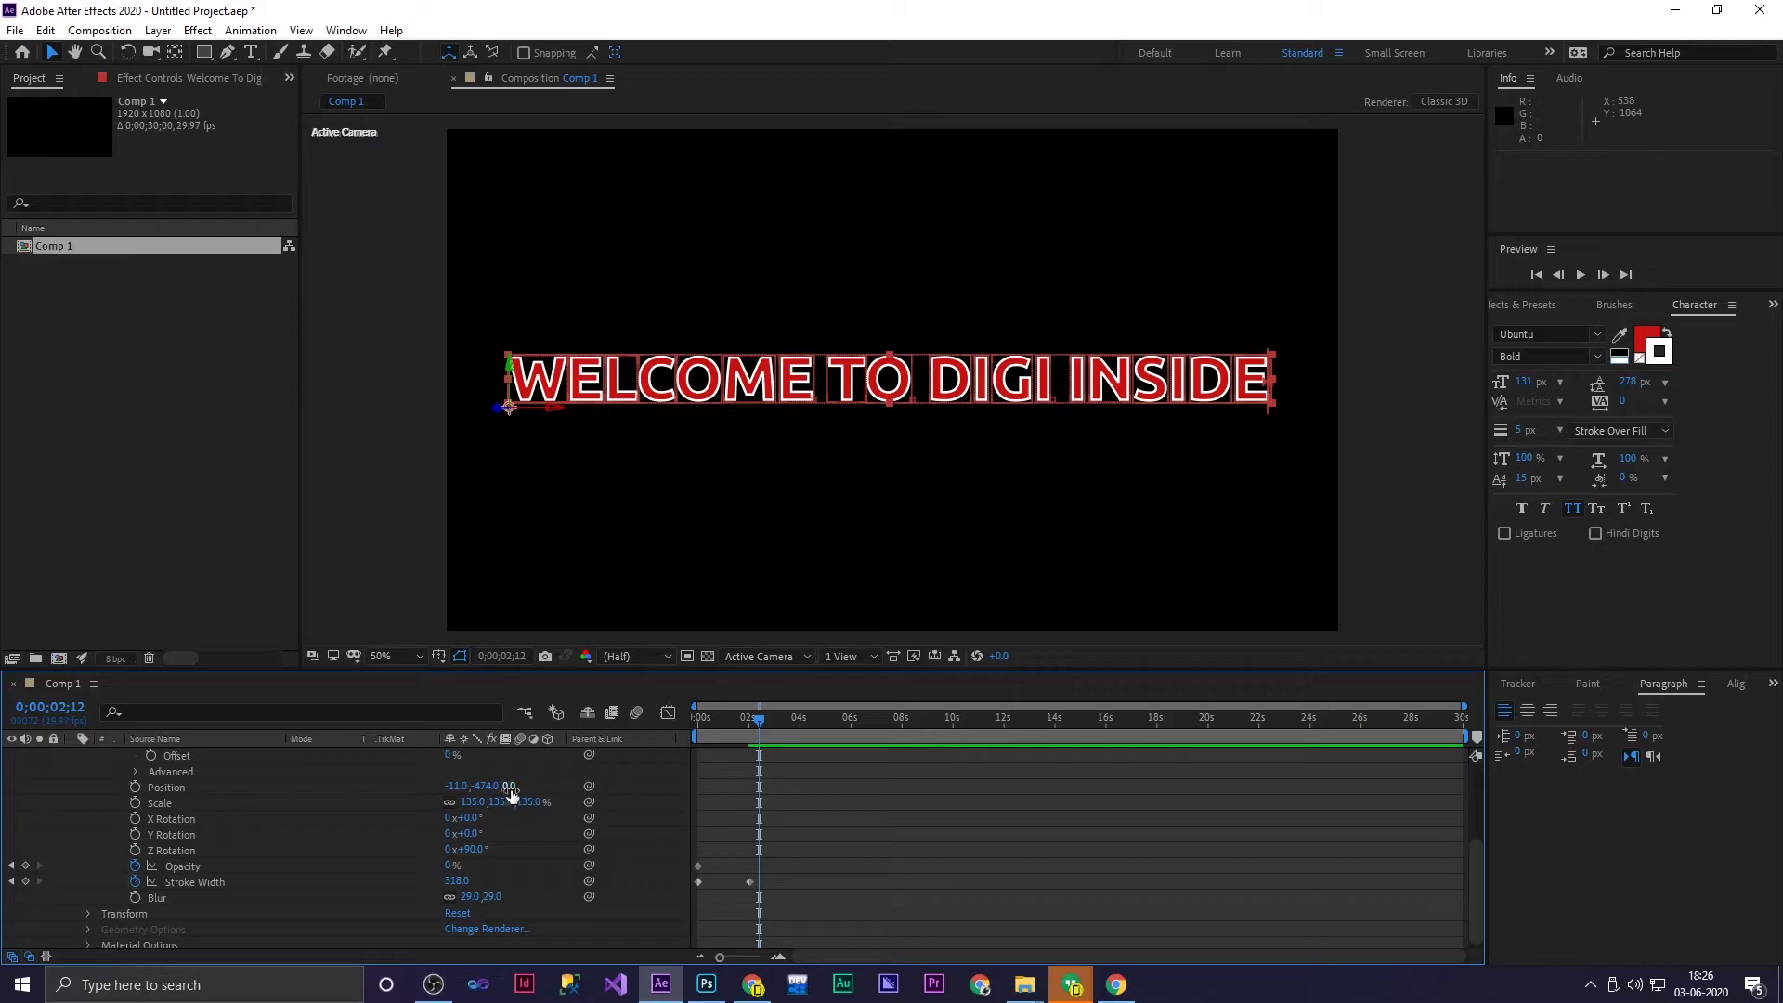
Set the Z value of Animator 1's Position to 92 and preview the animation from the beginning
{"action": "left_click_drag", "start_coordinate": [509, 788], "coordinate": [586, 785]}
{"action": "left_click_drag", "start_coordinate": [756, 727], "coordinate": [696, 733]}
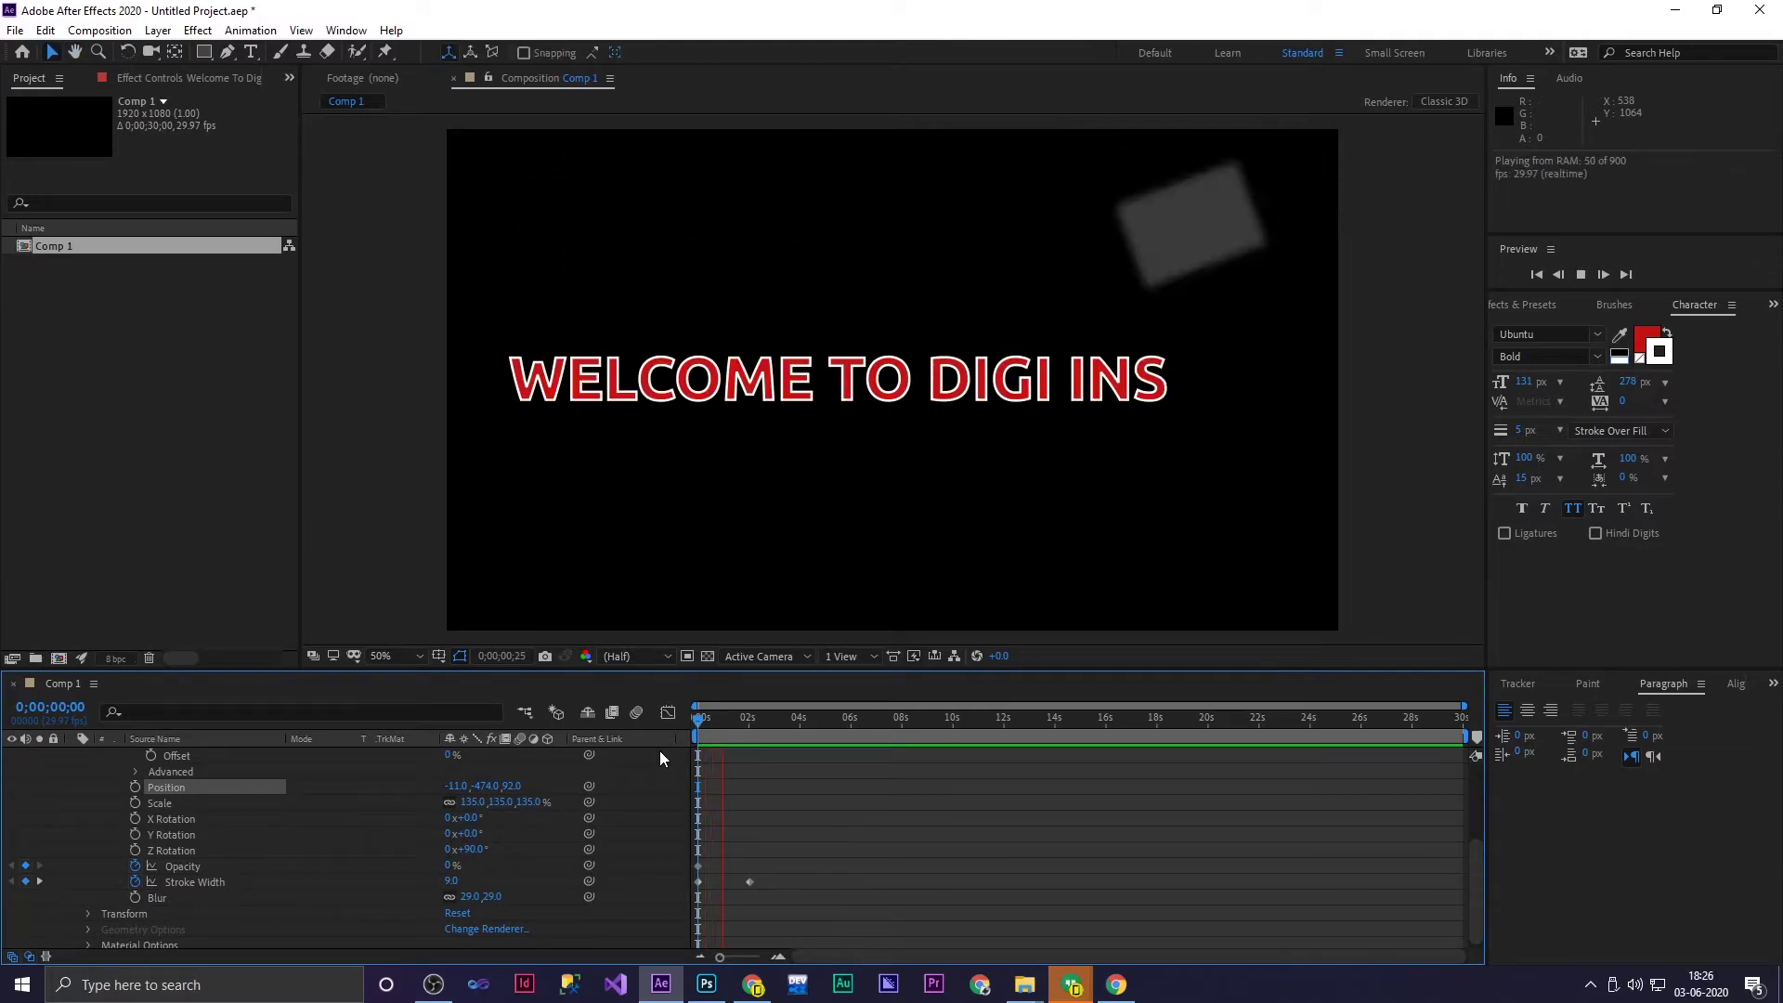
{"action": "key", "text": "space"}
Set Animator 1's Y Rotation to 90° and preview the animation from the beginning
{"action": "left_click_drag", "start_coordinate": [725, 727], "coordinate": [700, 735]}
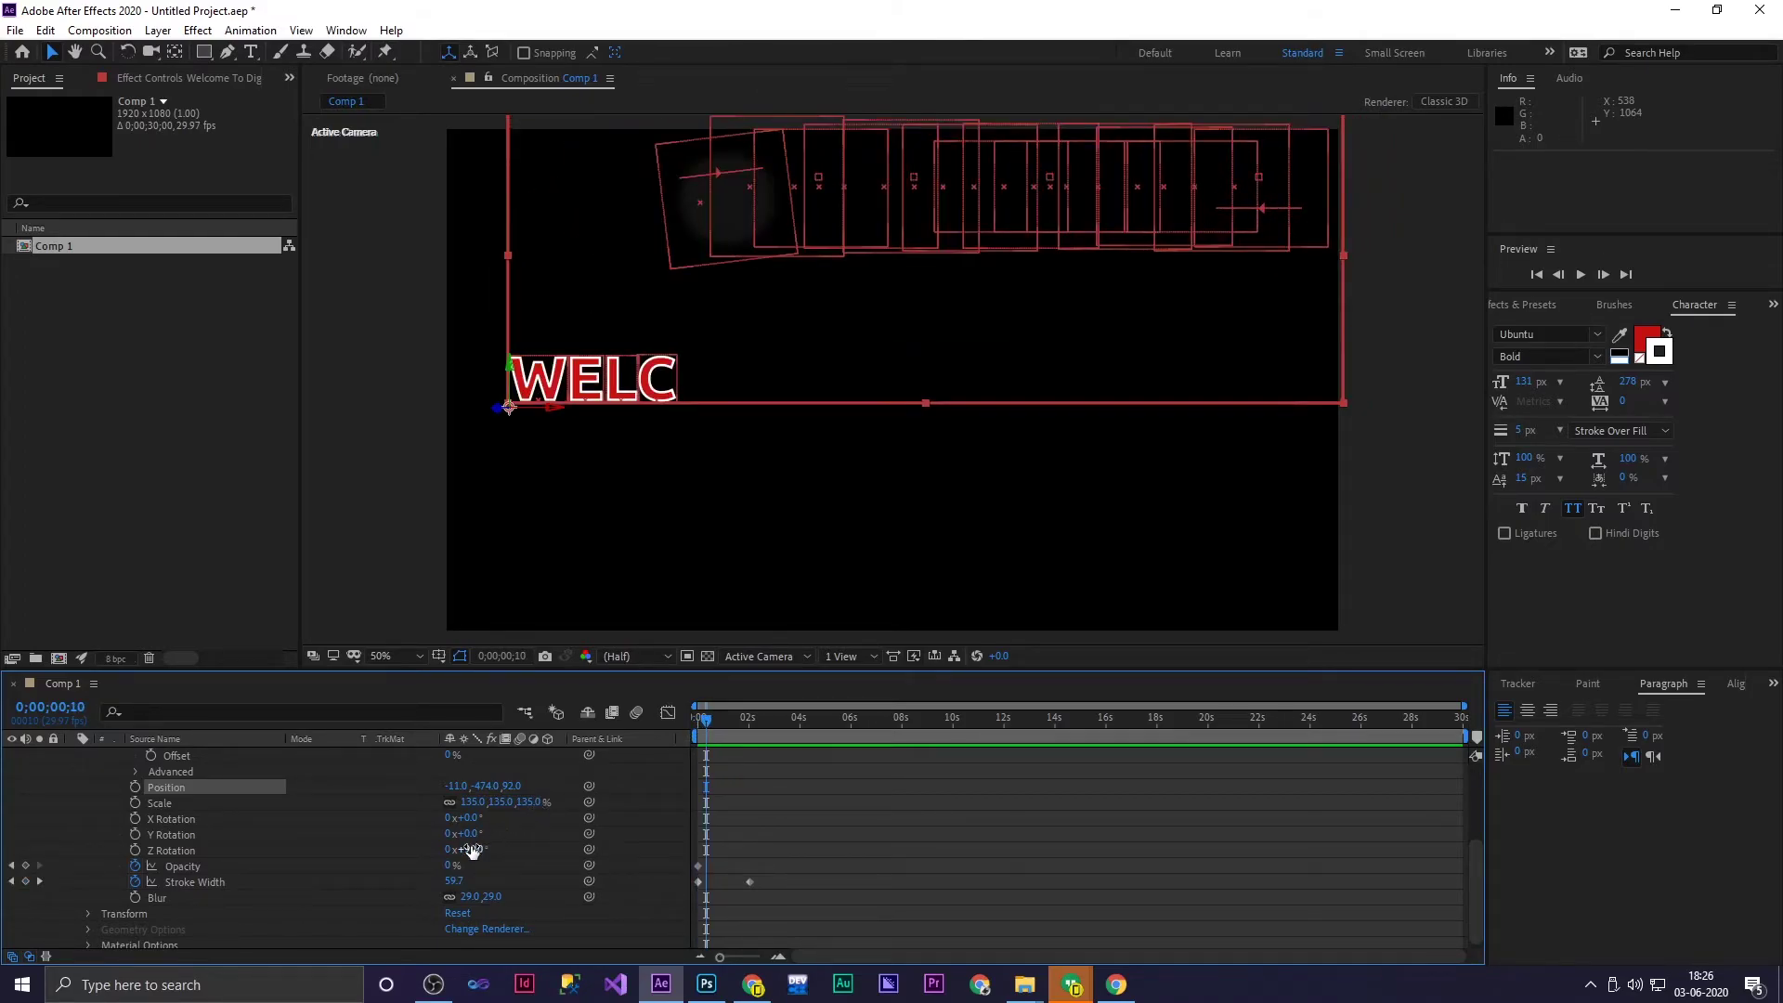
{"action": "left_click_drag", "start_coordinate": [472, 835], "coordinate": [544, 821]}
{"action": "left_click_drag", "start_coordinate": [714, 718], "coordinate": [688, 732]}
{"action": "key", "text": "space"}
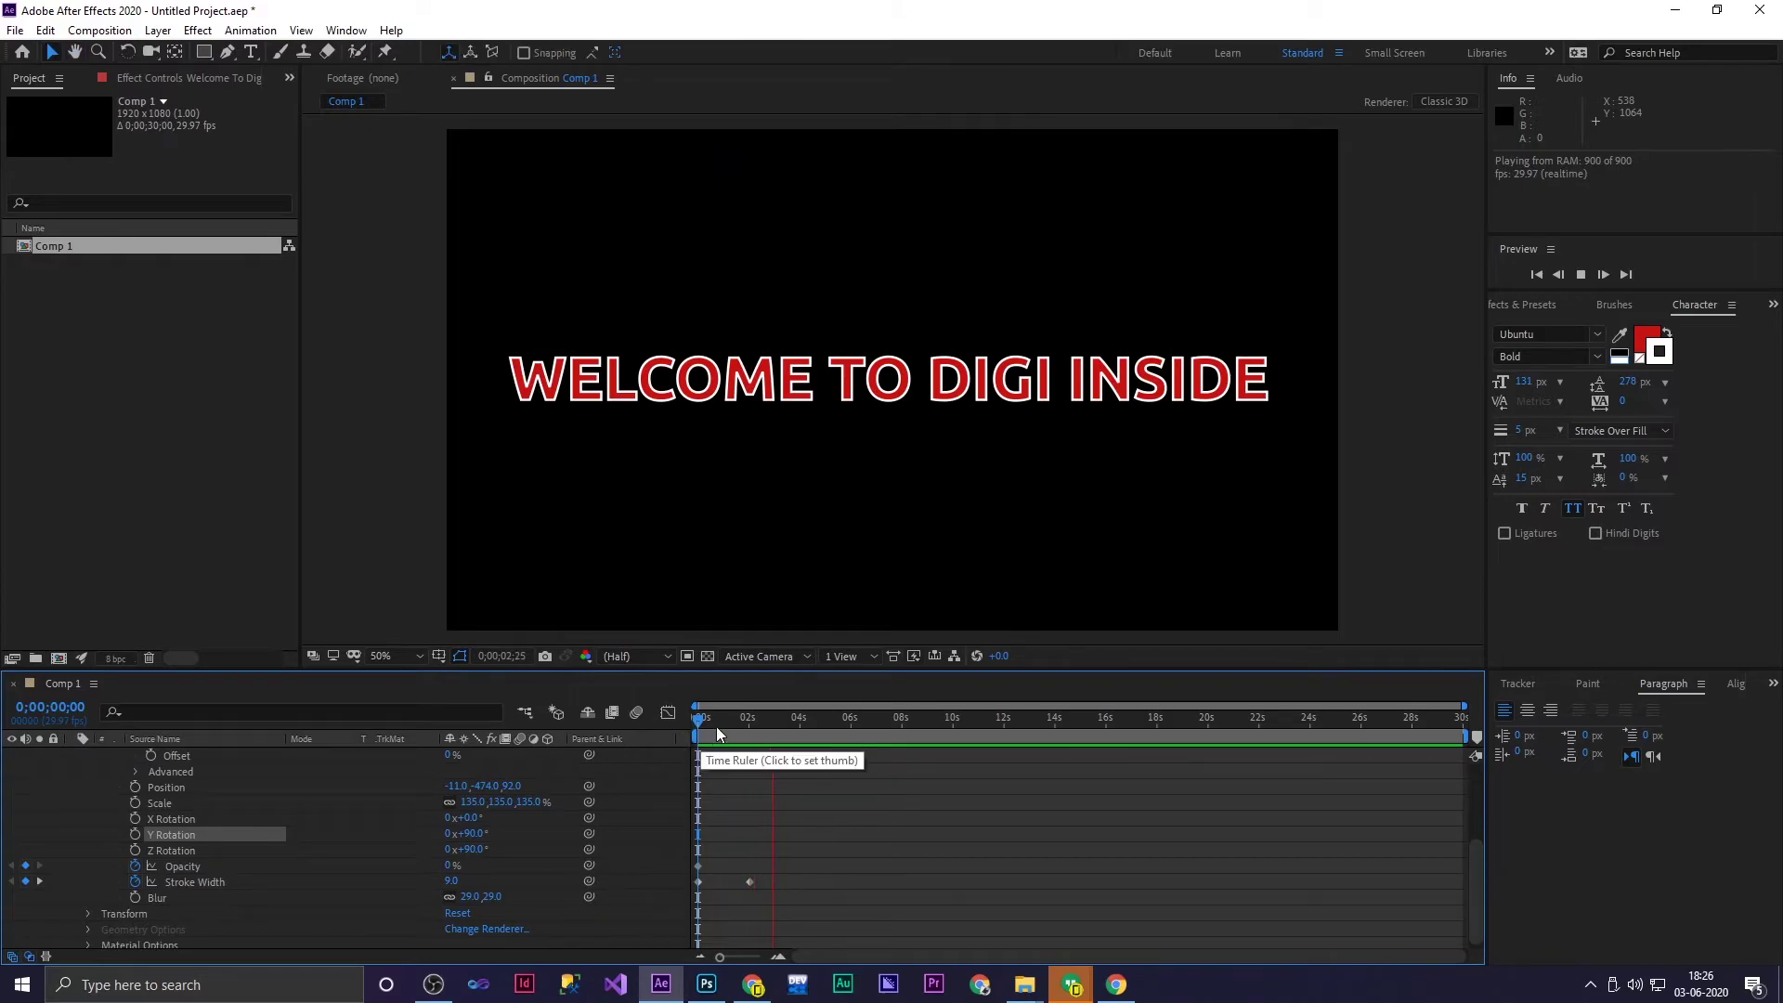
{"action": "key", "text": "space"}
Set Animator 1's Opacity keyframe at the beginning of the composition to 100% and preview the 3D character animation
{"action": "mouse_move", "coordinate": [694, 731]}
{"action": "left_mouse_down"}
{"action": "mouse_move", "coordinate": [709, 733]}
{"action": "mouse_move", "coordinate": [684, 739]}
{"action": "left_mouse_up"}
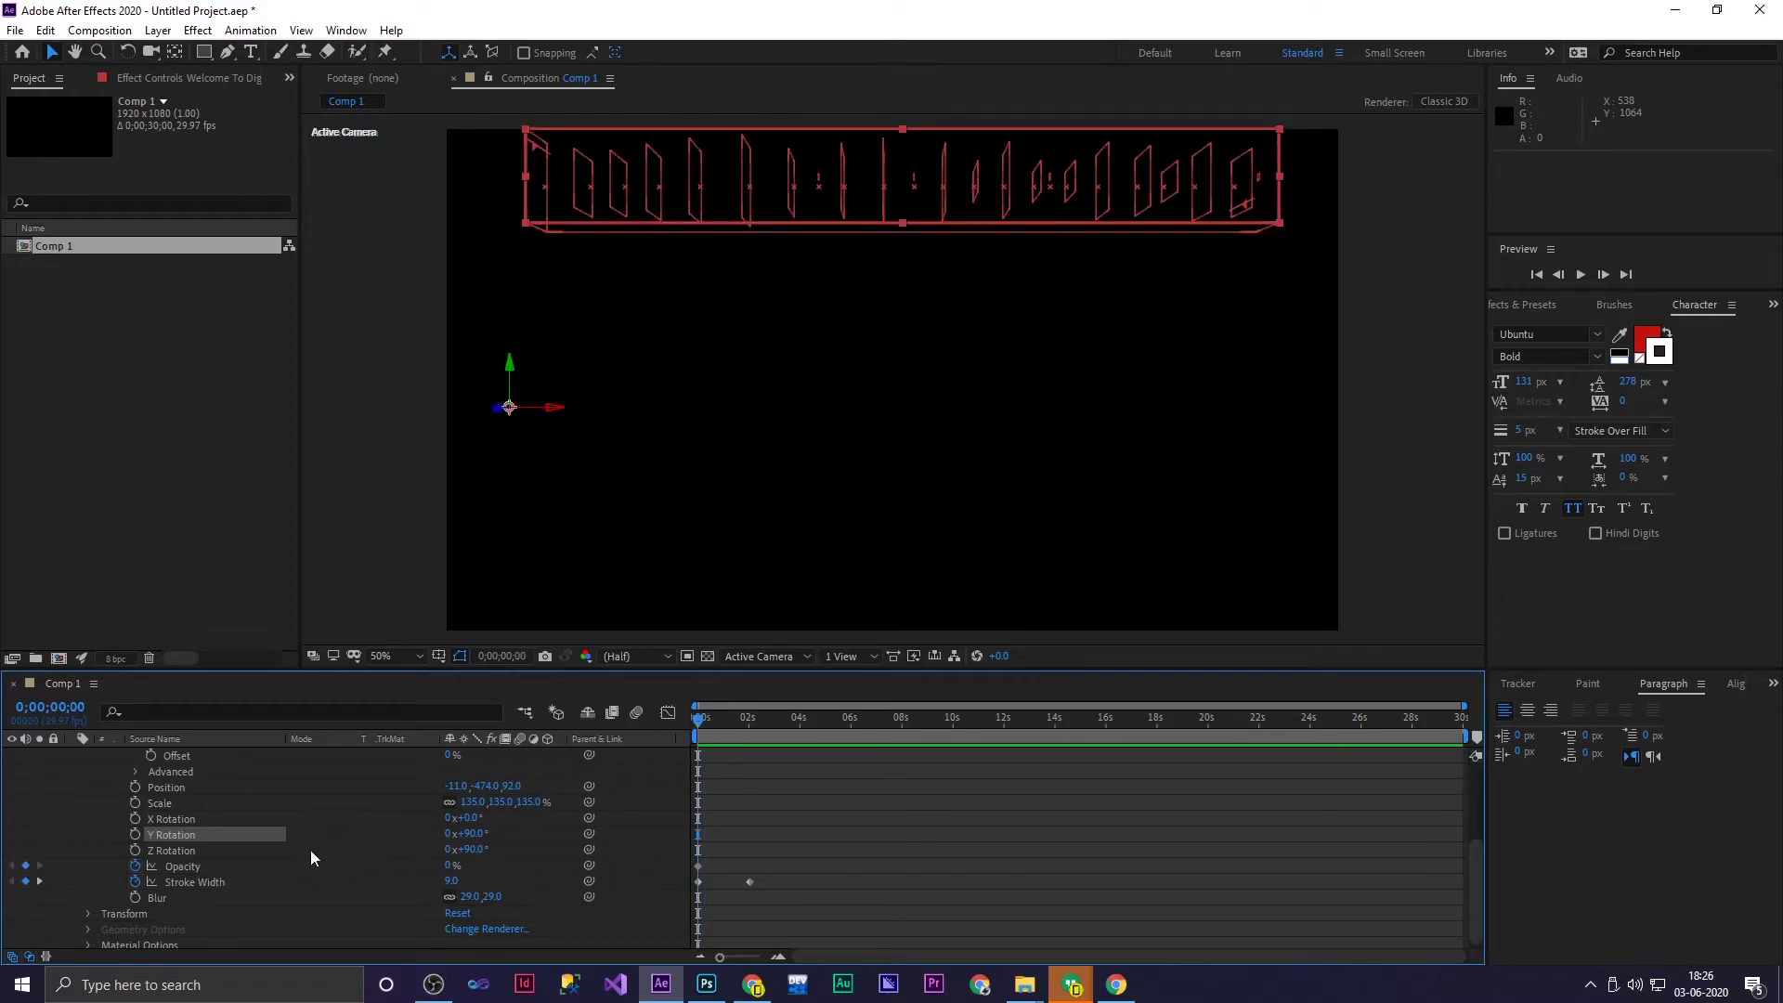
{"action": "left_click_drag", "start_coordinate": [450, 867], "coordinate": [746, 857]}
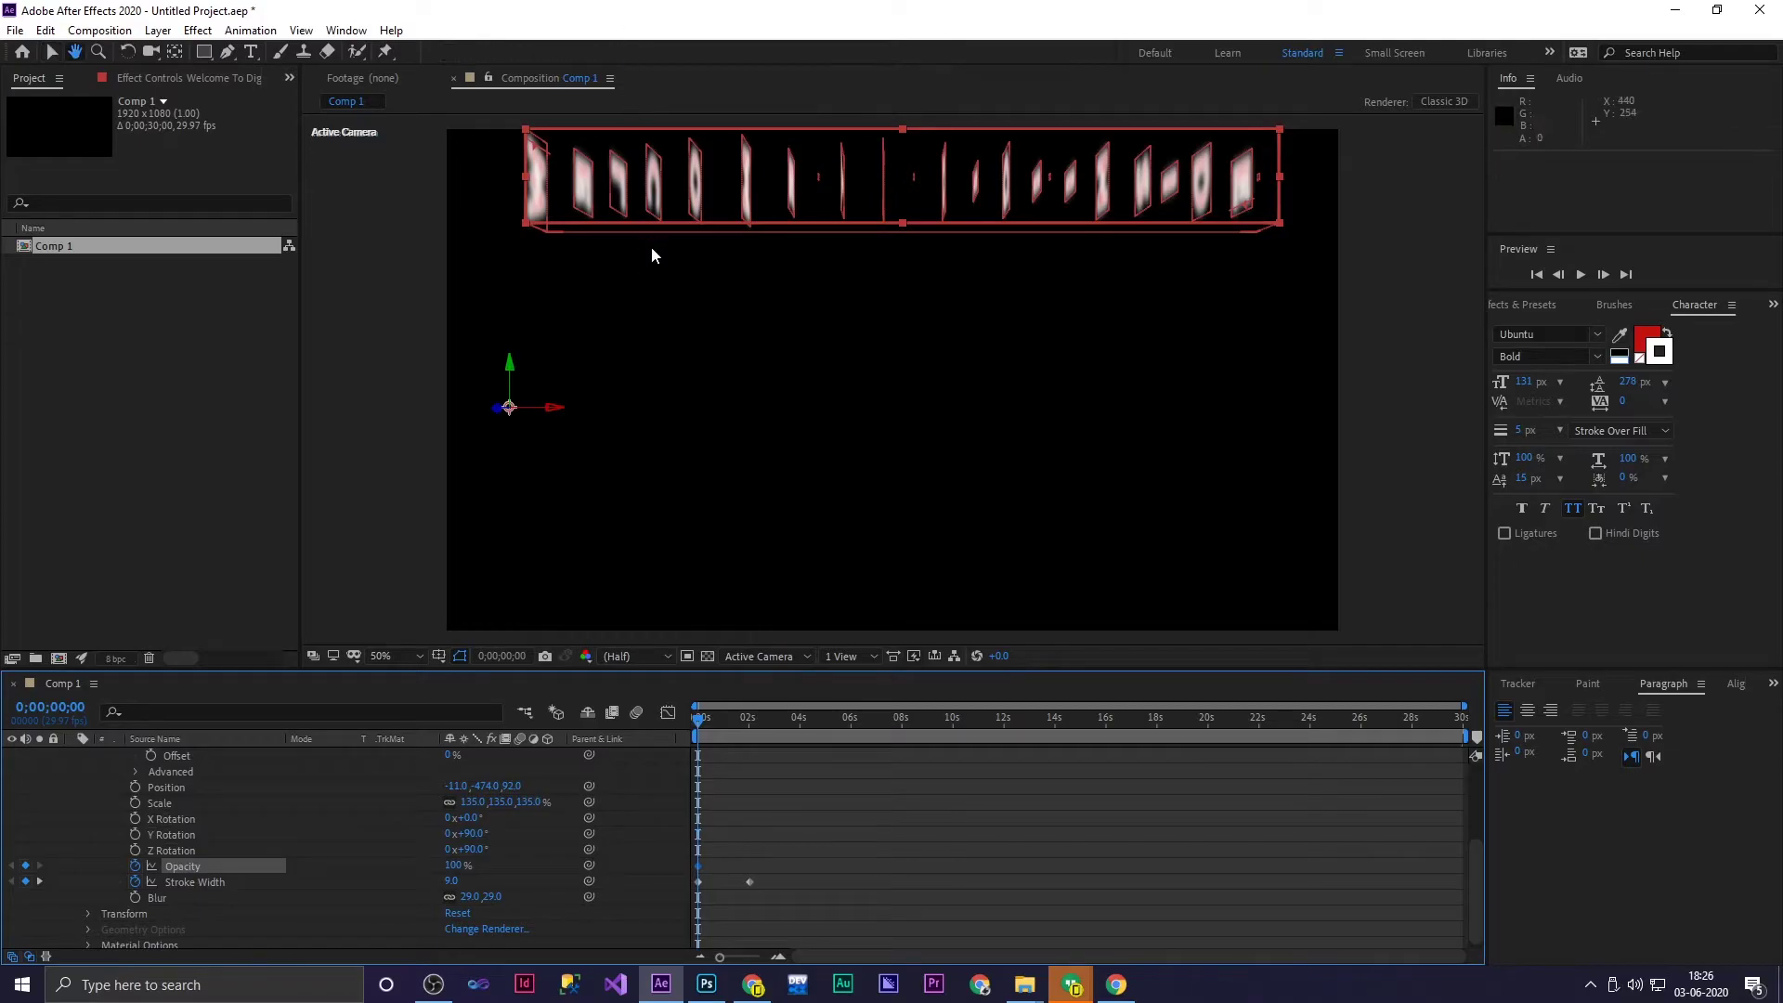
{"action": "key", "text": "space"}
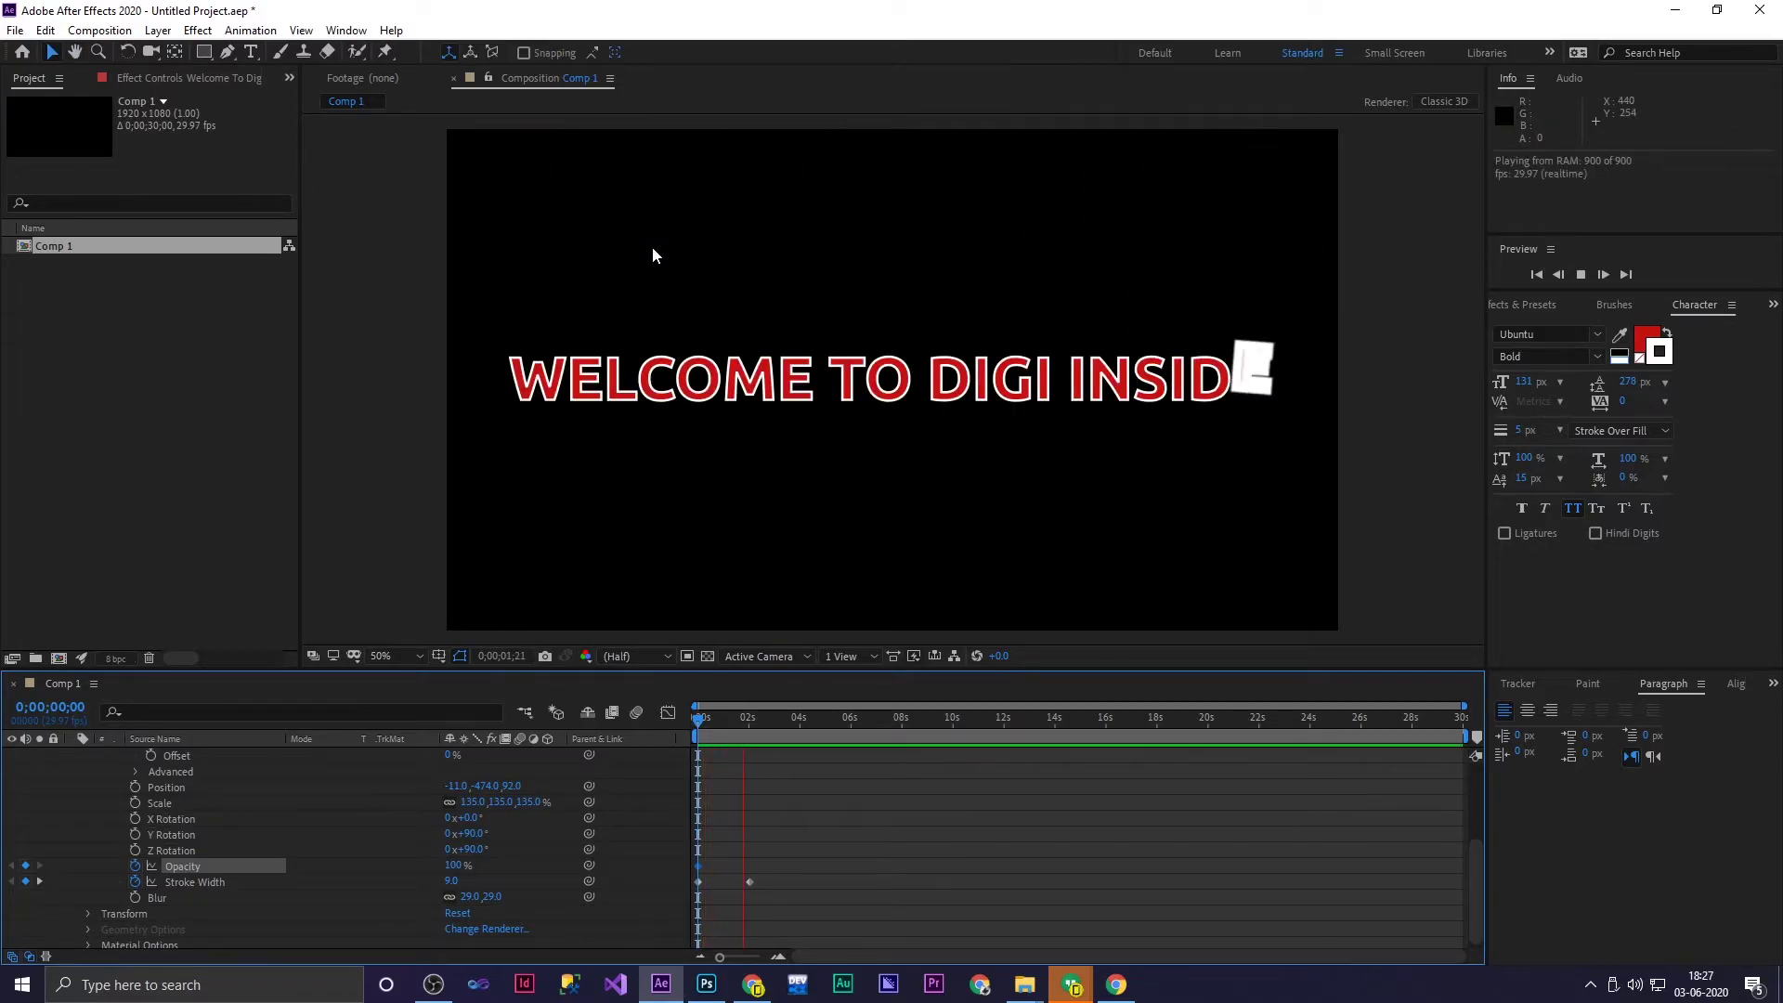
{"action": "key", "text": "space"}
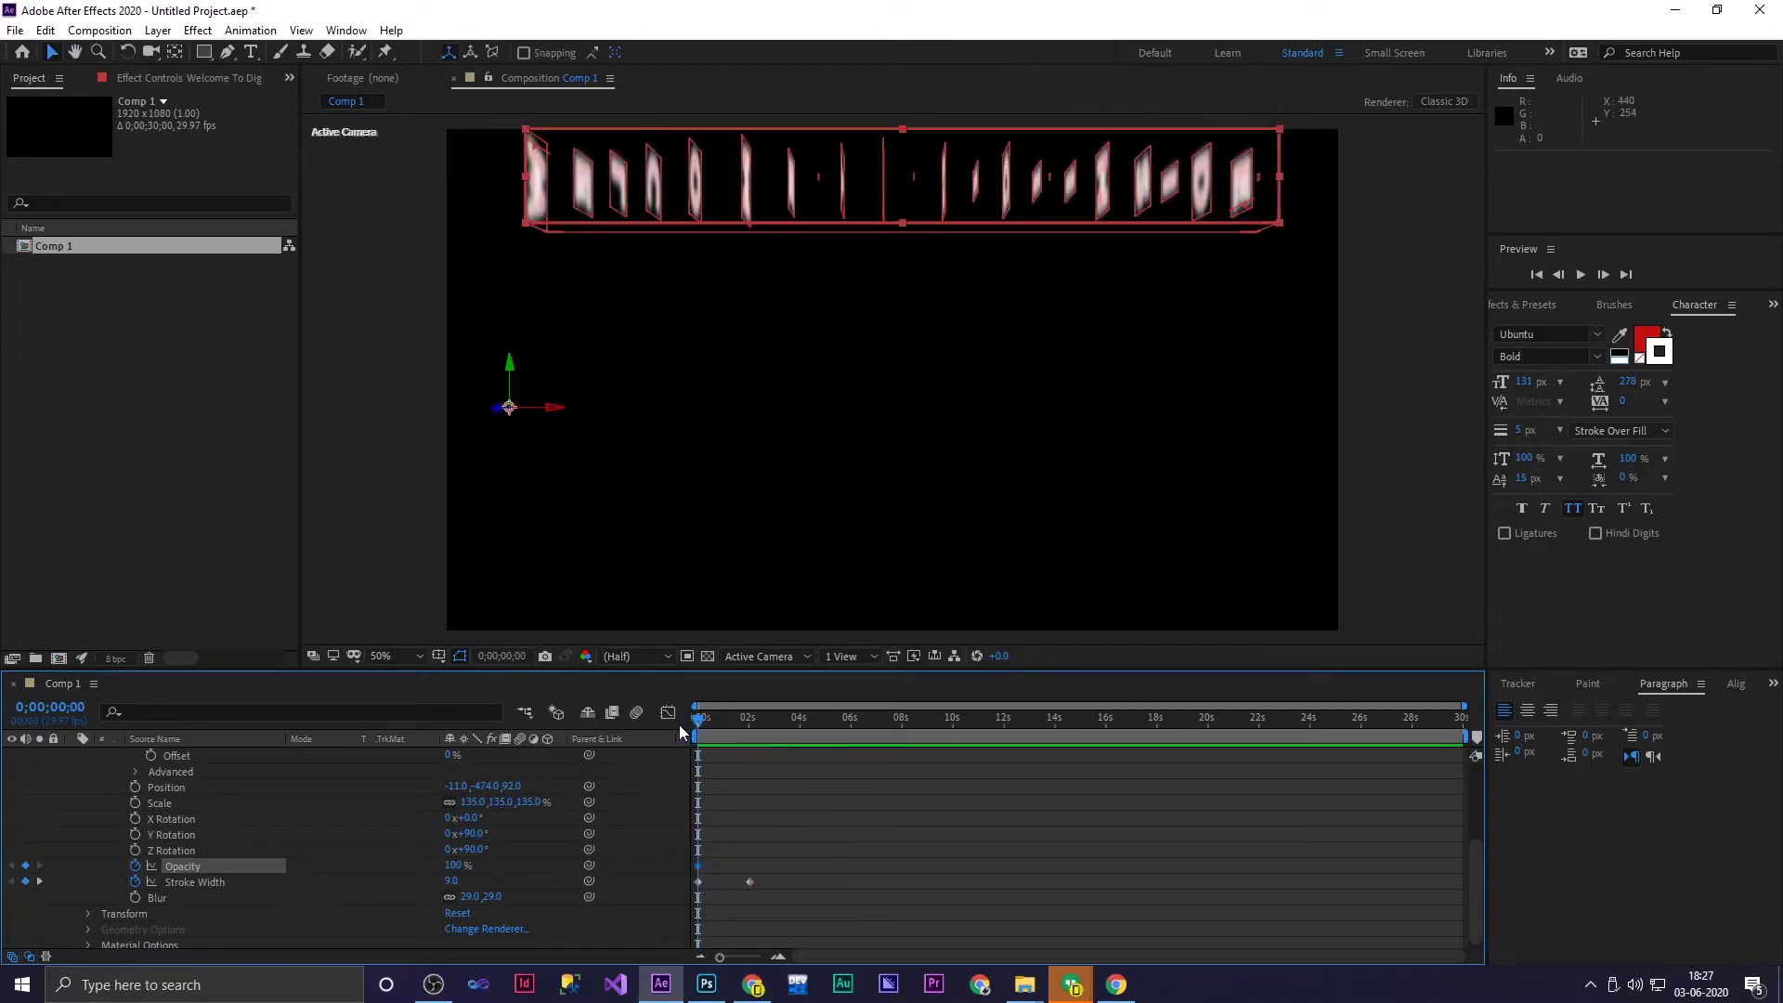
{"action": "key", "text": "space"}
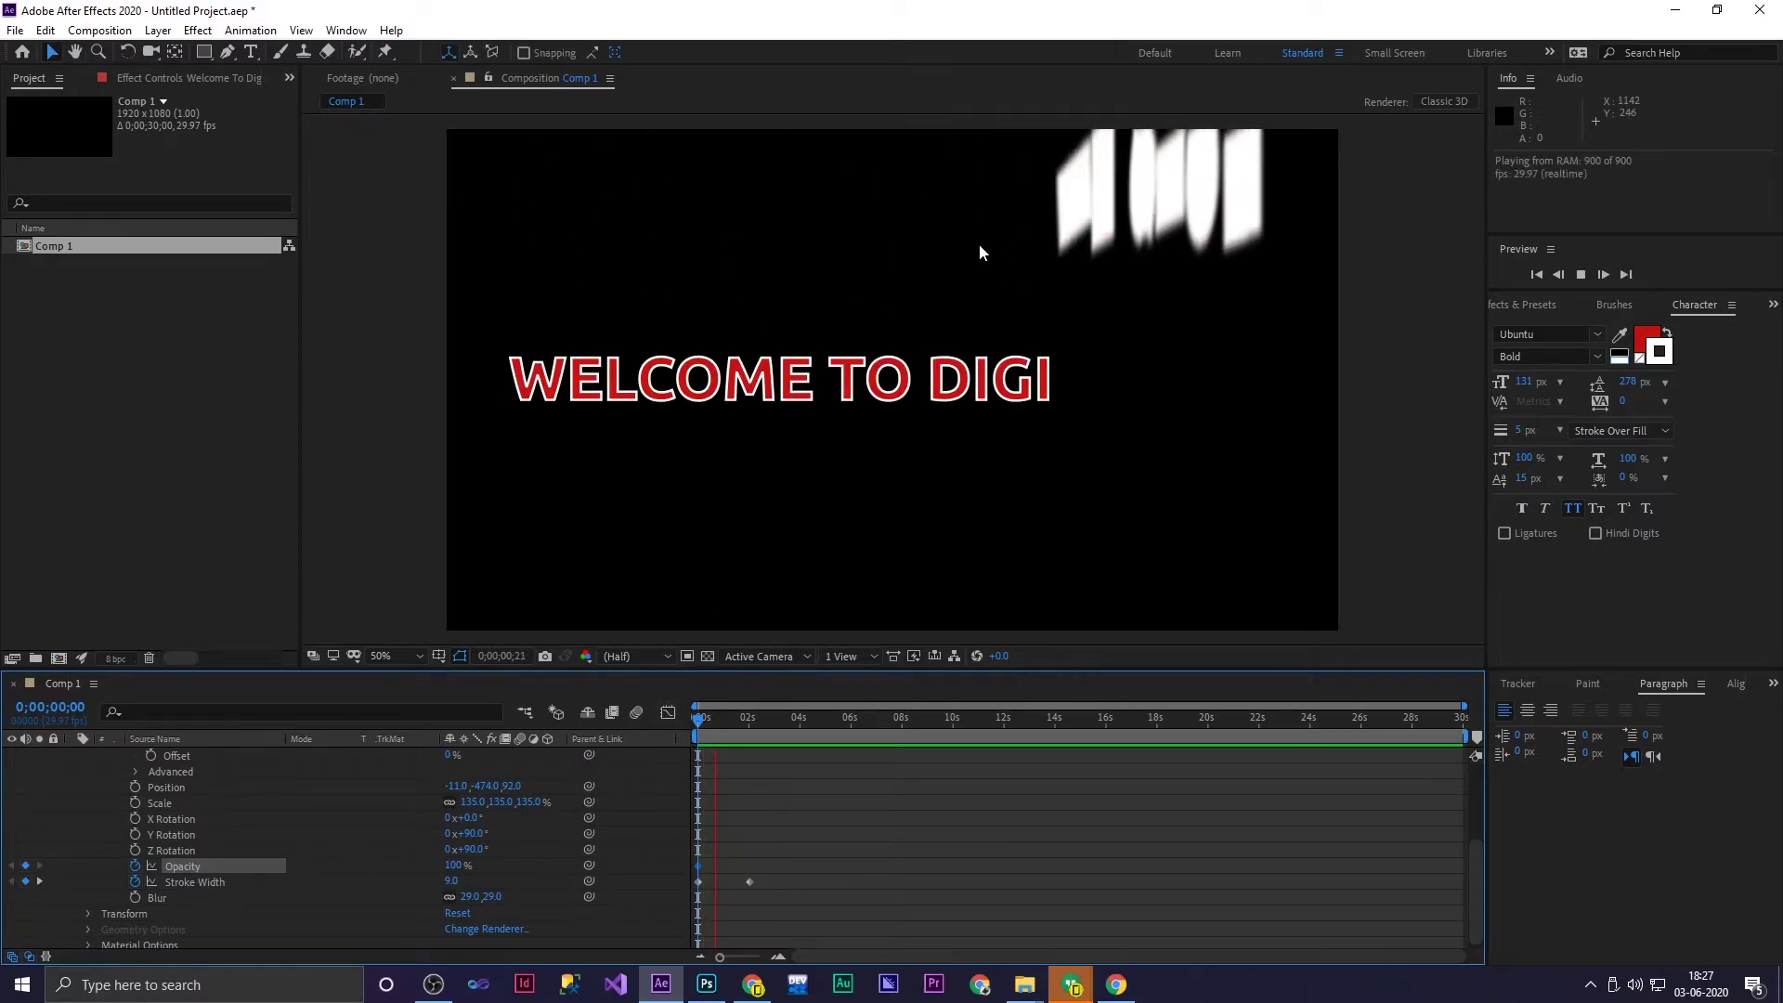
{"action": "key", "text": "space"}
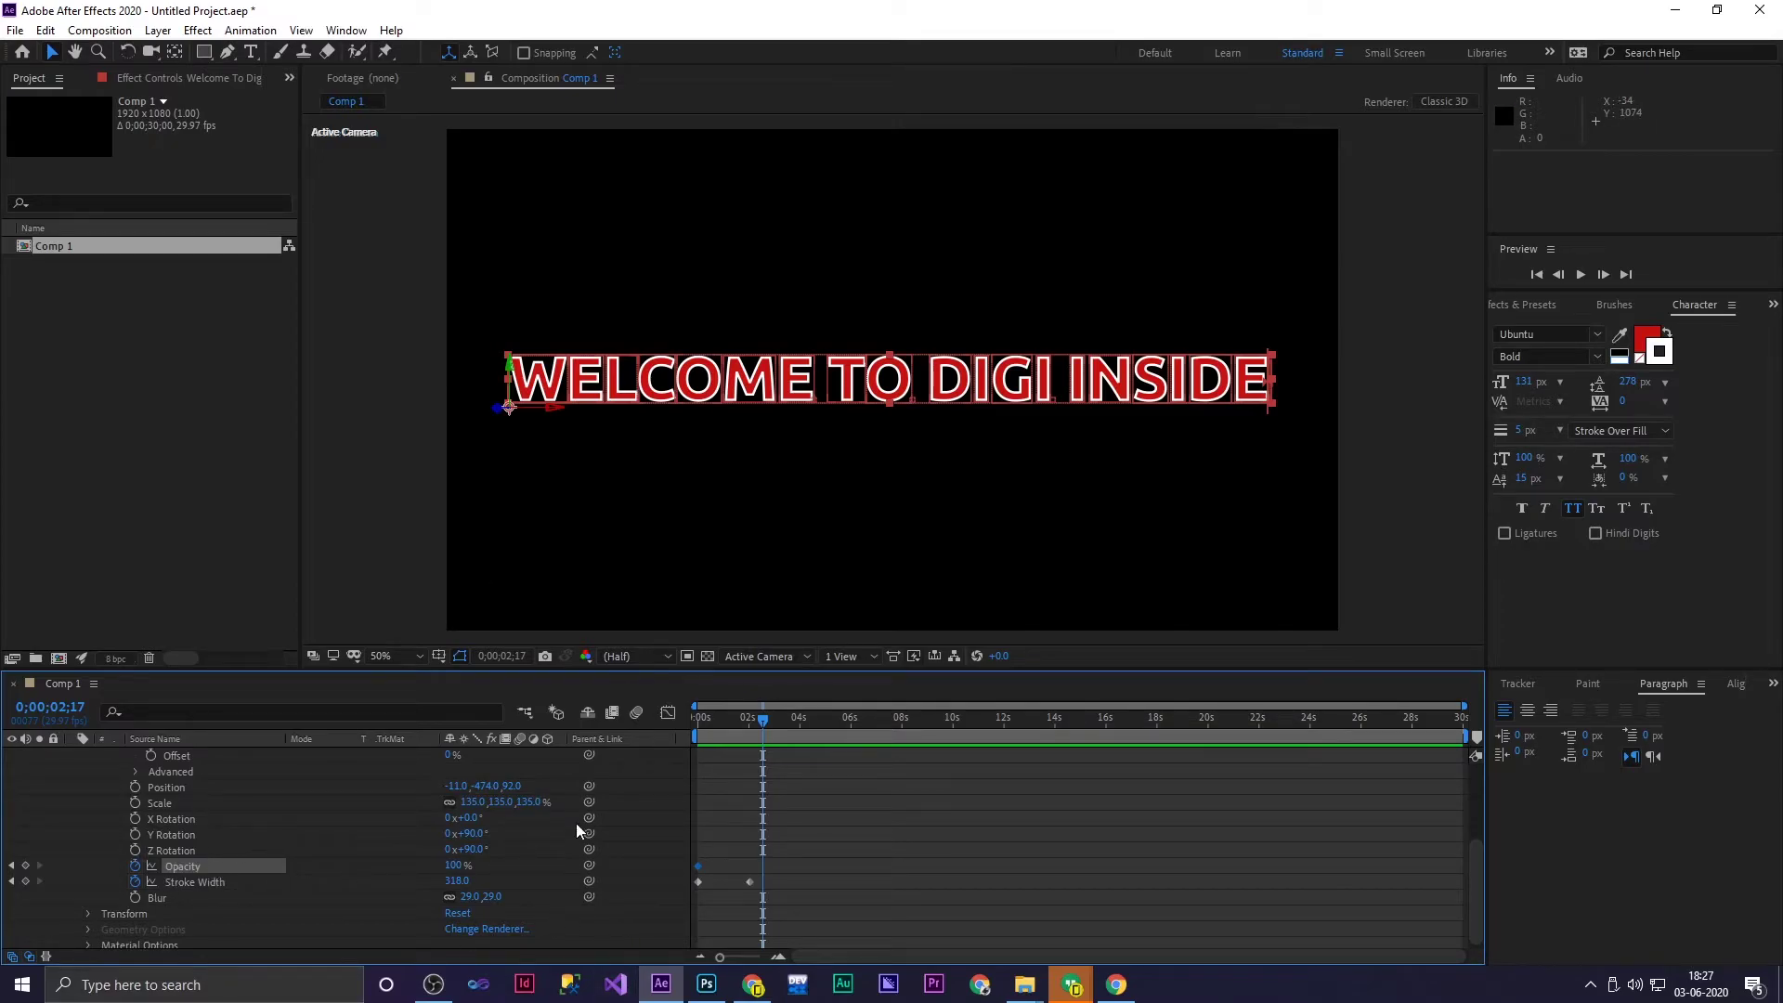
{"action": "scroll", "coordinate": [540, 795], "scroll_direction": "up", "scroll_amount": 2}
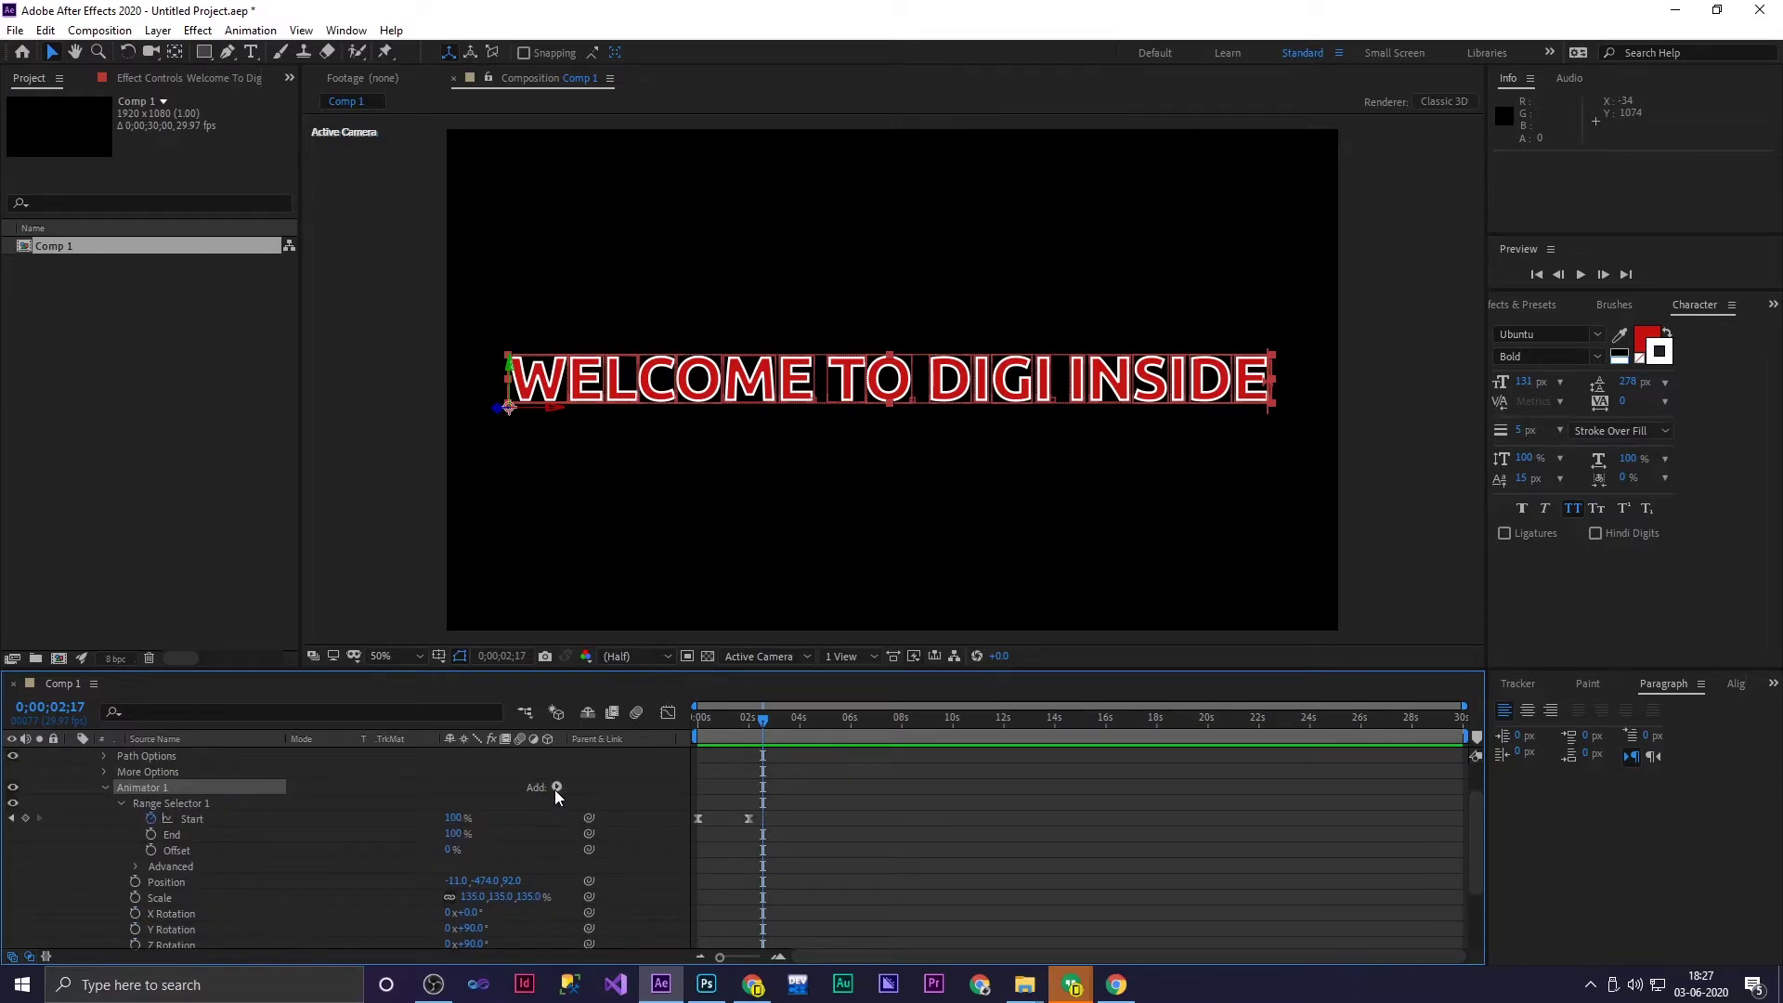
Set Animator 1's Y Rotation to 250°, Z Rotation to 175° and Position Z to -409, and preview the animation from the beginning
{"action": "scroll", "coordinate": [500, 876], "scroll_direction": "down", "scroll_amount": 2}
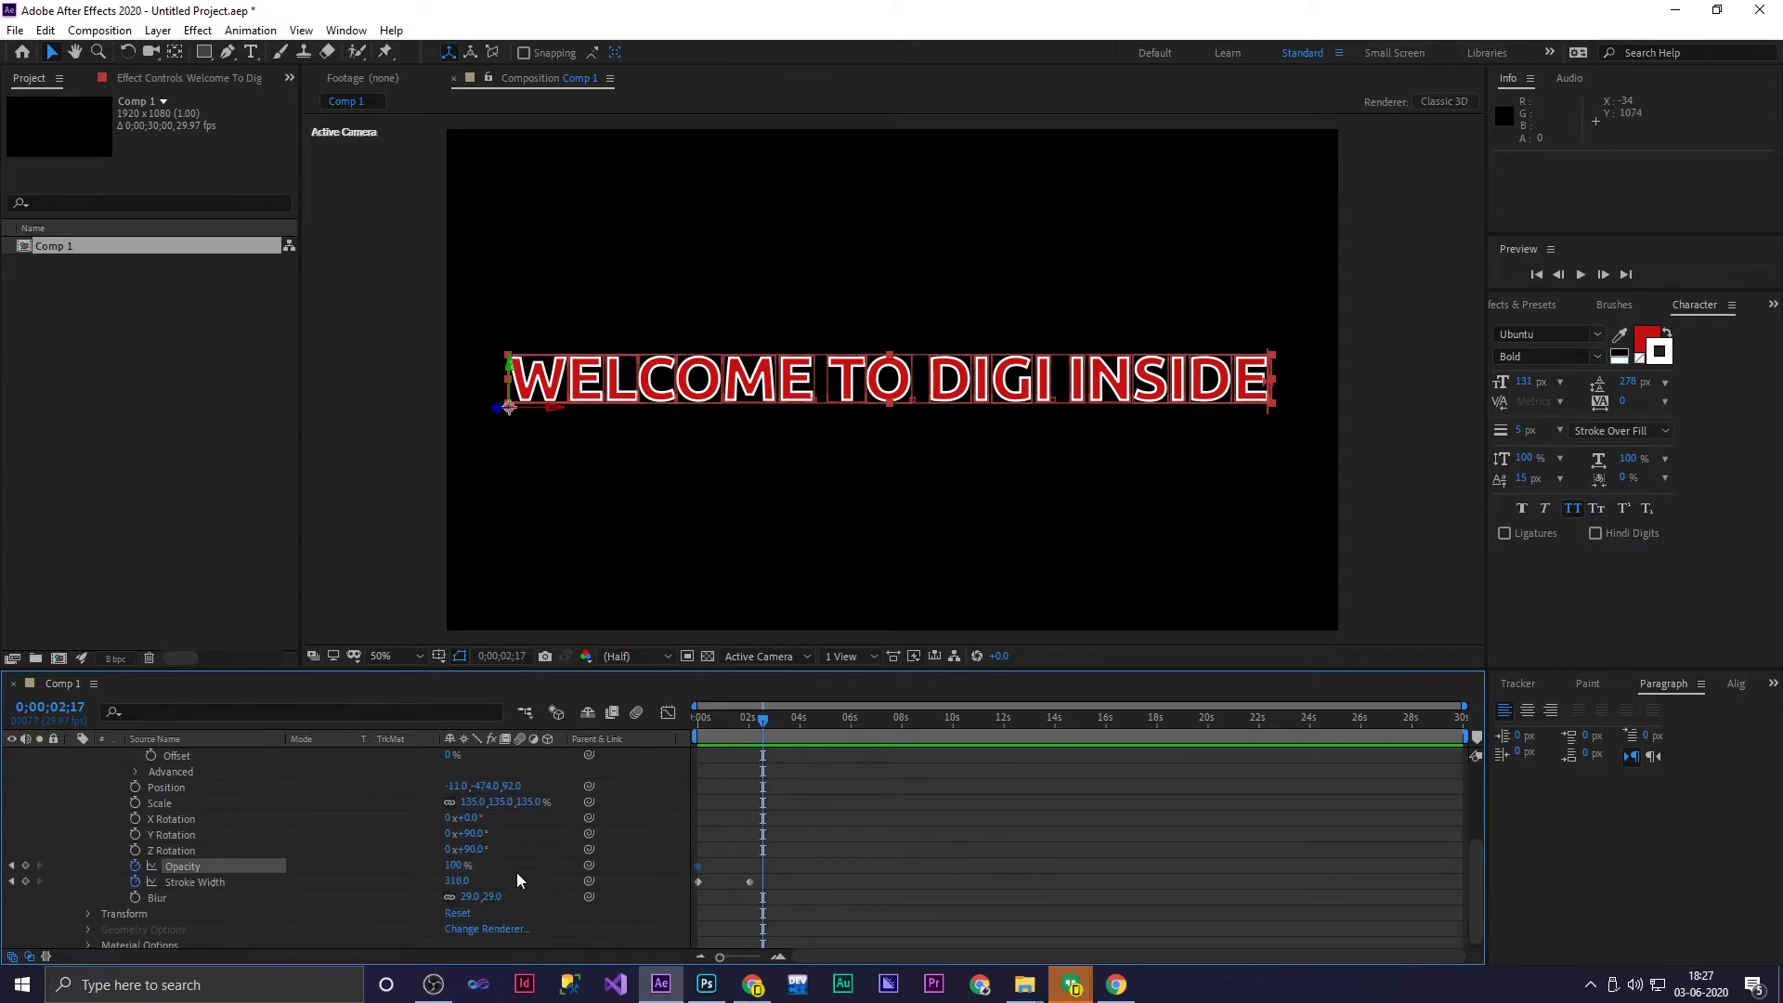
{"action": "left_click_drag", "start_coordinate": [472, 828], "coordinate": [489, 829]}
{"action": "left_click_drag", "start_coordinate": [761, 719], "coordinate": [686, 726]}
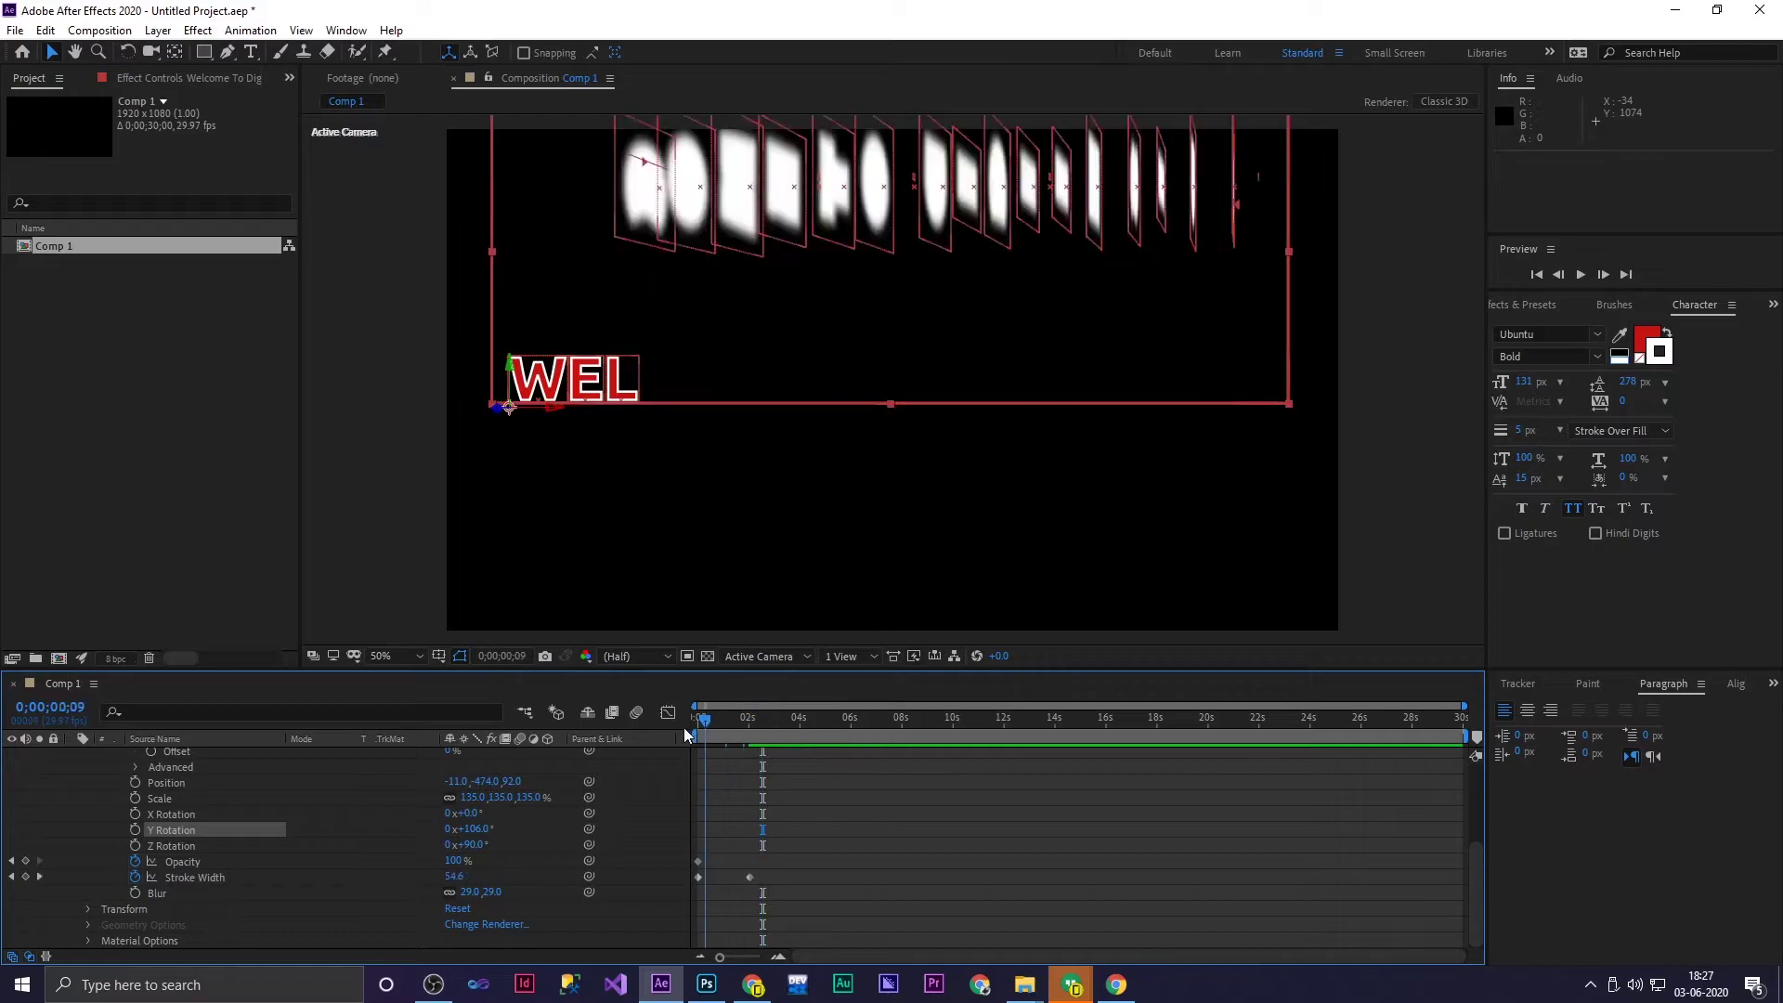
{"action": "left_click_drag", "start_coordinate": [472, 844], "coordinate": [93, 769]}
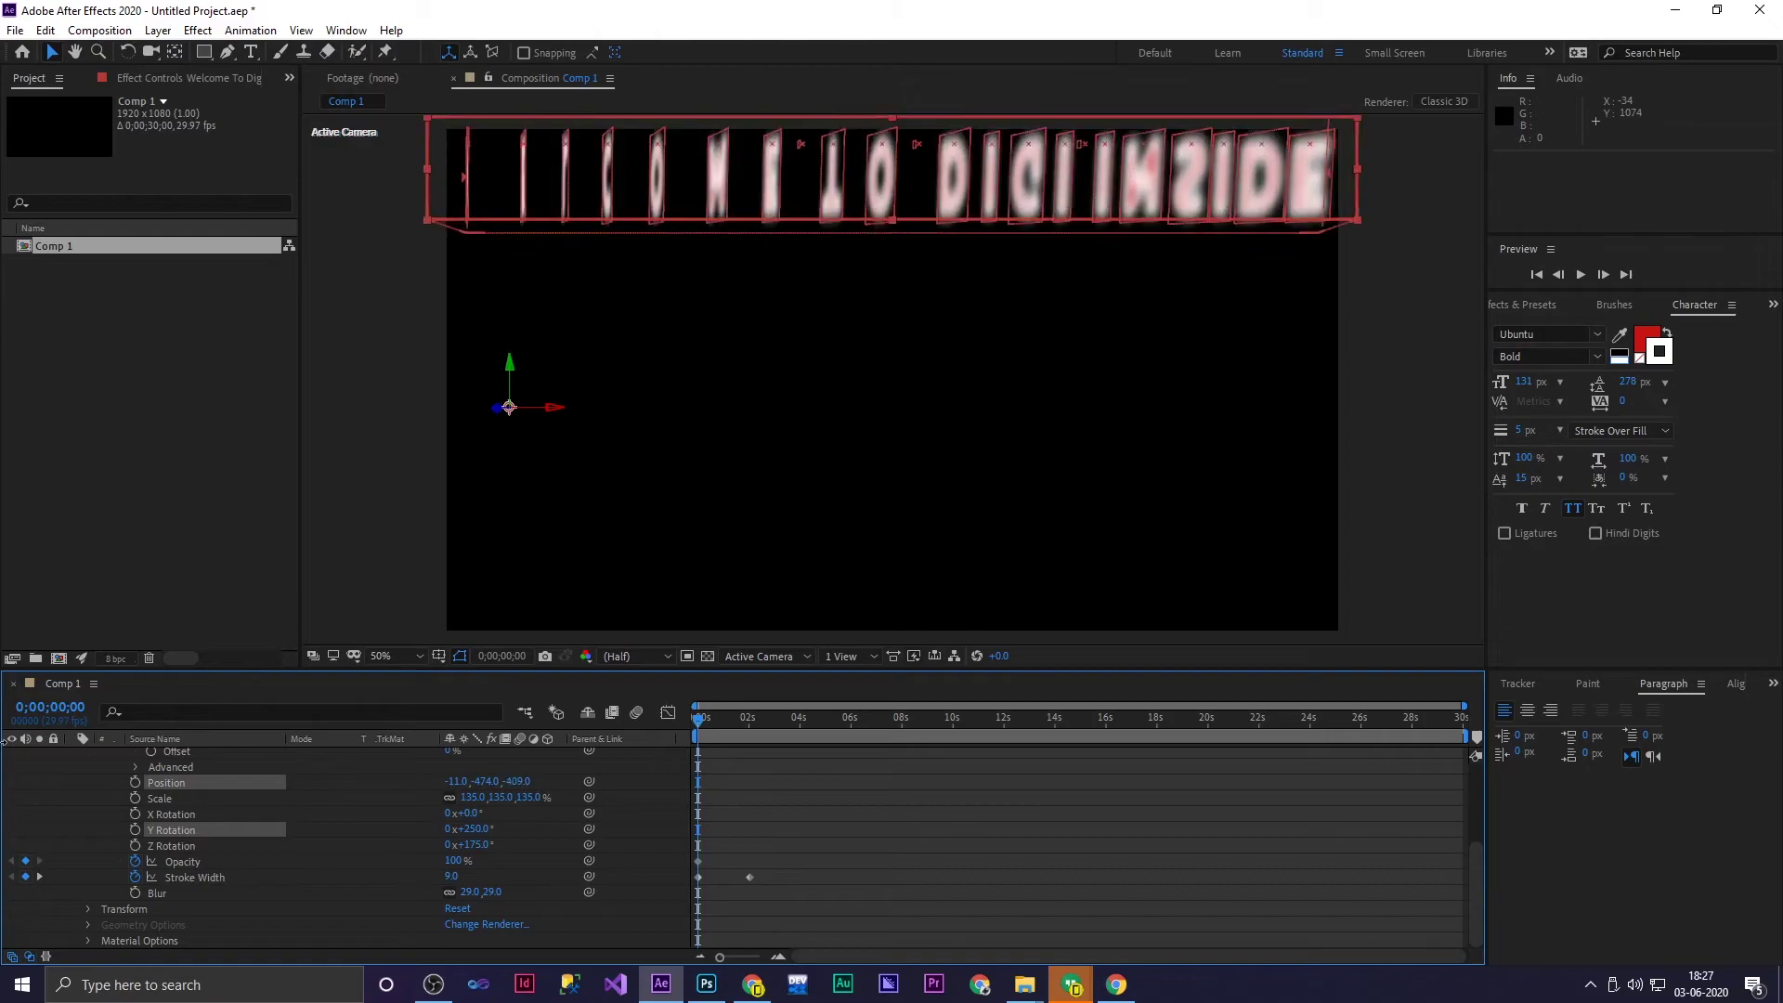
{"action": "key", "text": "space"}
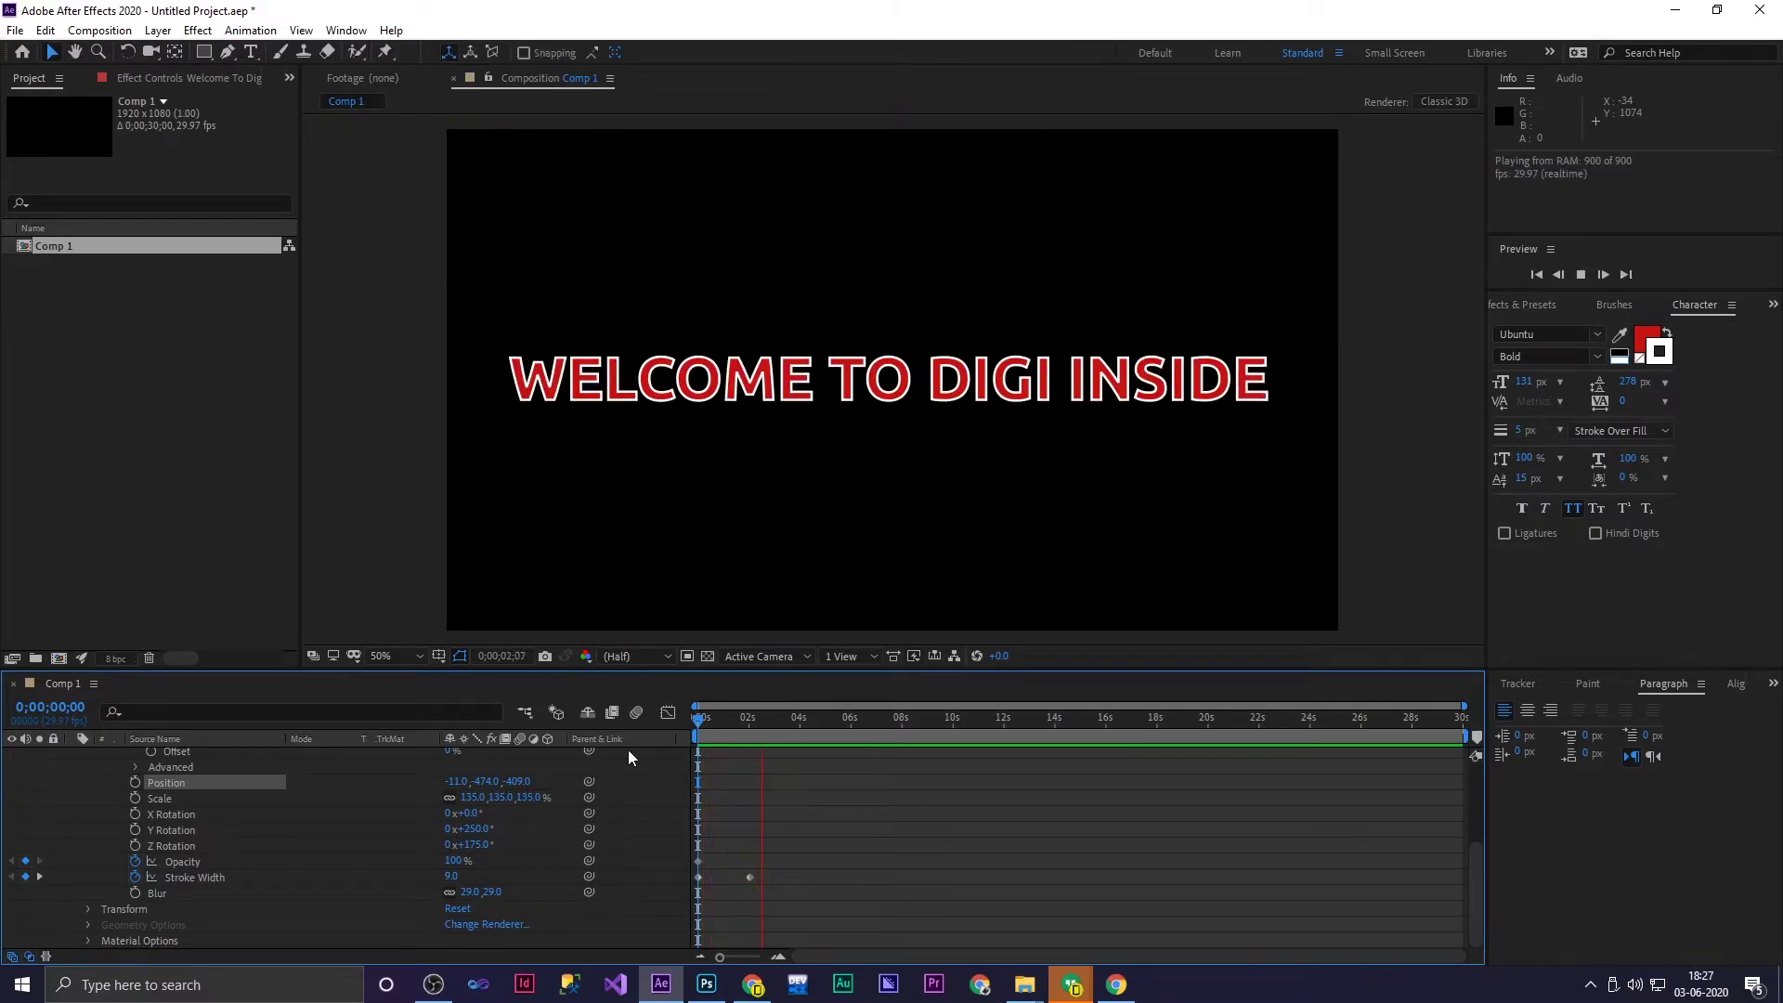
{"action": "key", "text": "space"}
Delete Animator 1 with its range selector and properties from the title layer
{"action": "scroll", "coordinate": [628, 749], "scroll_direction": "up", "scroll_amount": 5}
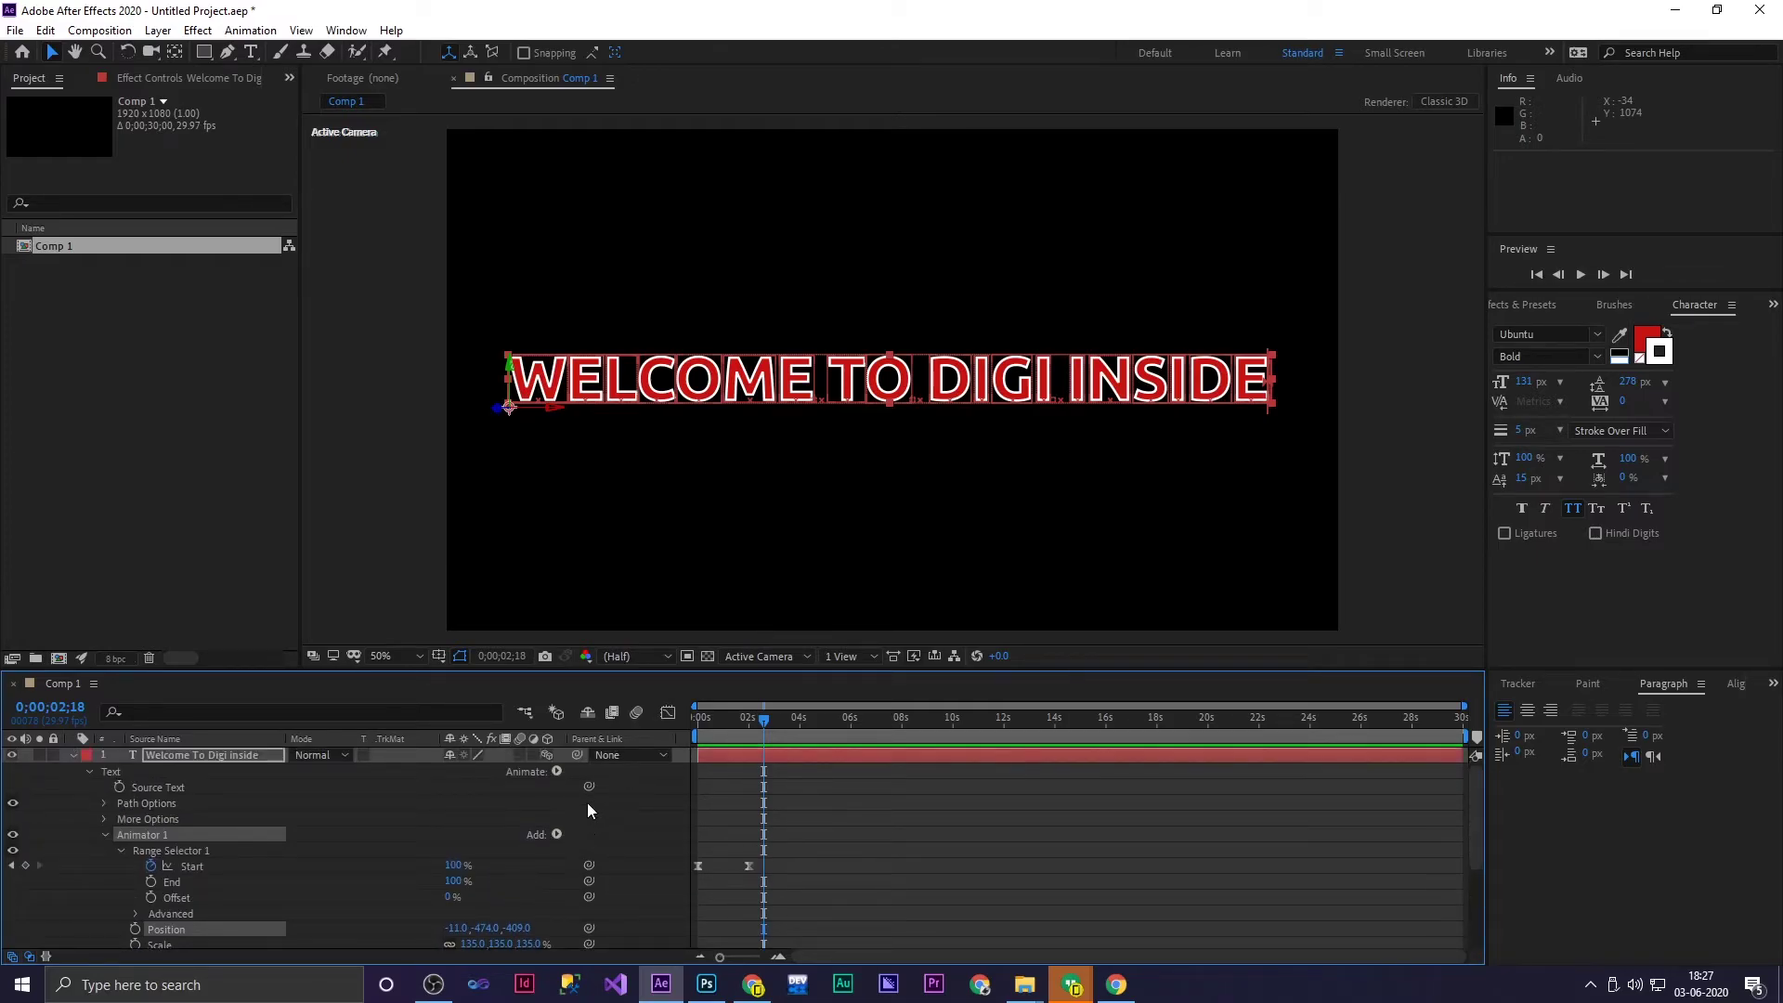
{"action": "scroll", "coordinate": [589, 809], "scroll_direction": "down", "scroll_amount": 1}
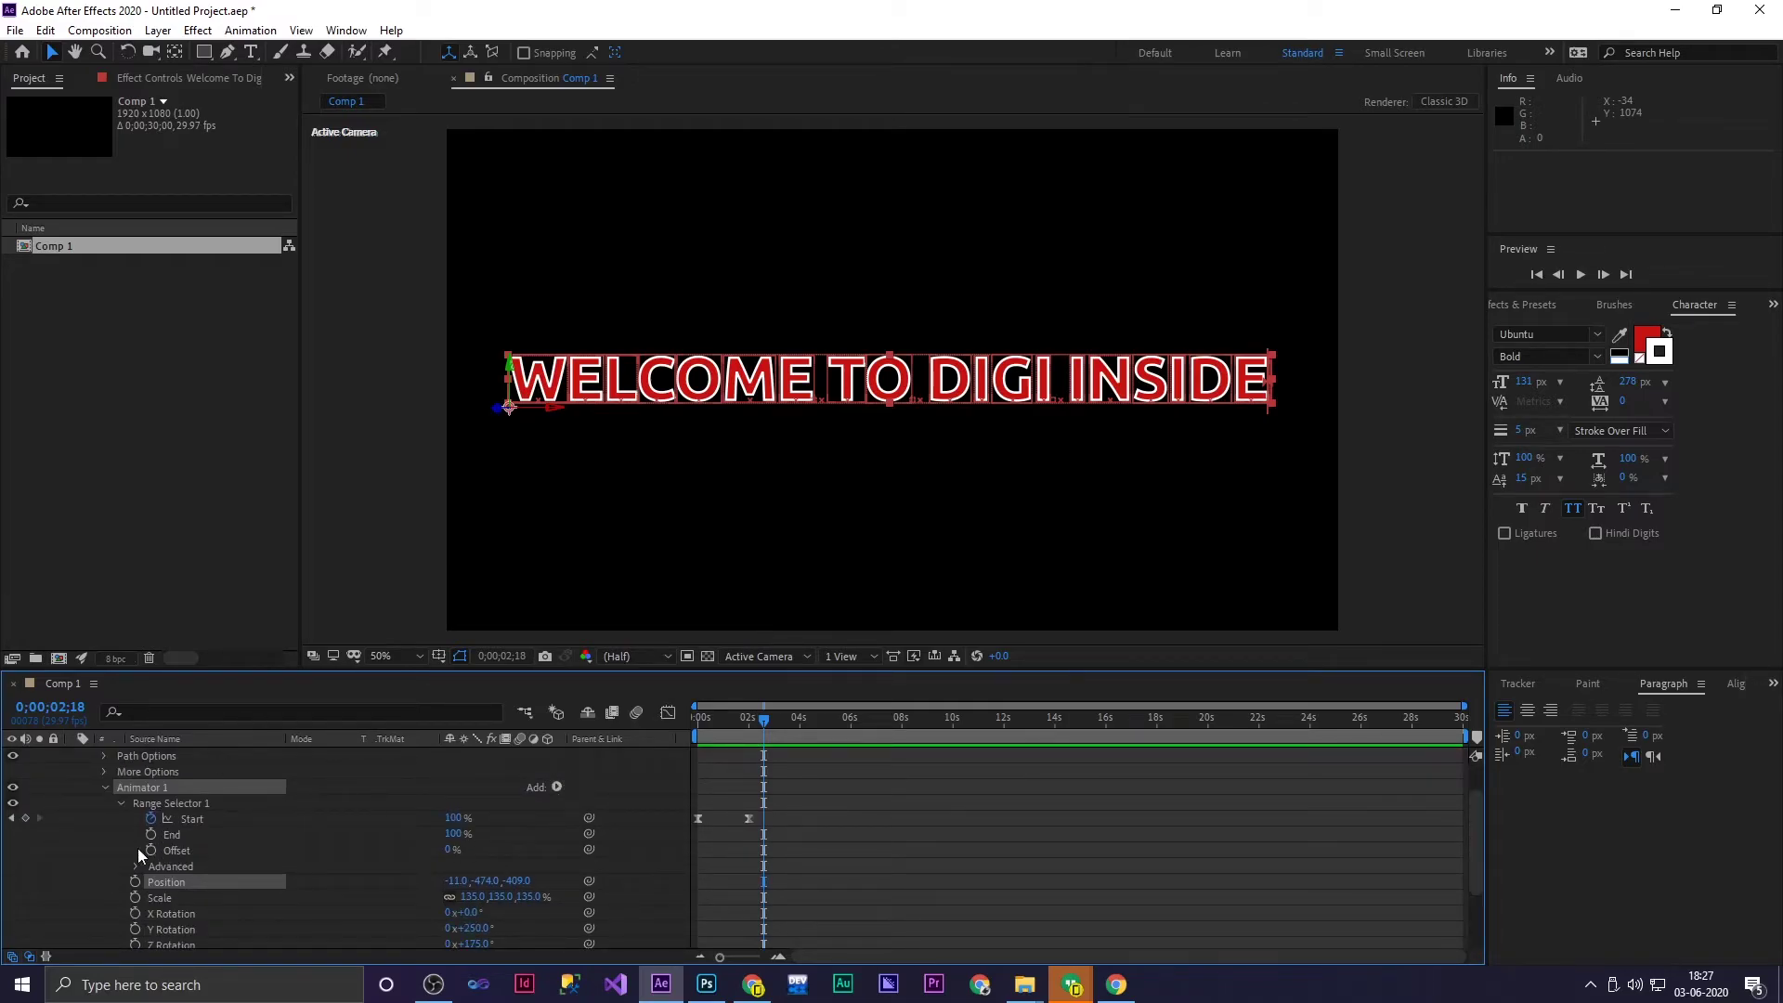
{"action": "left_click", "coordinate": [143, 802]}
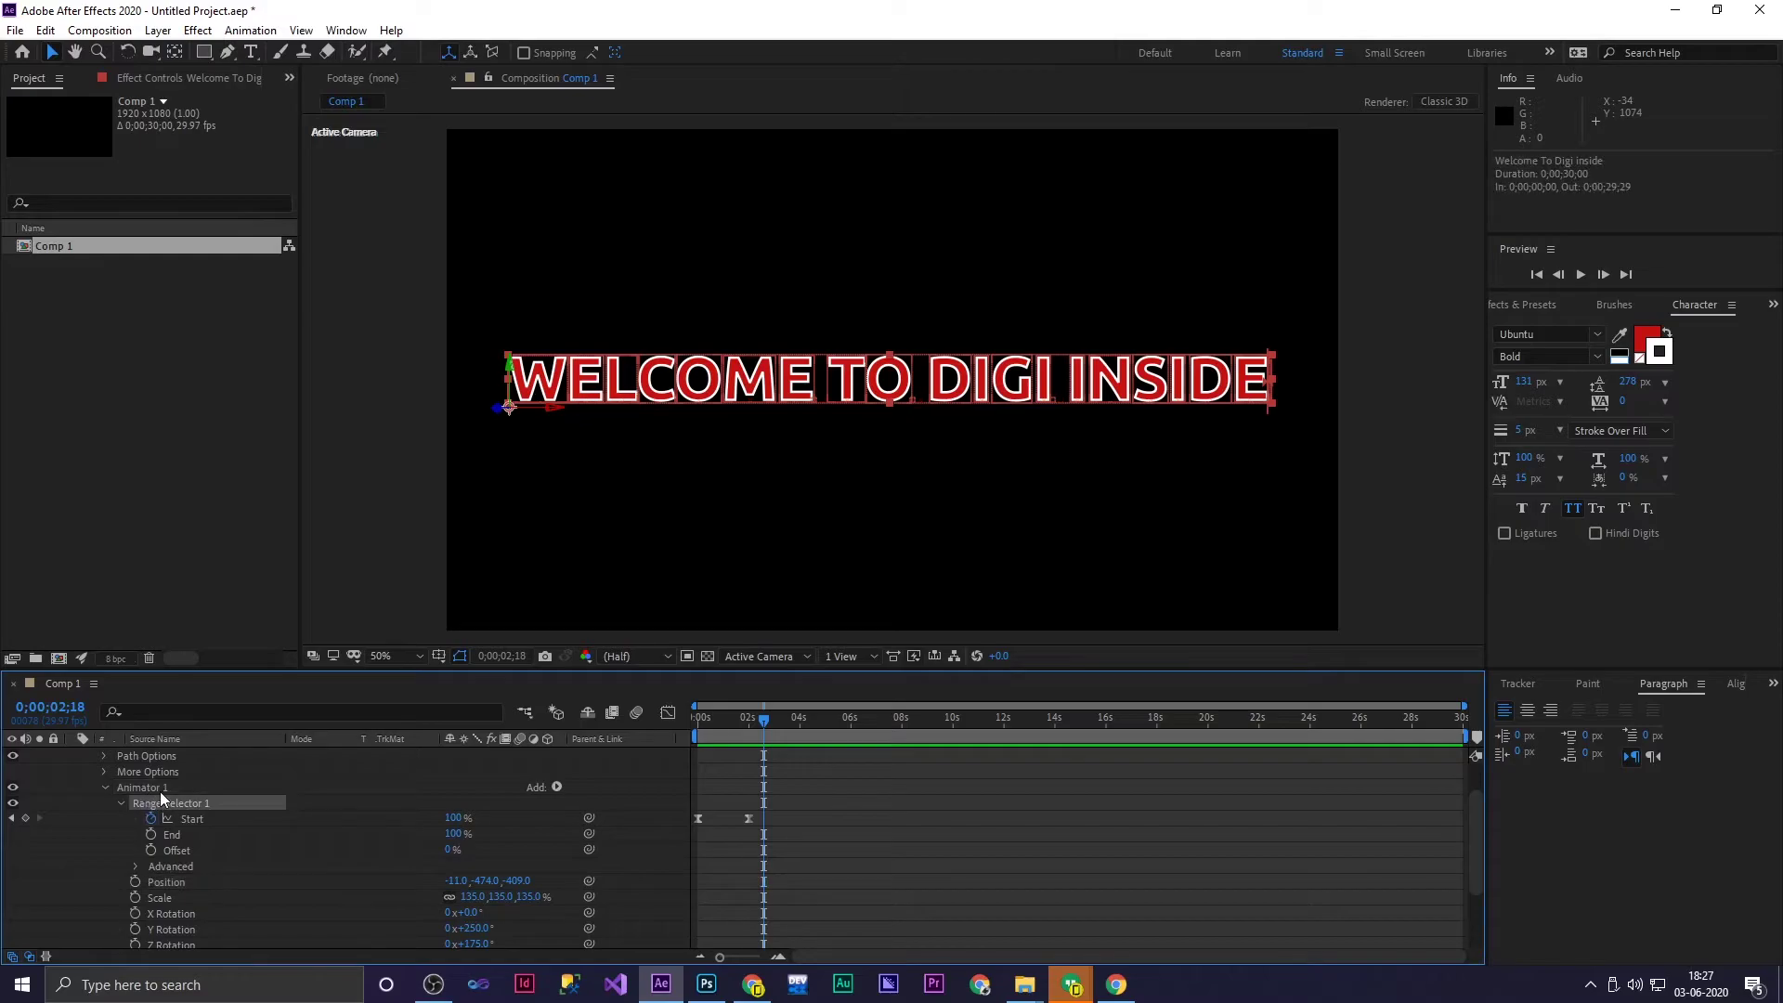
{"action": "key", "text": "Delete"}
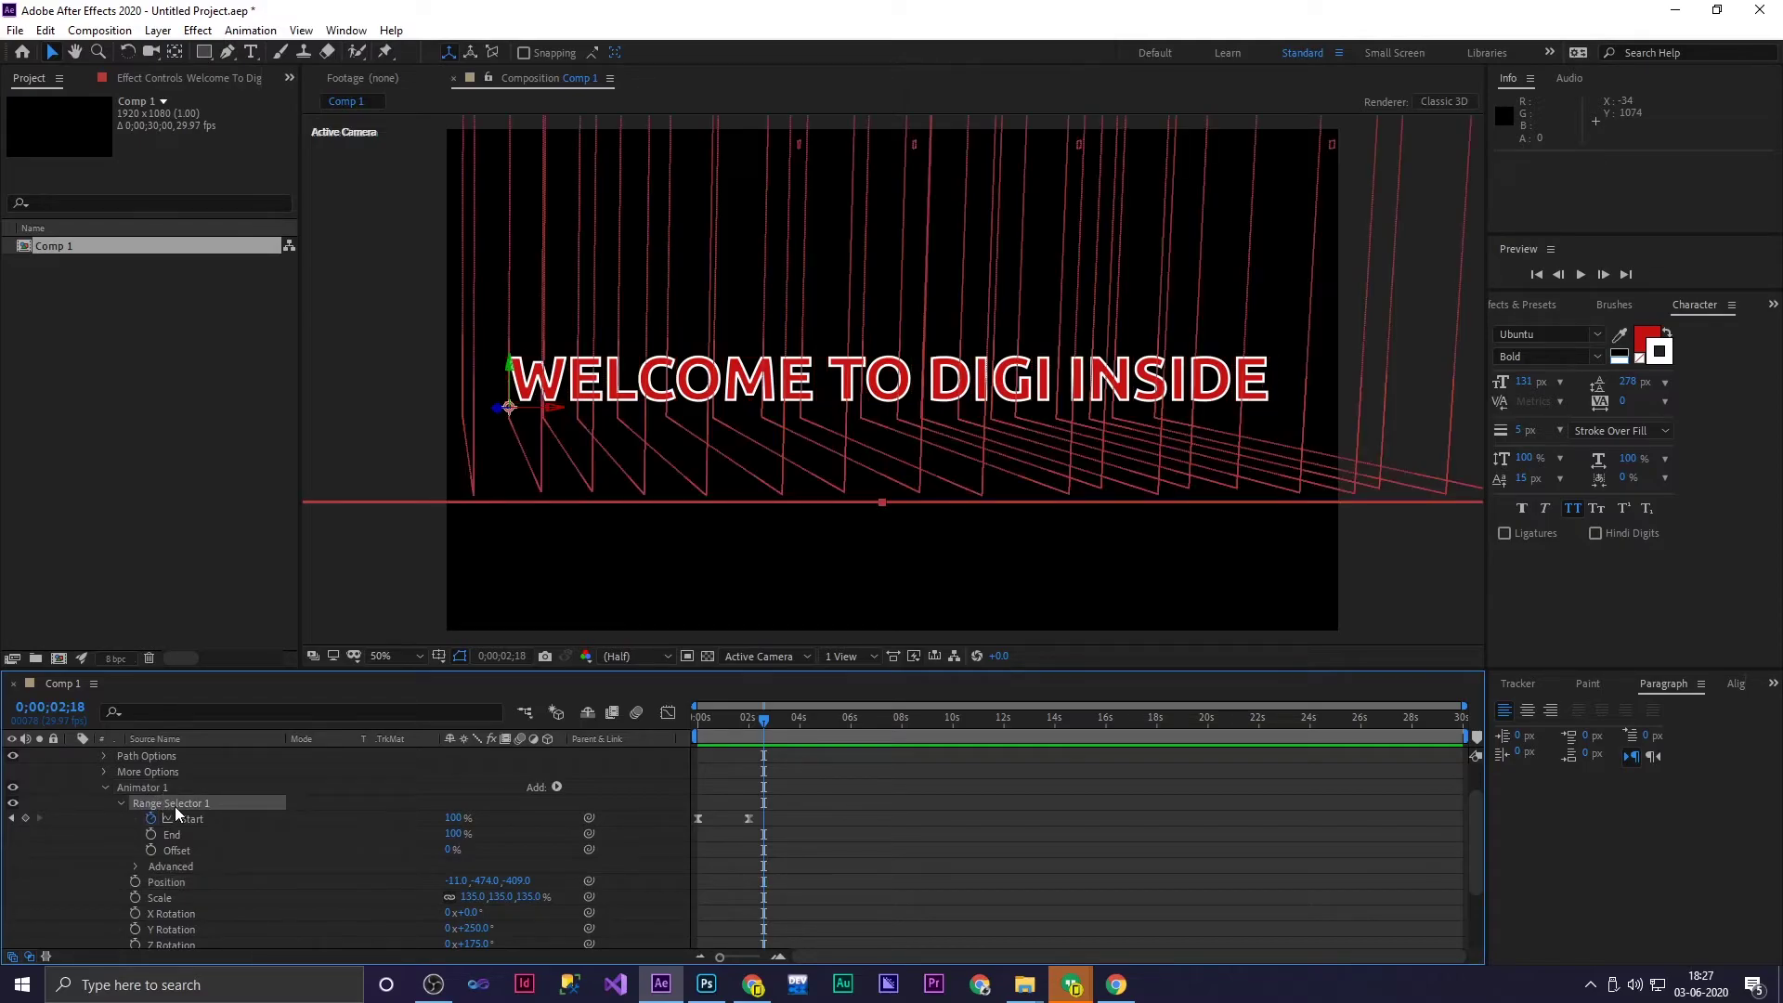
{"action": "left_click", "coordinate": [158, 791]}
{"action": "key", "text": "Delete"}
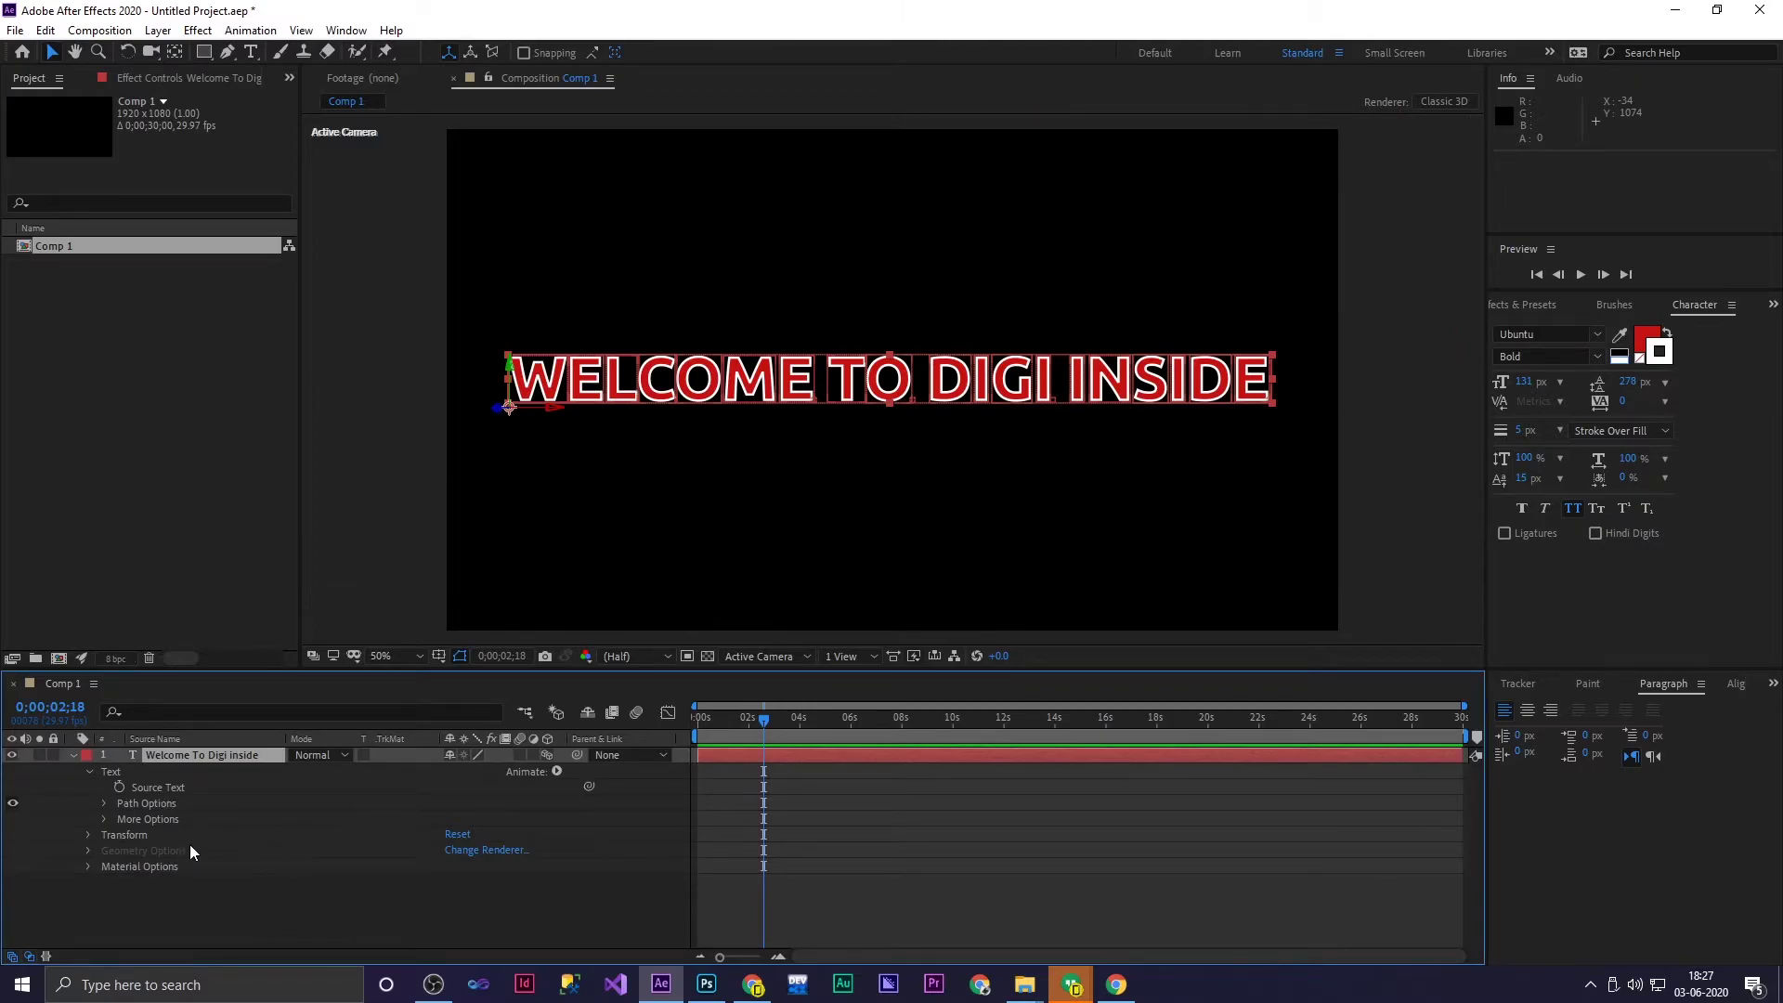
Add a new Position animator to the title and give it a Wiggly selector with the playhead at the beginning
{"action": "left_click", "coordinate": [556, 772]}
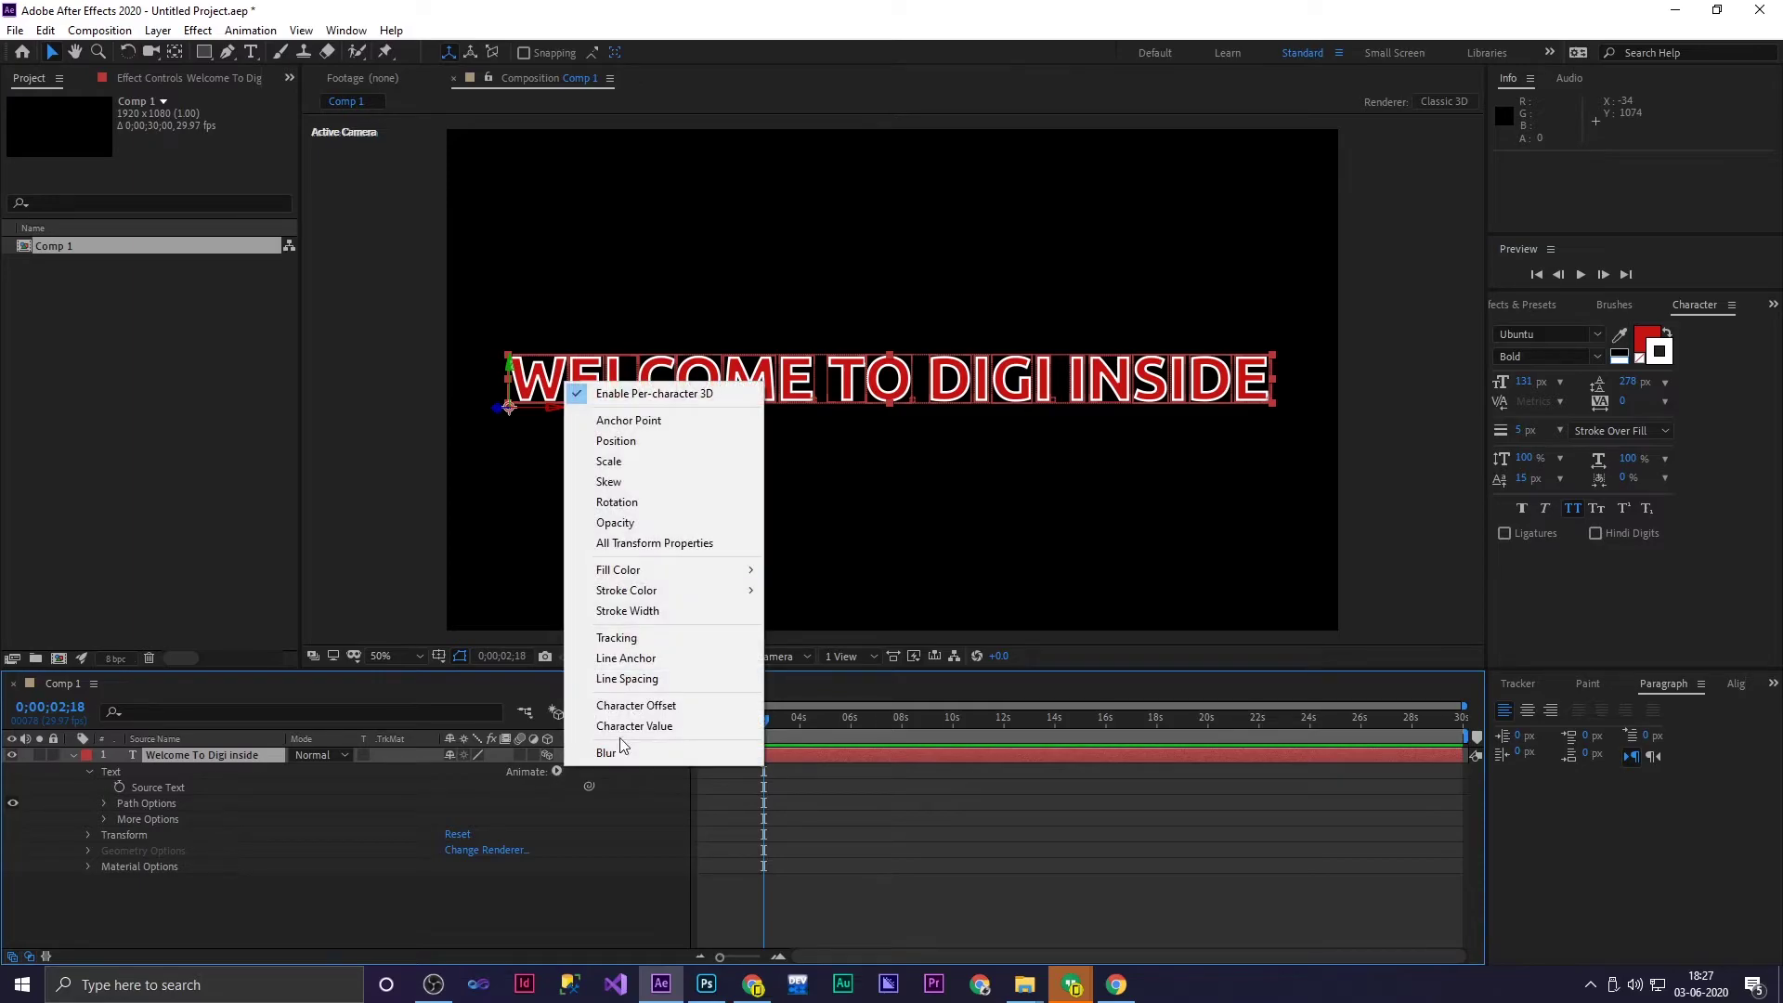
{"action": "left_click", "coordinate": [618, 442]}
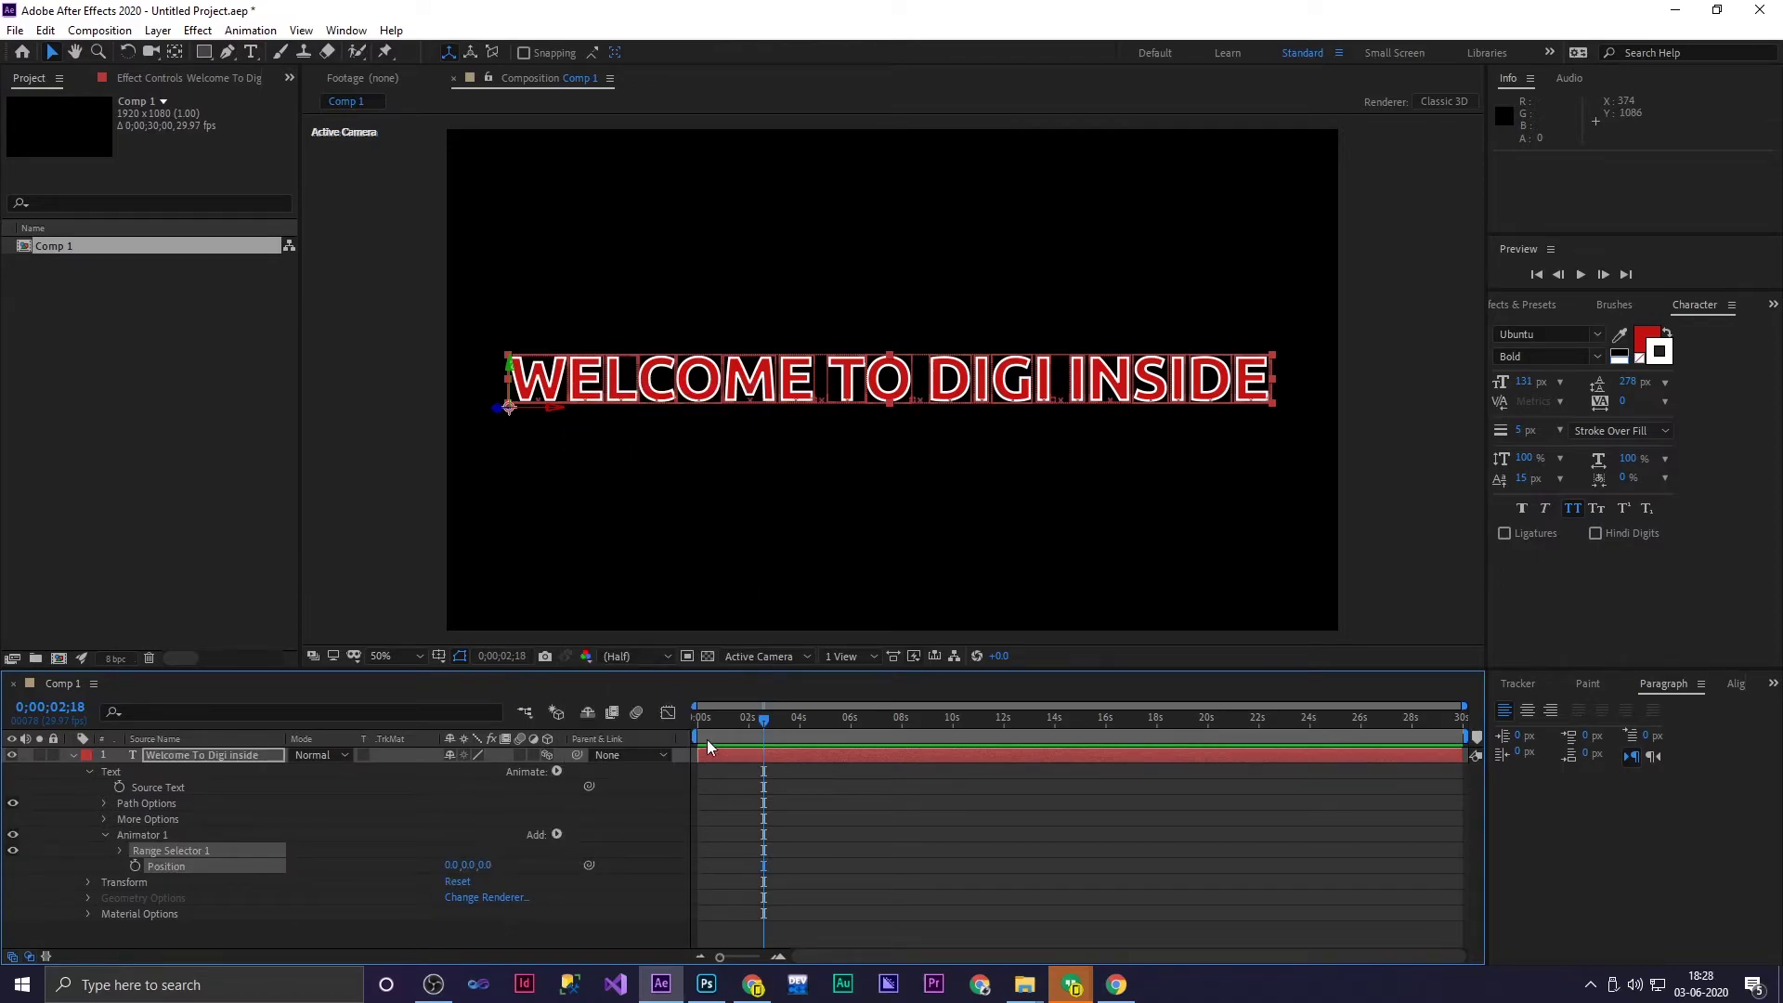
{"action": "left_click_drag", "start_coordinate": [760, 721], "coordinate": [671, 734]}
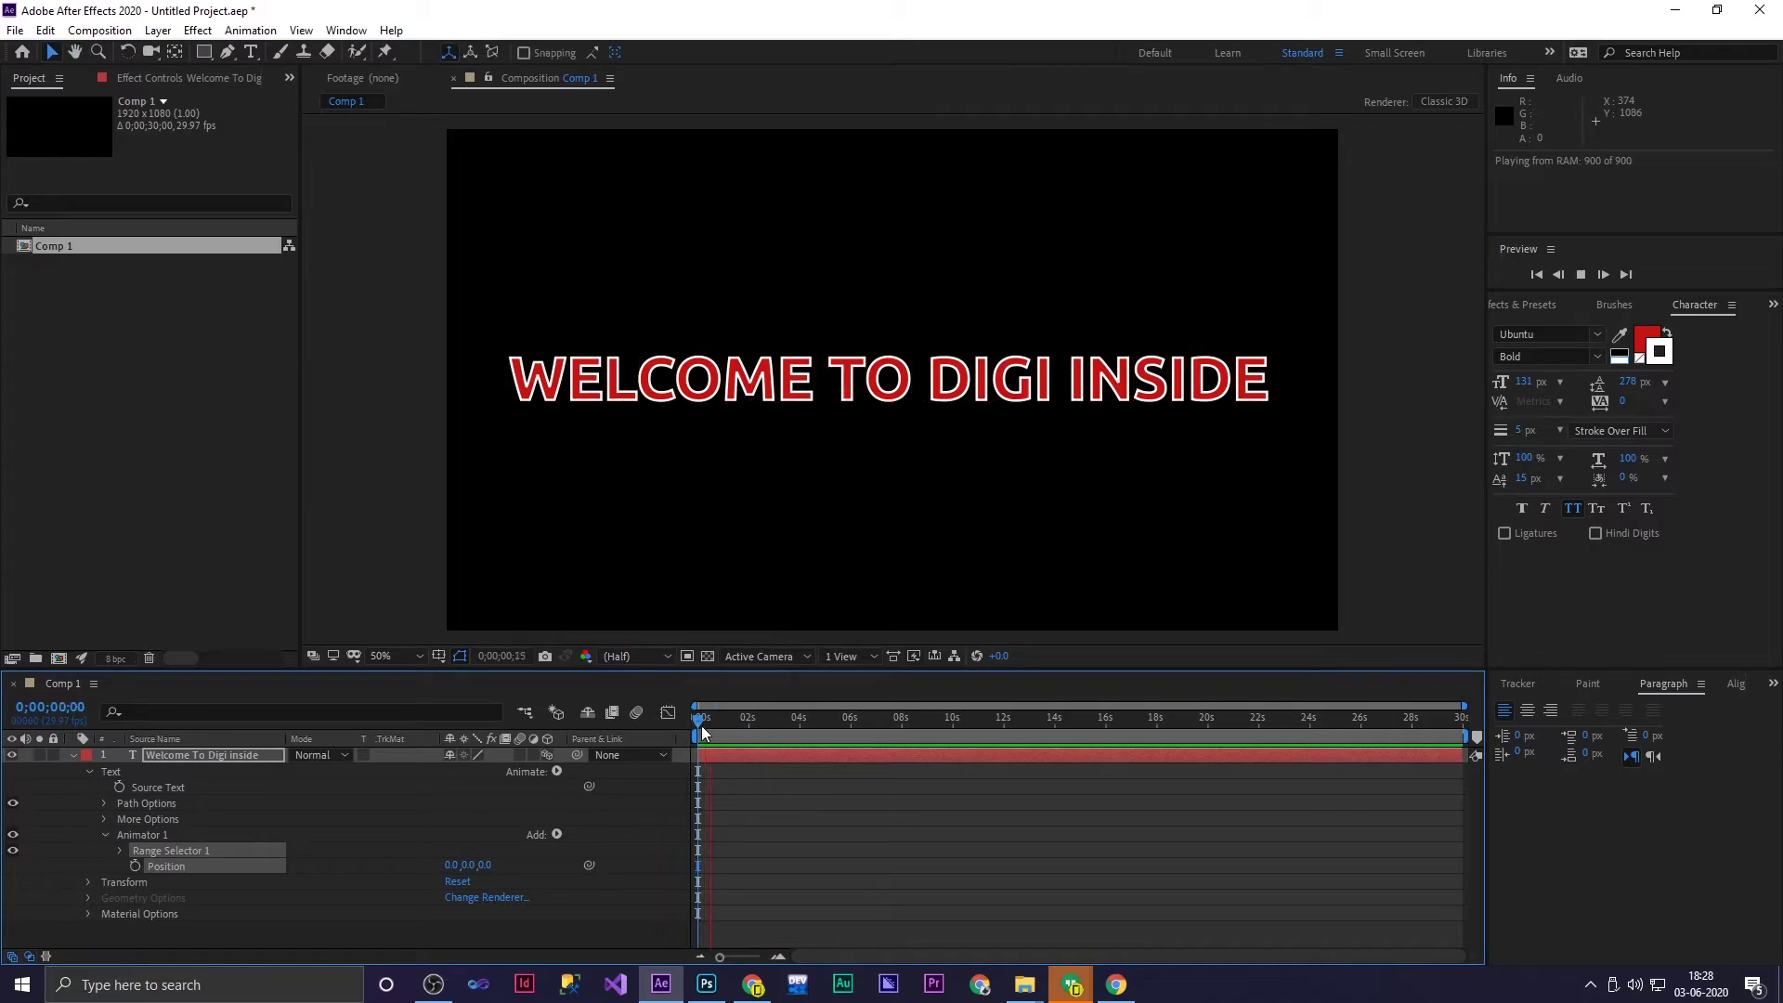
{"action": "left_click", "coordinate": [556, 834]}
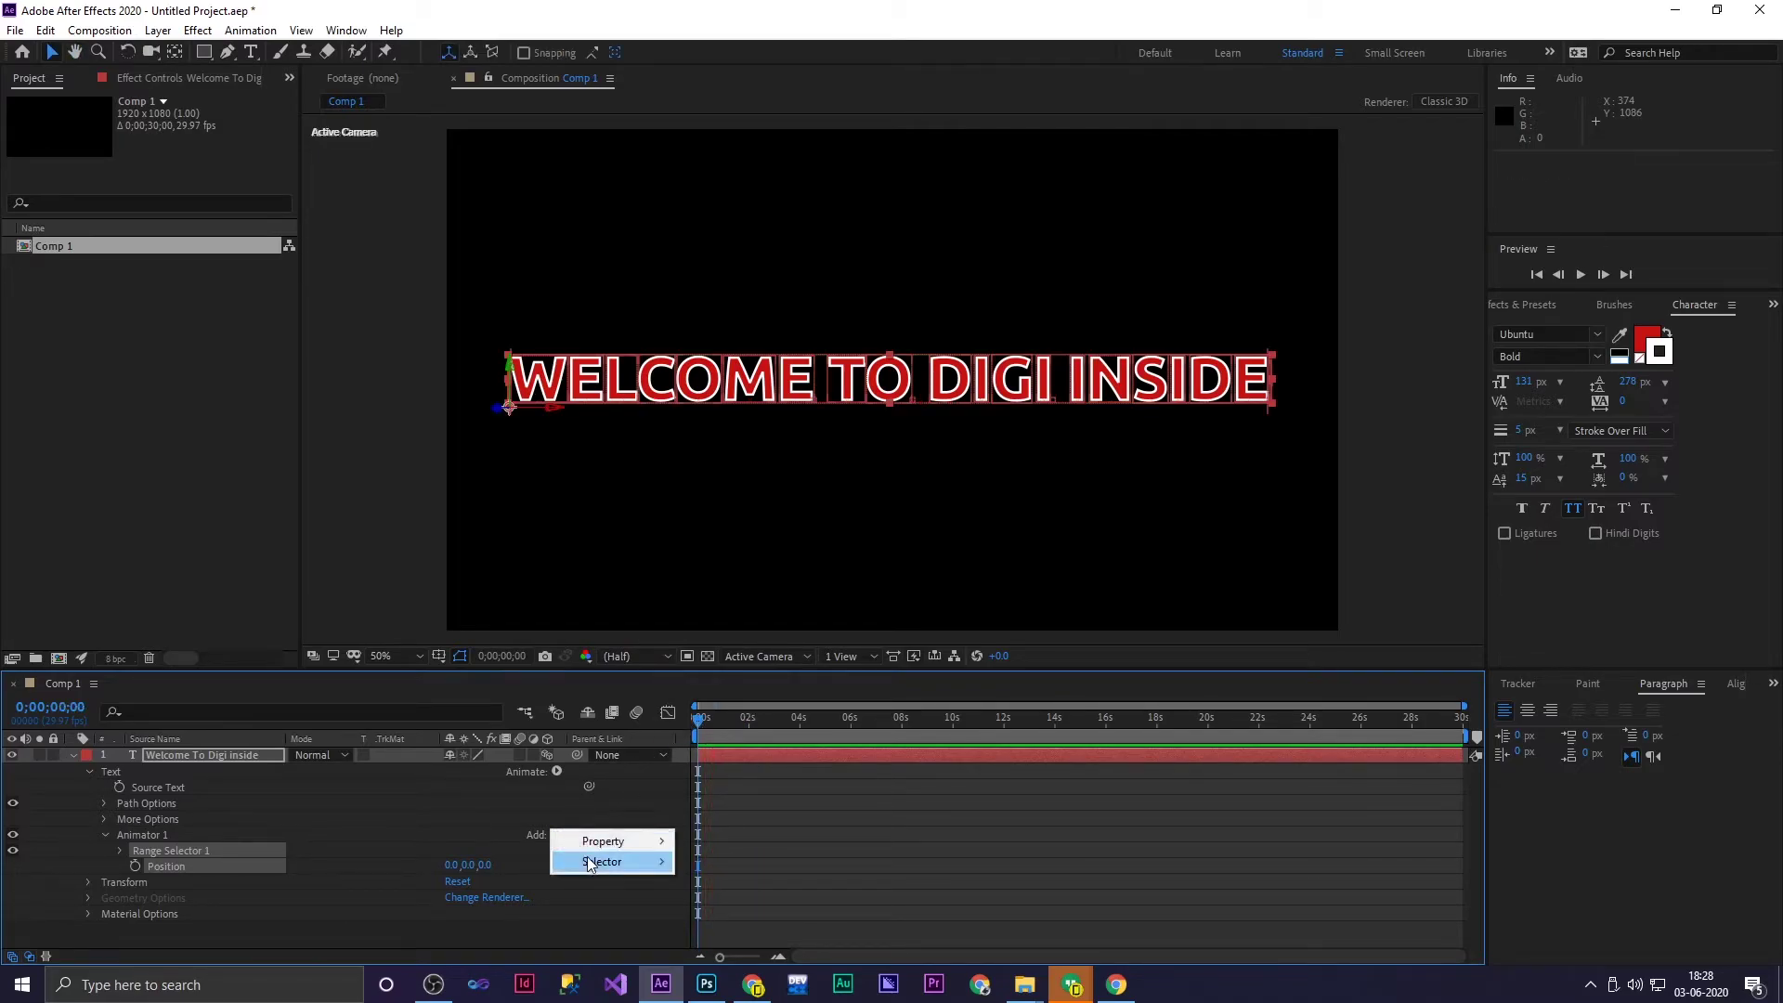
{"action": "mouse_move", "coordinate": [589, 860]}
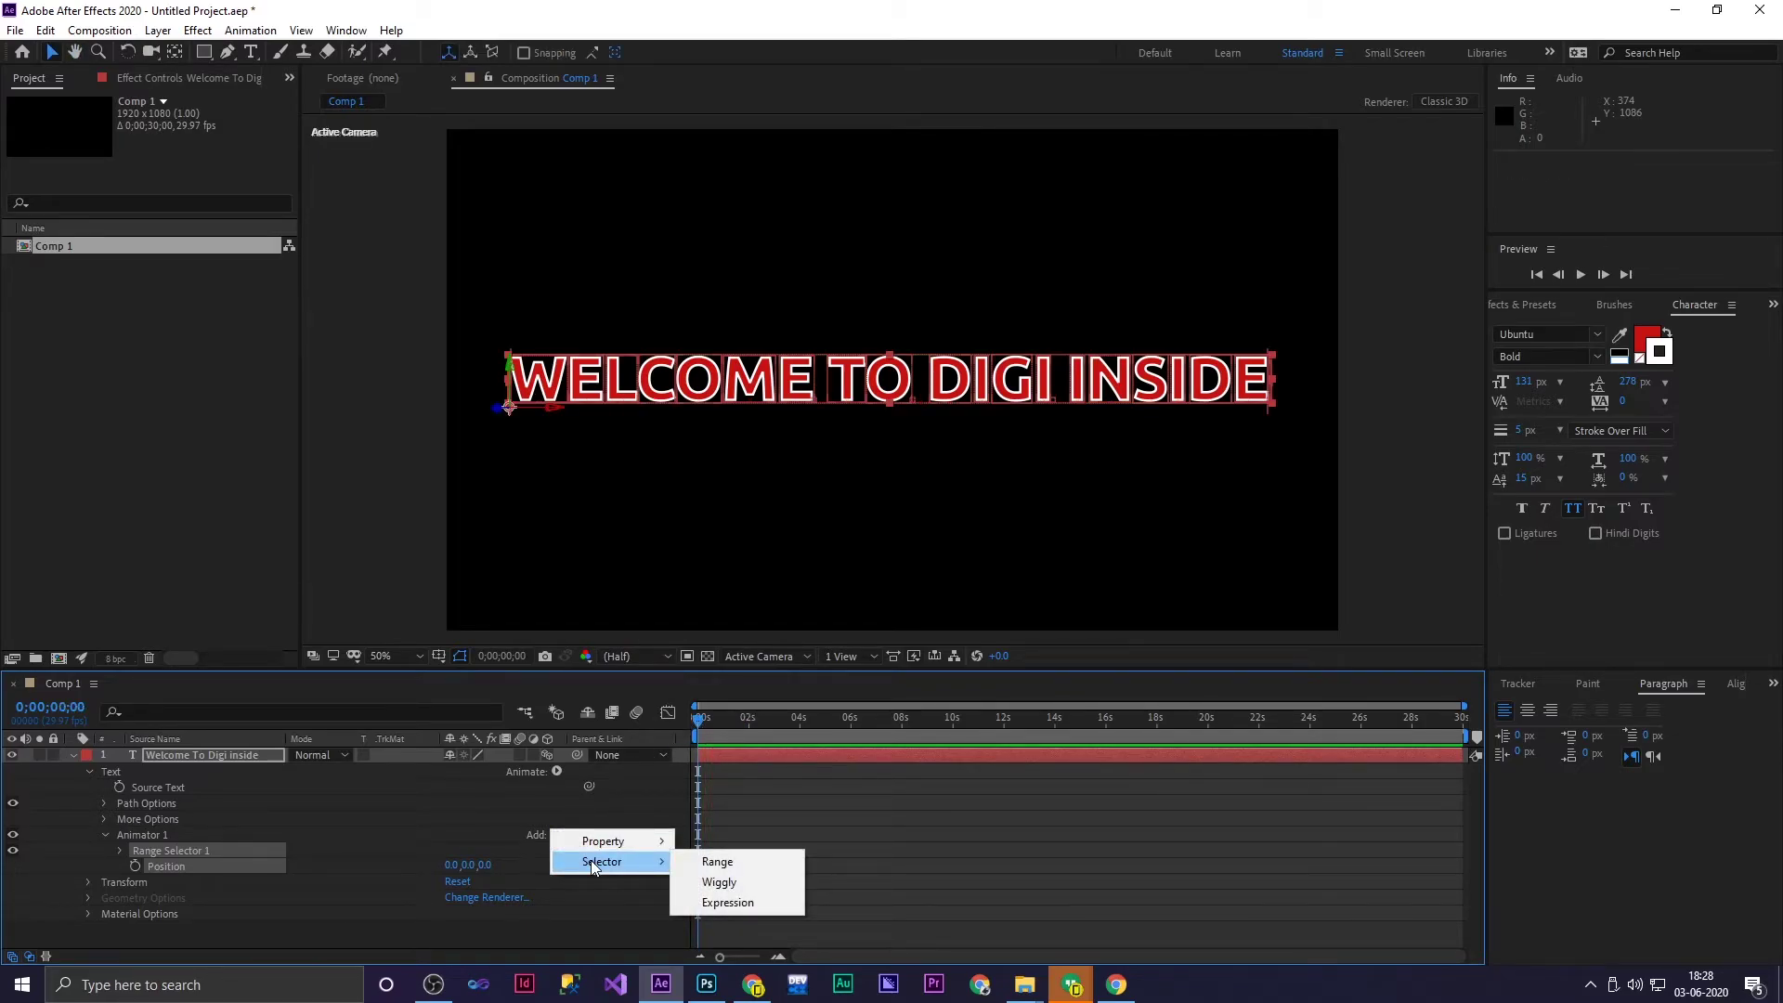
{"action": "left_click", "coordinate": [719, 882]}
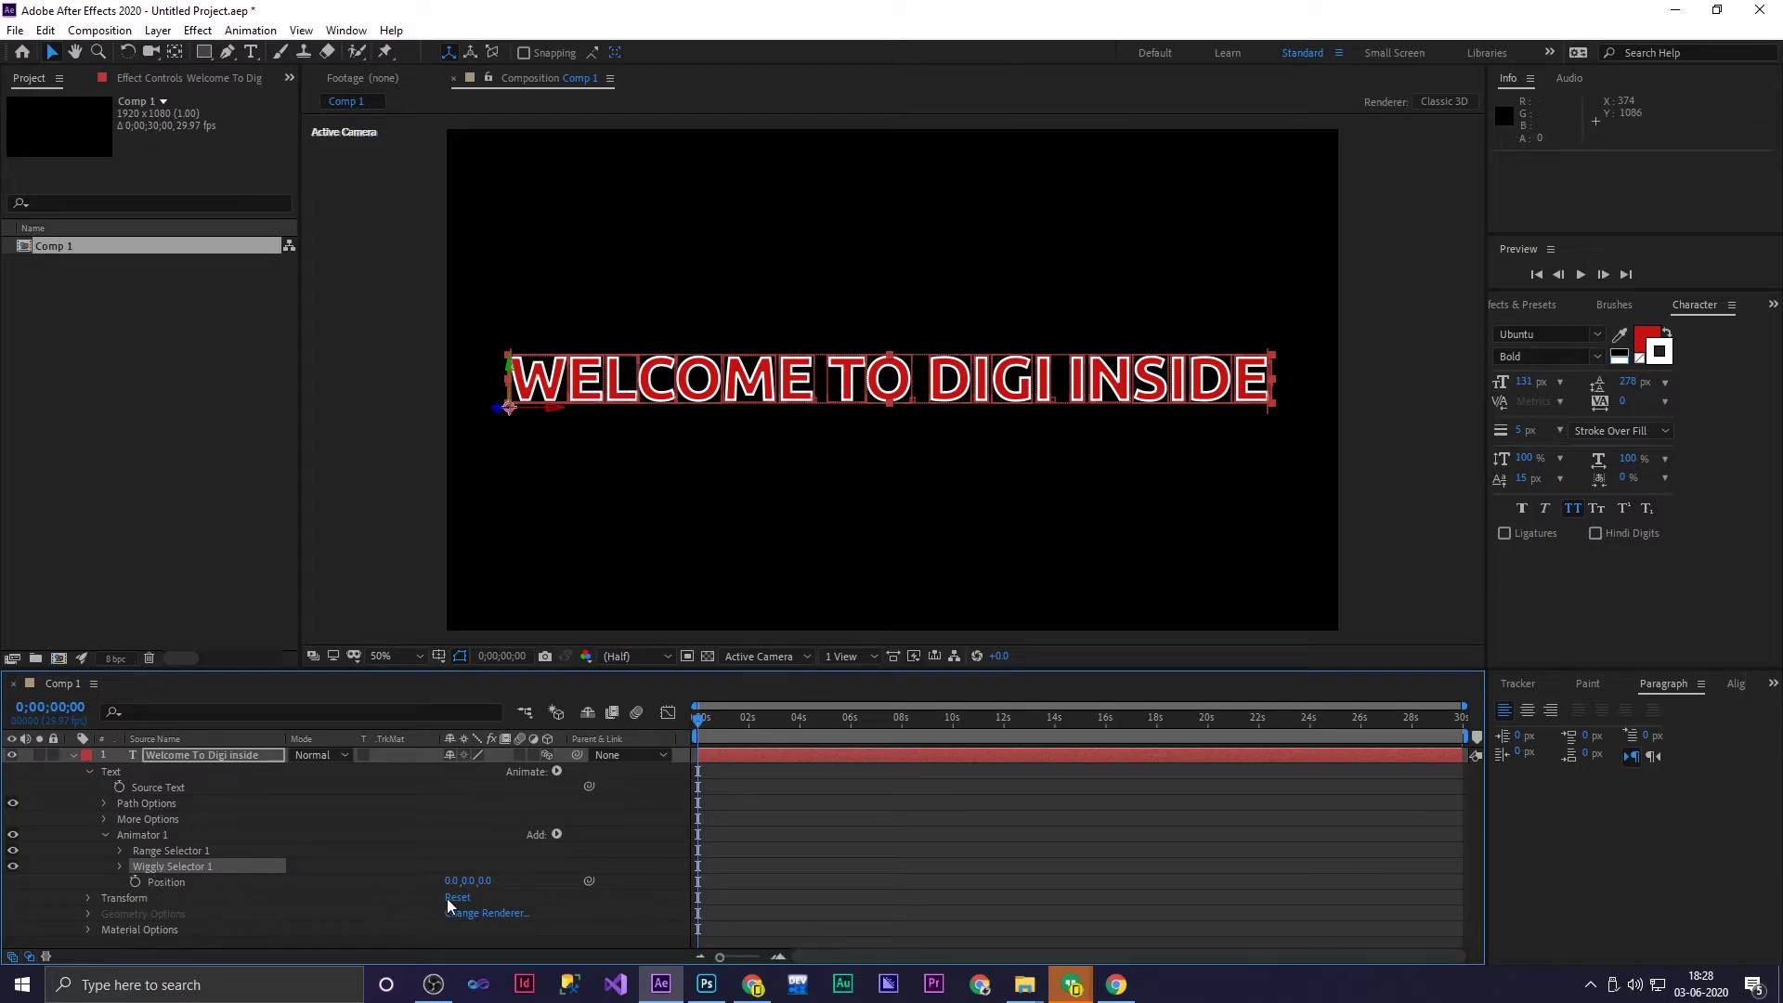
Turn off the title layer's 3D, set the animator's Position to 12, 28 and preview the wiggling characters
{"action": "left_click_drag", "start_coordinate": [451, 881], "coordinate": [465, 882]}
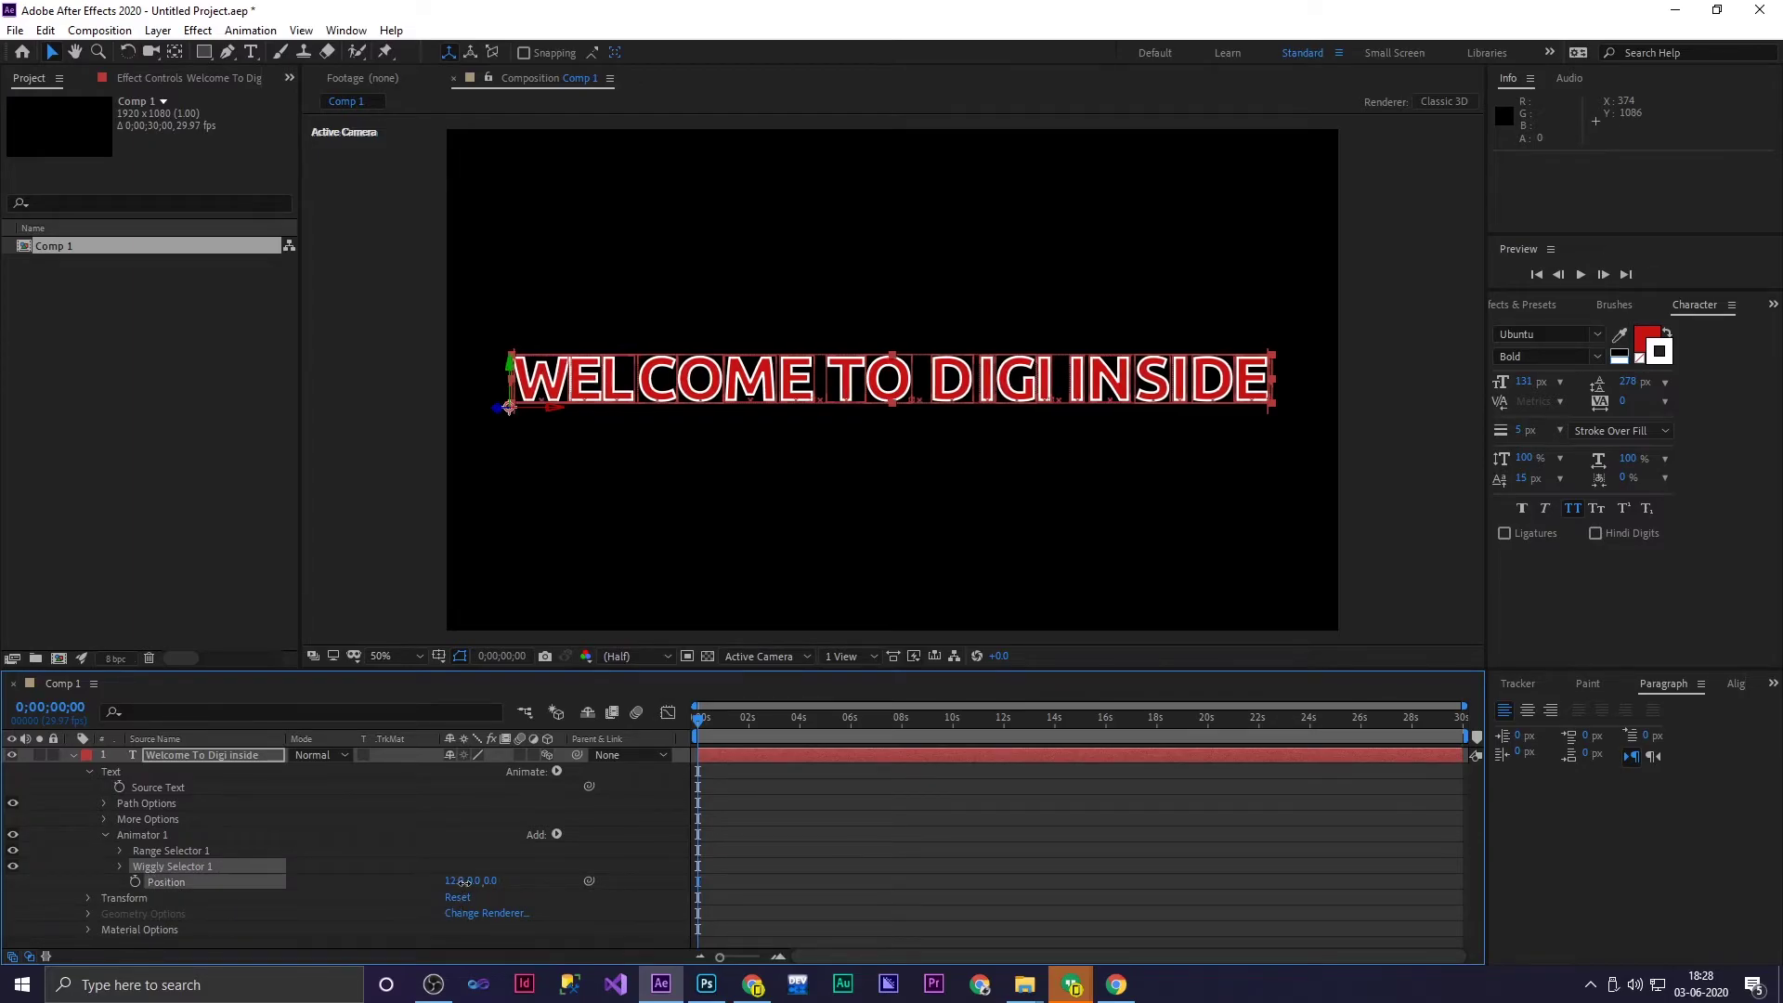
{"action": "left_click", "coordinate": [546, 756]}
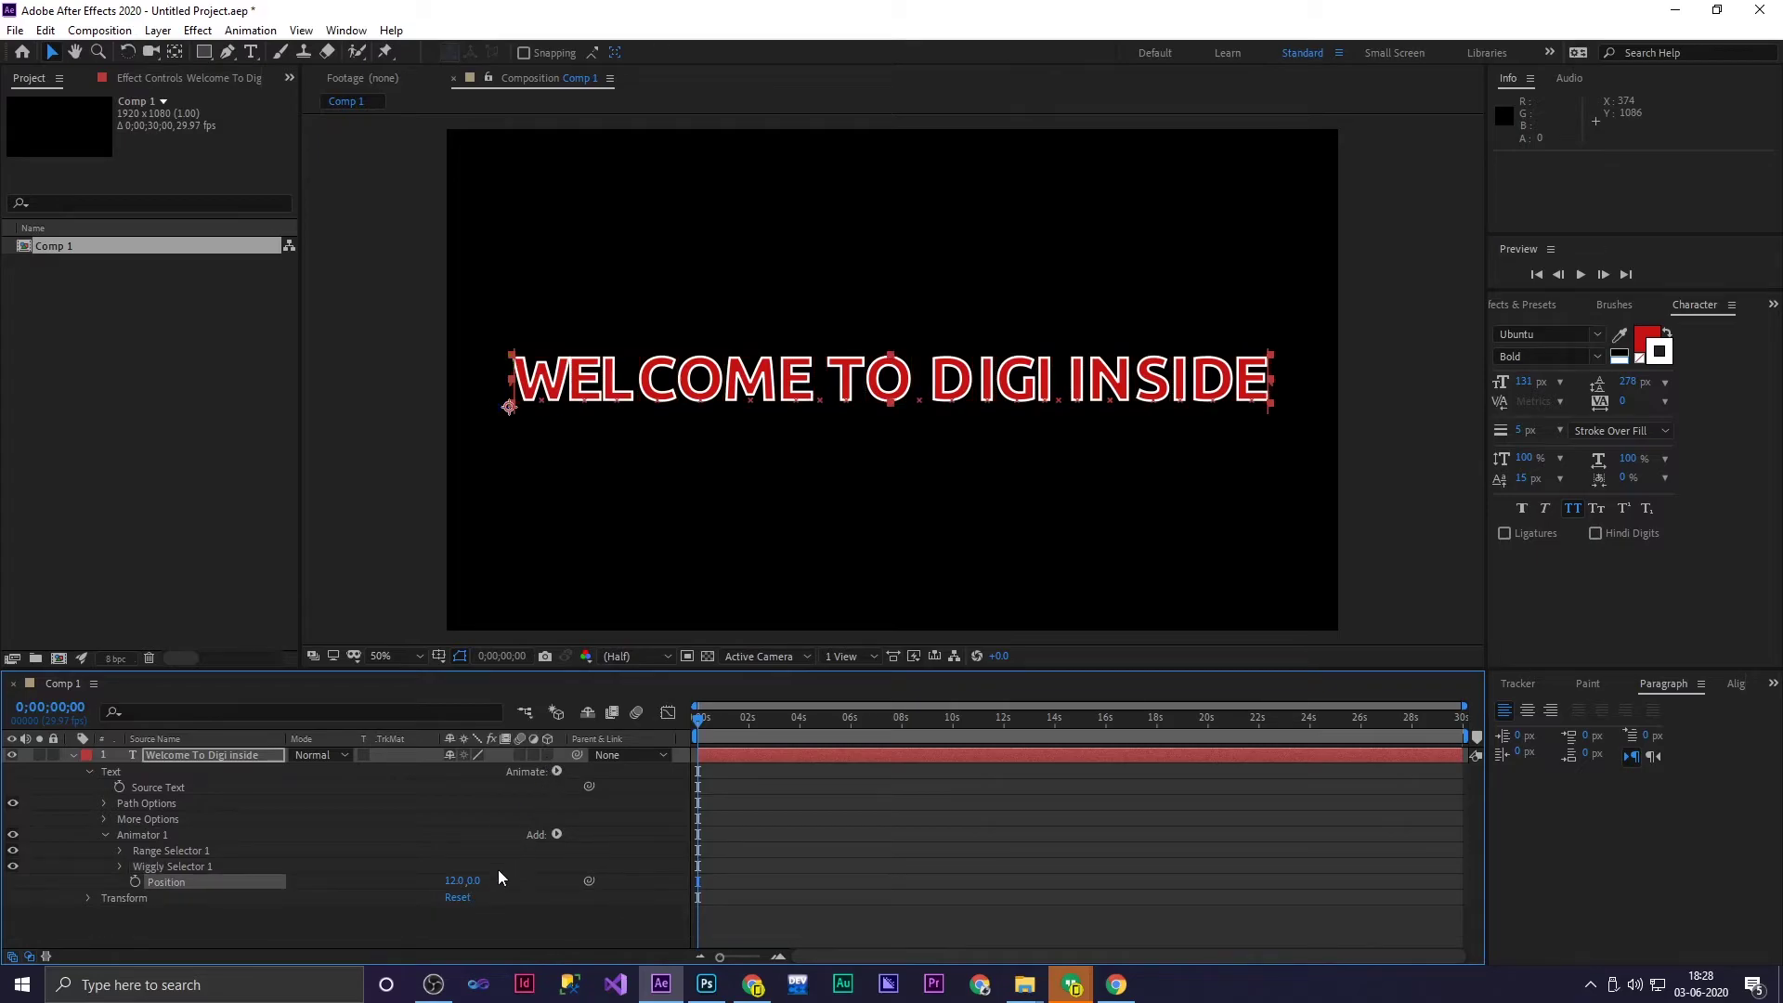
{"action": "left_click_drag", "start_coordinate": [473, 882], "coordinate": [599, 815]}
{"action": "key", "text": "space"}
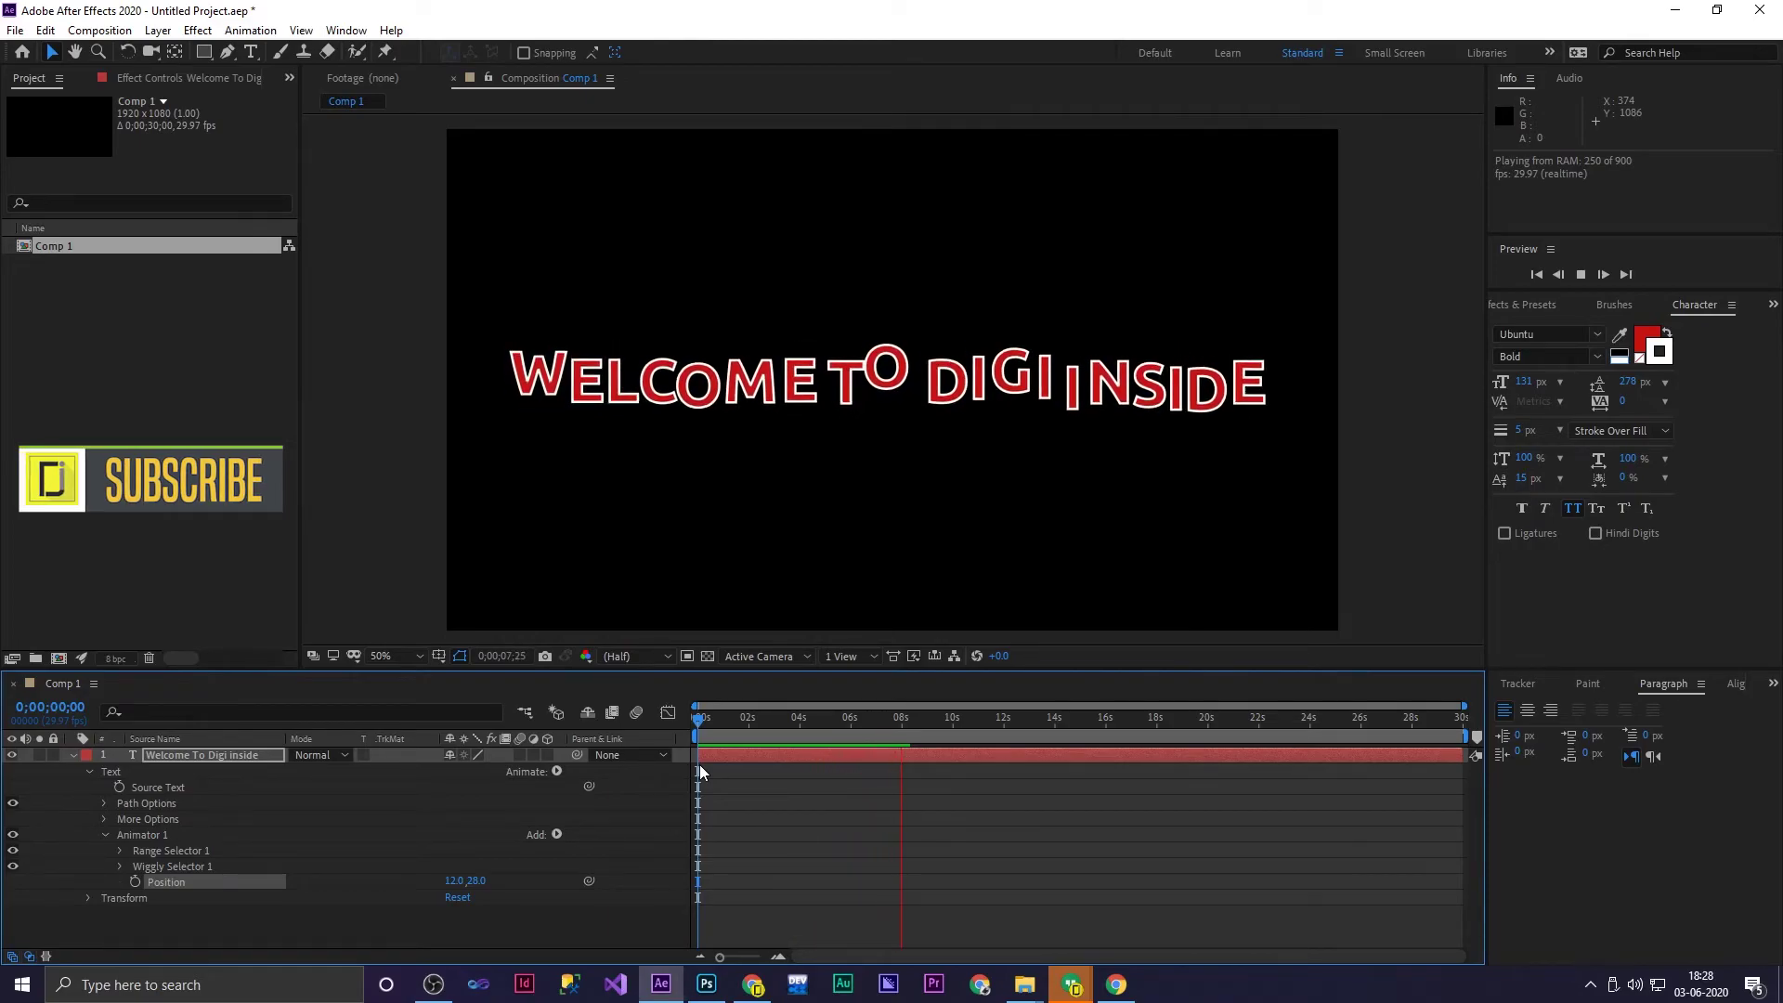
{"action": "key", "text": "space"}
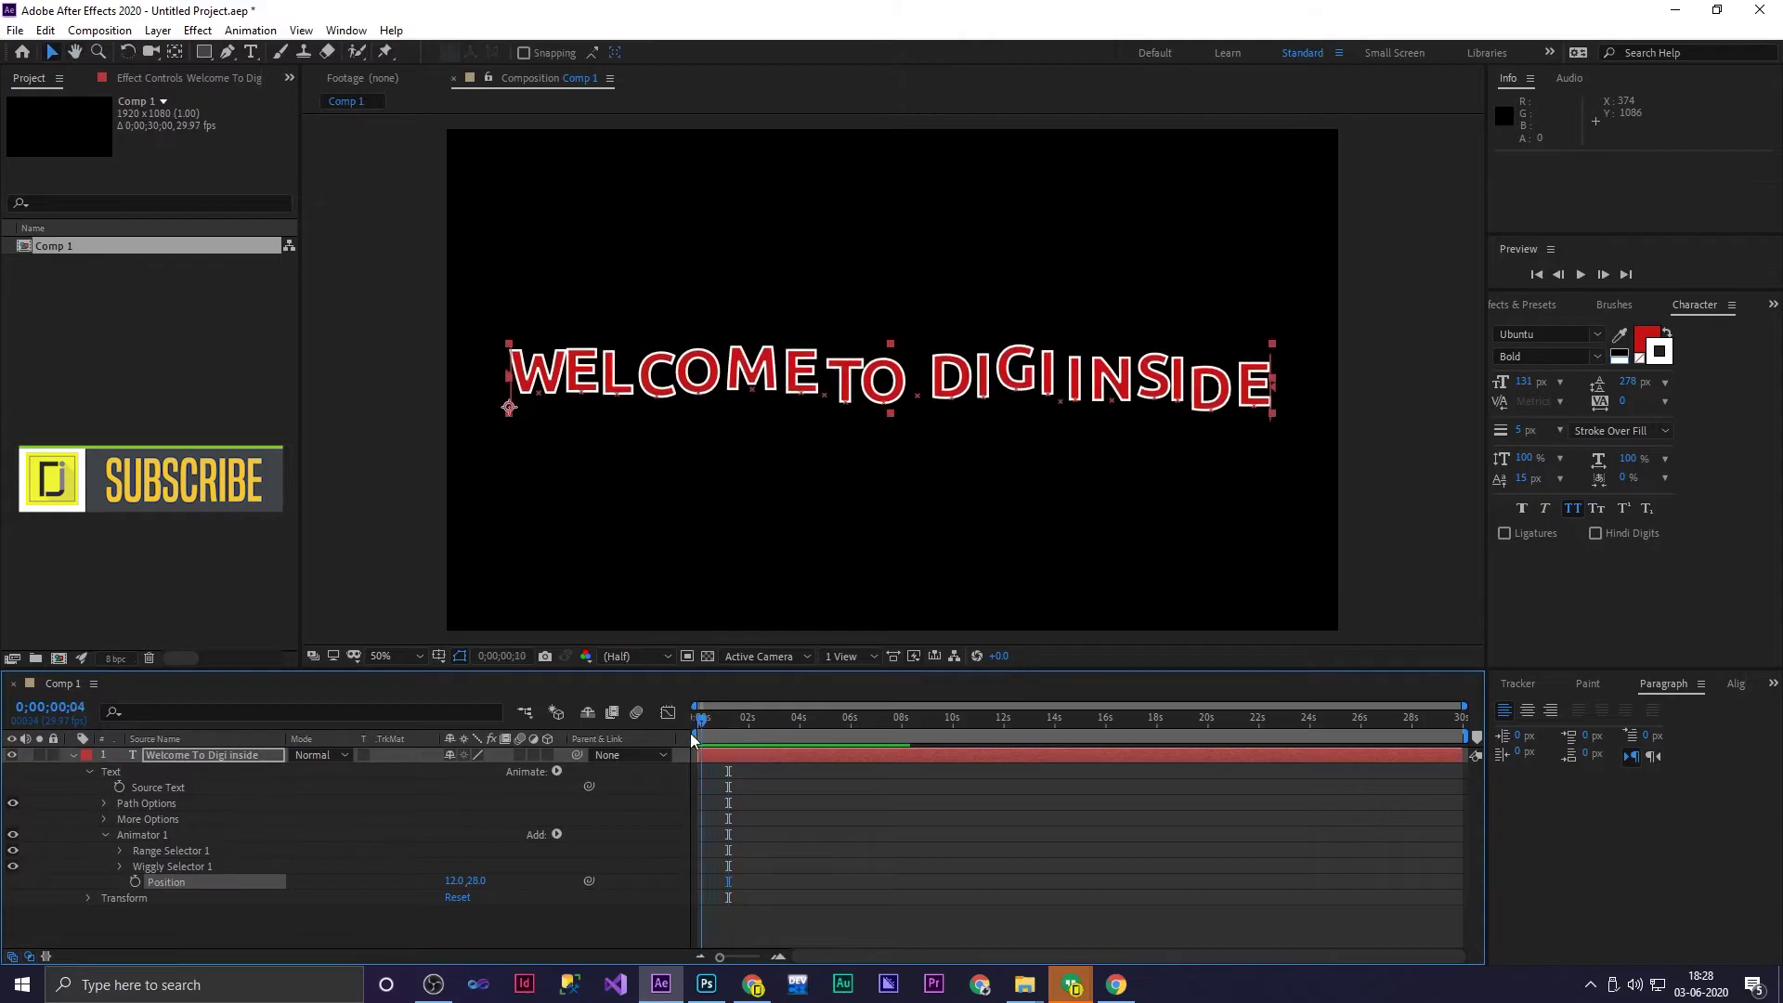
Set the Y value of Animator 1's Position to 215 and preview the stronger wiggle
{"action": "left_click_drag", "start_coordinate": [476, 881], "coordinate": [665, 868]}
{"action": "key", "text": "space"}
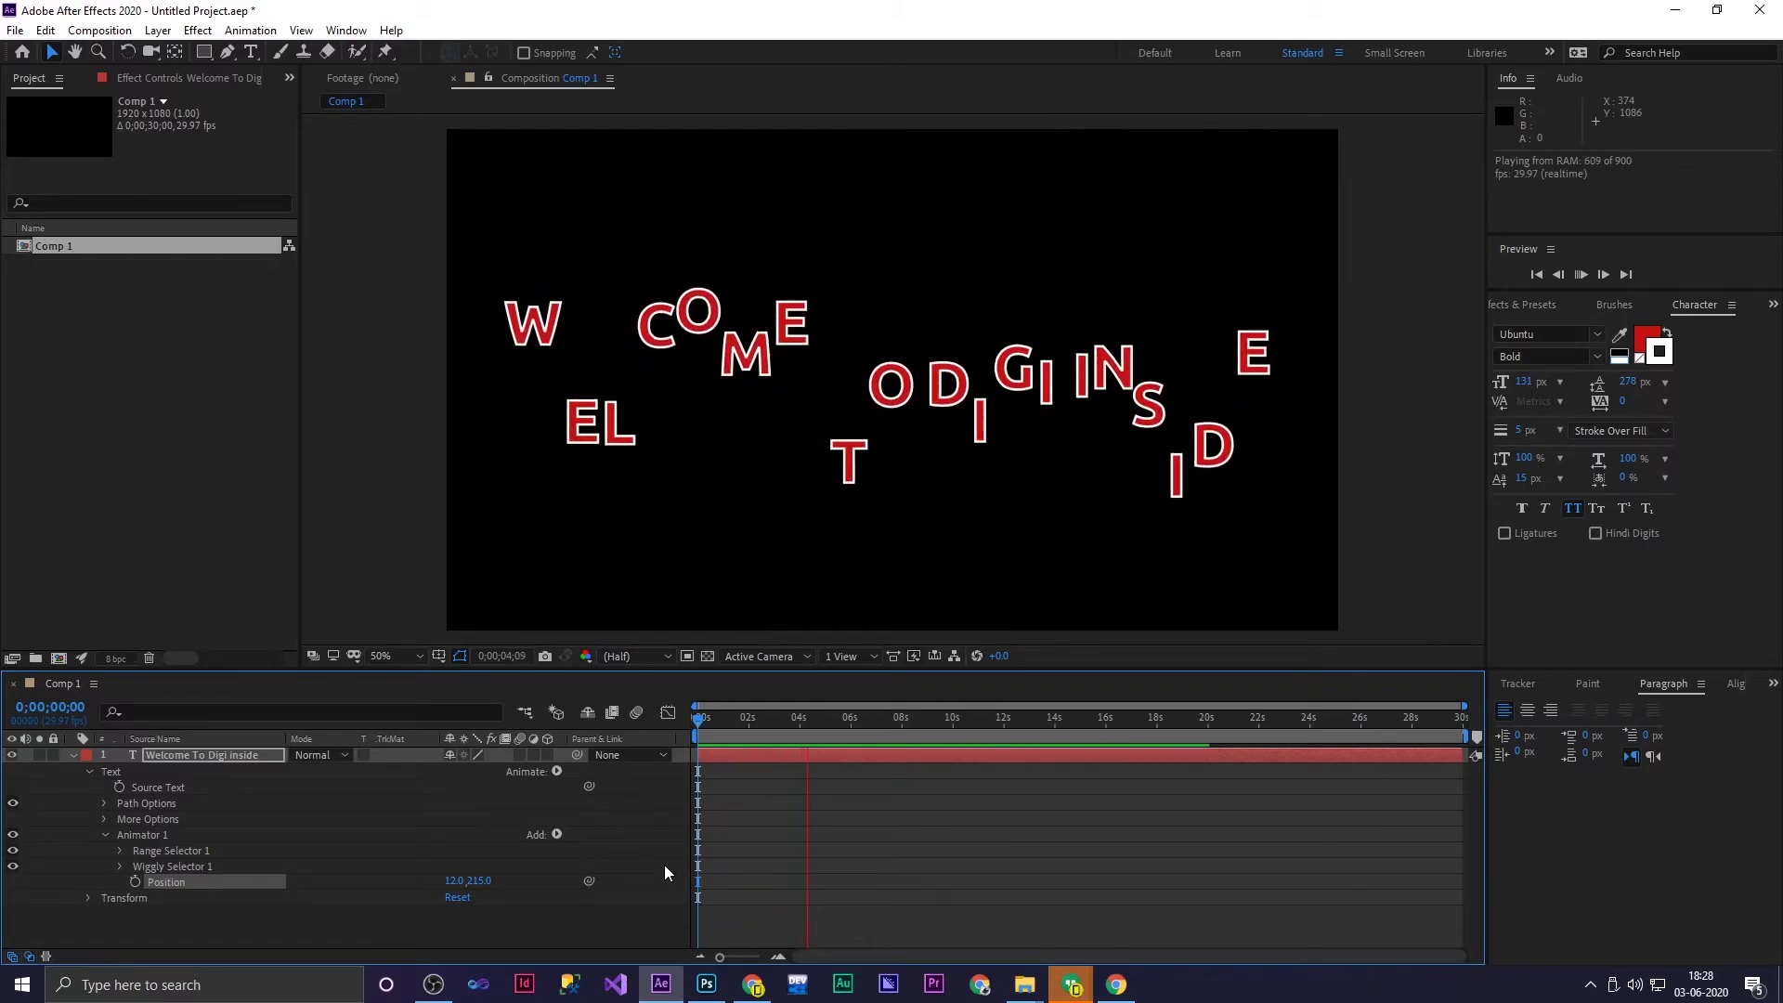
{"action": "key", "text": "space"}
Examine the settings of Animator 1's range selector, including its Advanced options, with the playhead at the beginning
{"action": "left_click", "coordinate": [119, 850]}
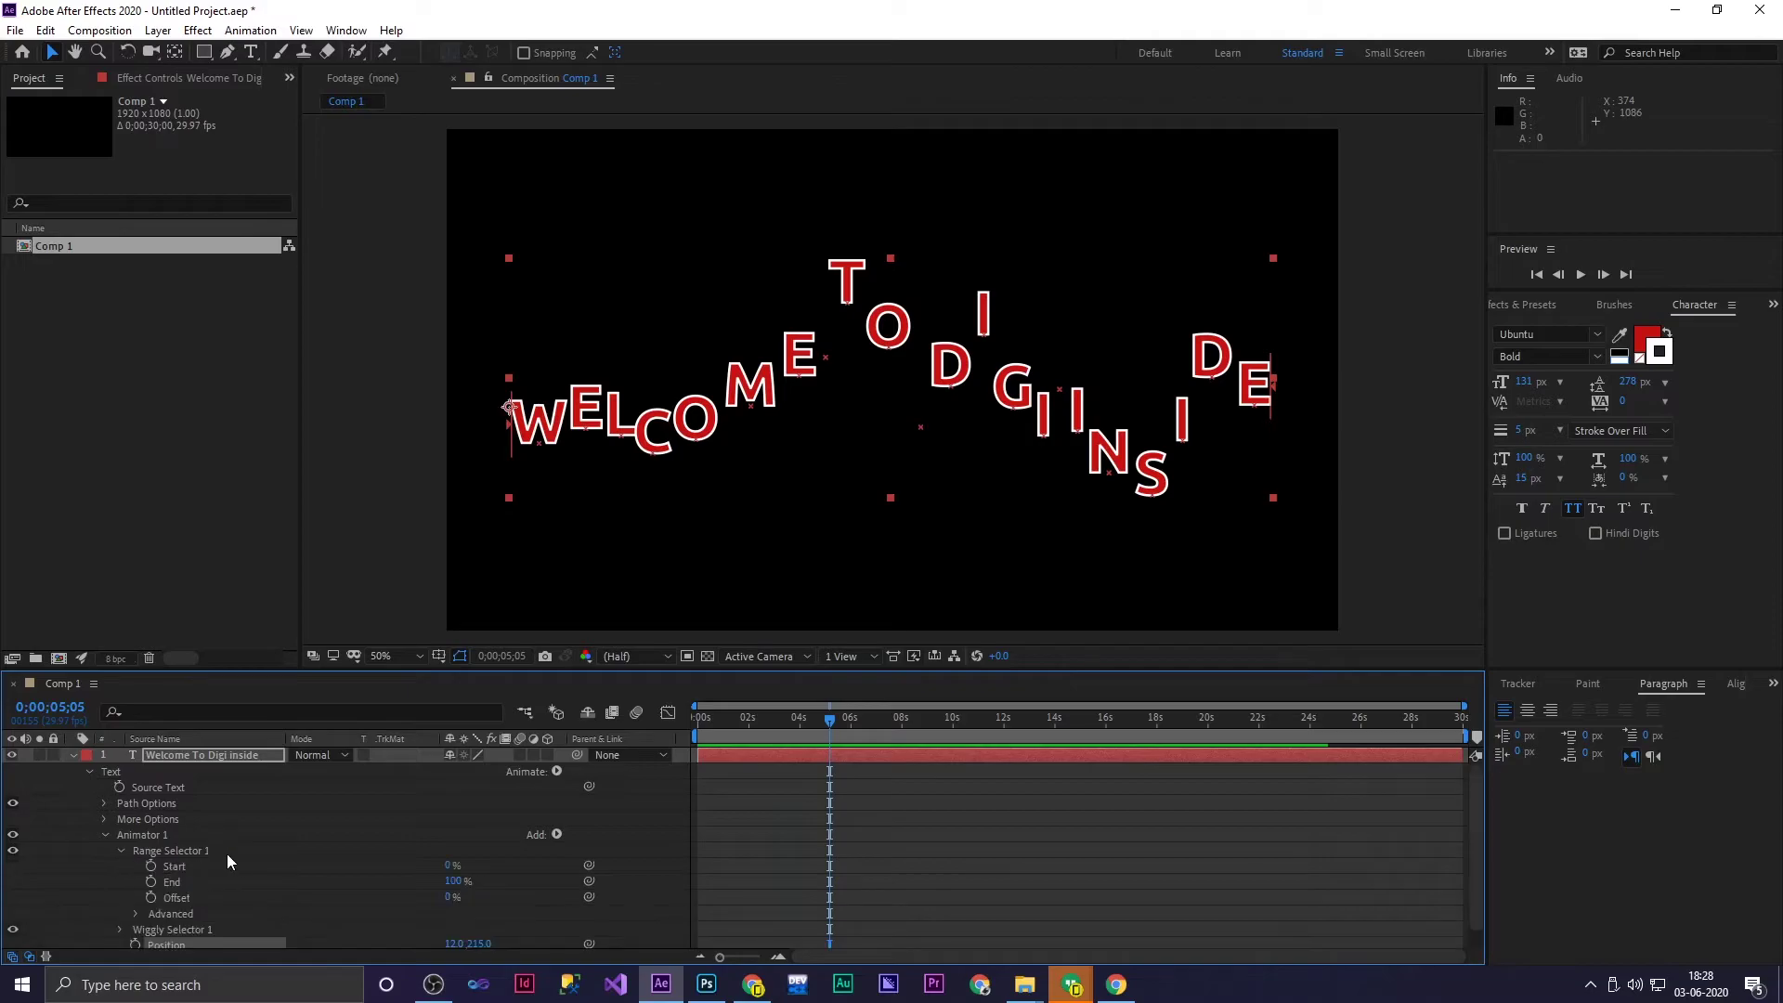
{"action": "left_click", "coordinate": [556, 834]}
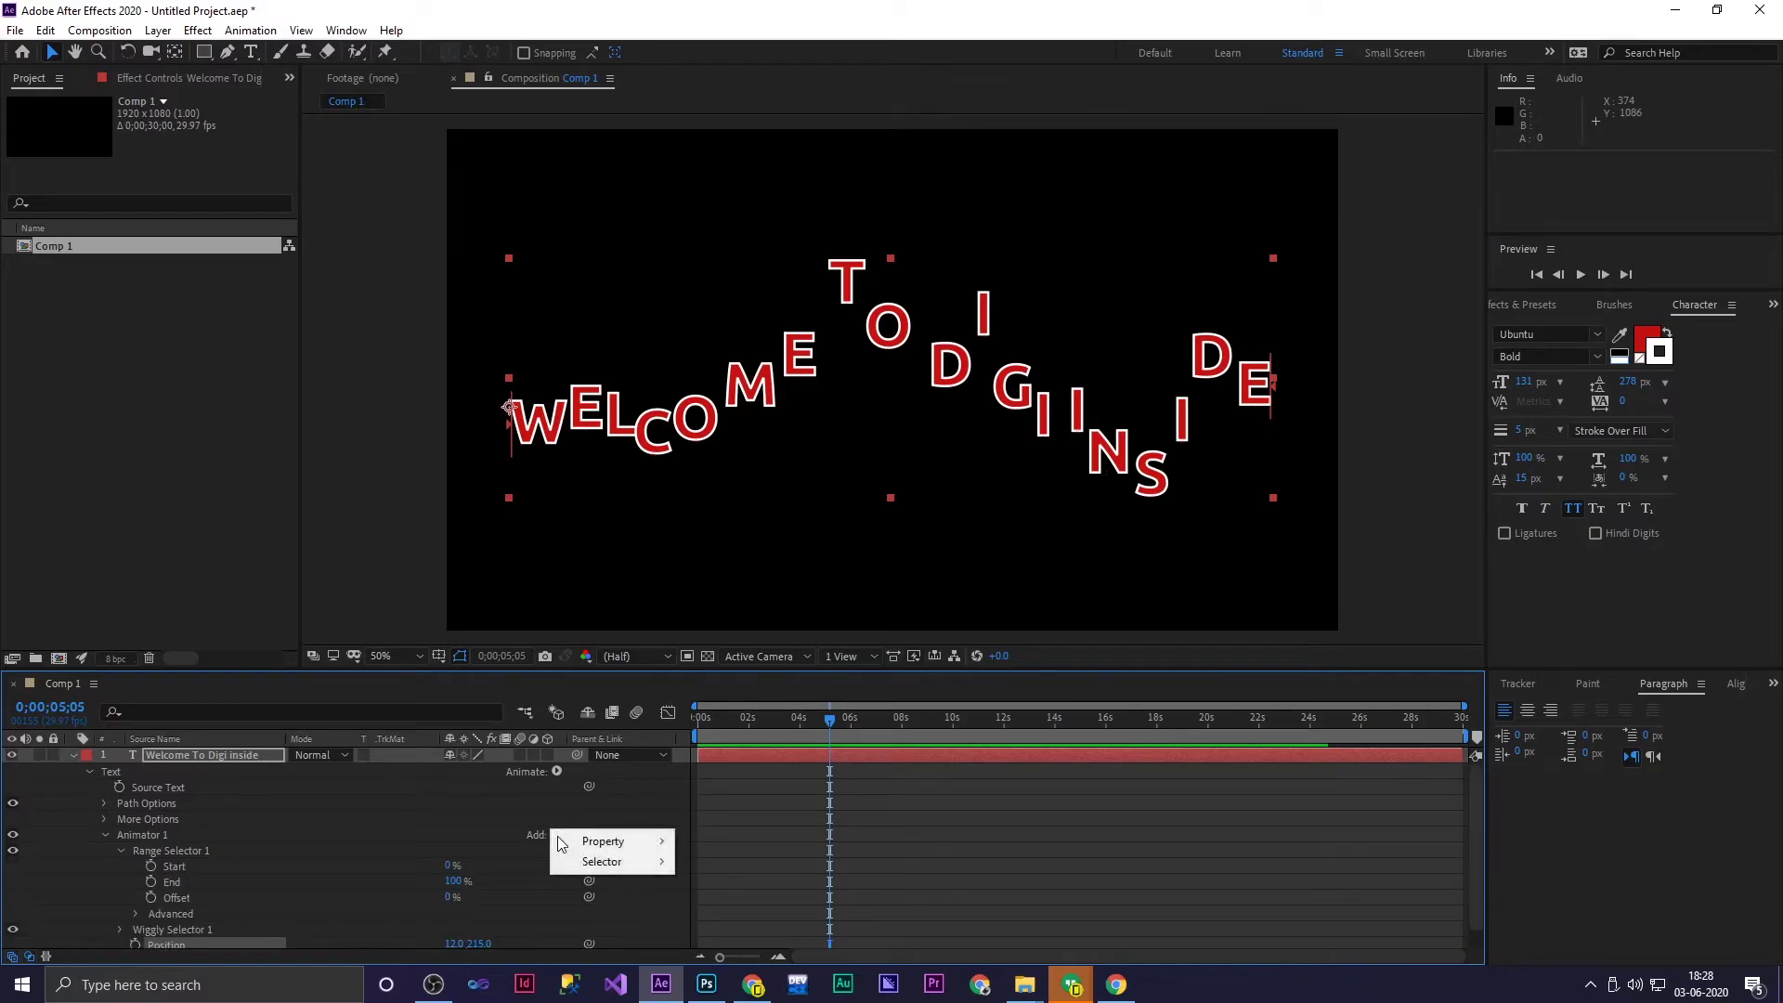
{"action": "mouse_move", "coordinate": [614, 841]}
{"action": "left_click", "coordinate": [789, 530]}
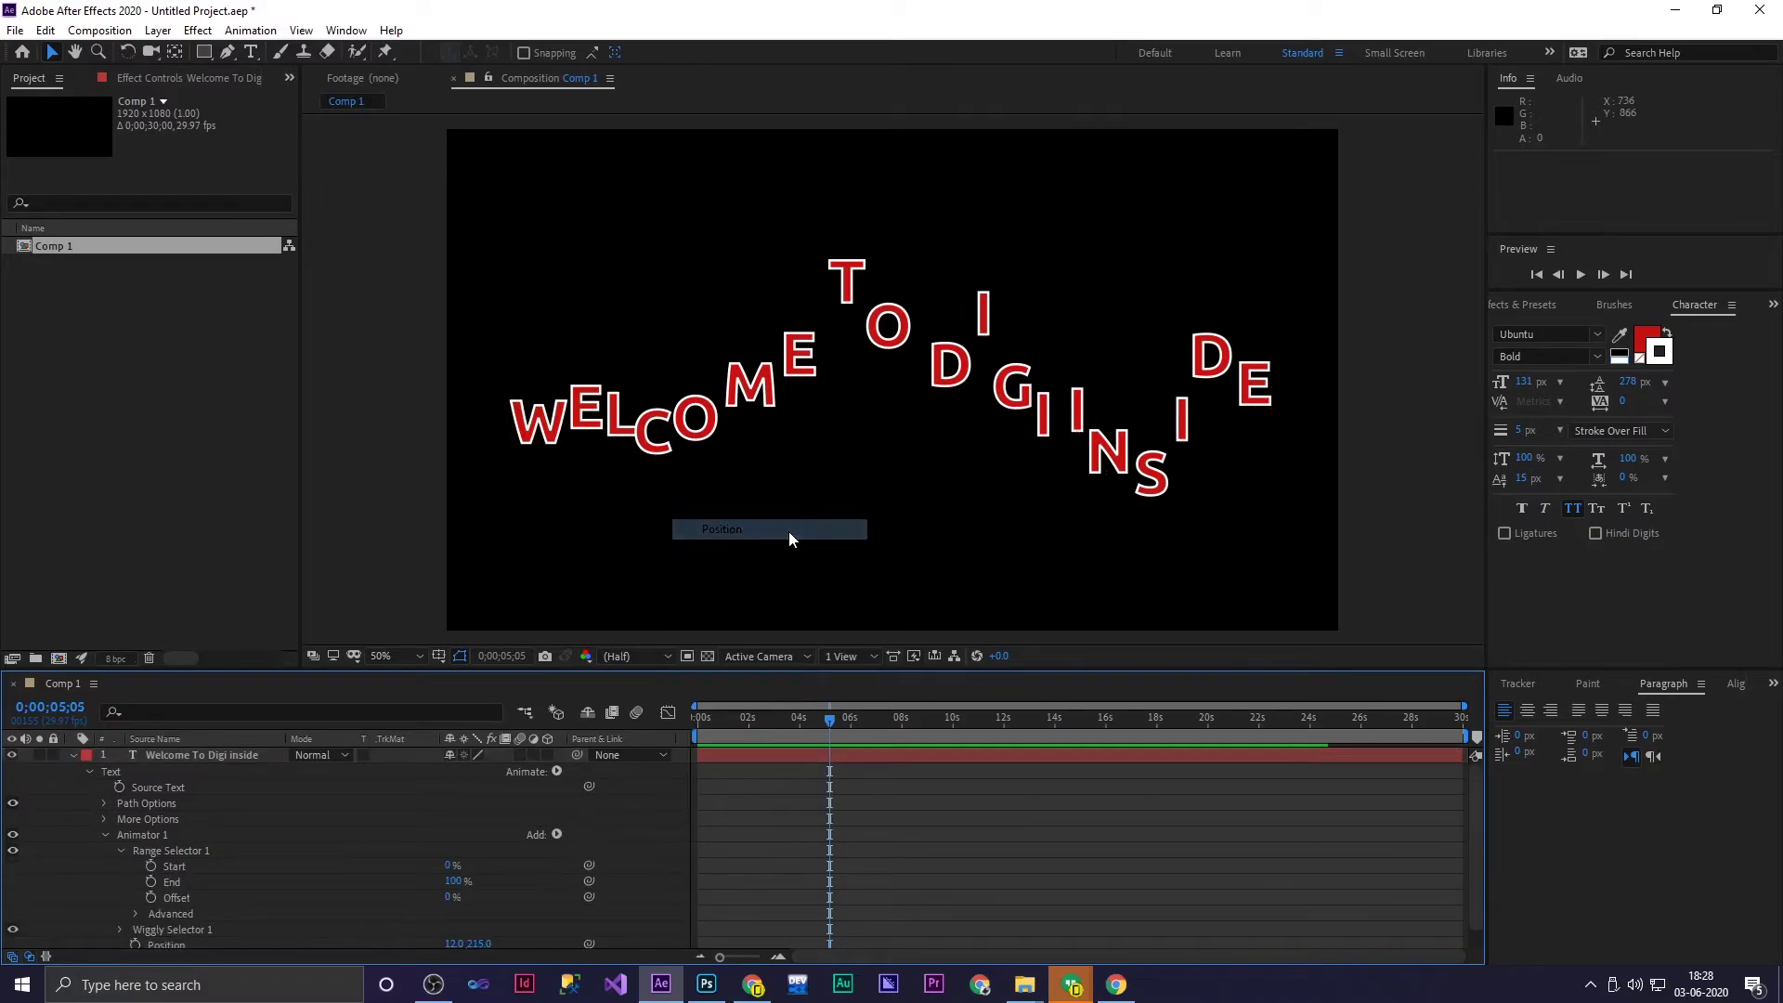
{"action": "left_click", "coordinate": [783, 776]}
{"action": "left_click_drag", "start_coordinate": [827, 720], "coordinate": [684, 739]}
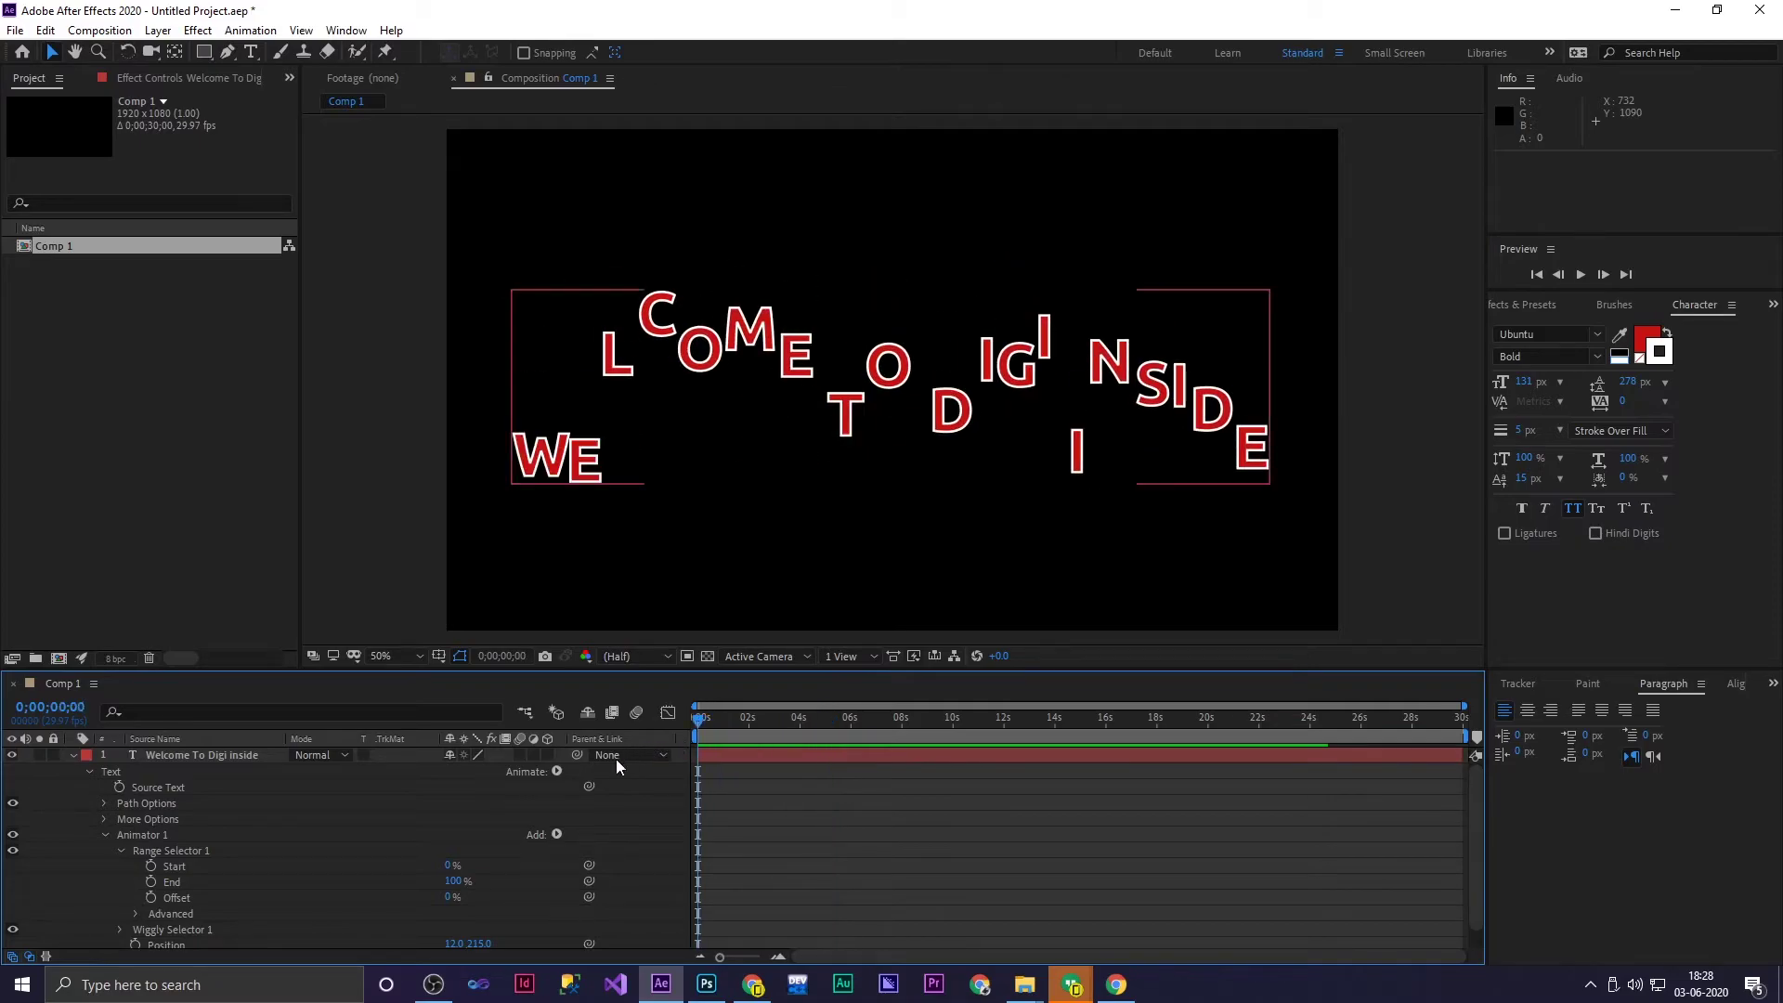
{"action": "mouse_move", "coordinate": [452, 865]}
{"action": "left_mouse_down"}
{"action": "mouse_move", "coordinate": [506, 856]}
{"action": "mouse_move", "coordinate": [419, 861]}
{"action": "left_mouse_up"}
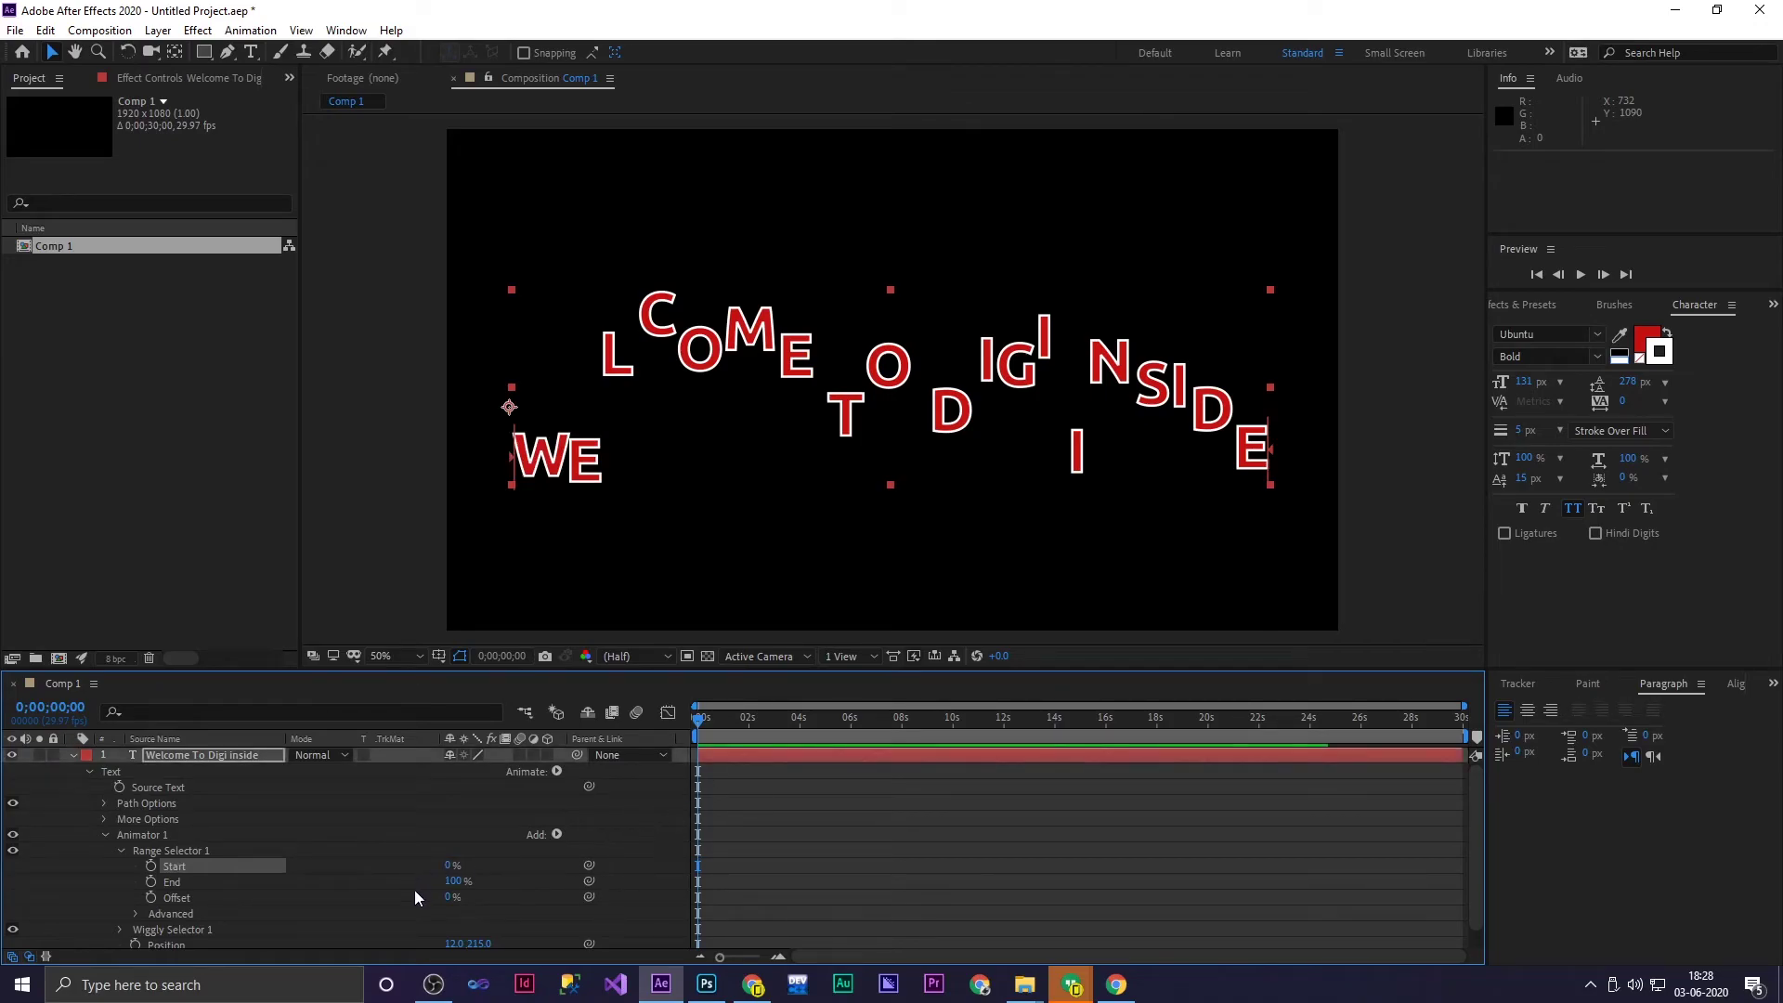
{"action": "scroll", "coordinate": [443, 916], "scroll_direction": "down", "scroll_amount": 1}
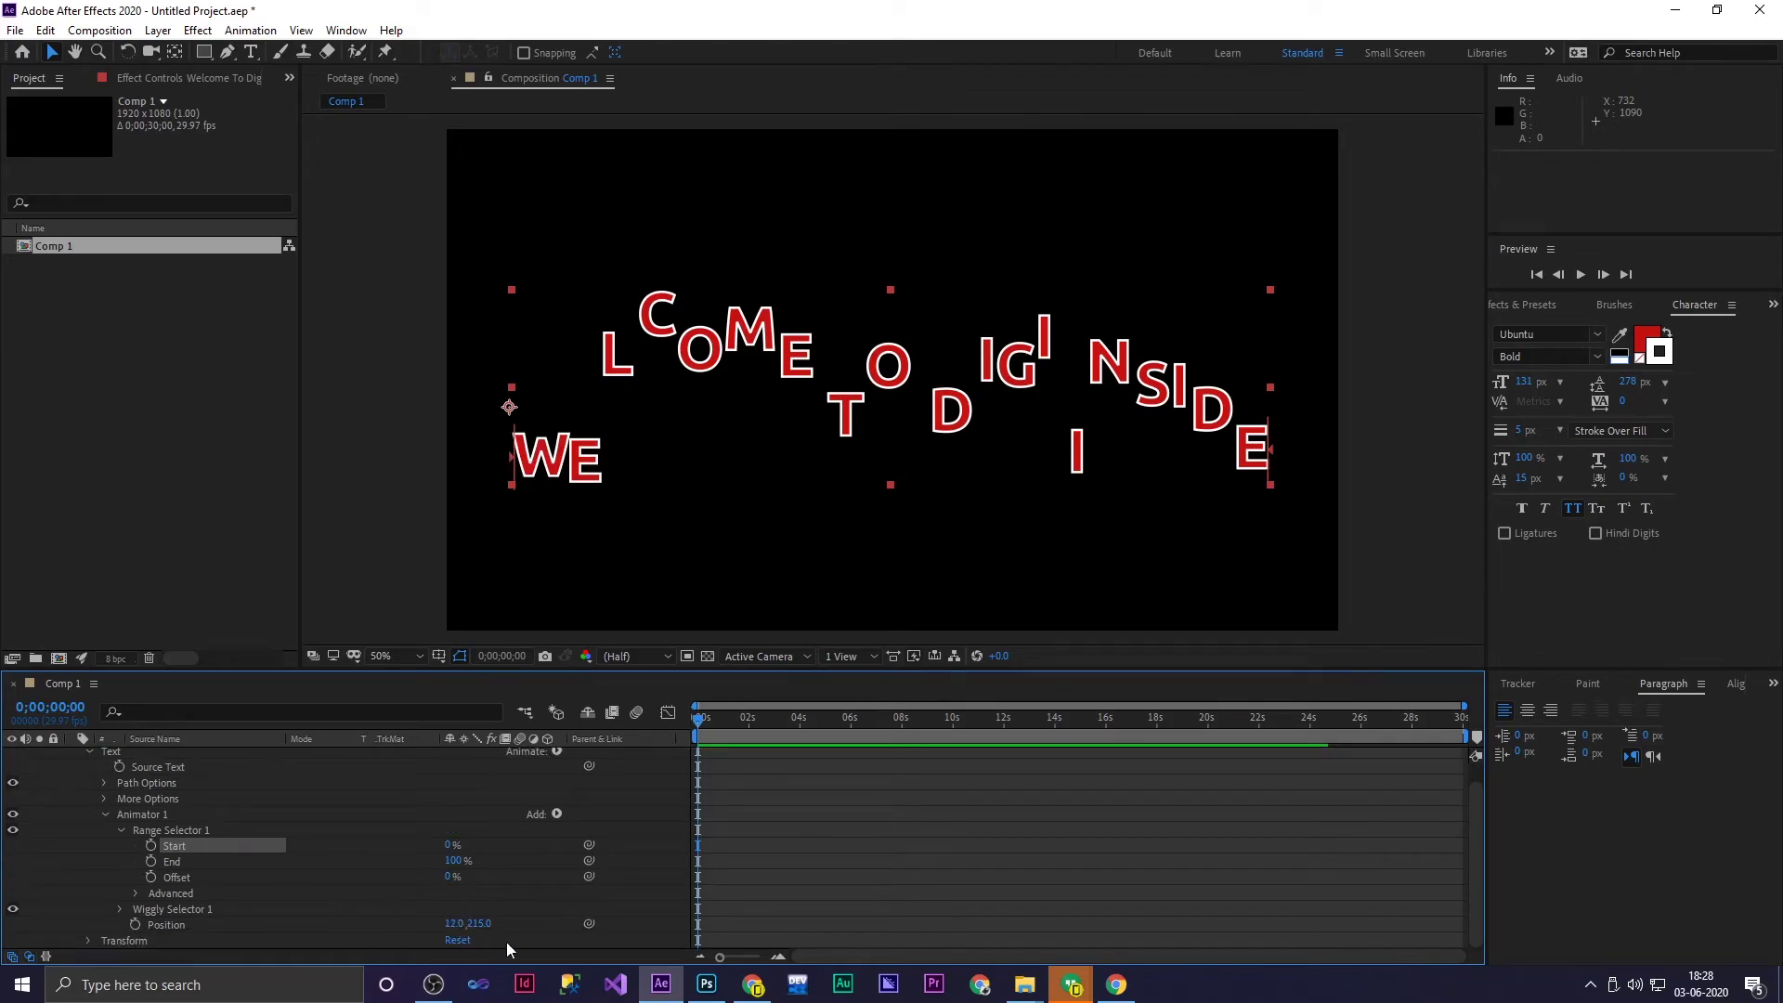
{"action": "left_click", "coordinate": [138, 894]}
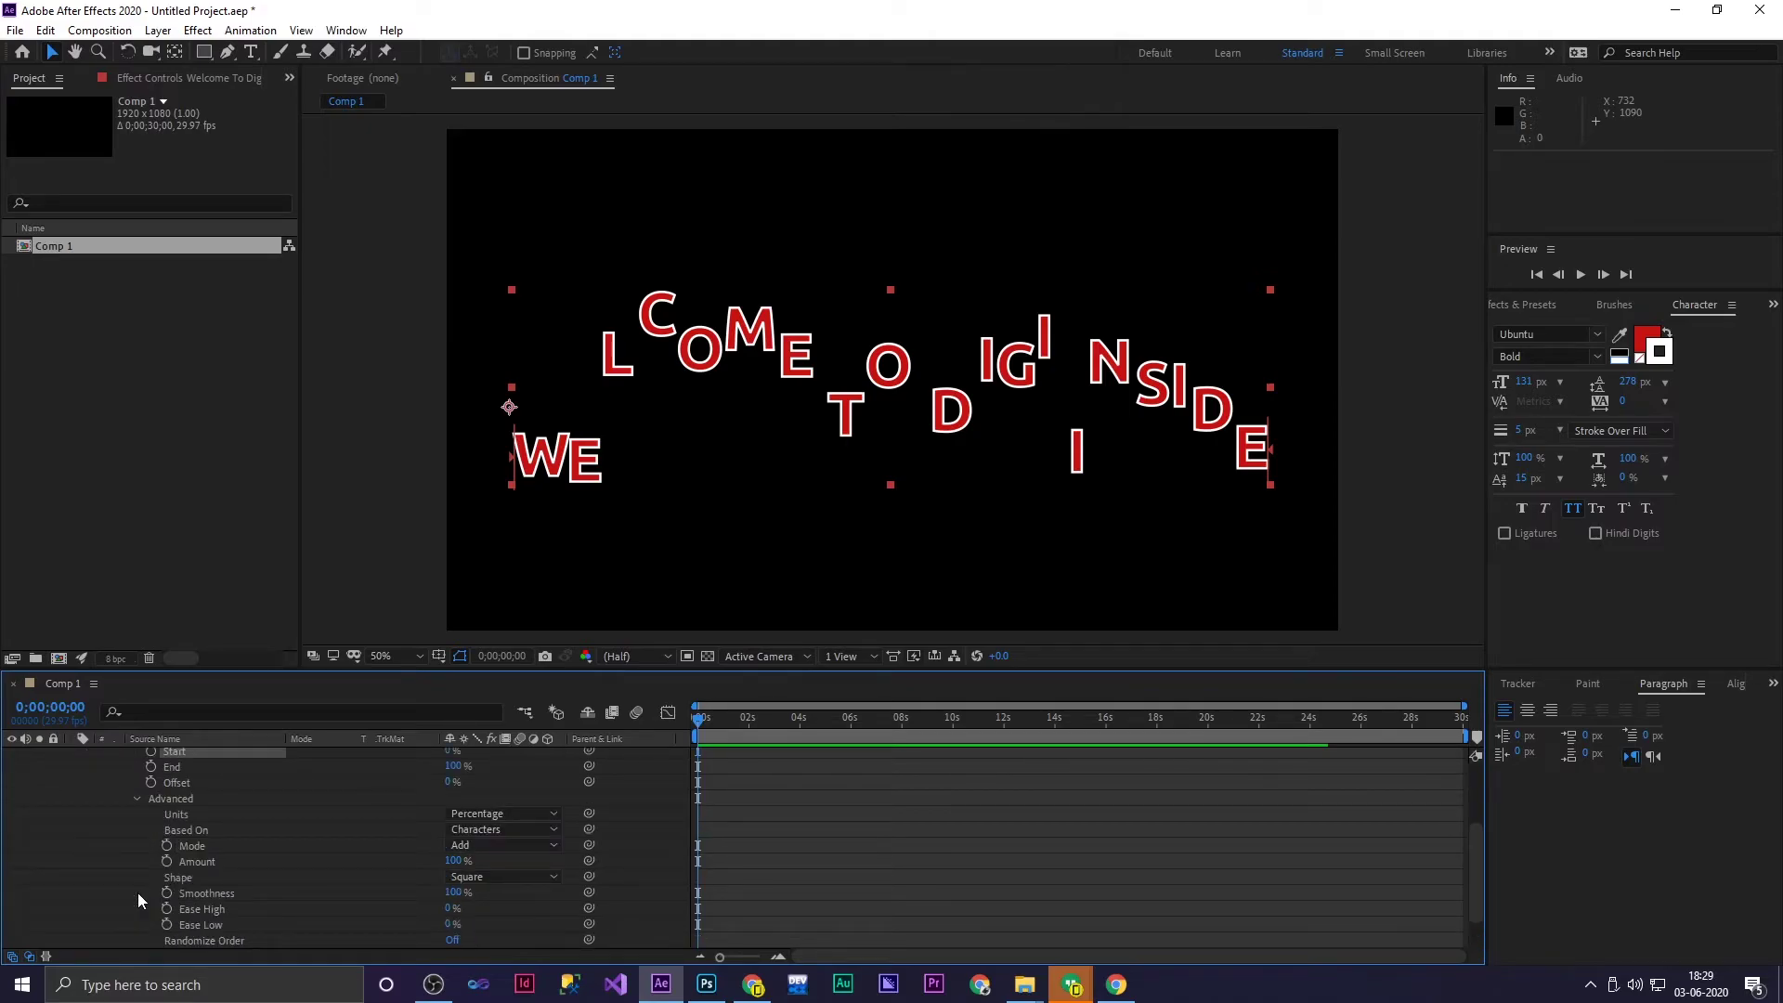
{"action": "left_click", "coordinate": [137, 798]}
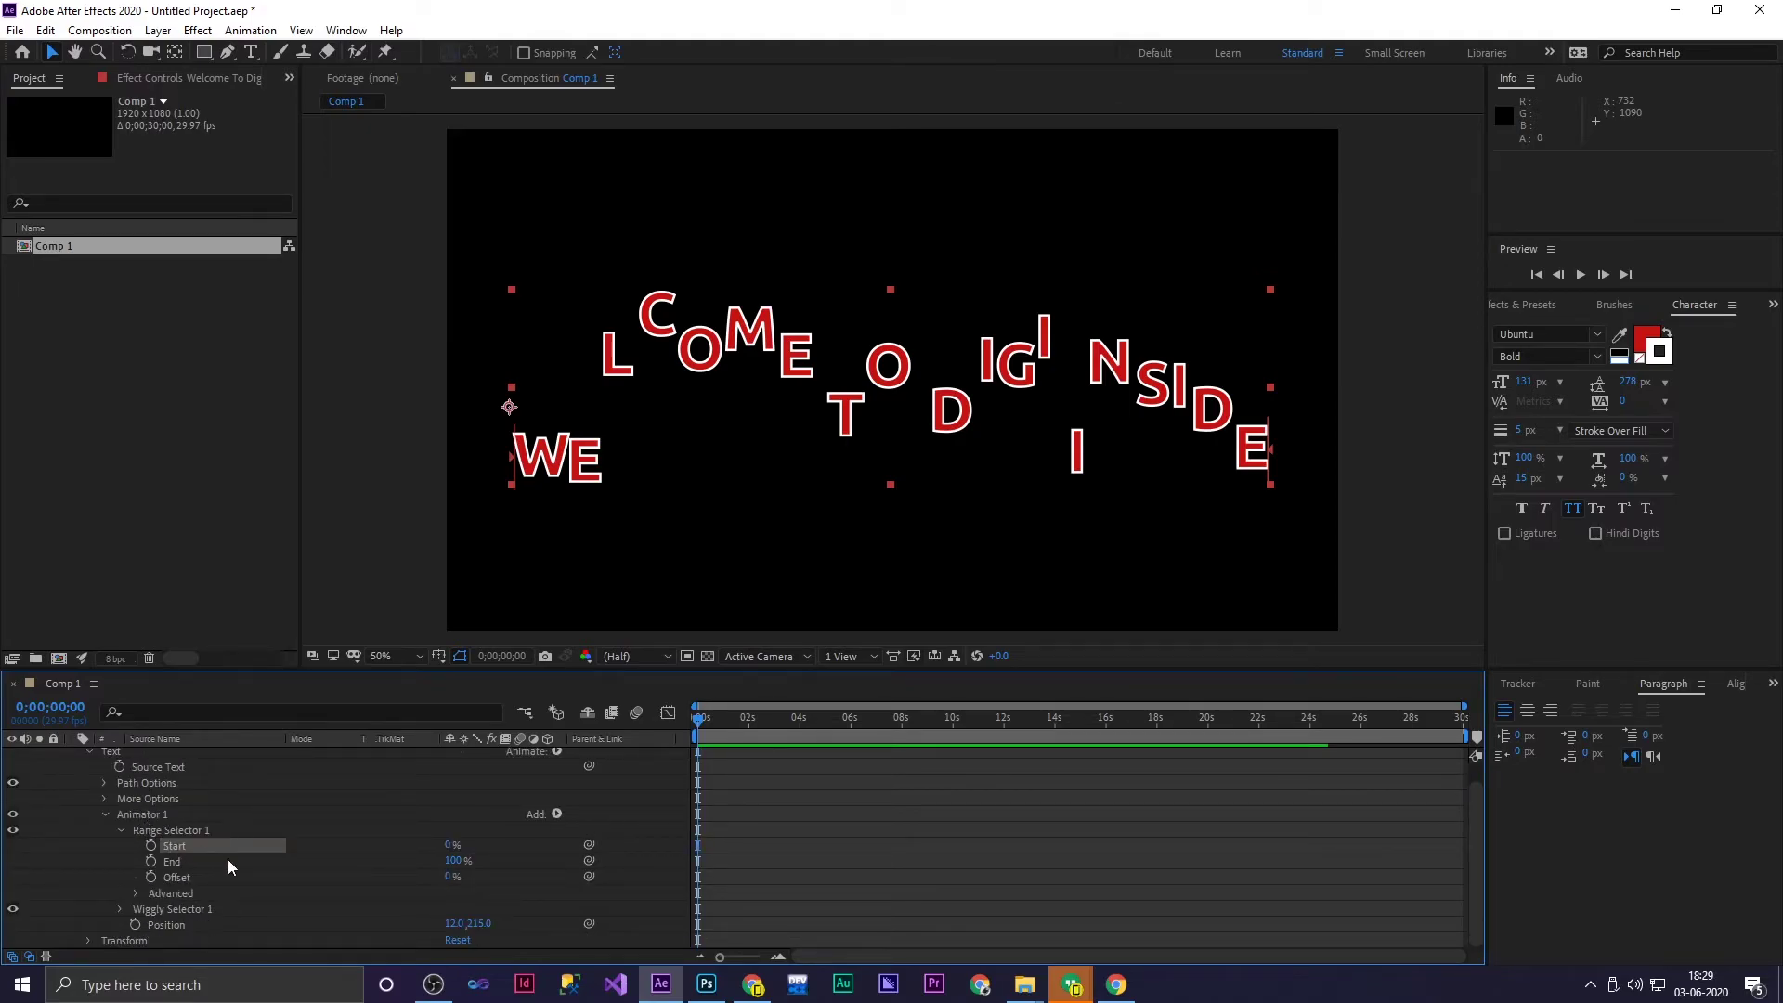
Set the Y value of Animator 1's Position to 476 and preview the wiggle from the beginning
{"action": "left_click", "coordinate": [175, 924]}
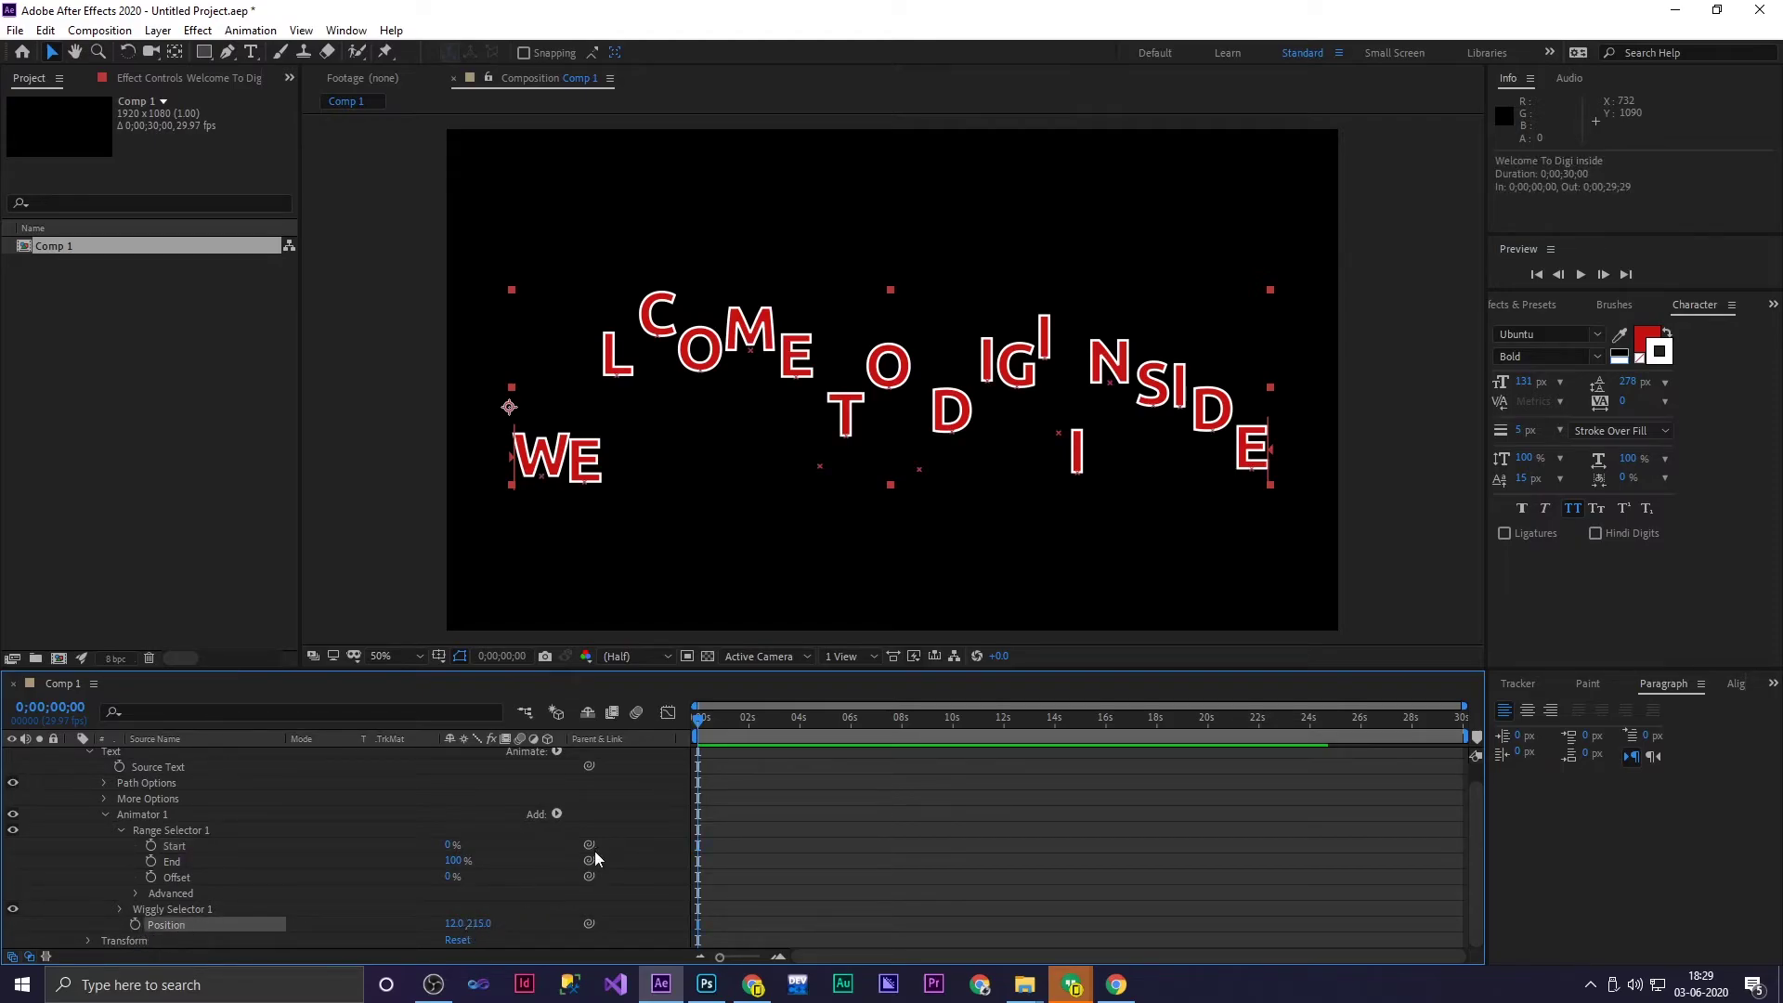
{"action": "left_click_drag", "start_coordinate": [484, 925], "coordinate": [695, 841]}
{"action": "key", "text": "space"}
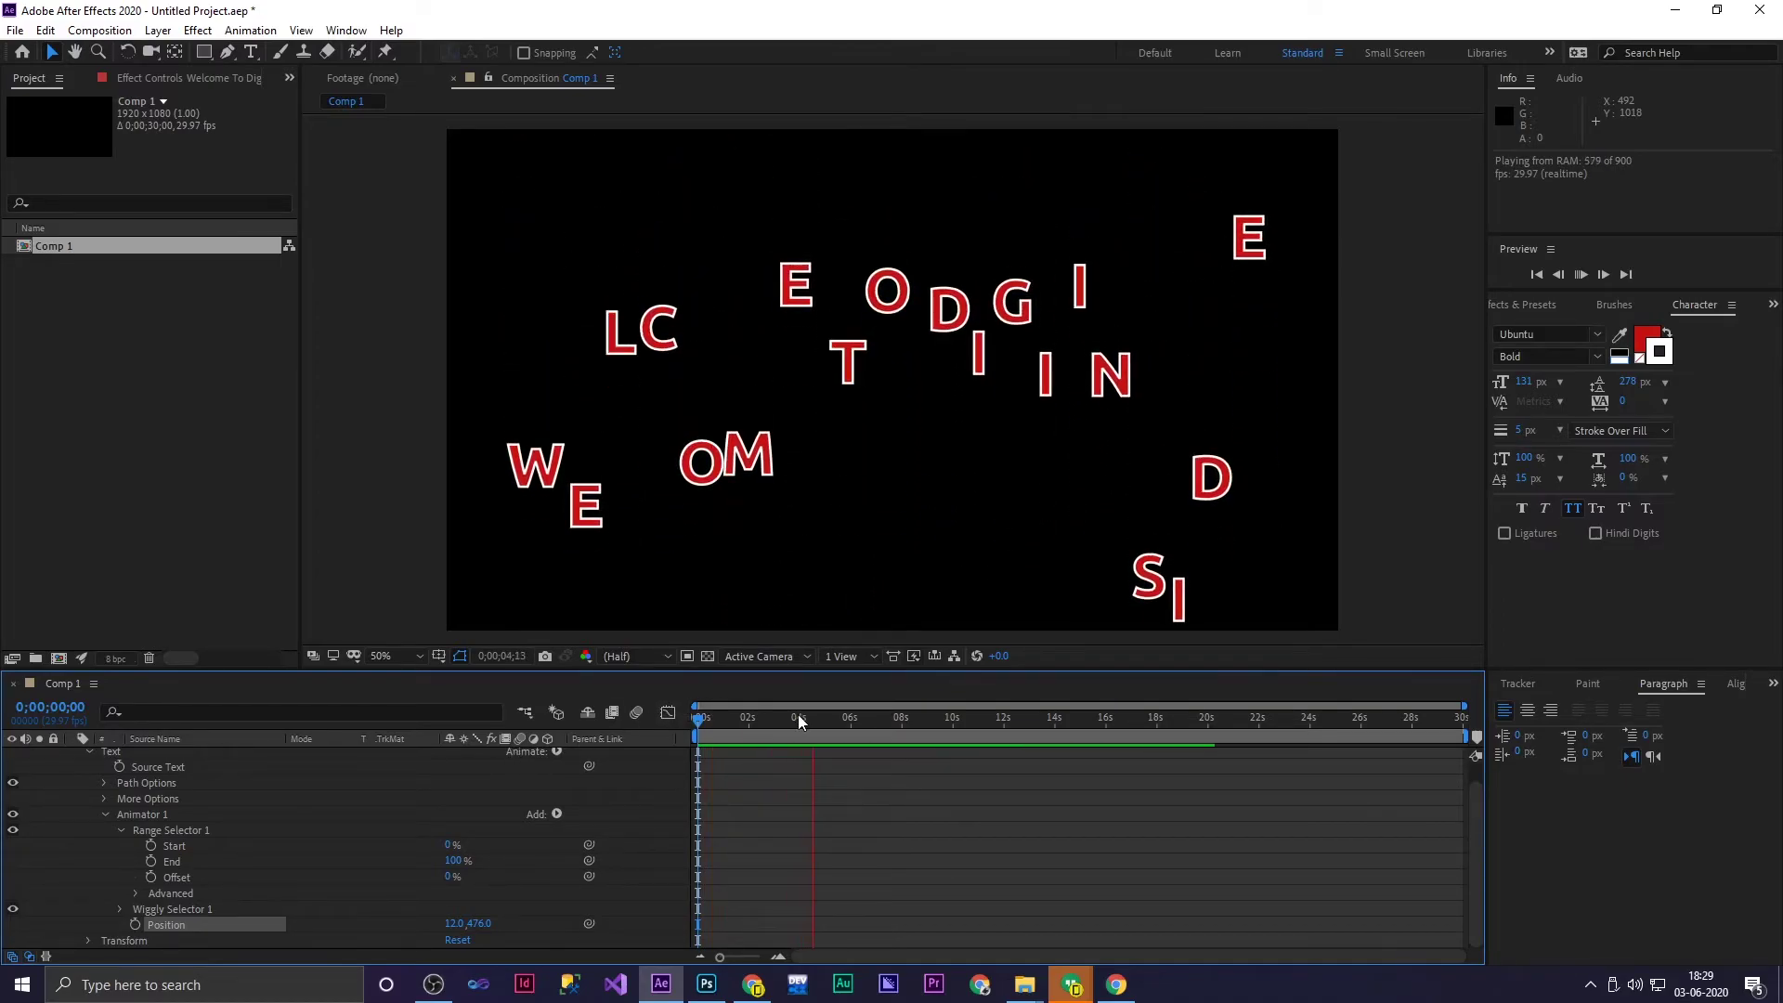
{"action": "key", "text": "space"}
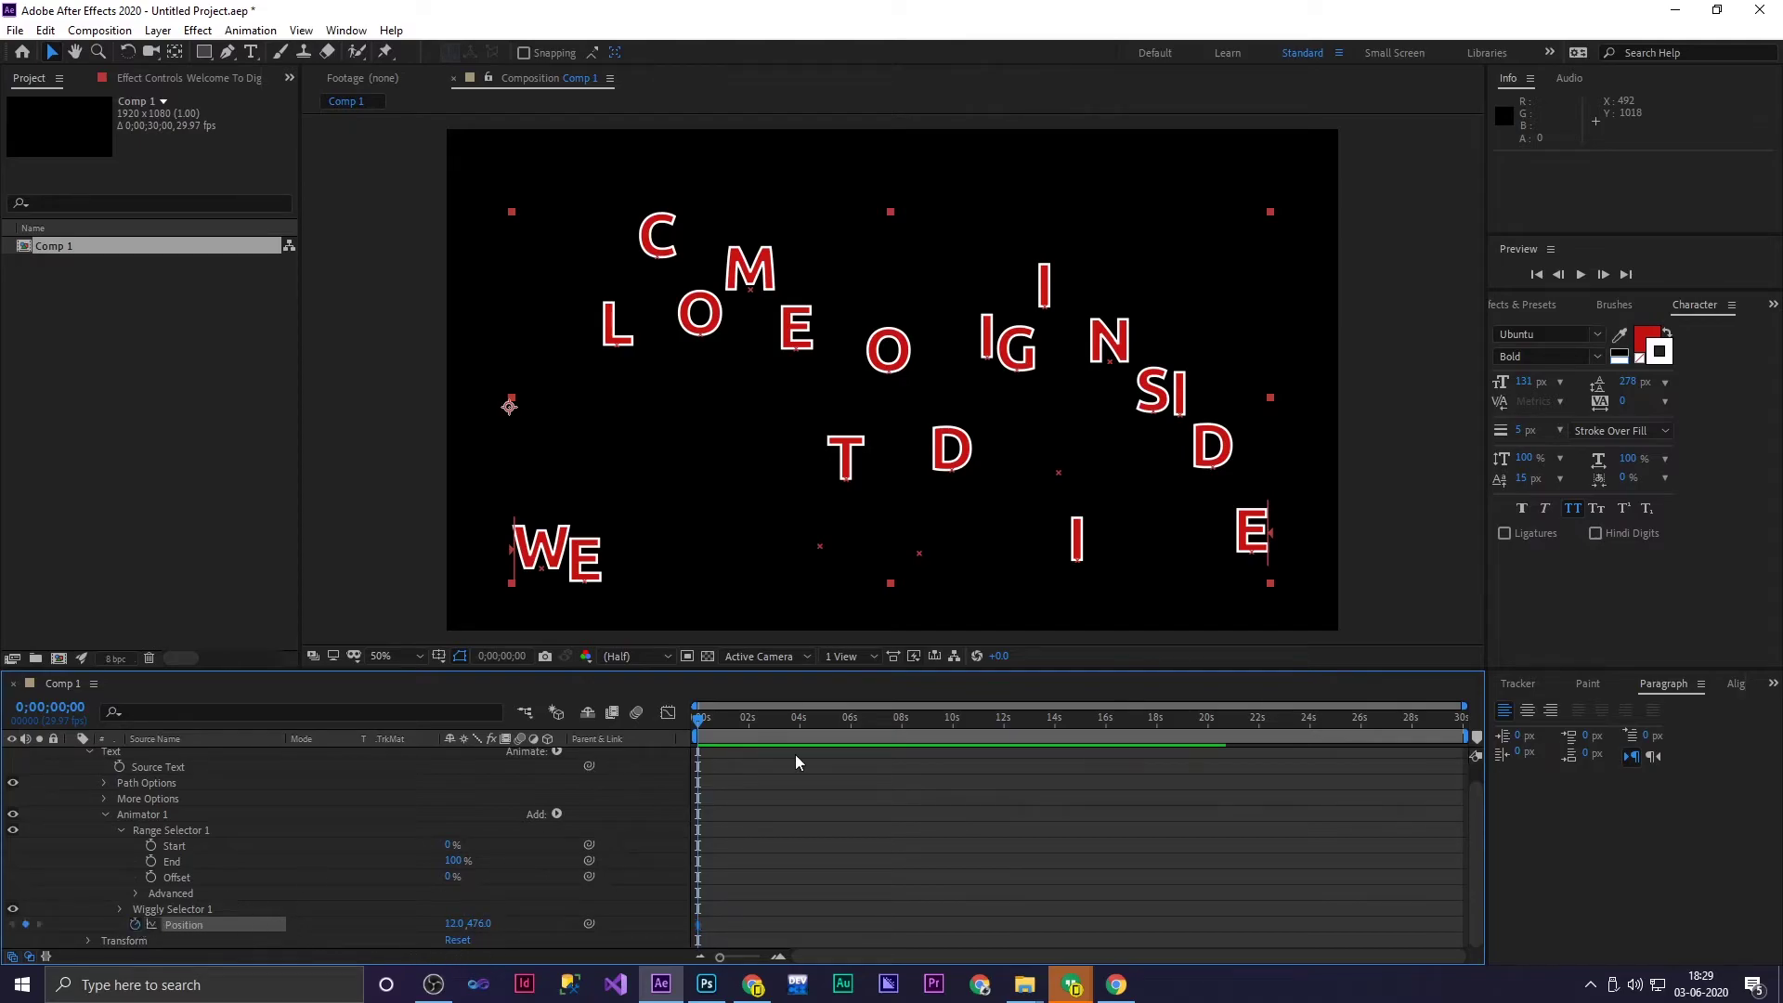
Keyframe Animator 1's Position at the beginning, set its X value to -381 at 0;00;03;04, and preview the animation from the beginning
{"action": "left_click_drag", "start_coordinate": [716, 719], "coordinate": [776, 728]}
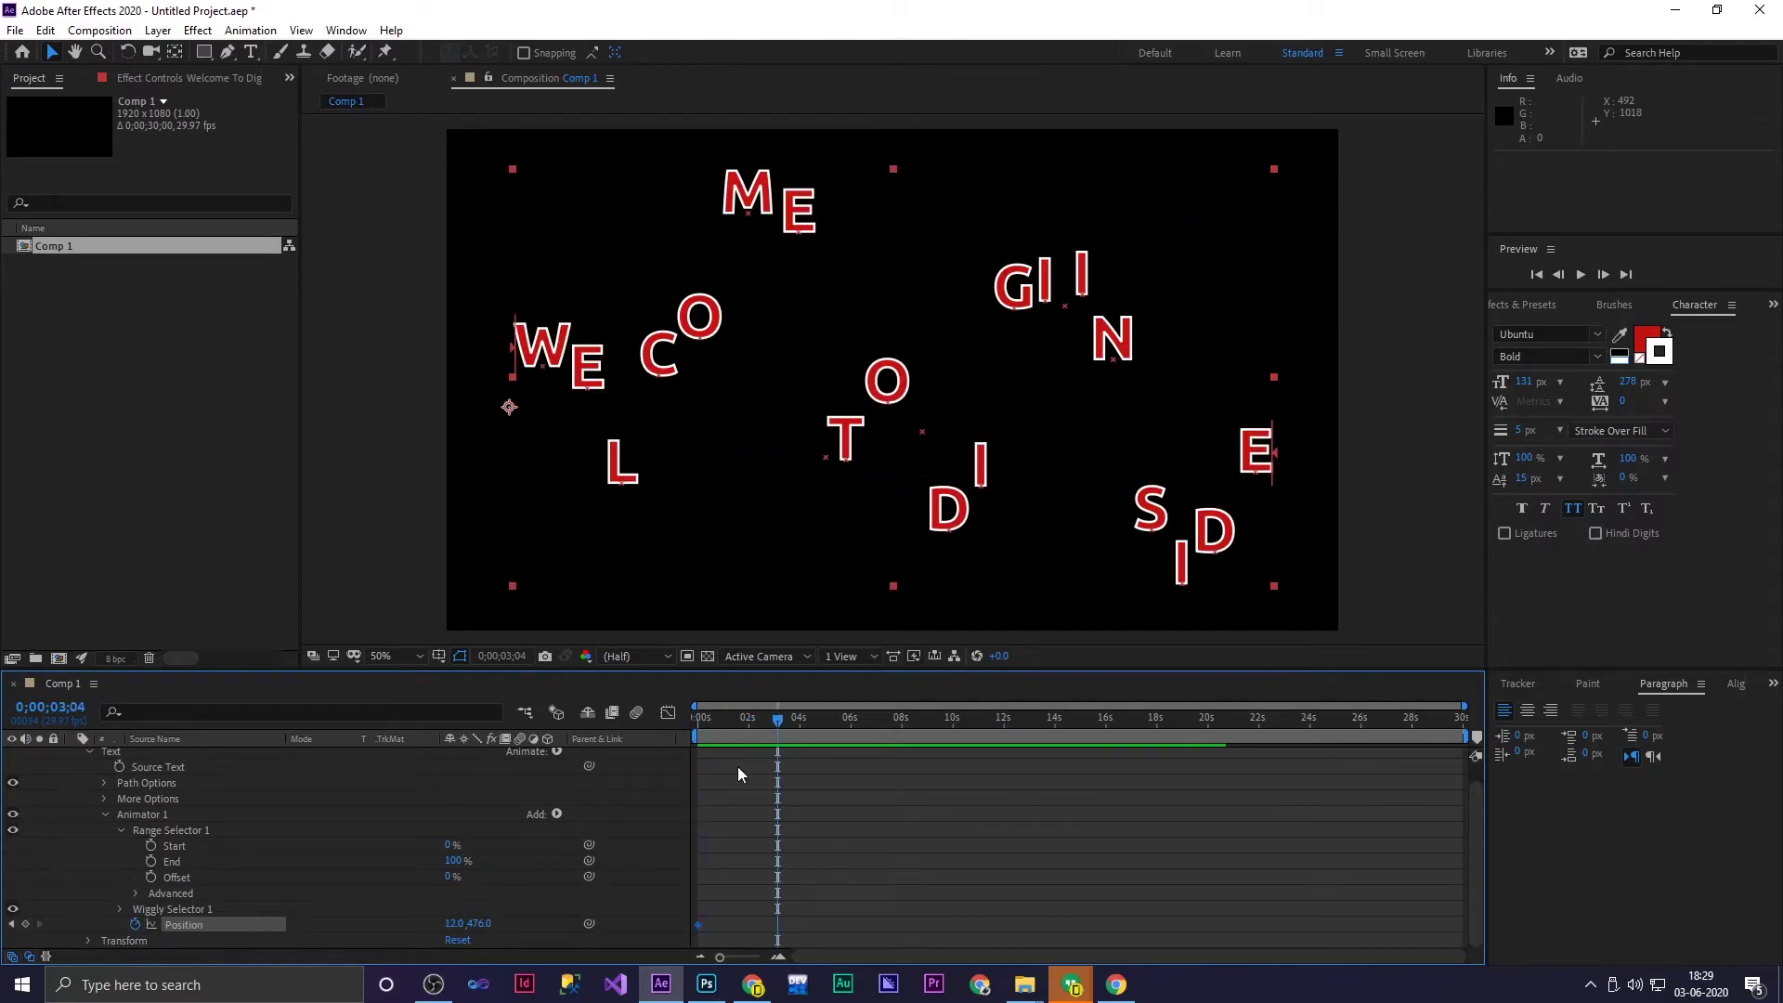
{"action": "left_click_drag", "start_coordinate": [458, 930], "coordinate": [80, 847]}
{"action": "key", "text": "space"}
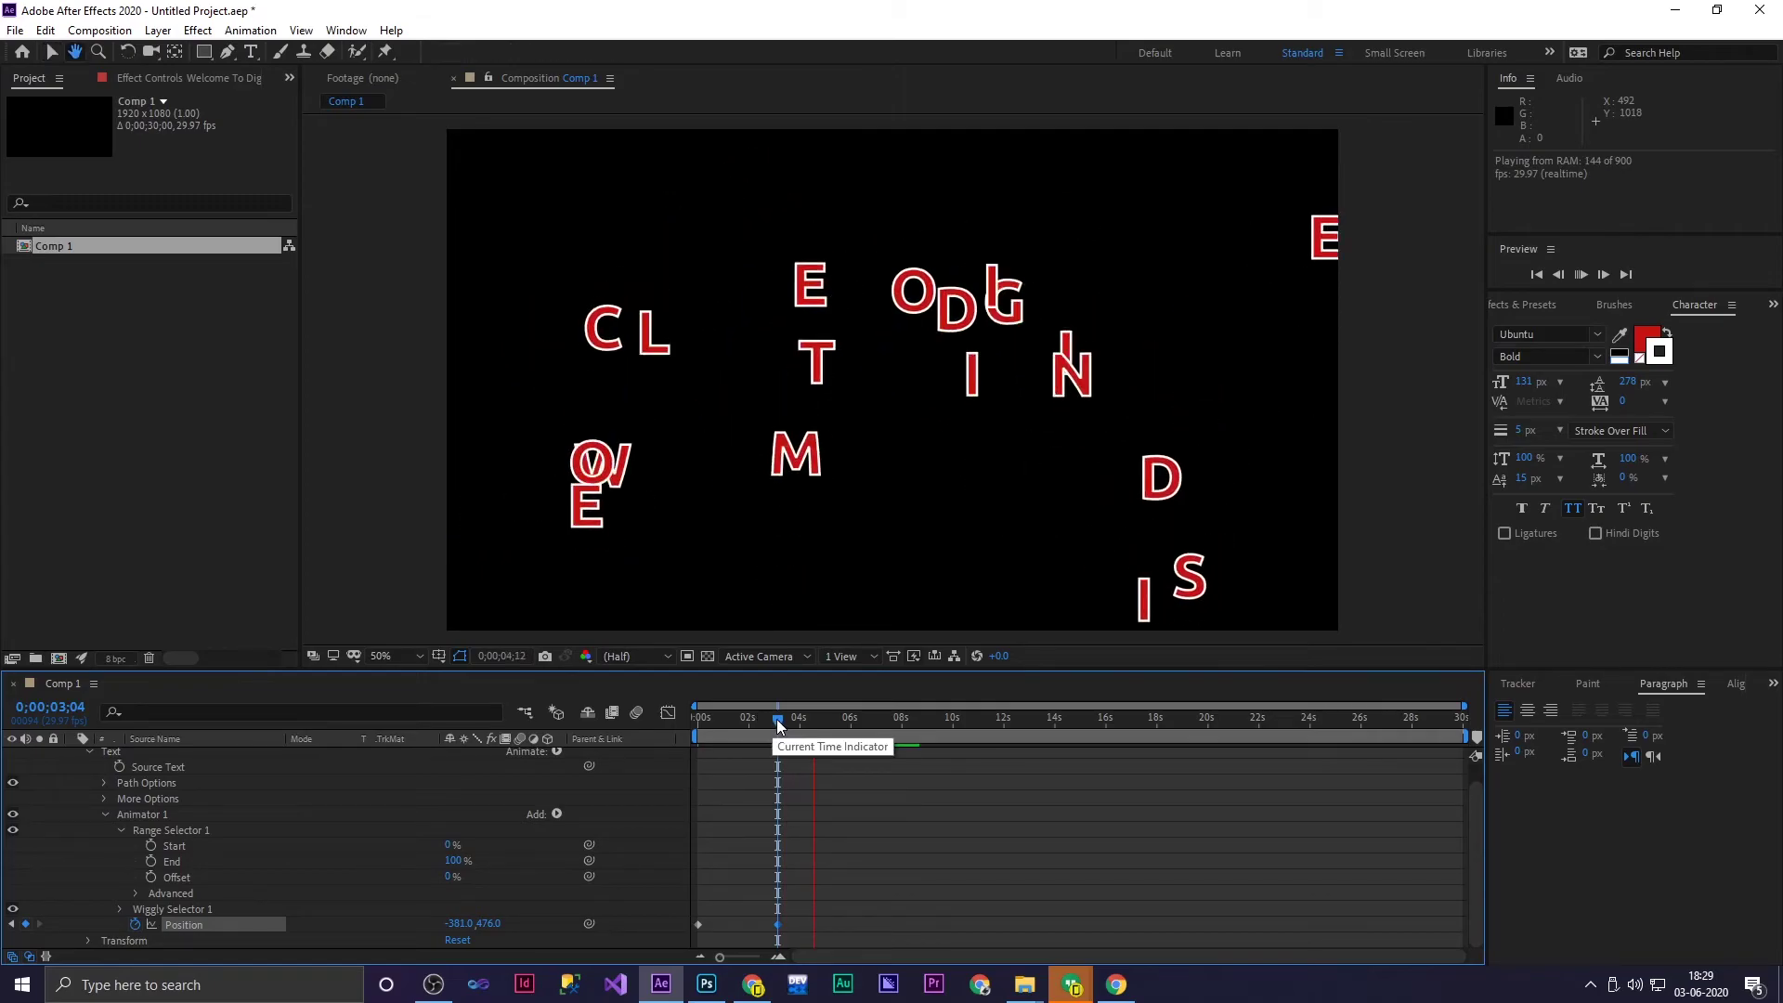
{"action": "left_click_drag", "start_coordinate": [811, 720], "coordinate": [670, 749]}
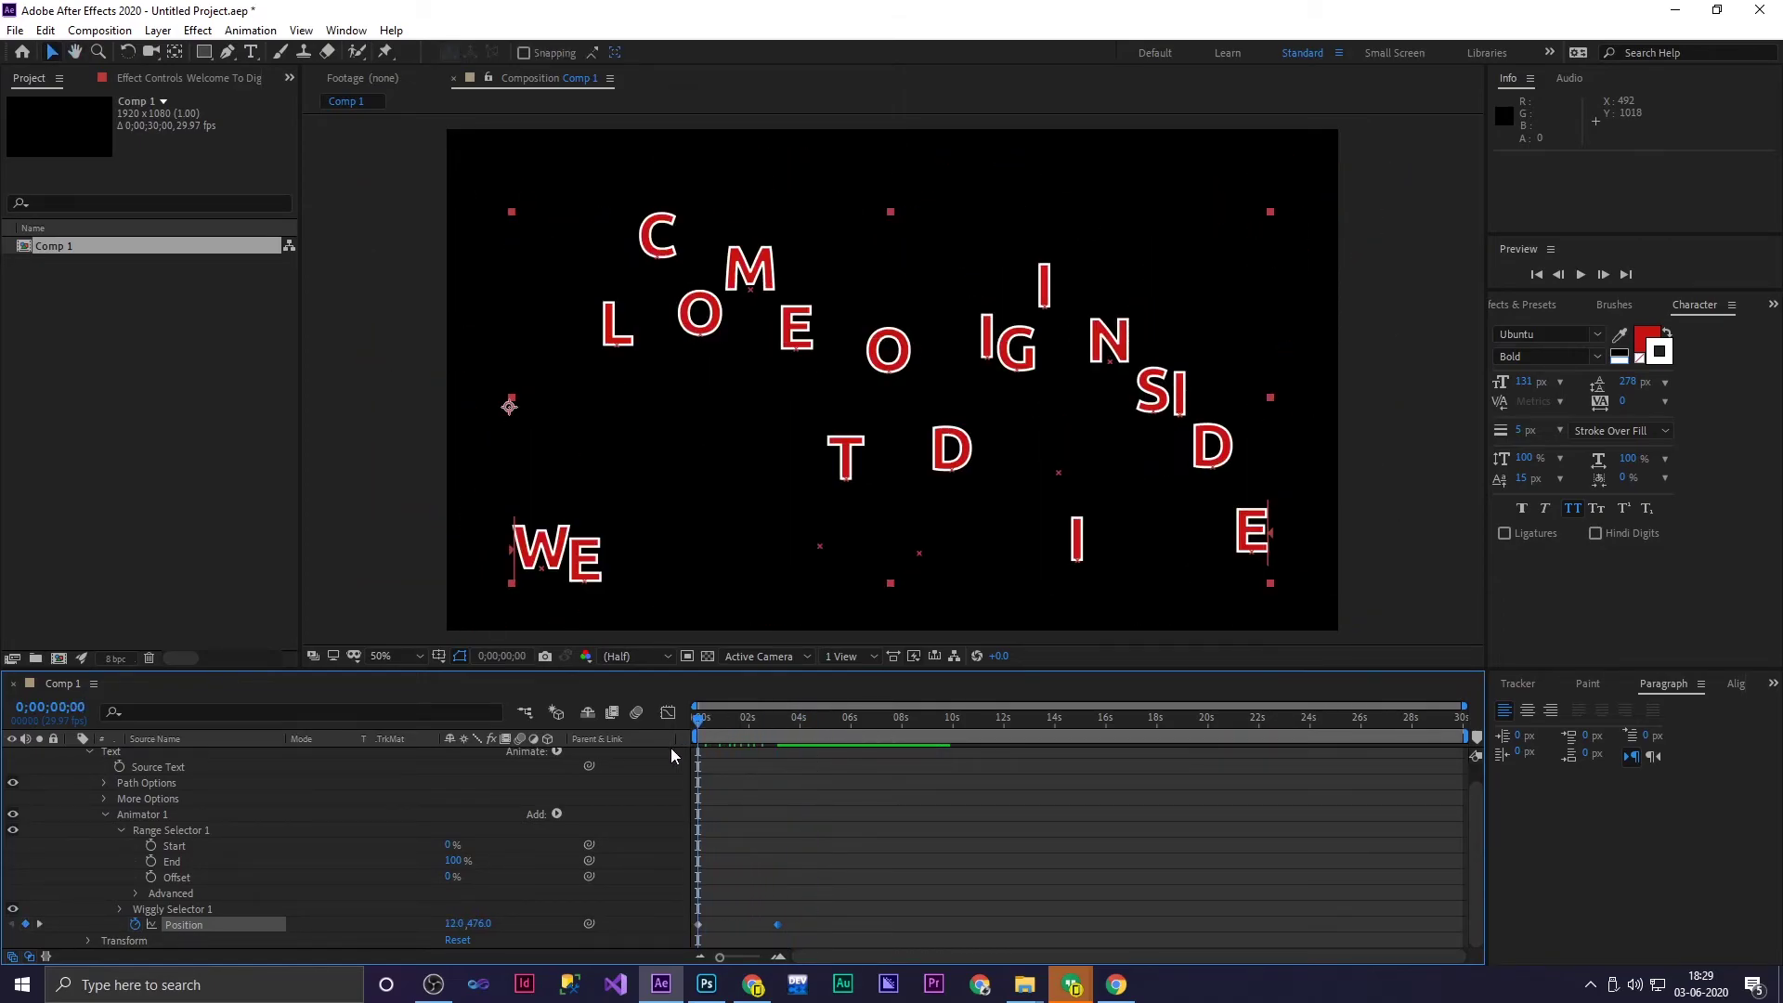
{"action": "key", "text": "space"}
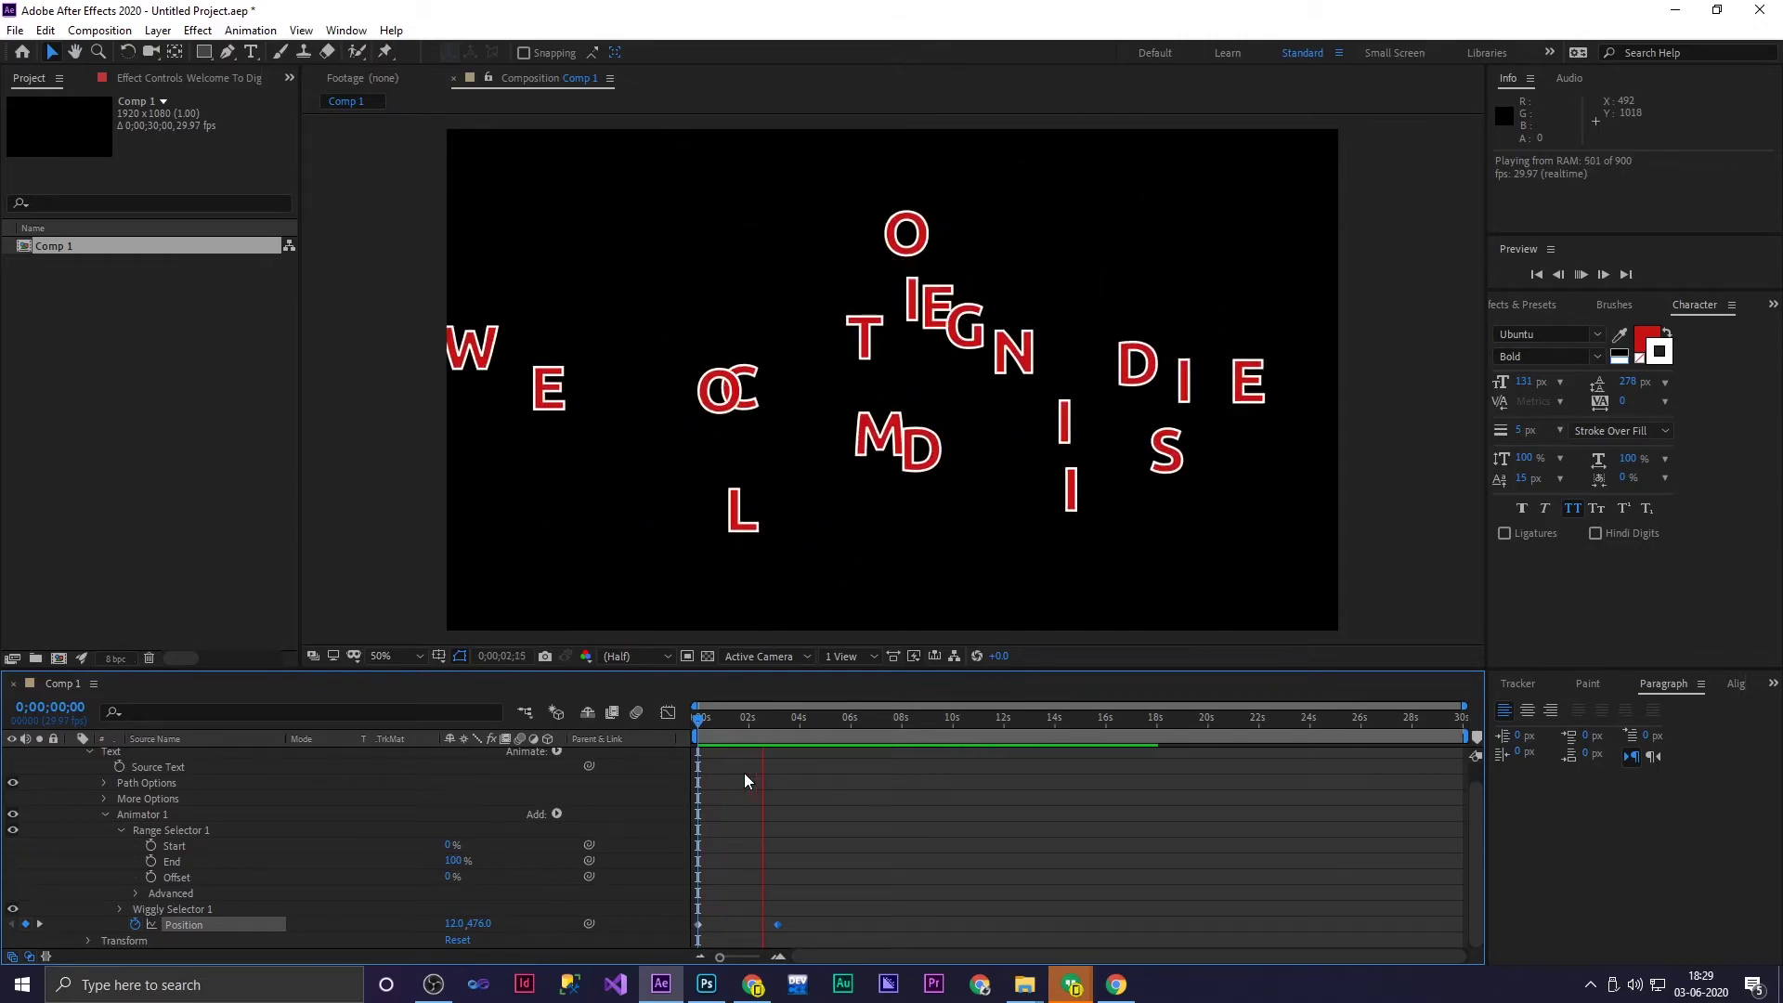
Undo the last Position change, set Animator 1's Position to 0, 0 at 0;00;03;04 instead, and preview the animation
{"action": "key", "text": "space"}
{"action": "key", "text": "ctrl+z"}
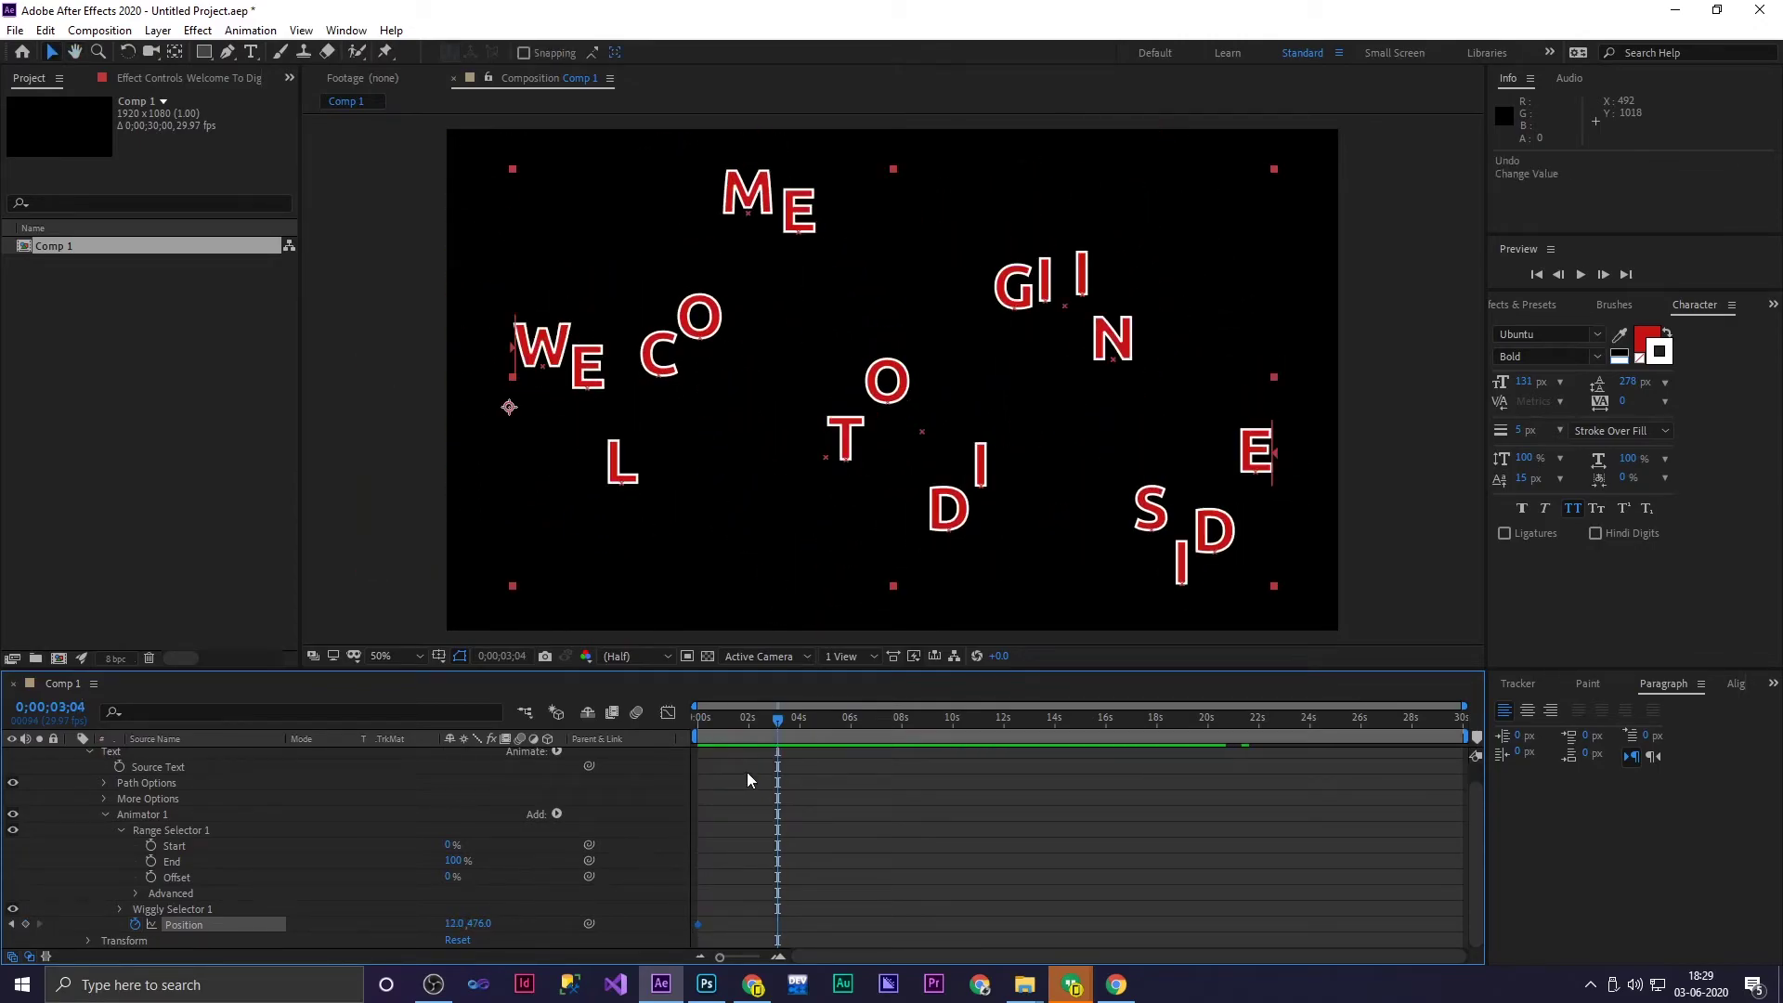
{"action": "left_click", "coordinate": [456, 922]}
{"action": "type", "text": "0"}
{"action": "key", "text": "Return"}
{"action": "left_click", "coordinate": [479, 923]}
{"action": "type", "text": "0"}
{"action": "key", "text": "Return"}
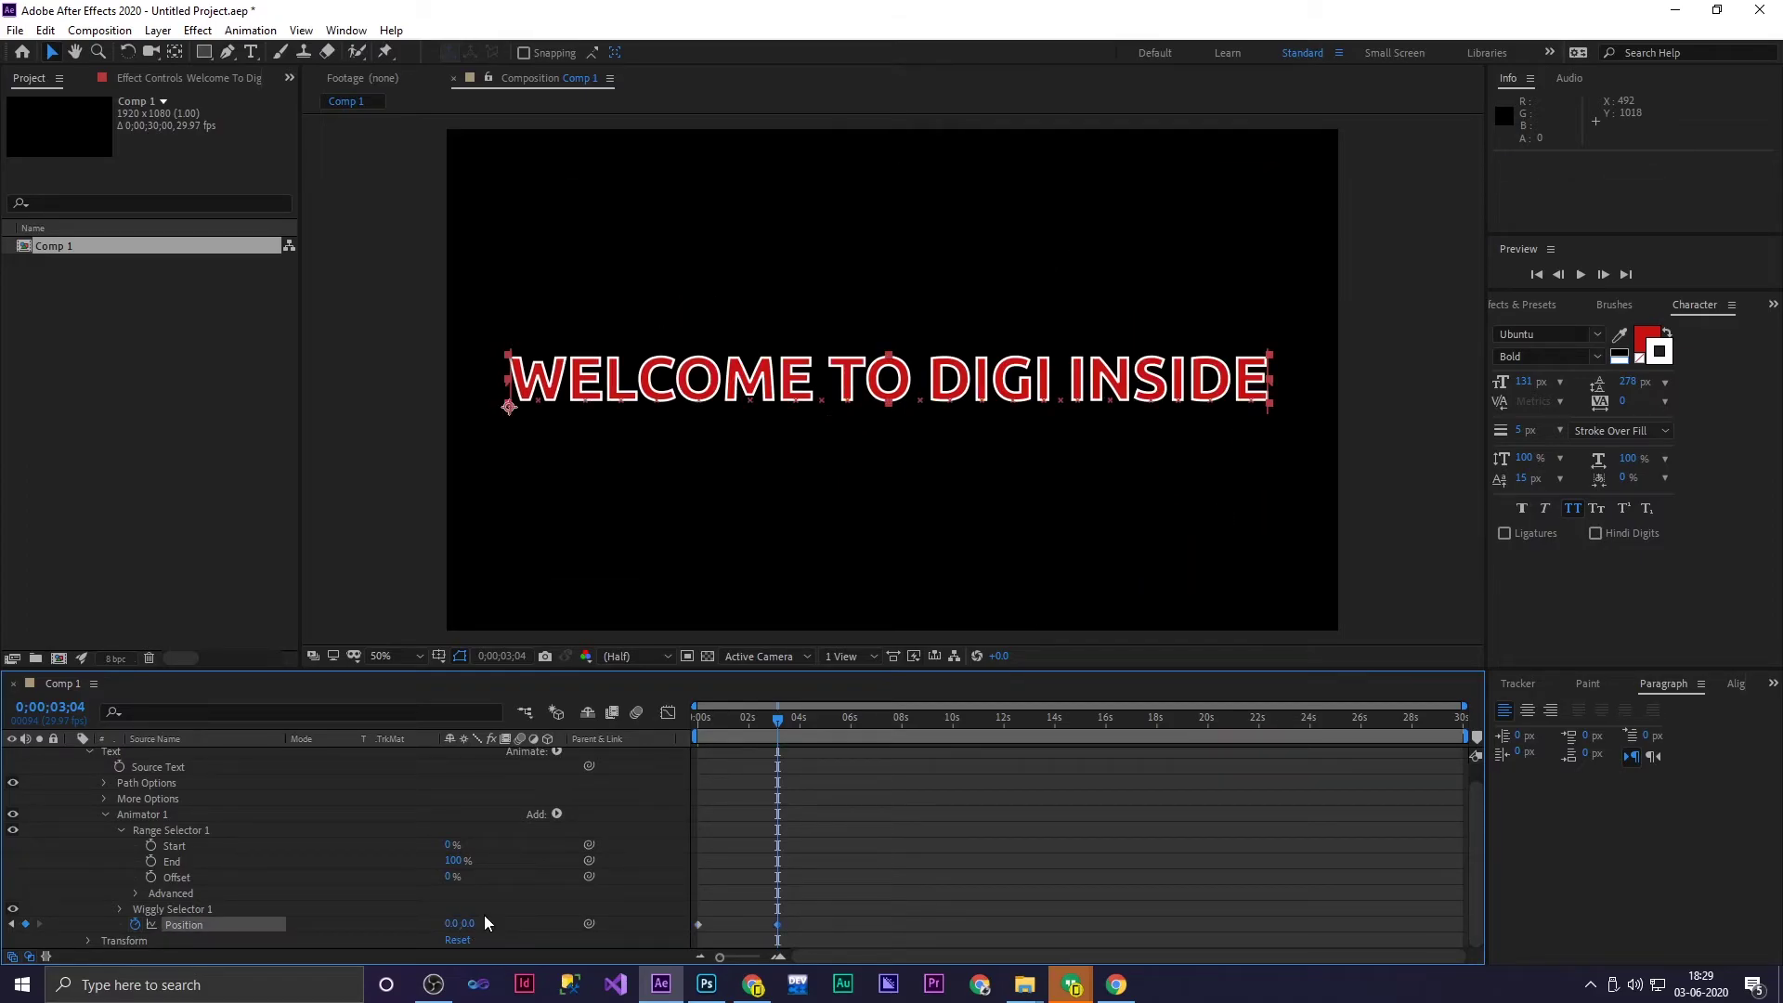
{"action": "key", "text": "space"}
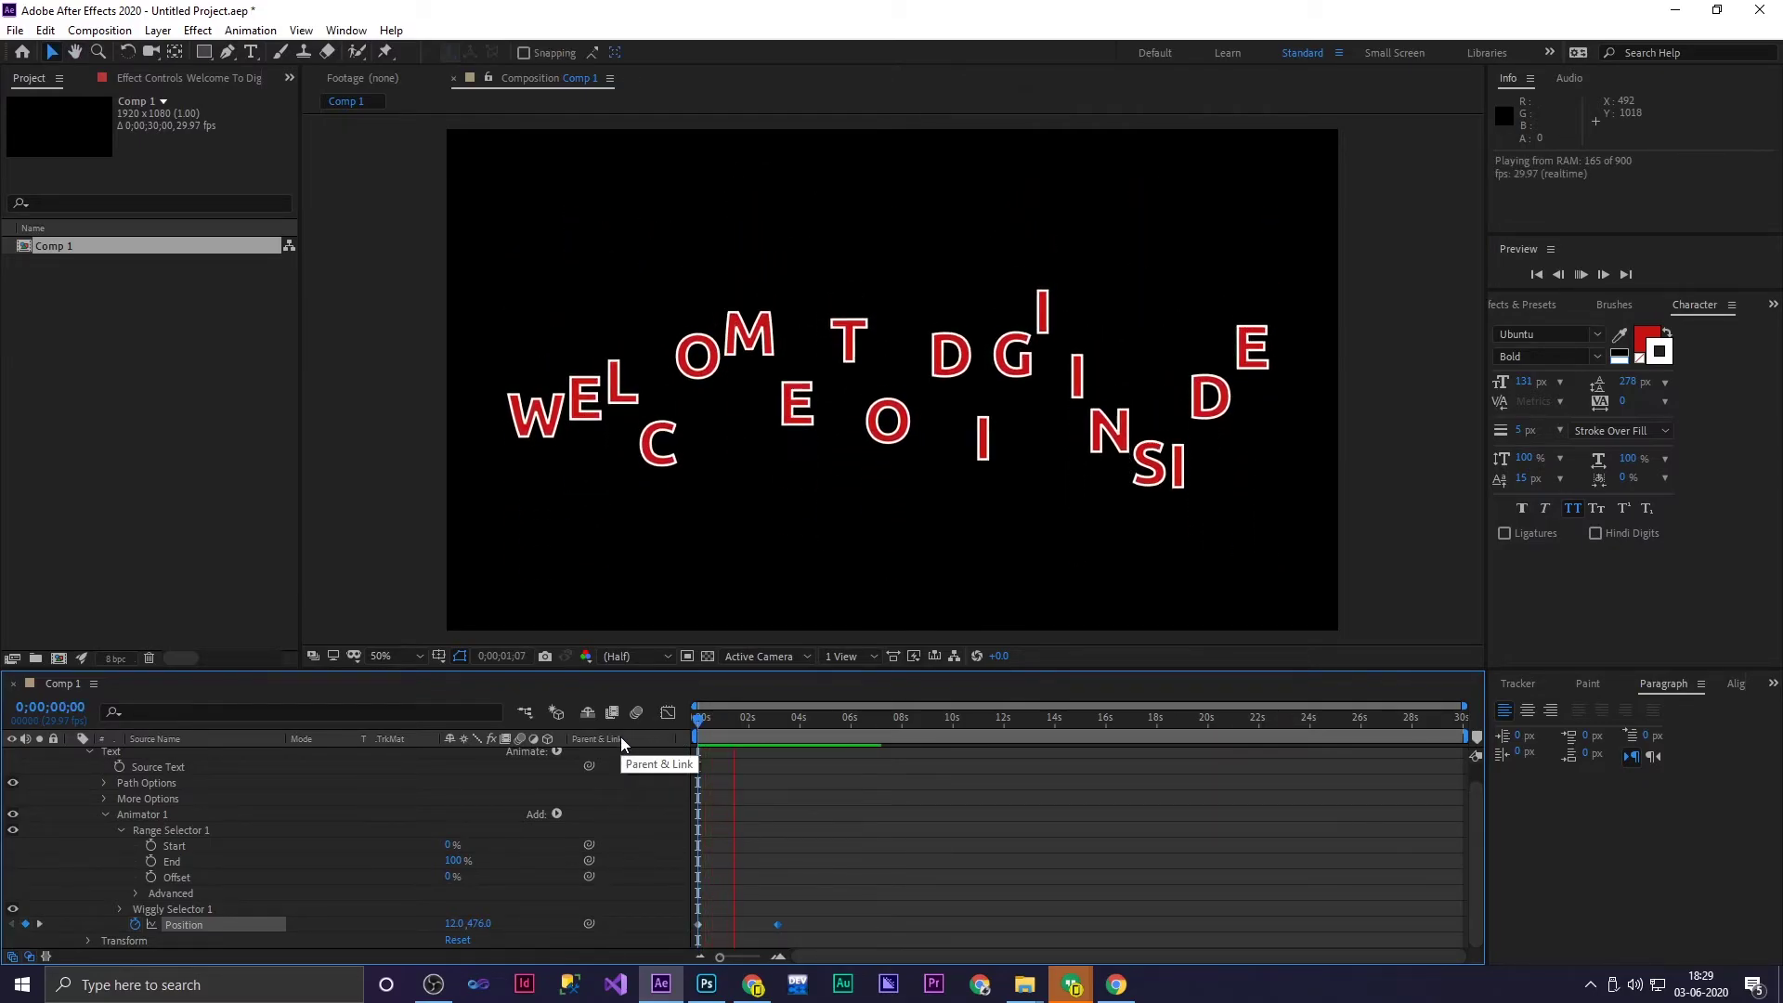
{"action": "key", "text": "space"}
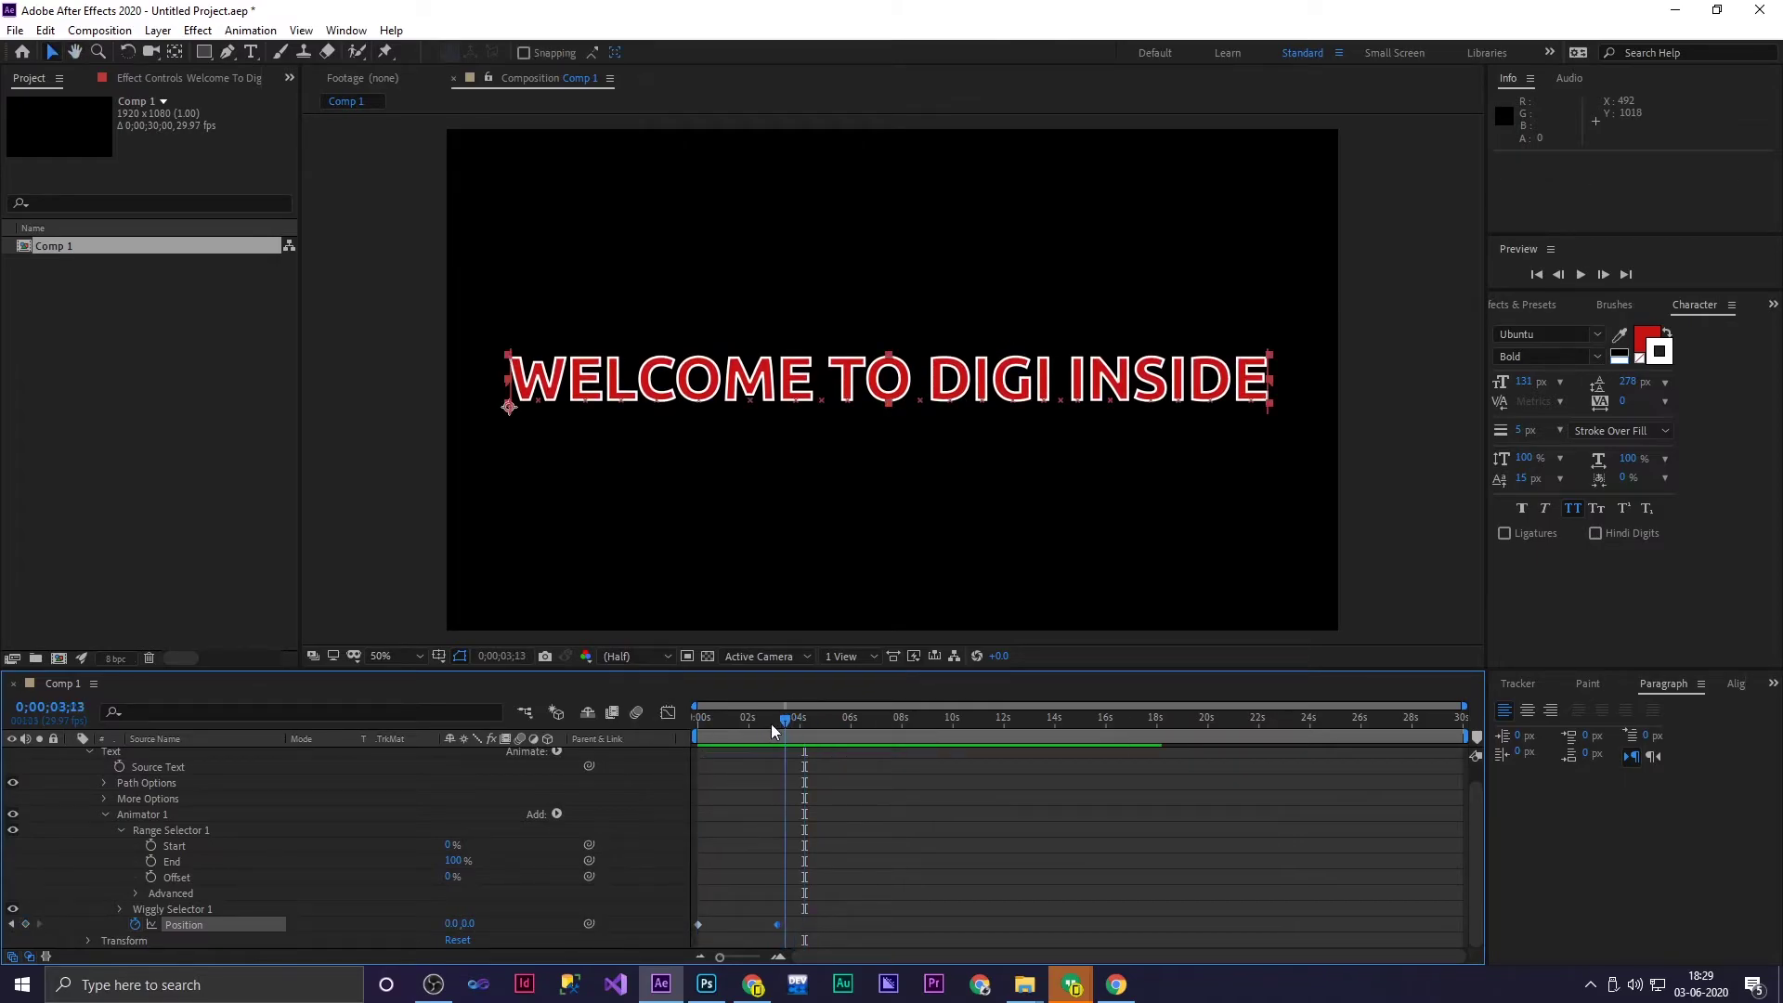
Set Animator 1's Position to 1557, 683 at the beginning of the composition and preview the scattered letters assembling
{"action": "key", "text": "Home"}
{"action": "left_click_drag", "start_coordinate": [476, 926], "coordinate": [1663, 836]}
{"action": "key", "text": "space"}
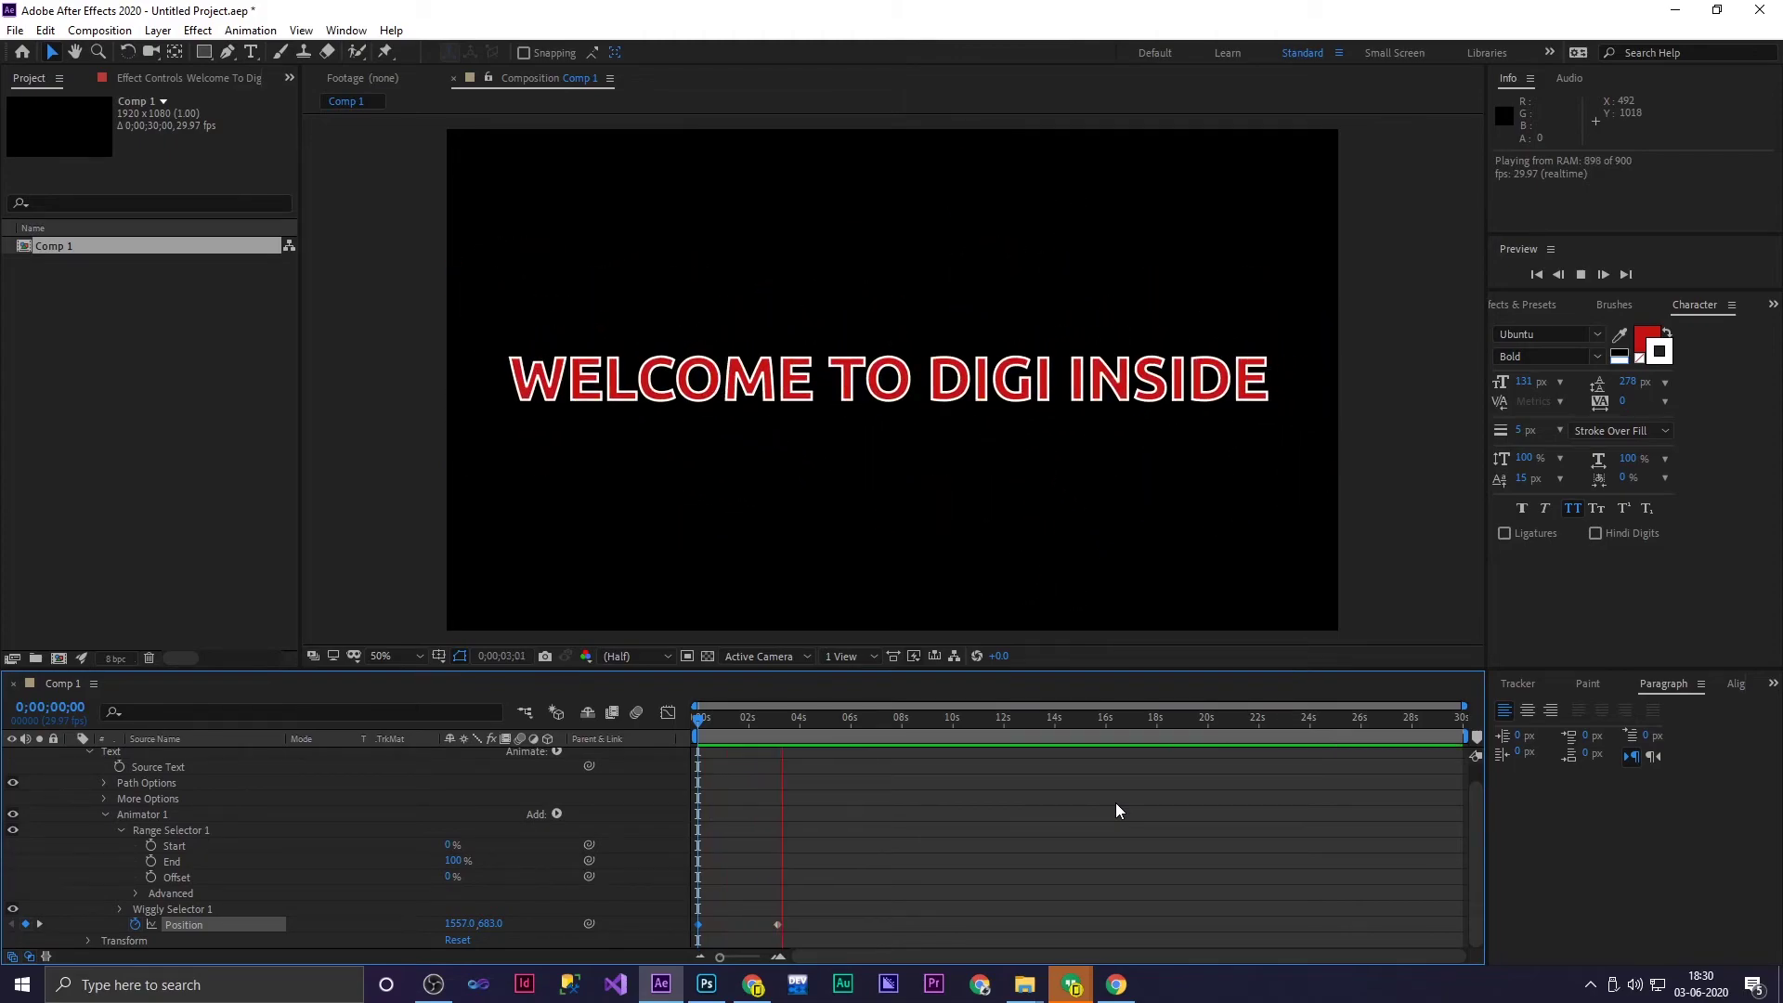
{"action": "key", "text": "space"}
{"action": "key", "text": "space"}
{"action": "key", "text": "space"}
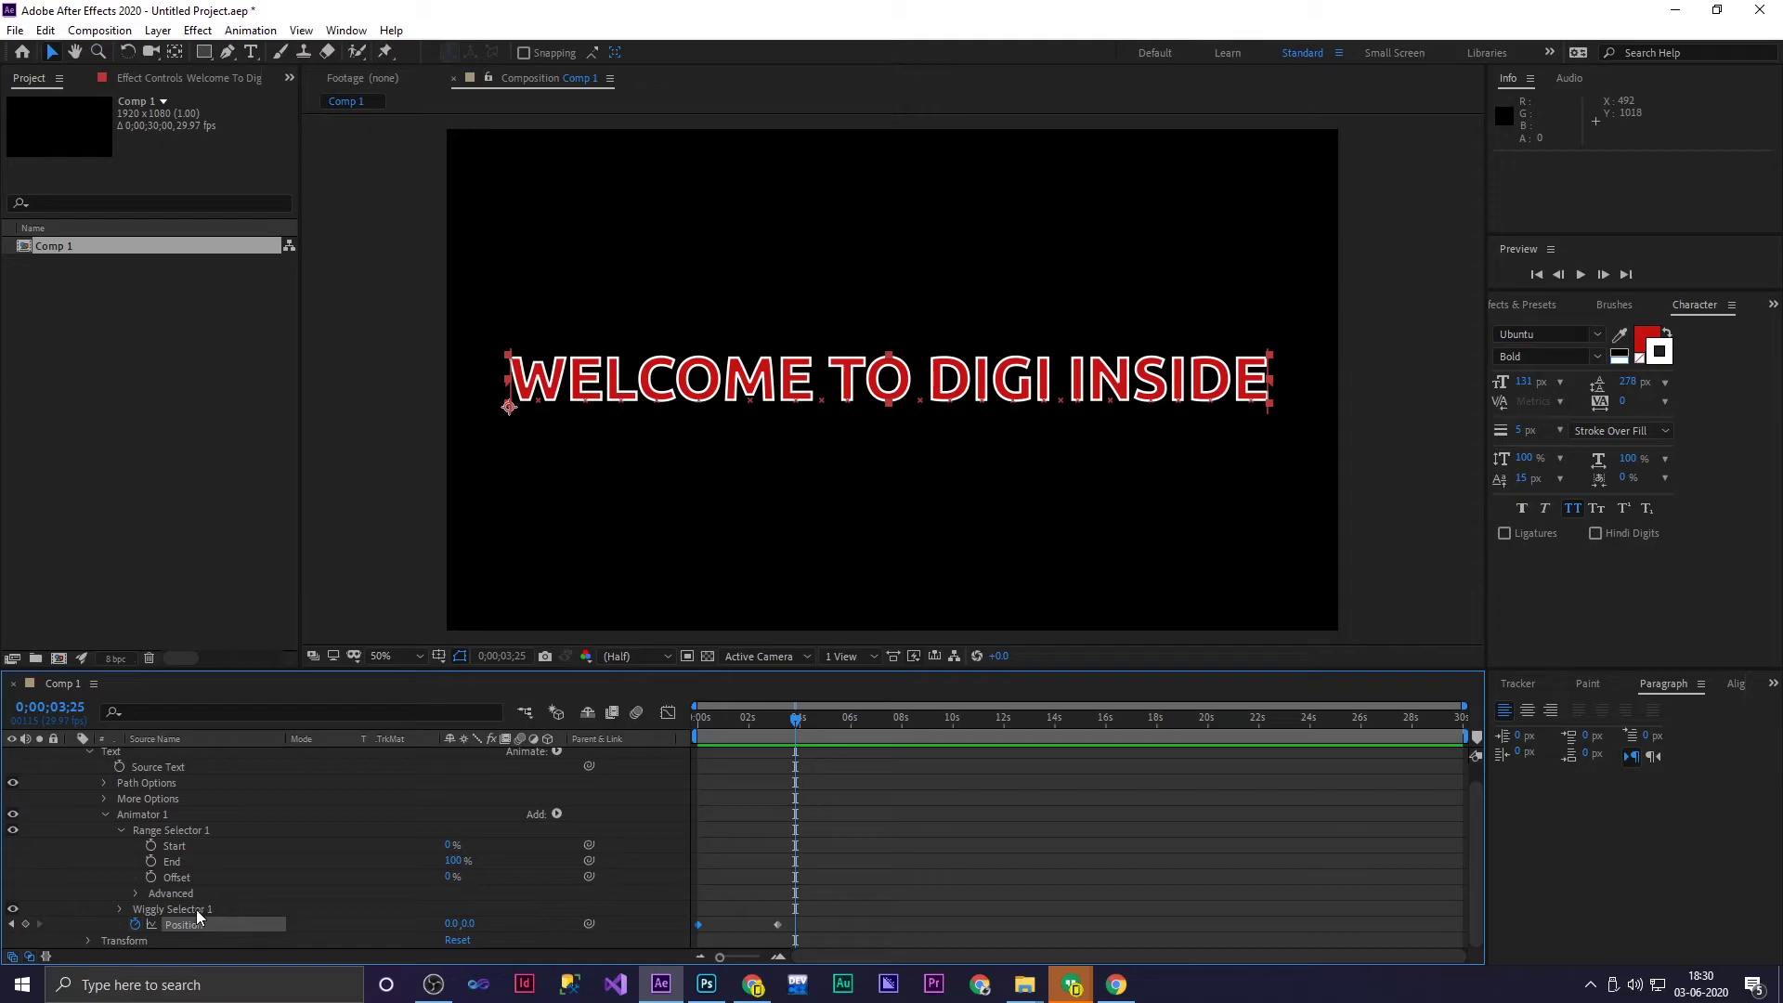
Add a Blur property to Animator 1 and set it to 47, 47
{"action": "left_click", "coordinate": [118, 911]}
{"action": "scroll", "coordinate": [251, 878], "scroll_direction": "up", "scroll_amount": 3}
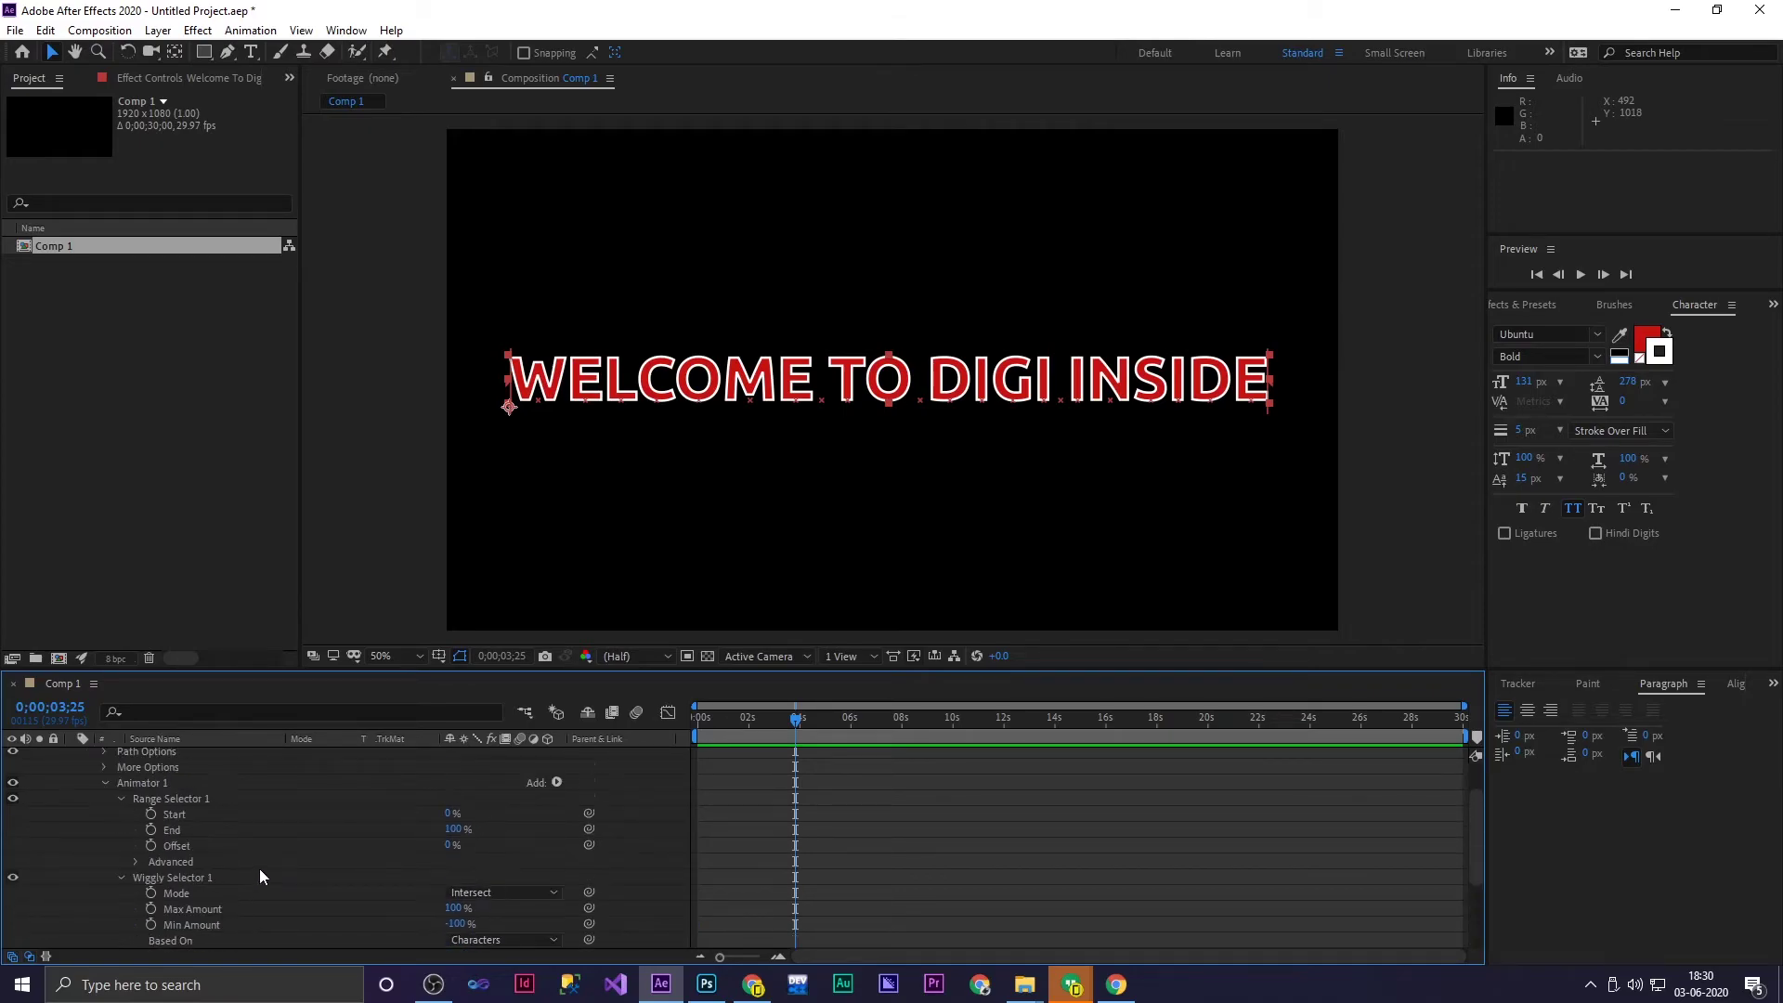
{"action": "left_click", "coordinate": [120, 879]}
{"action": "left_click", "coordinate": [556, 816]}
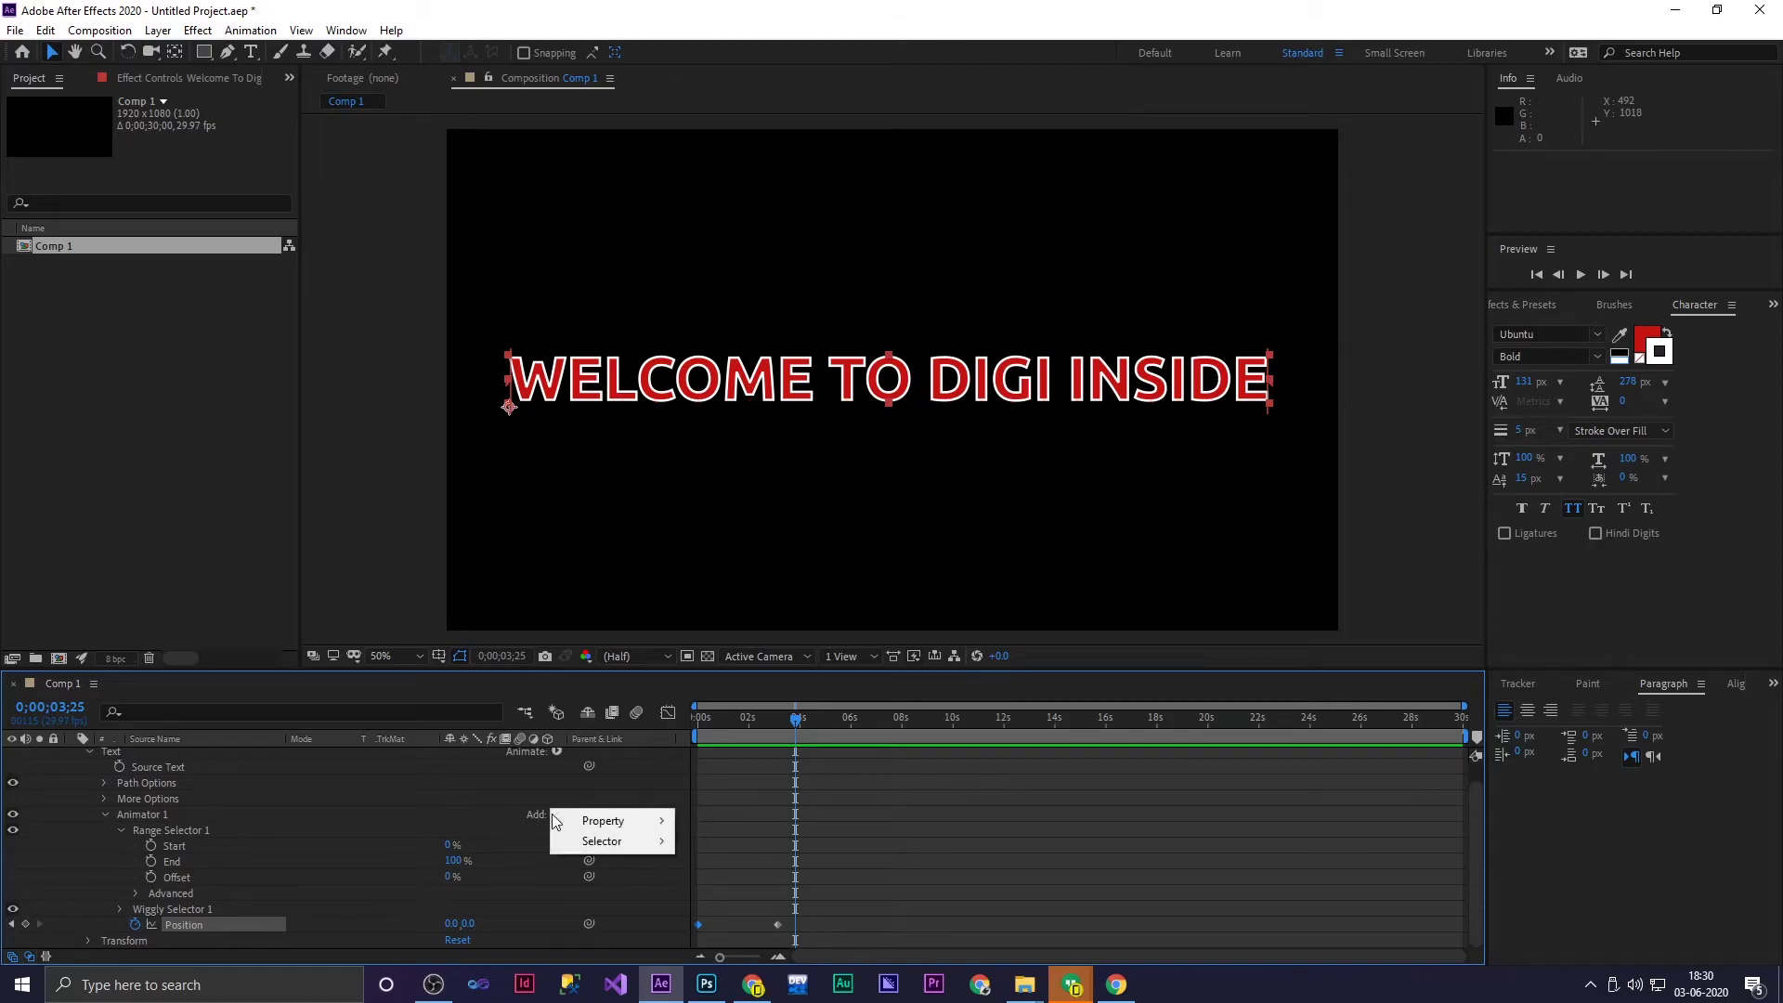
{"action": "mouse_move", "coordinate": [588, 820]}
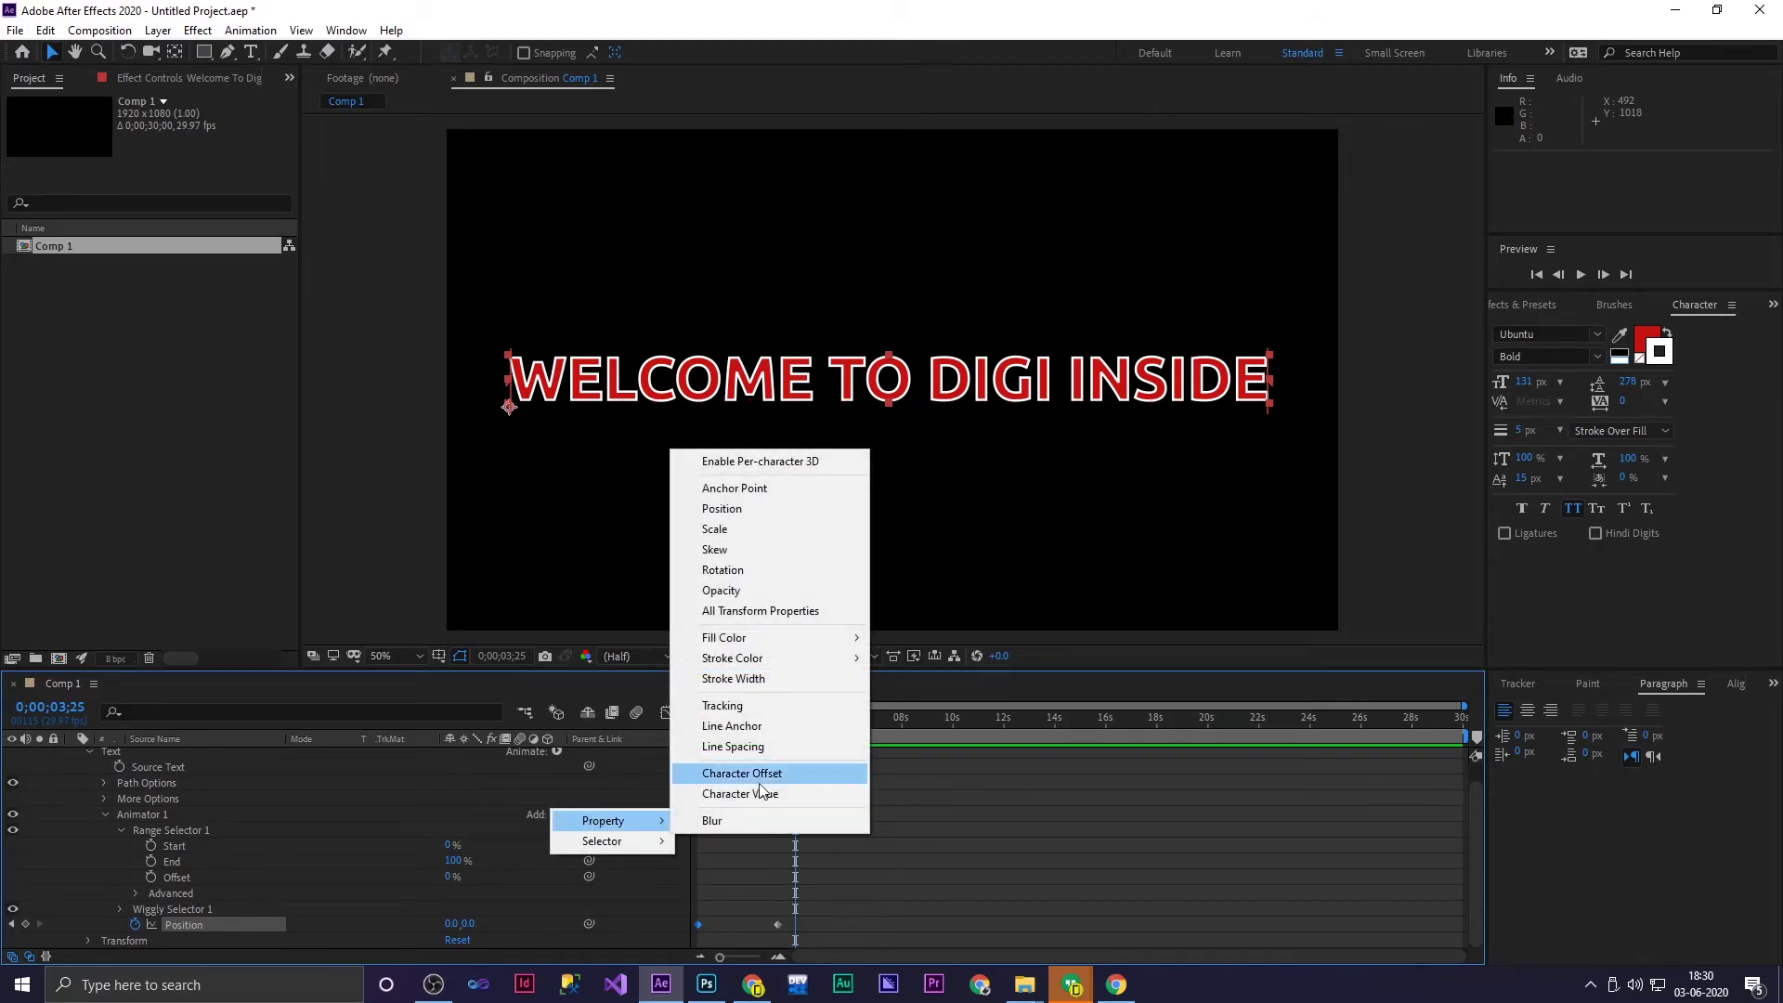
{"action": "left_click", "coordinate": [724, 821]}
{"action": "scroll", "coordinate": [202, 921], "scroll_direction": "down", "scroll_amount": 1}
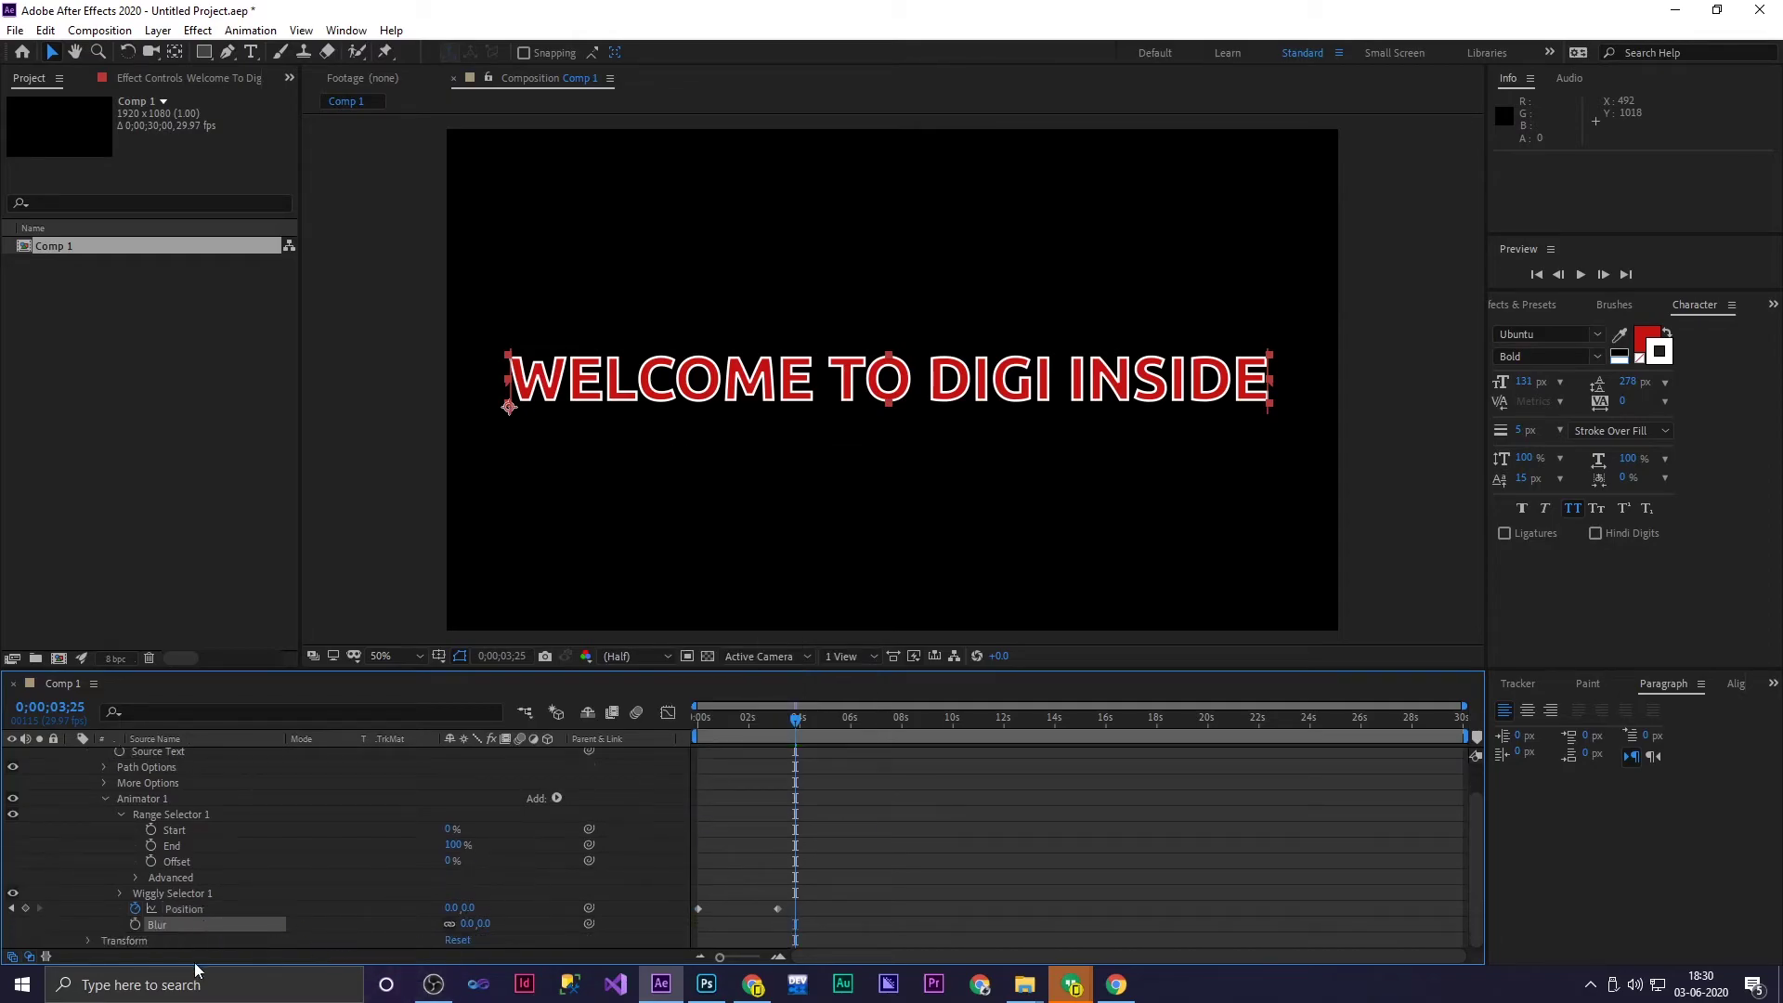
{"action": "left_click_drag", "start_coordinate": [468, 923], "coordinate": [506, 925]}
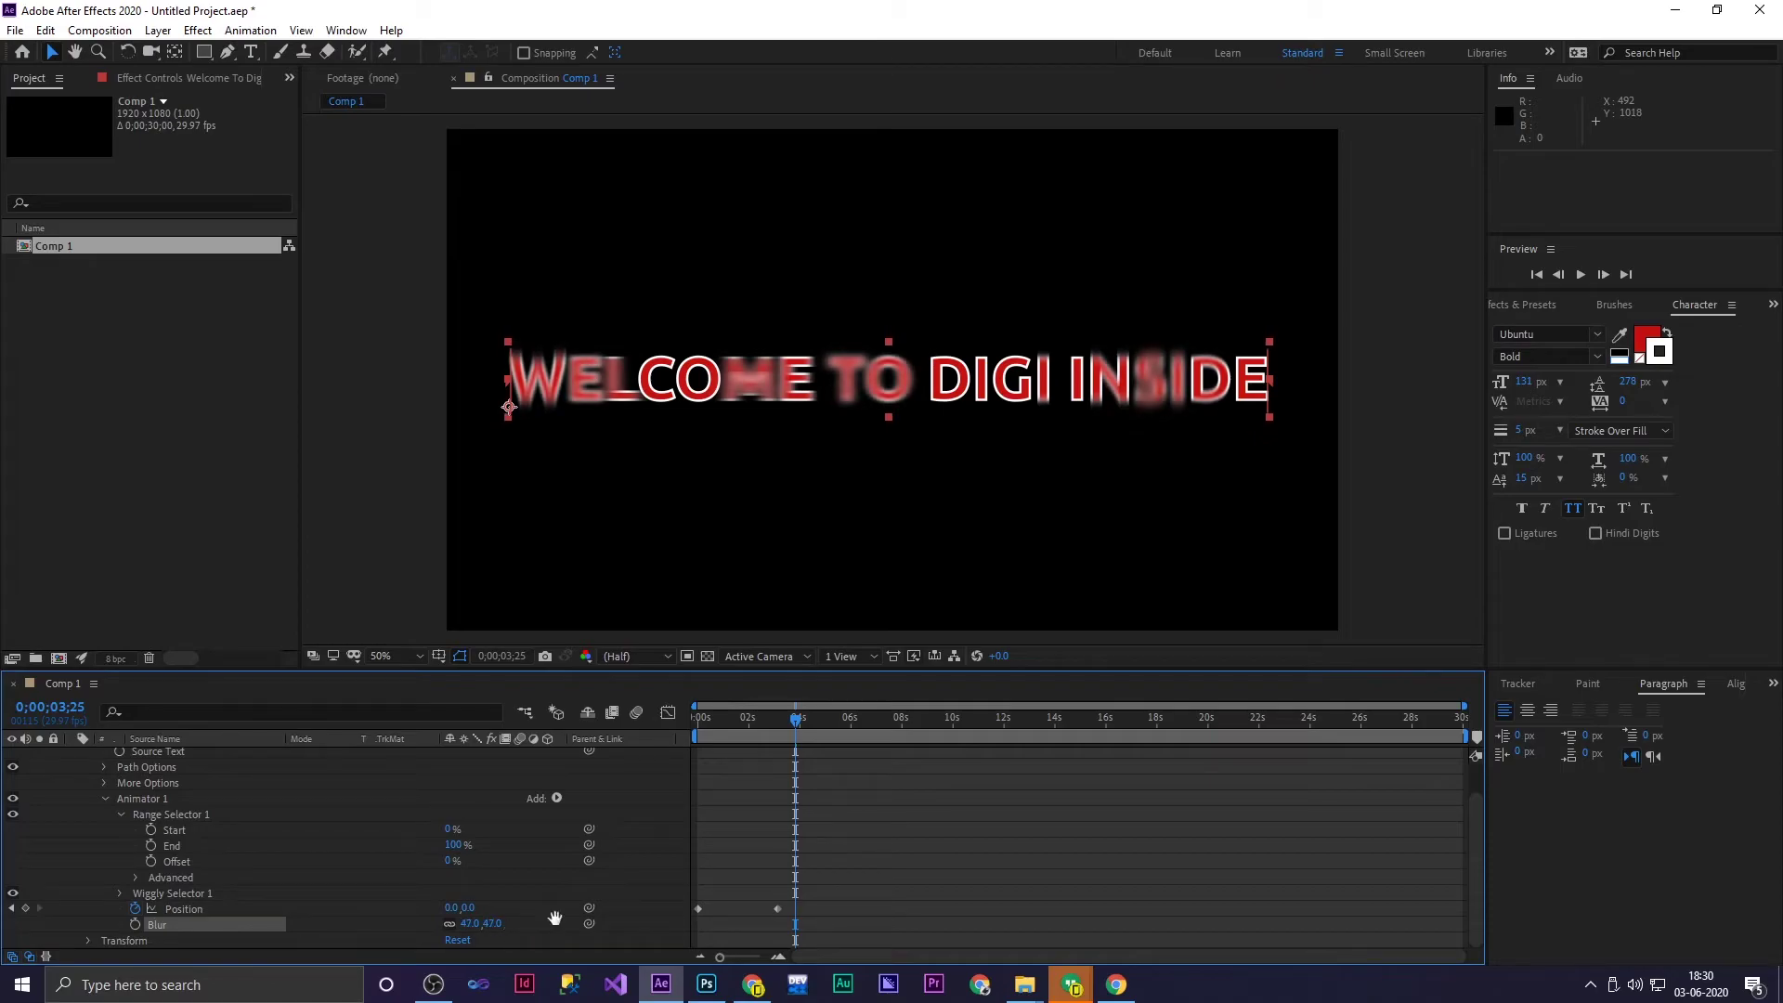
Preview the blurred title animation from the beginning and again from 0;00;04;06
{"action": "key", "text": "space"}
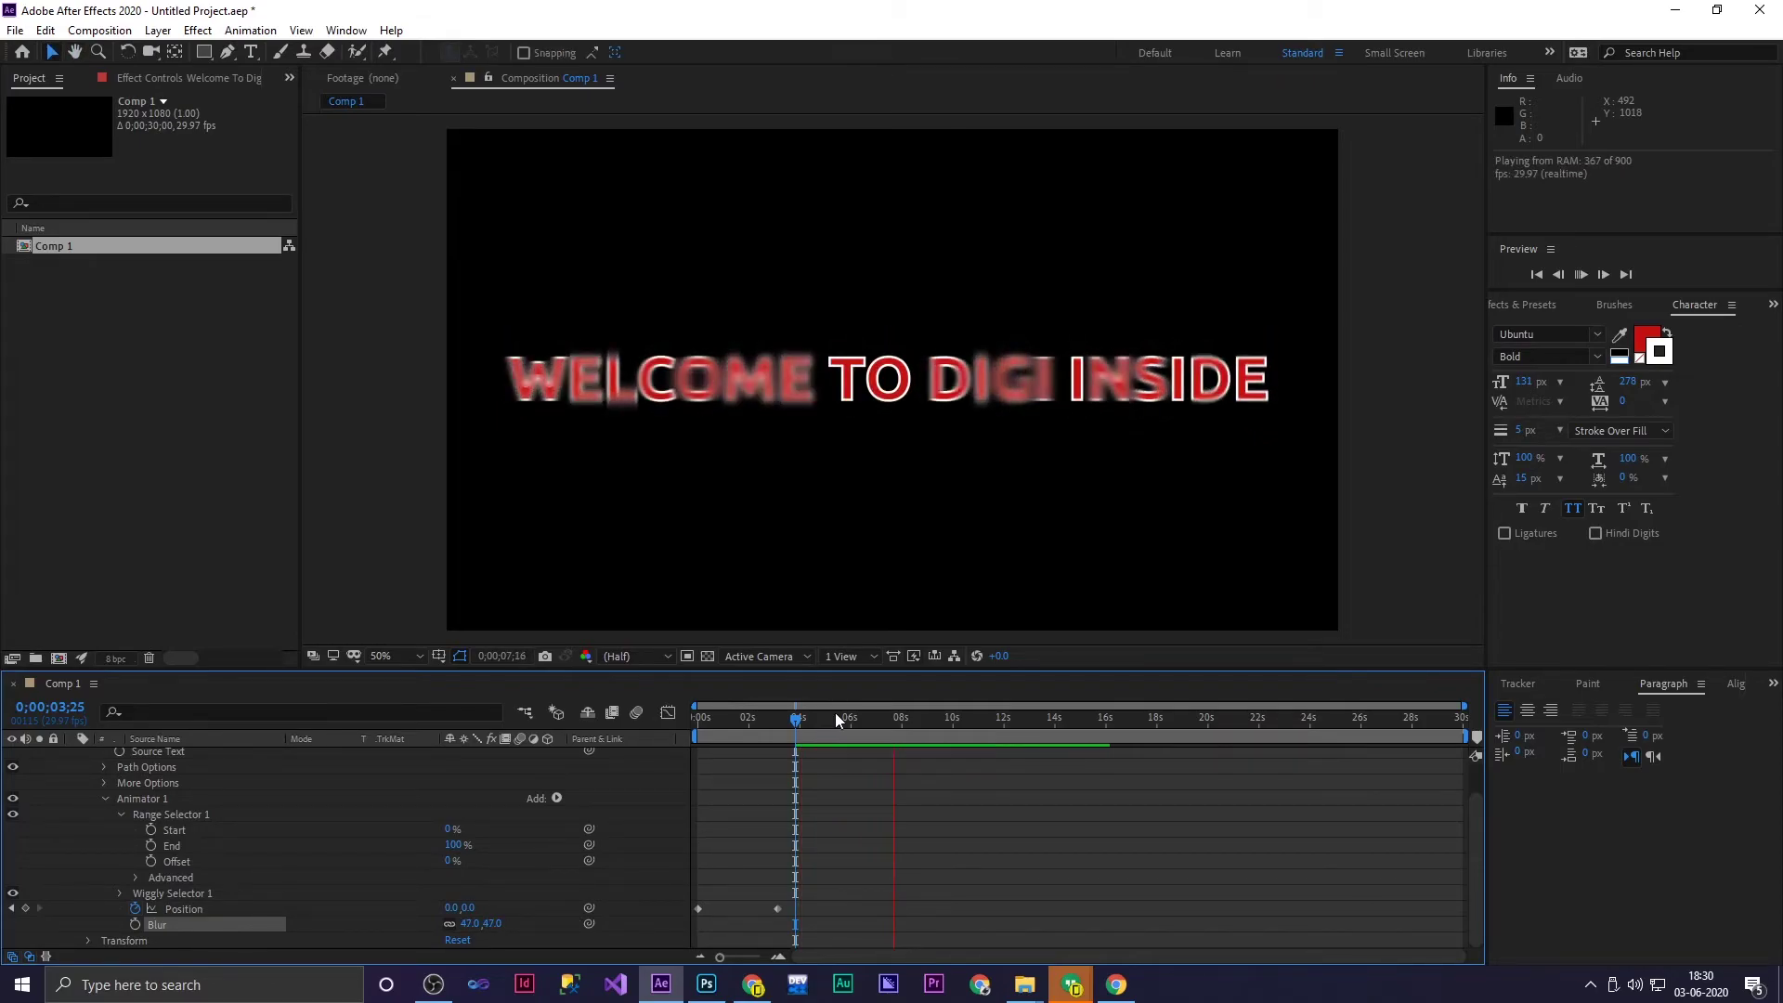
{"action": "key", "text": "Home"}
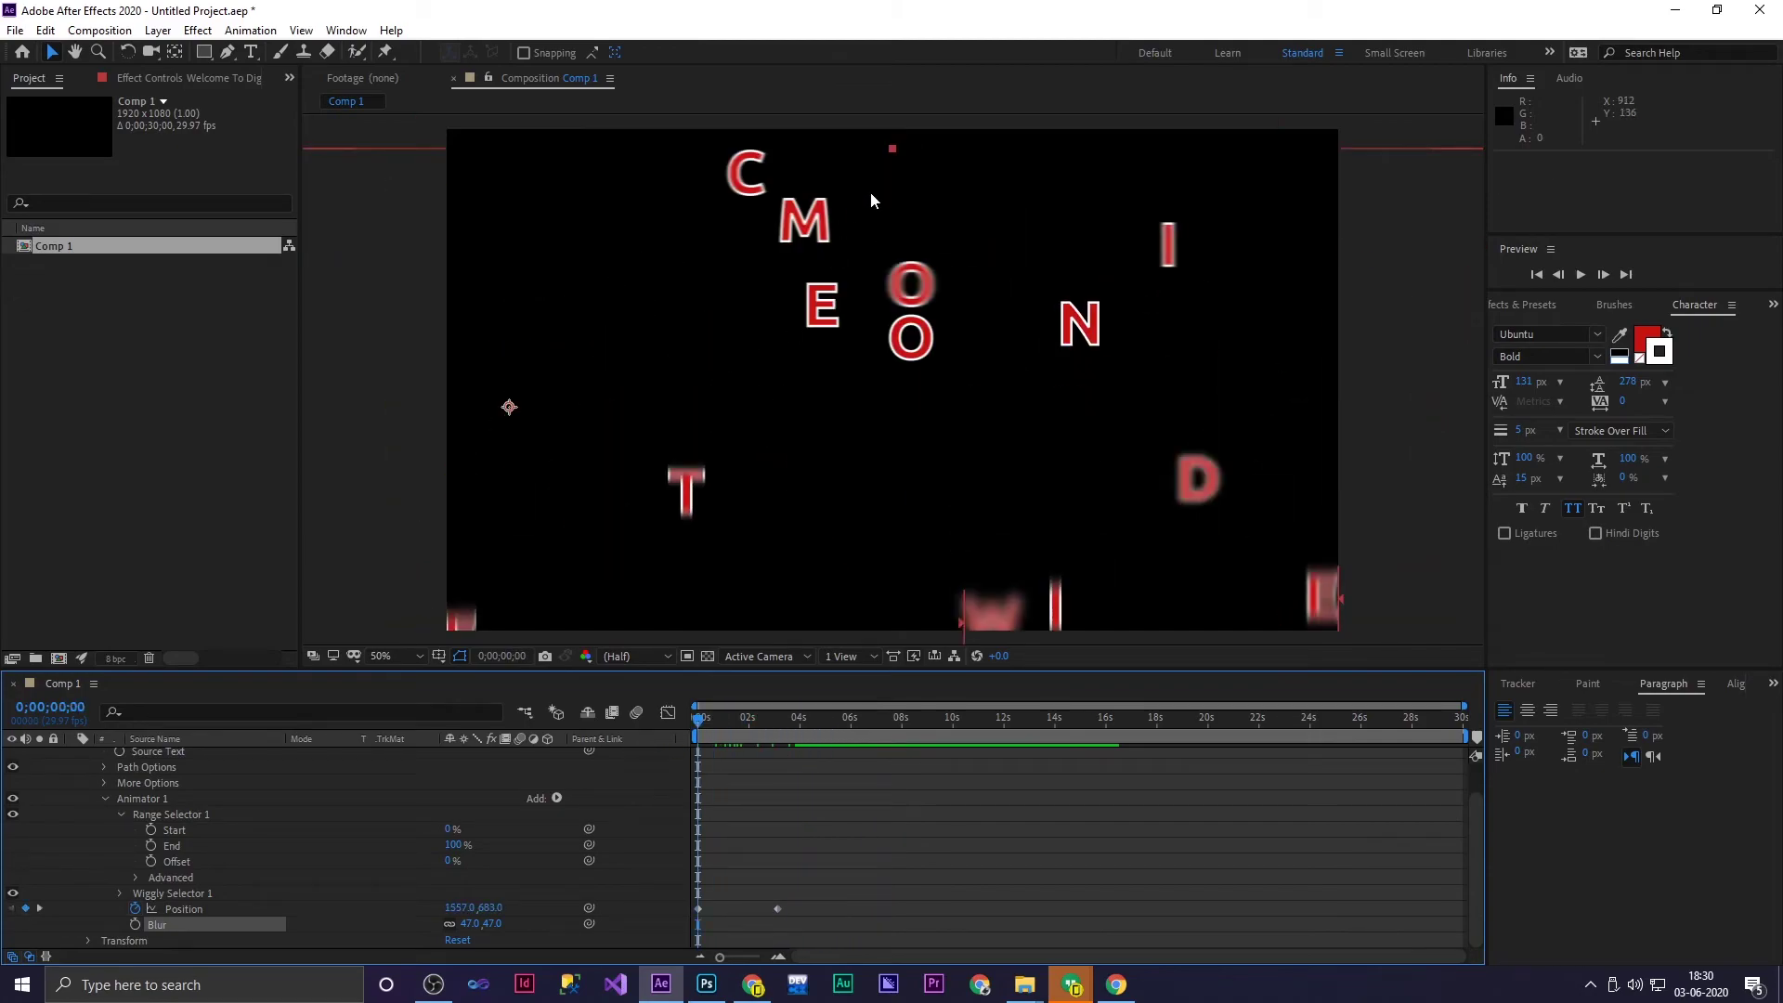
{"action": "key", "text": "space"}
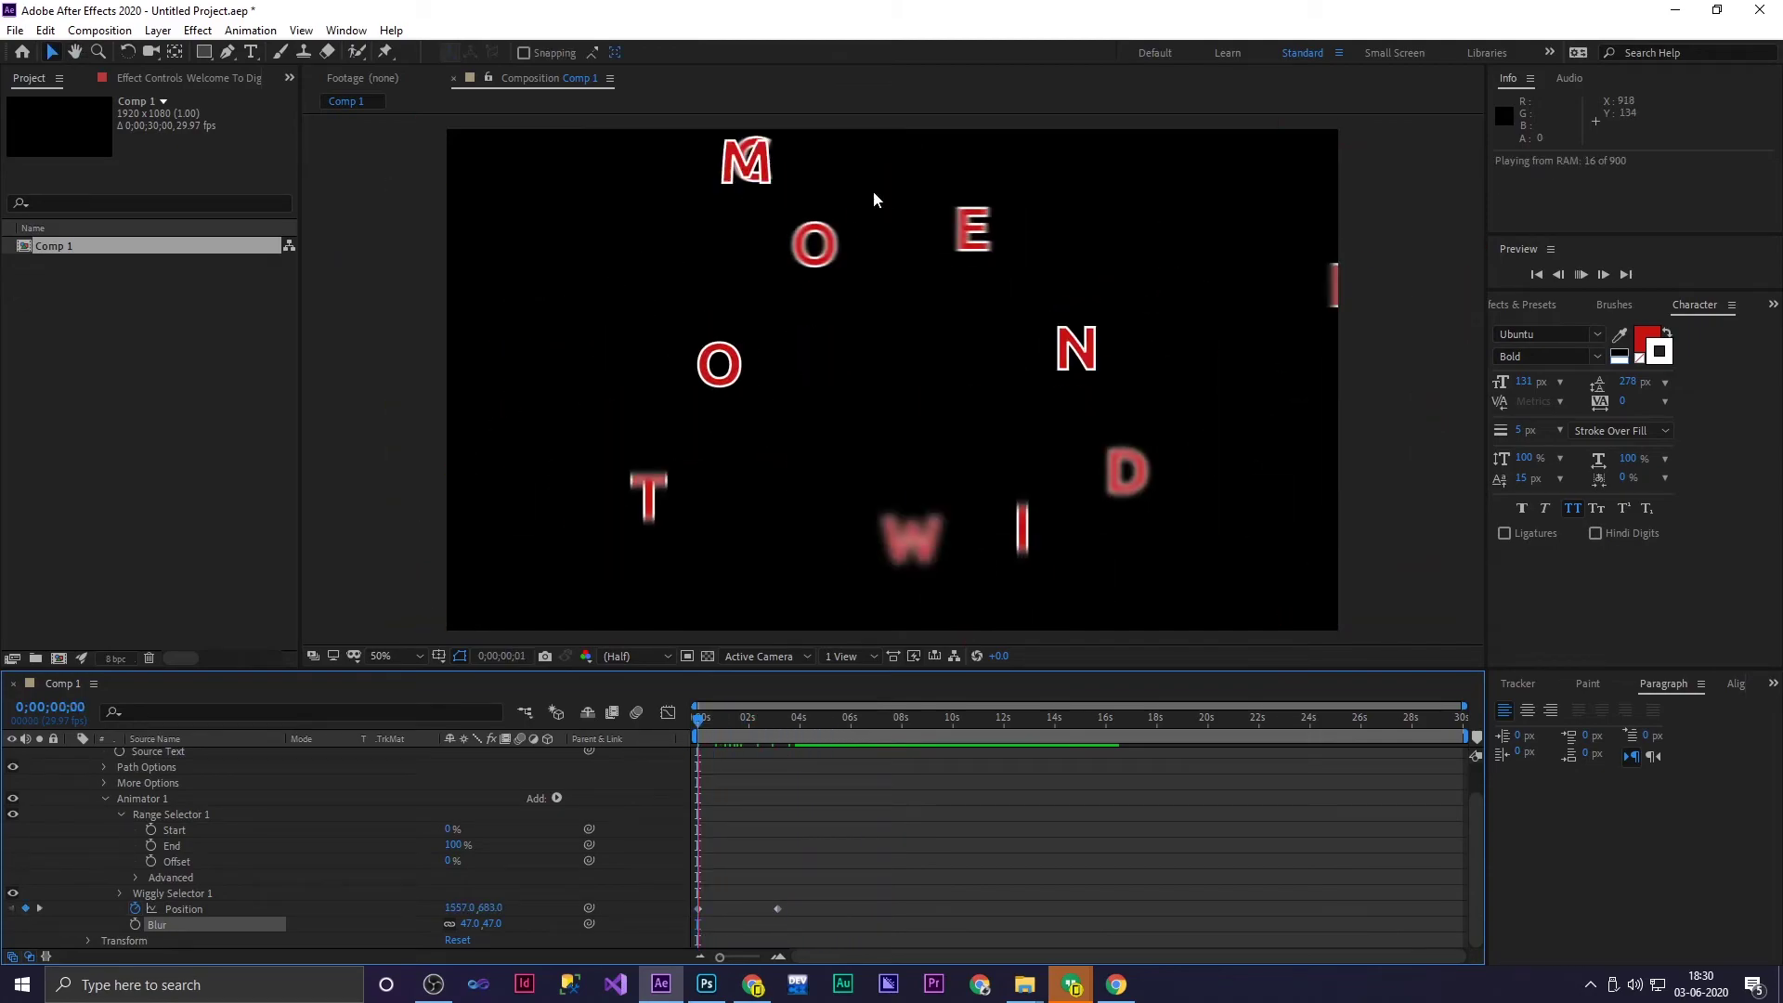
{"action": "key", "text": "space"}
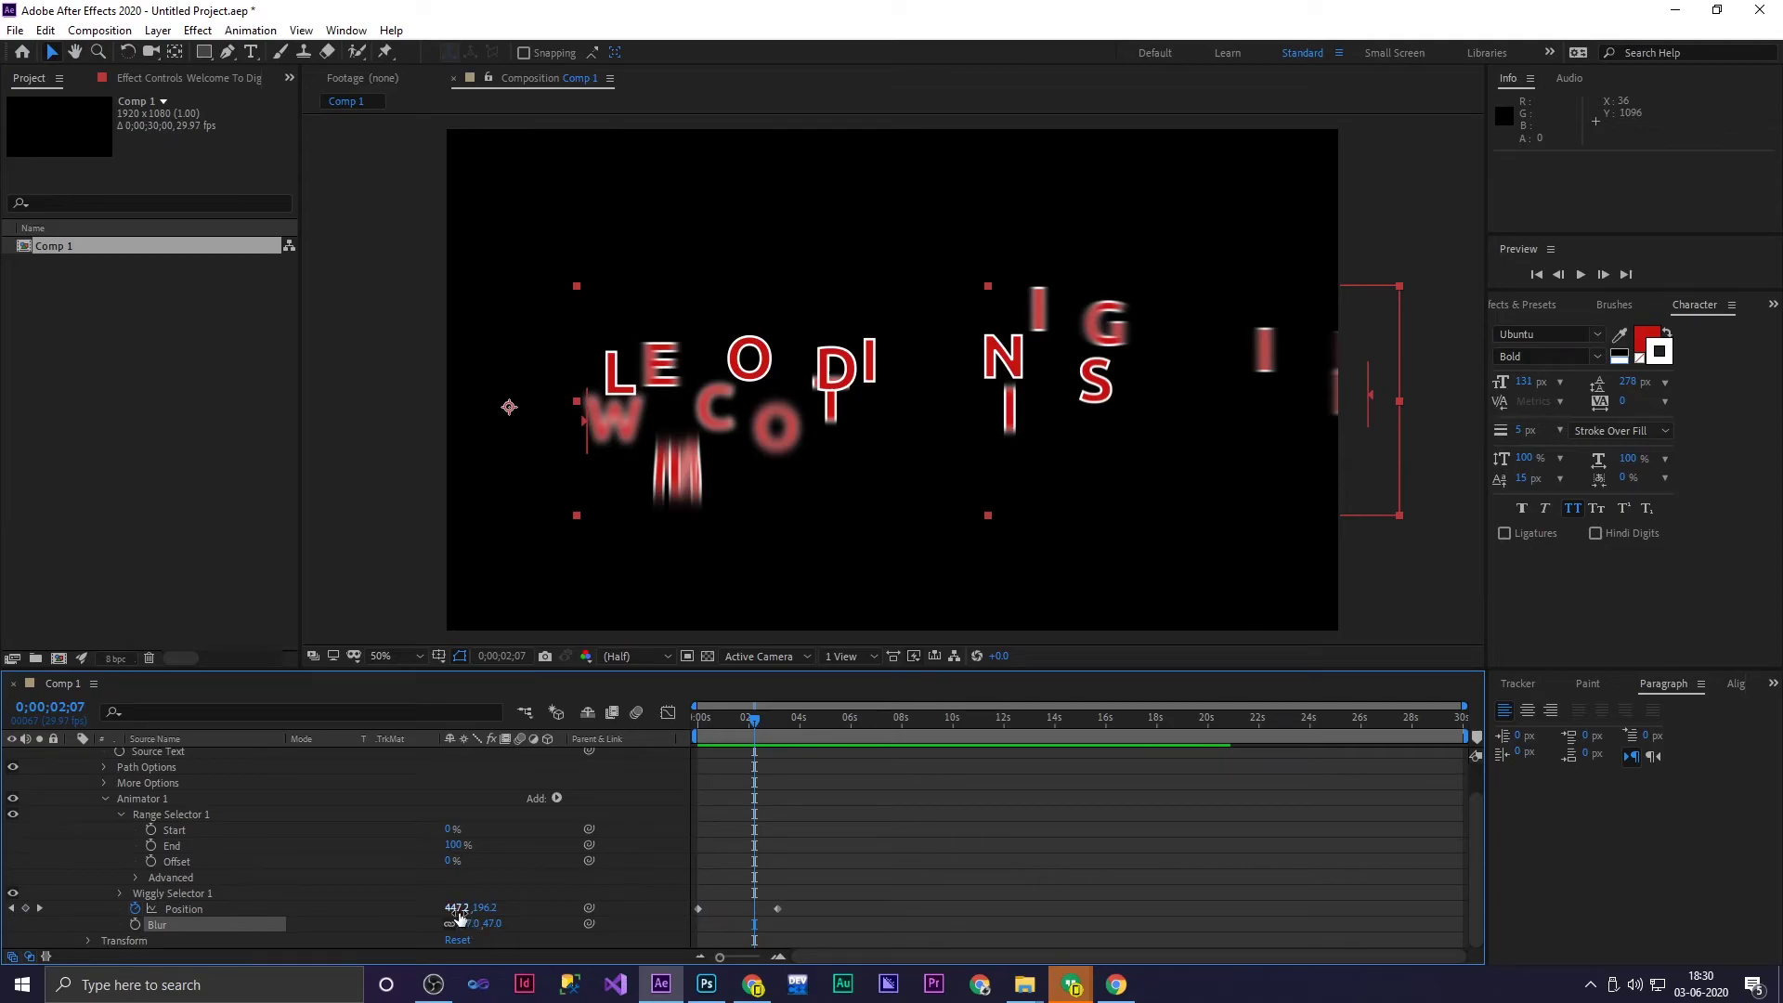
{"action": "left_click_drag", "start_coordinate": [754, 727], "coordinate": [802, 722]}
{"action": "key", "text": "space"}
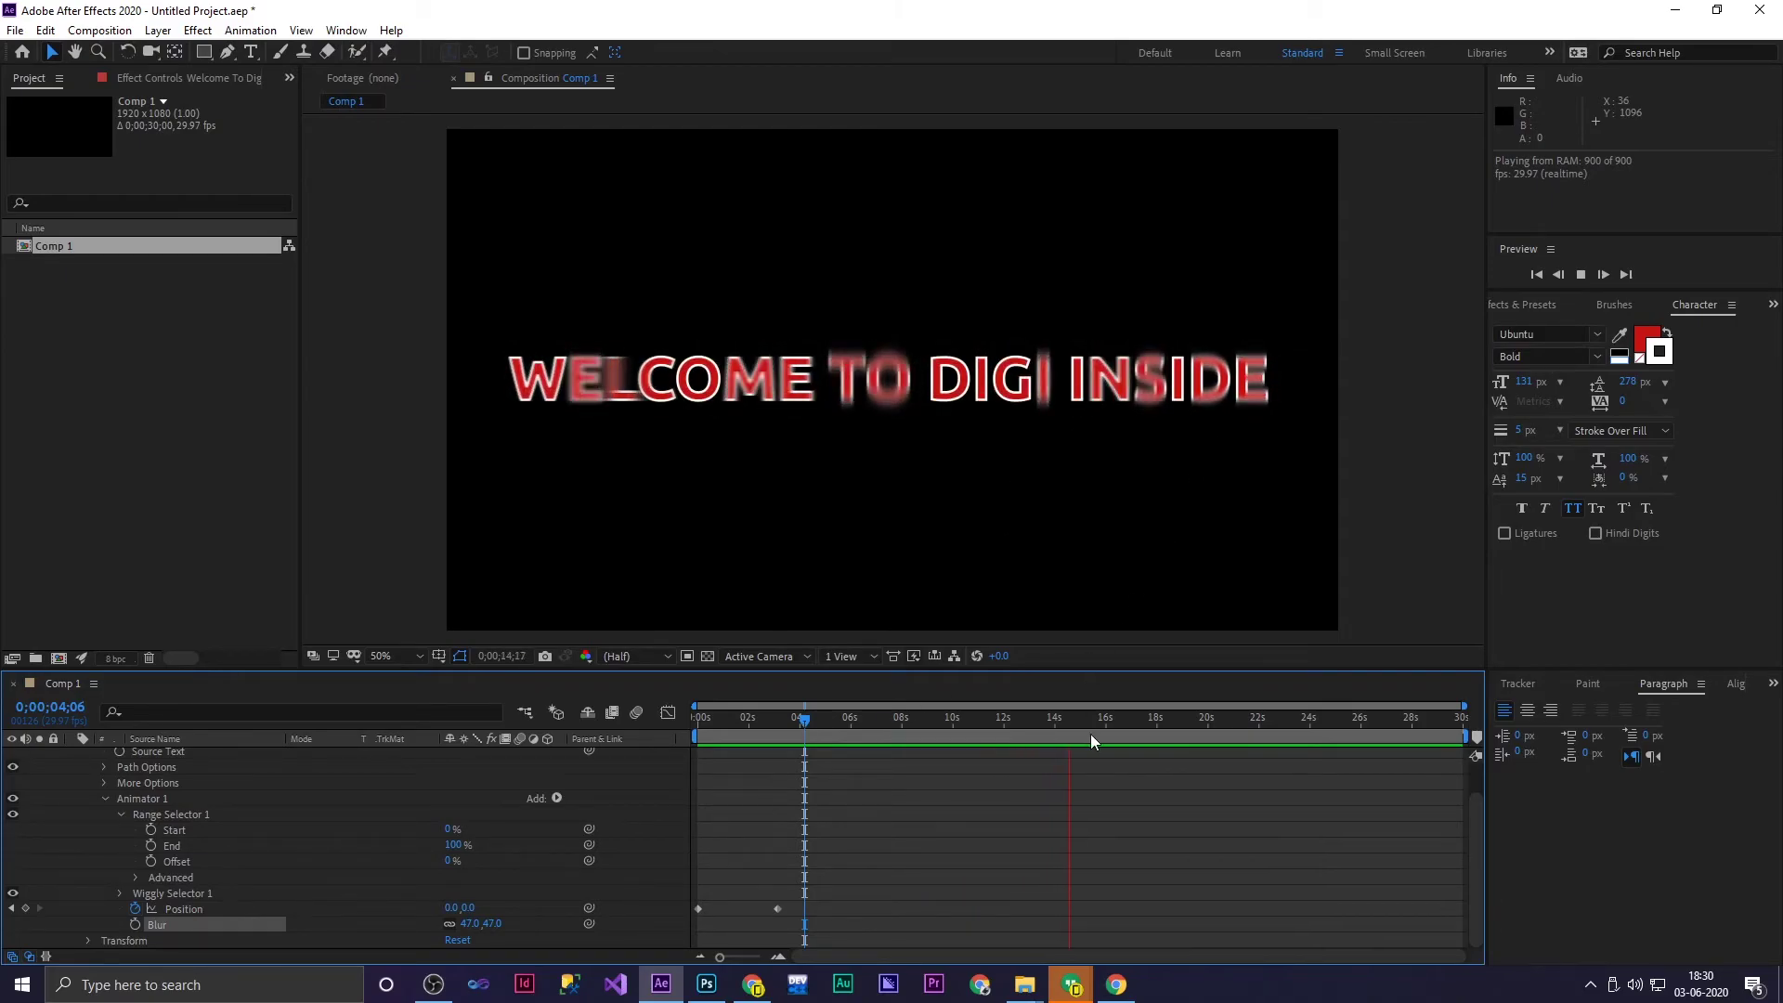
Keyframe Animator 1's Blur at 0;00;04;18, set it to 0 at 0;00;08;20, and preview from 0;00;02;20
{"action": "left_click_drag", "start_coordinate": [806, 721], "coordinate": [815, 762]}
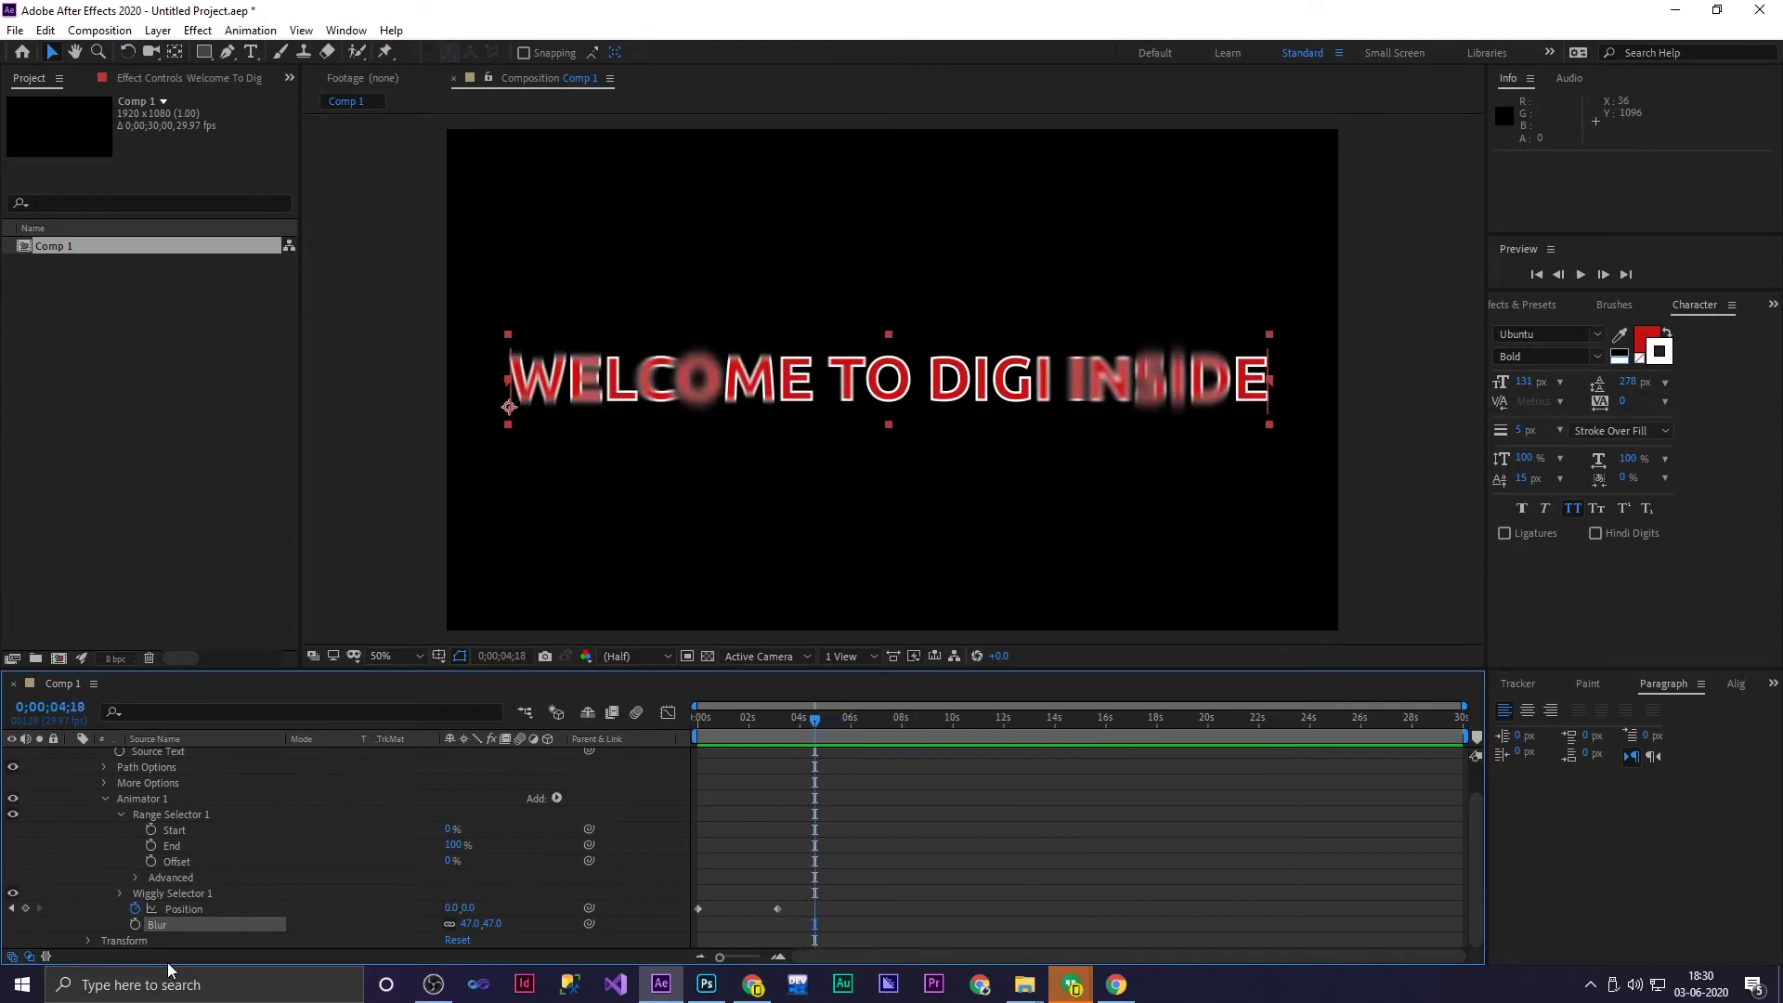
{"action": "left_click_drag", "start_coordinate": [821, 718], "coordinate": [919, 720]}
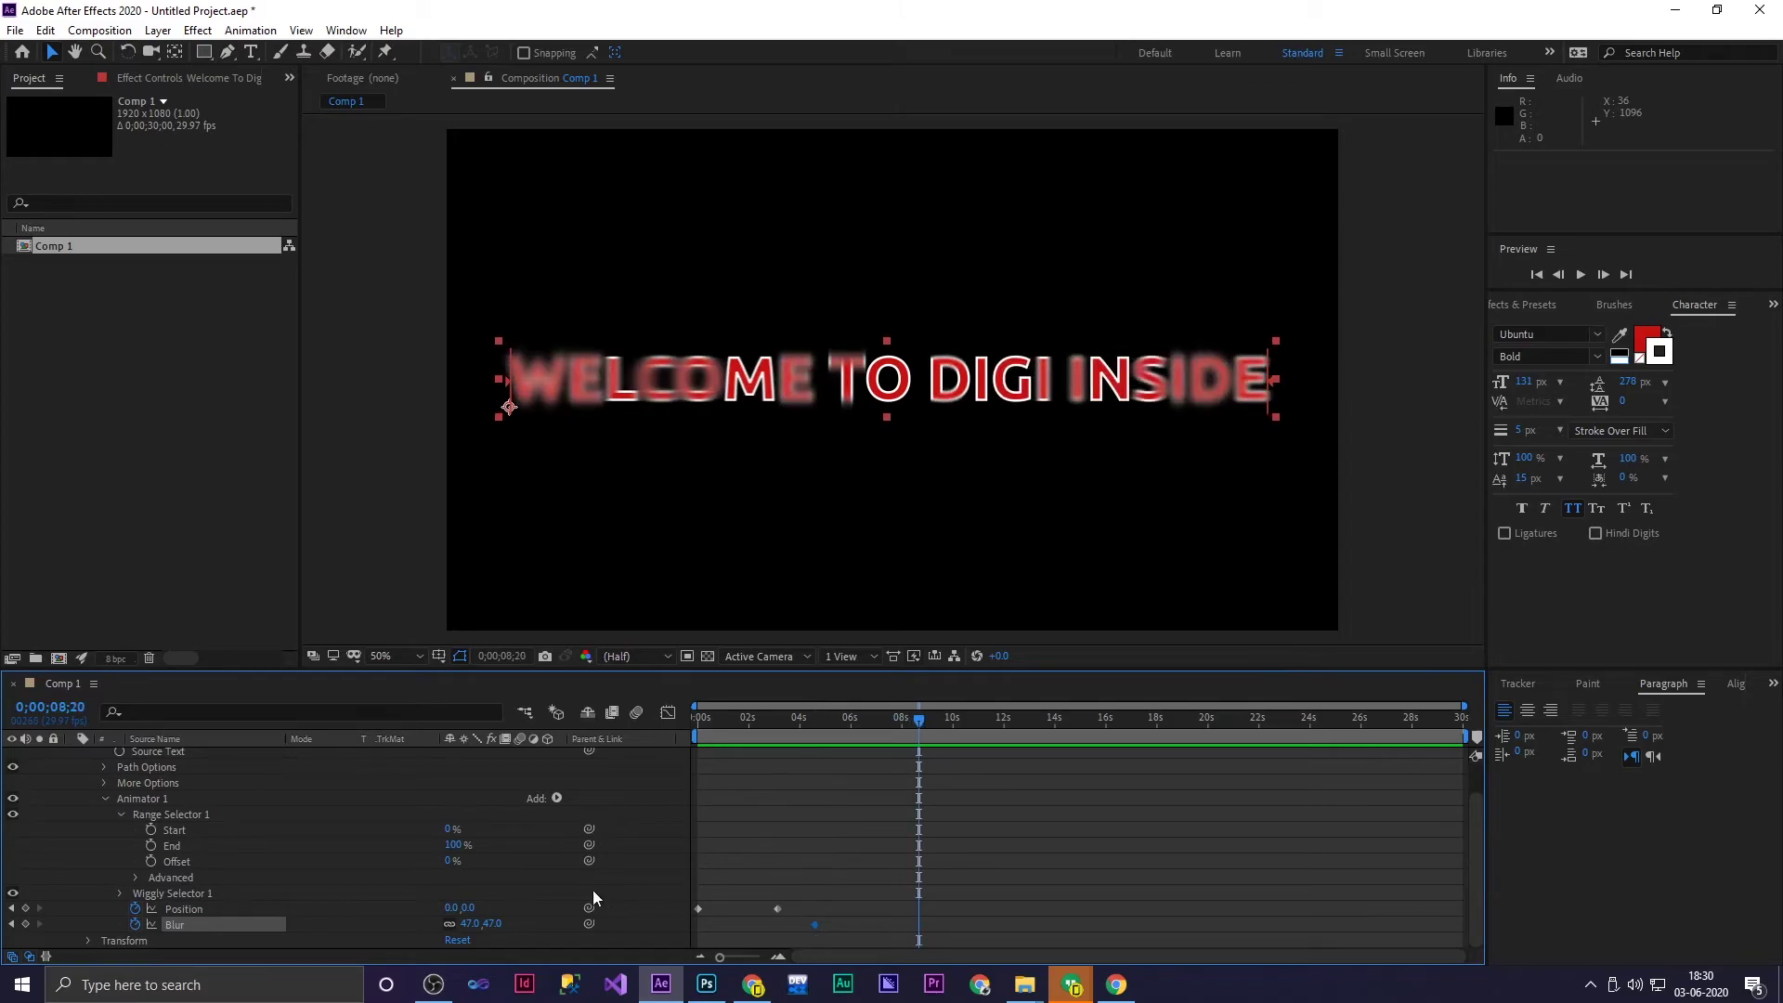
{"action": "left_click", "coordinate": [491, 924]}
{"action": "type", "text": "0"}
{"action": "key", "text": "Return"}
{"action": "left_click", "coordinate": [762, 743]}
{"action": "key", "text": "space"}
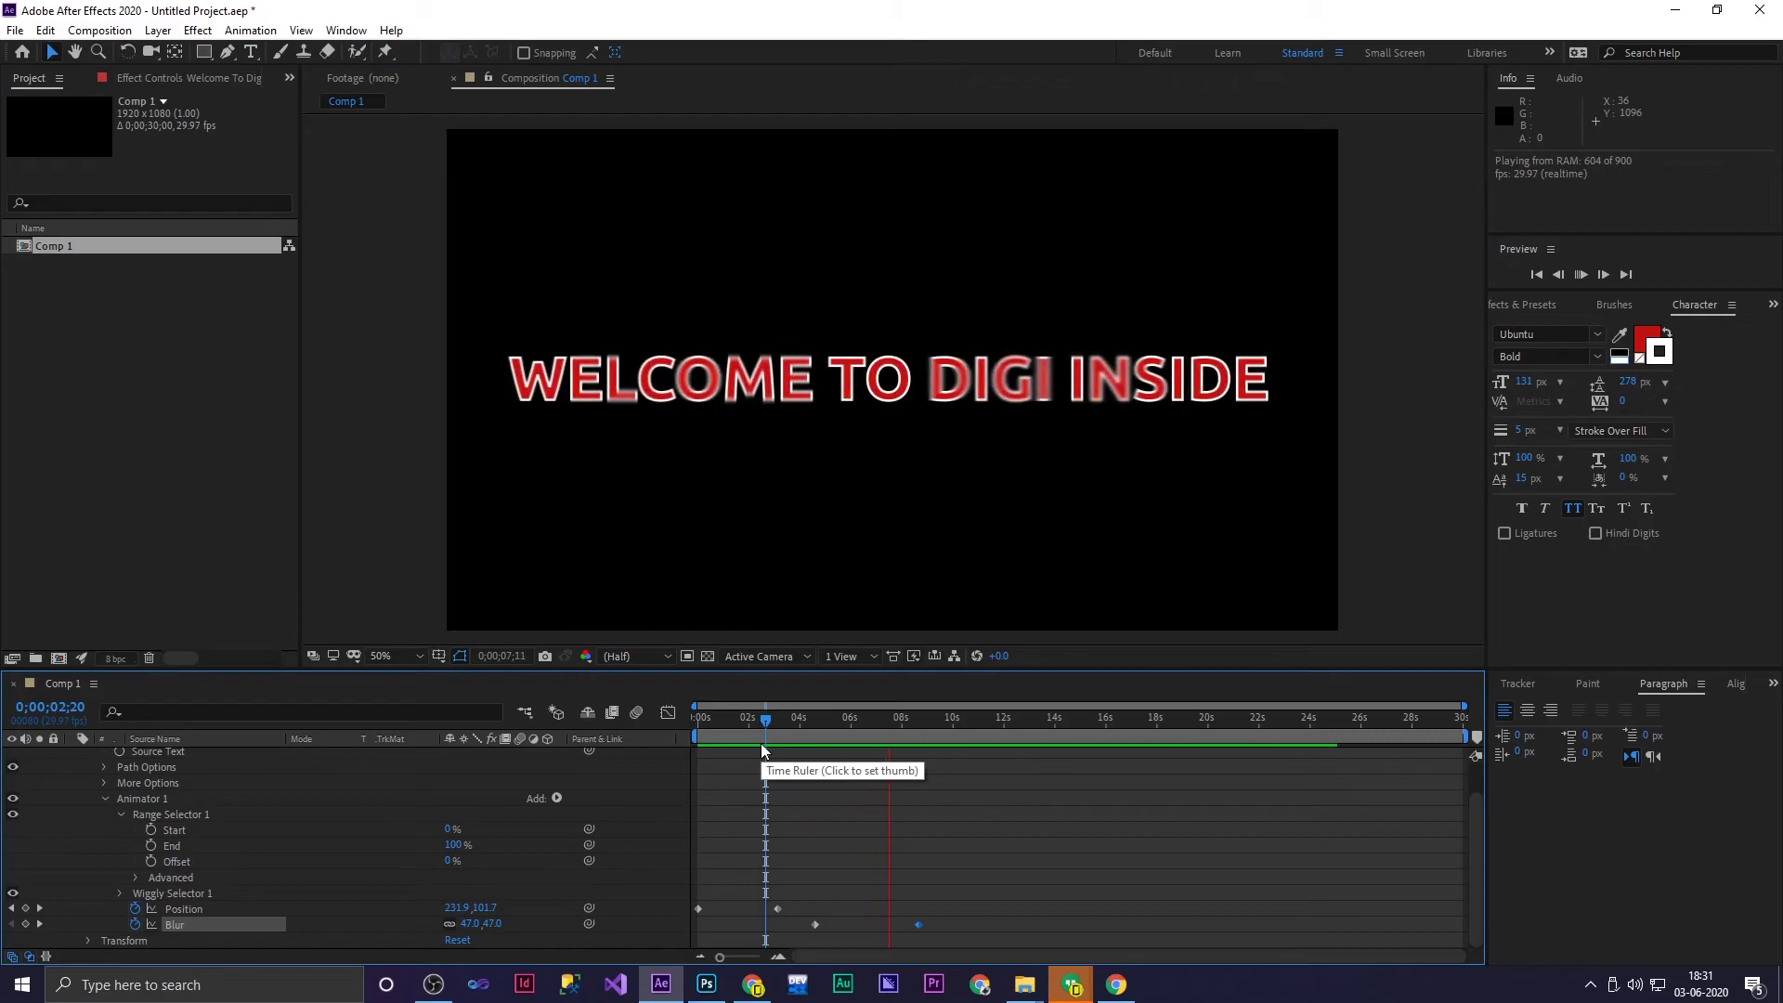
{"action": "key", "text": "space"}
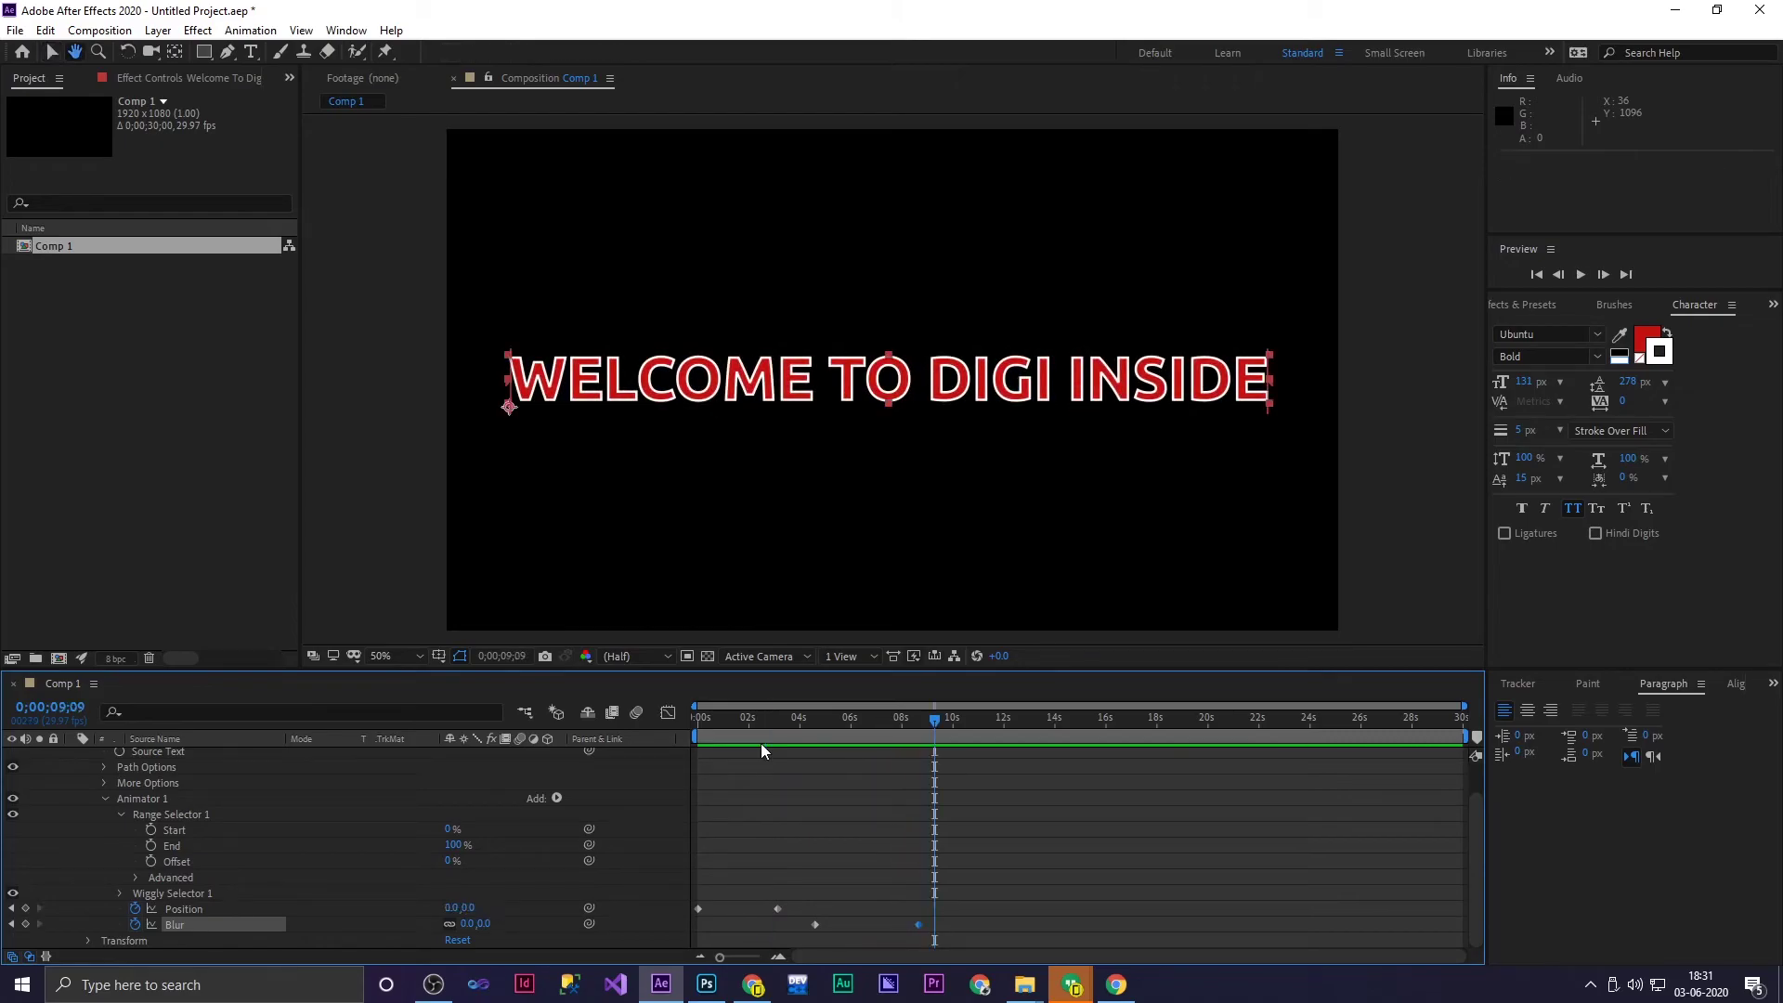
Add a Rotation property to Animator 1, set it to 130°, and preview the animation from the beginning
{"action": "left_click", "coordinate": [558, 796]}
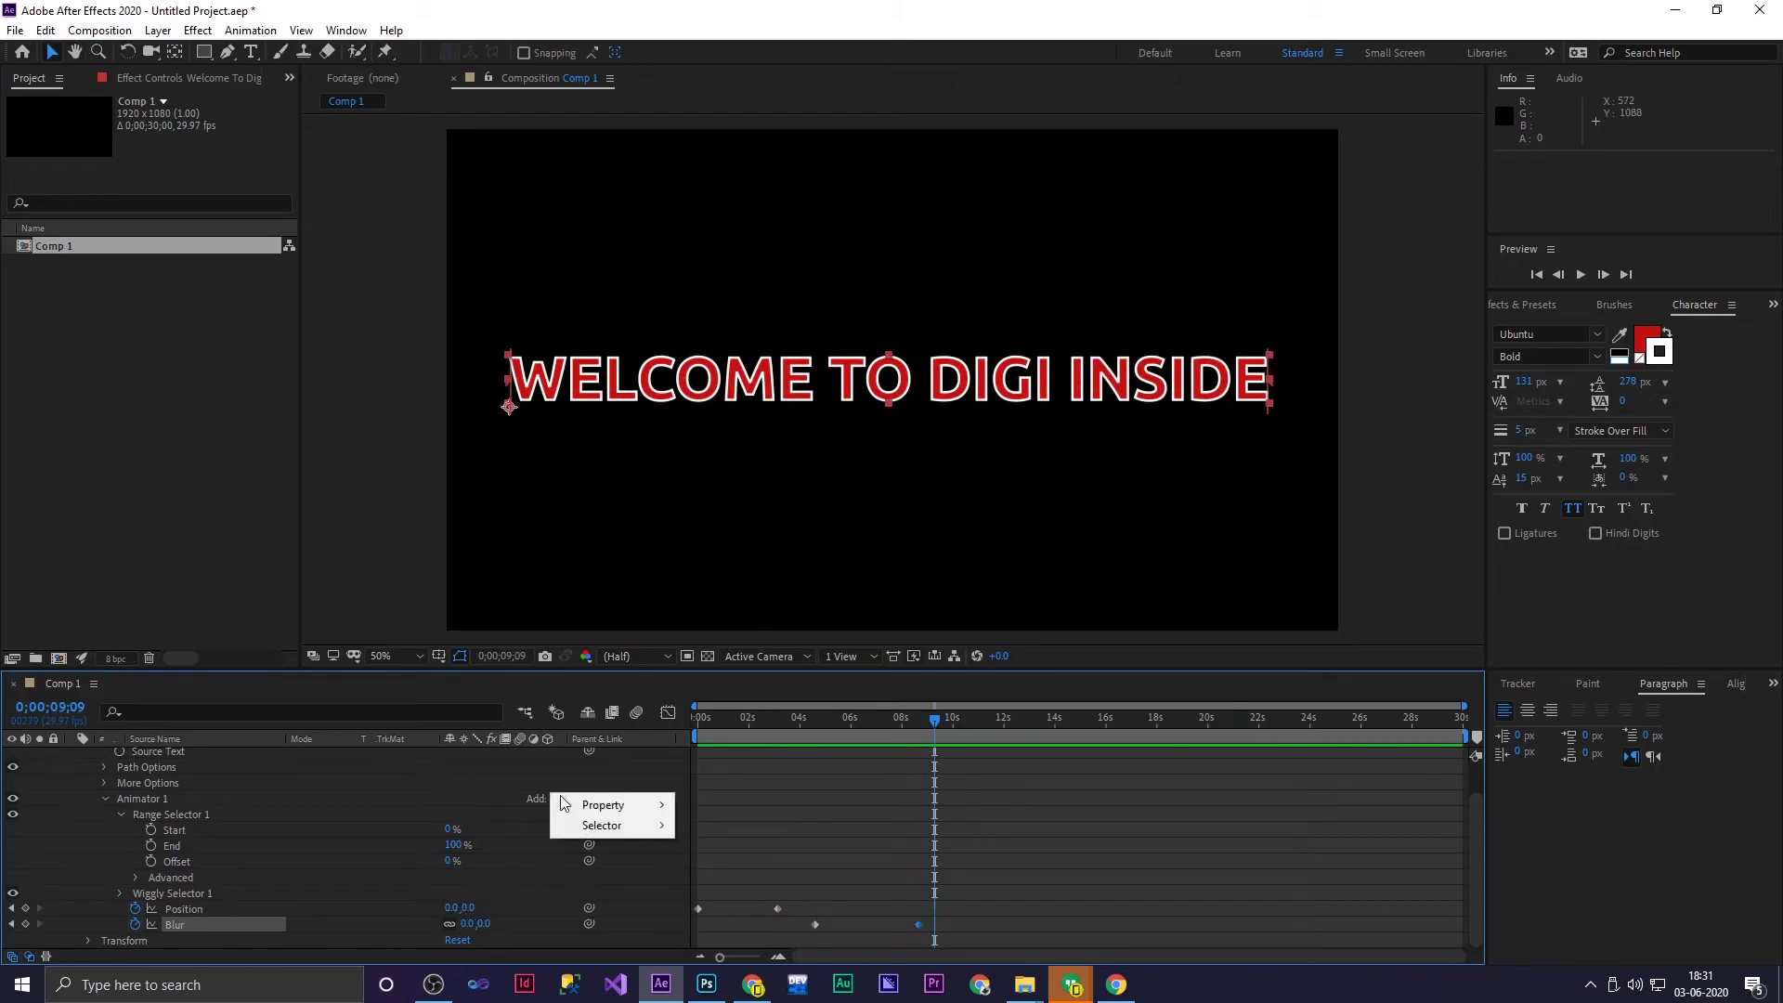
{"action": "mouse_move", "coordinate": [613, 804]}
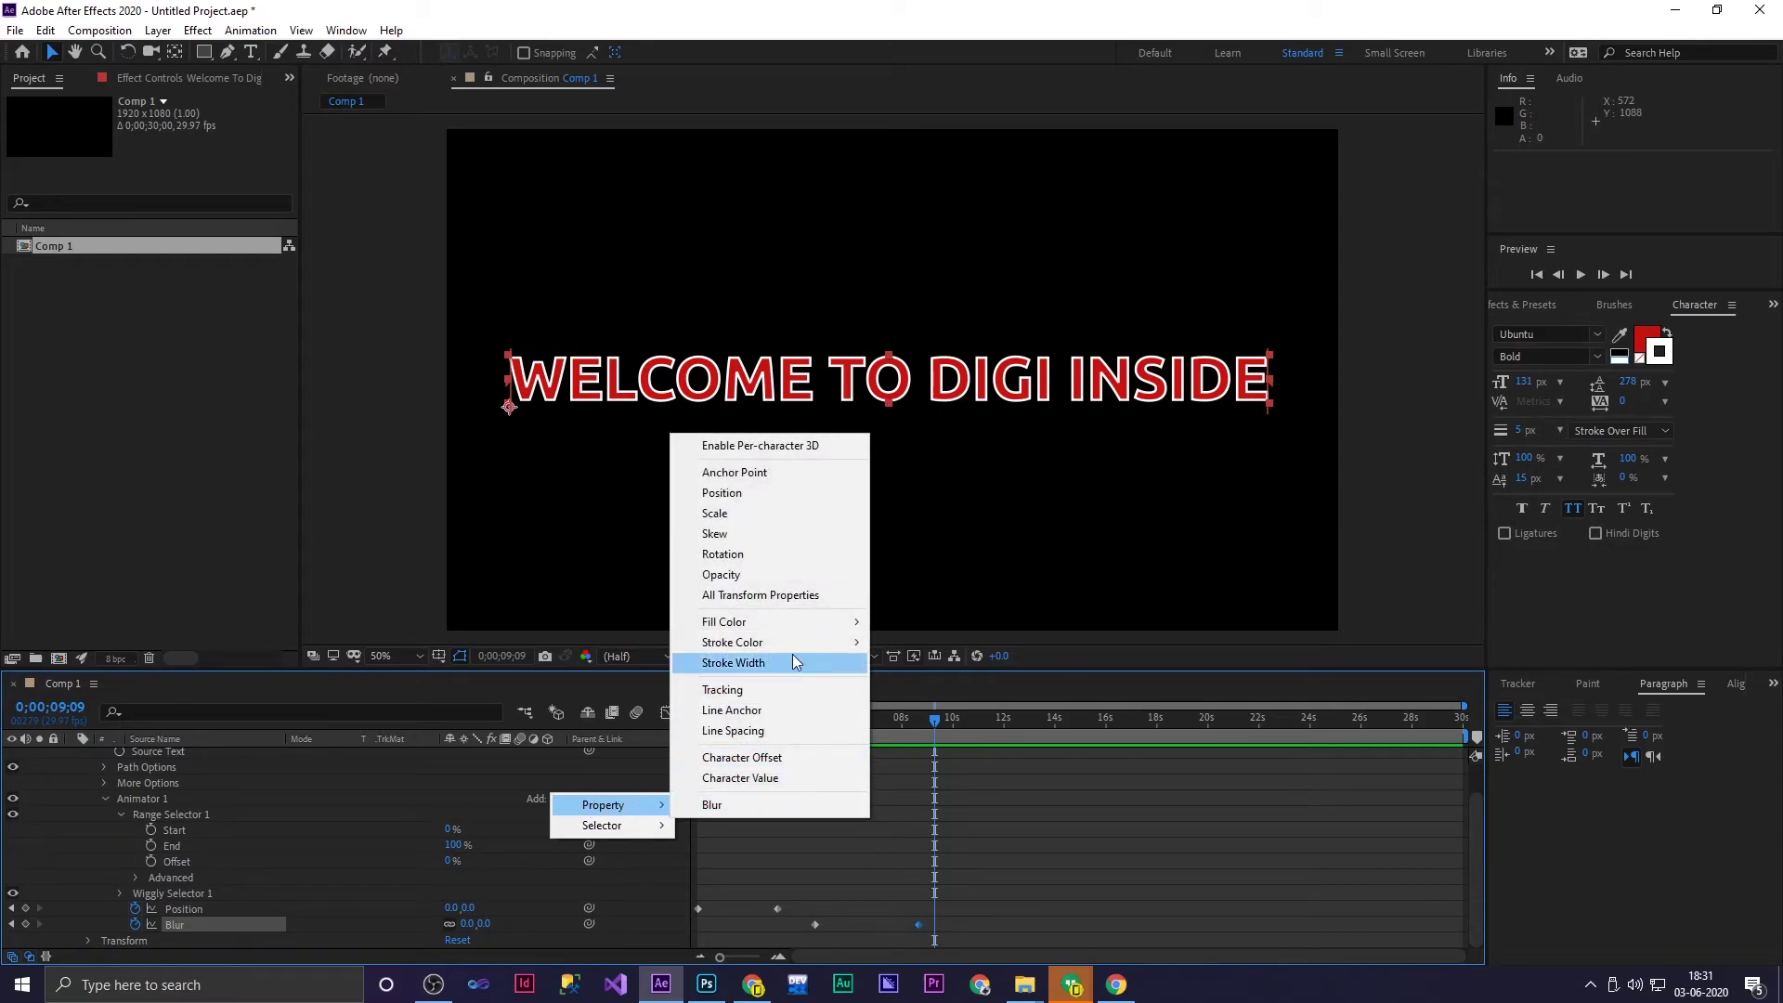
{"action": "left_click", "coordinate": [749, 554]}
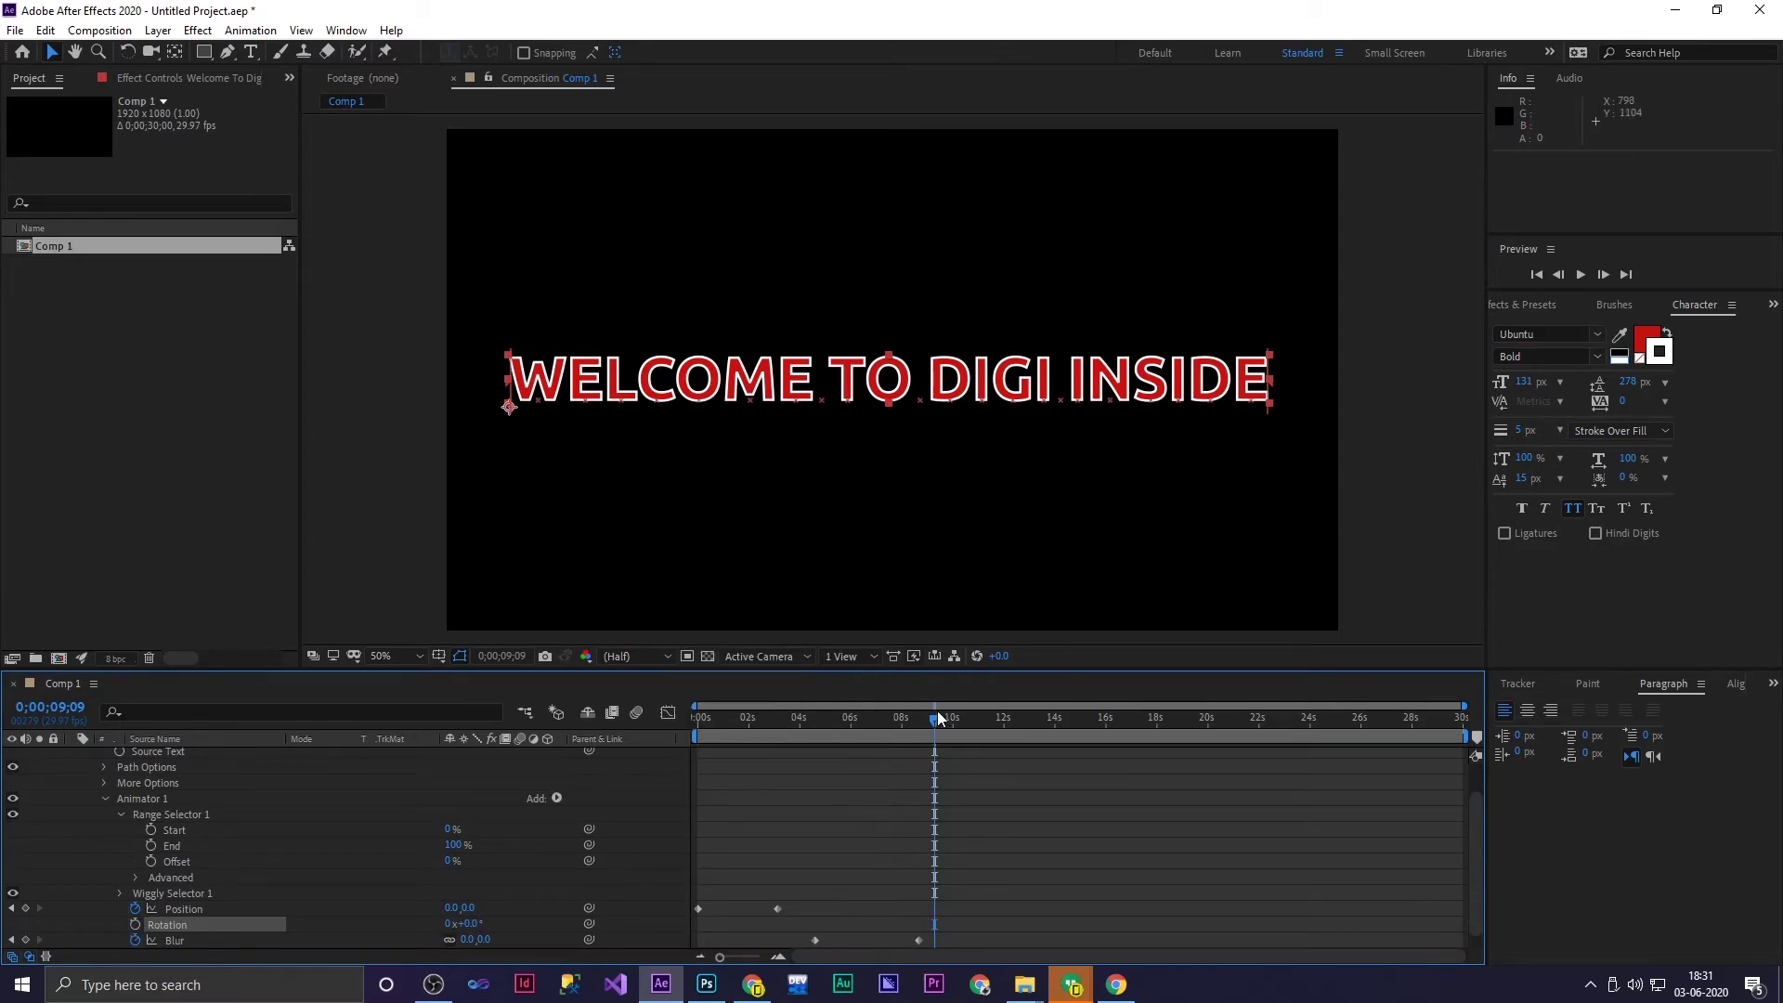
{"action": "scroll", "coordinate": [706, 837], "scroll_direction": "down", "scroll_amount": 1}
{"action": "left_click_drag", "start_coordinate": [466, 914], "coordinate": [591, 908]}
{"action": "left_click_drag", "start_coordinate": [934, 726], "coordinate": [616, 750]}
{"action": "key", "text": "space"}
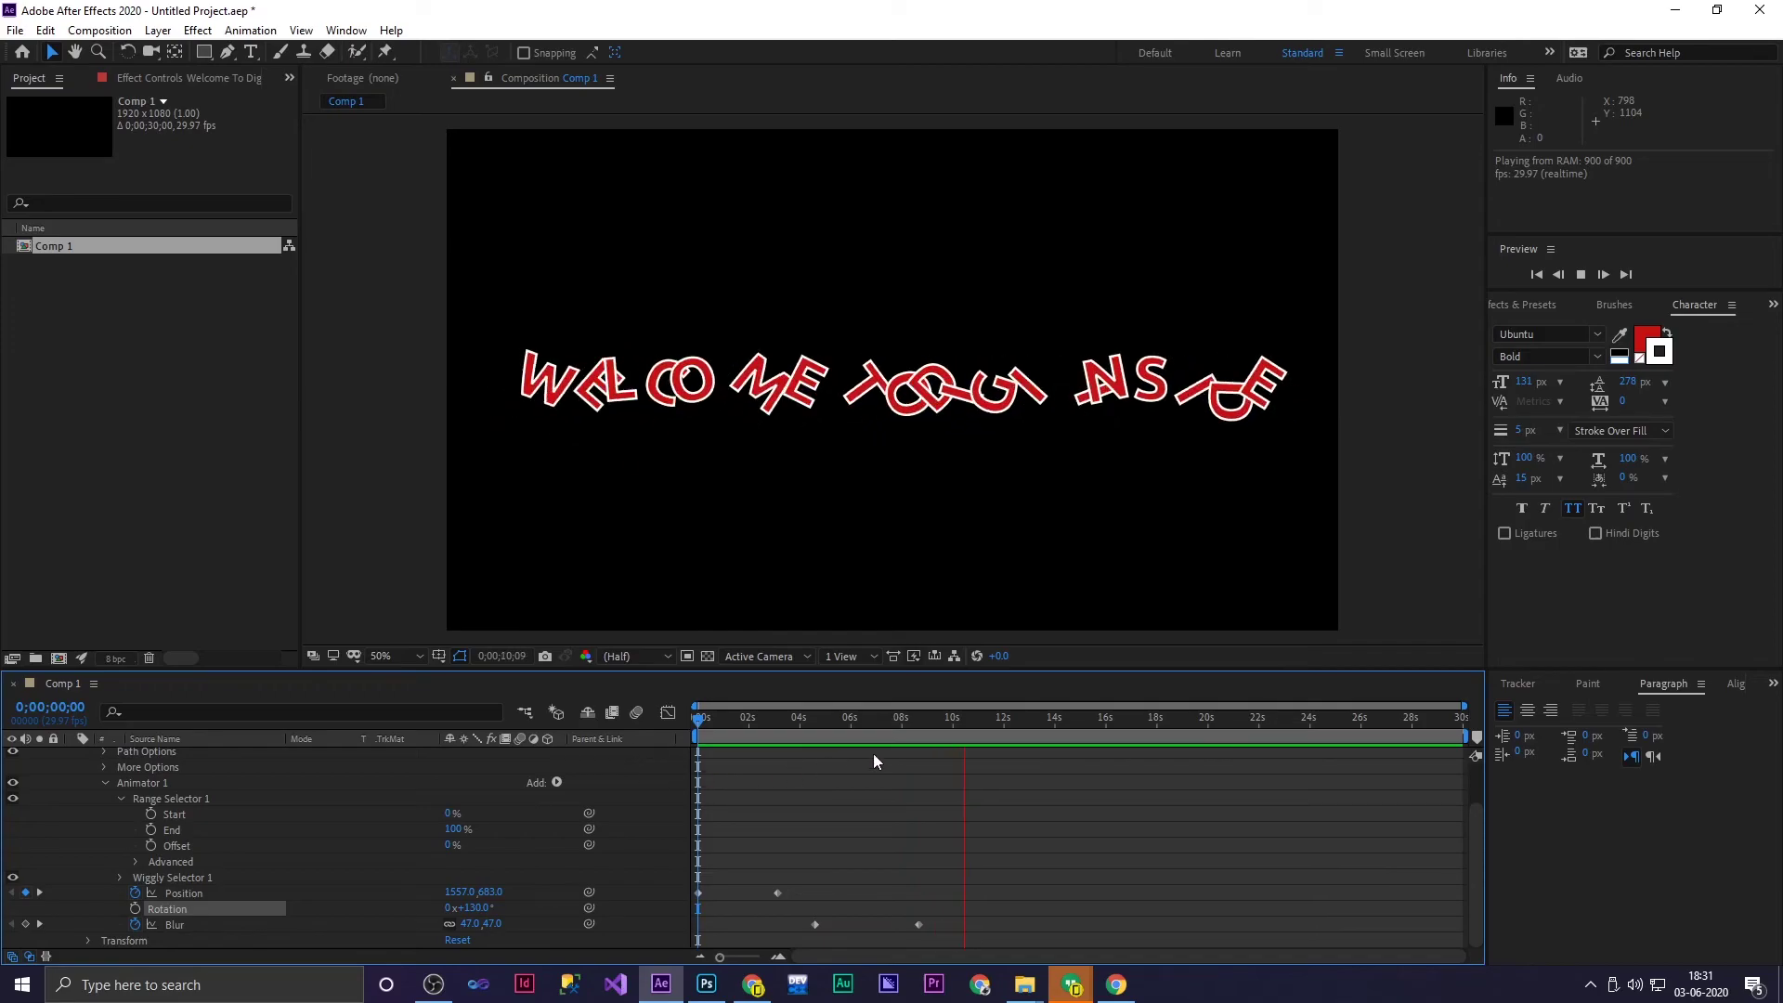
Keyframe Animator 1's Rotation at 0;00;10;10, set it to 0° at 0;00;13;12, and preview the whole animation
{"action": "mouse_move", "coordinate": [990, 726]}
{"action": "left_mouse_down"}
{"action": "mouse_move", "coordinate": [907, 730]}
{"action": "mouse_move", "coordinate": [961, 737]}
{"action": "left_mouse_up"}
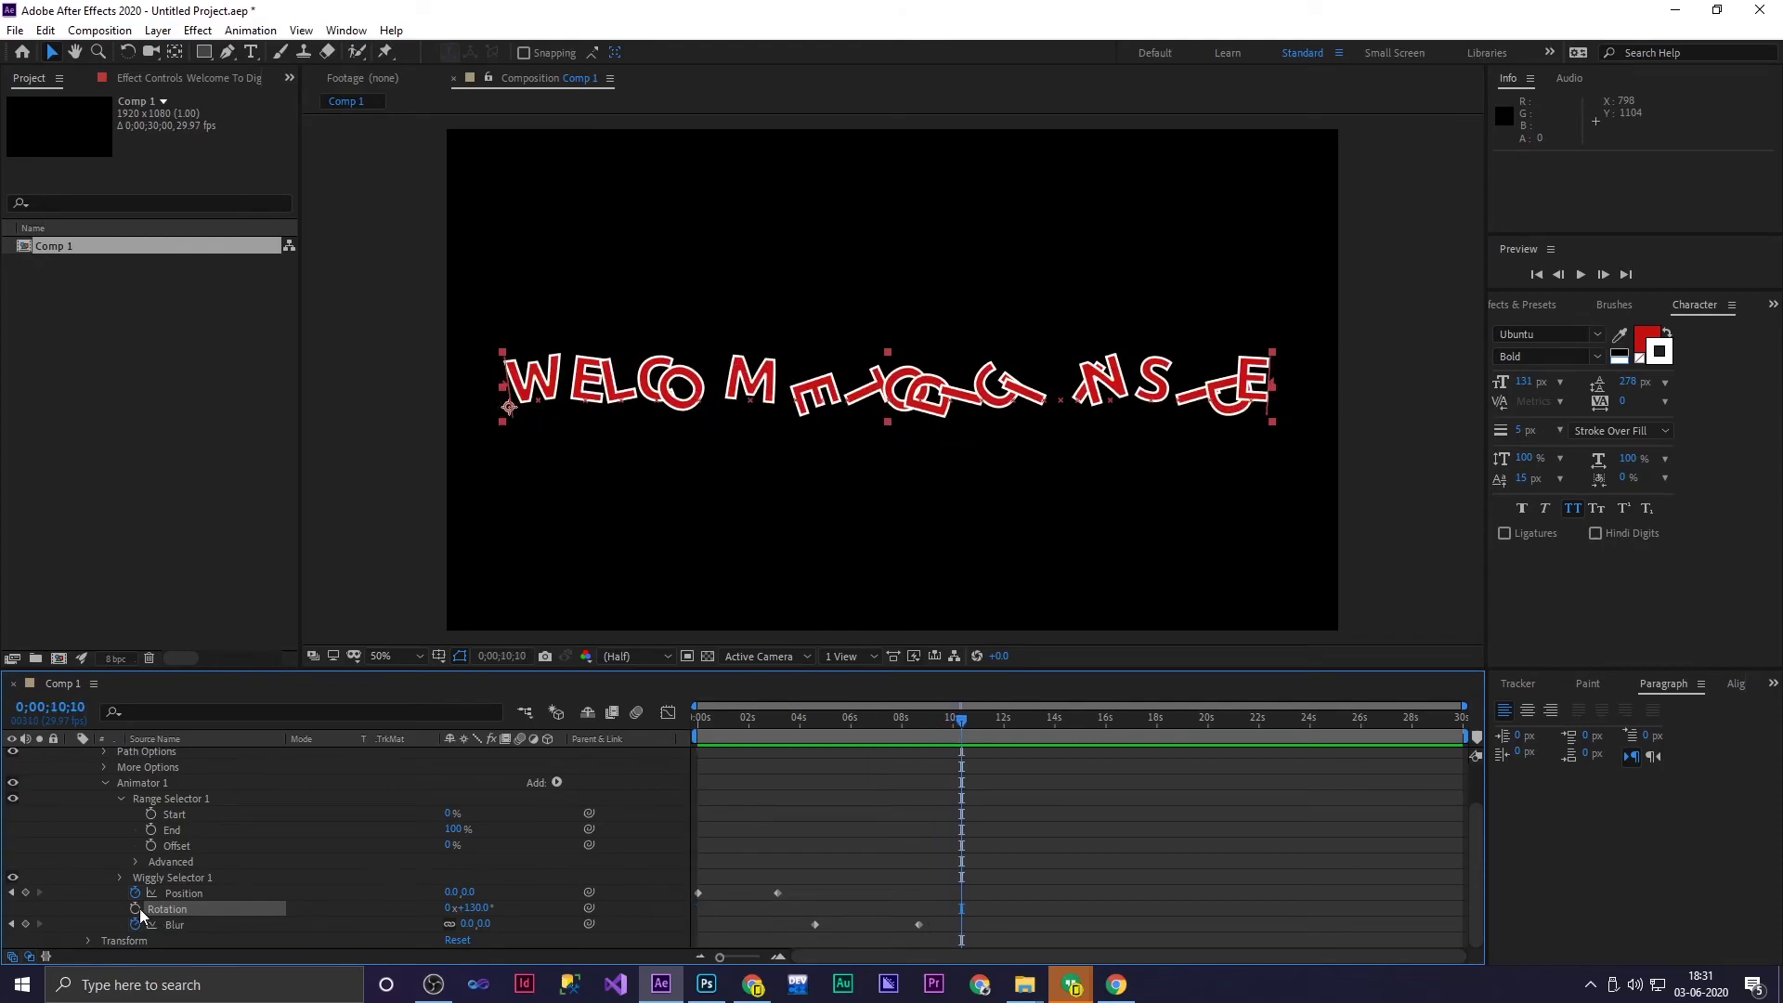
{"action": "left_click_drag", "start_coordinate": [971, 729], "coordinate": [1040, 731]}
{"action": "left_click", "coordinate": [471, 909]}
{"action": "type", "text": "0"}
{"action": "key", "text": "Return"}
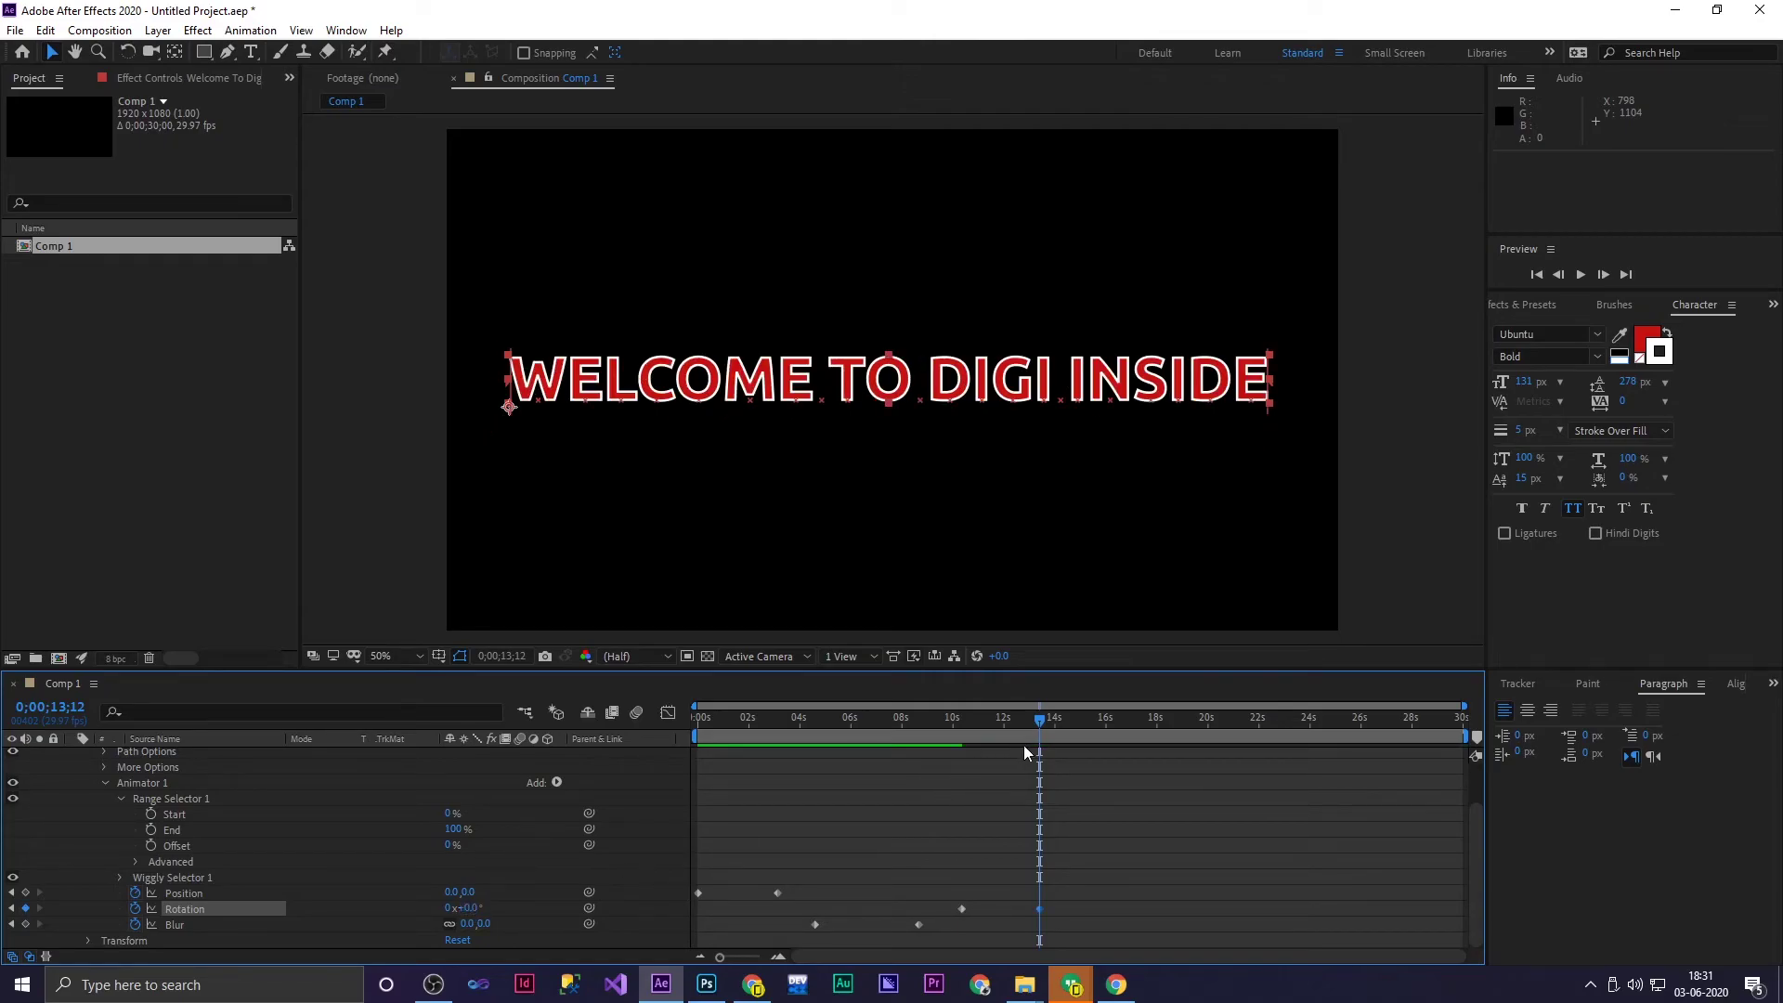
{"action": "key", "text": "space"}
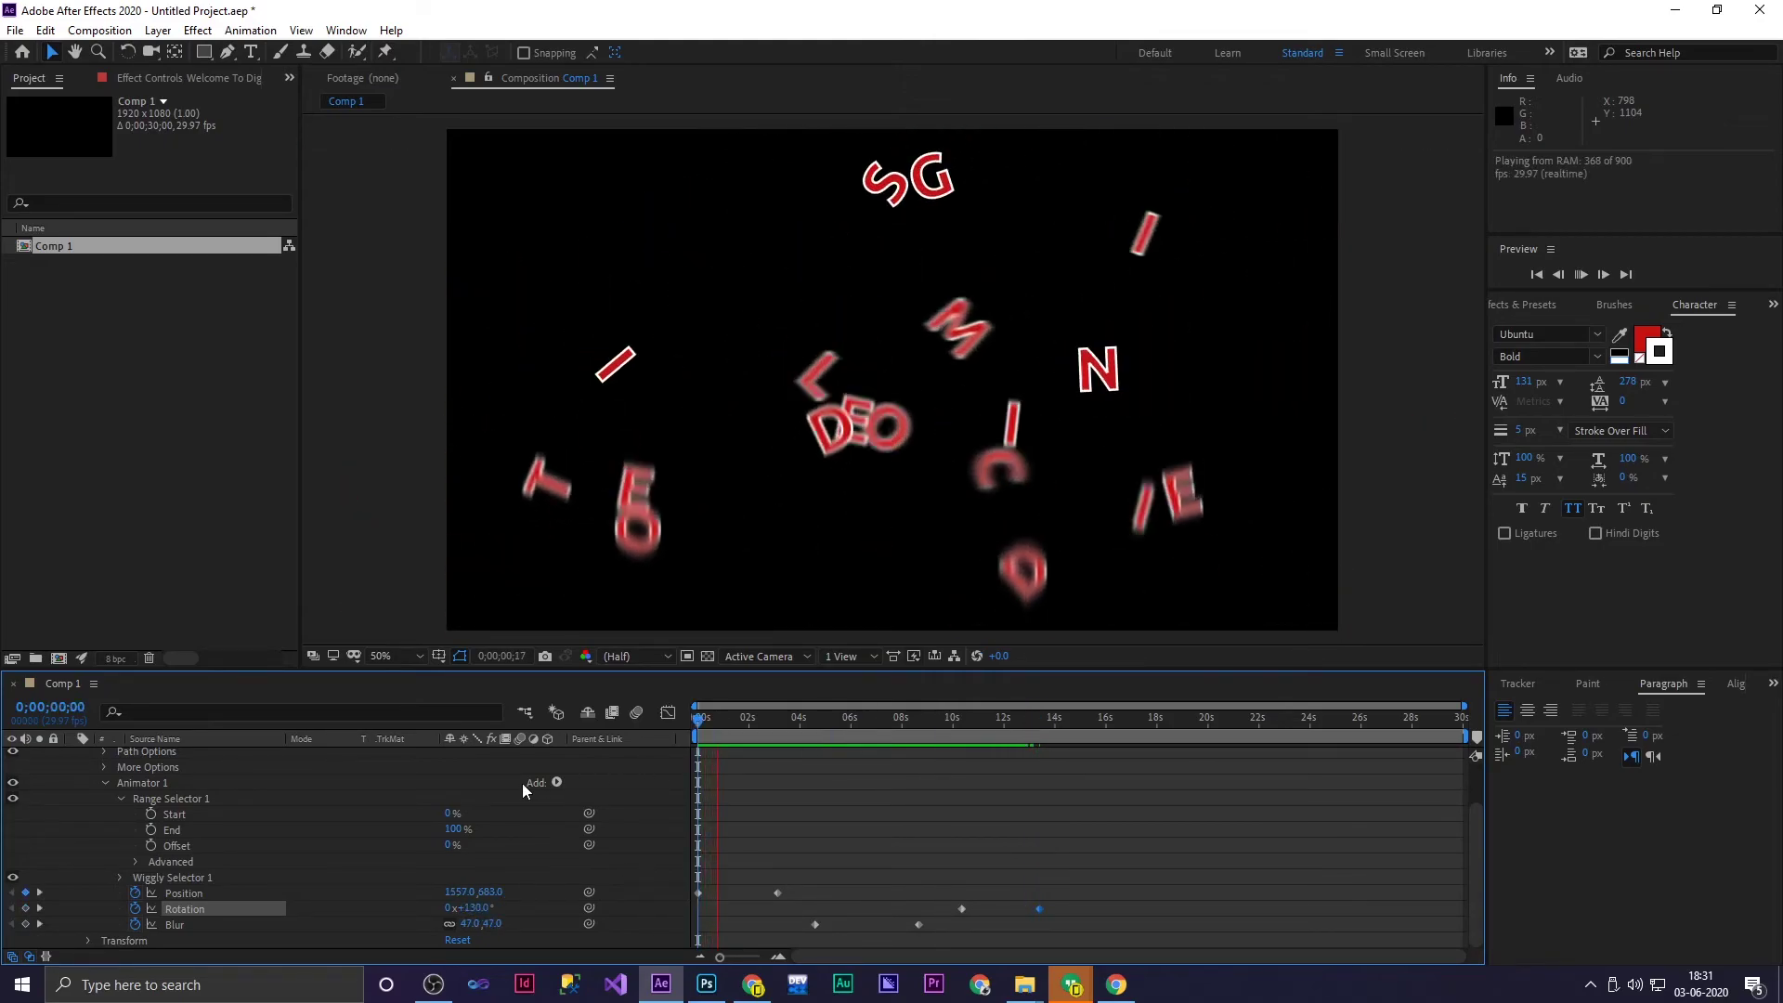
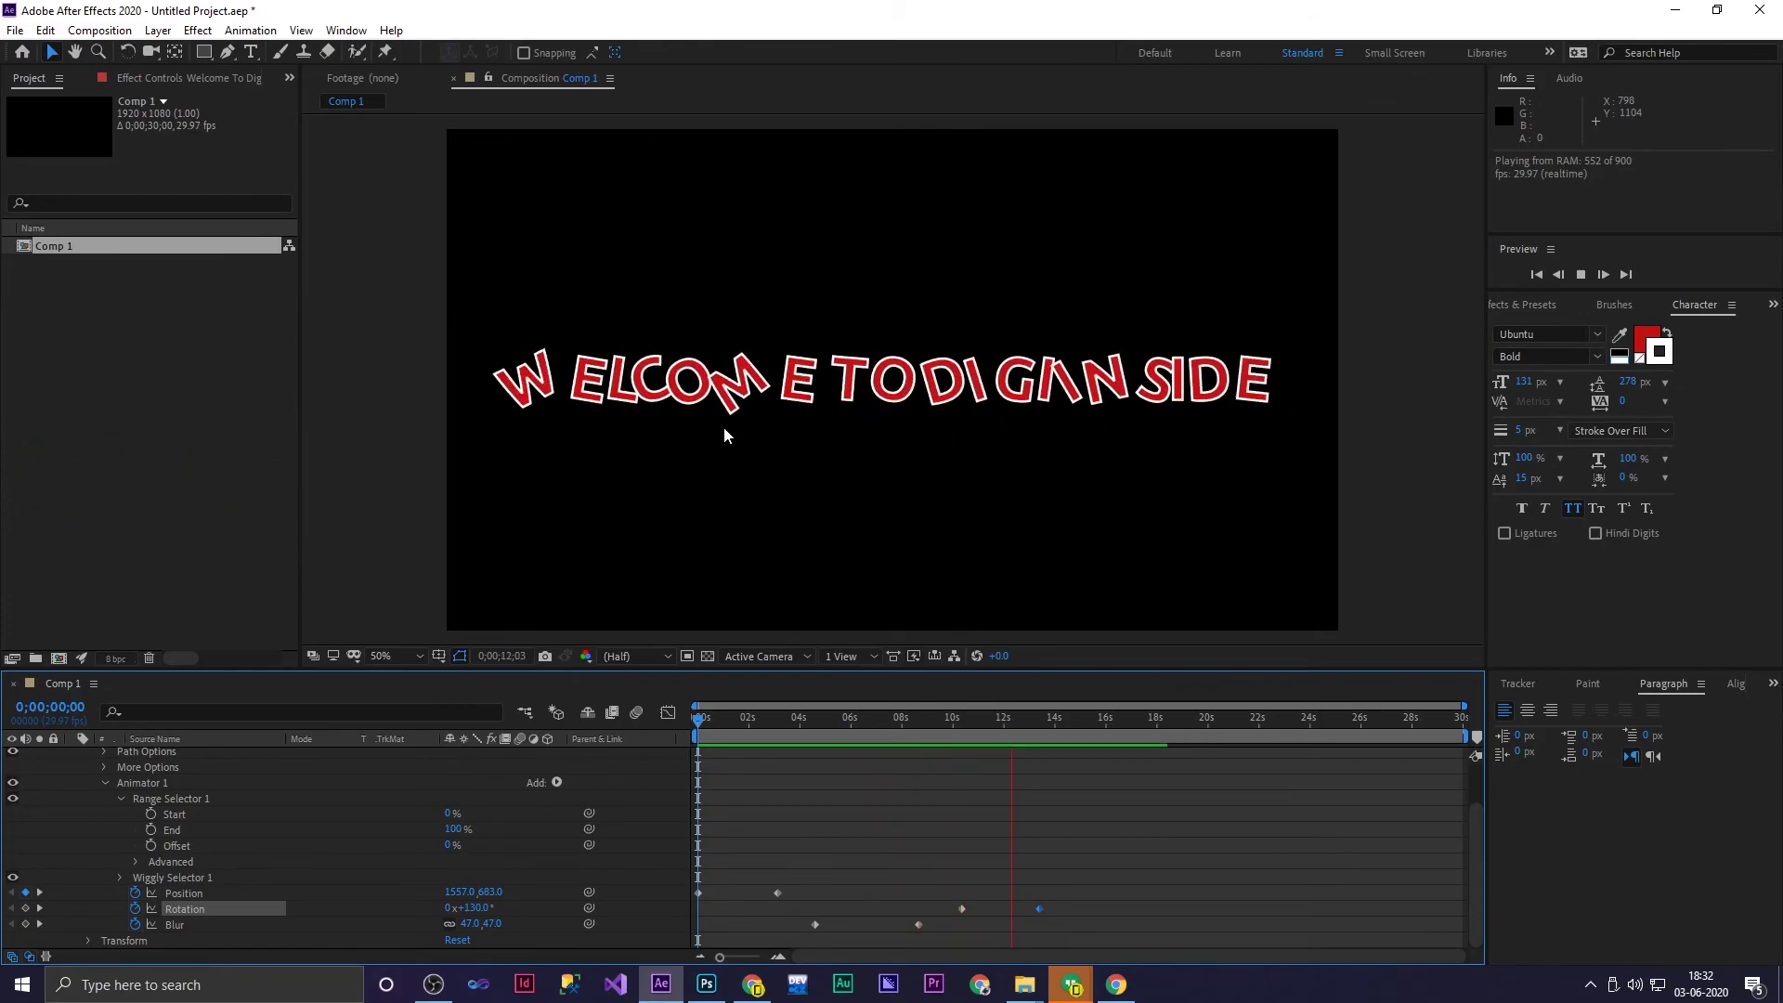
{"action": "key", "text": "h"}
{"action": "key", "text": "space"}
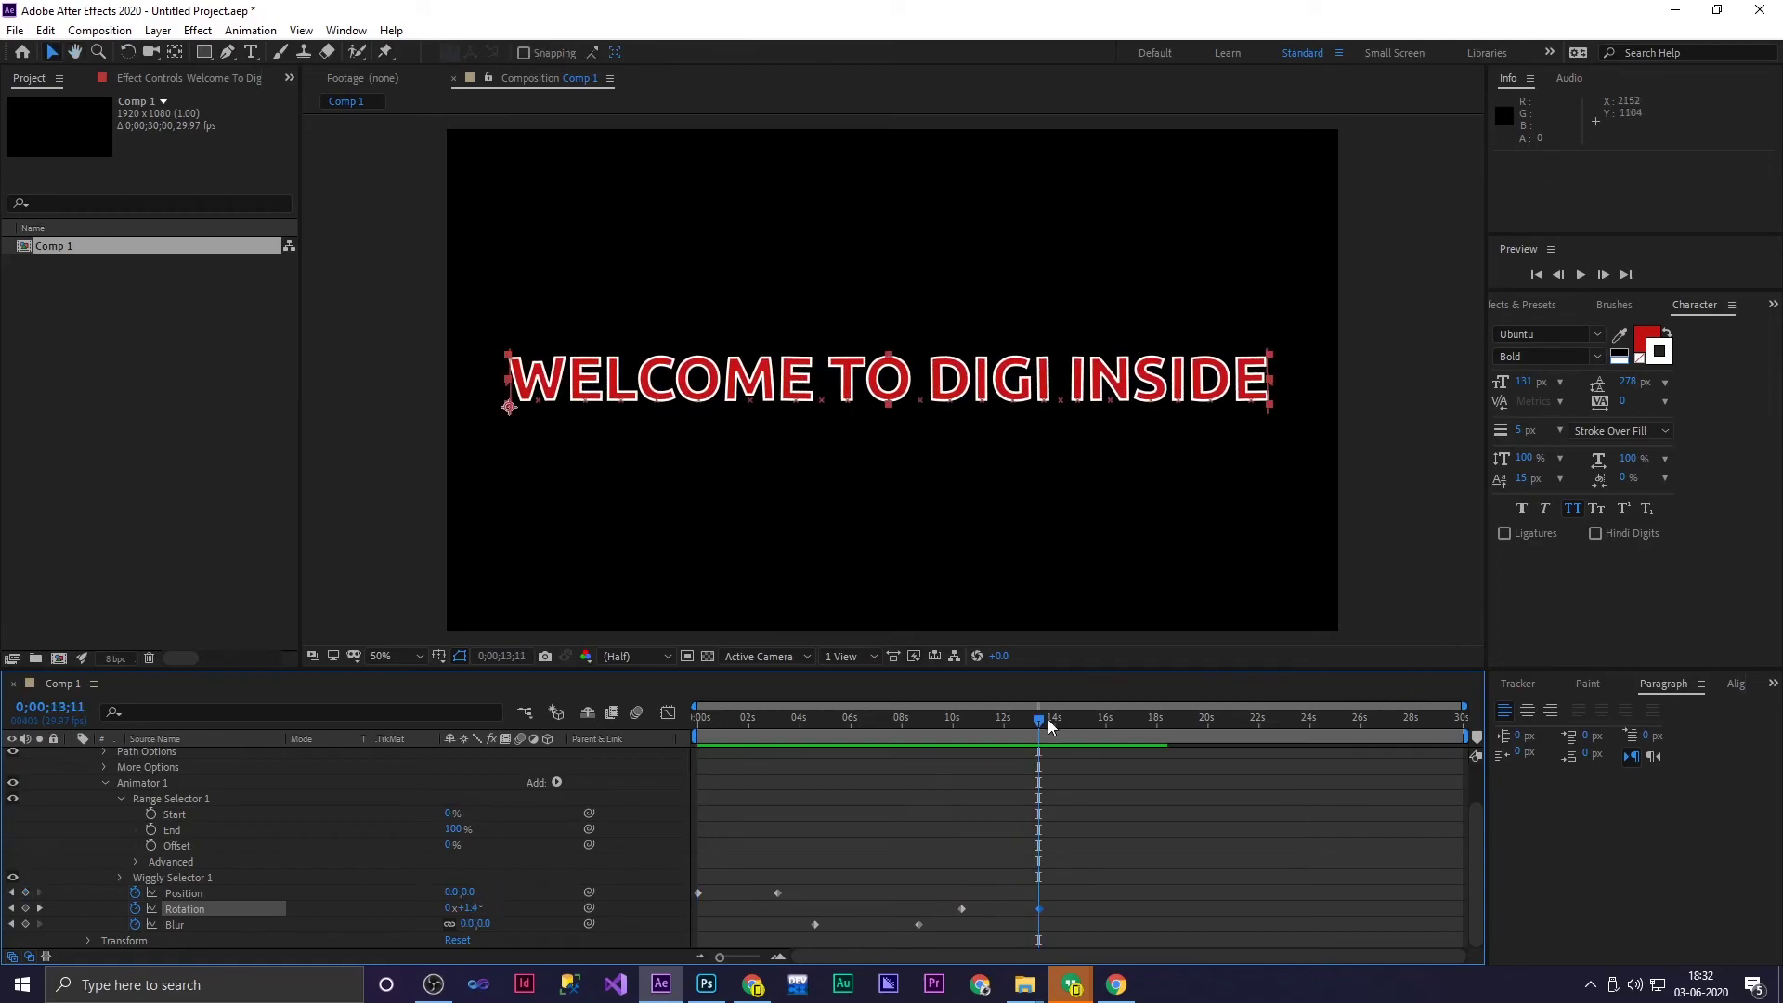
Undo the Rotation keyframes and the 130° value on Animator 1
{"action": "key", "text": "ctrl+z"}
{"action": "key", "text": "ctrl+z"}
{"action": "key", "text": "ctrl+z"}
{"action": "key", "text": "ctrl+z"}
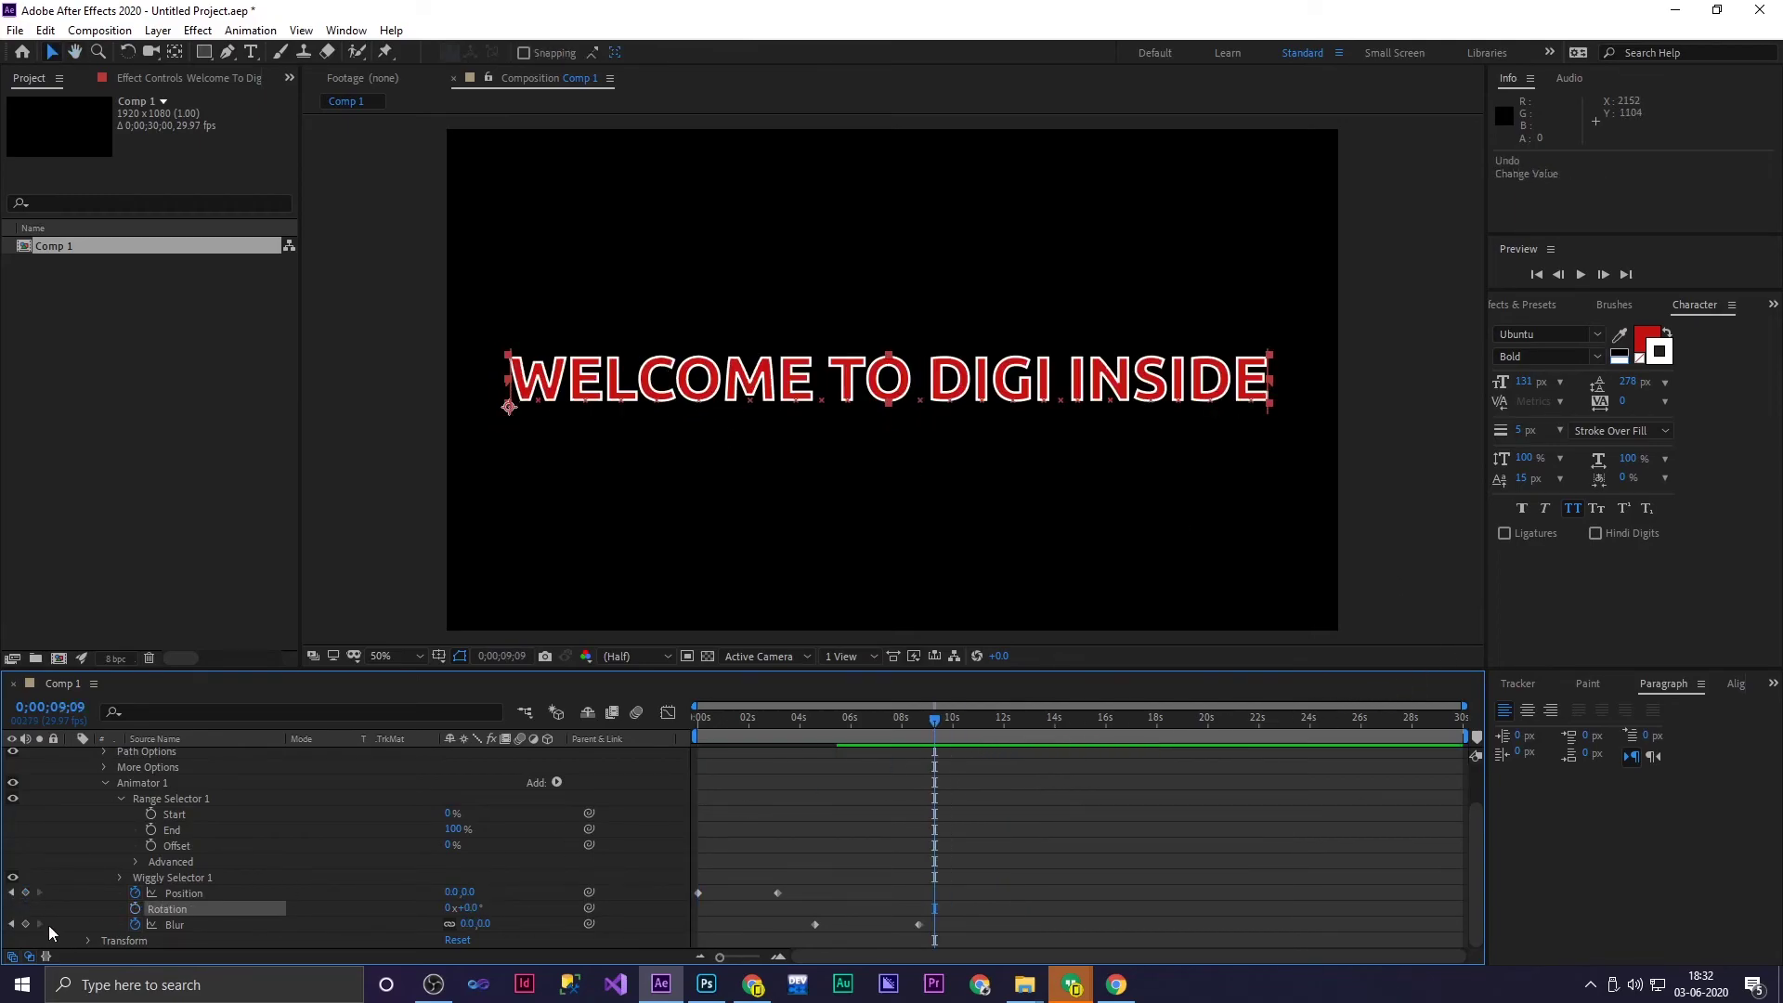
Delete Animator 1 from the title layer, removing its range selector and wiggly selector first
{"action": "left_click", "coordinate": [188, 800]}
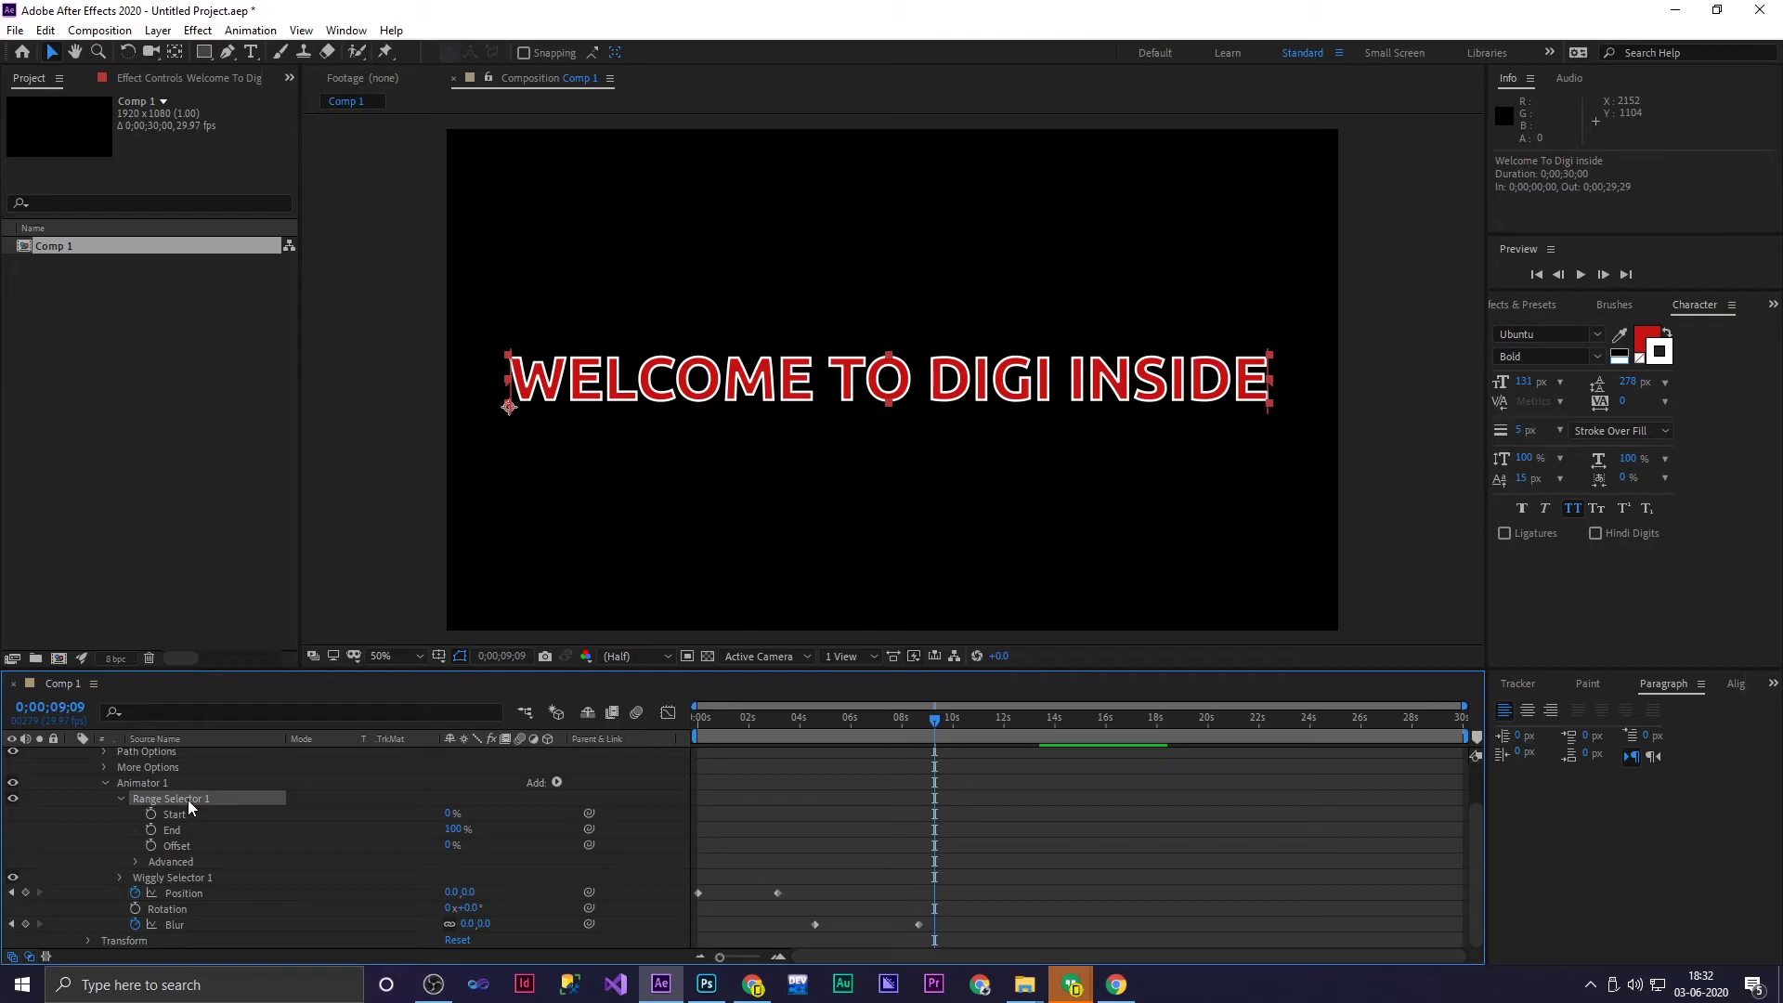
{"action": "key", "text": "Delete"}
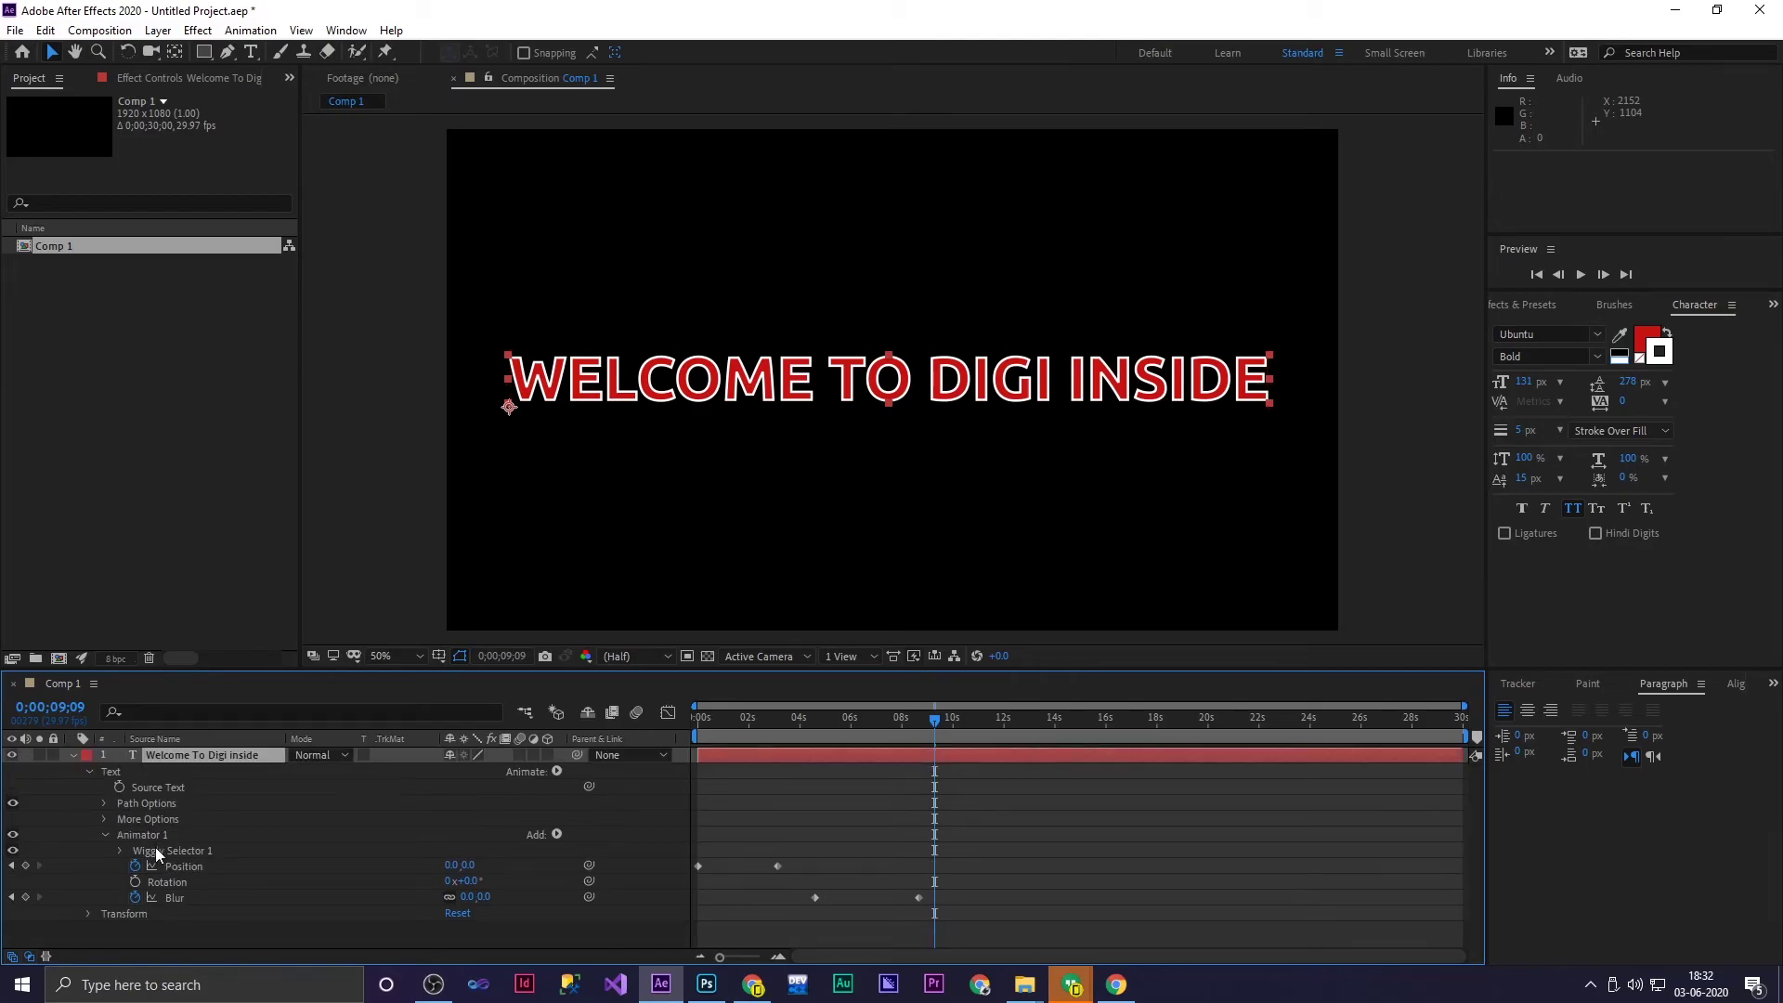
{"action": "left_click", "coordinate": [156, 848]}
{"action": "key", "text": "Delete"}
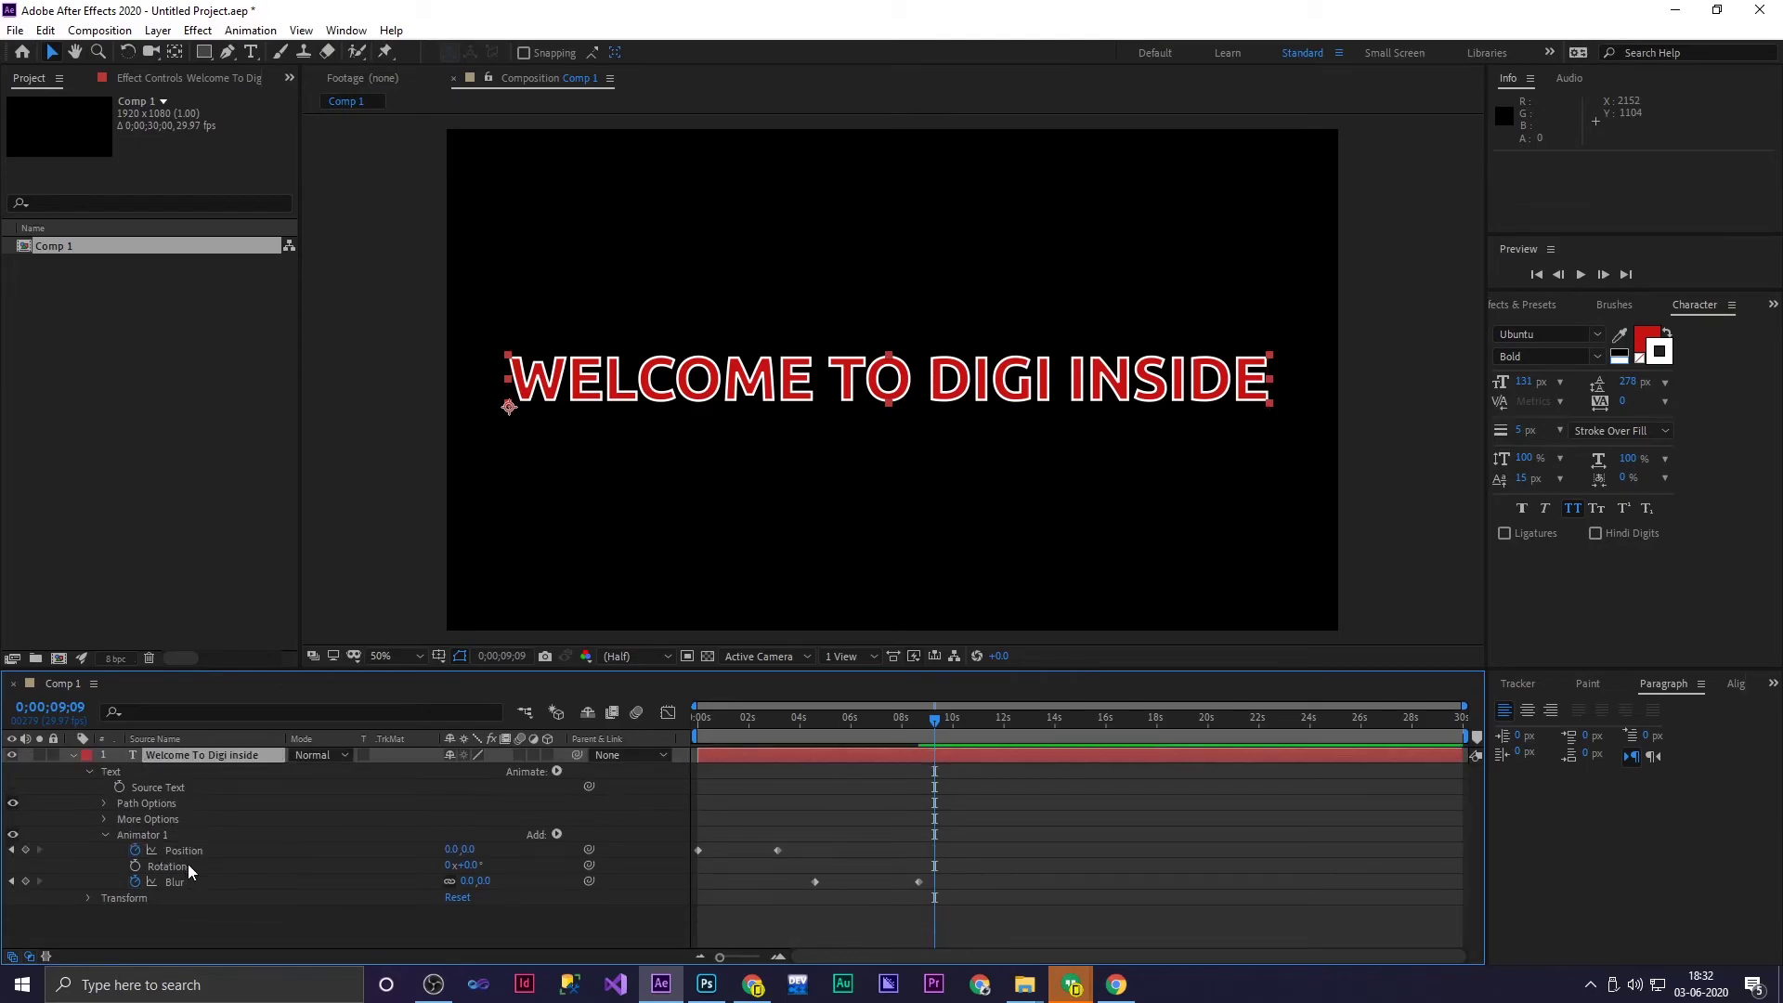
{"action": "left_click", "coordinate": [158, 835]}
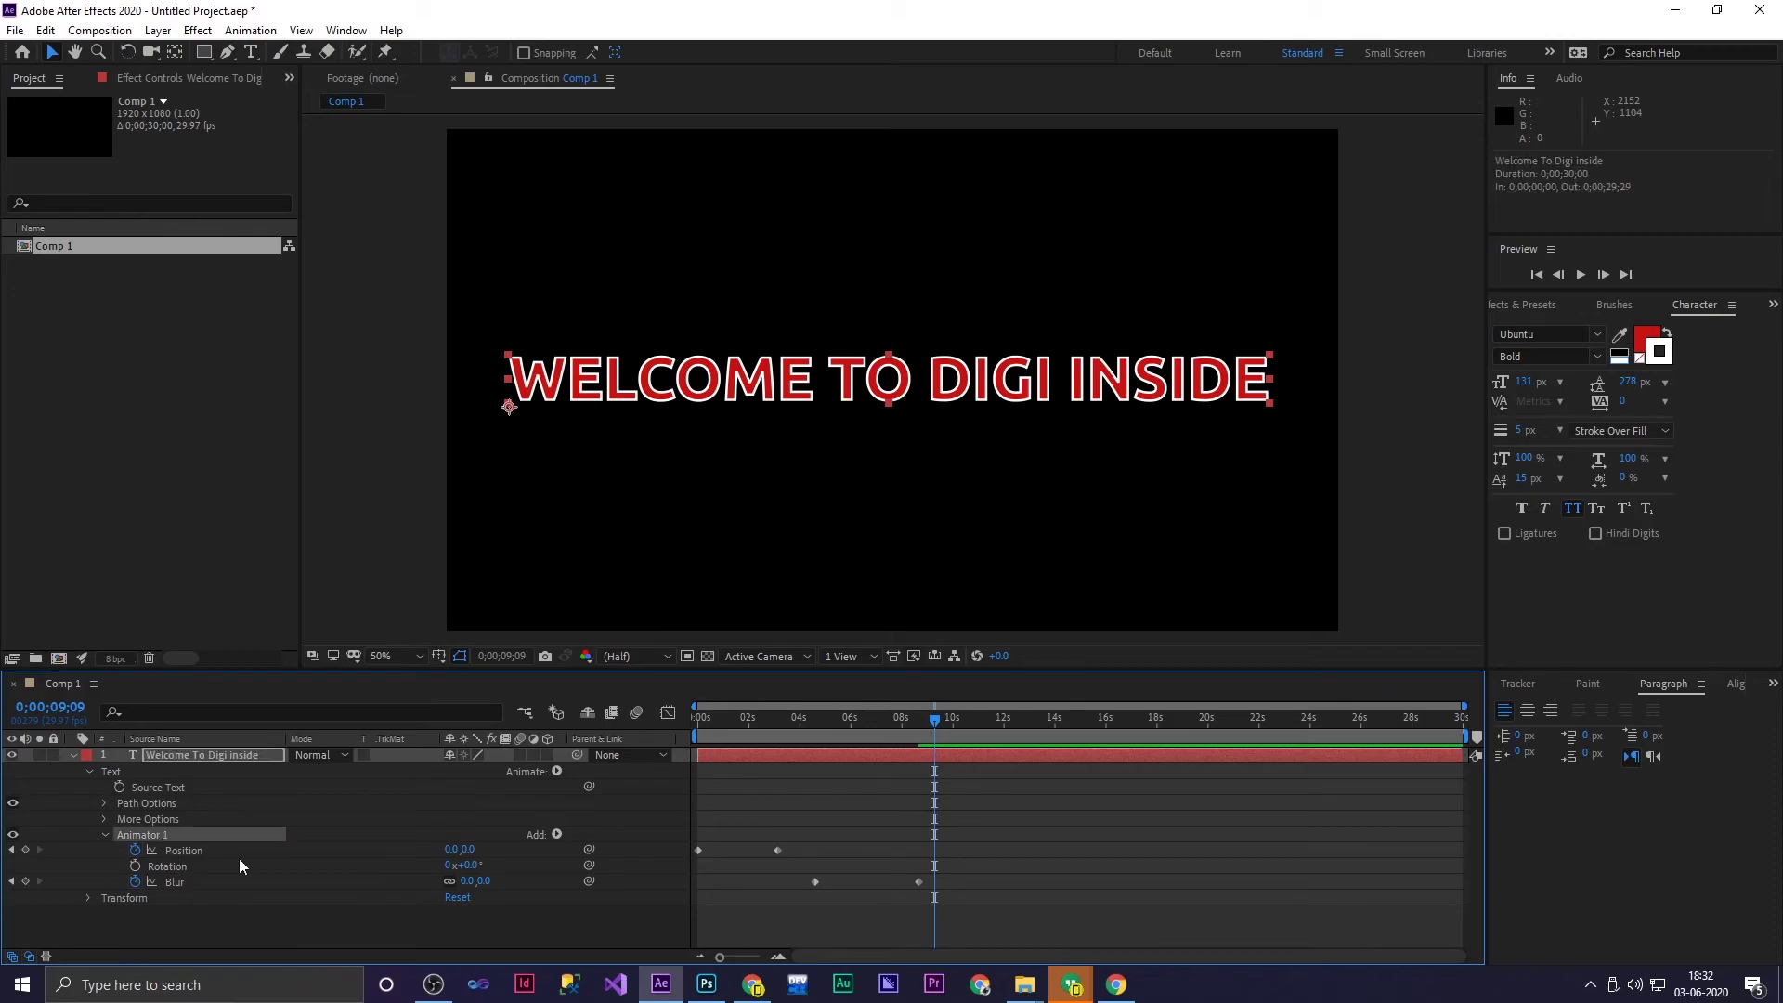
{"action": "key", "text": "Delete"}
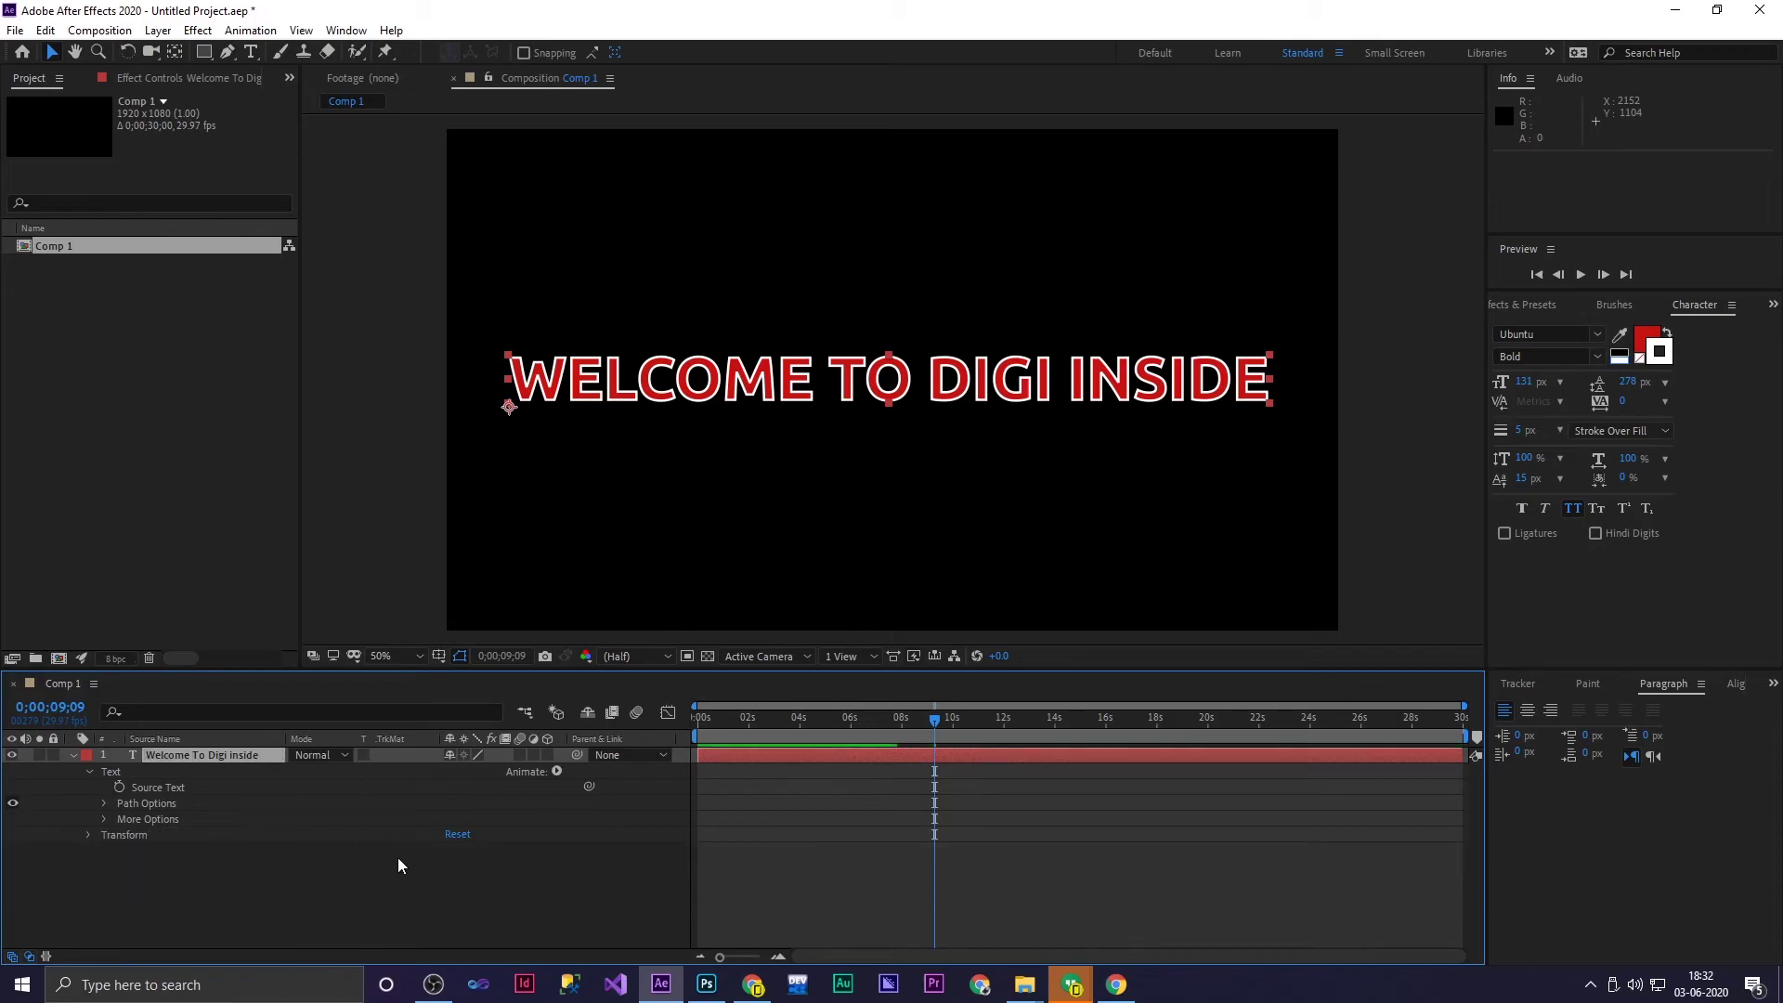
Add a Position animator to the title layer and enable per-character 3D for its text
{"action": "left_click", "coordinate": [557, 772]}
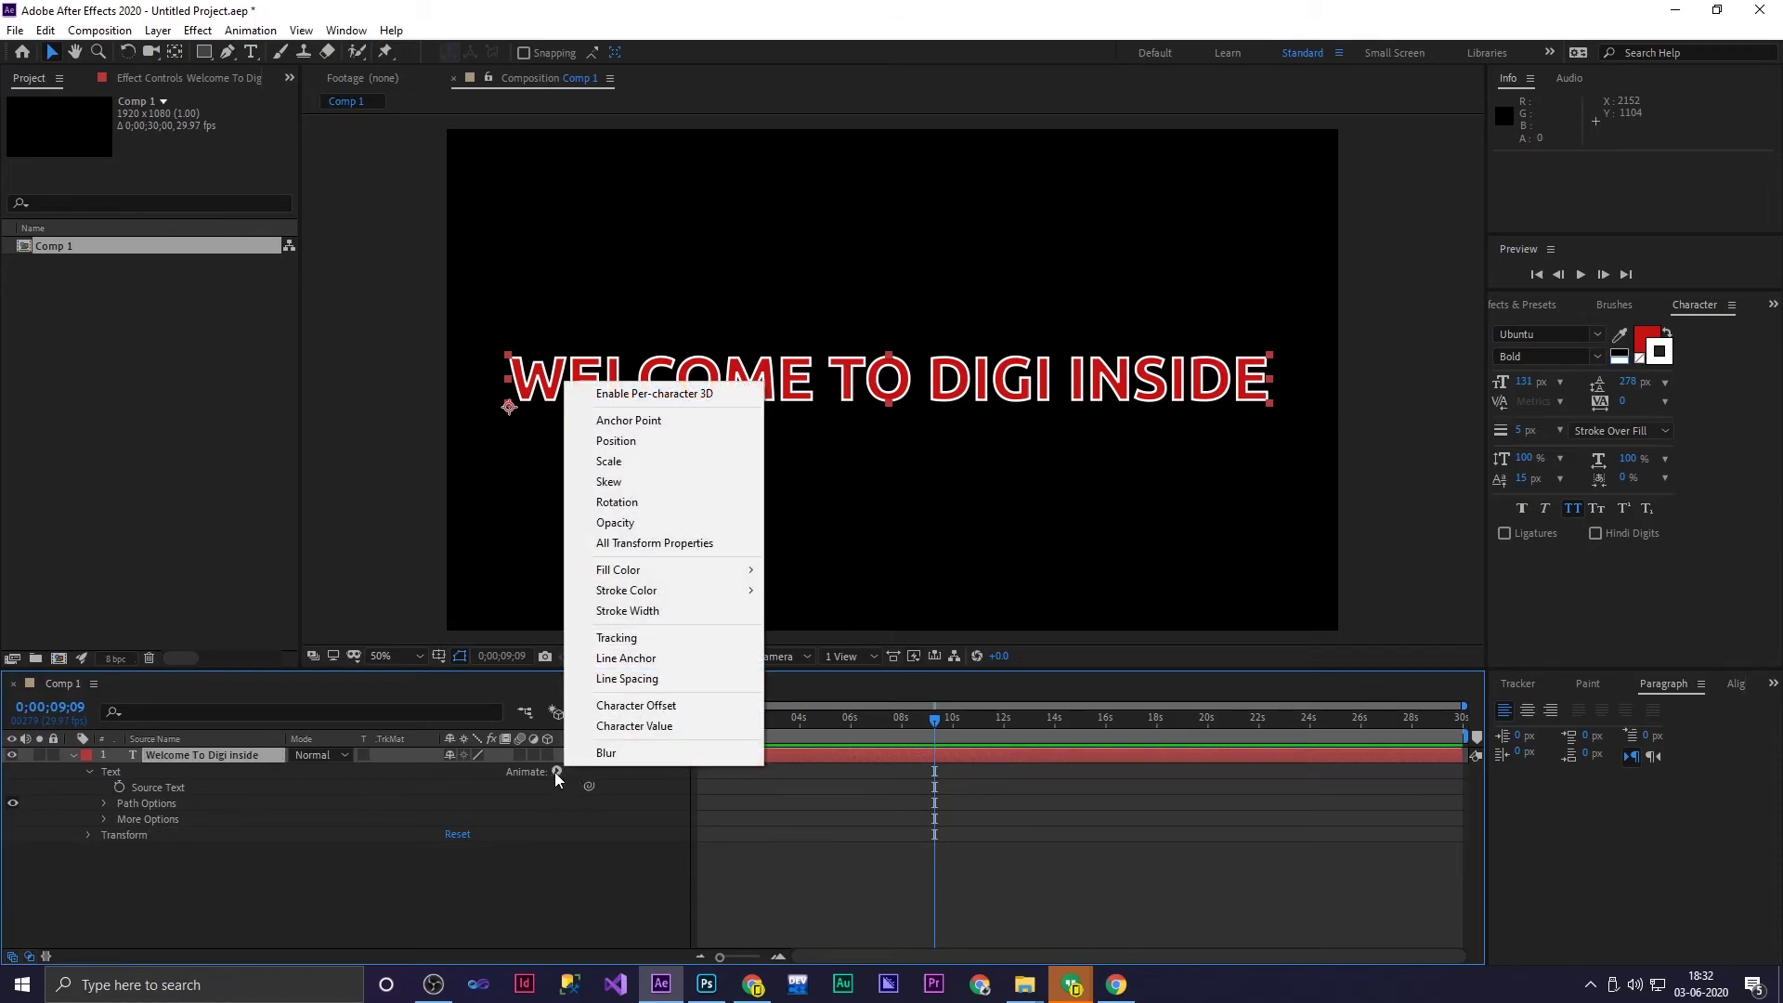
{"action": "left_click", "coordinate": [638, 443]}
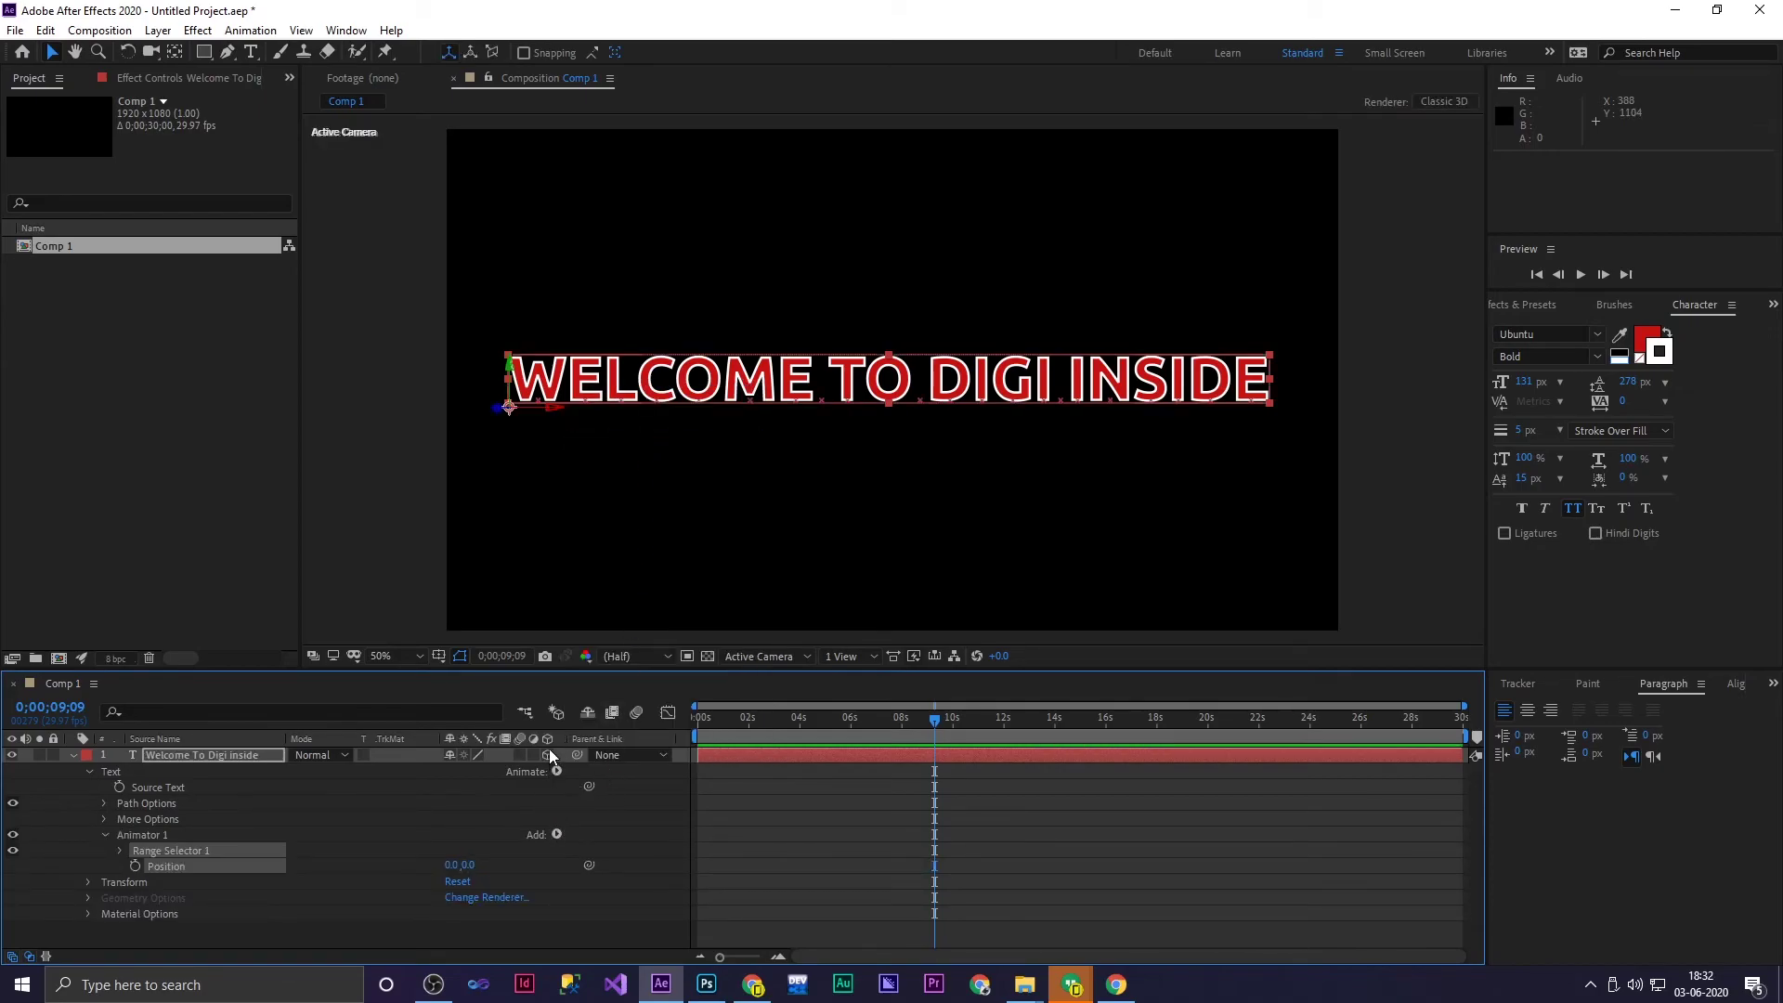
{"action": "left_click", "coordinate": [558, 834]}
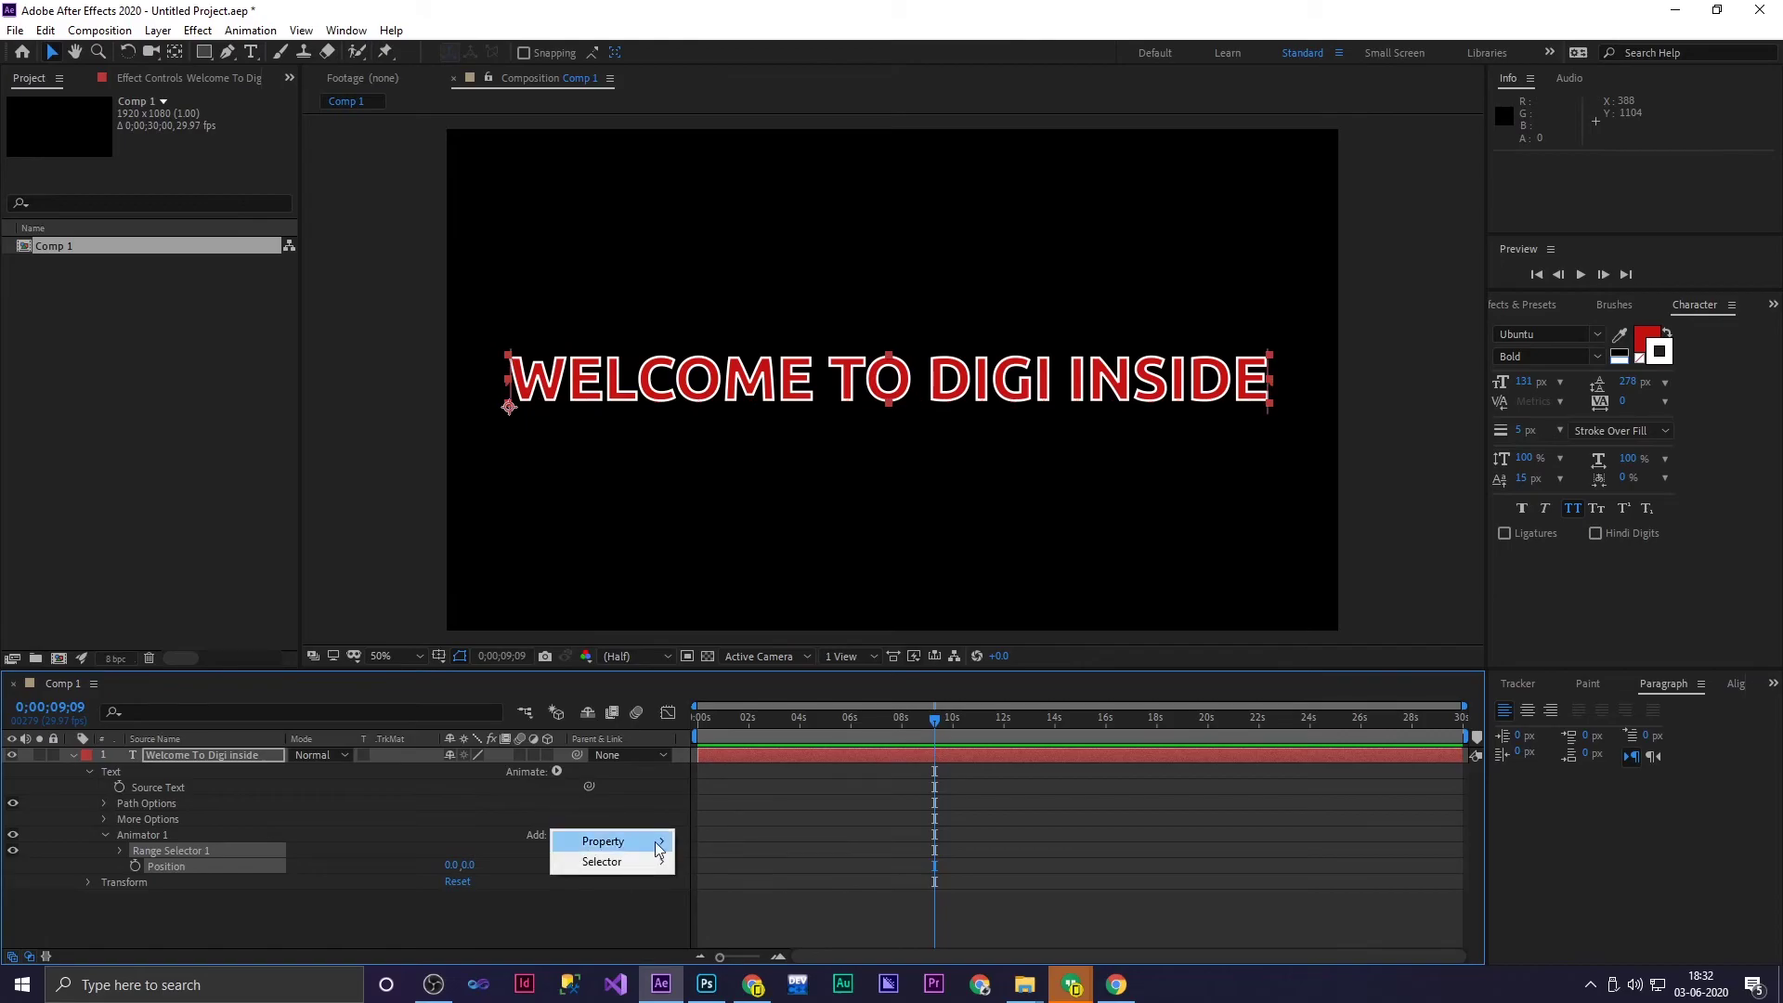
{"action": "mouse_move", "coordinate": [655, 841]}
{"action": "left_click", "coordinate": [789, 483]}
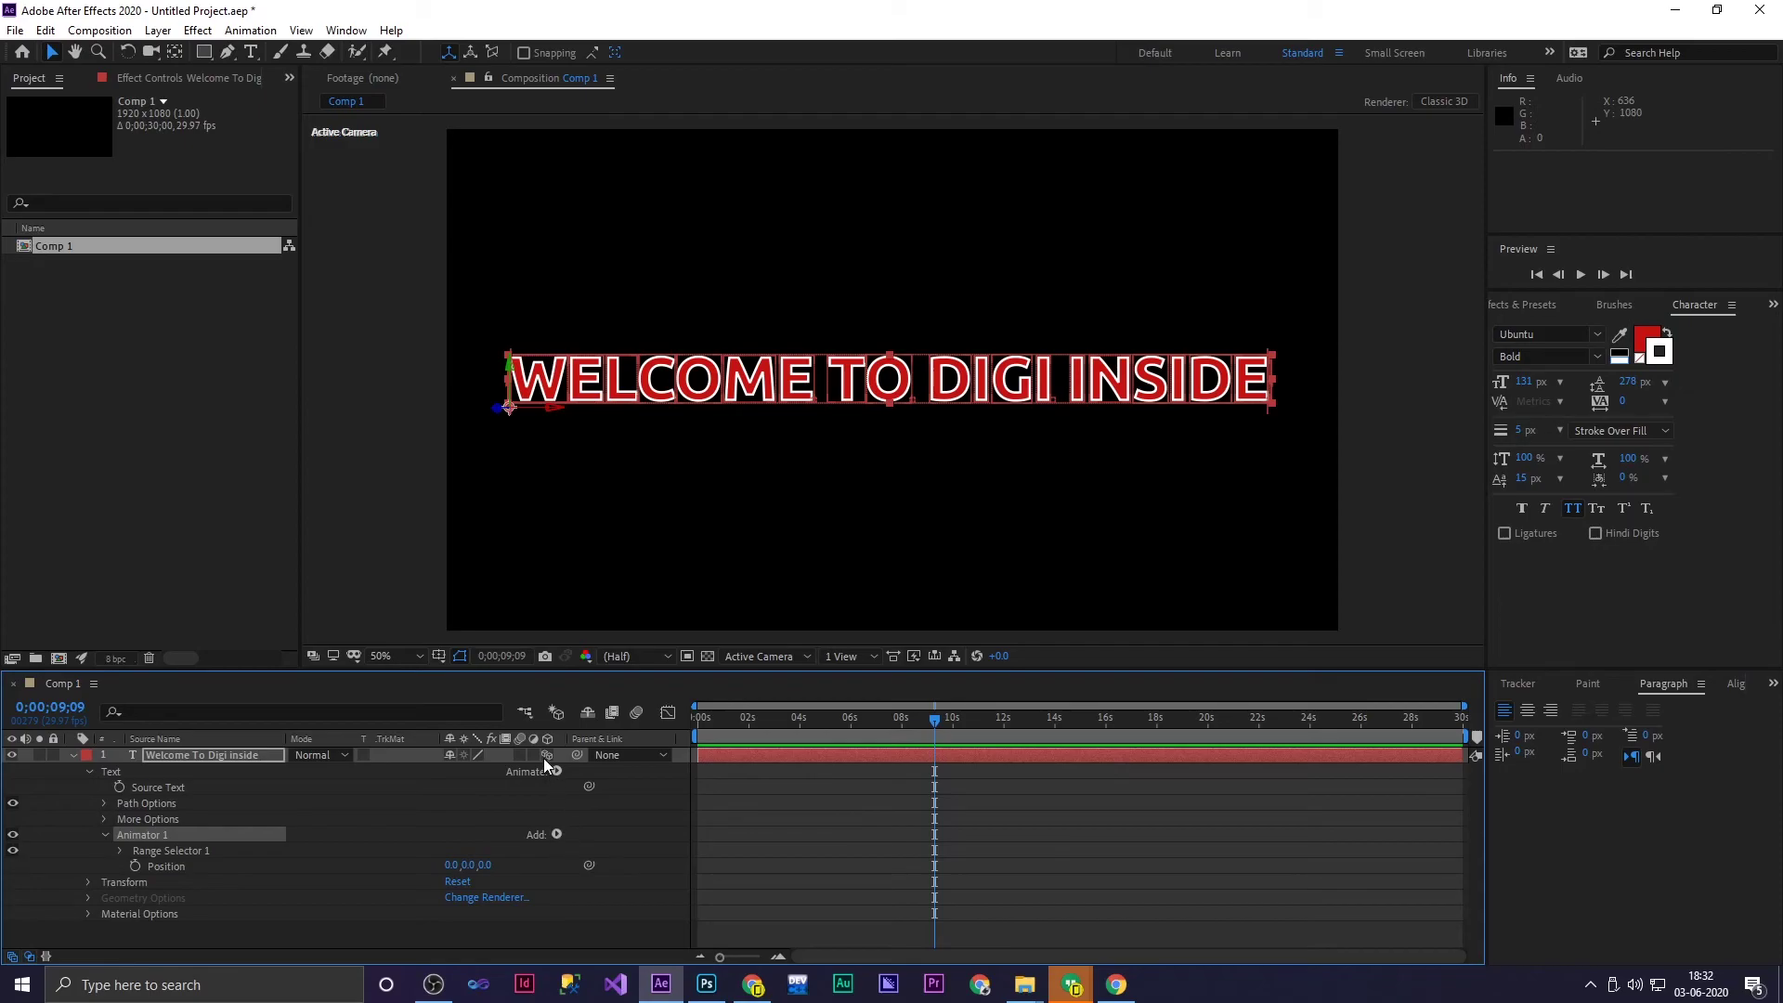
Look through Range Selector 1's advanced options and set Animator 1's Z Position to -23
{"action": "left_click", "coordinate": [120, 852]}
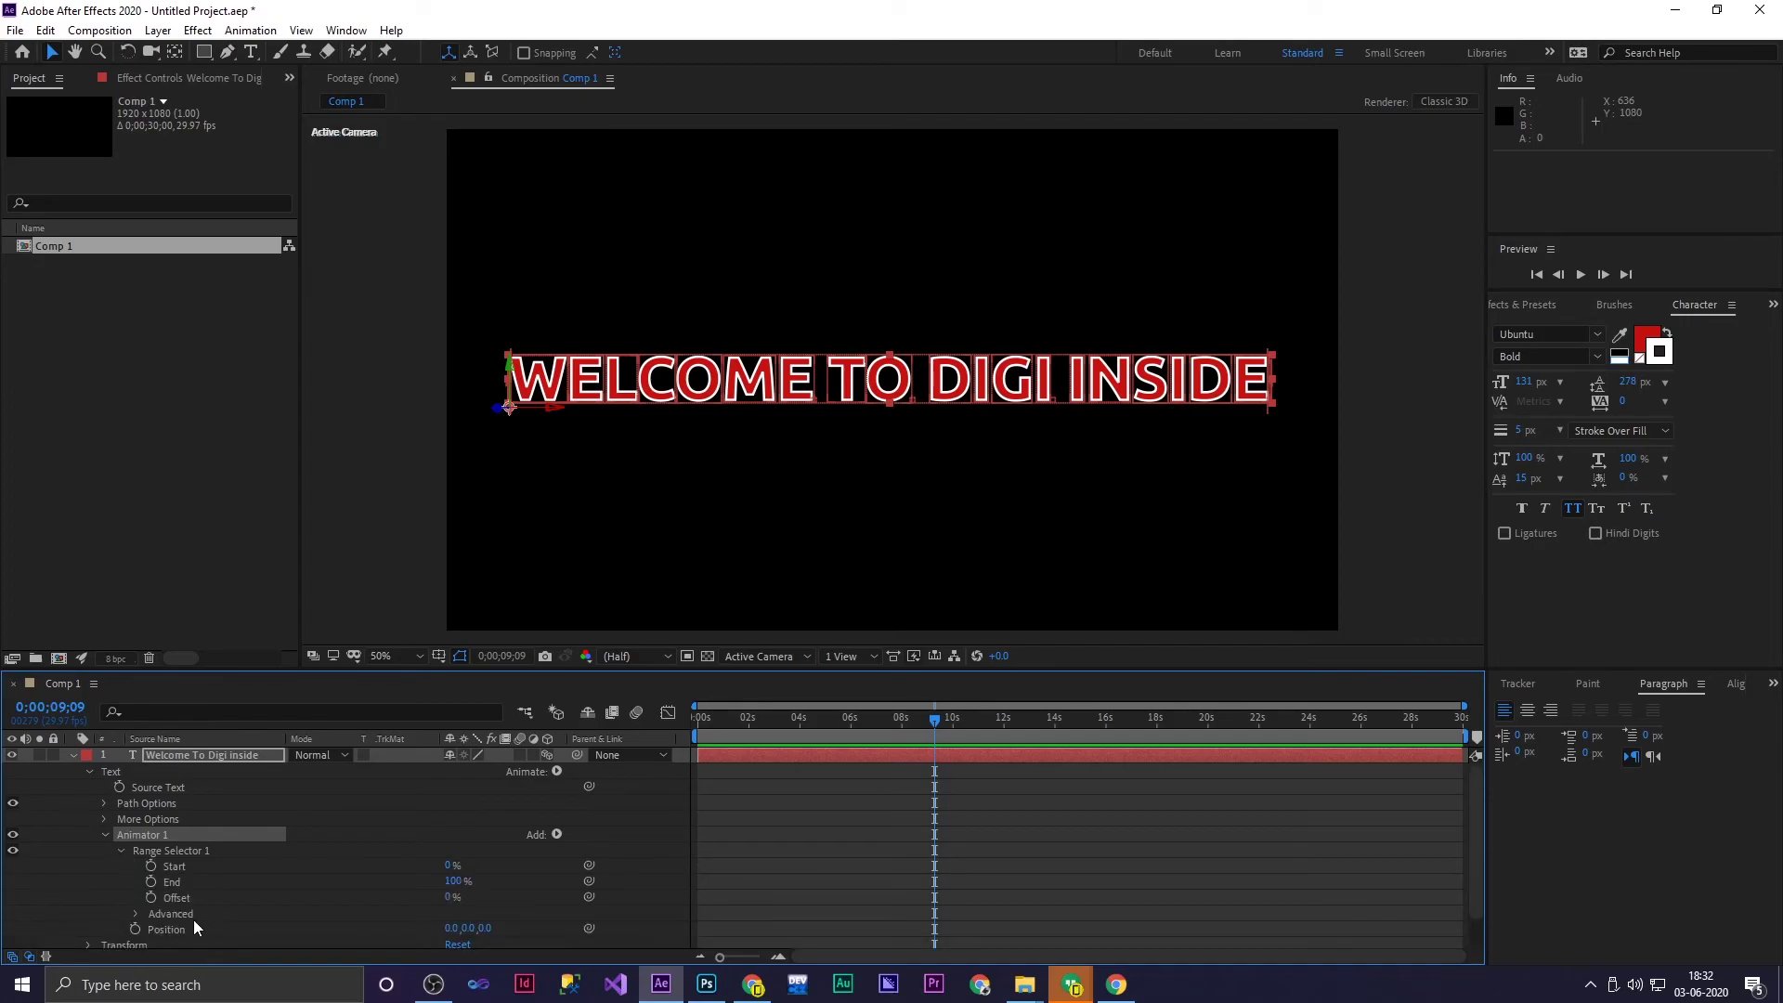
{"action": "left_click", "coordinate": [135, 914]}
{"action": "scroll", "coordinate": [132, 912], "scroll_direction": "down", "scroll_amount": 3}
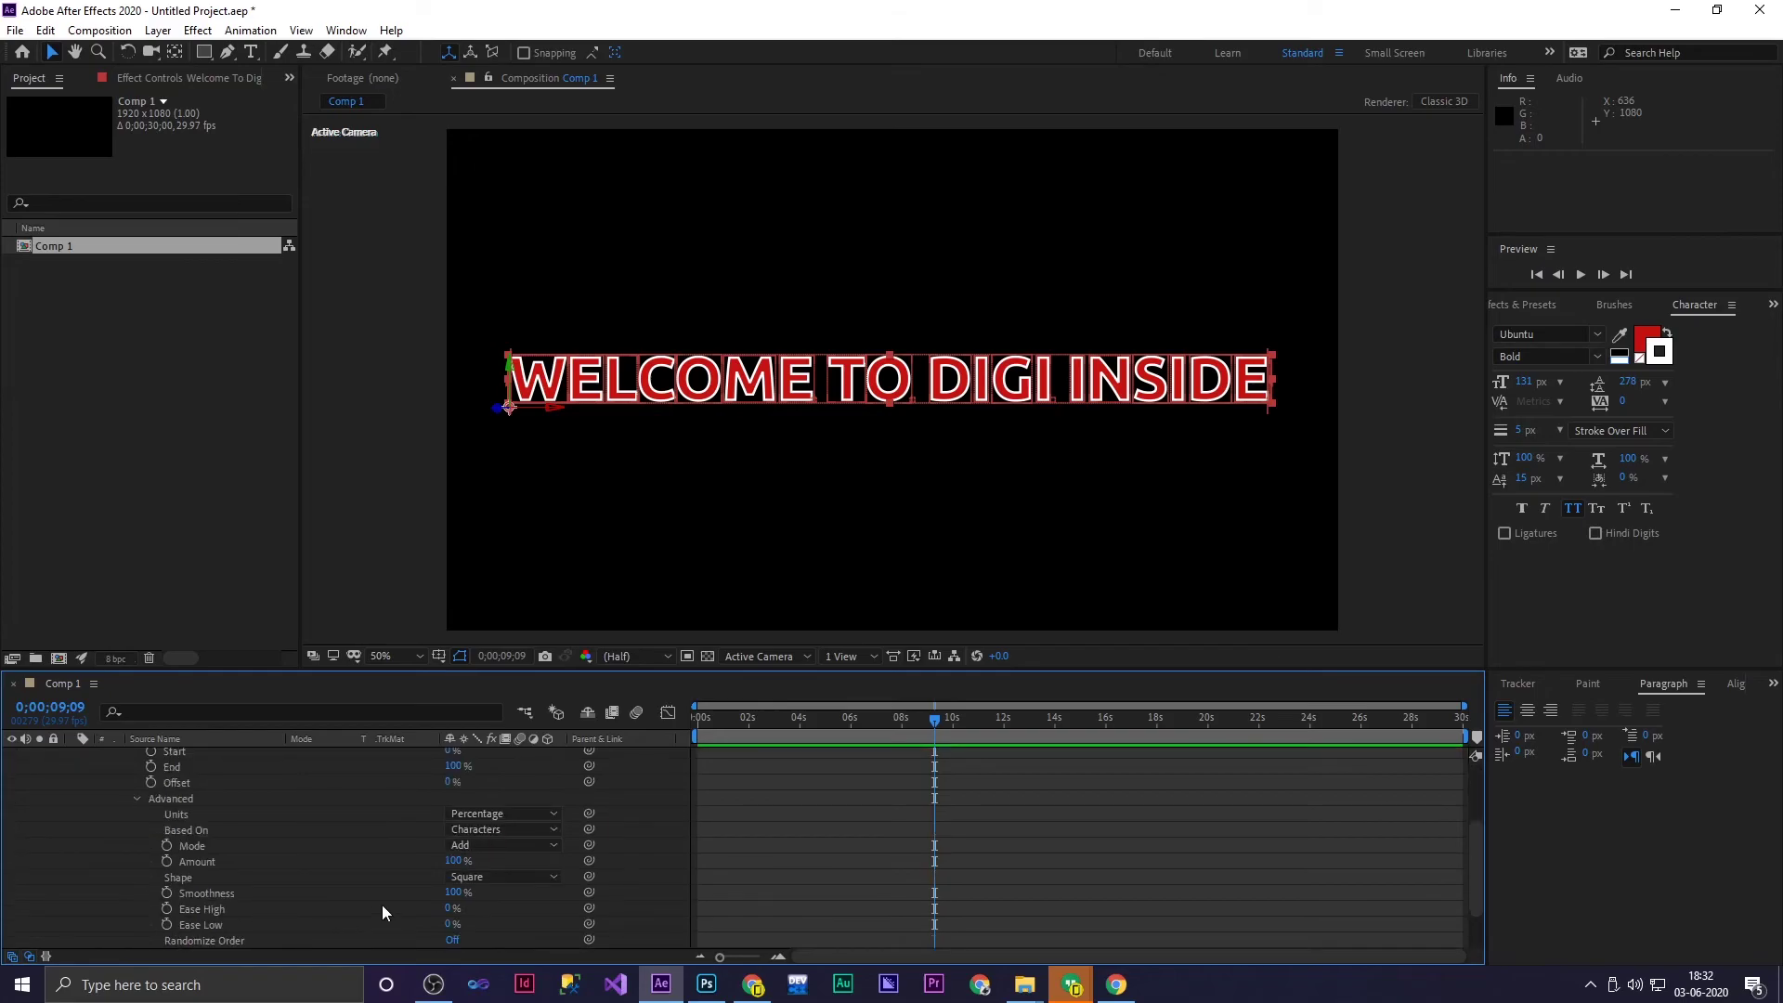
{"action": "scroll", "coordinate": [384, 906], "scroll_direction": "up", "scroll_amount": 2}
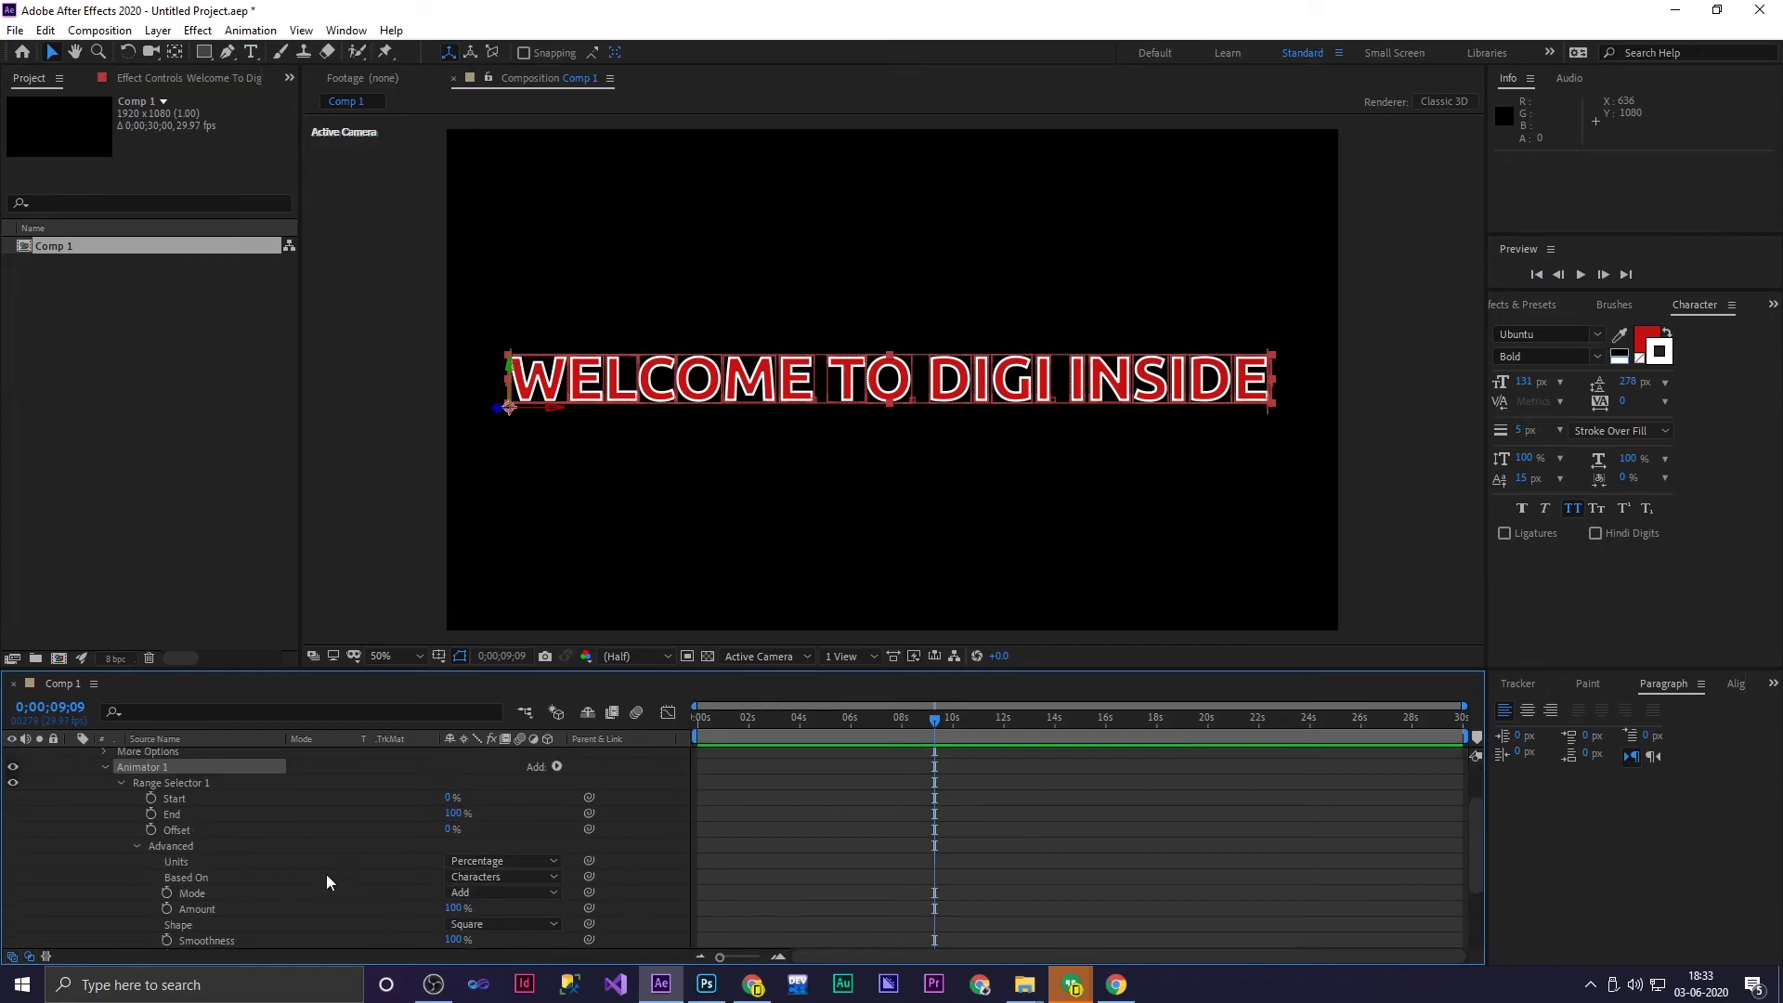
{"action": "left_click", "coordinate": [135, 846]}
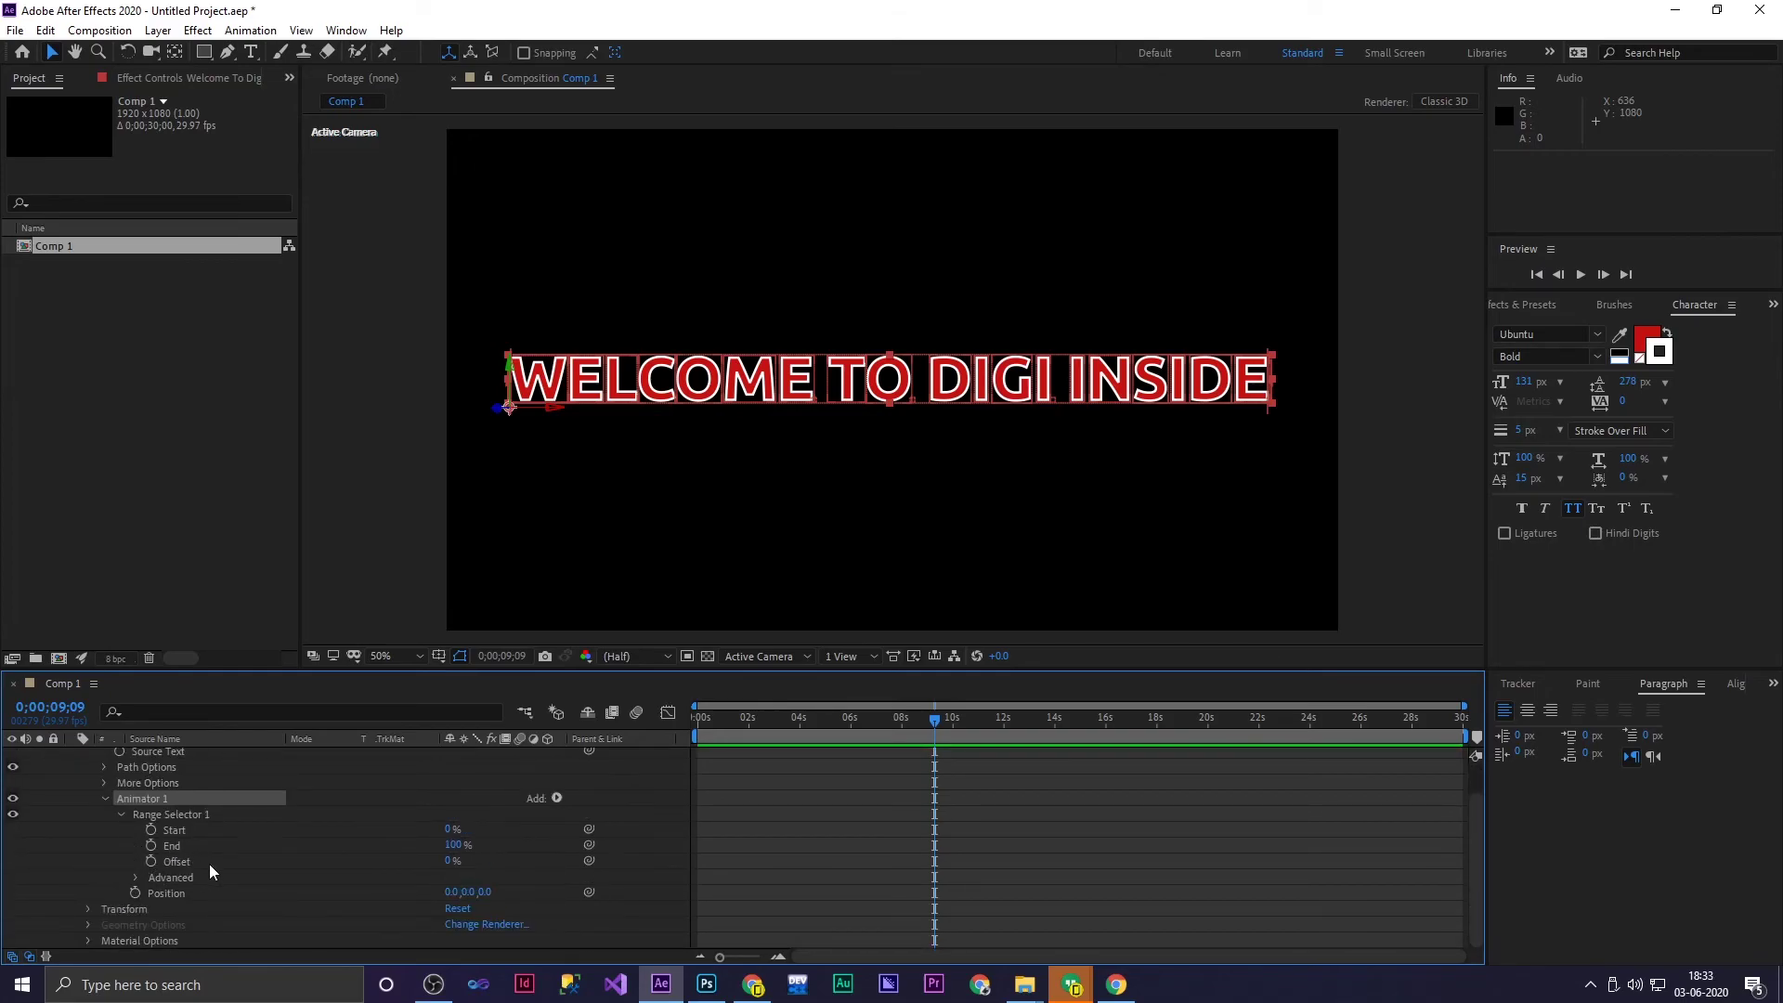
{"action": "mouse_move", "coordinate": [486, 891]}
{"action": "left_mouse_down"}
{"action": "mouse_move", "coordinate": [504, 892]}
{"action": "mouse_move", "coordinate": [463, 894]}
{"action": "left_mouse_up"}
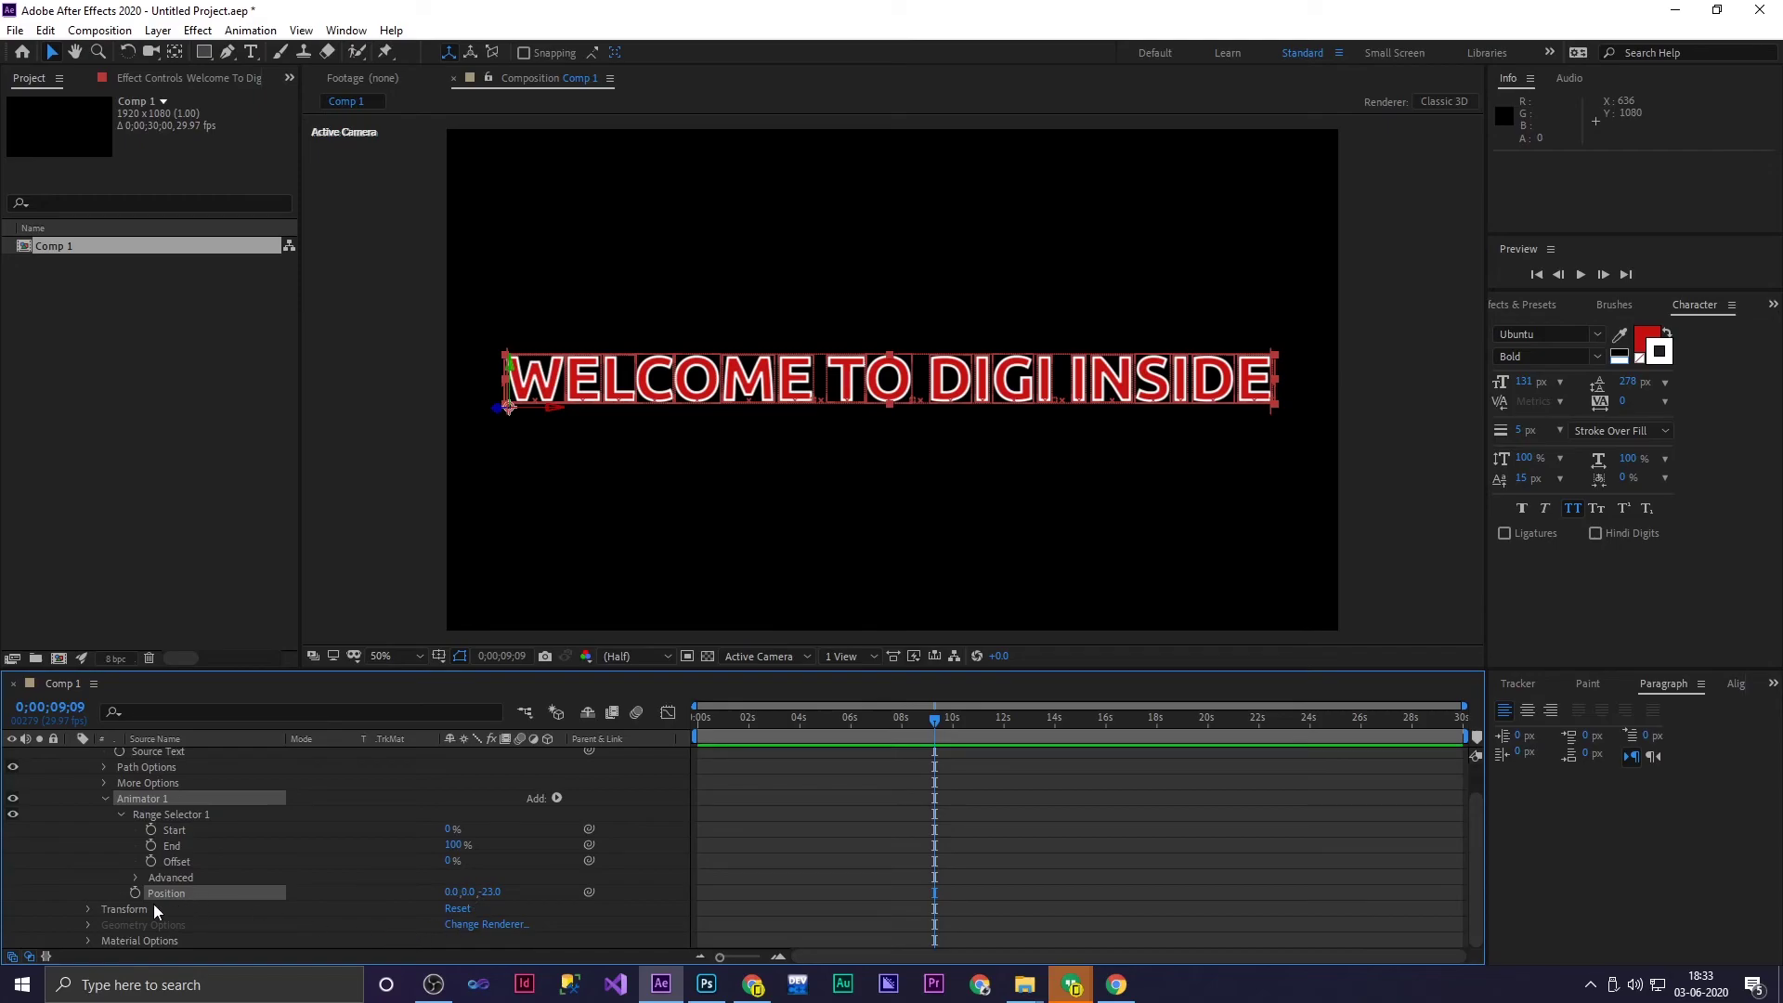
Set Range Selector 1's advanced Based On option to Words
{"action": "left_click", "coordinate": [137, 877]}
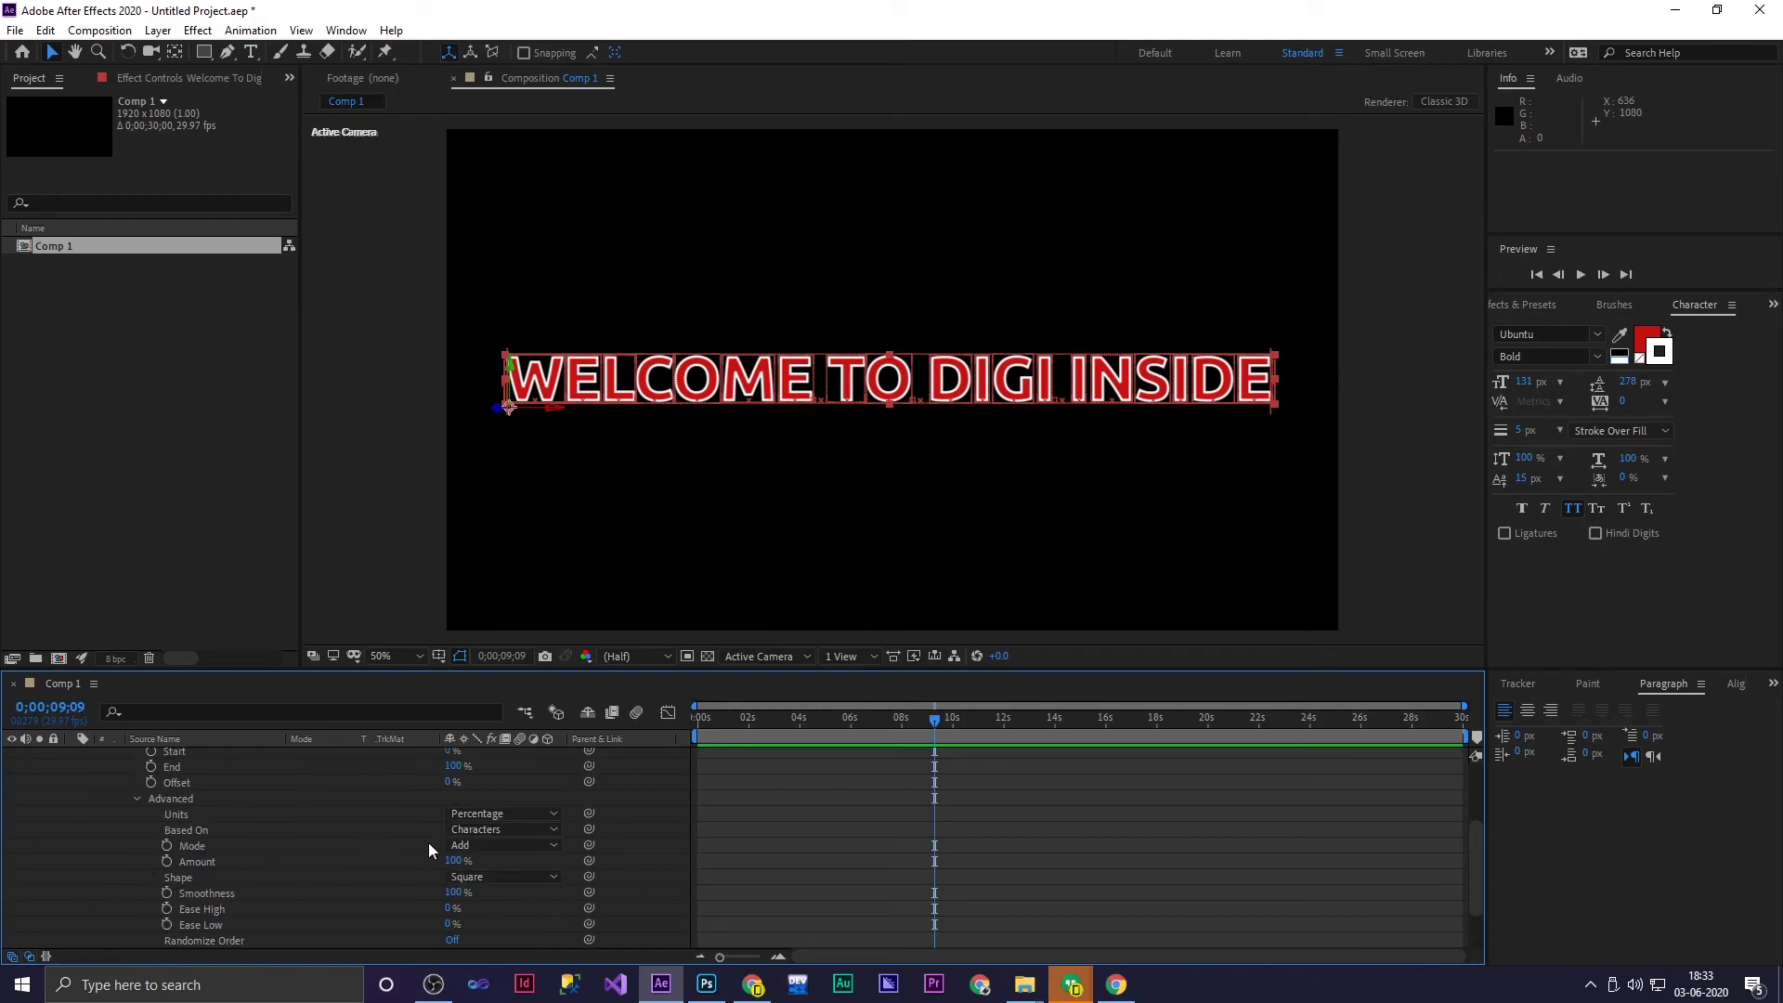
{"action": "left_click", "coordinate": [509, 829]}
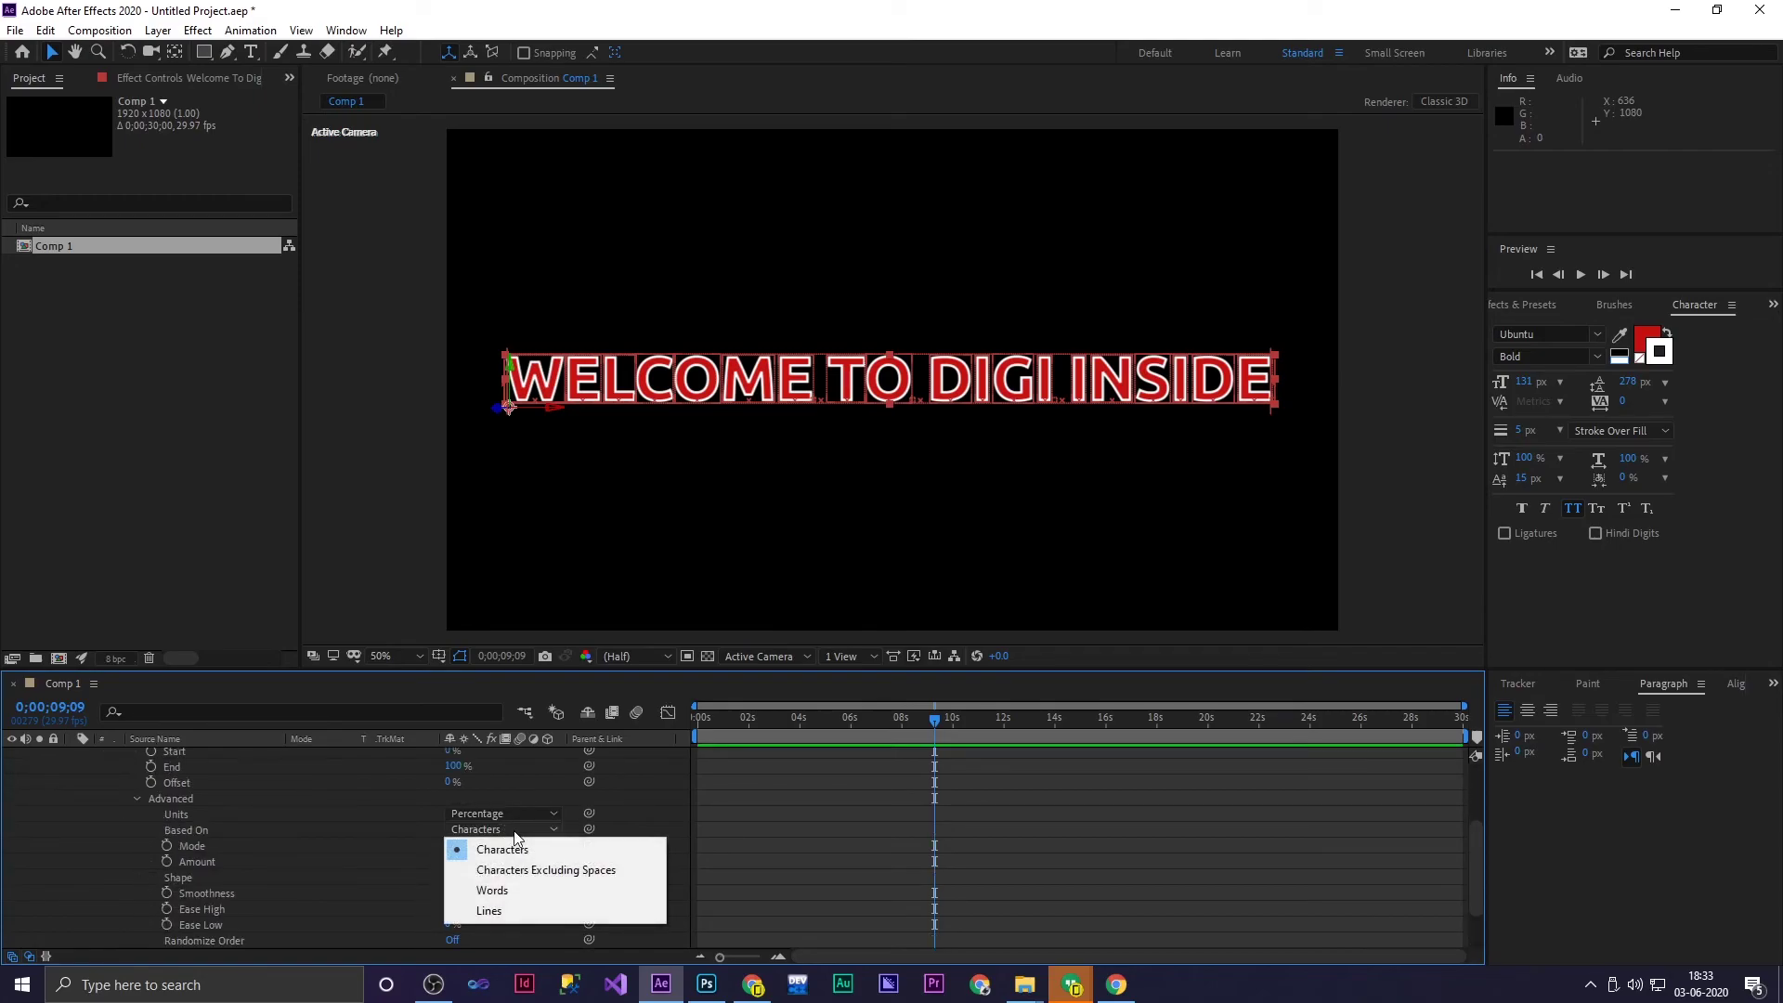
{"action": "left_click", "coordinate": [521, 891]}
{"action": "scroll", "coordinate": [236, 888], "scroll_direction": "down", "scroll_amount": 1}
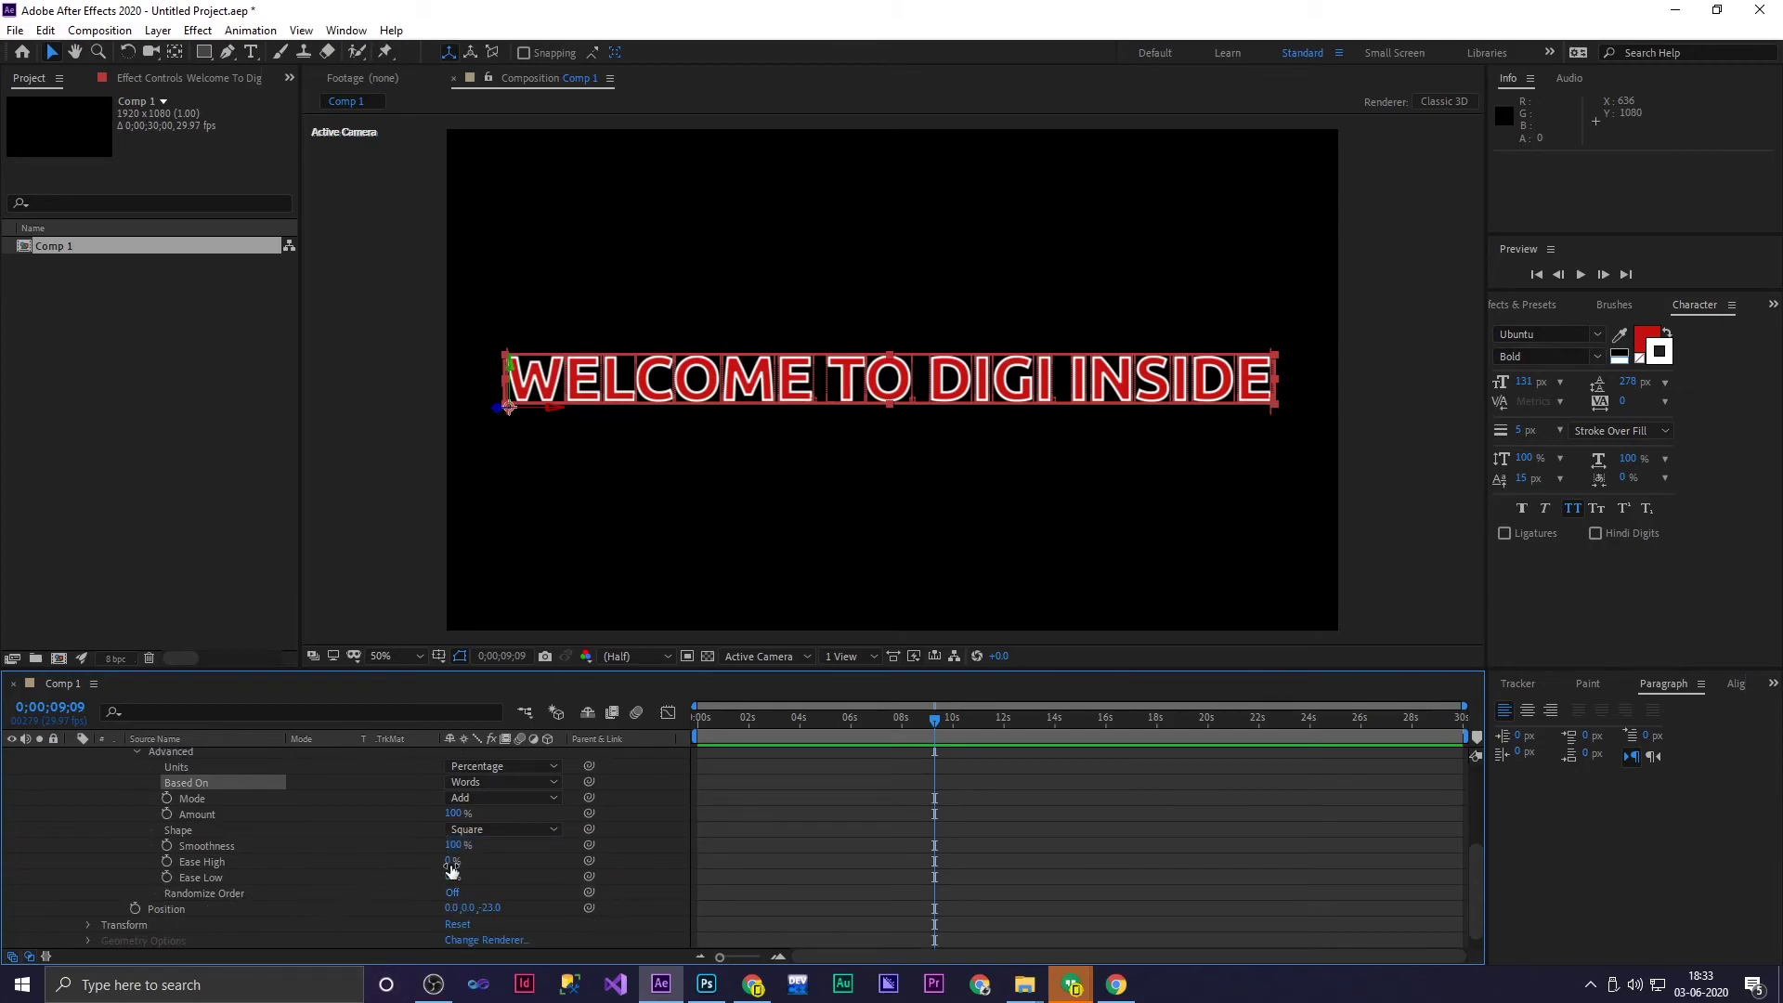
{"action": "scroll", "coordinate": [327, 898], "scroll_direction": "down", "scroll_amount": 1}
{"action": "scroll", "coordinate": [129, 882], "scroll_direction": "up", "scroll_amount": 3}
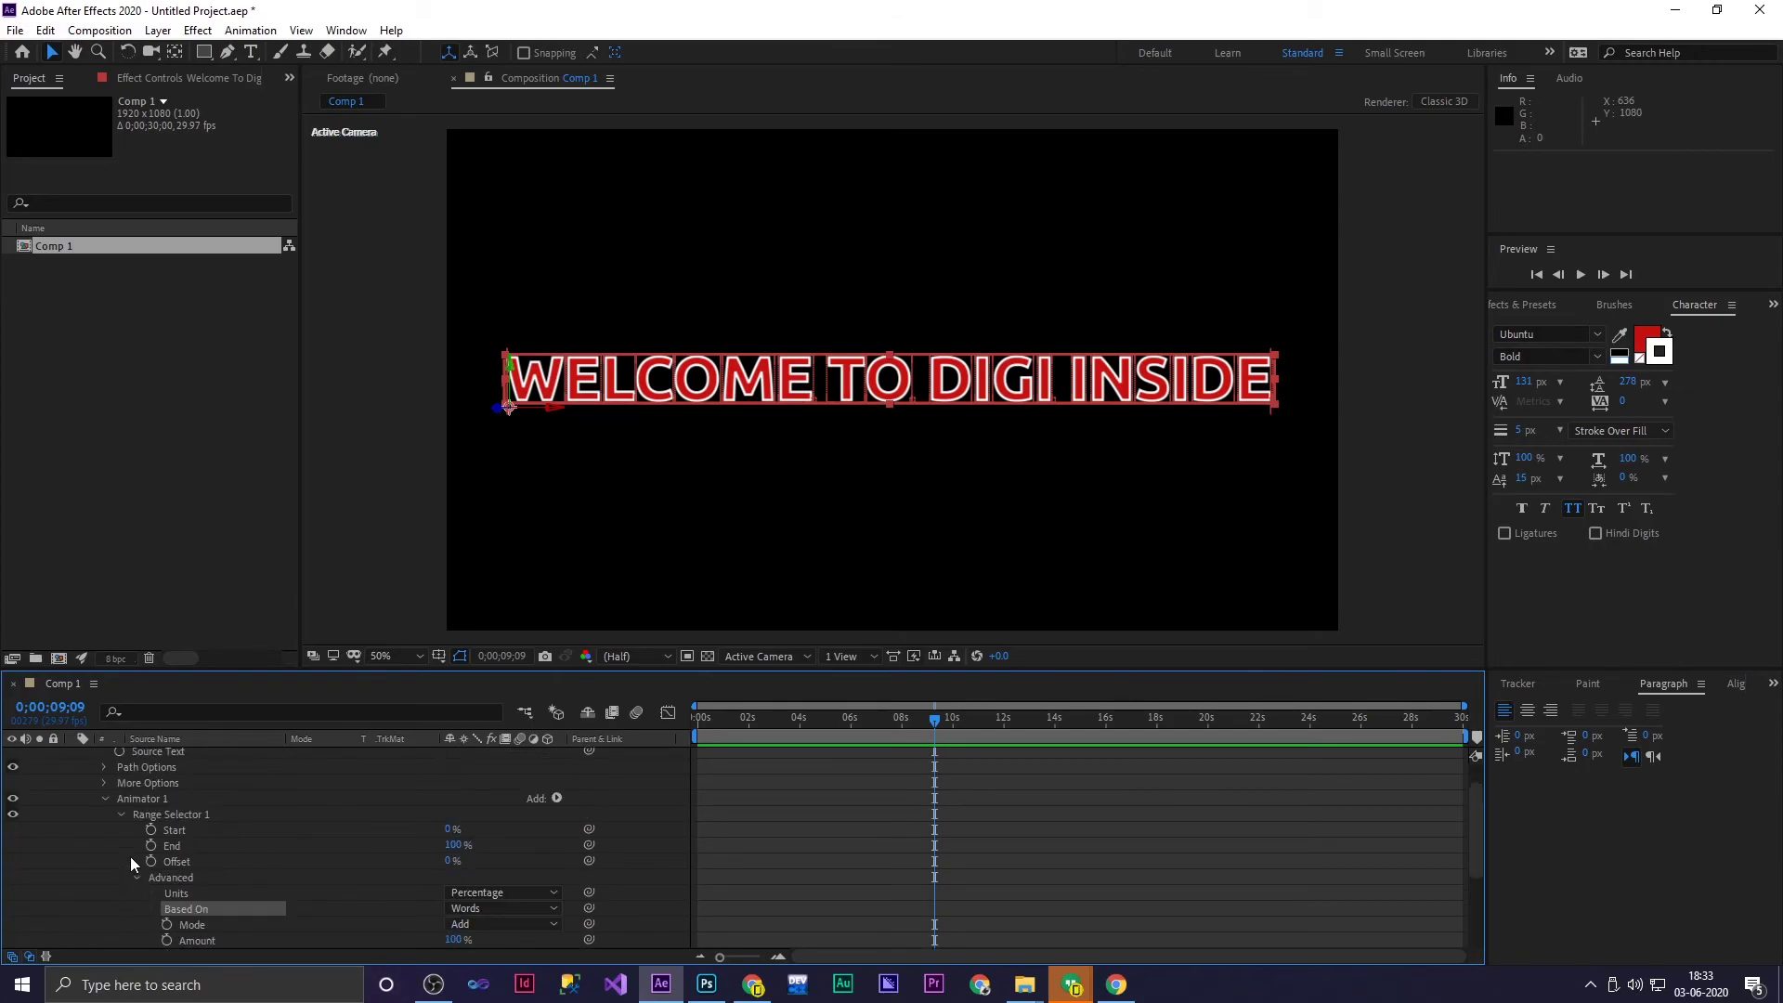
{"action": "left_click", "coordinate": [138, 877]}
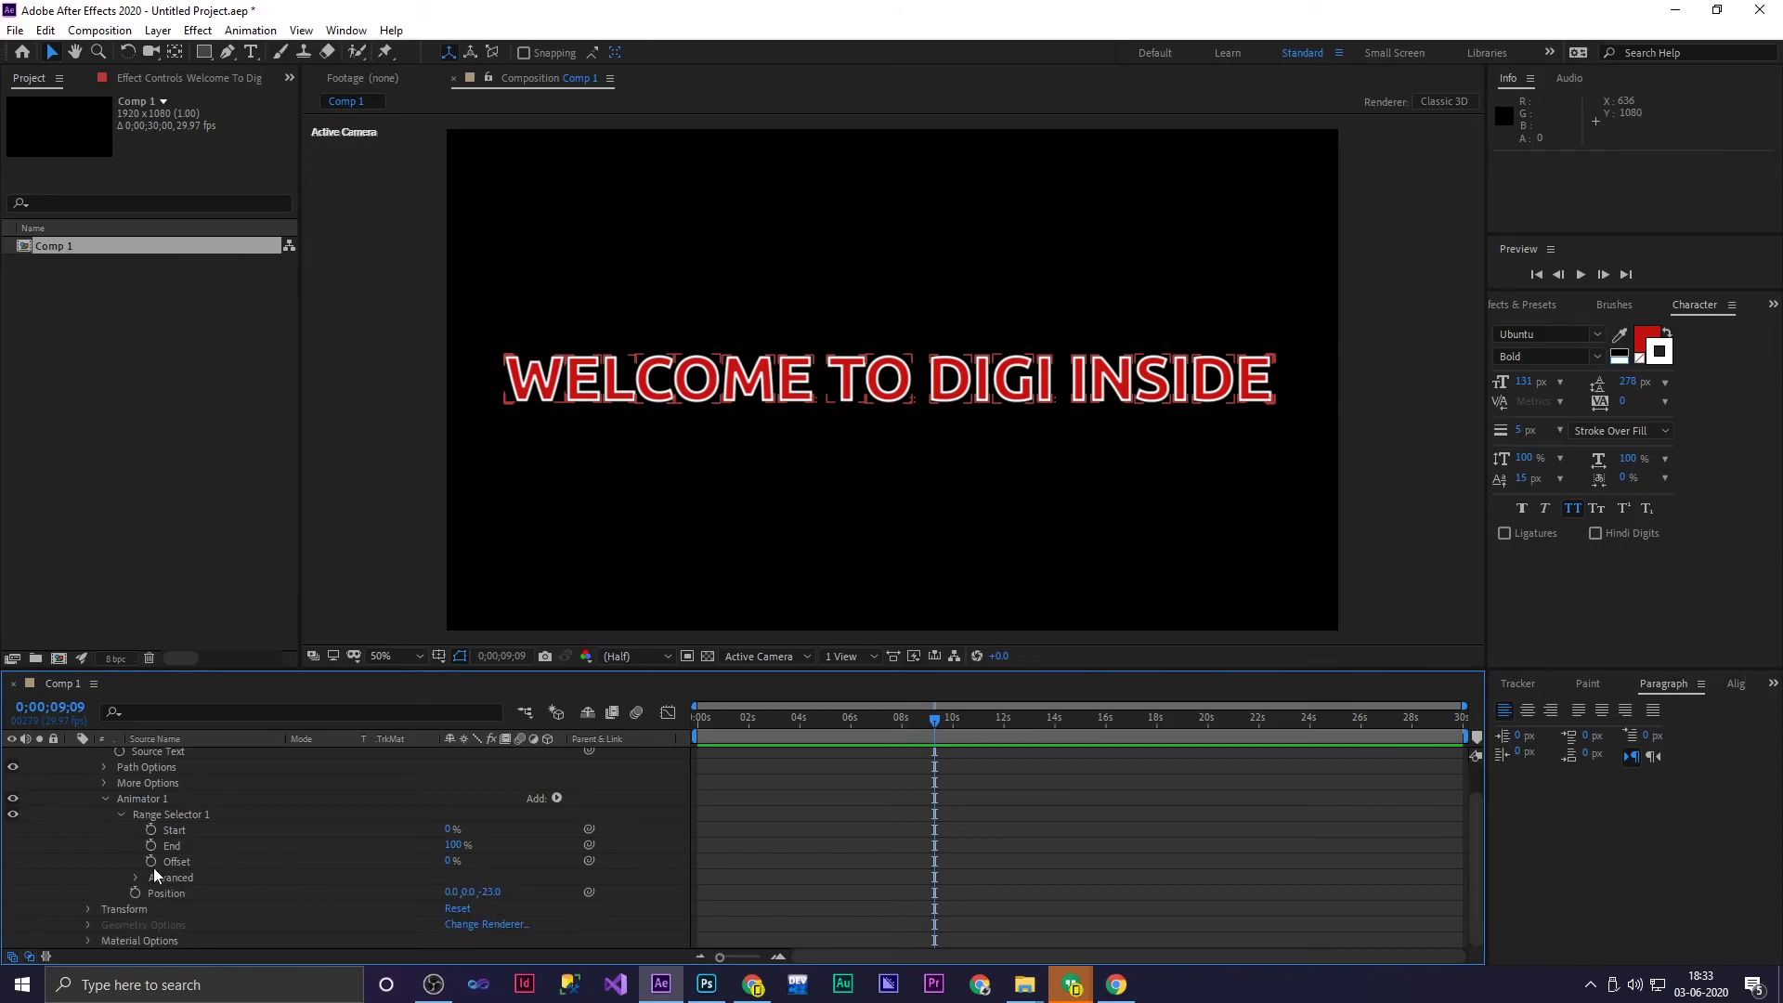
Return to the start of the composition and set Animator 1's Position to 0, -1296, 3045 so the title leaves the frame
{"action": "left_click_drag", "start_coordinate": [487, 898], "coordinate": [1609, 705]}
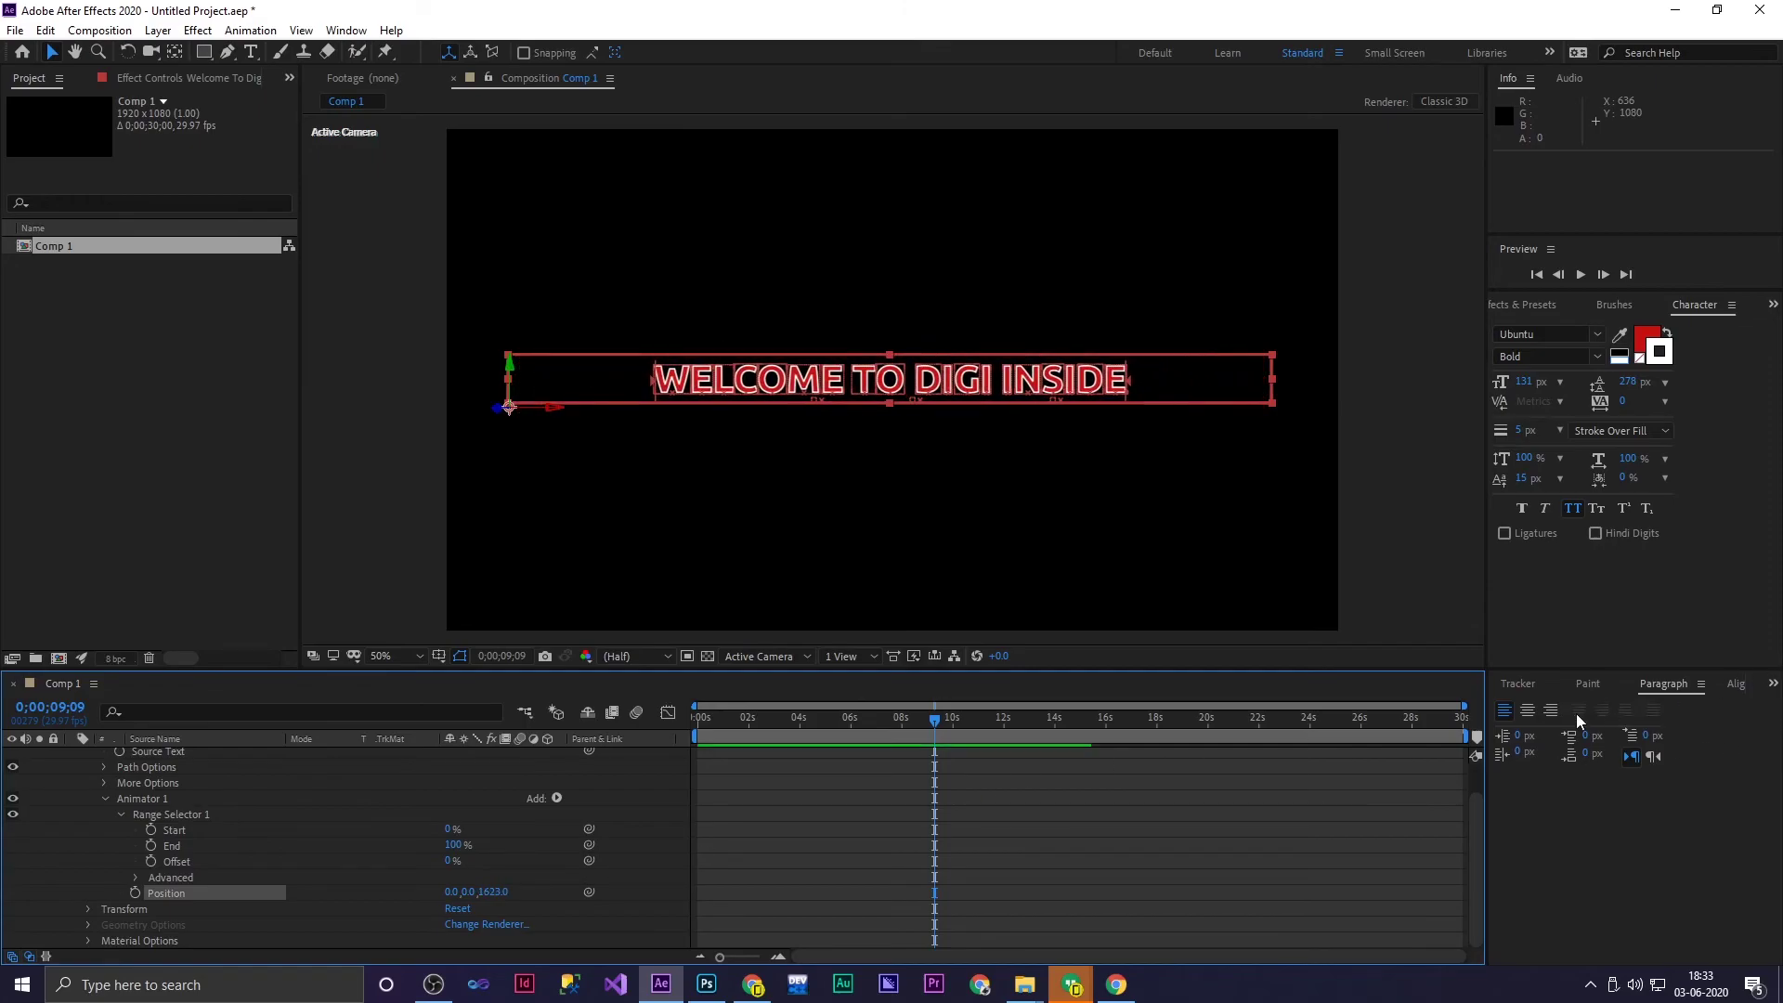
{"action": "left_click", "coordinate": [916, 723]}
{"action": "left_click_drag", "start_coordinate": [916, 722], "coordinate": [643, 767]}
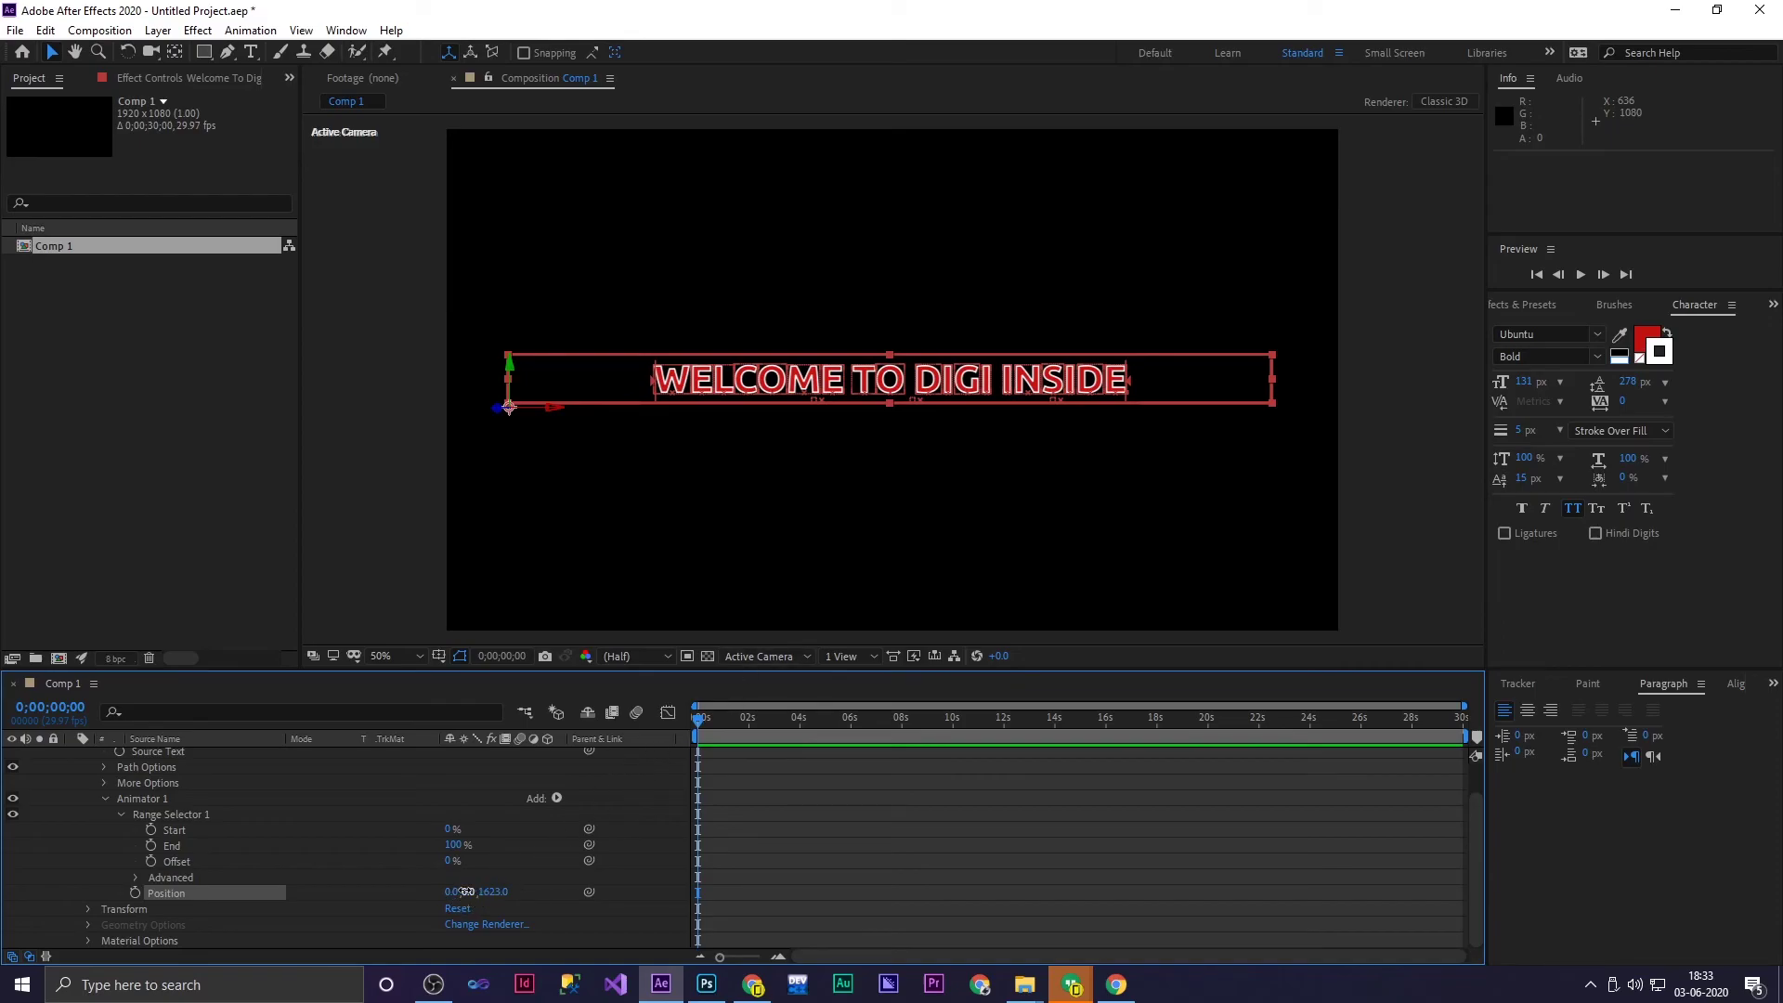
{"action": "left_click_drag", "start_coordinate": [467, 893], "coordinate": [353, 899]}
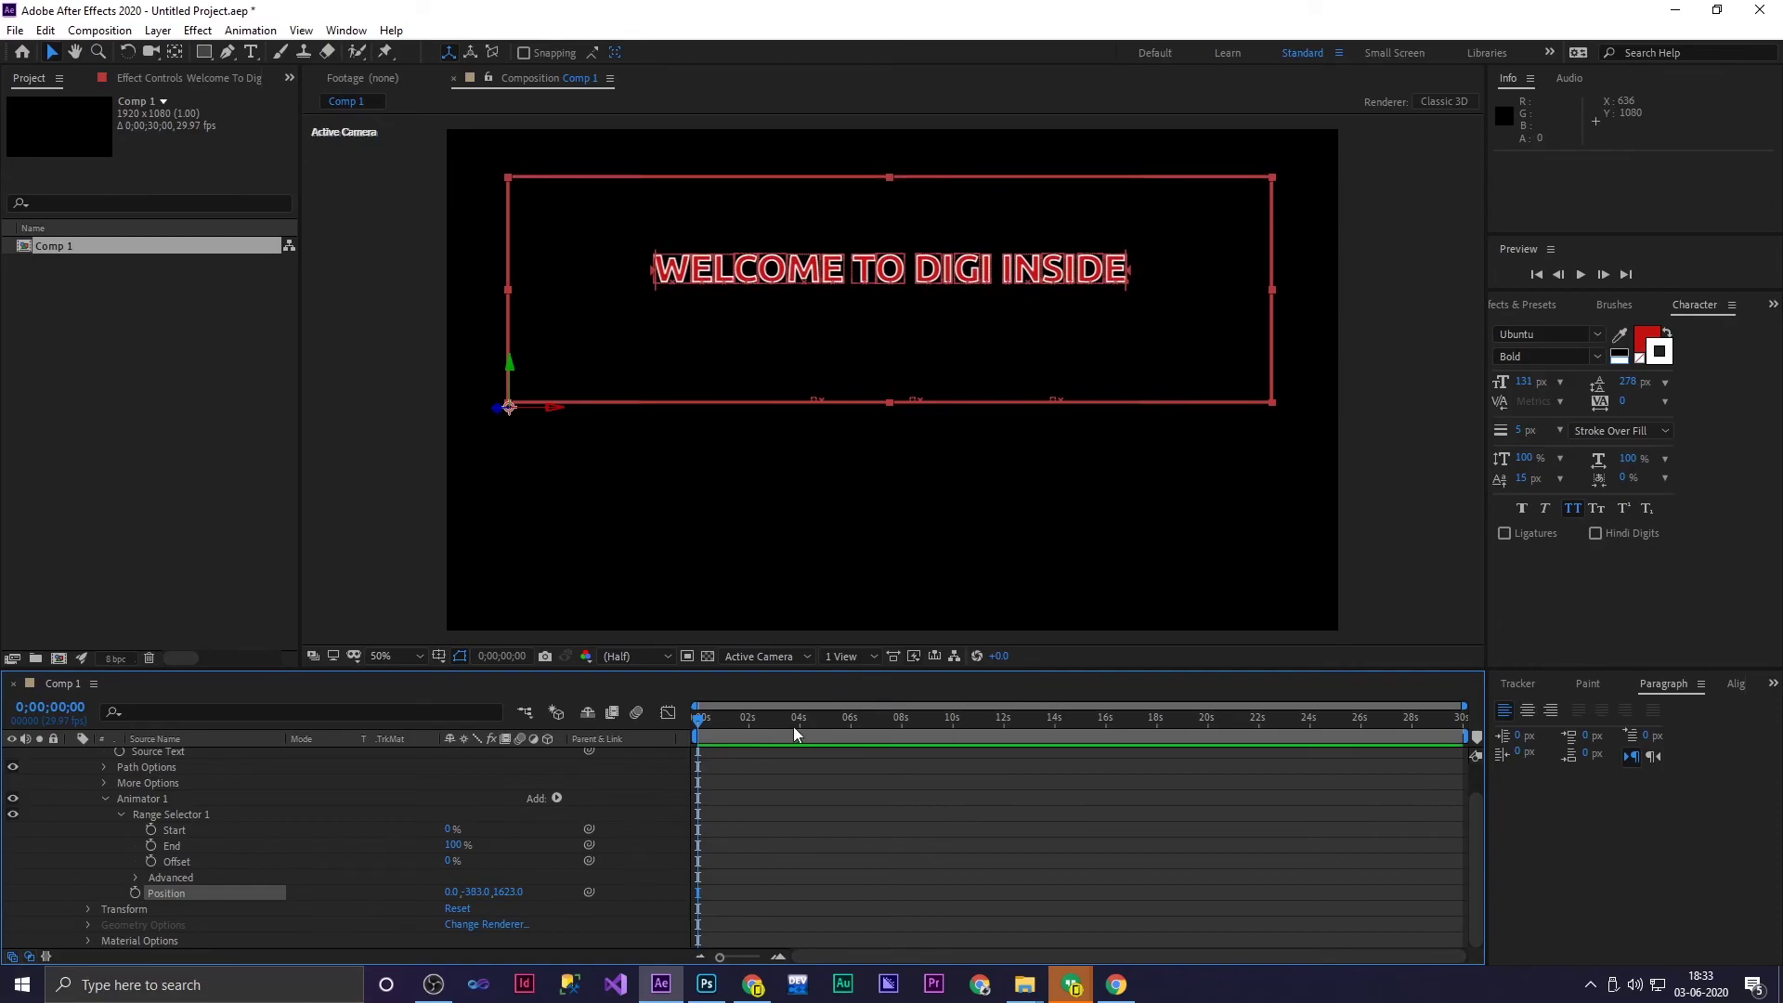
{"action": "left_click_drag", "start_coordinate": [701, 724], "coordinate": [615, 734]}
{"action": "mouse_move", "coordinate": [449, 836]}
{"action": "left_mouse_down"}
{"action": "mouse_move", "coordinate": [528, 819]}
{"action": "mouse_move", "coordinate": [422, 833]}
{"action": "left_mouse_up"}
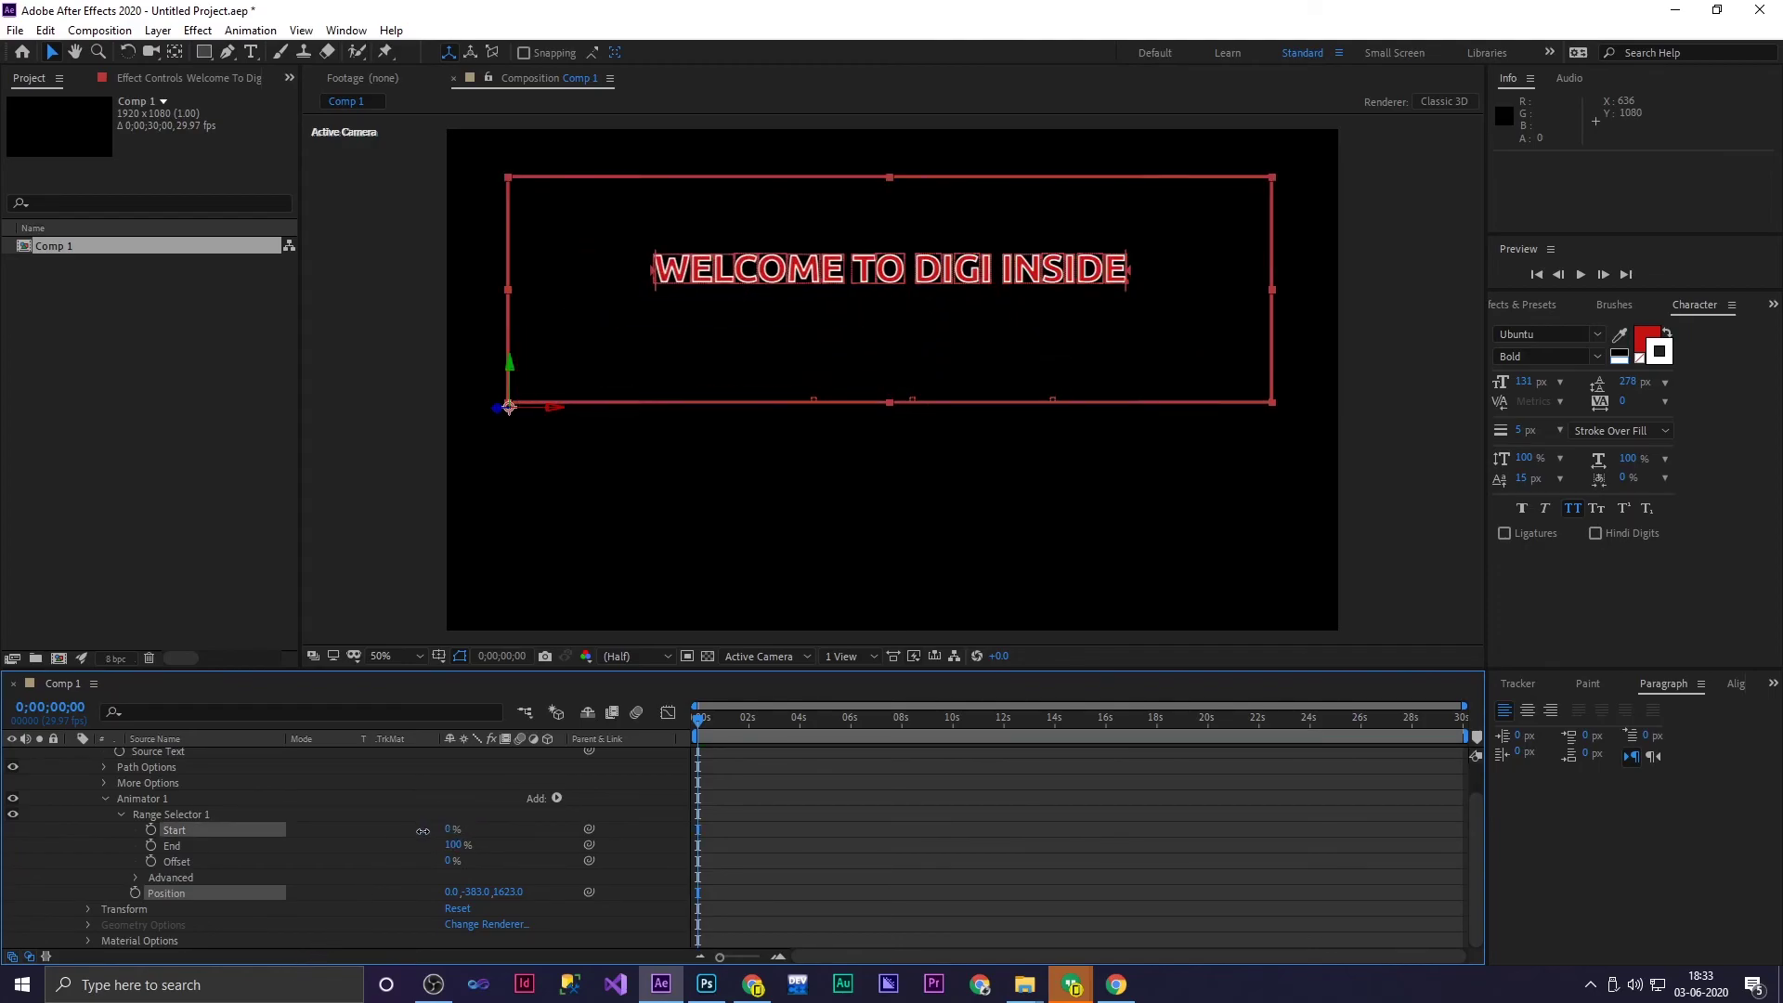
{"action": "left_click_drag", "start_coordinate": [509, 892], "coordinate": [821, 915]}
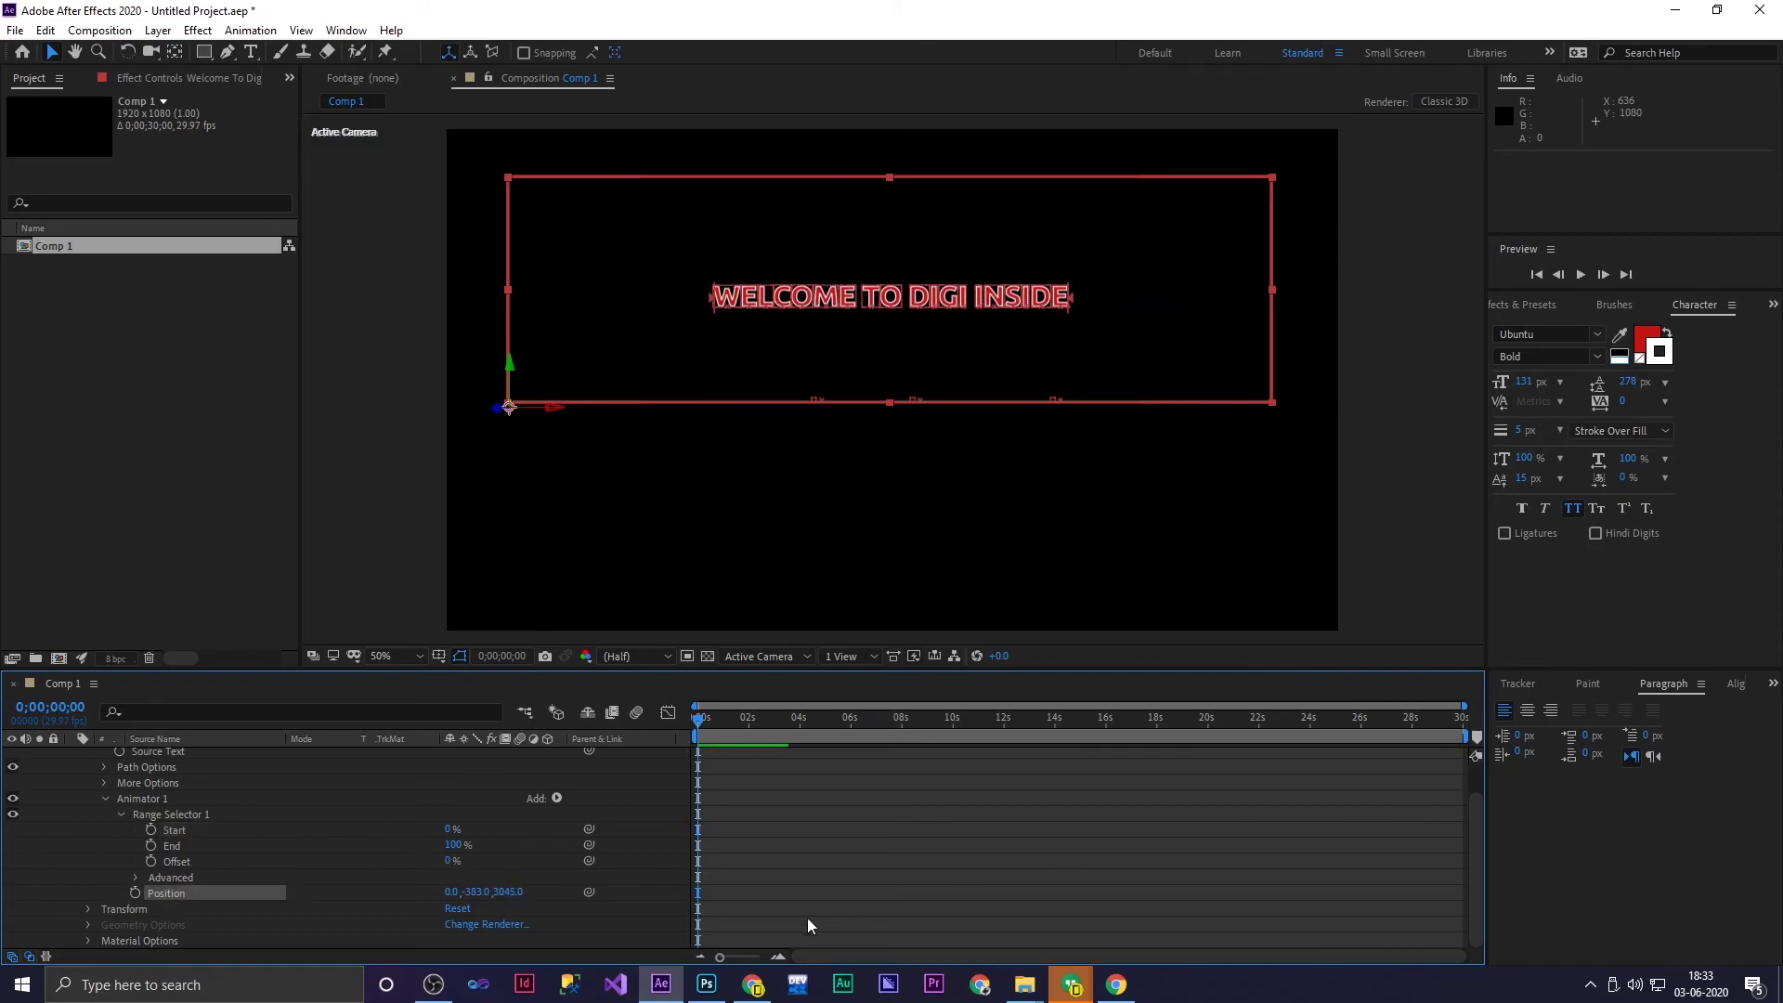
{"action": "left_click_drag", "start_coordinate": [472, 891], "coordinate": [167, 971]}
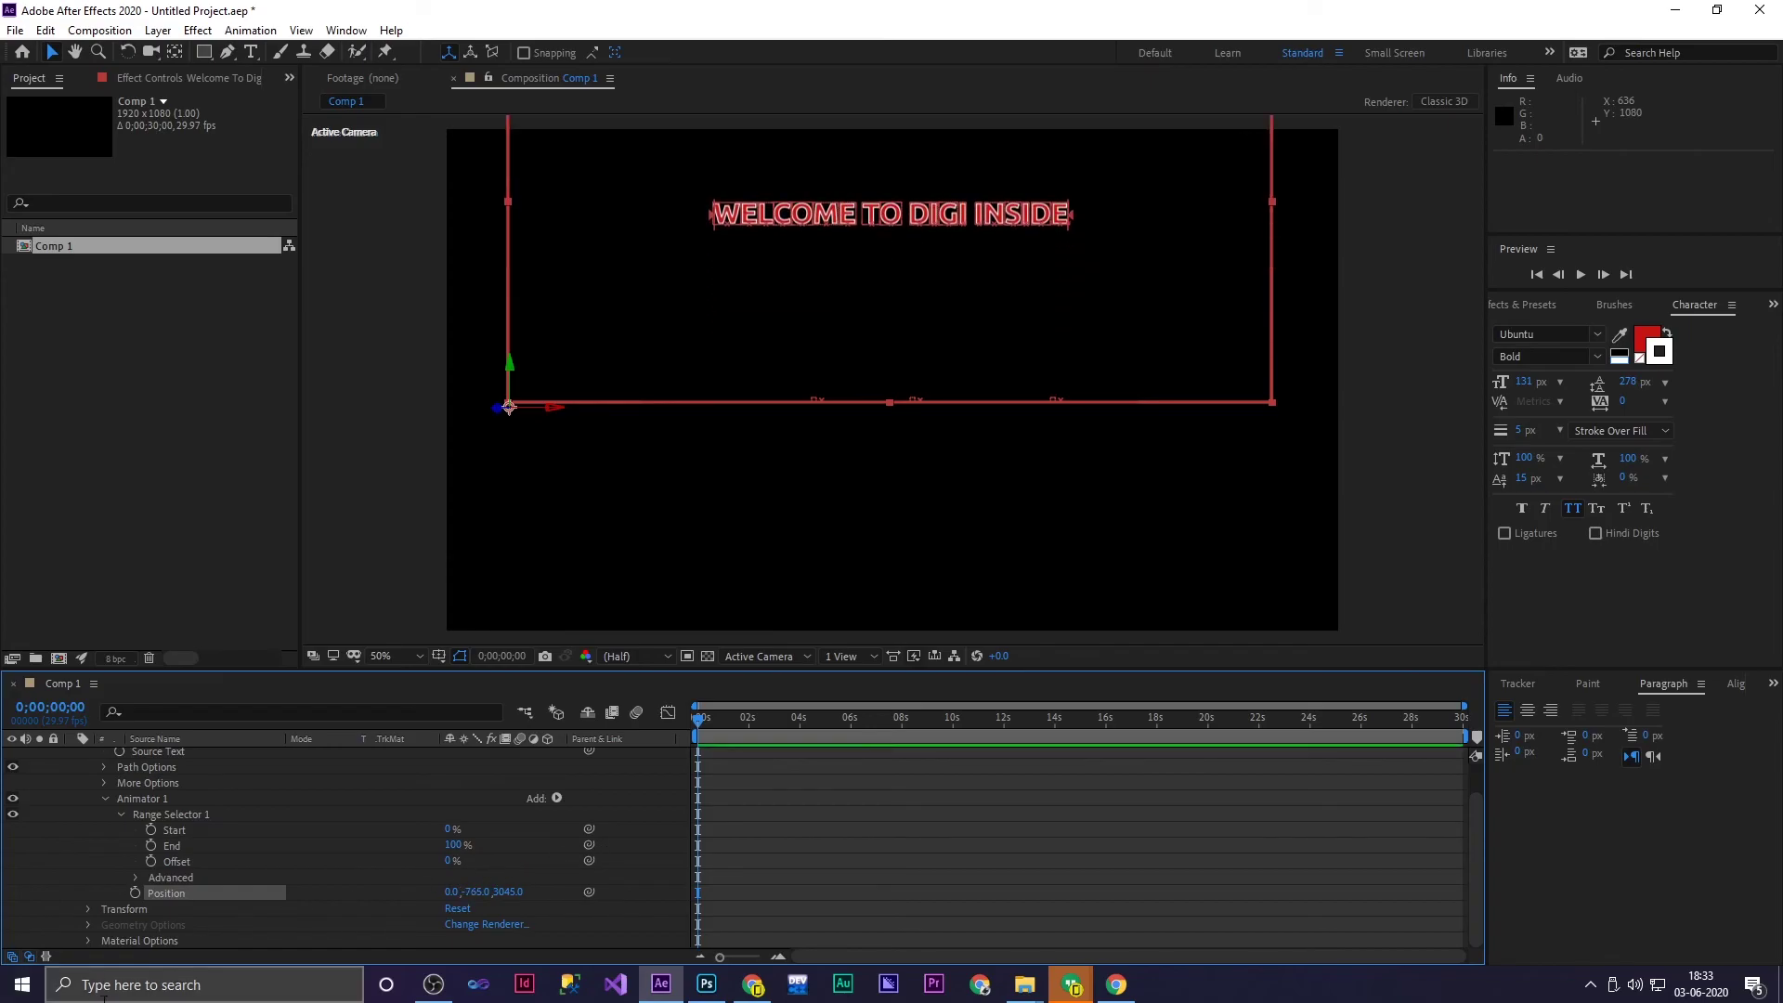
{"action": "left_click_drag", "start_coordinate": [475, 892], "coordinate": [37, 833]}
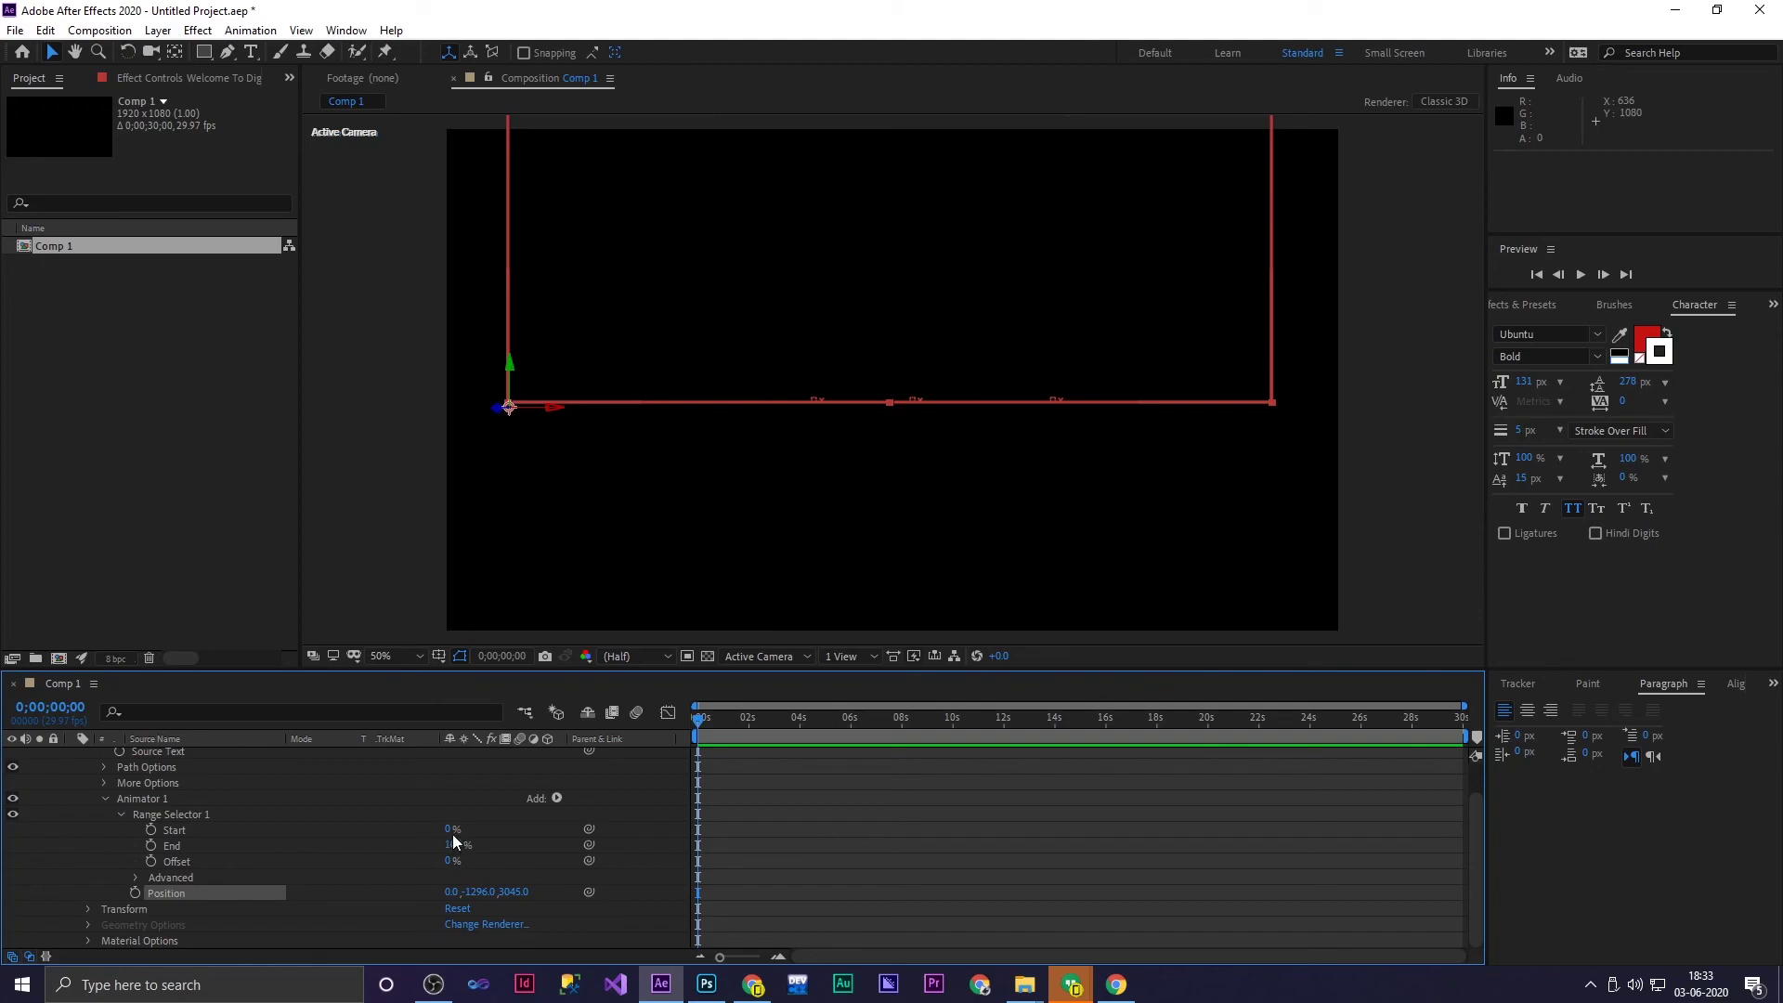
Keyframe Range Selector 1's Start from 0% at the beginning to 100% at about two seconds, and preview the animation
{"action": "mouse_move", "coordinate": [452, 827]}
{"action": "left_mouse_down"}
{"action": "mouse_move", "coordinate": [485, 827]}
{"action": "mouse_move", "coordinate": [432, 832]}
{"action": "left_mouse_up"}
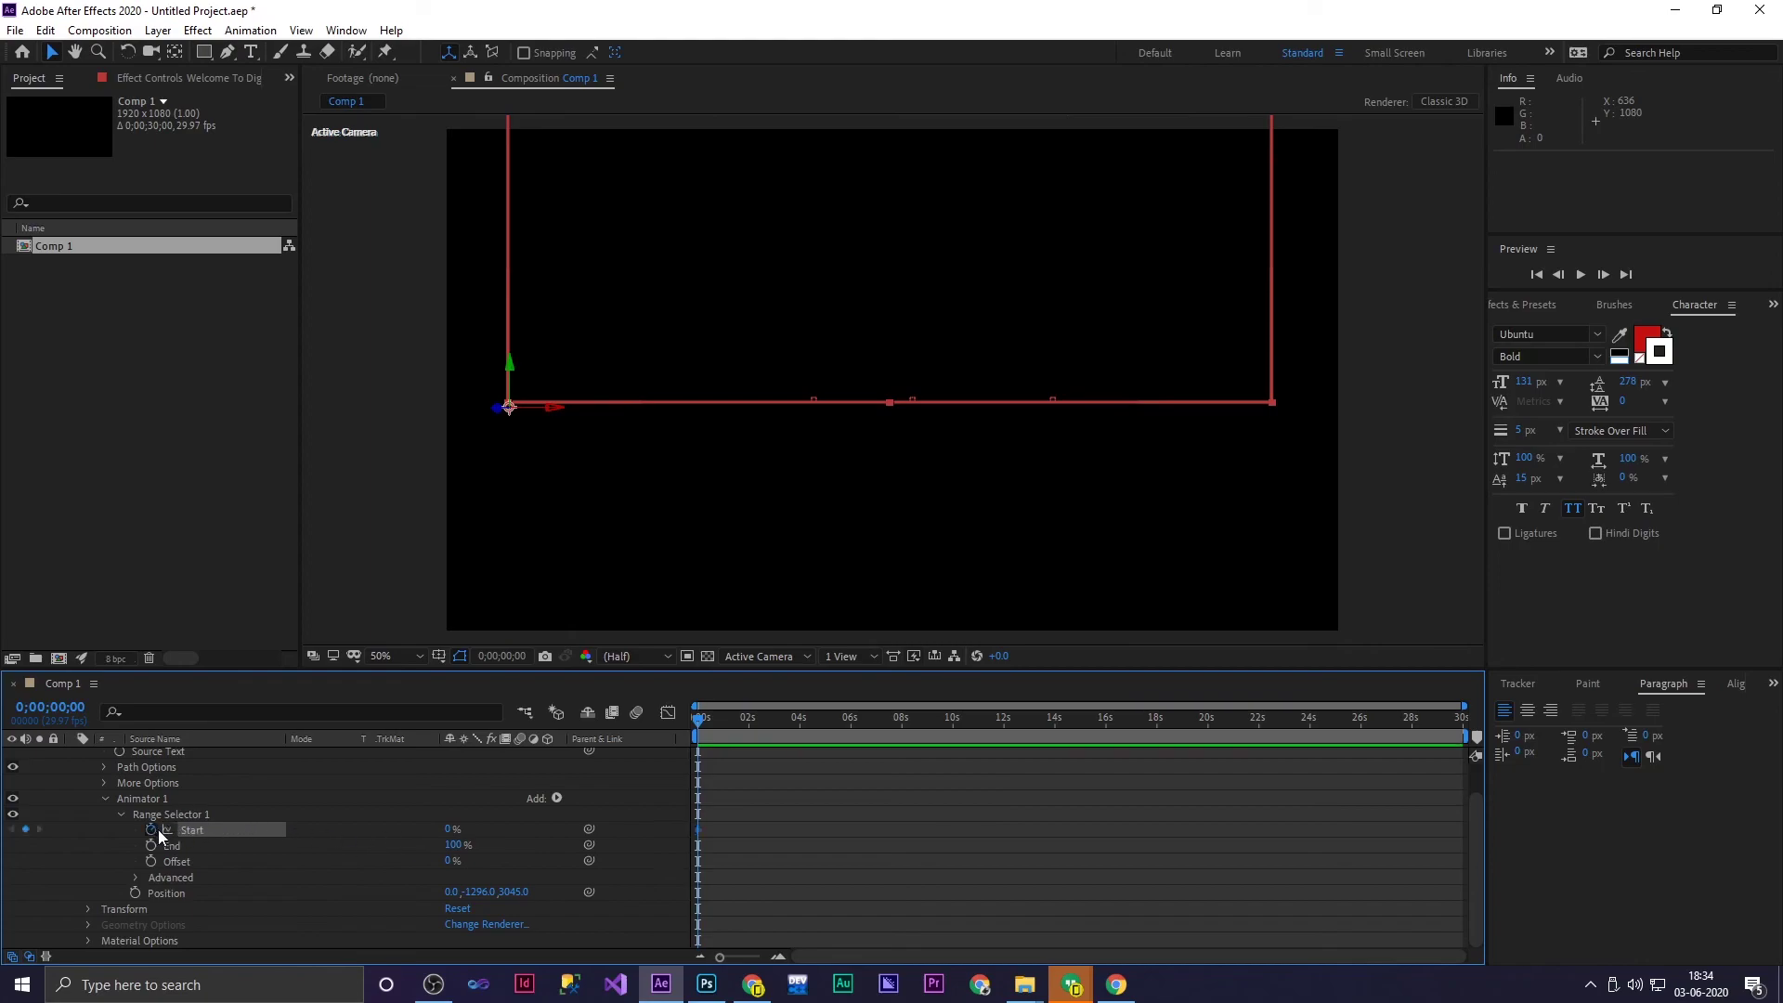
{"action": "left_click_drag", "start_coordinate": [706, 719], "coordinate": [752, 722]}
{"action": "left_click_drag", "start_coordinate": [452, 828], "coordinate": [602, 812]}
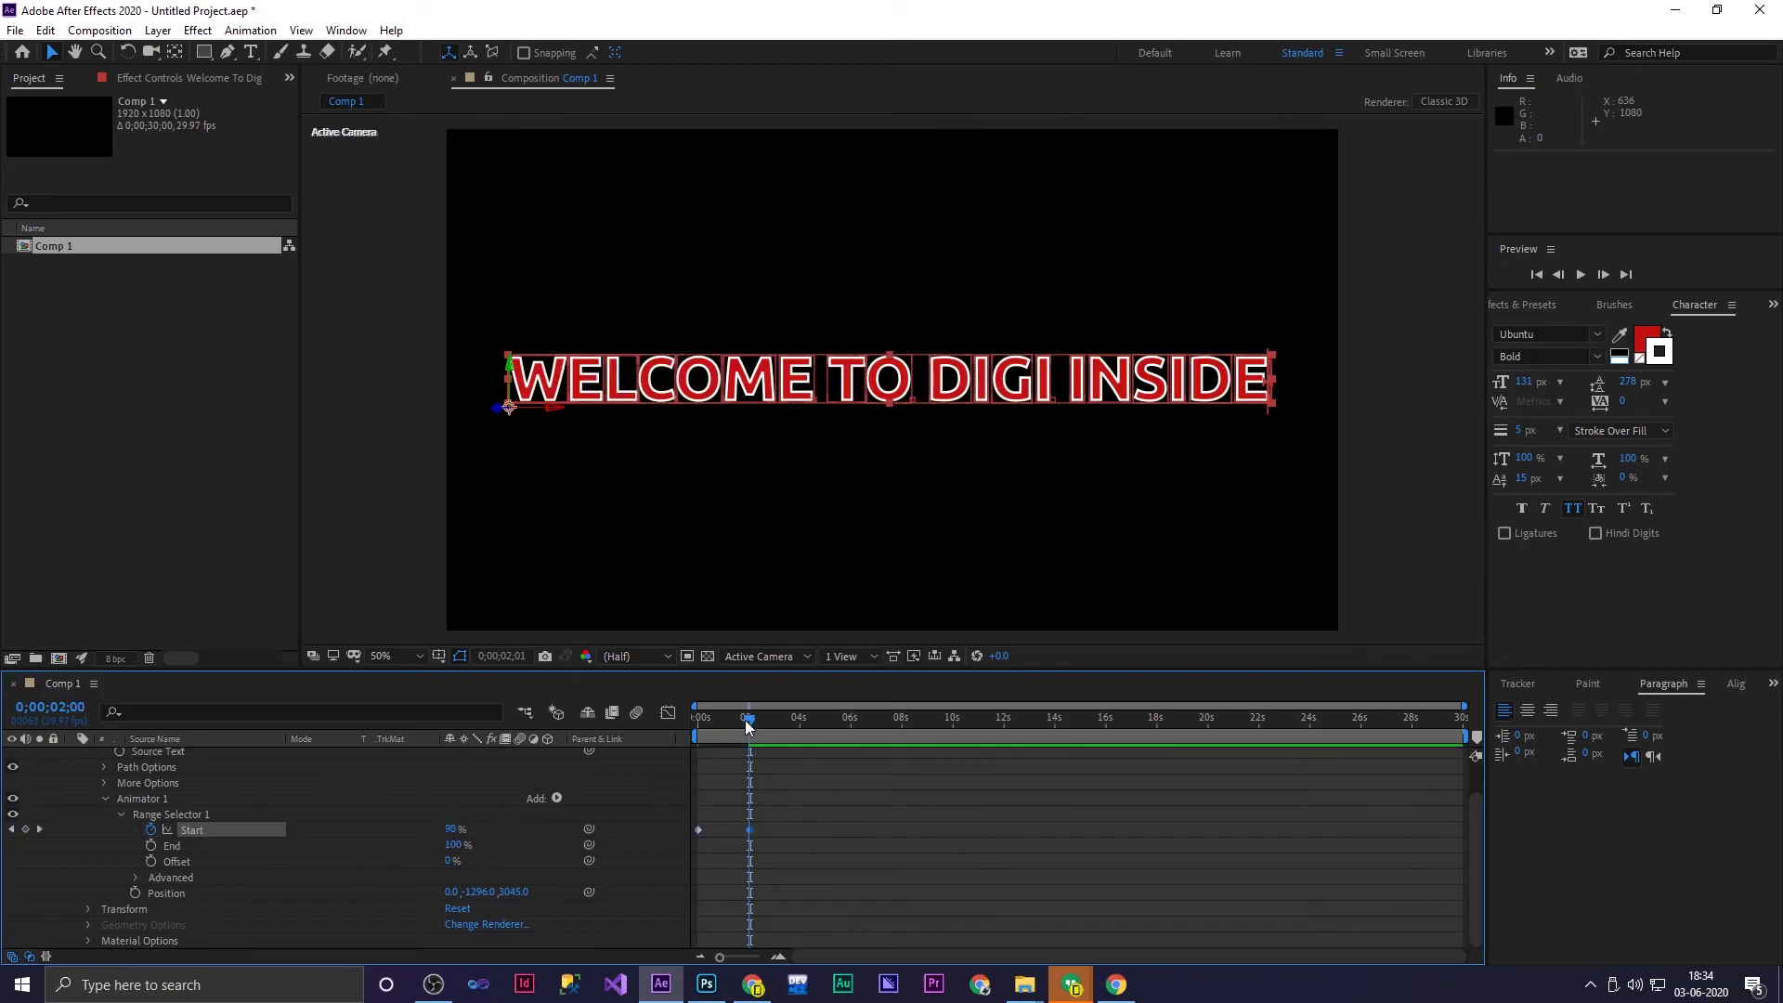
{"action": "left_click_drag", "start_coordinate": [750, 721], "coordinate": [605, 727]}
{"action": "key", "text": "space"}
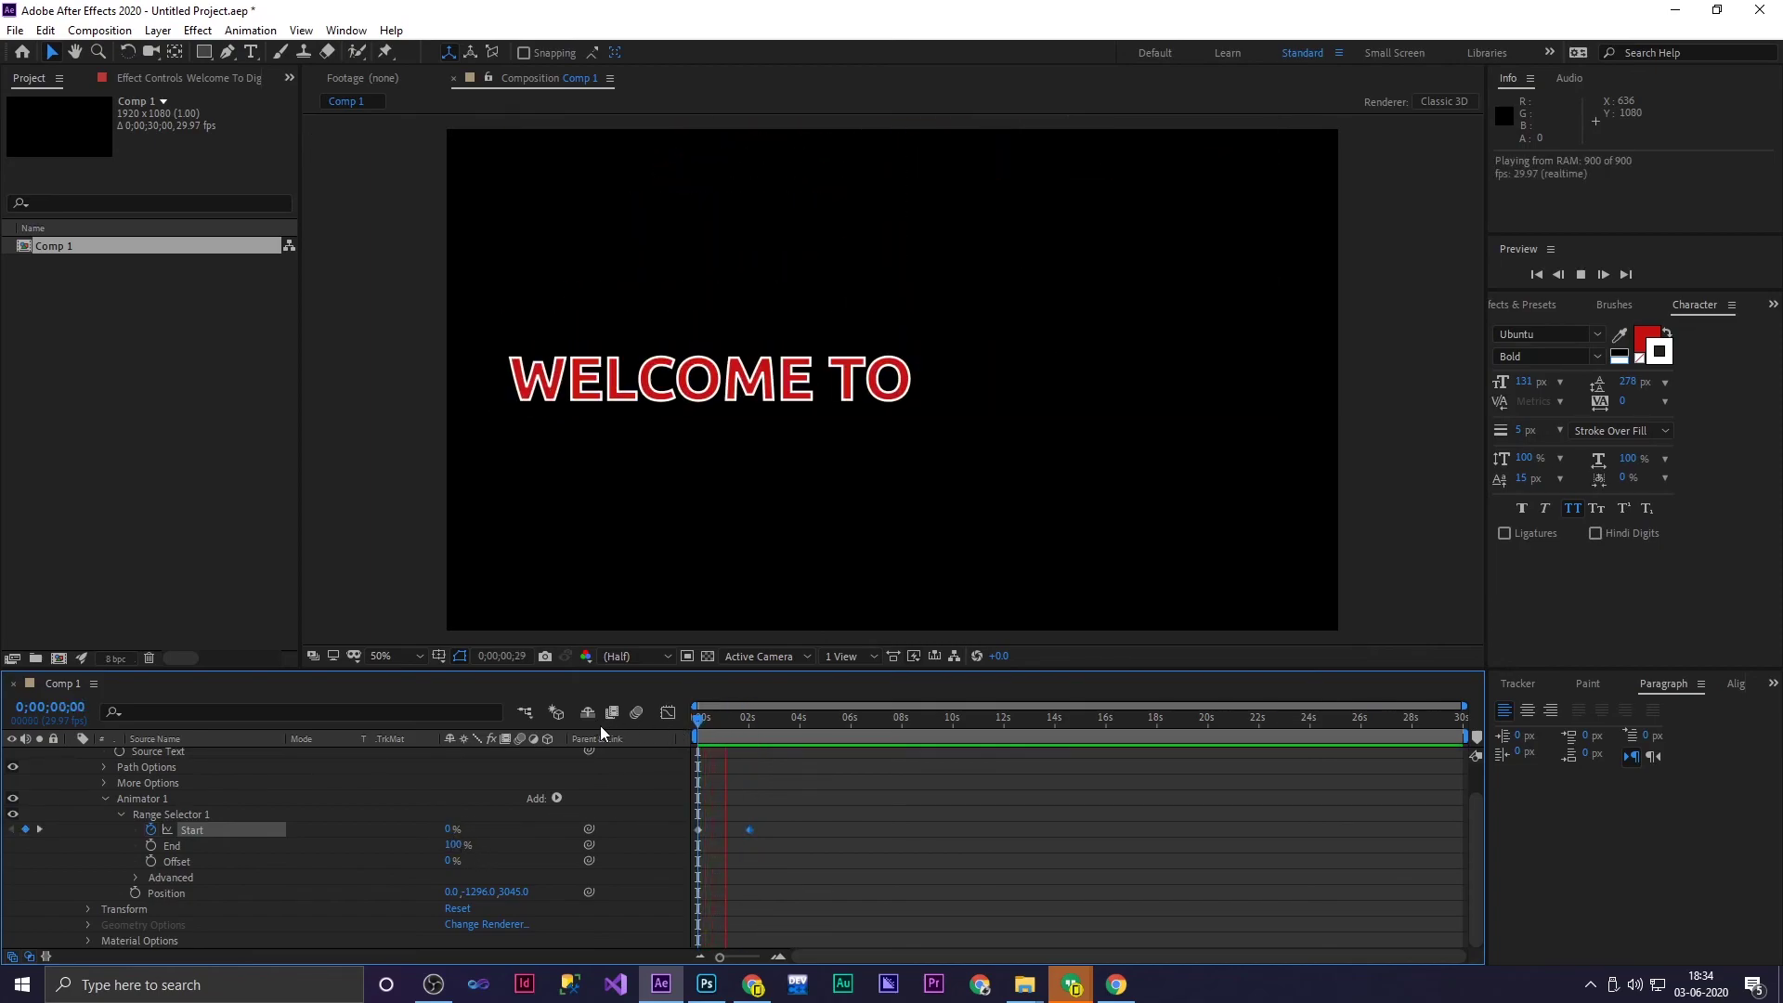
{"action": "key", "text": "space"}
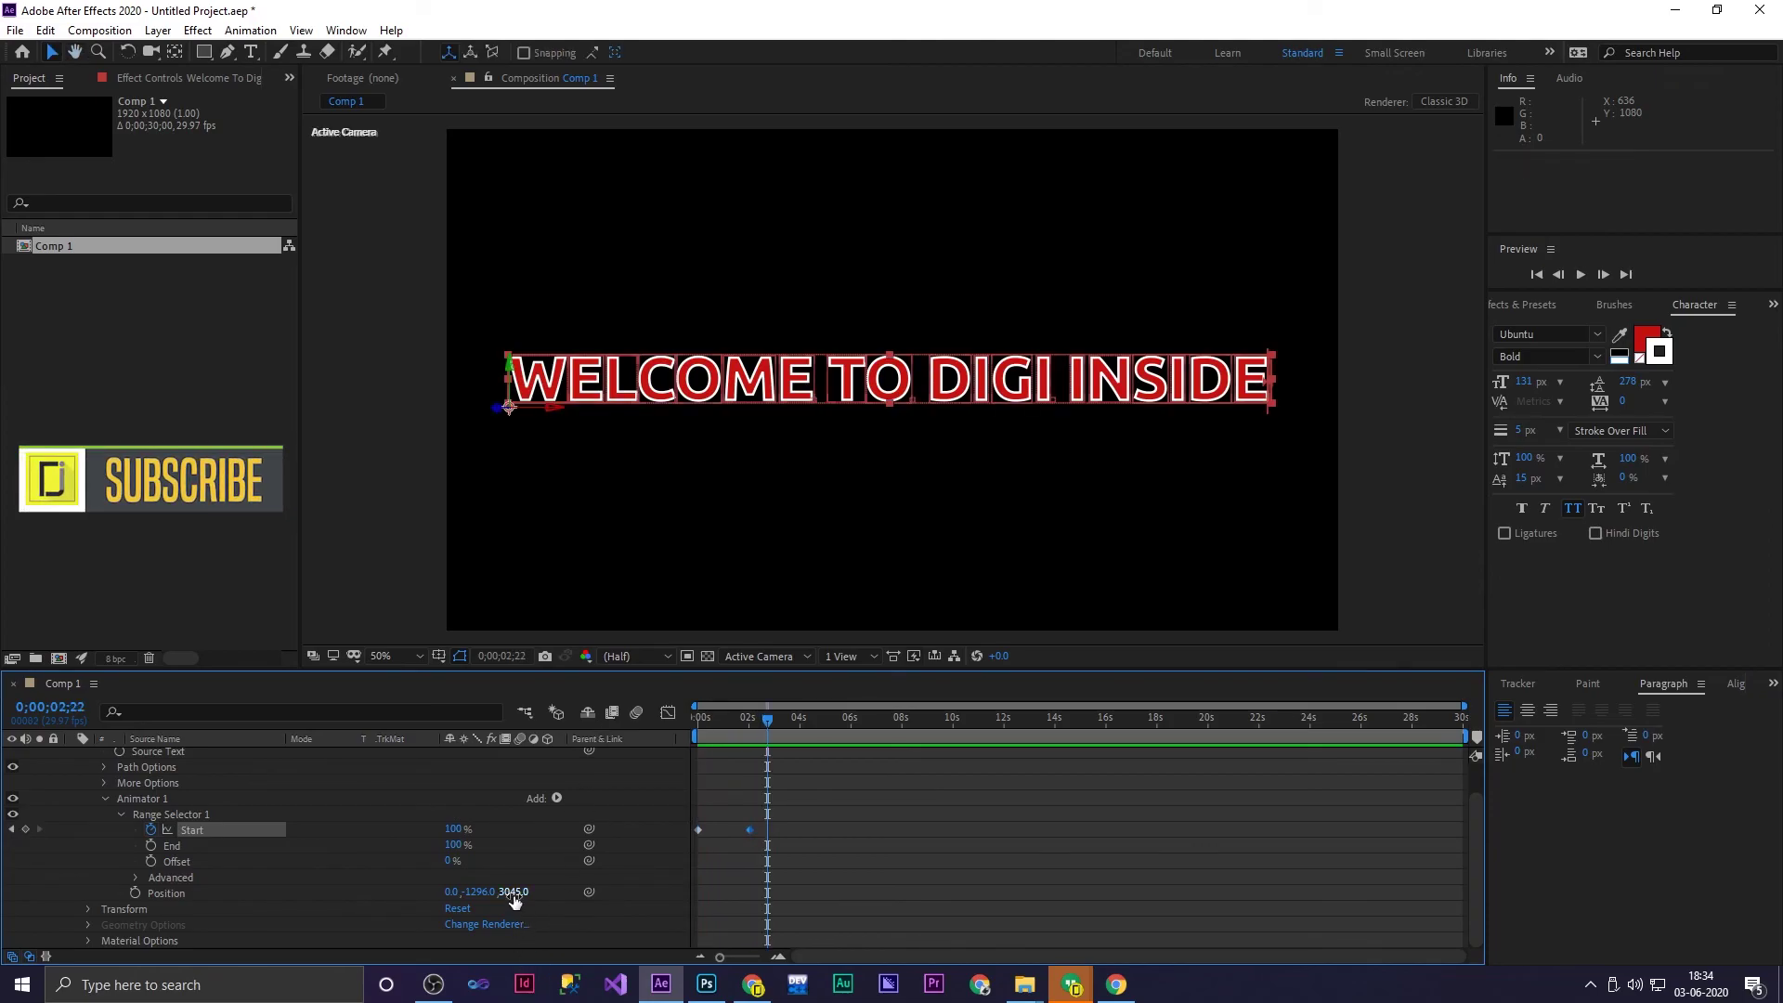
Move to 0;00;00;10 and adjust Animator 1's Position to 18, -1314, 3045
{"action": "left_click", "coordinate": [461, 890]}
{"action": "left_click_drag", "start_coordinate": [461, 889], "coordinate": [573, 868]}
{"action": "left_click_drag", "start_coordinate": [768, 723], "coordinate": [706, 742]}
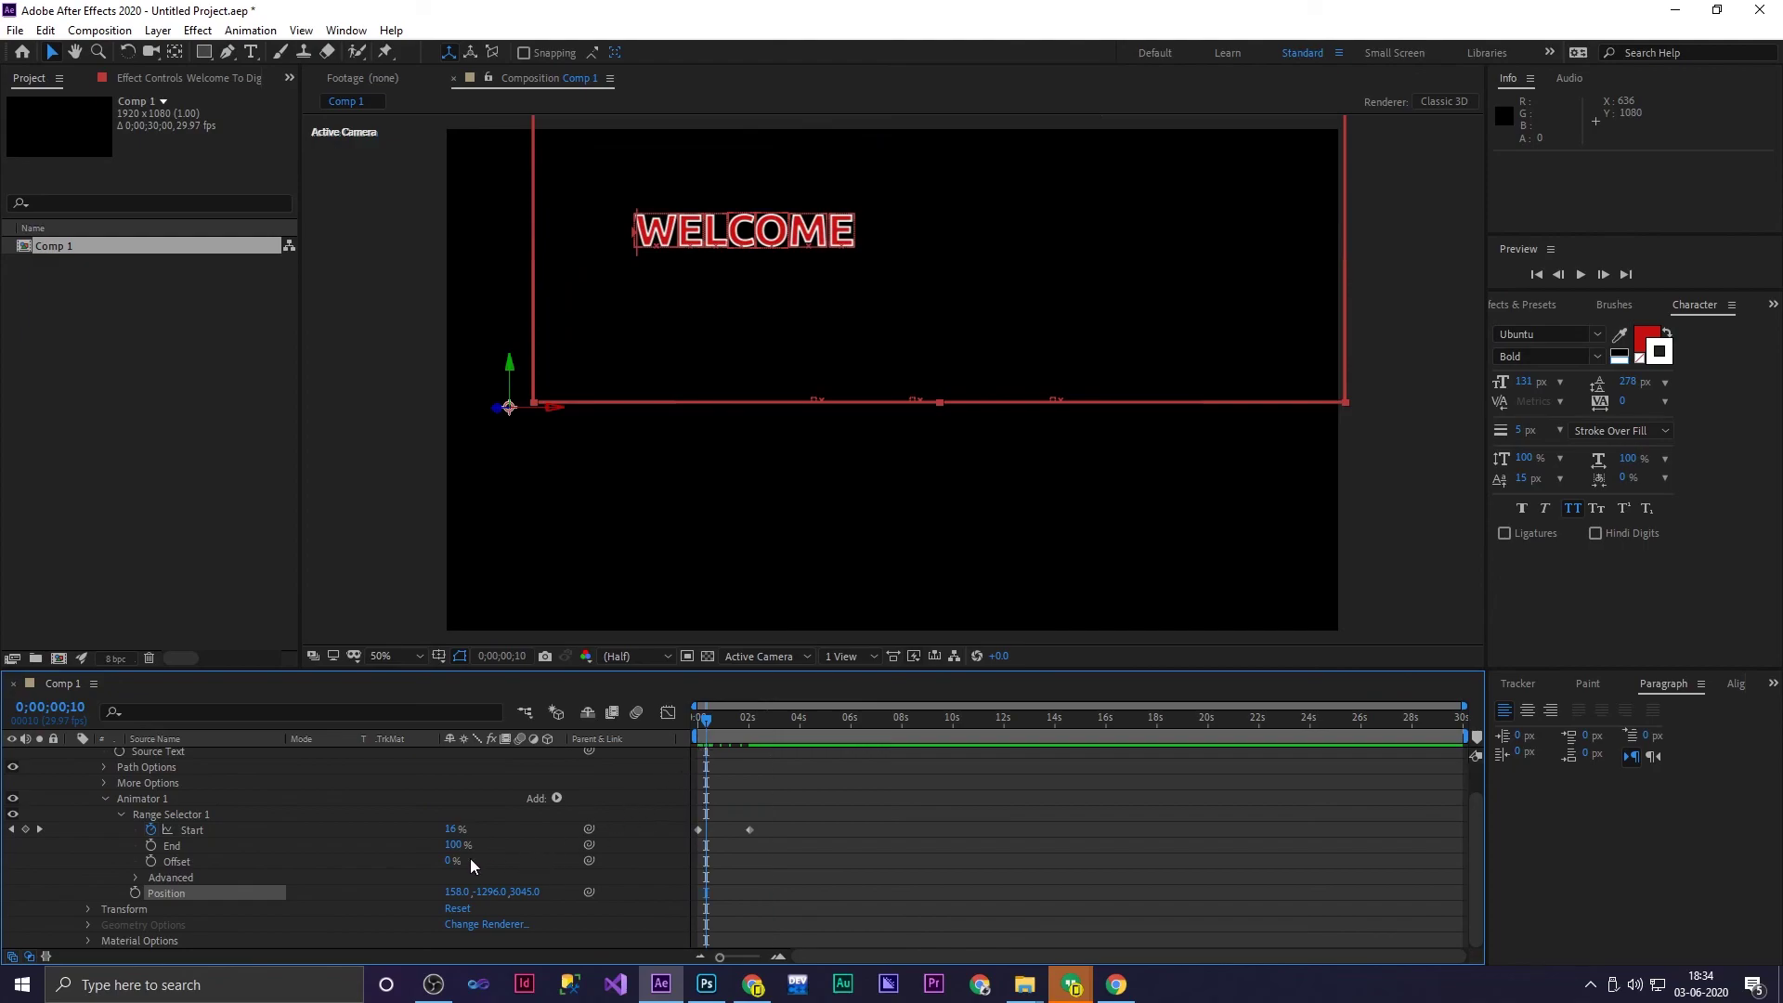
{"action": "left_click_drag", "start_coordinate": [450, 897], "coordinate": [331, 912]}
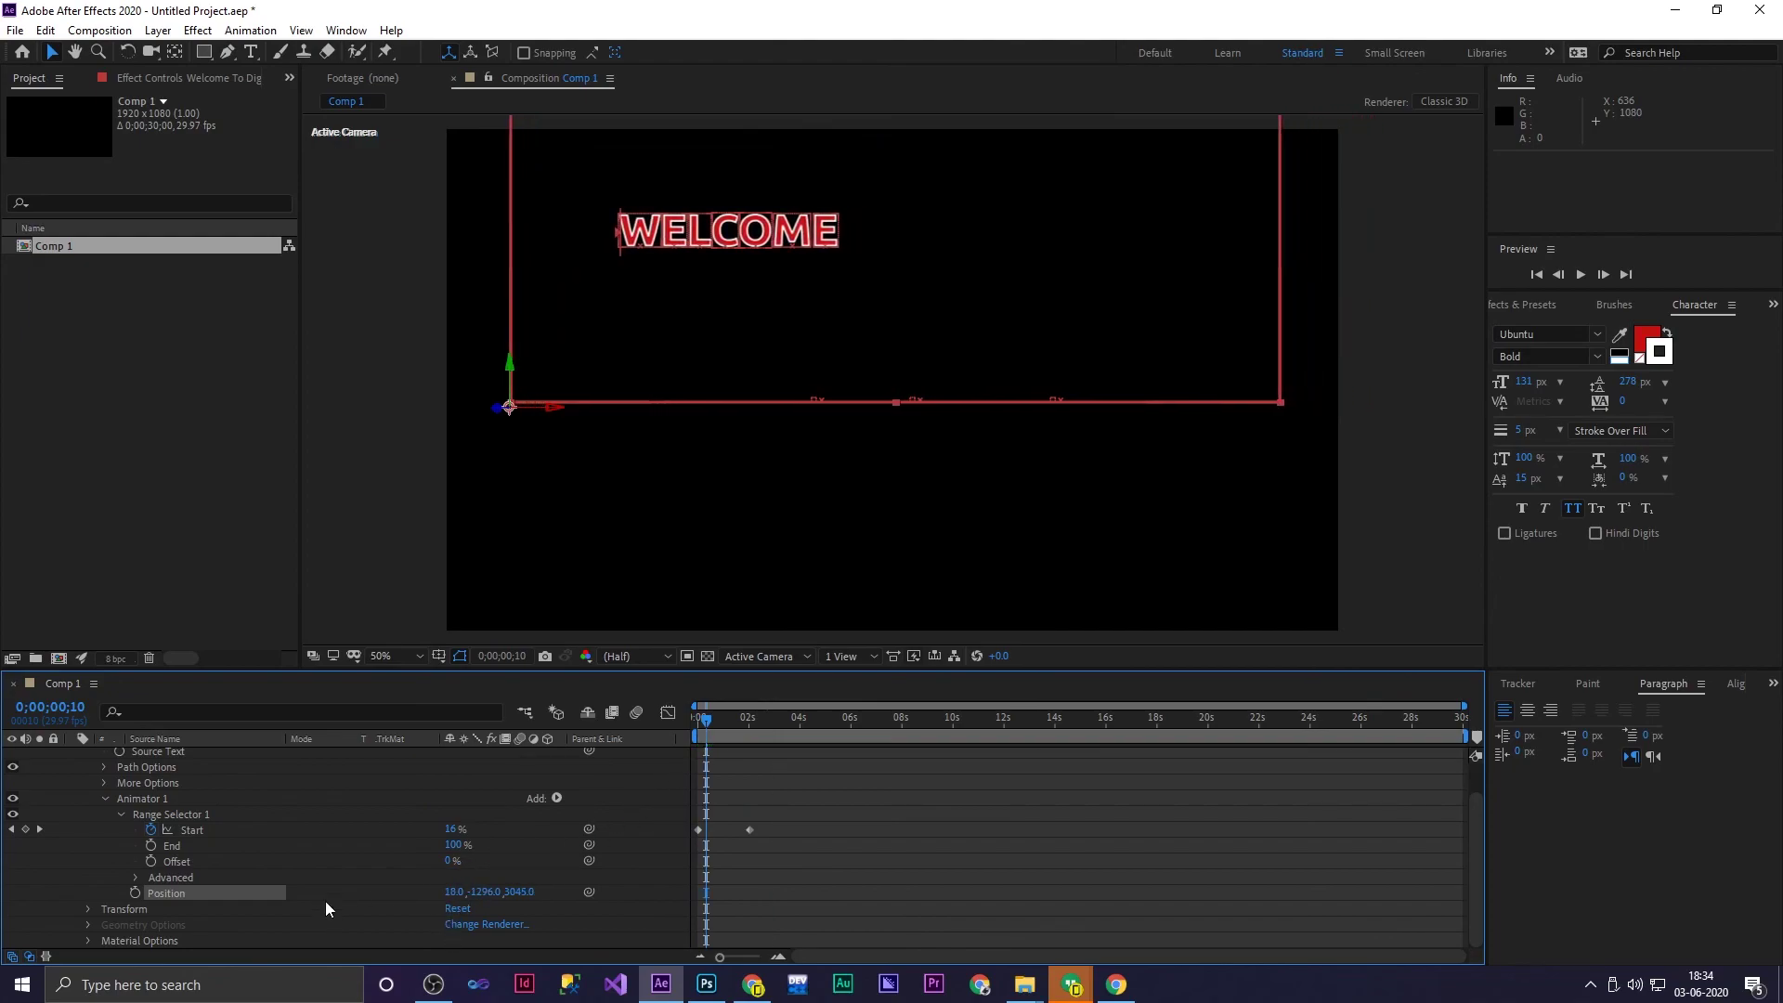
{"action": "left_click_drag", "start_coordinate": [492, 893], "coordinate": [488, 869]}
Add Rotation to Animator 1 and set X Rotation to 292°, Y Rotation to 294° and Z Rotation to 1x+18°
{"action": "left_click", "coordinate": [558, 800]}
{"action": "mouse_move", "coordinate": [603, 805]}
{"action": "left_click", "coordinate": [751, 555]}
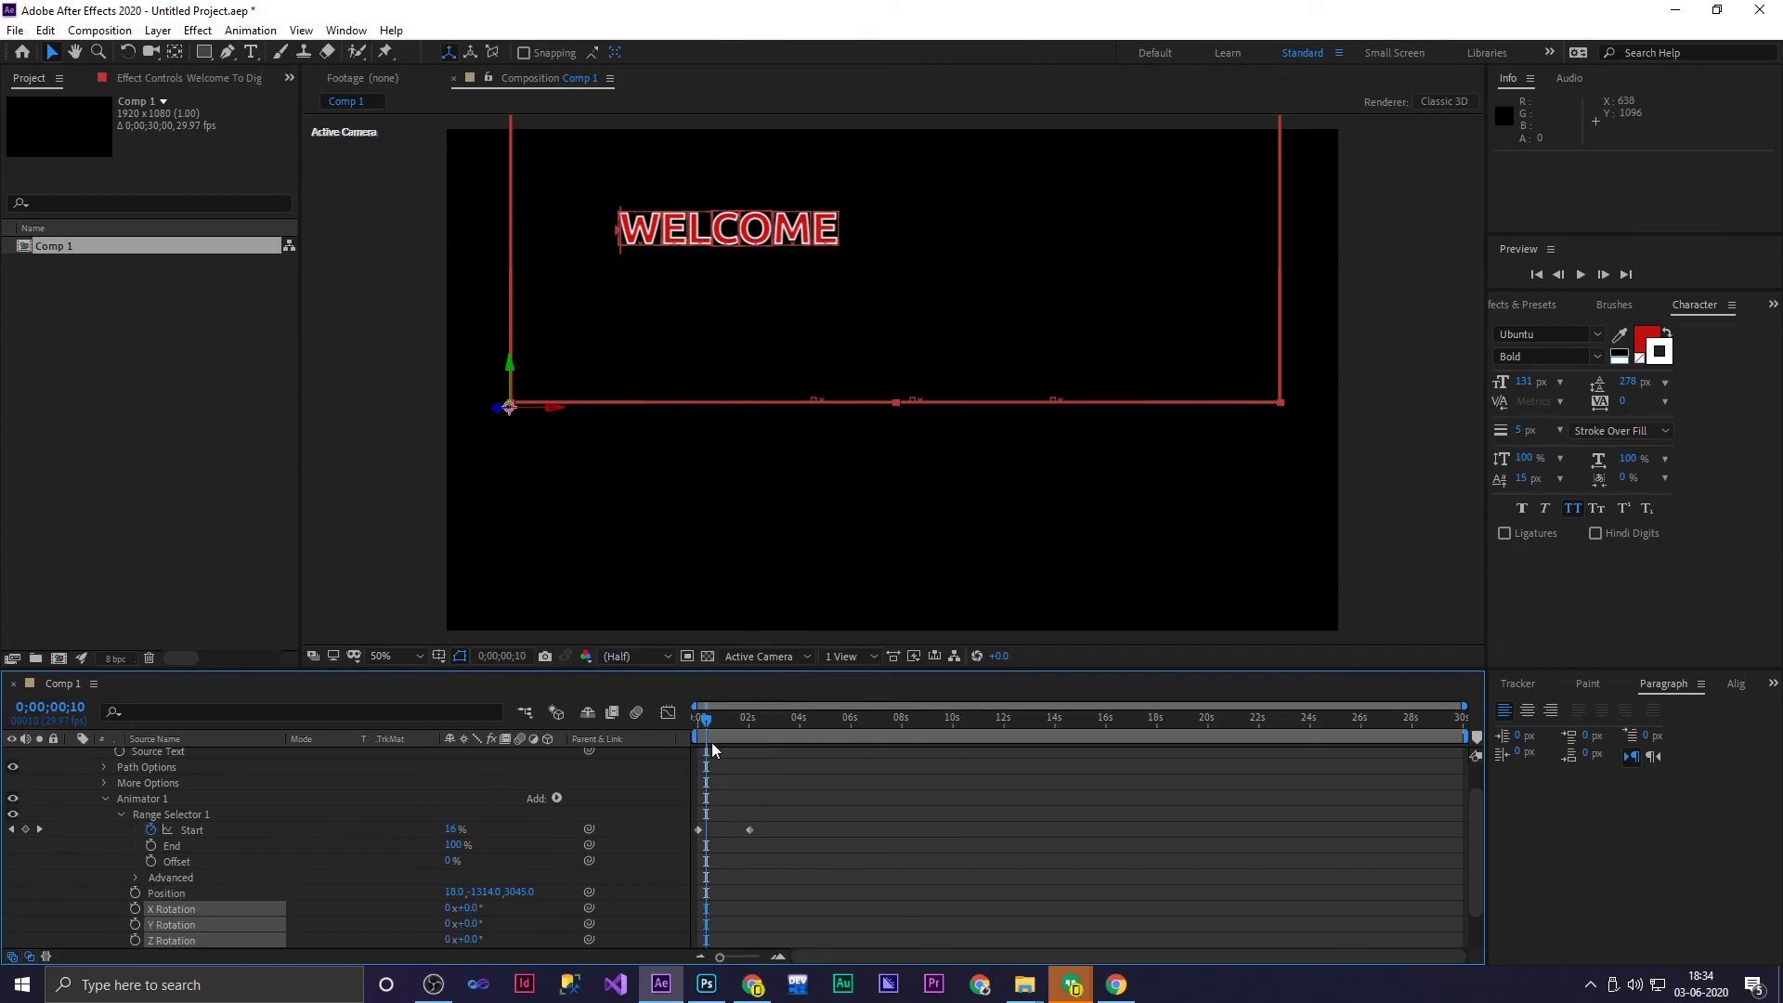
{"action": "scroll", "coordinate": [469, 924], "scroll_direction": "down", "scroll_amount": 1}
{"action": "left_click_drag", "start_coordinate": [463, 860], "coordinate": [737, 851]}
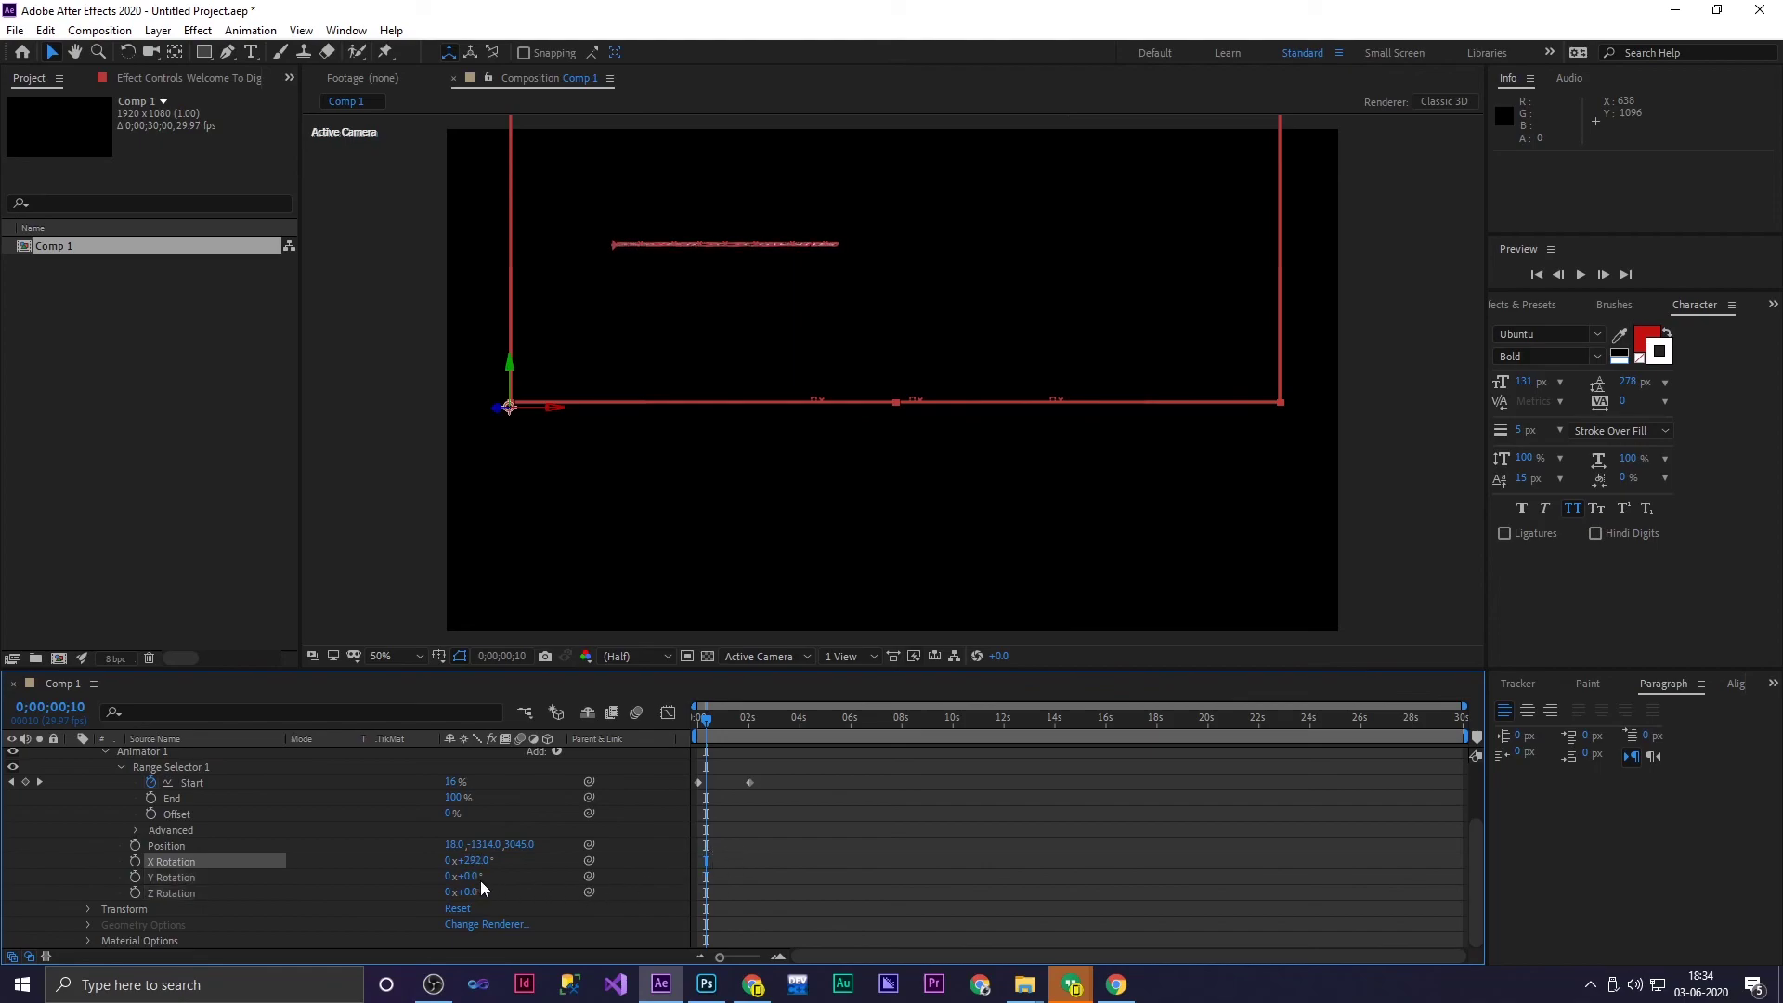
{"action": "left_click_drag", "start_coordinate": [469, 875], "coordinate": [634, 909]}
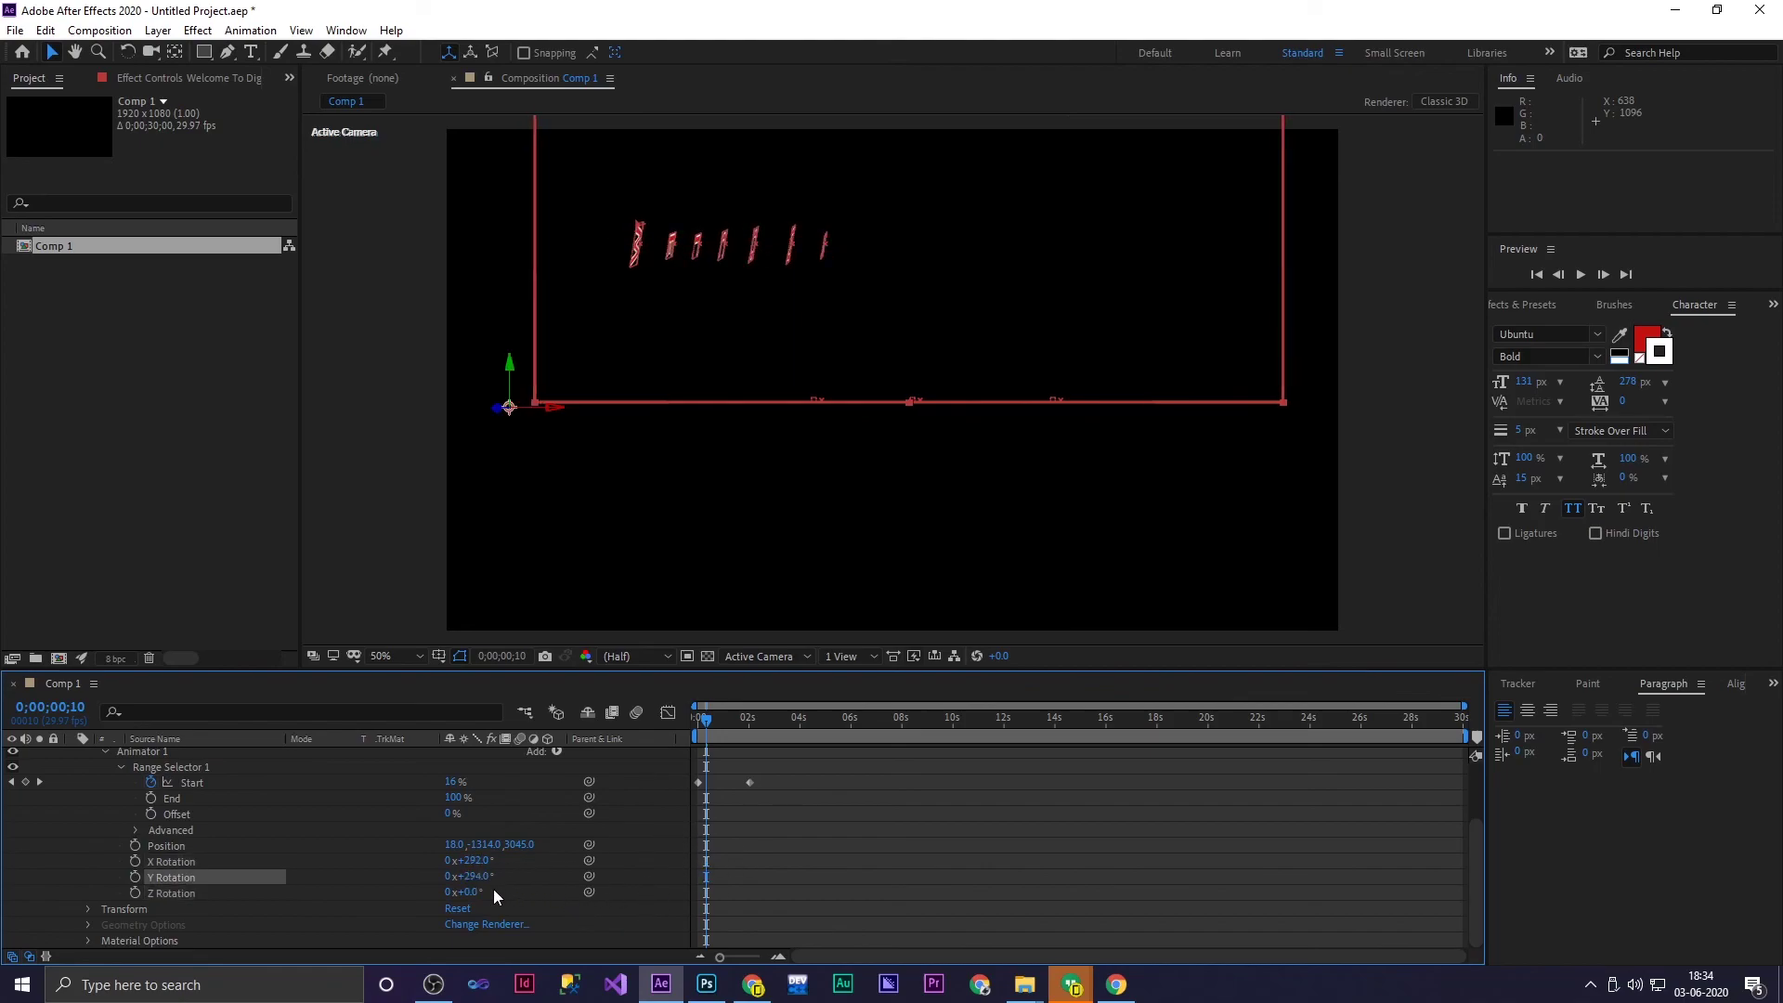
{"action": "left_click_drag", "start_coordinate": [469, 891], "coordinate": [785, 855]}
Preview the word-by-word title animation from the beginning
{"action": "left_click_drag", "start_coordinate": [714, 722], "coordinate": [696, 722]}
{"action": "key", "text": "space"}
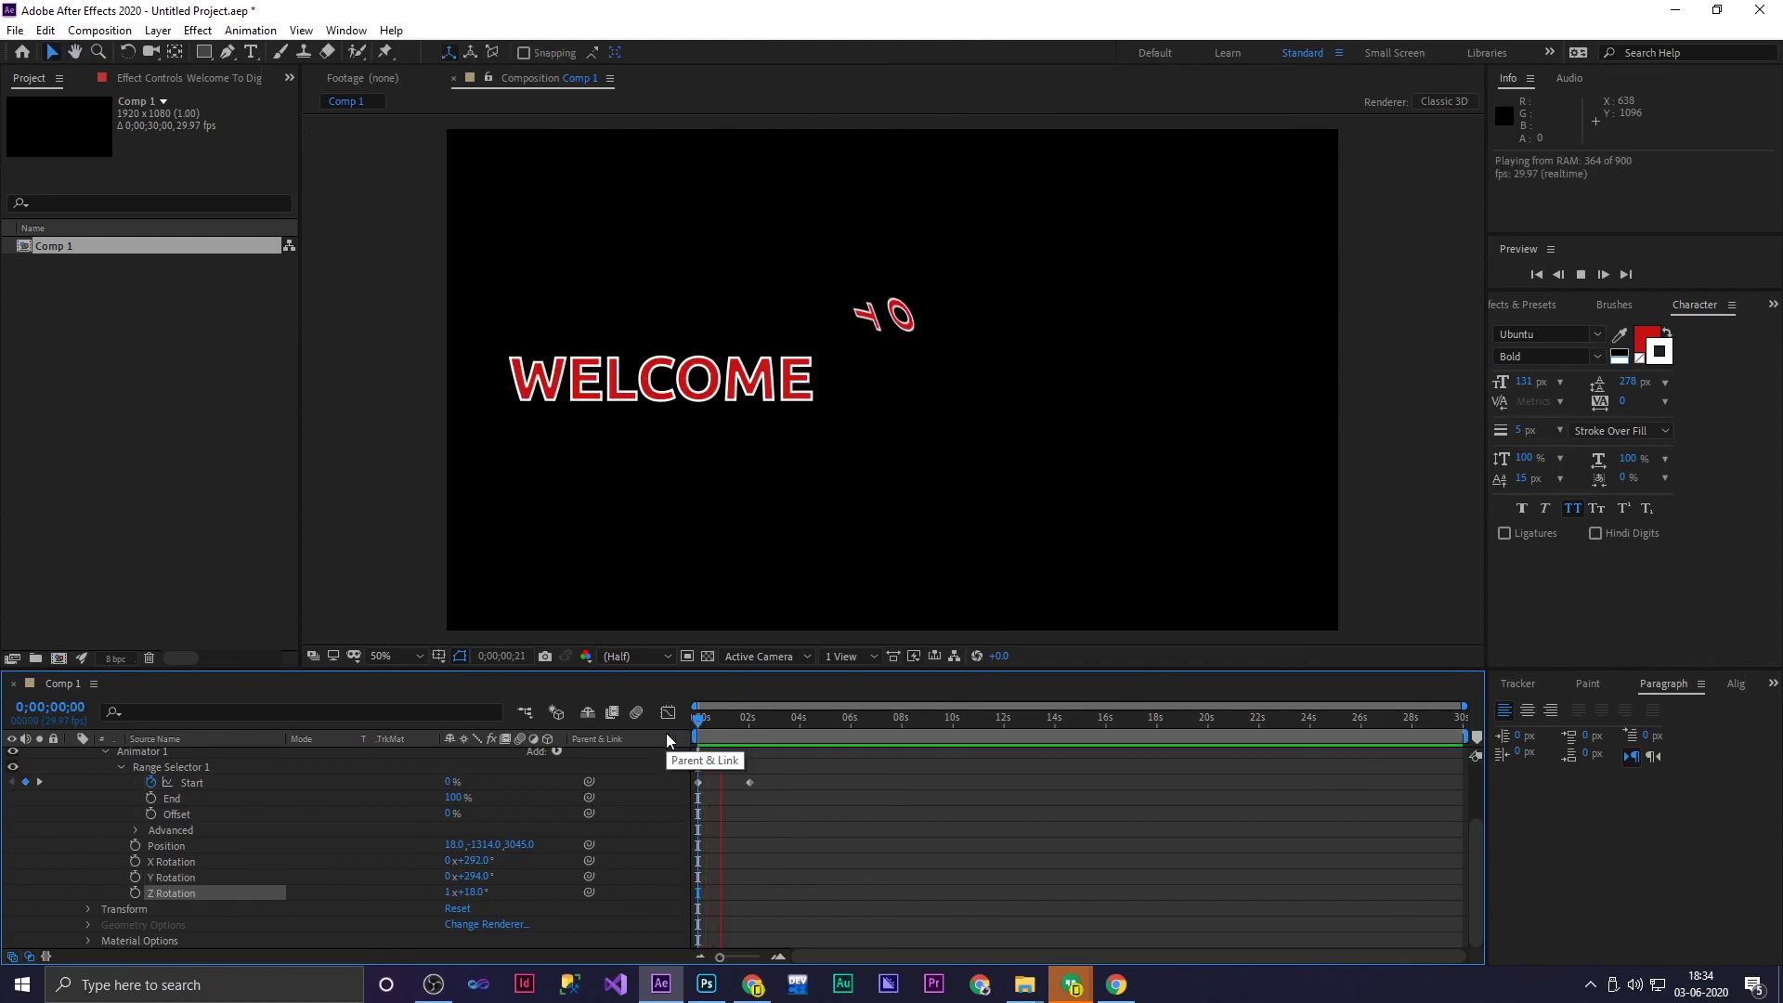
{"action": "left_click_drag", "start_coordinate": [713, 740], "coordinate": [754, 743]}
{"action": "key", "text": "space"}
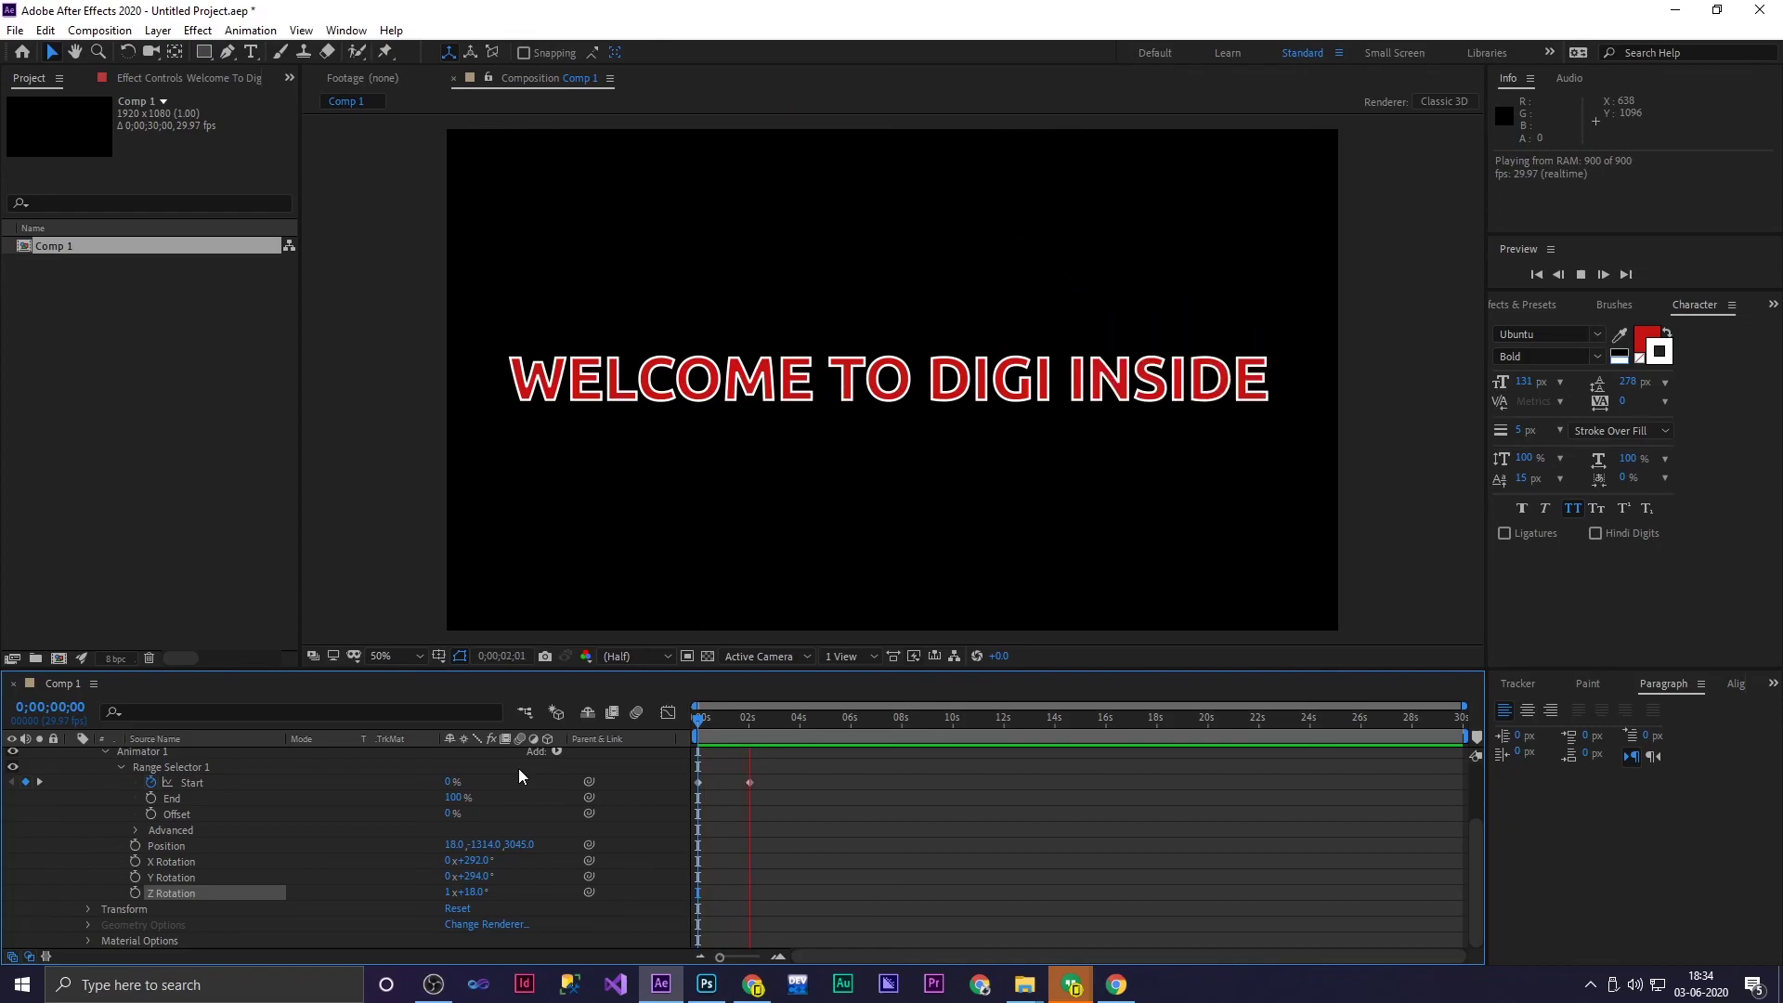
{"action": "key", "text": "space"}
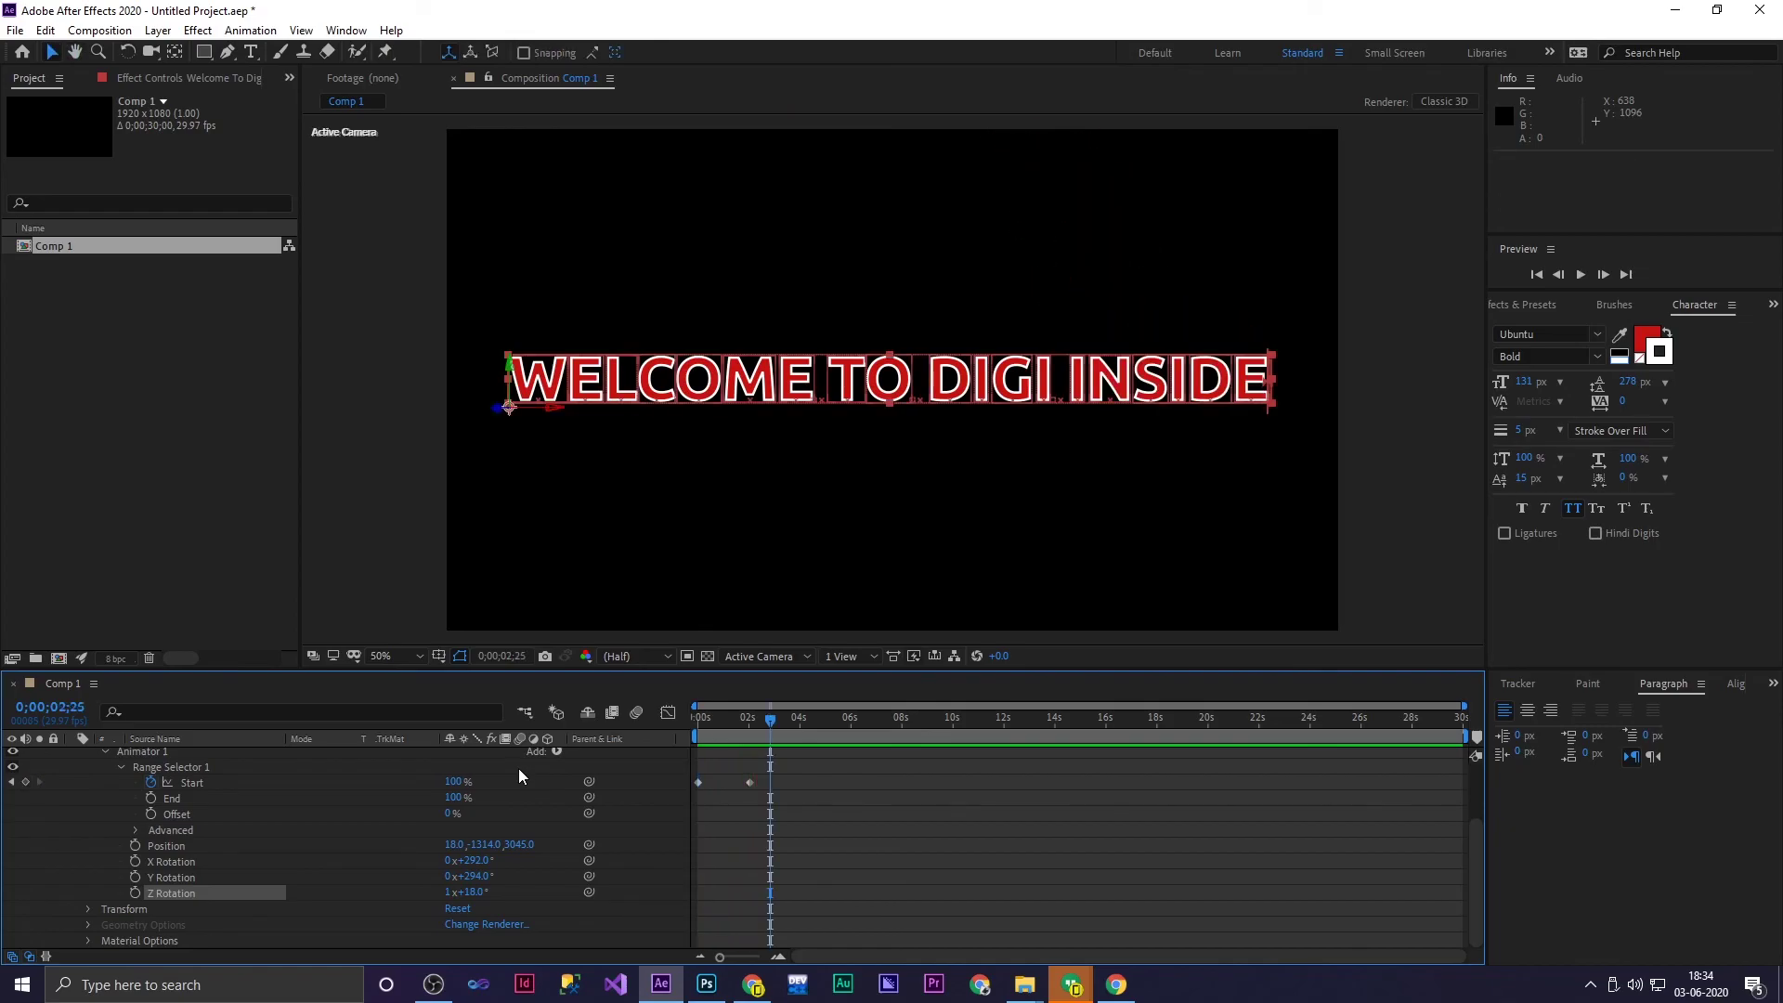